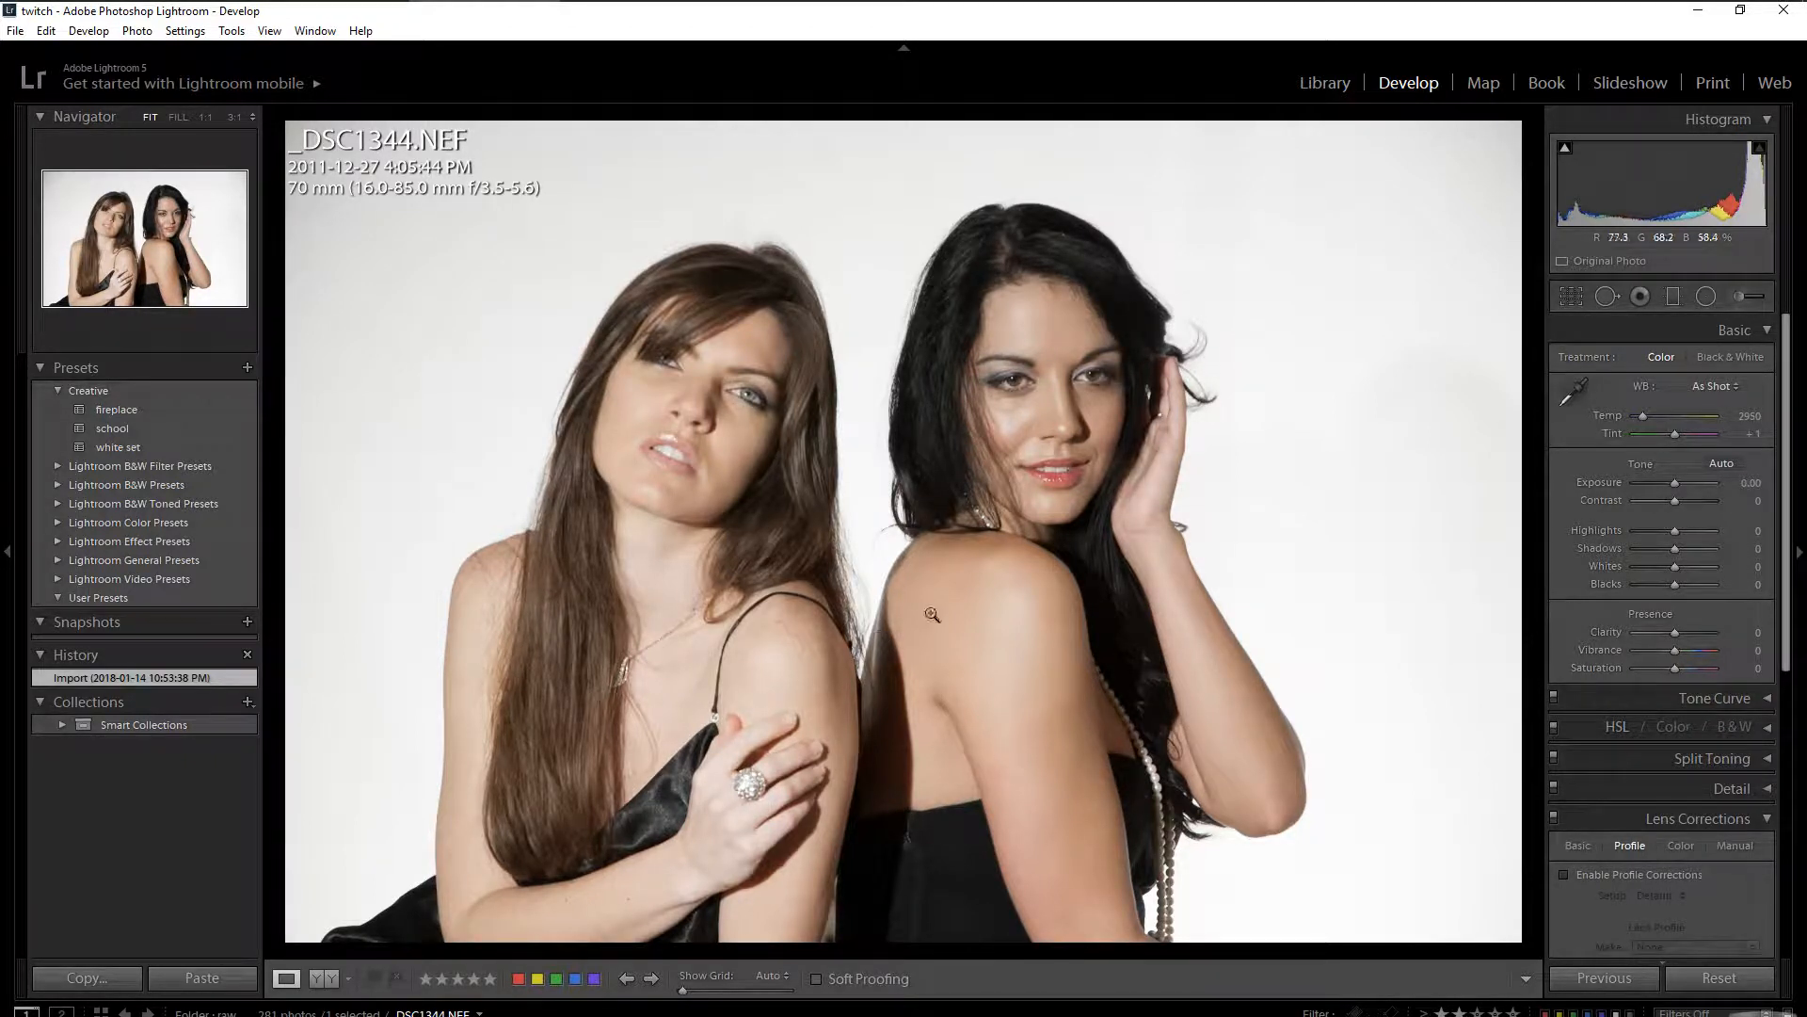
Compare the neighbouring shots, inspect the face in _DSC1345.NEF at full size, and rate that photo five stars.
key("Left")
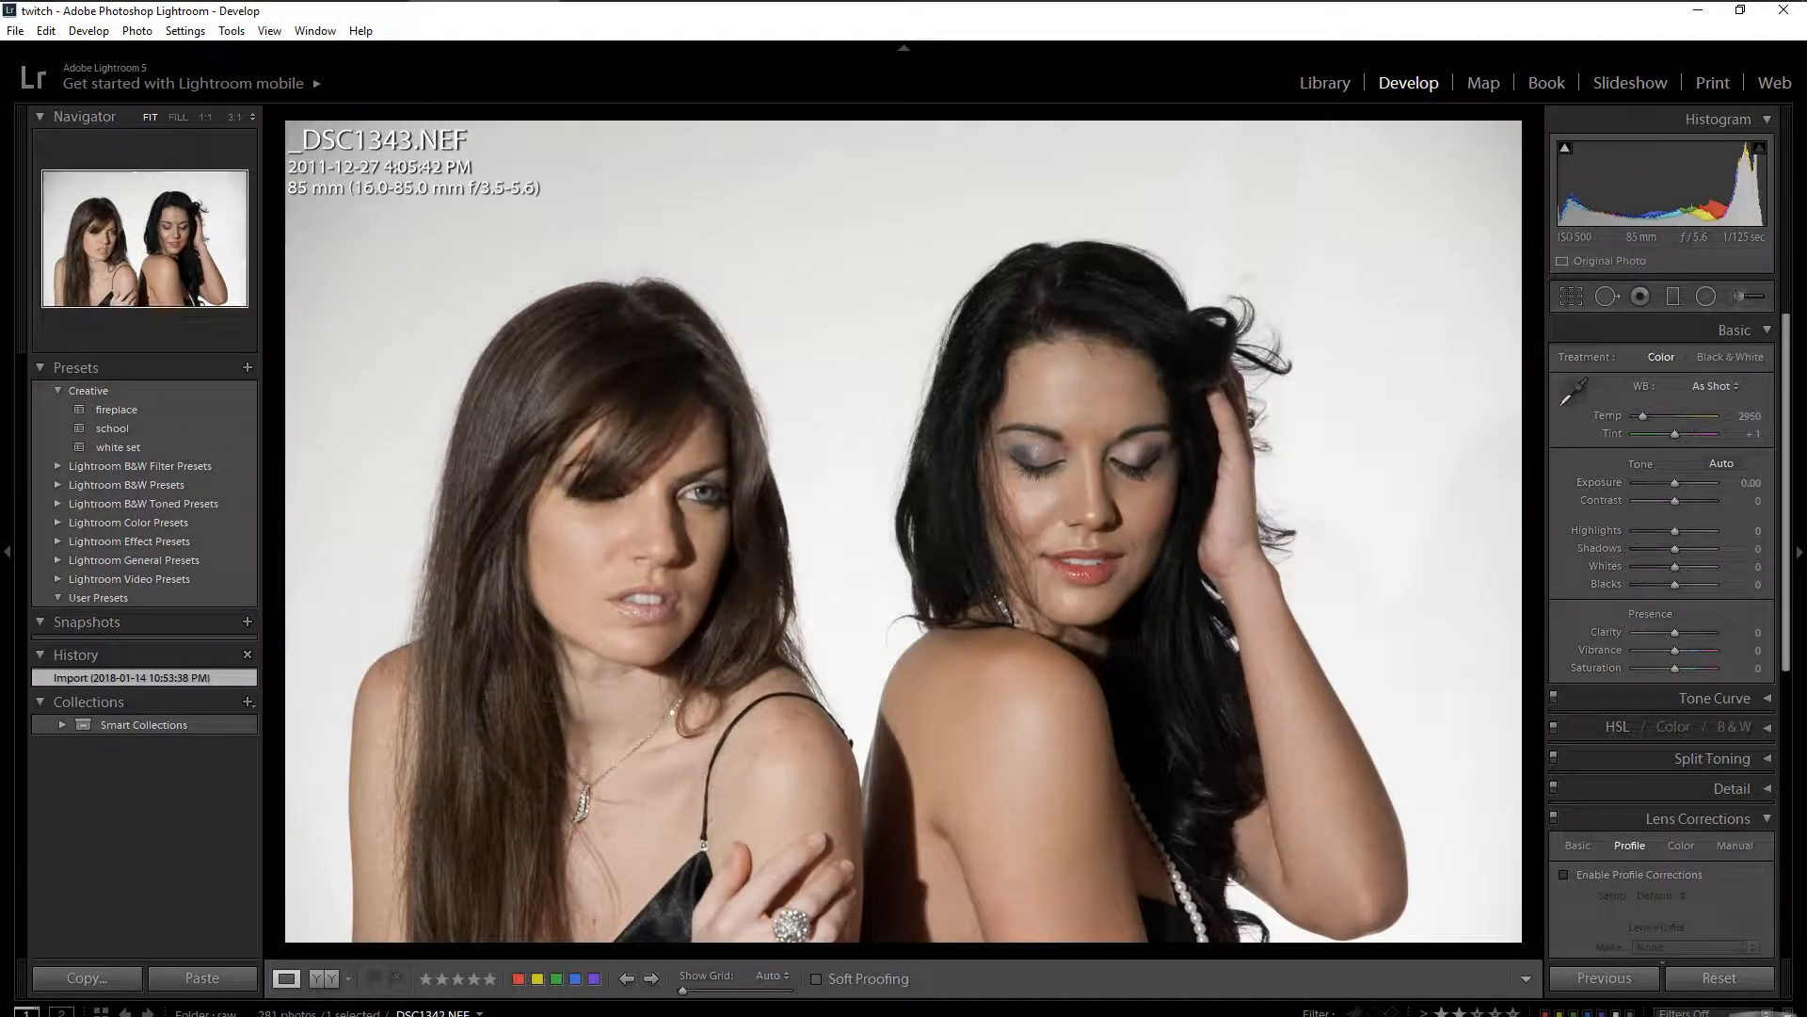
key("Left")
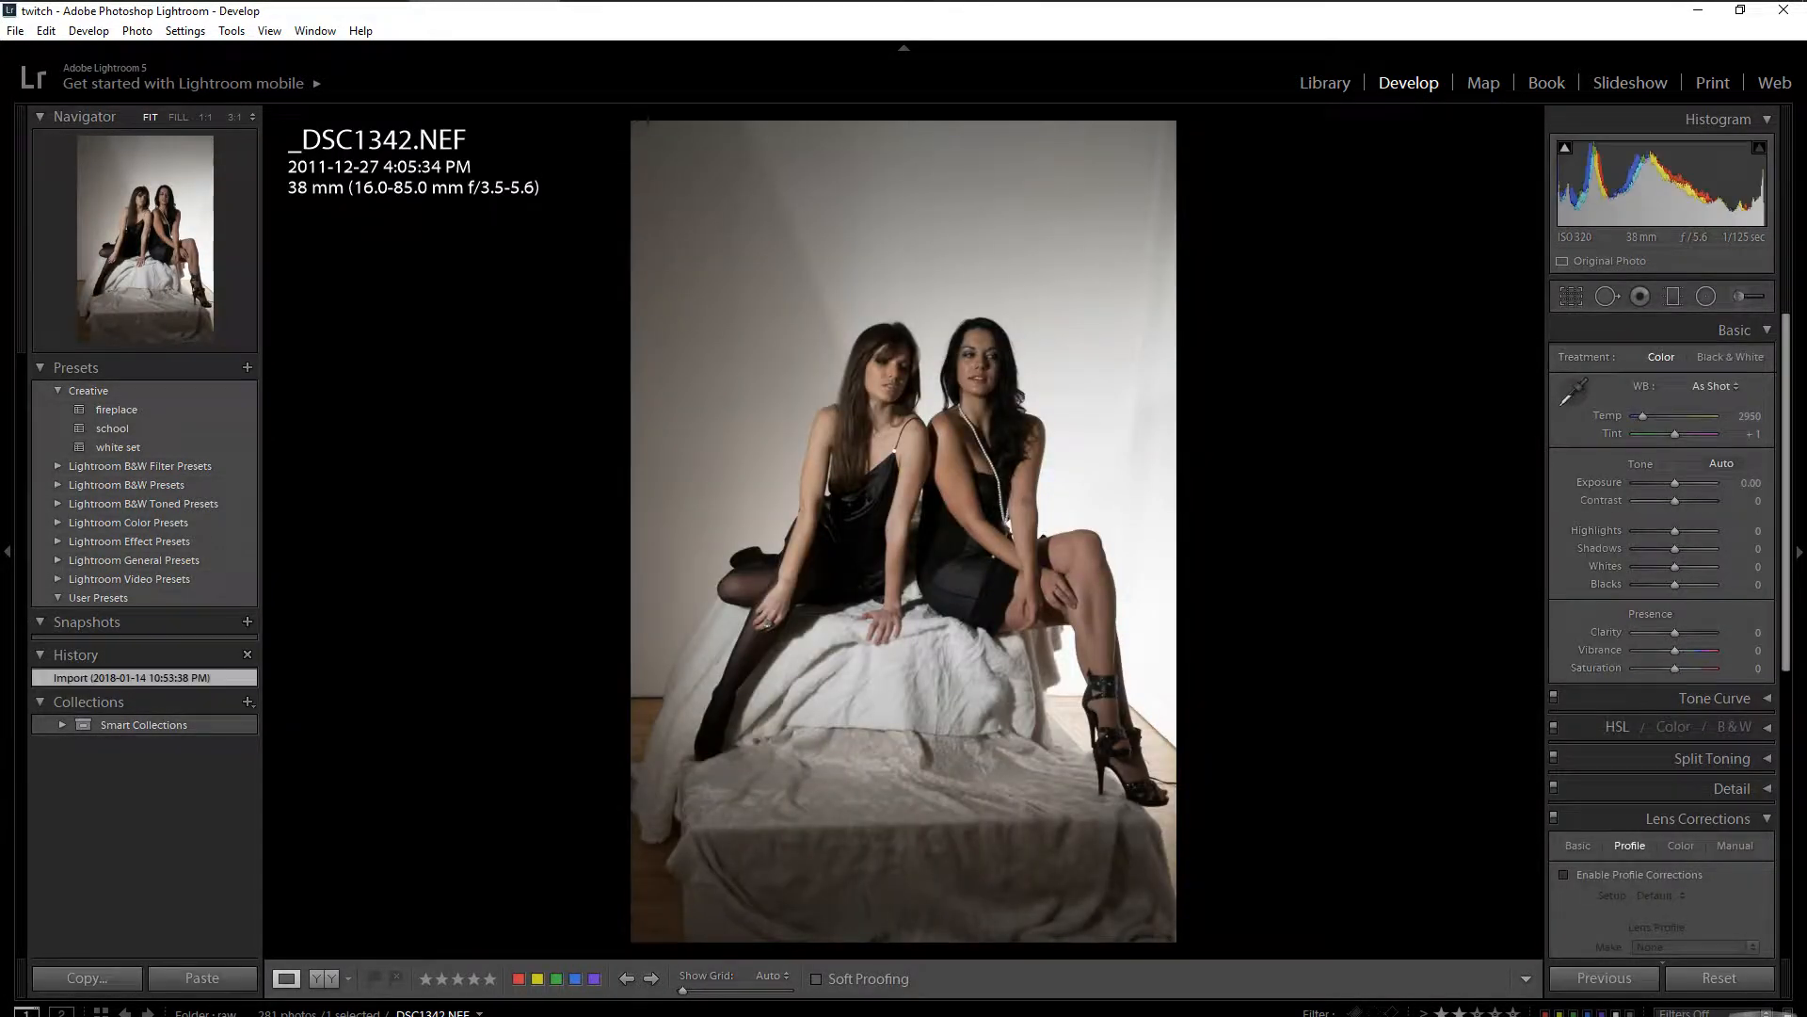
key("Right")
key("Right")
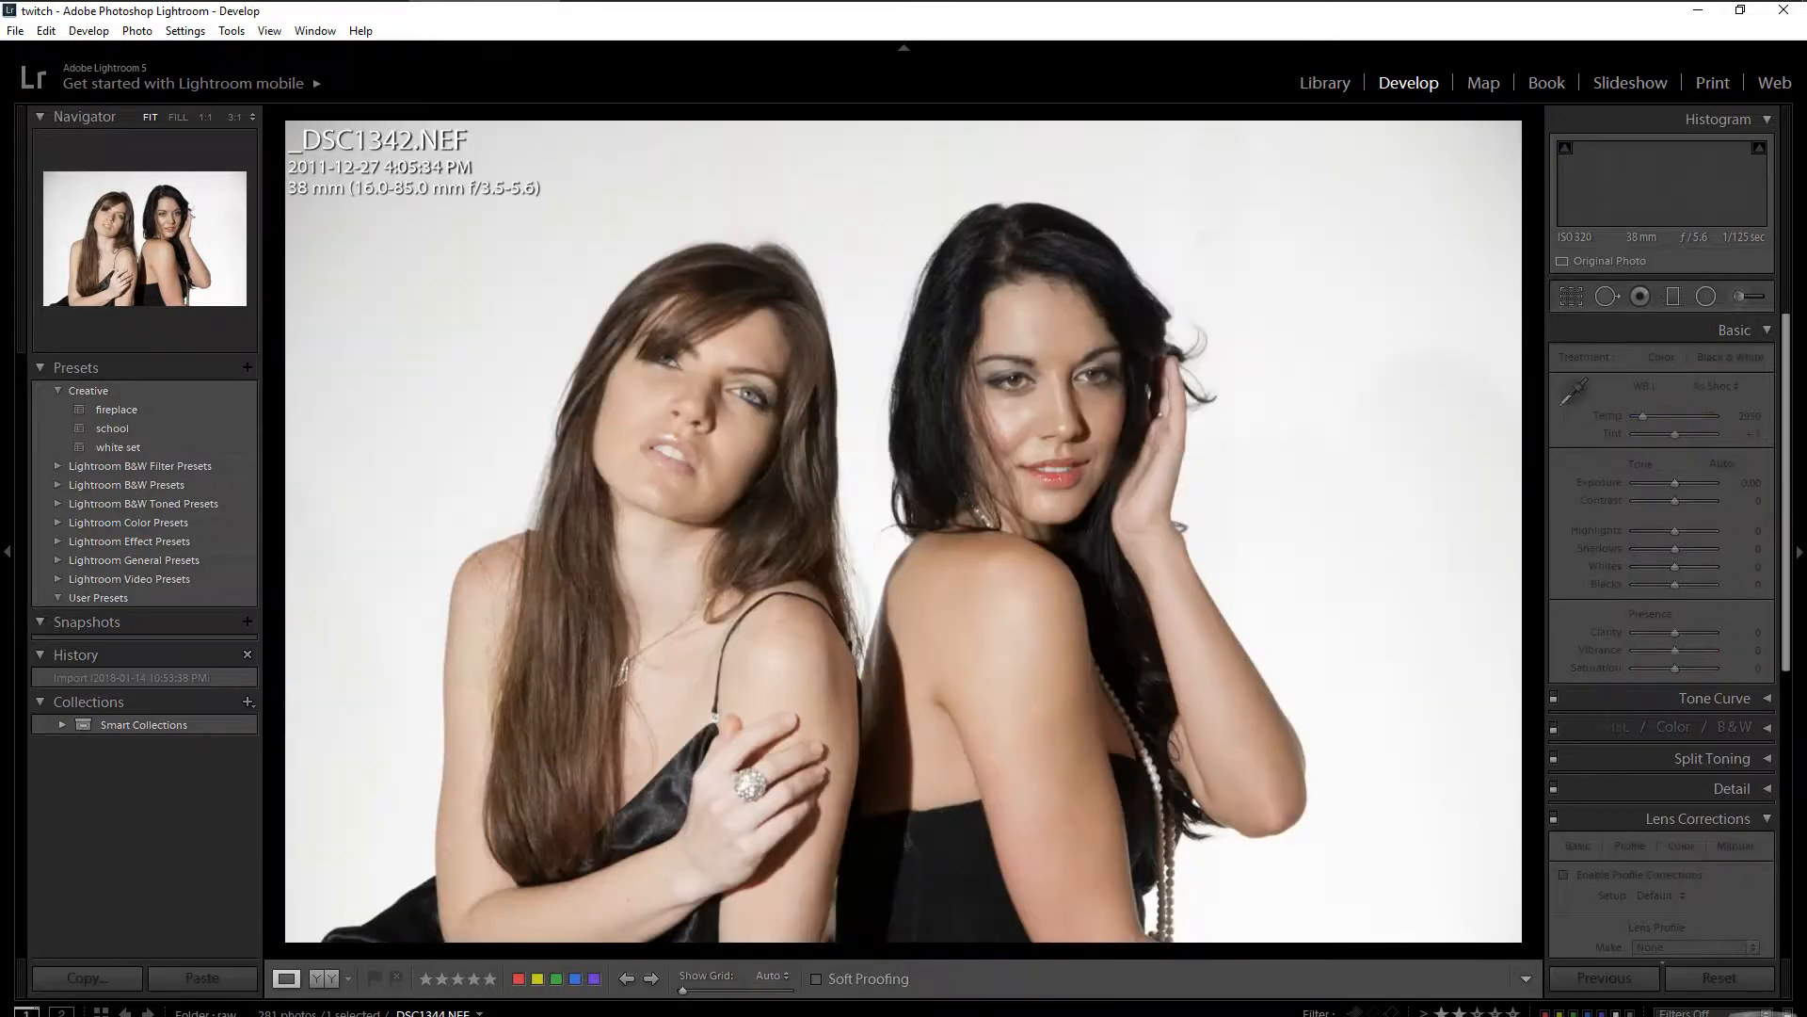
key("Right")
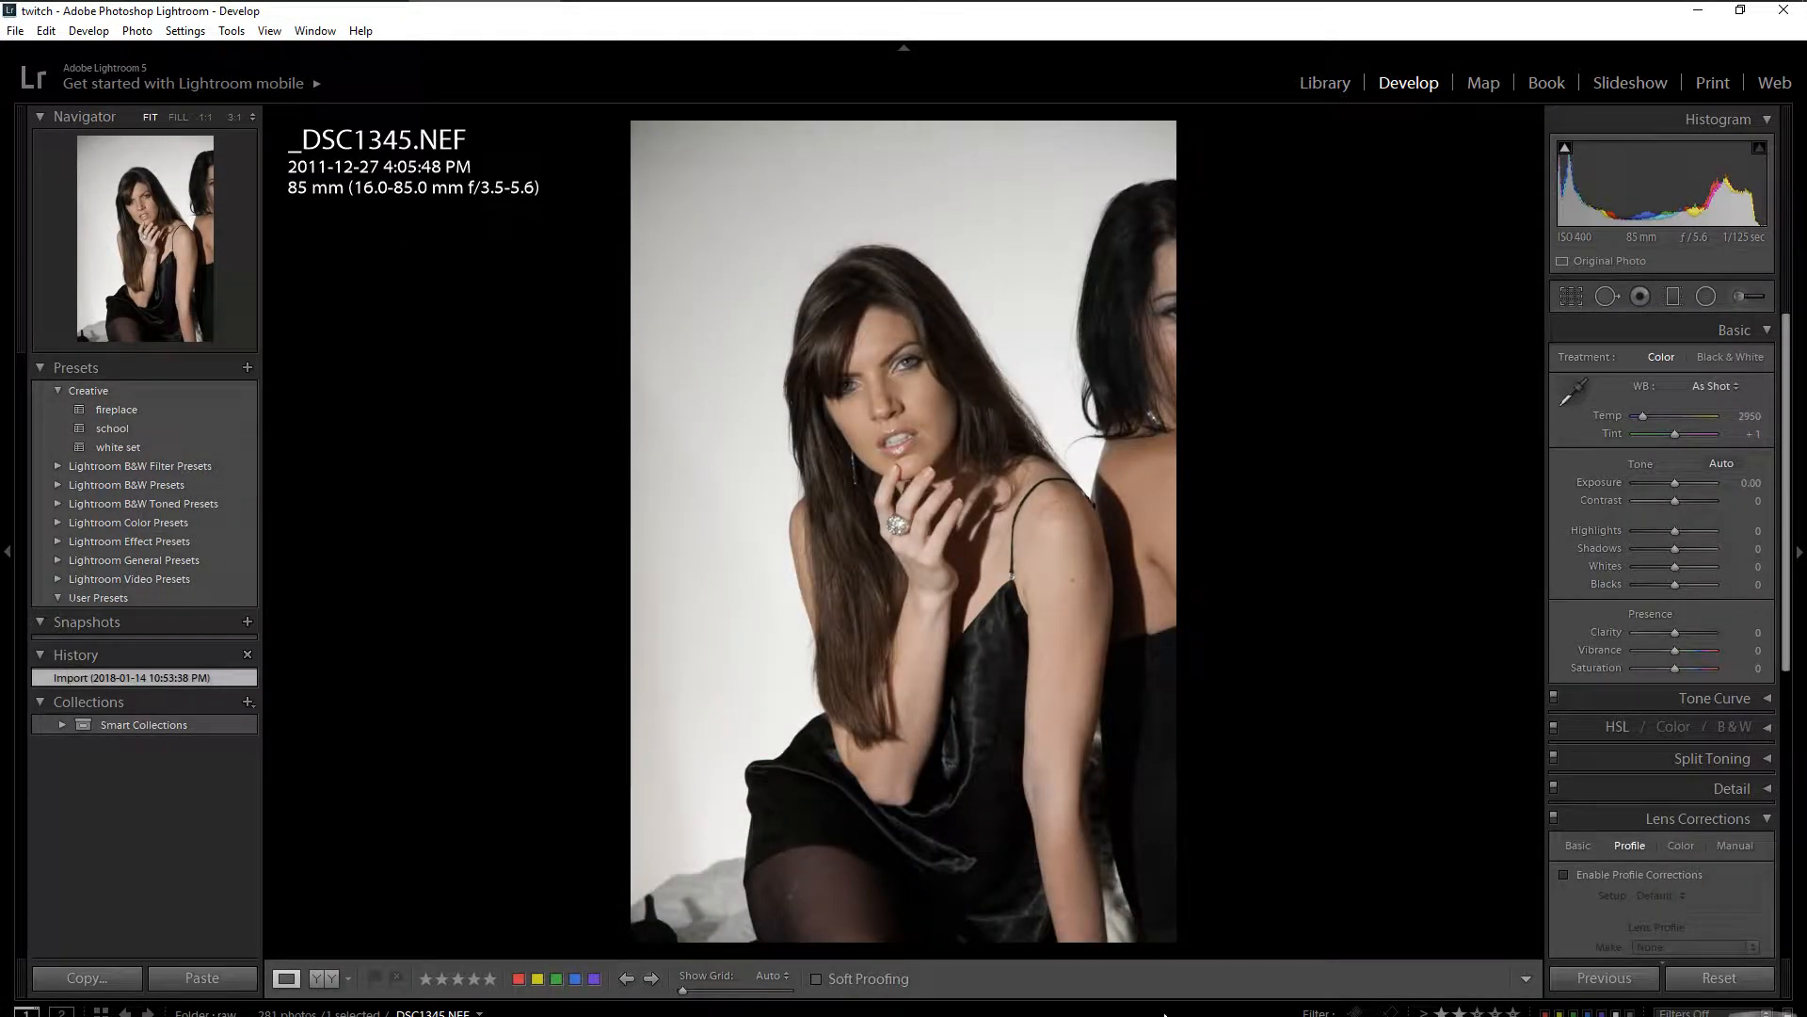
left_click(898, 431)
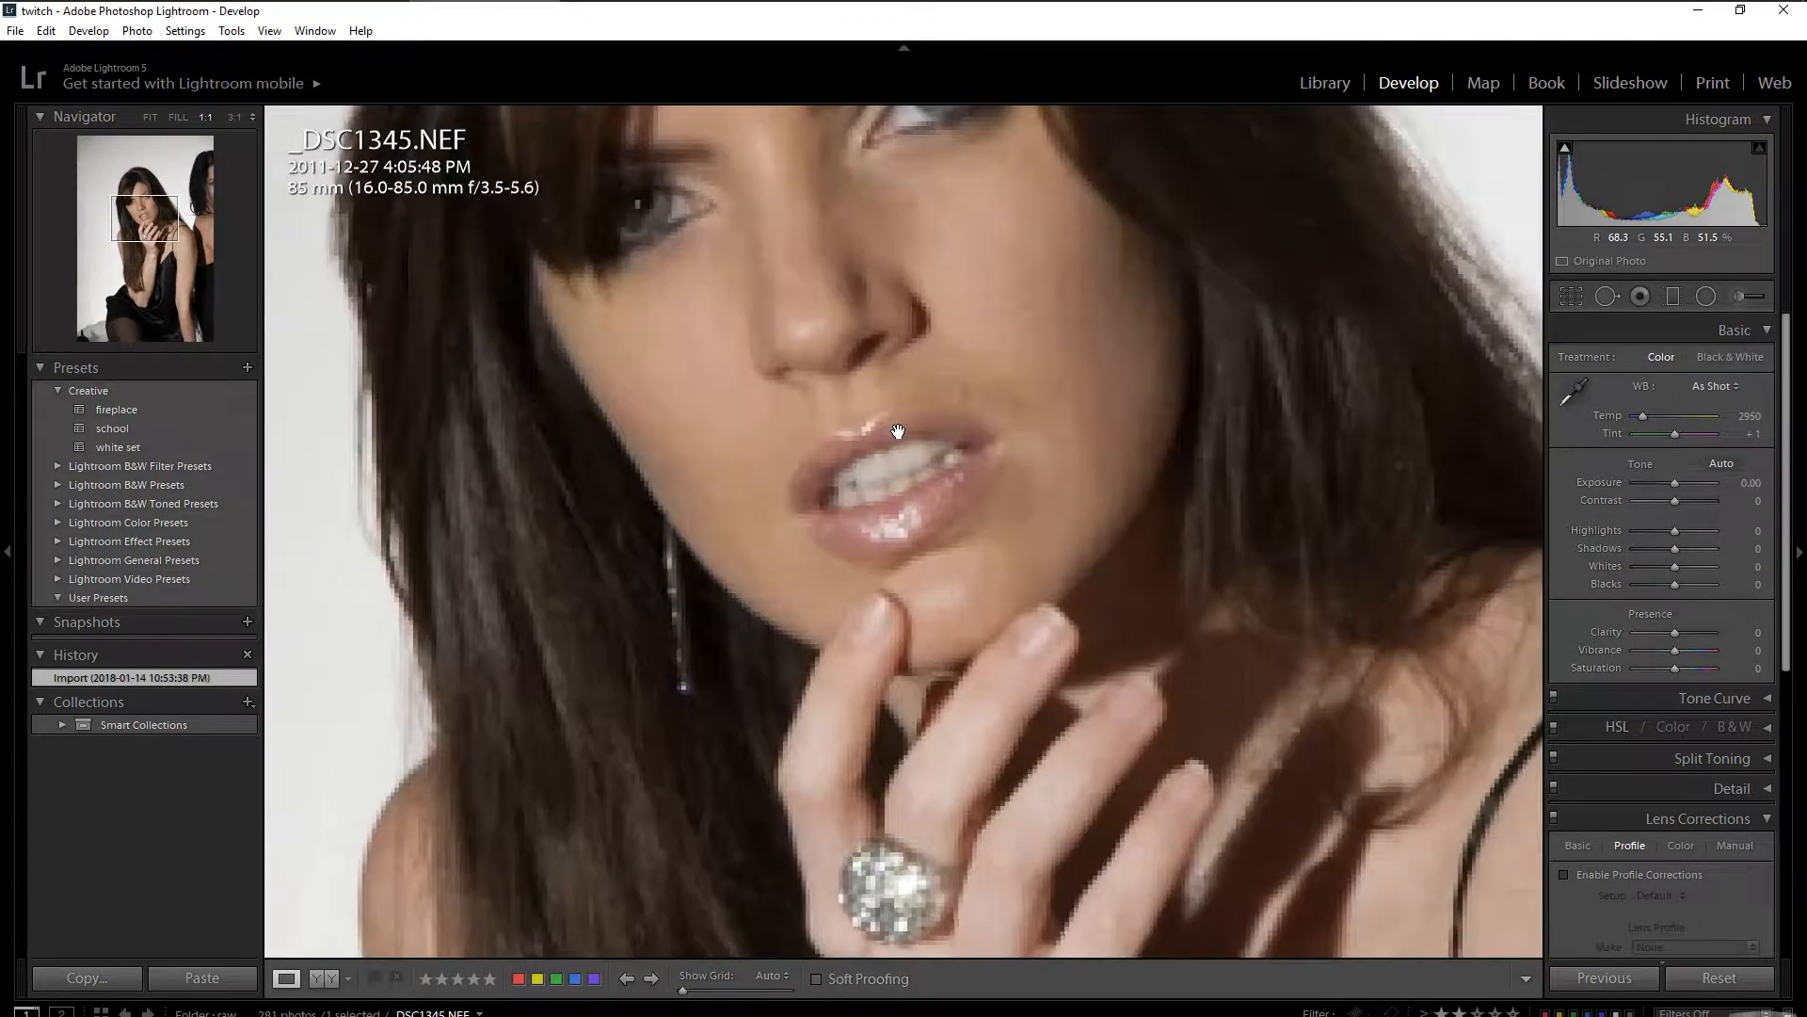
left_click(898, 431)
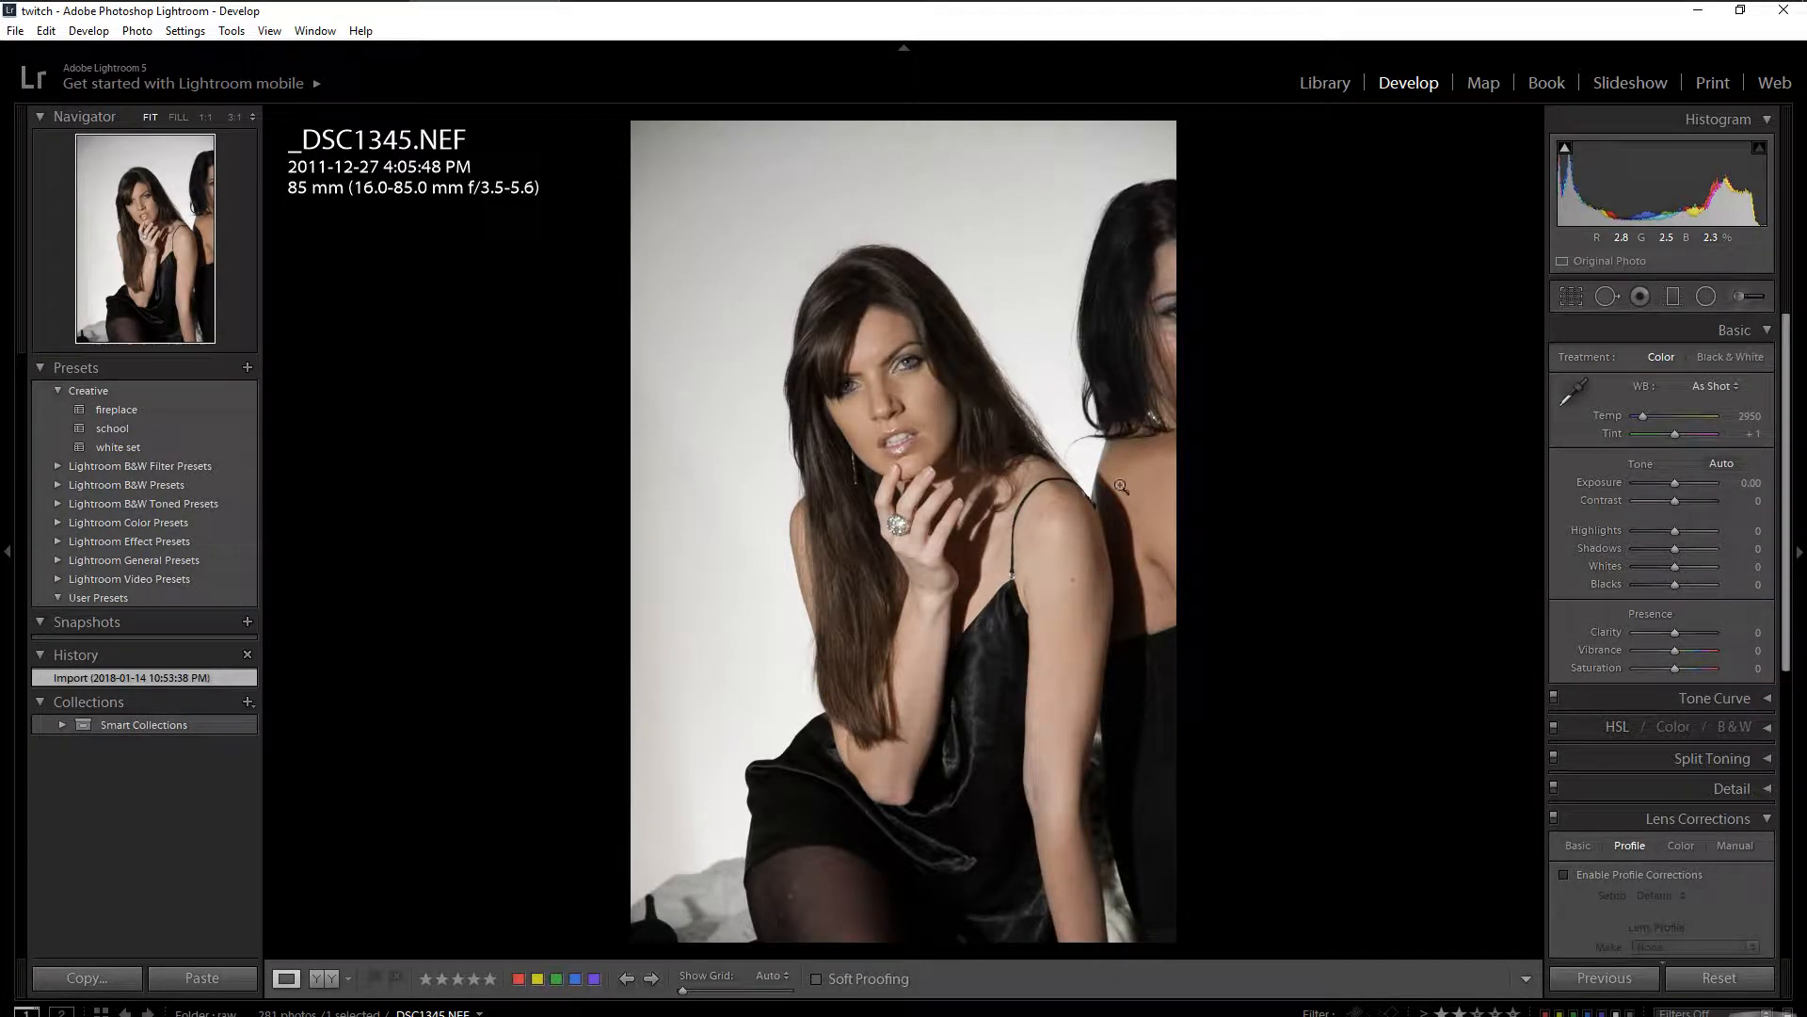
left_click(489, 983)
Crop _DSC1345.NEF around the seated woman with the aspect ratio unlocked, cutting out the second woman at the edge.
left_click(1570, 299)
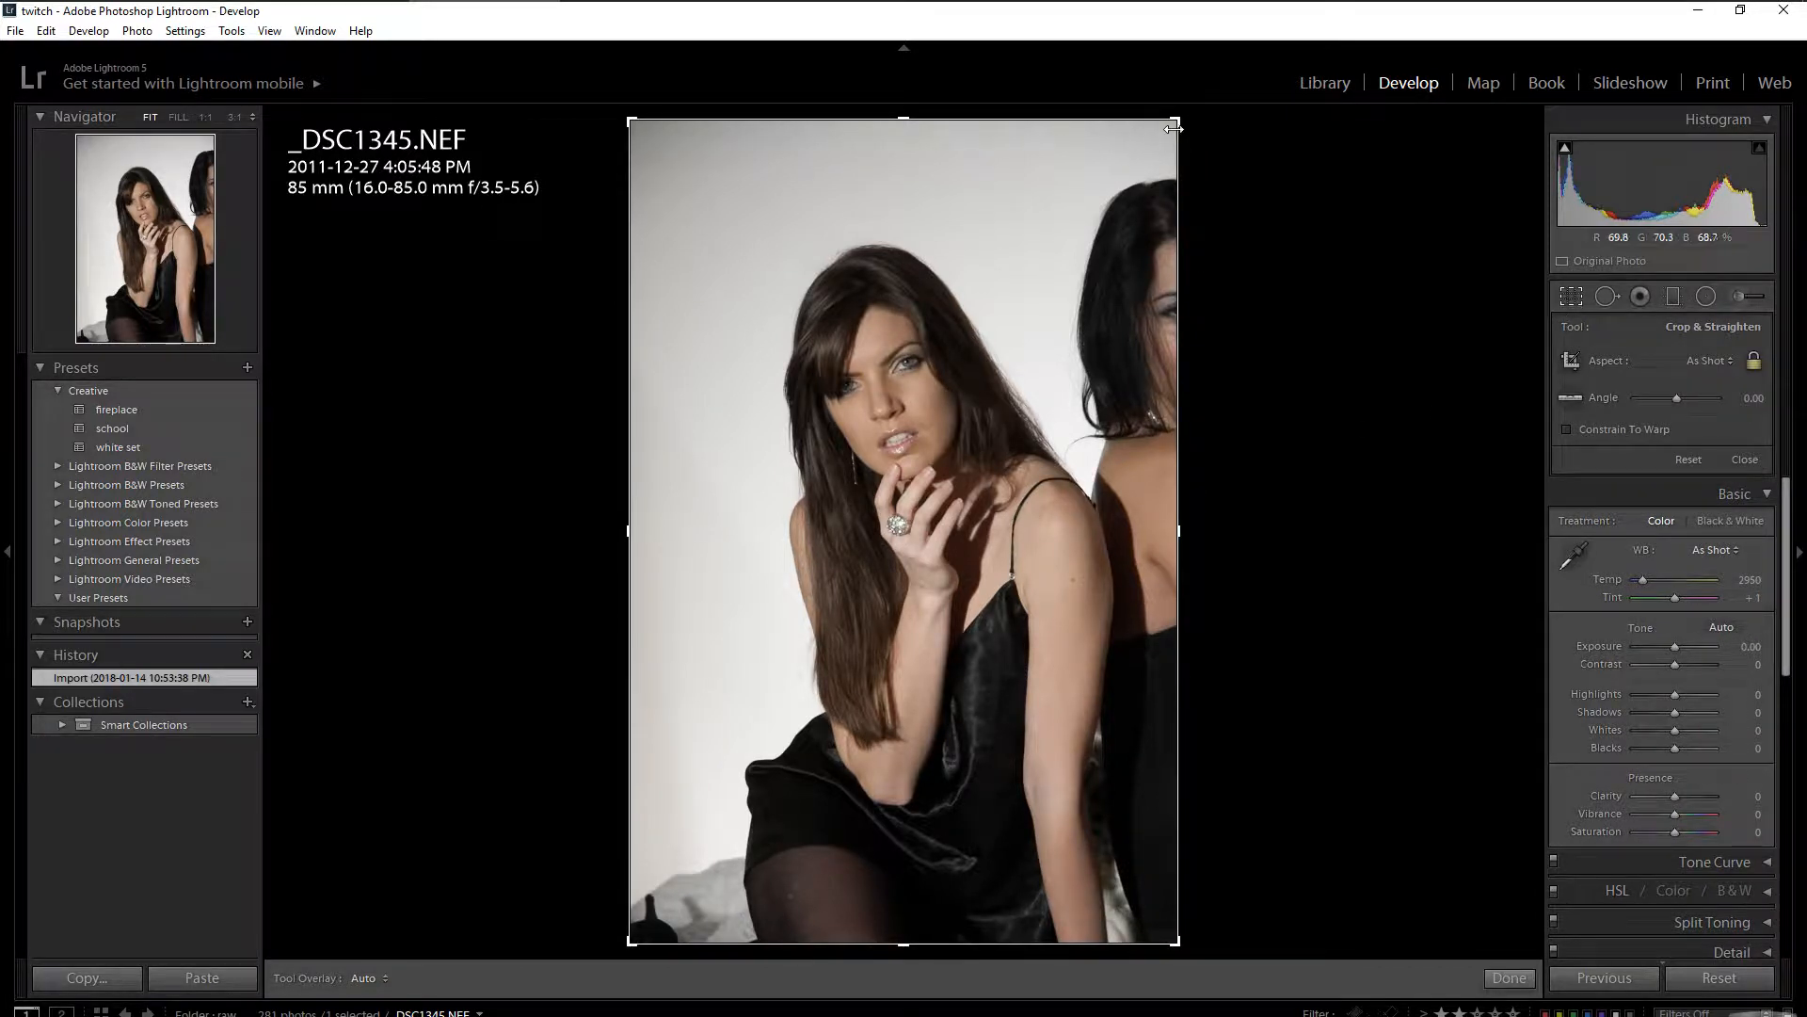
left_click_drag(1173, 128, 1138, 159)
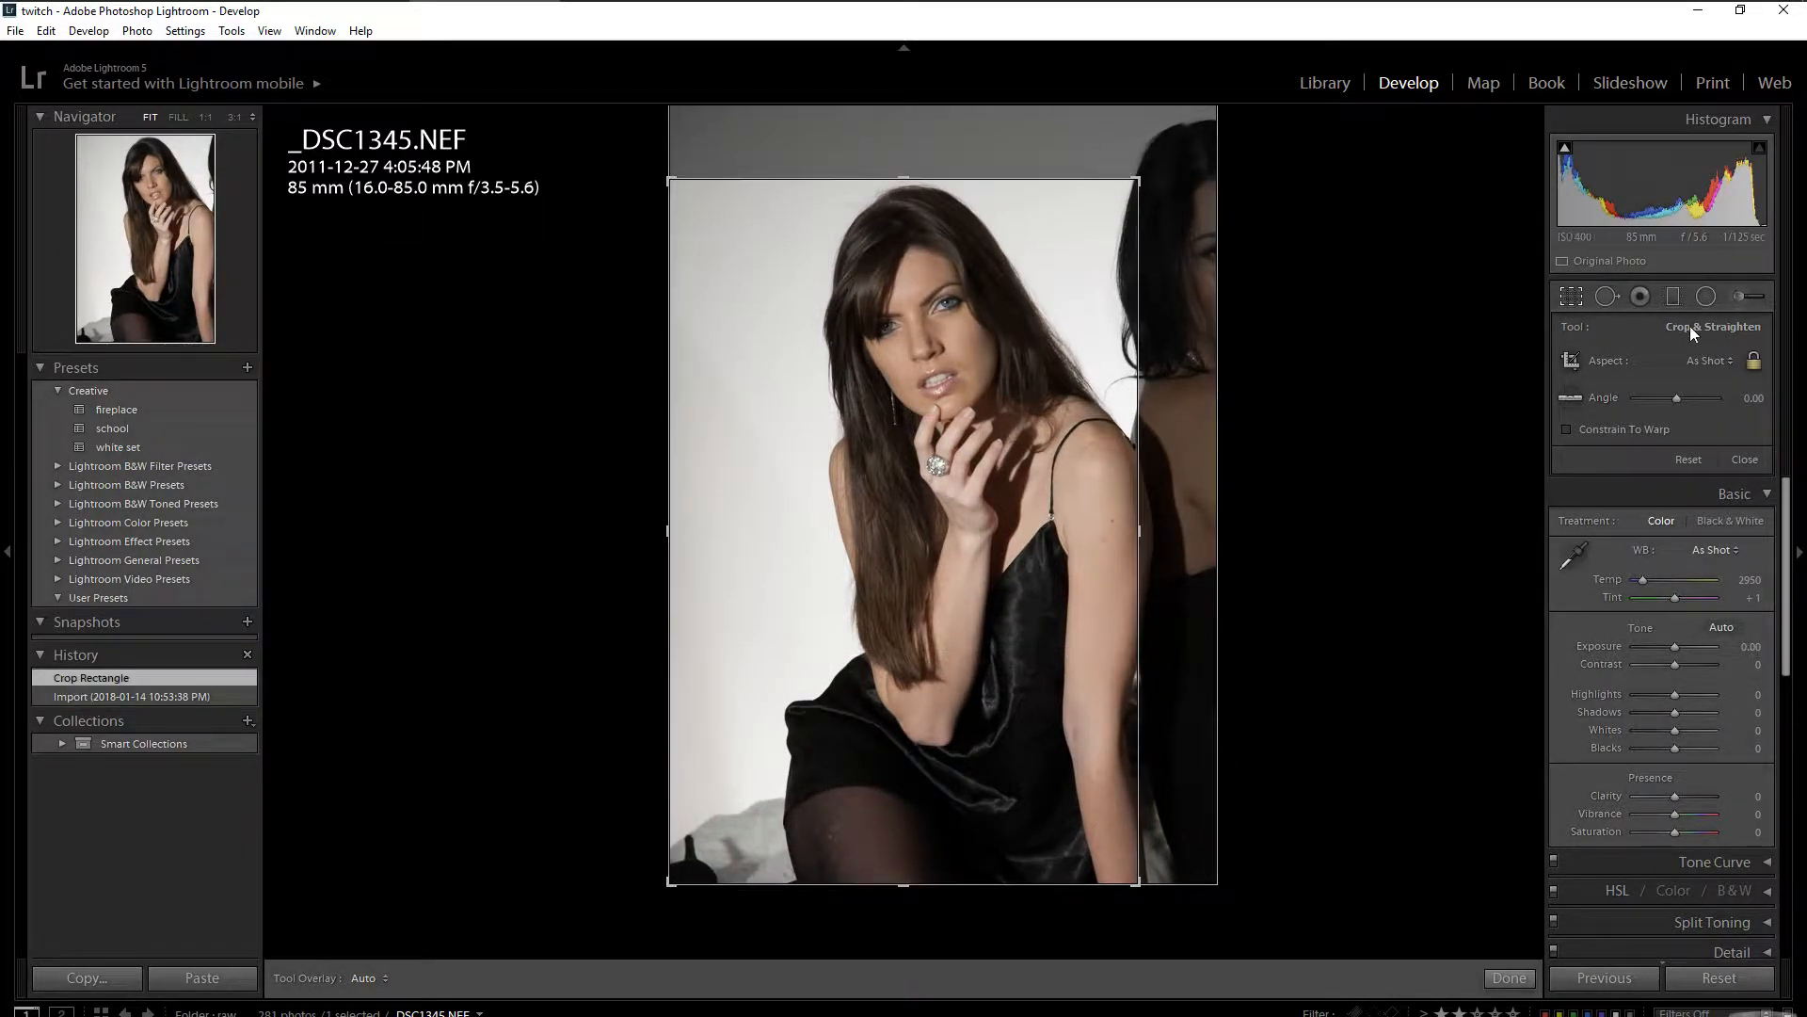
left_click(1750, 361)
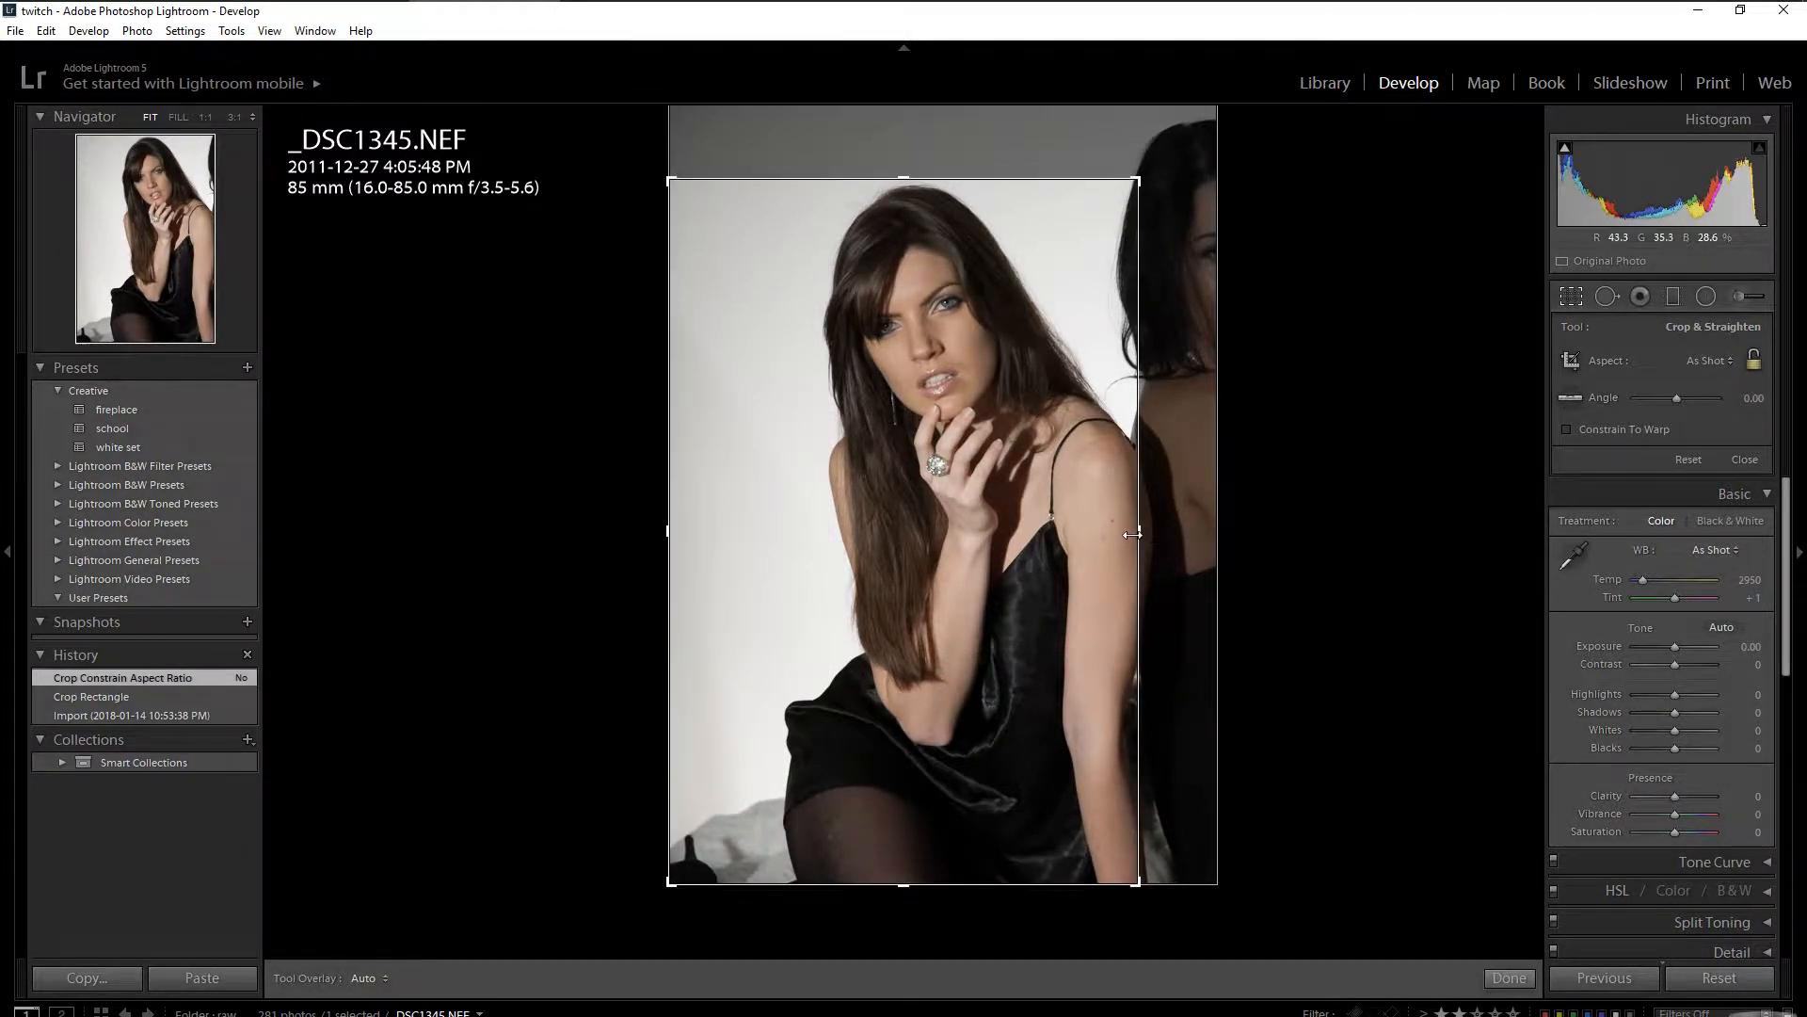
left_click_drag(1134, 537, 1129, 529)
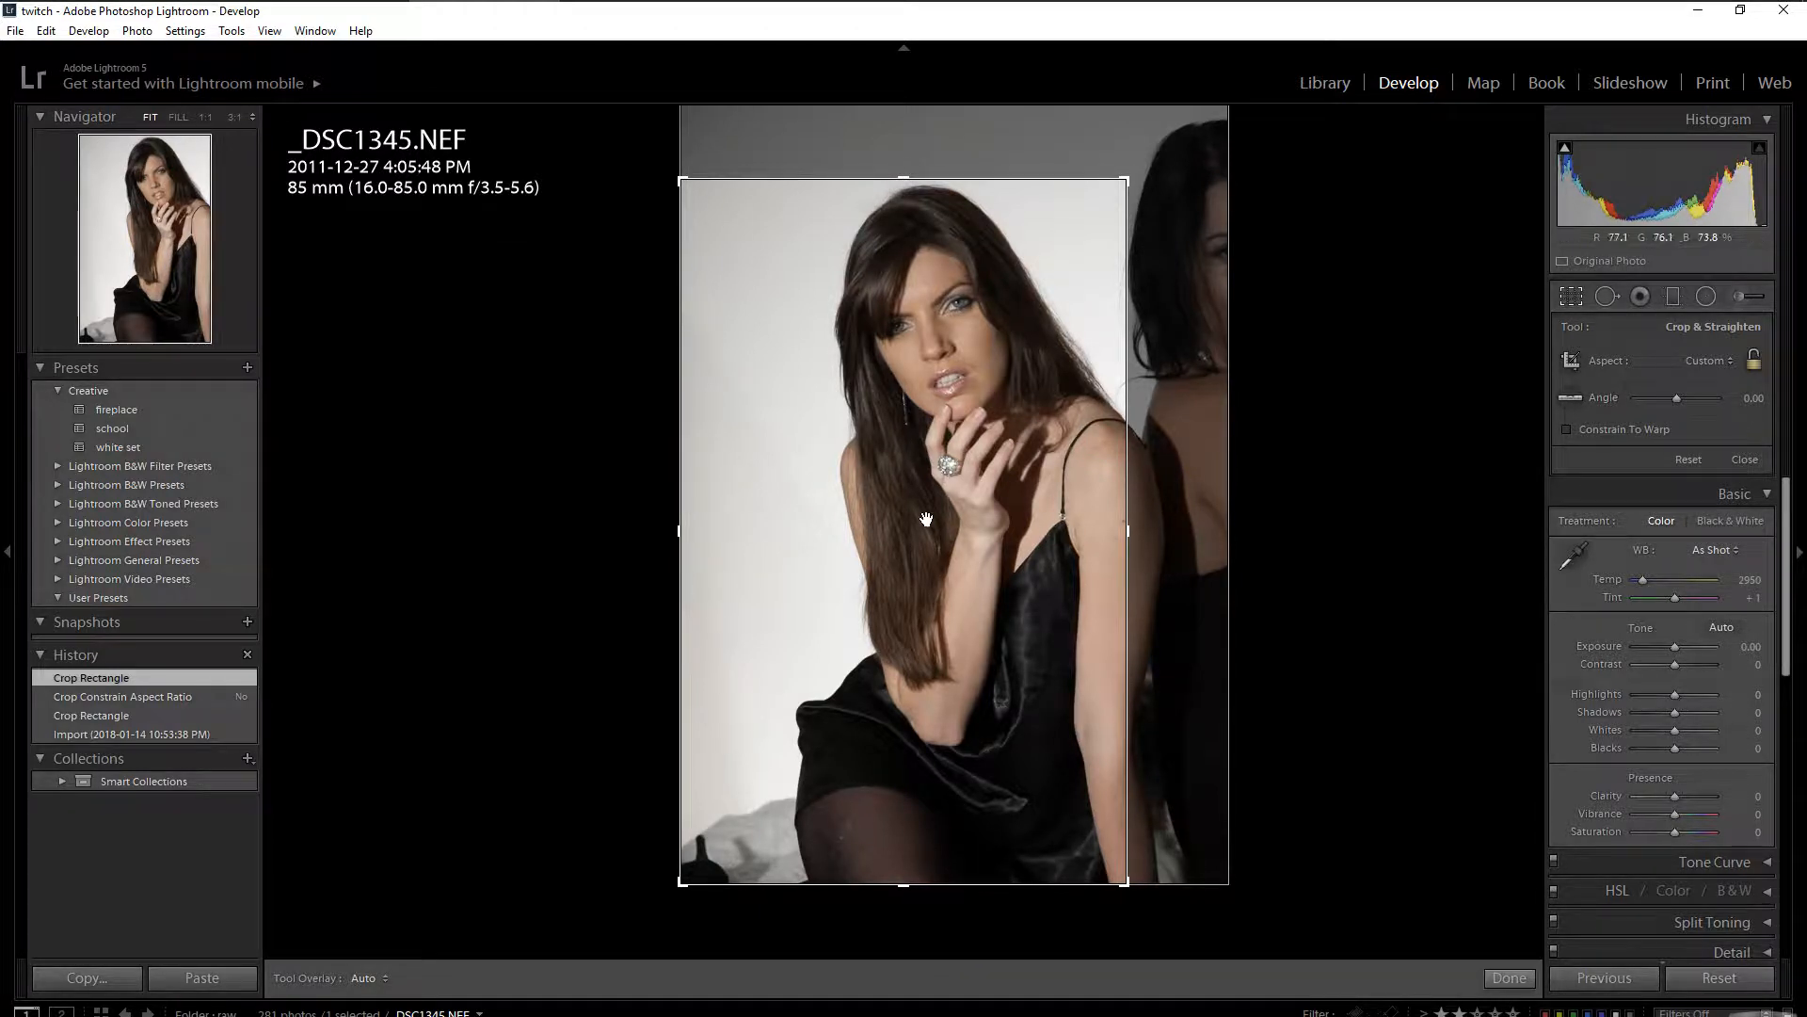
left_click(1508, 979)
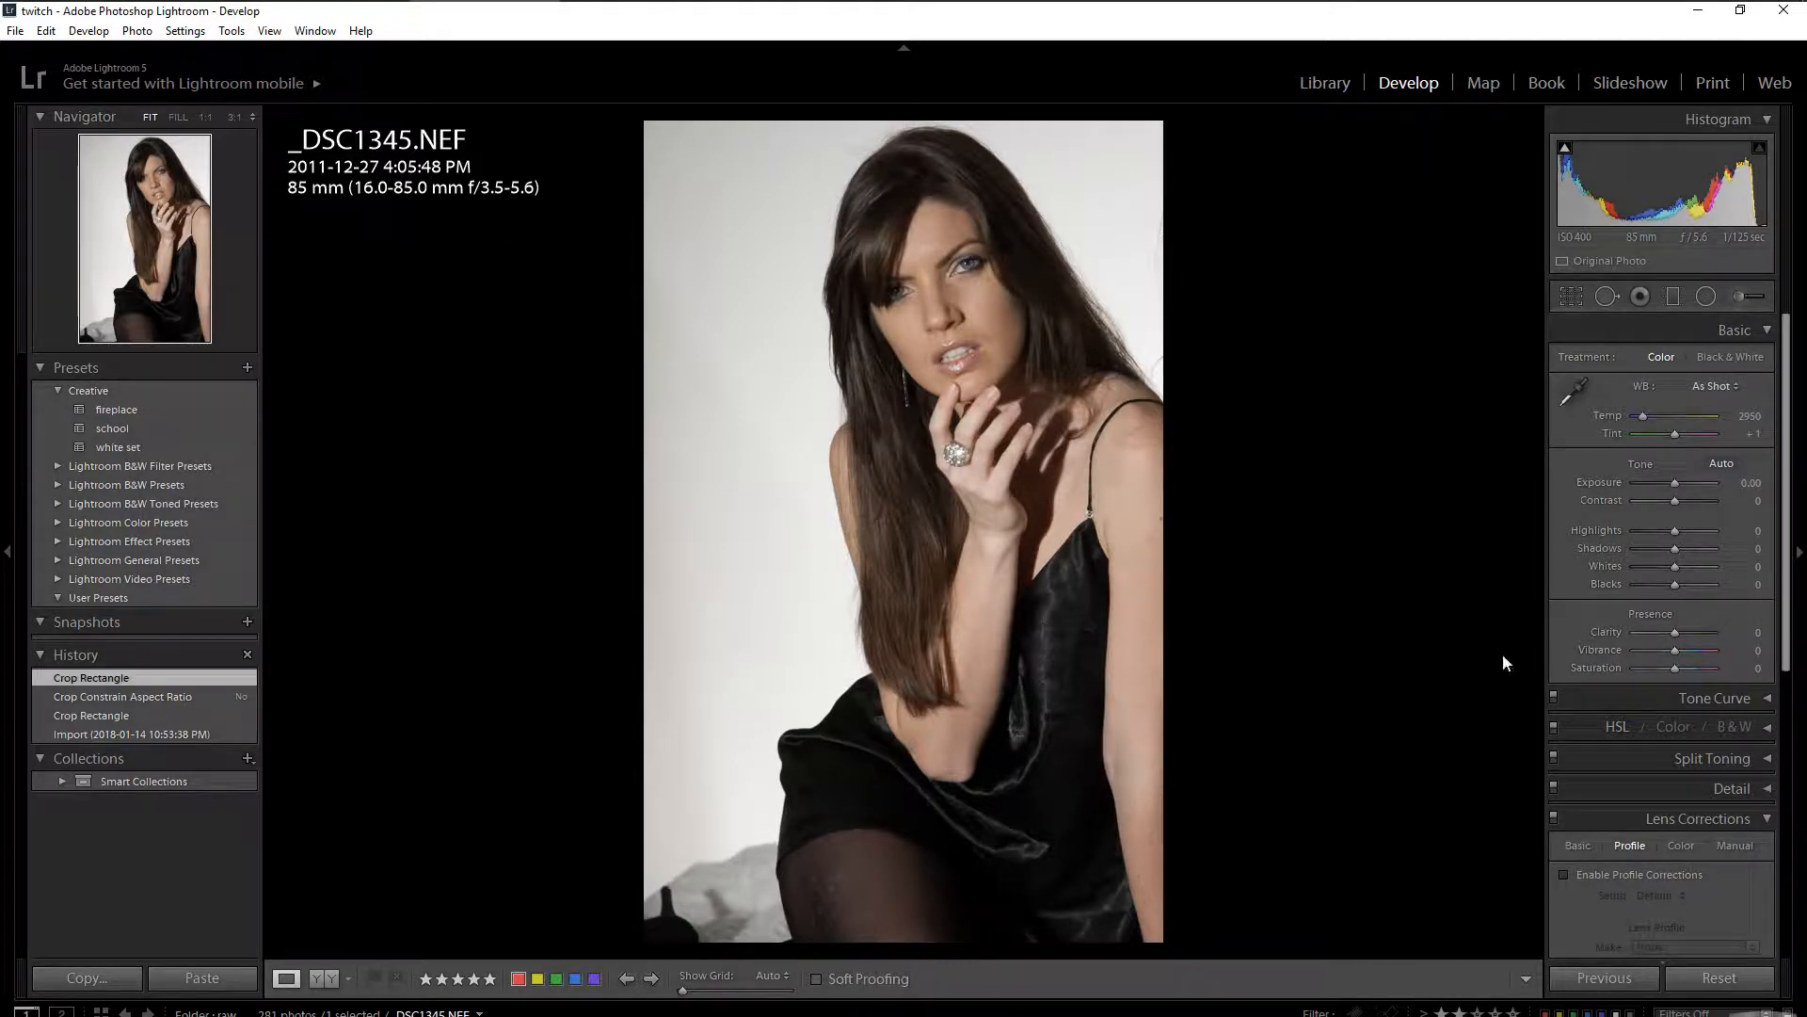
left_click(1566, 307)
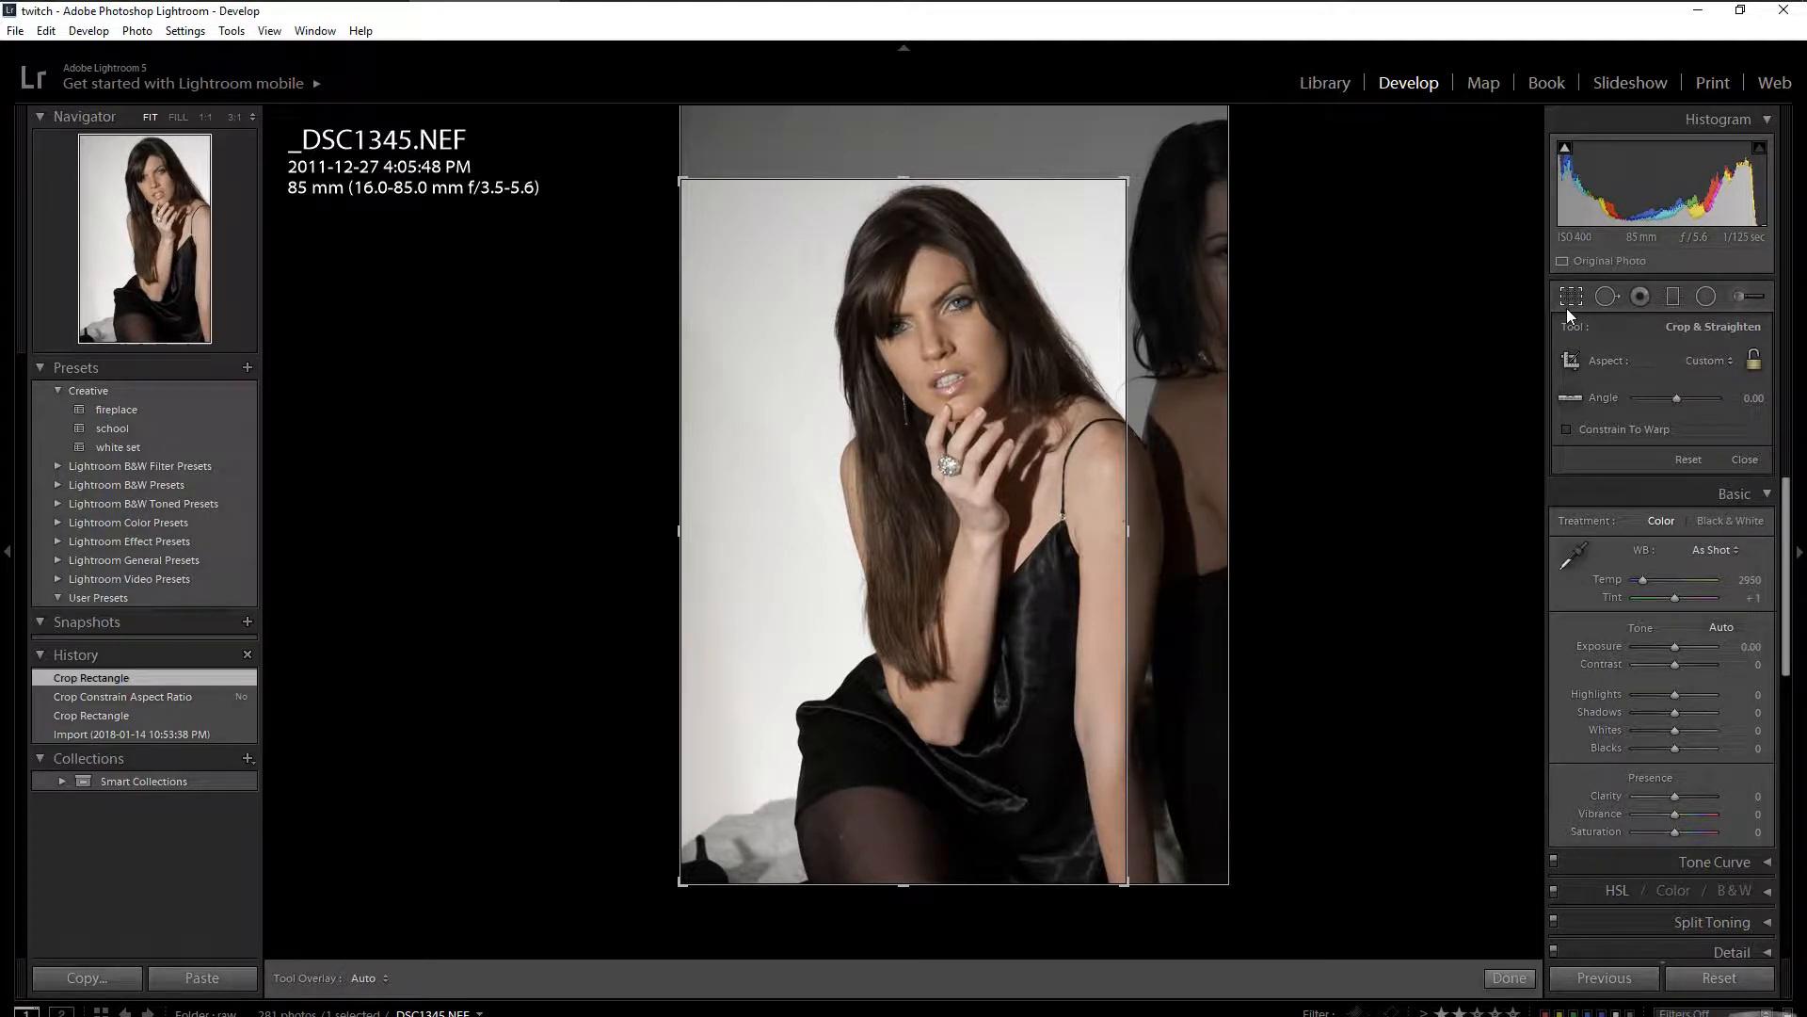
left_click(1566, 307)
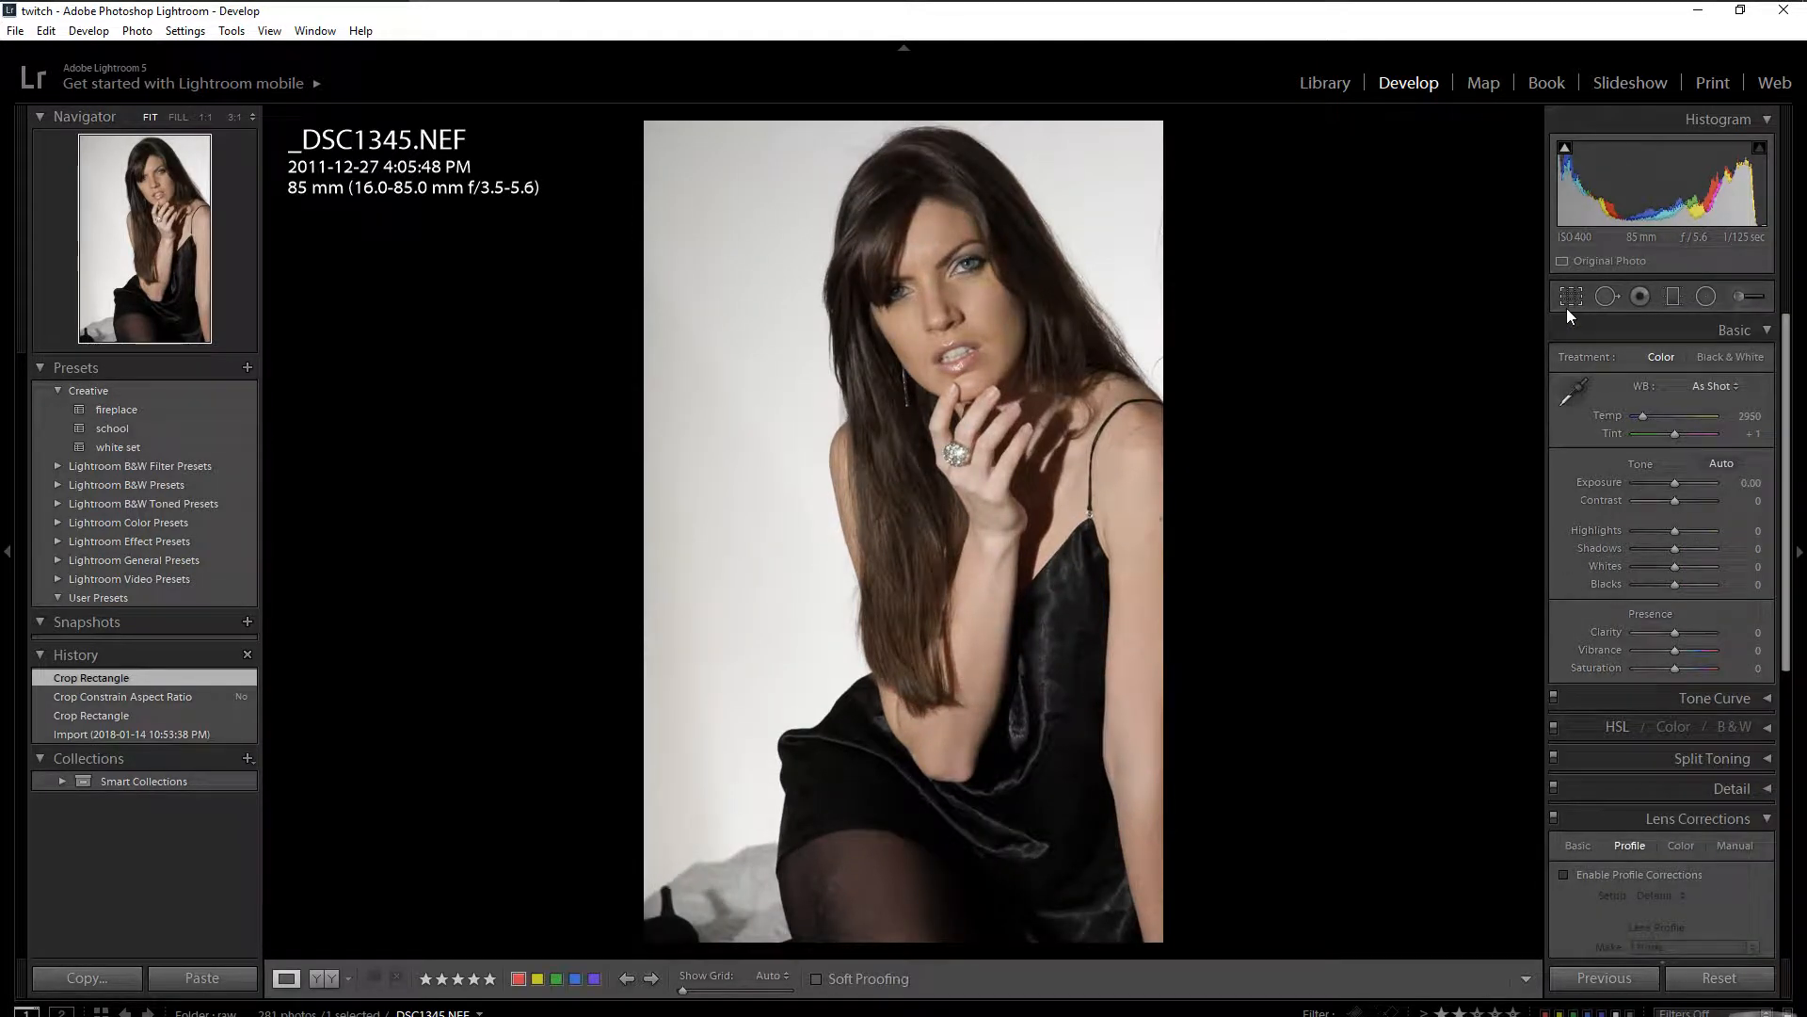
Apply the white set preset to the cropped portrait and open it in Adobe Photoshop CS6, rendered using Lightroom.
key("Right")
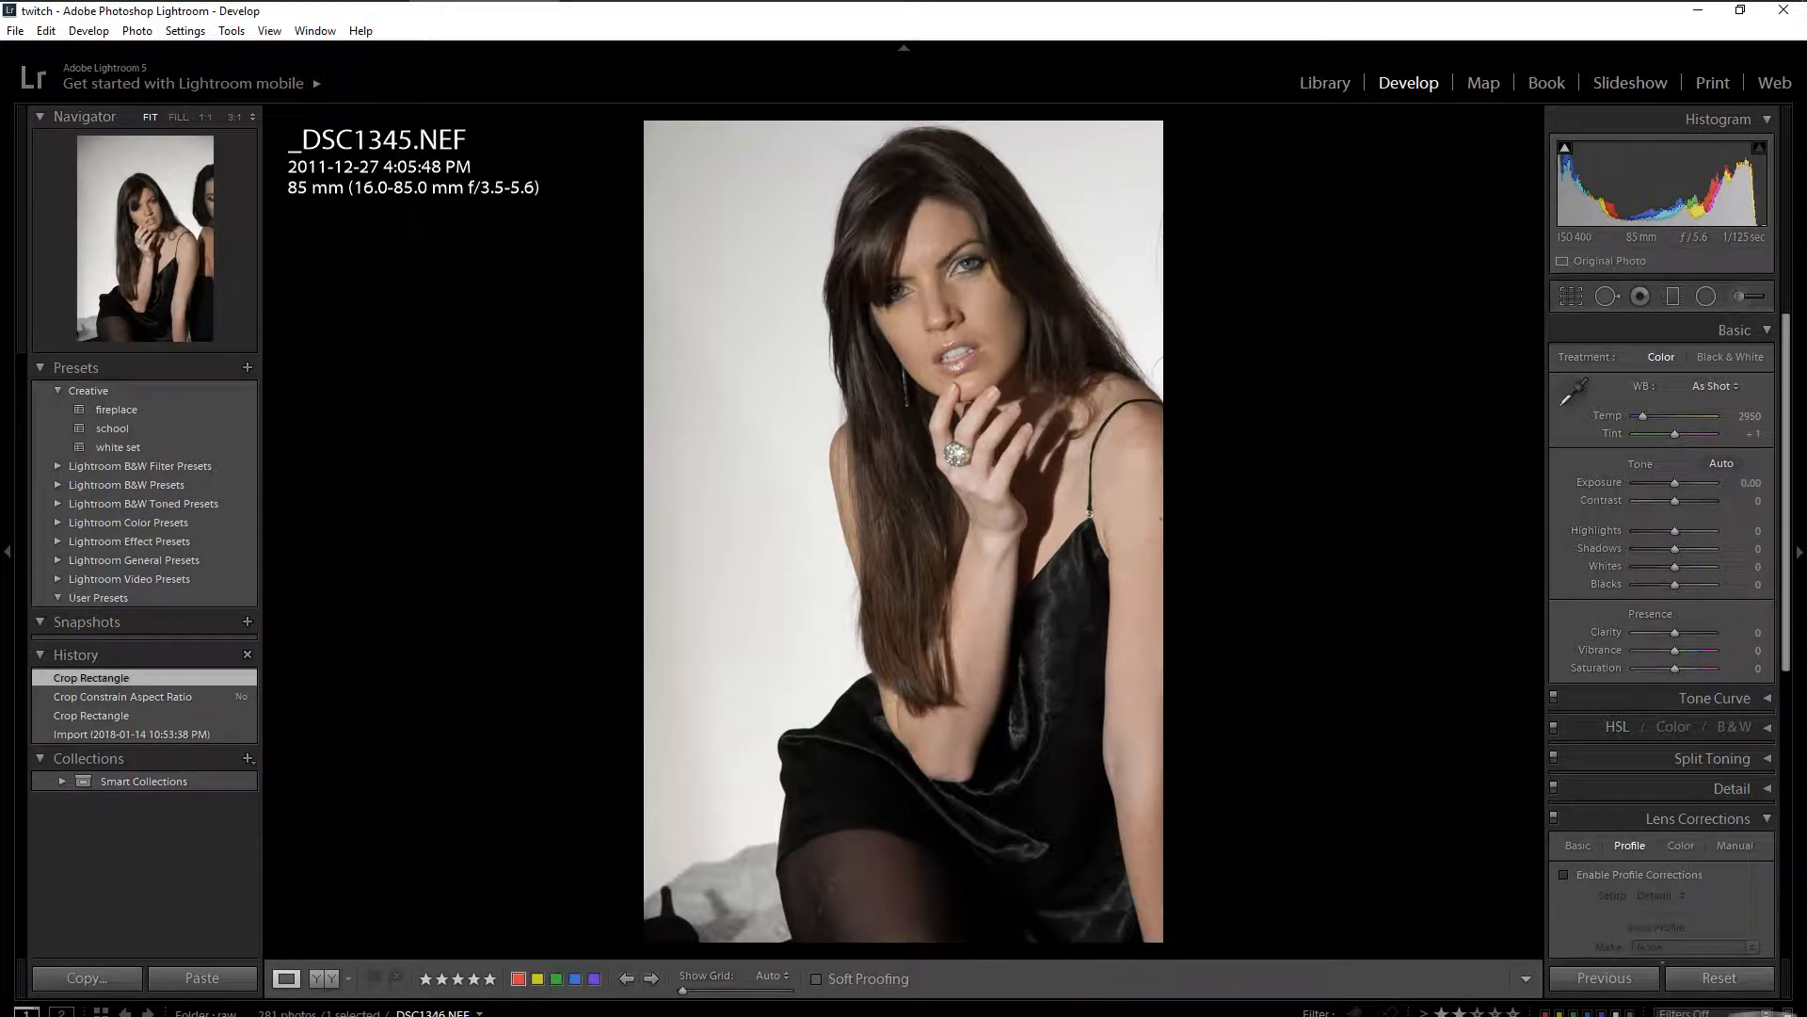
left_click(164, 448)
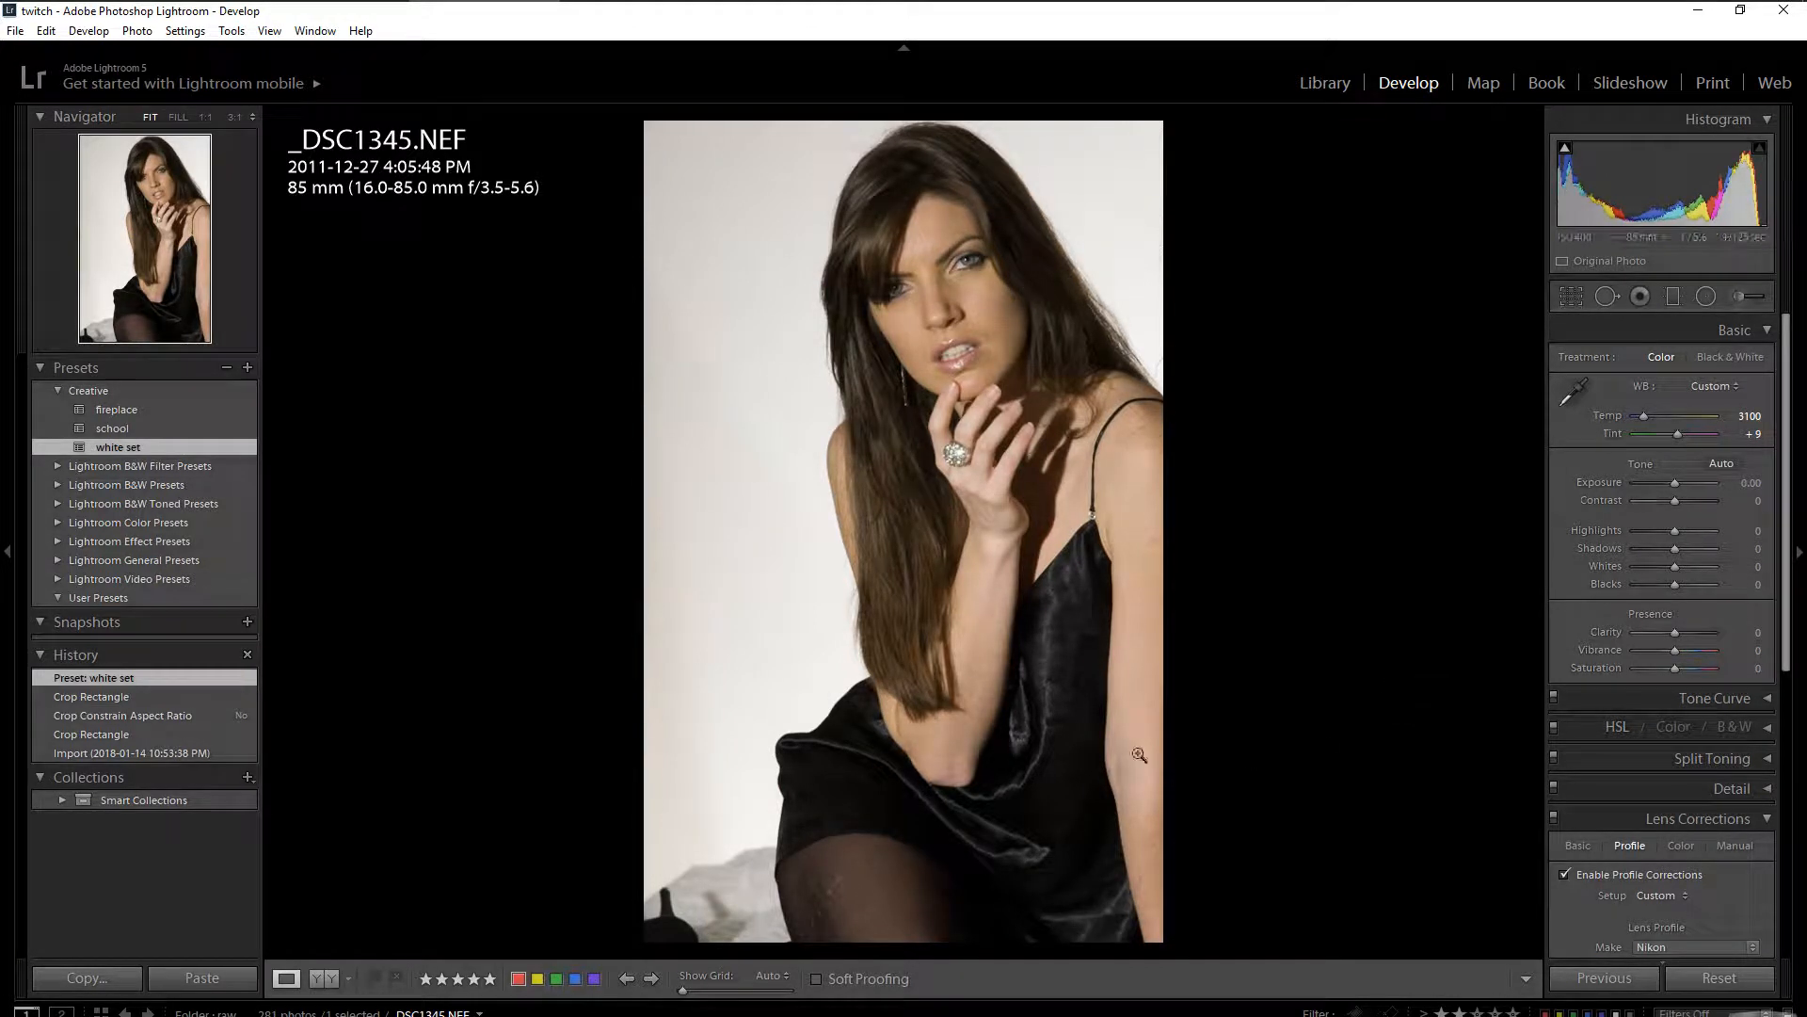
right_click(928, 566)
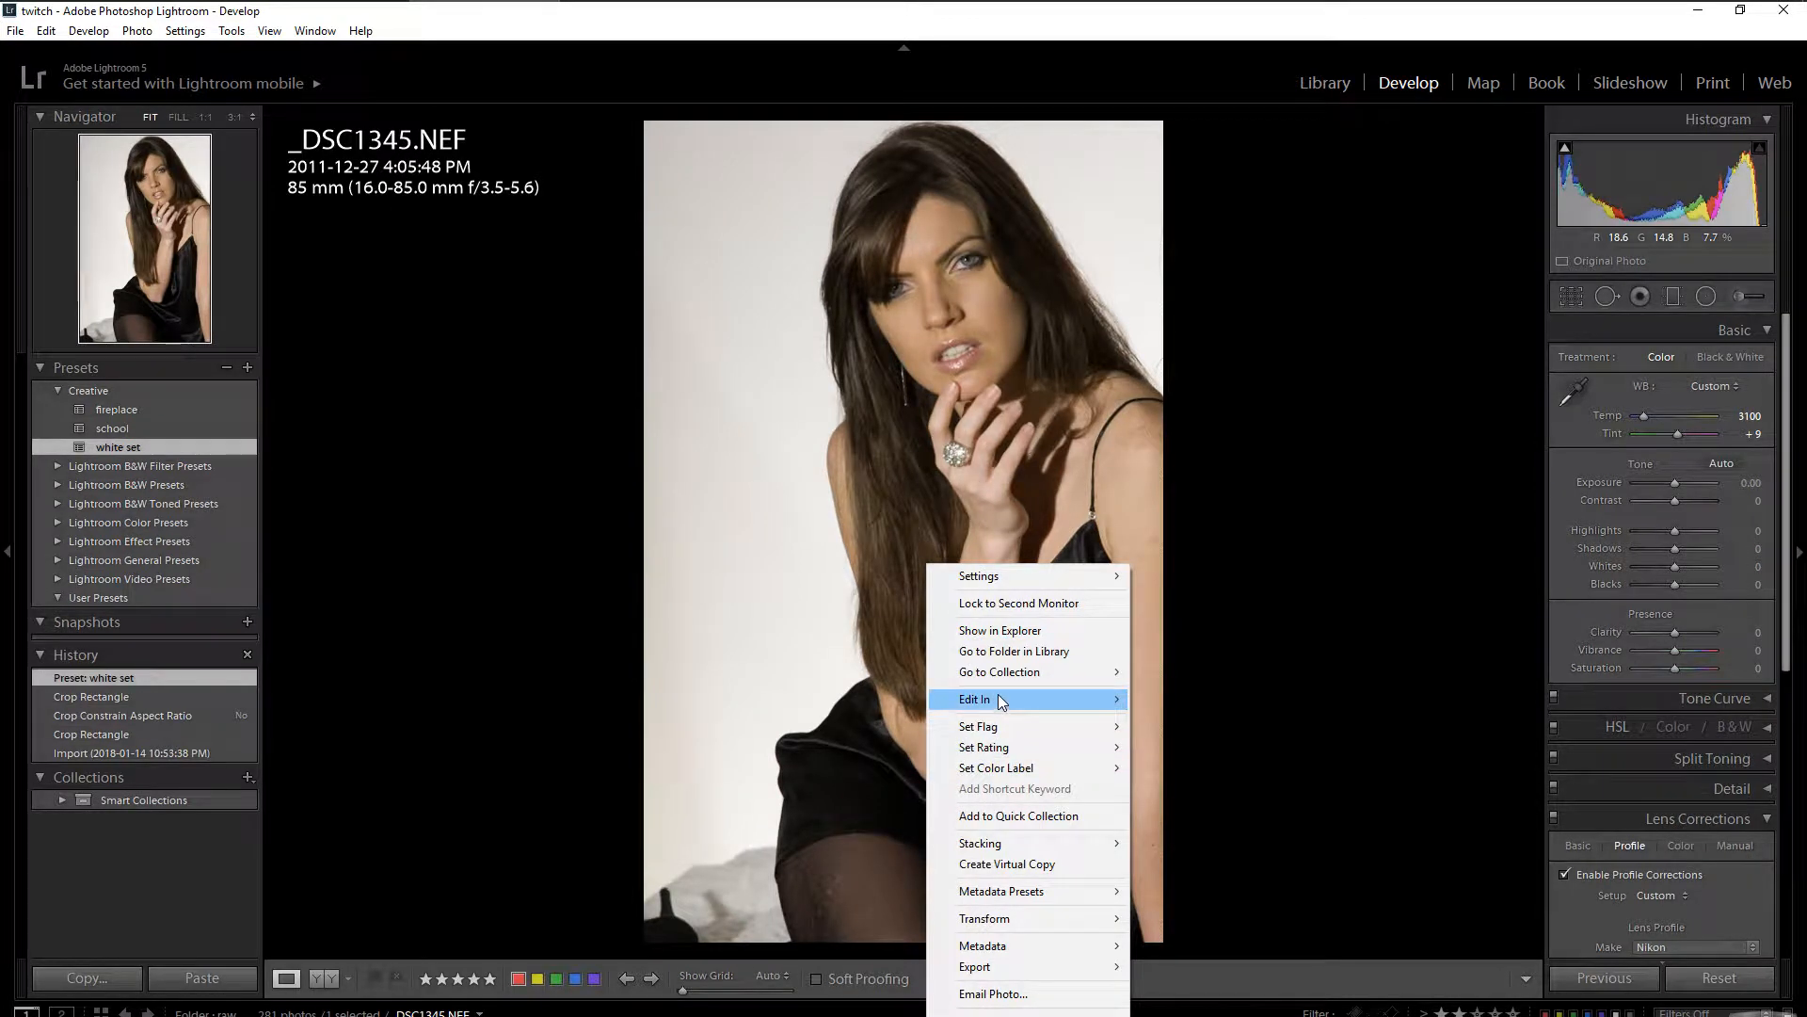
mouse_move(998, 698)
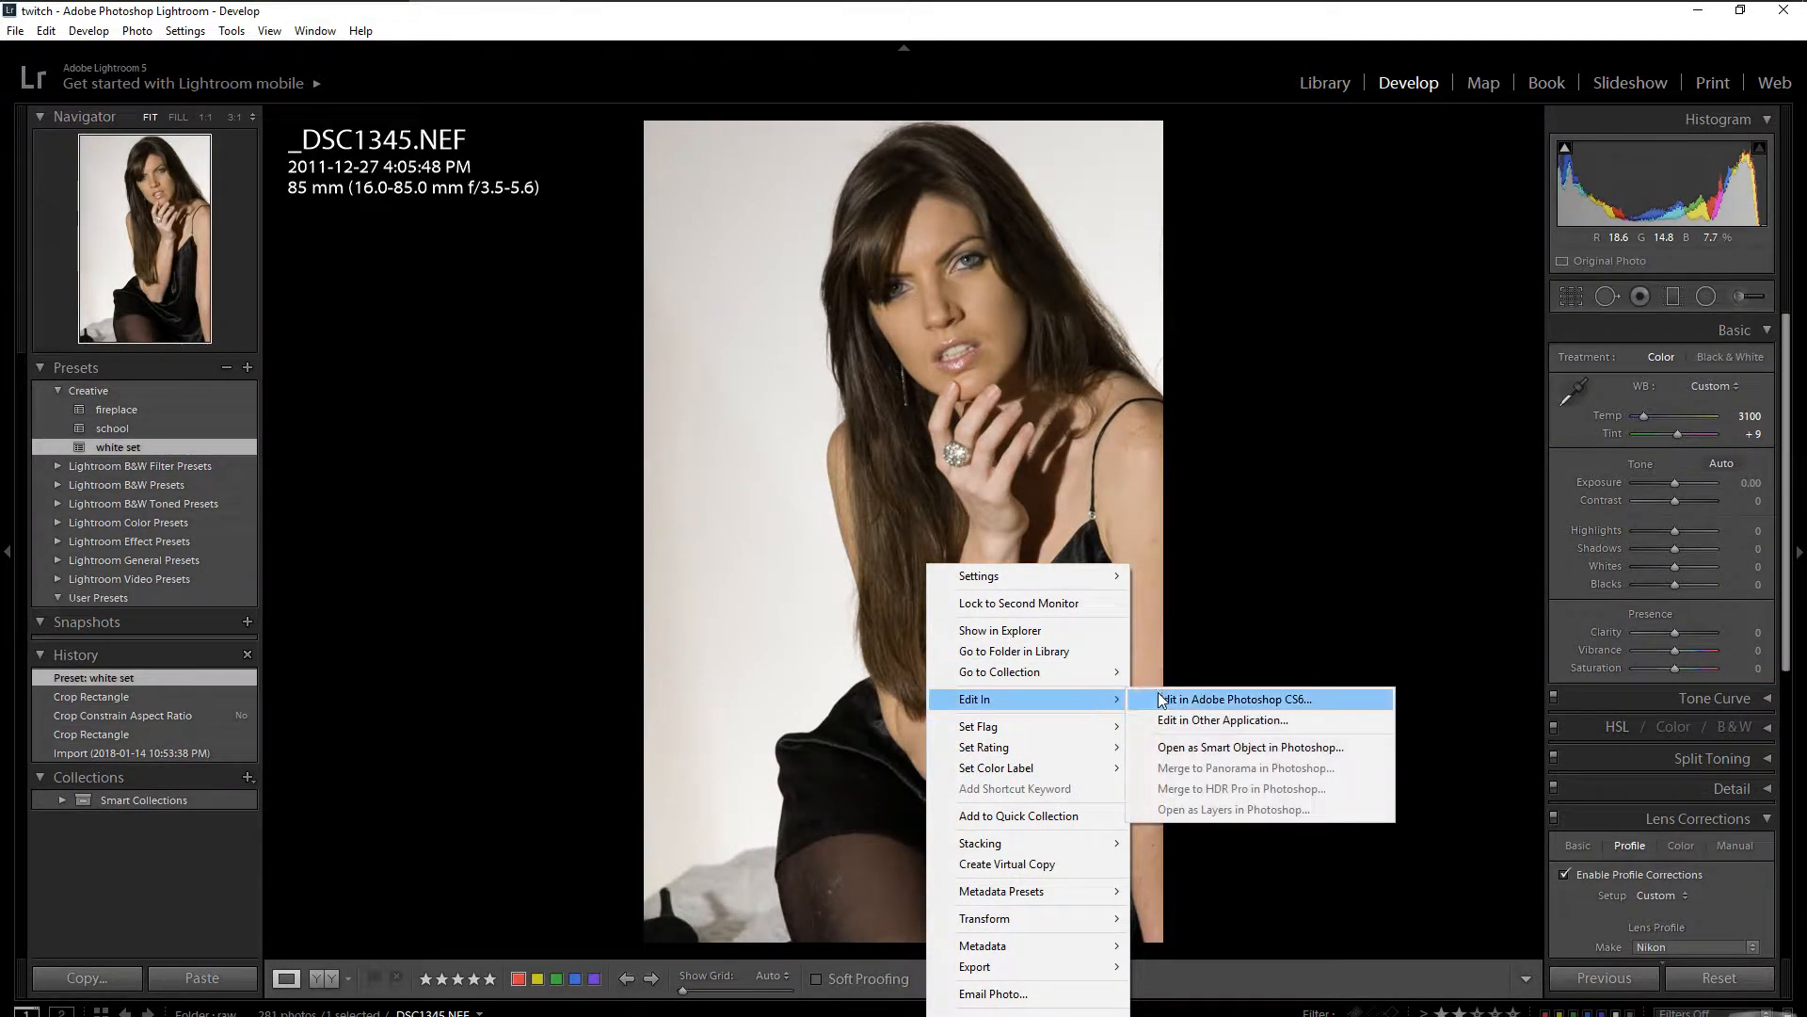
left_click(1166, 698)
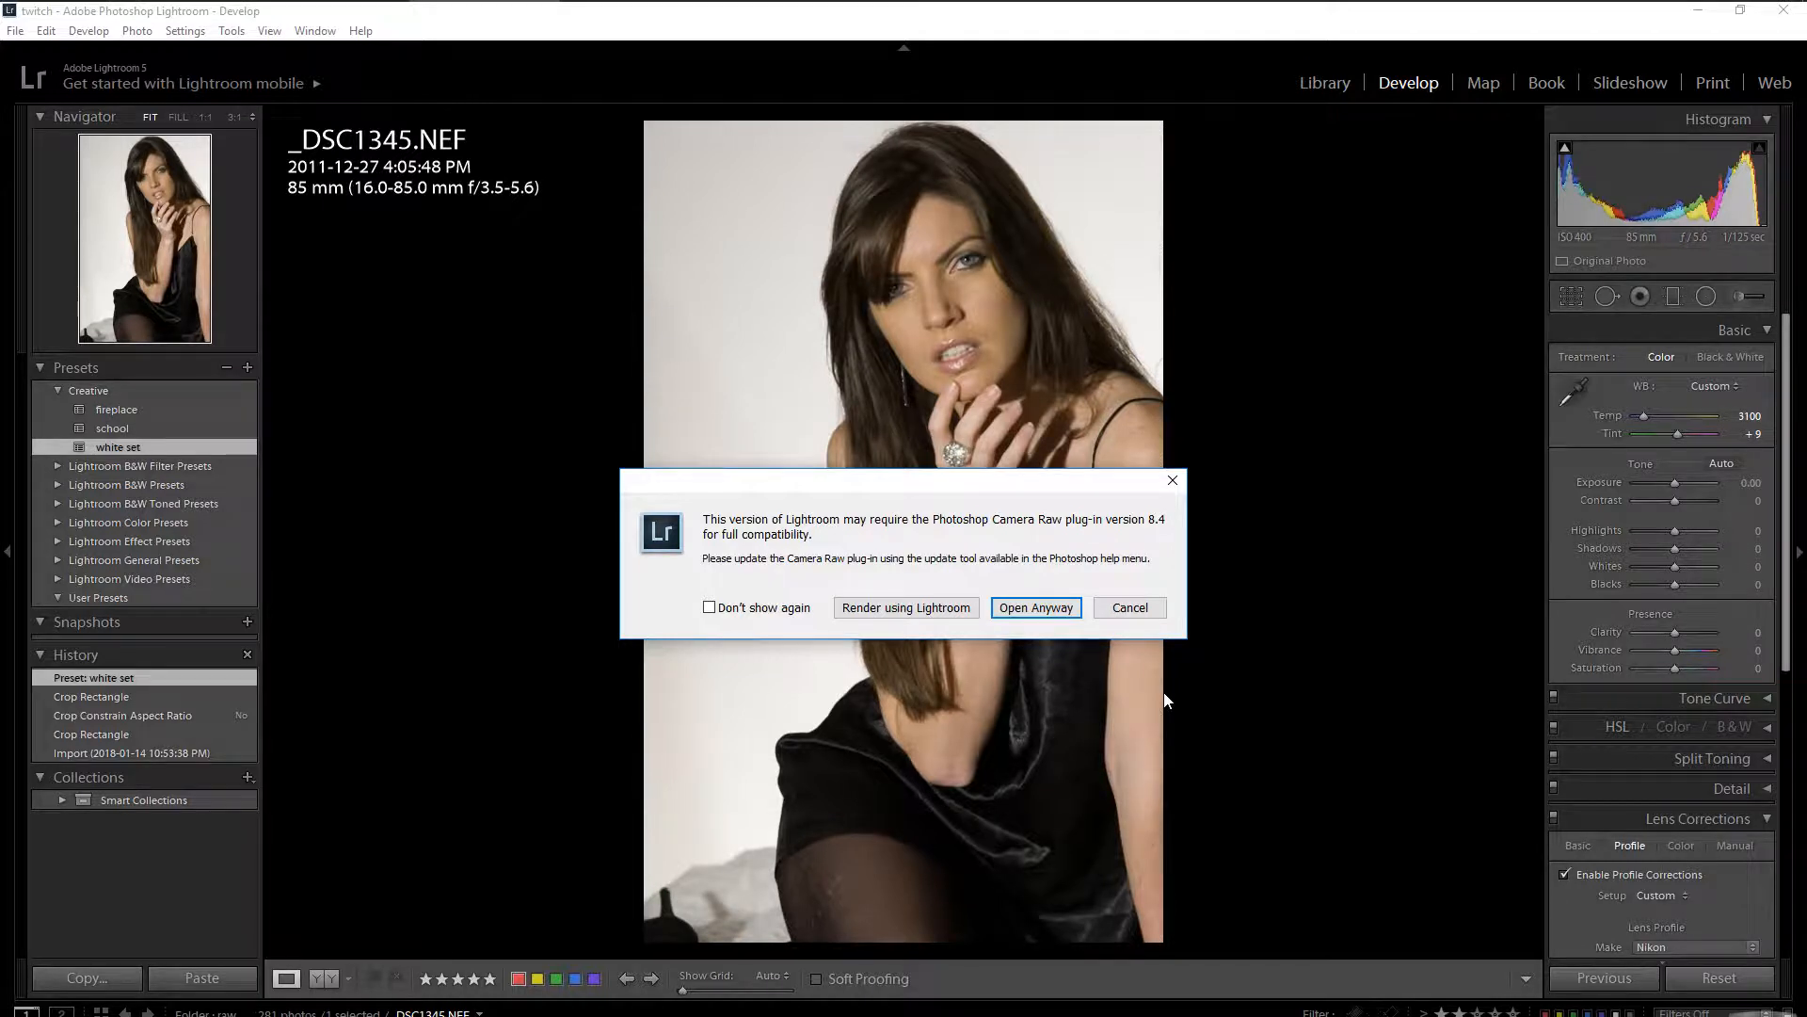
left_click(899, 608)
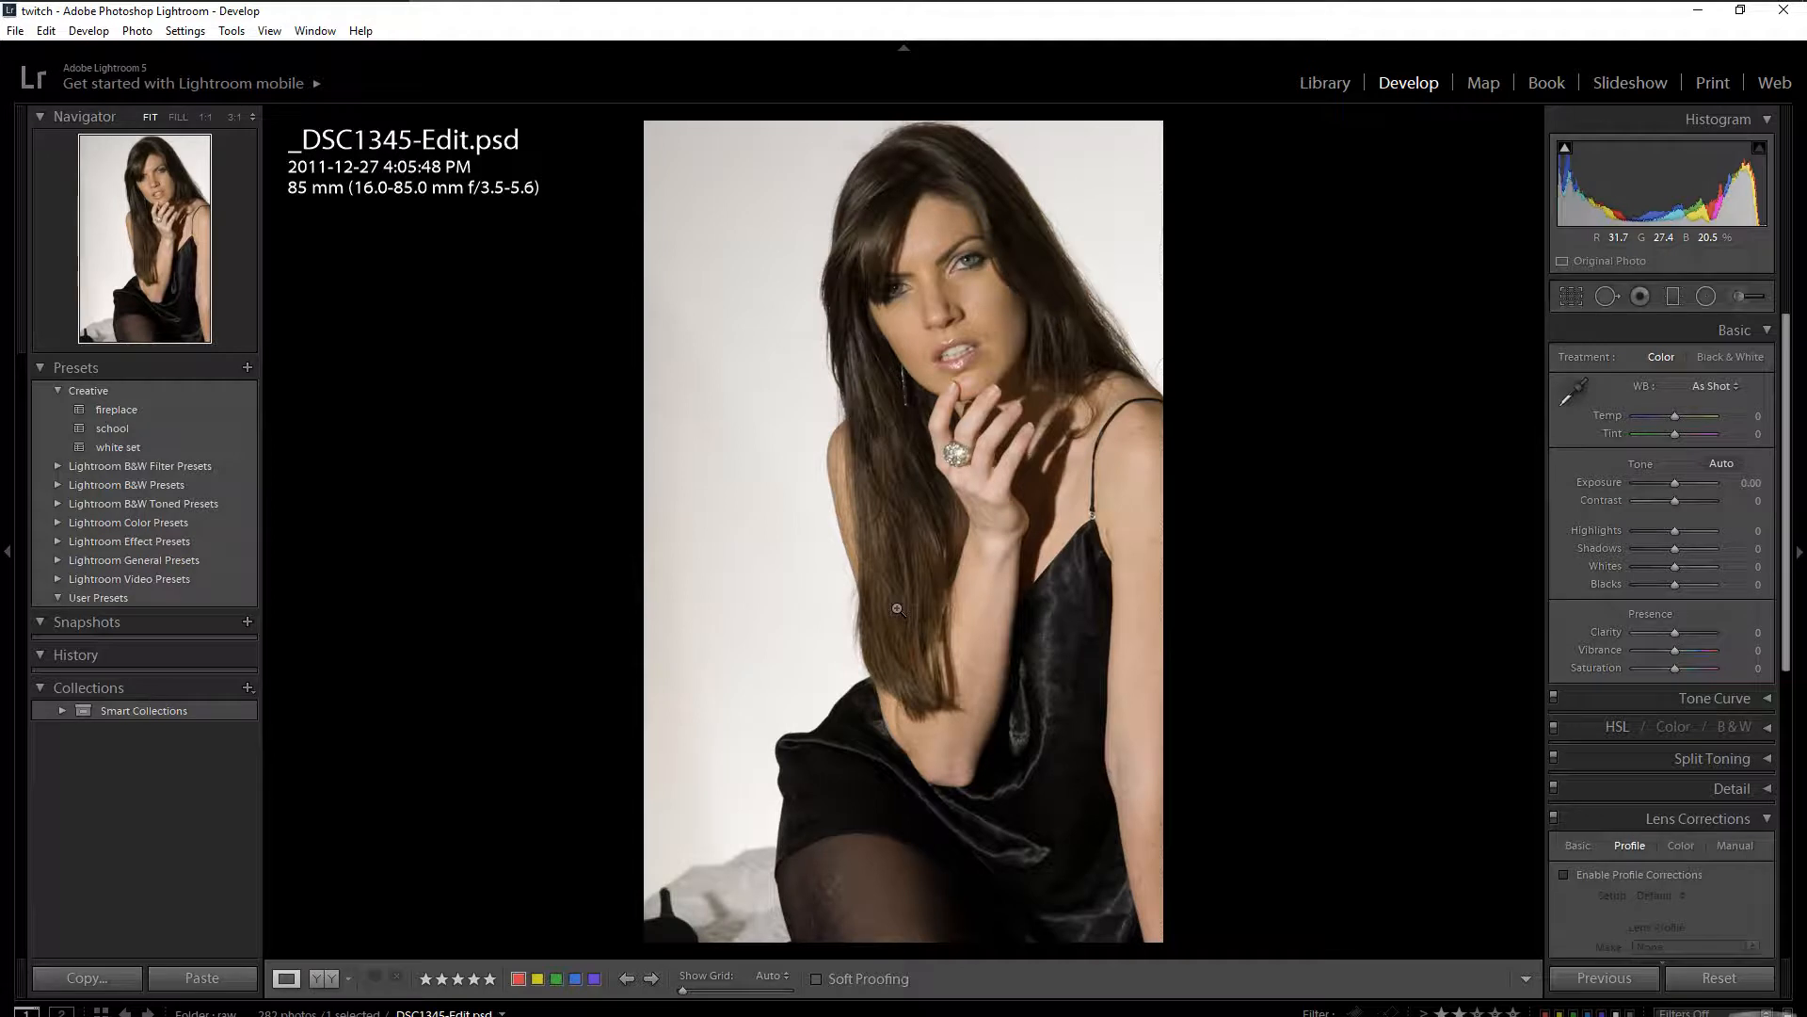
Switch to Task Manager to check the running applications' resource usage while Photoshop loads.
mouse_move(844, 28)
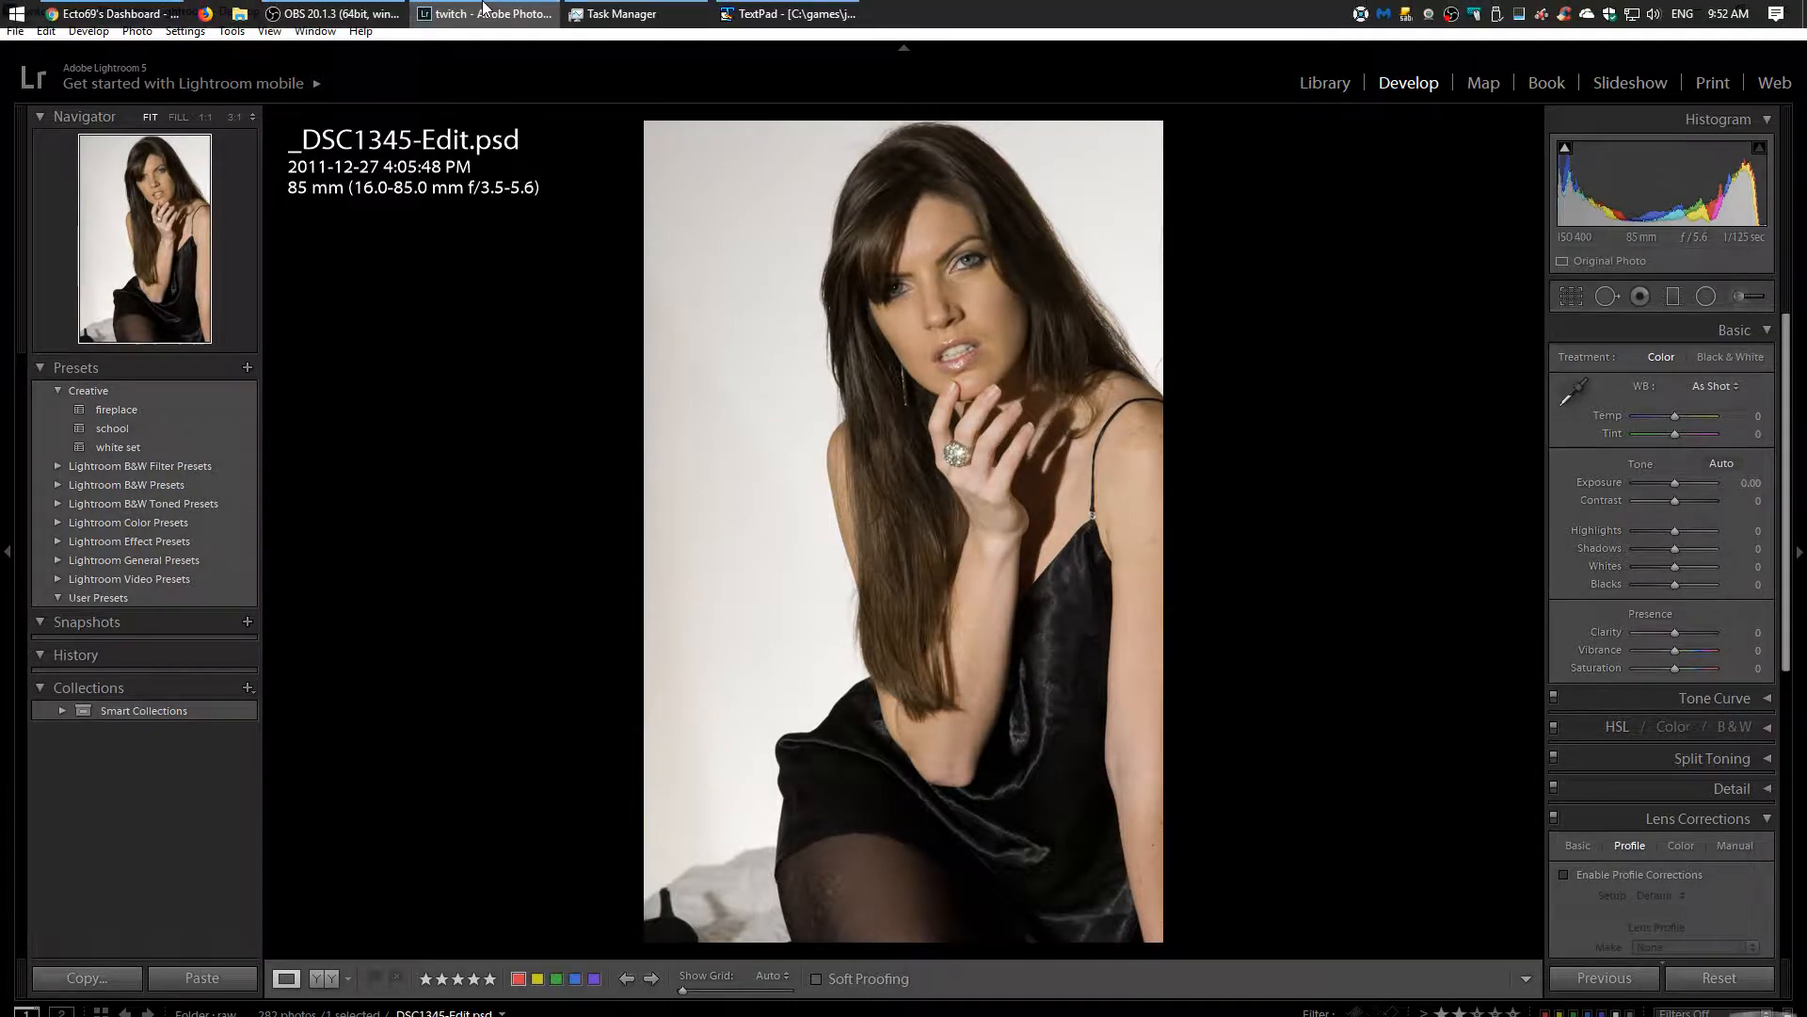
left_click(602, 23)
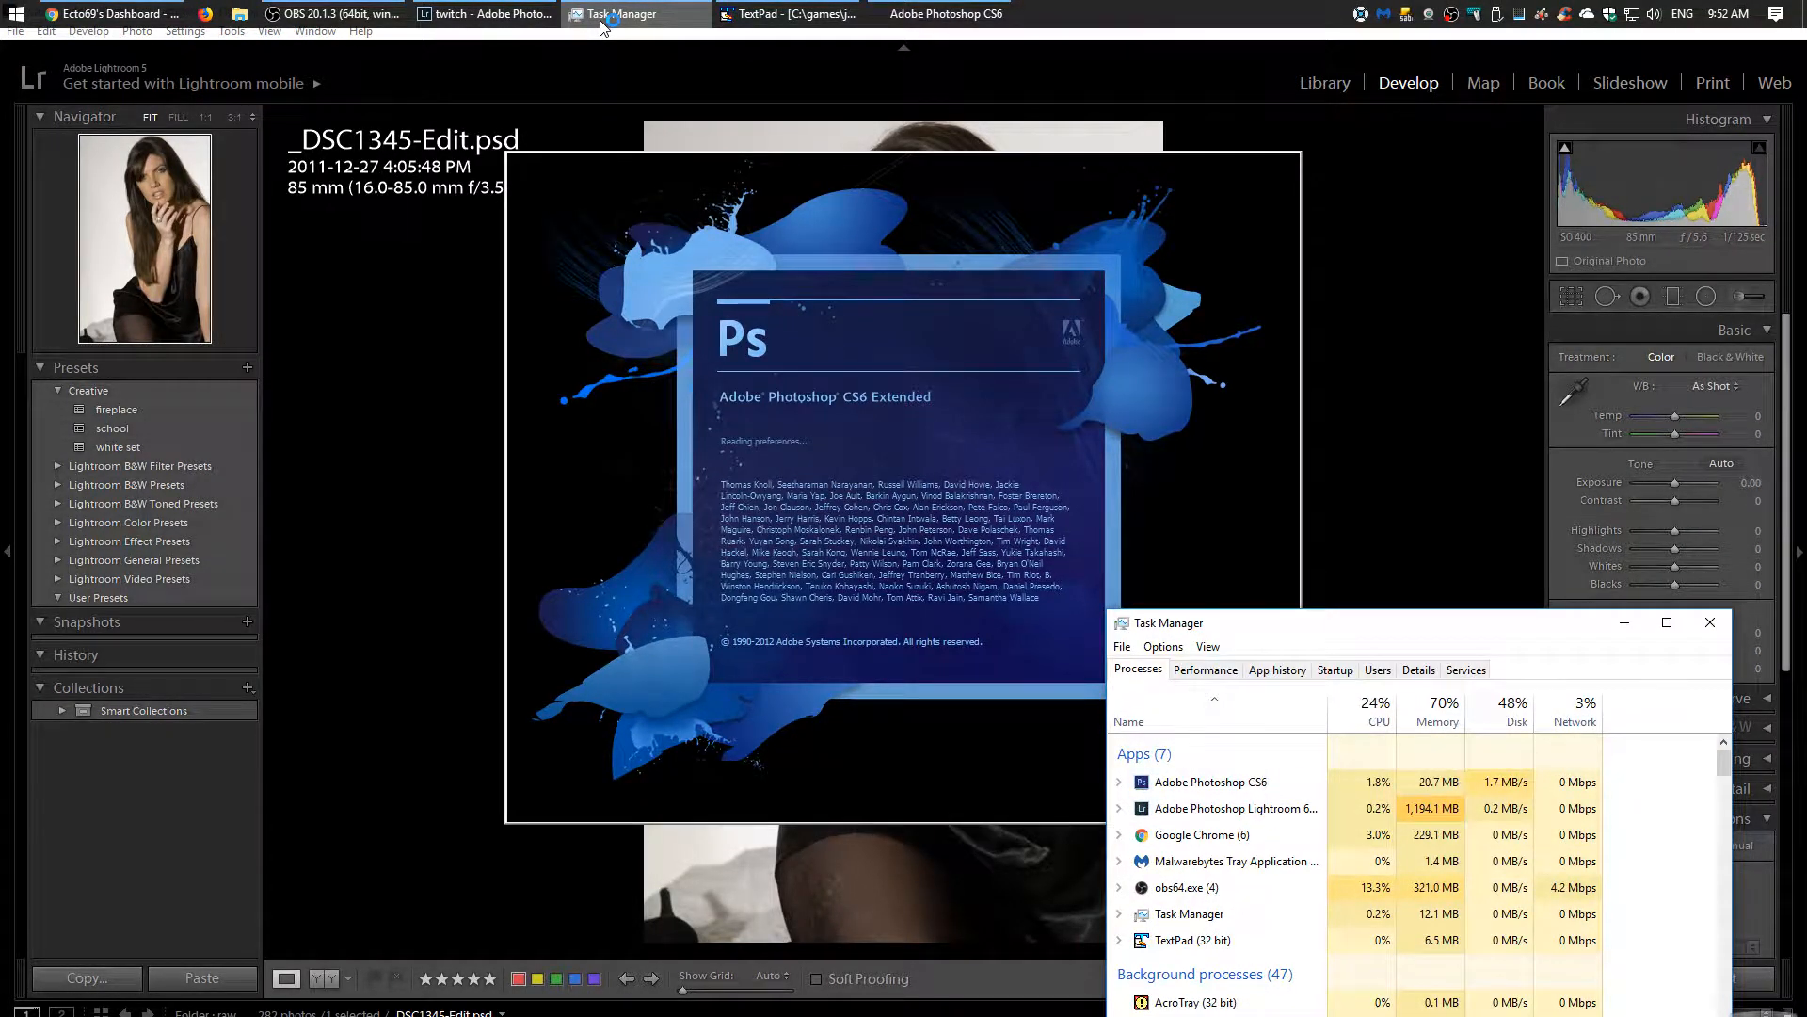
left_click(603, 23)
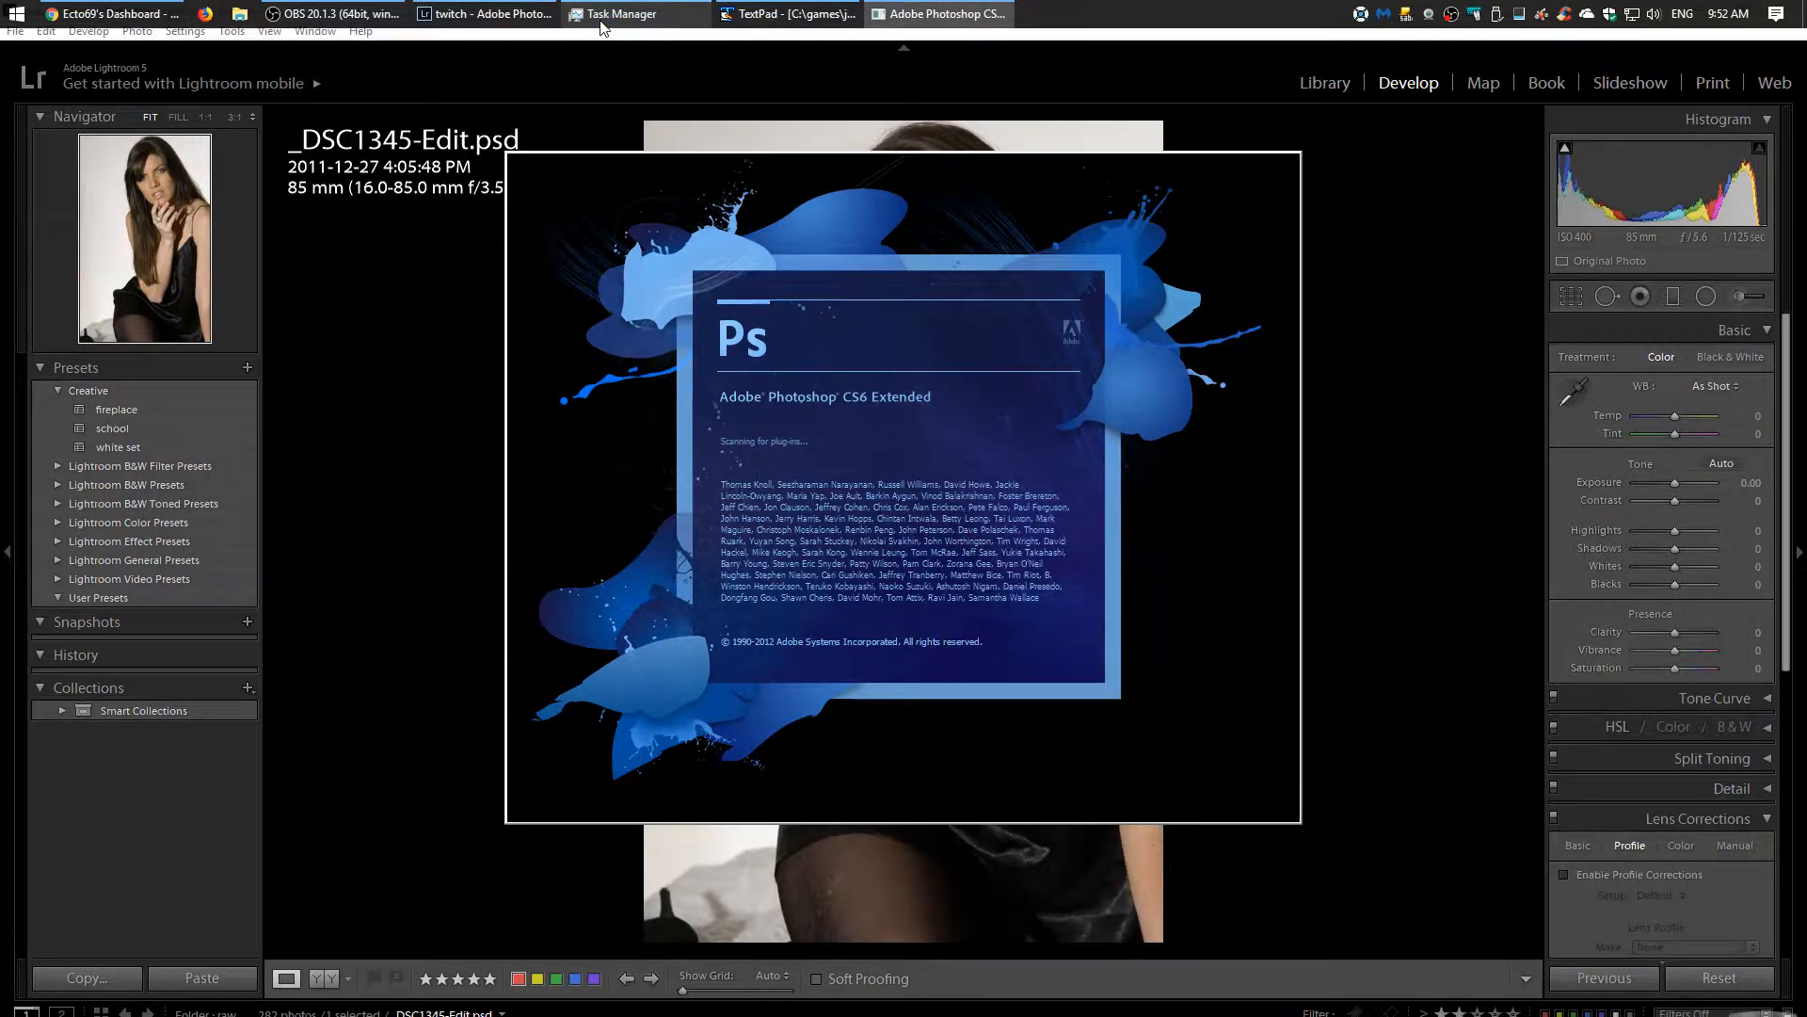
left_click(601, 16)
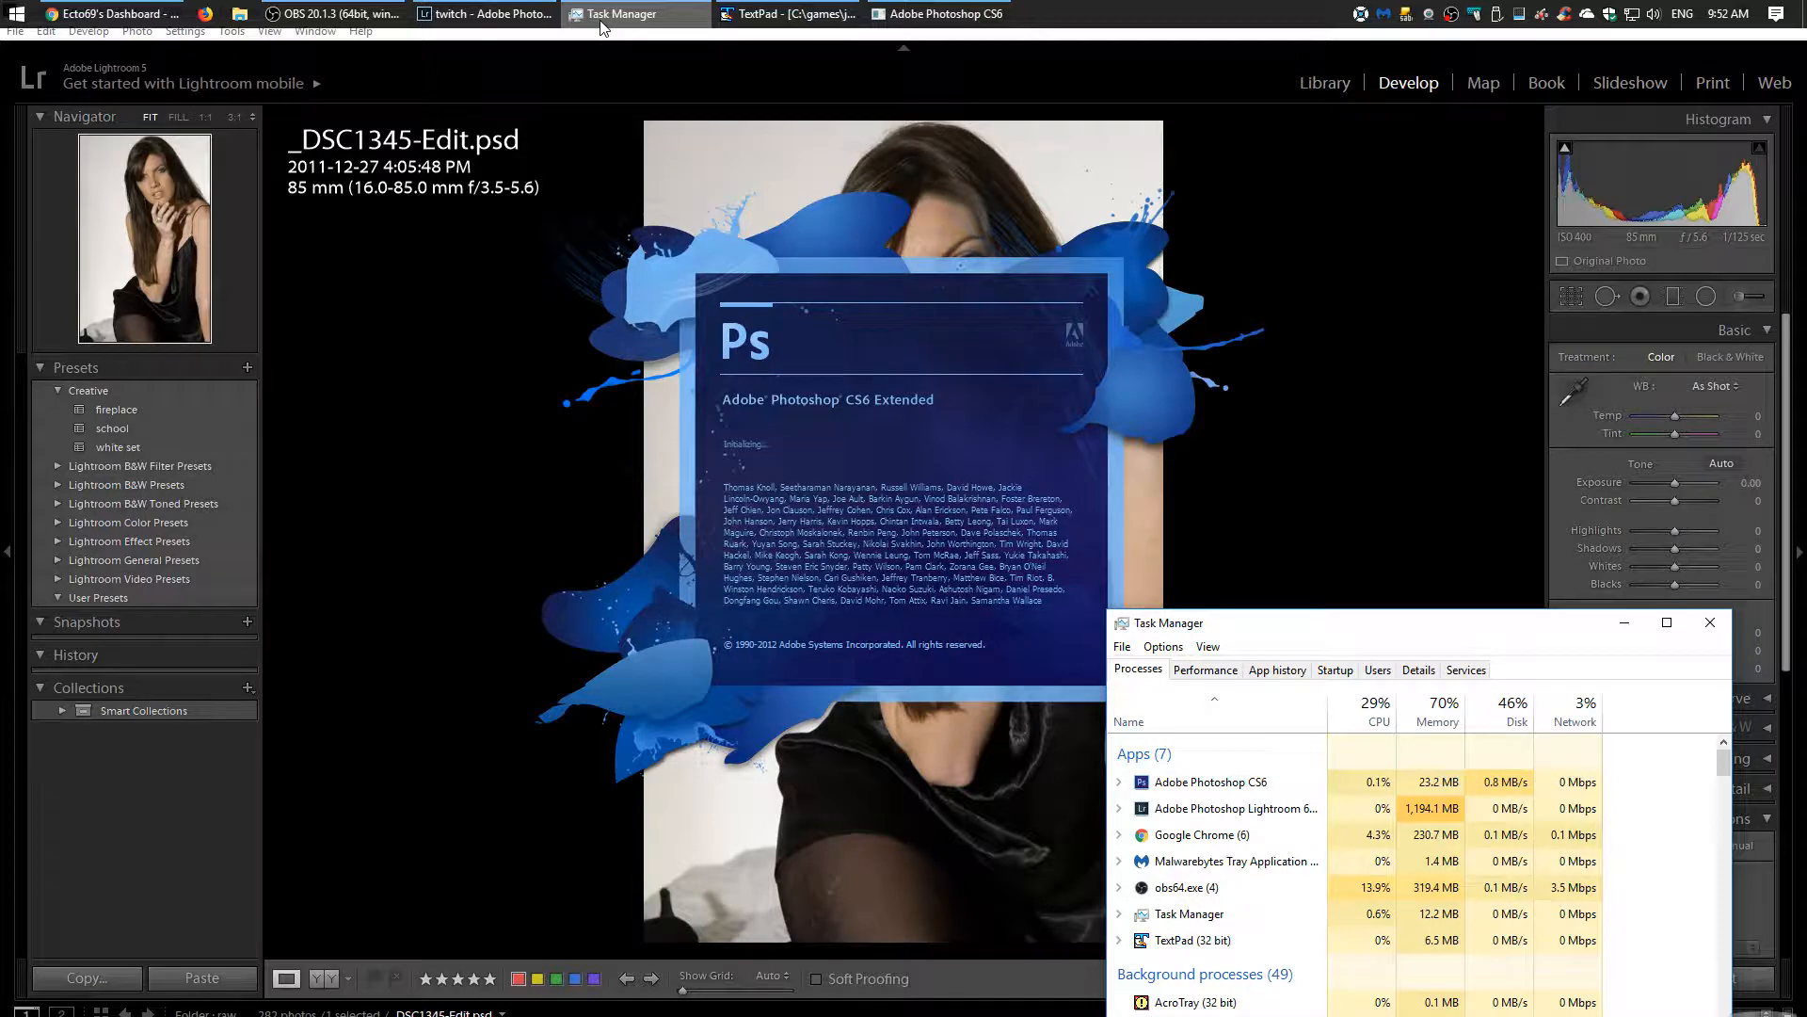
left_click(601, 21)
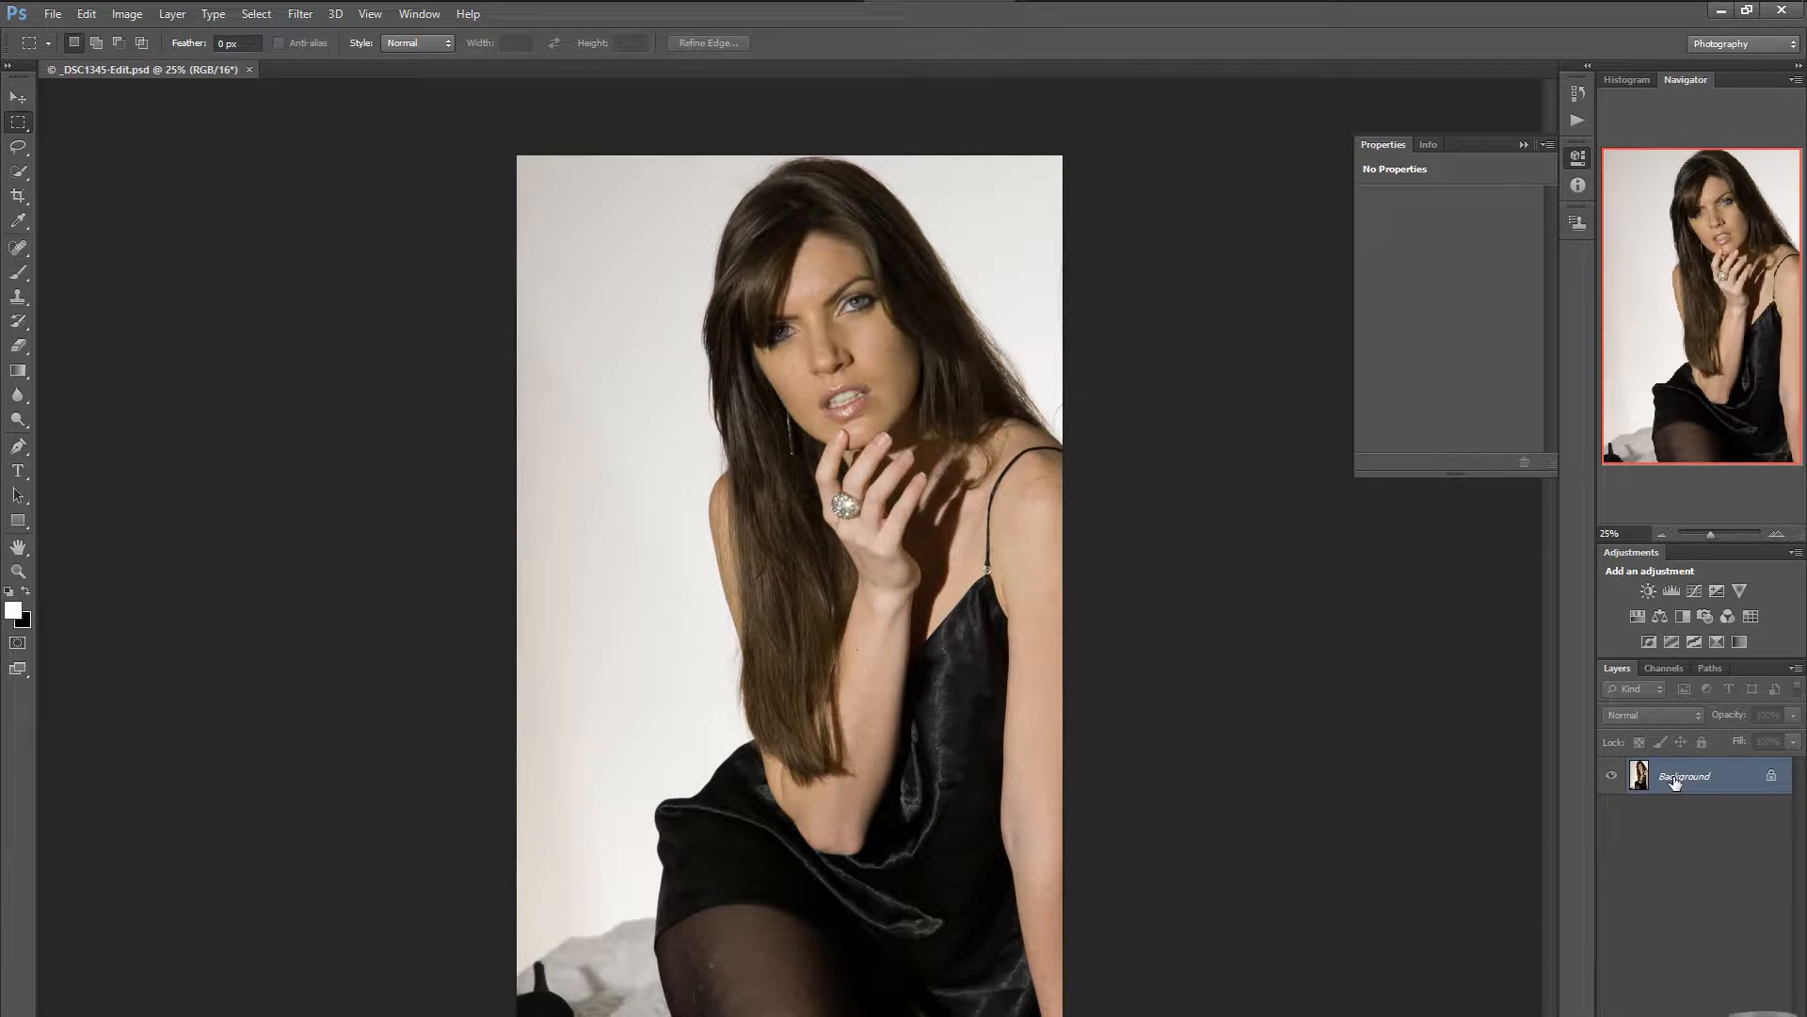
Look over the Spot Healing Brush with its blending modes and the Brush tool's options.
left_click(18, 247)
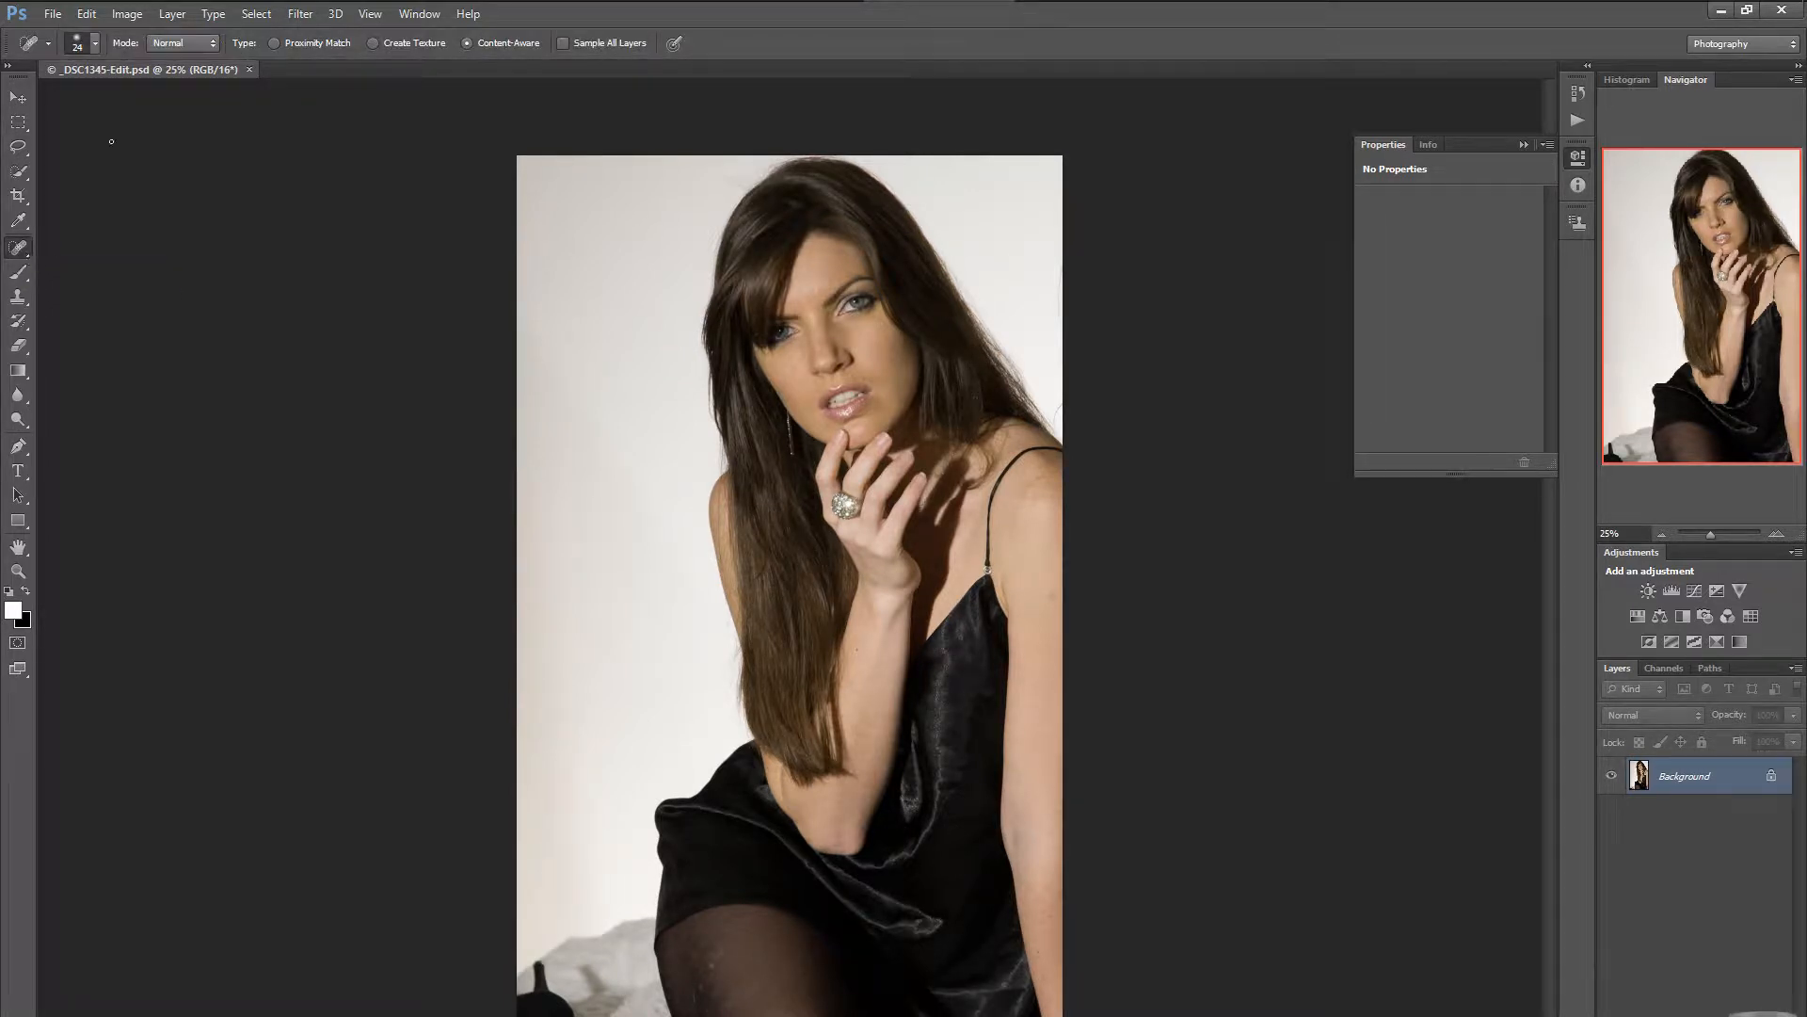
left_click(173, 45)
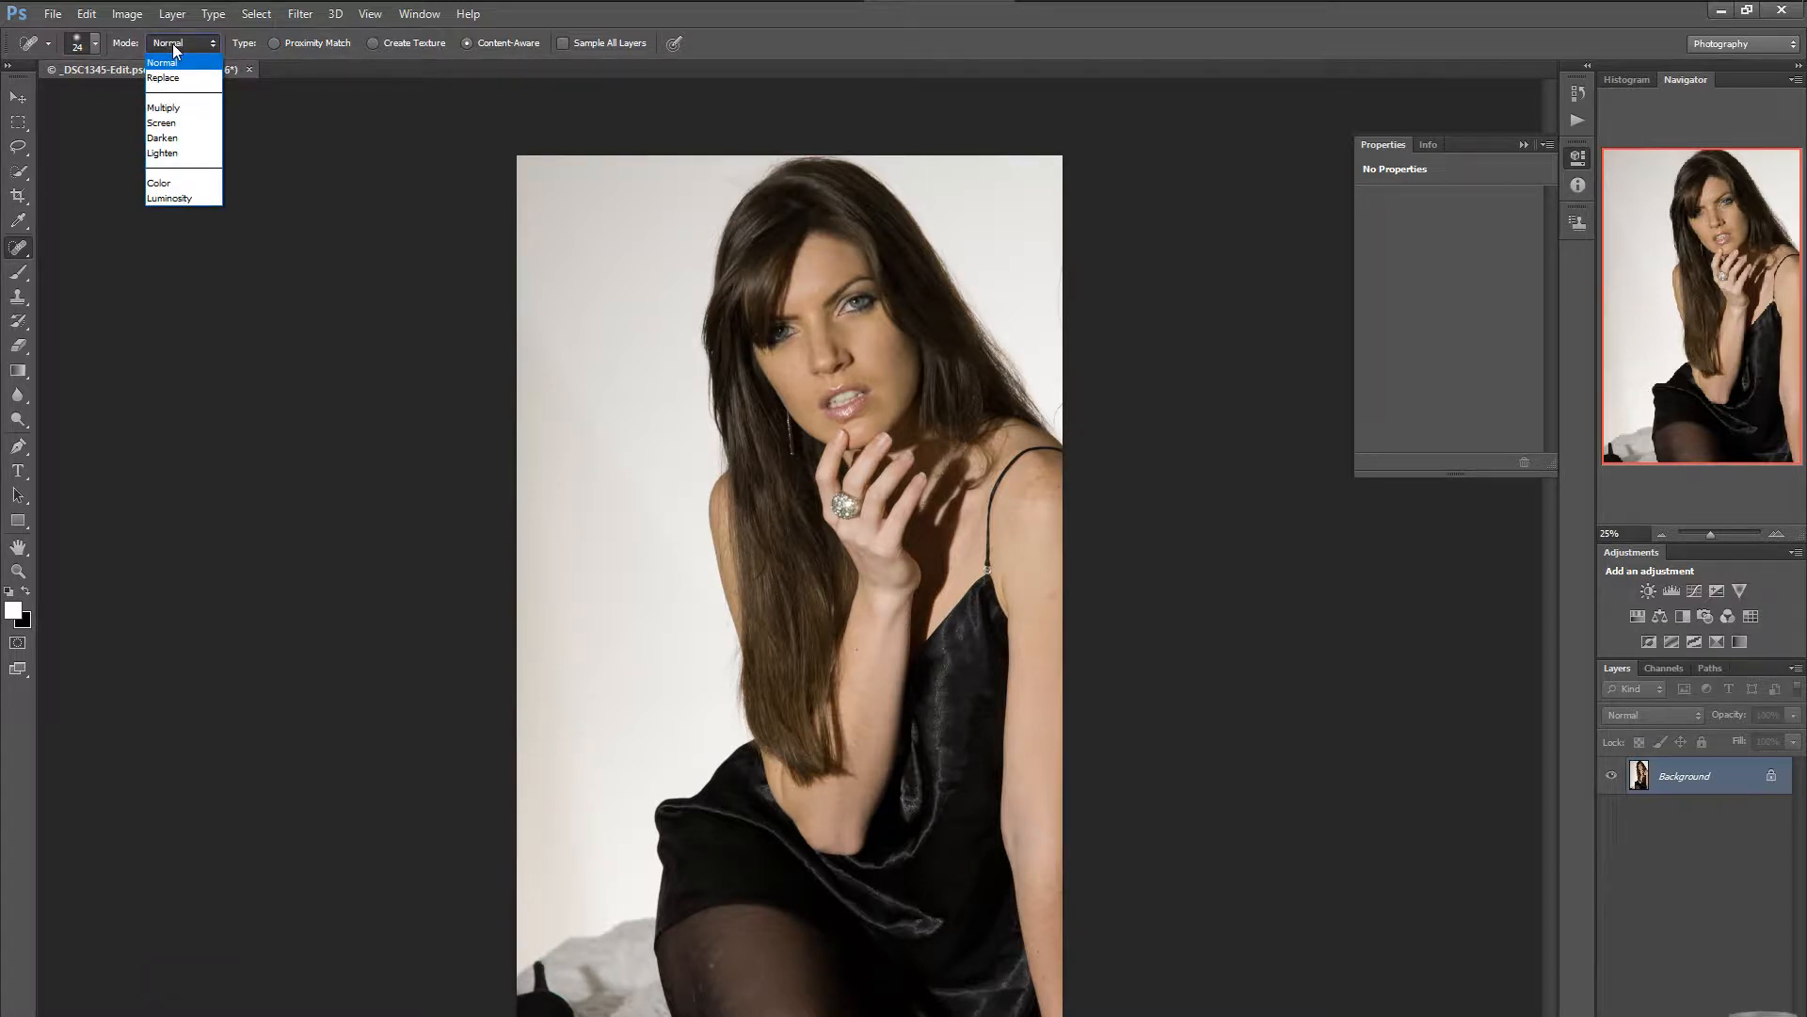
left_click(174, 47)
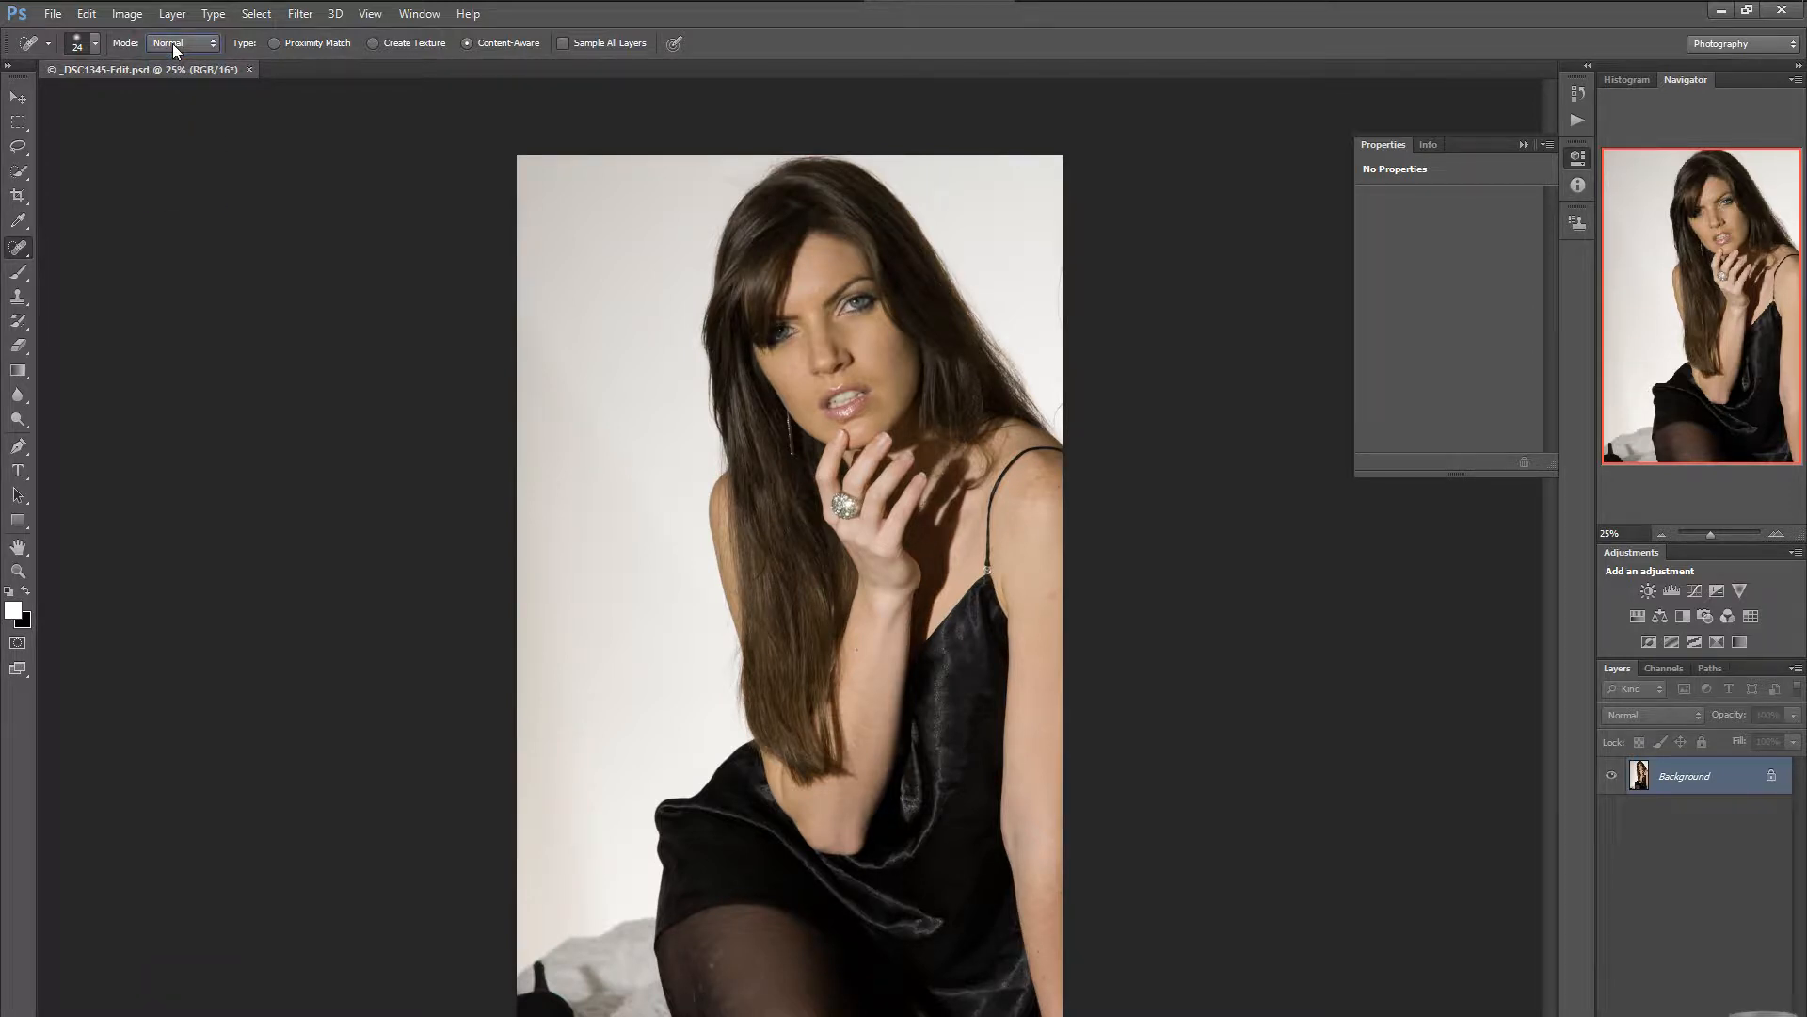
left_click(22, 275)
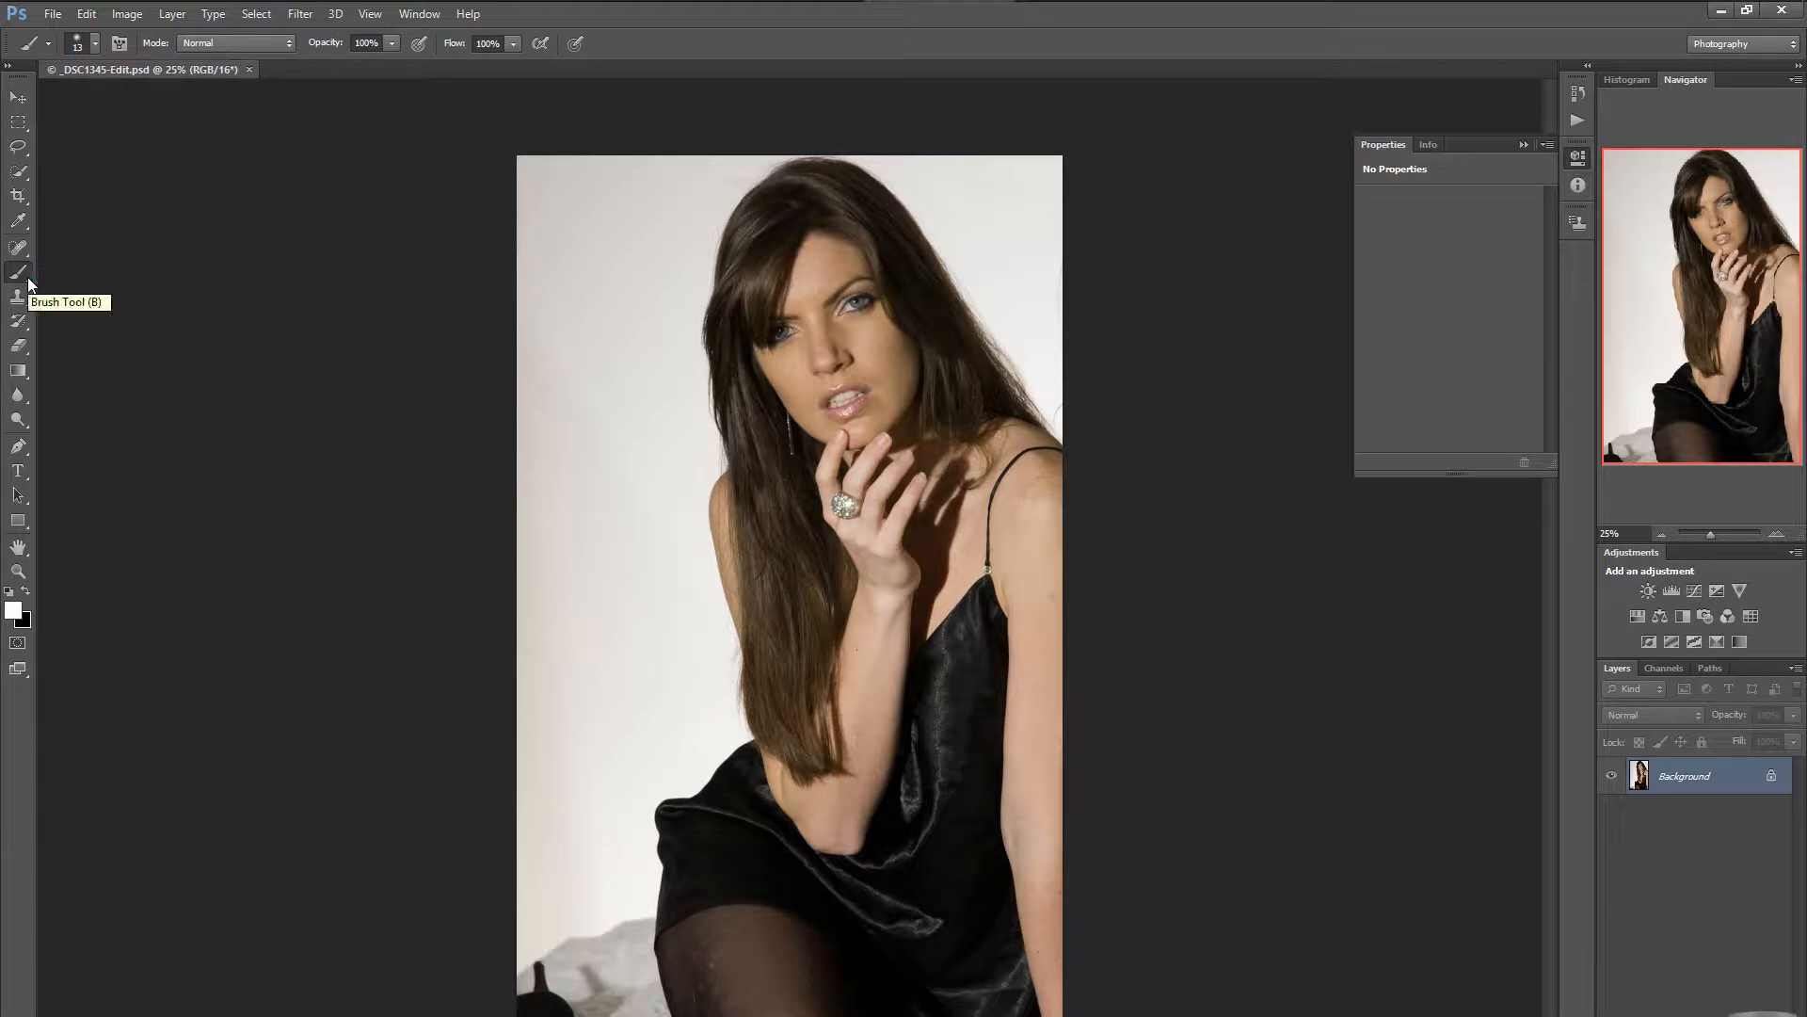
Activate the Dodge Tool and set its range to Highlights.
left_click(18, 420)
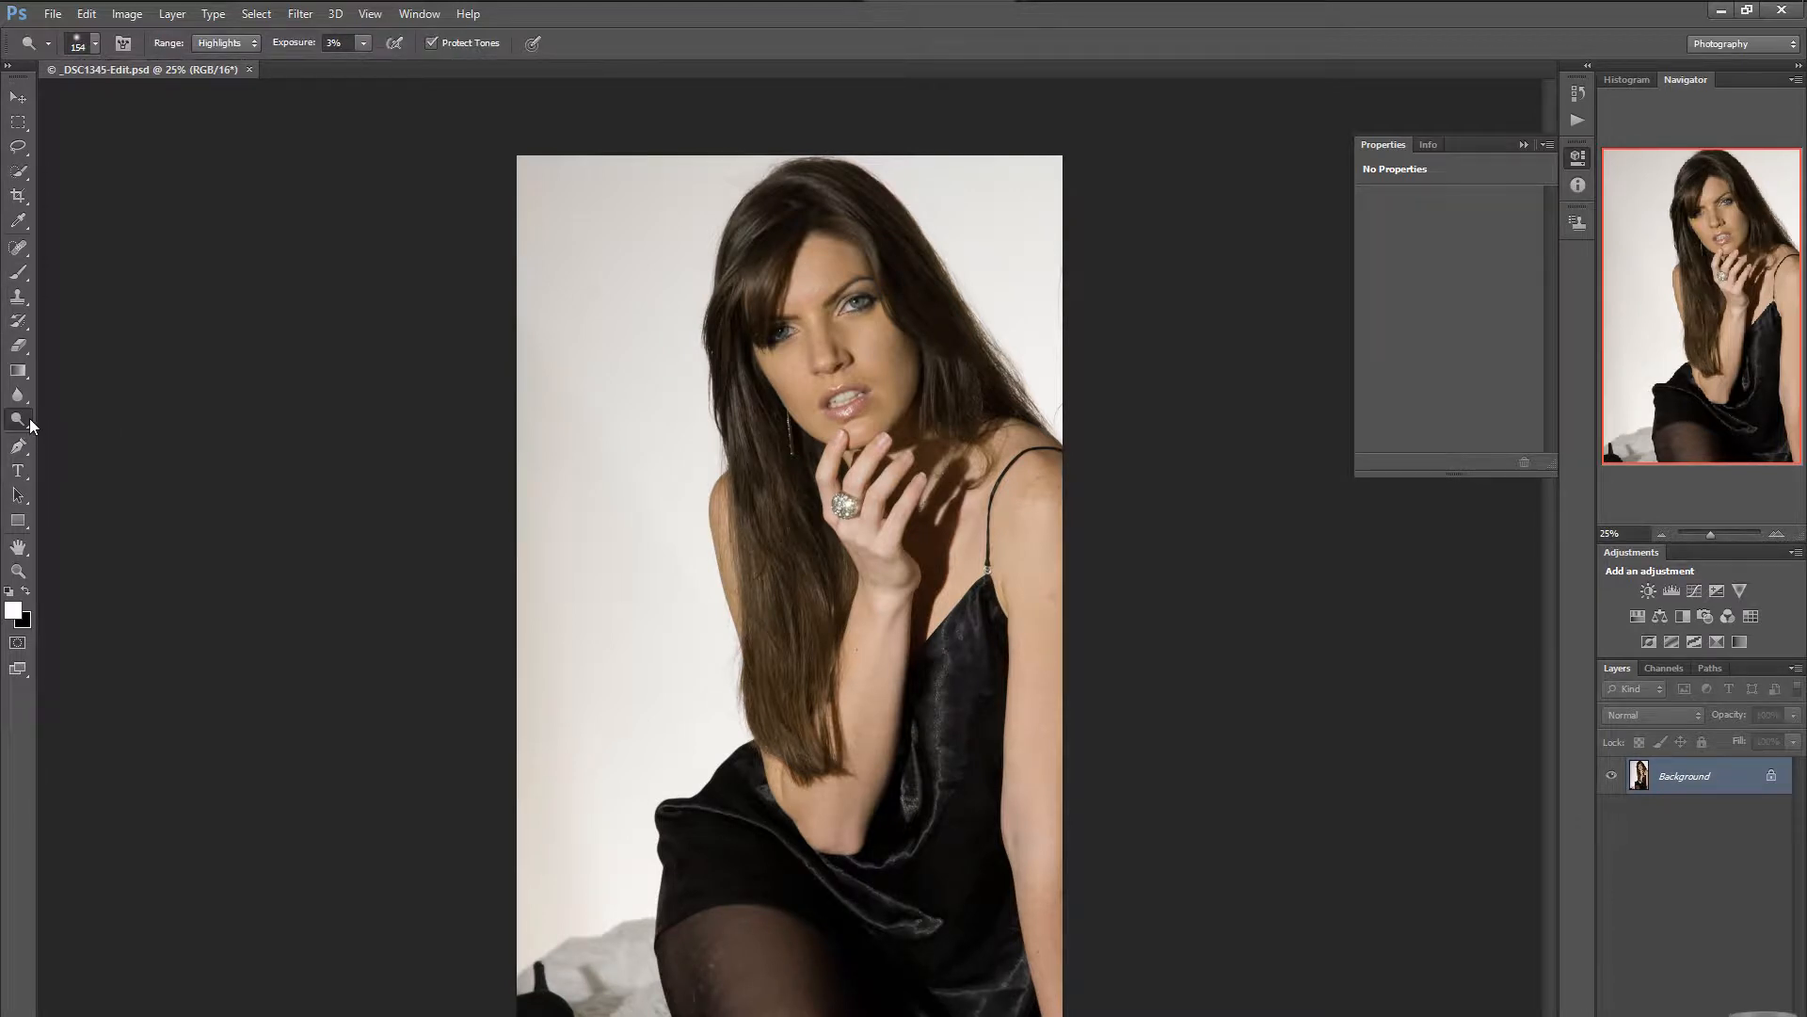
left_click(27, 432)
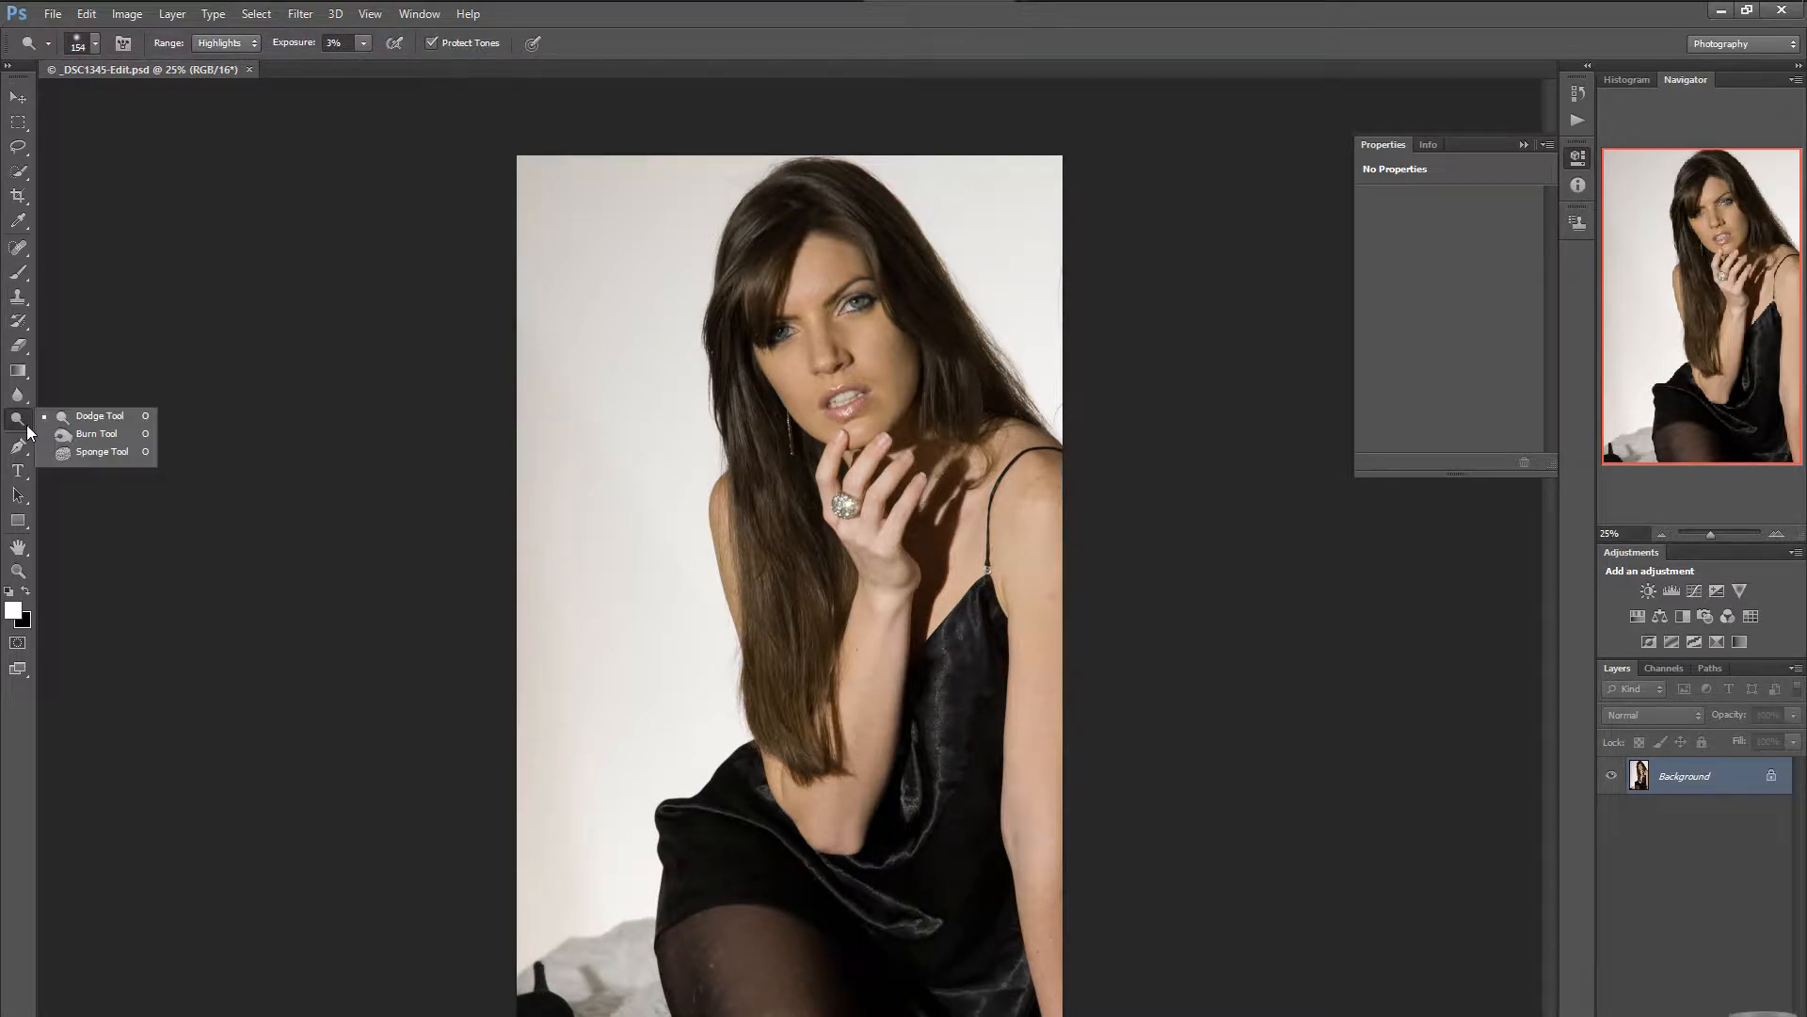
left_click(91, 416)
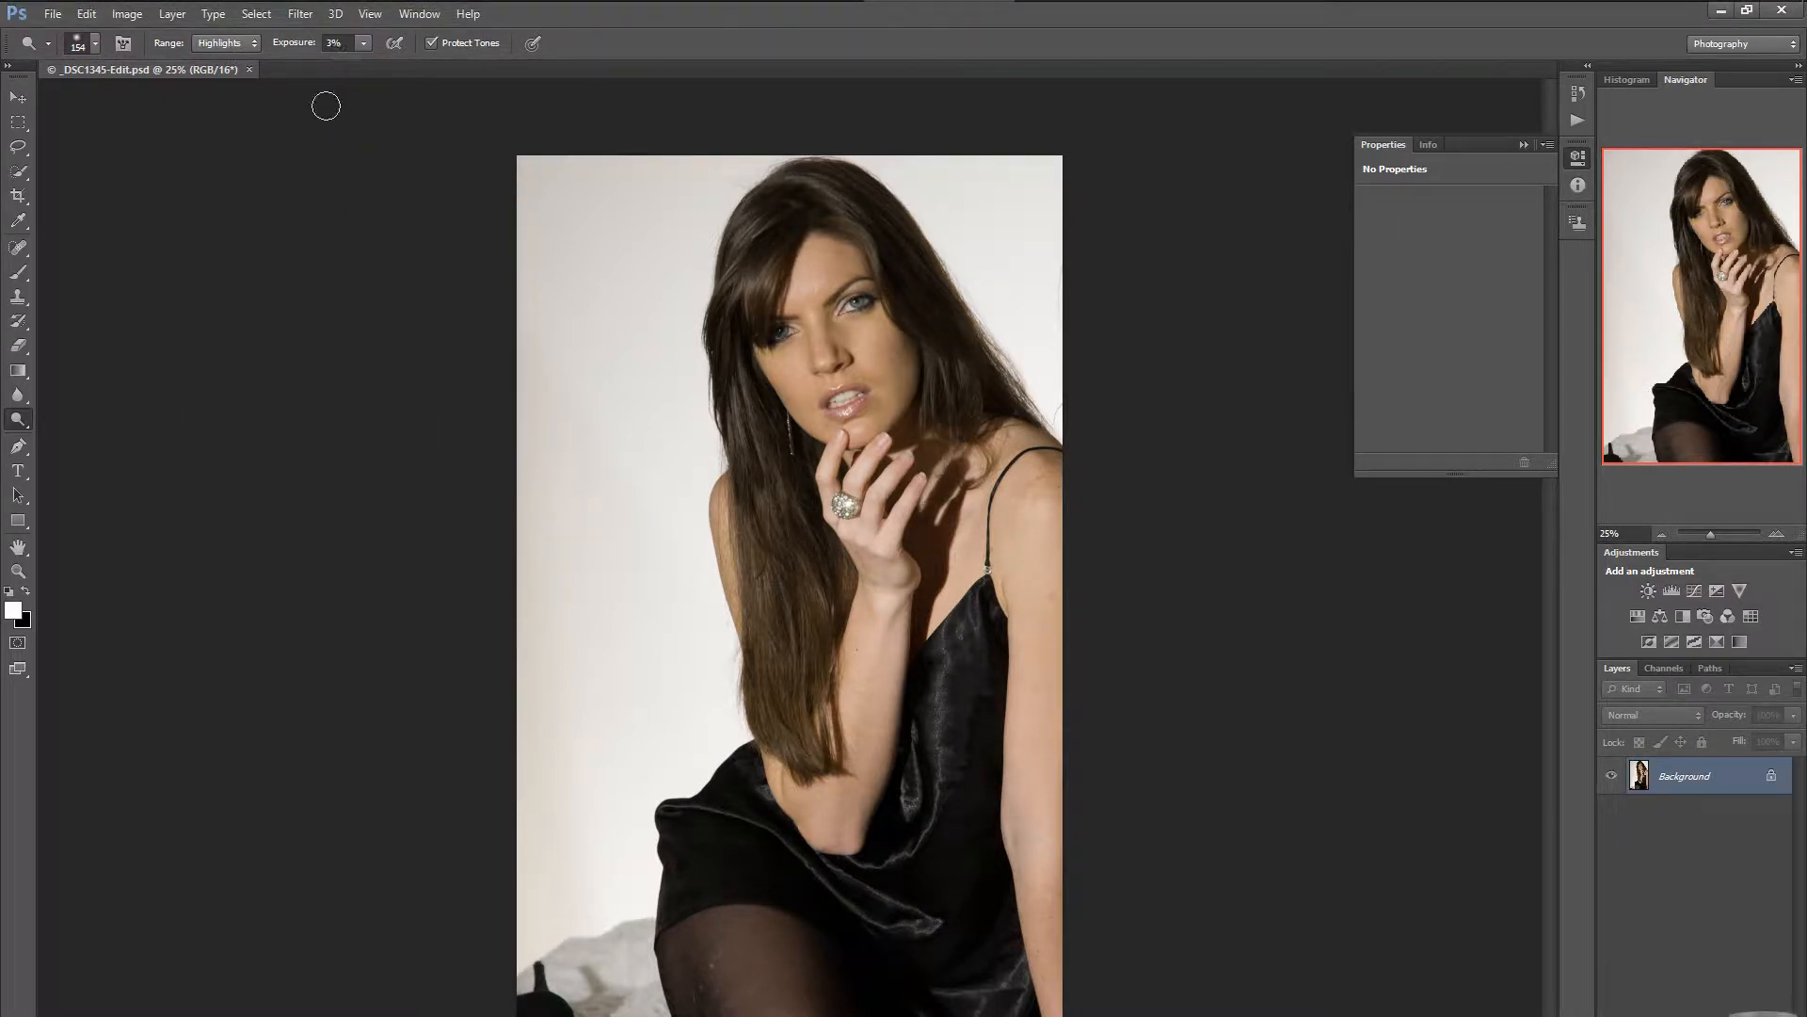
left_click(224, 43)
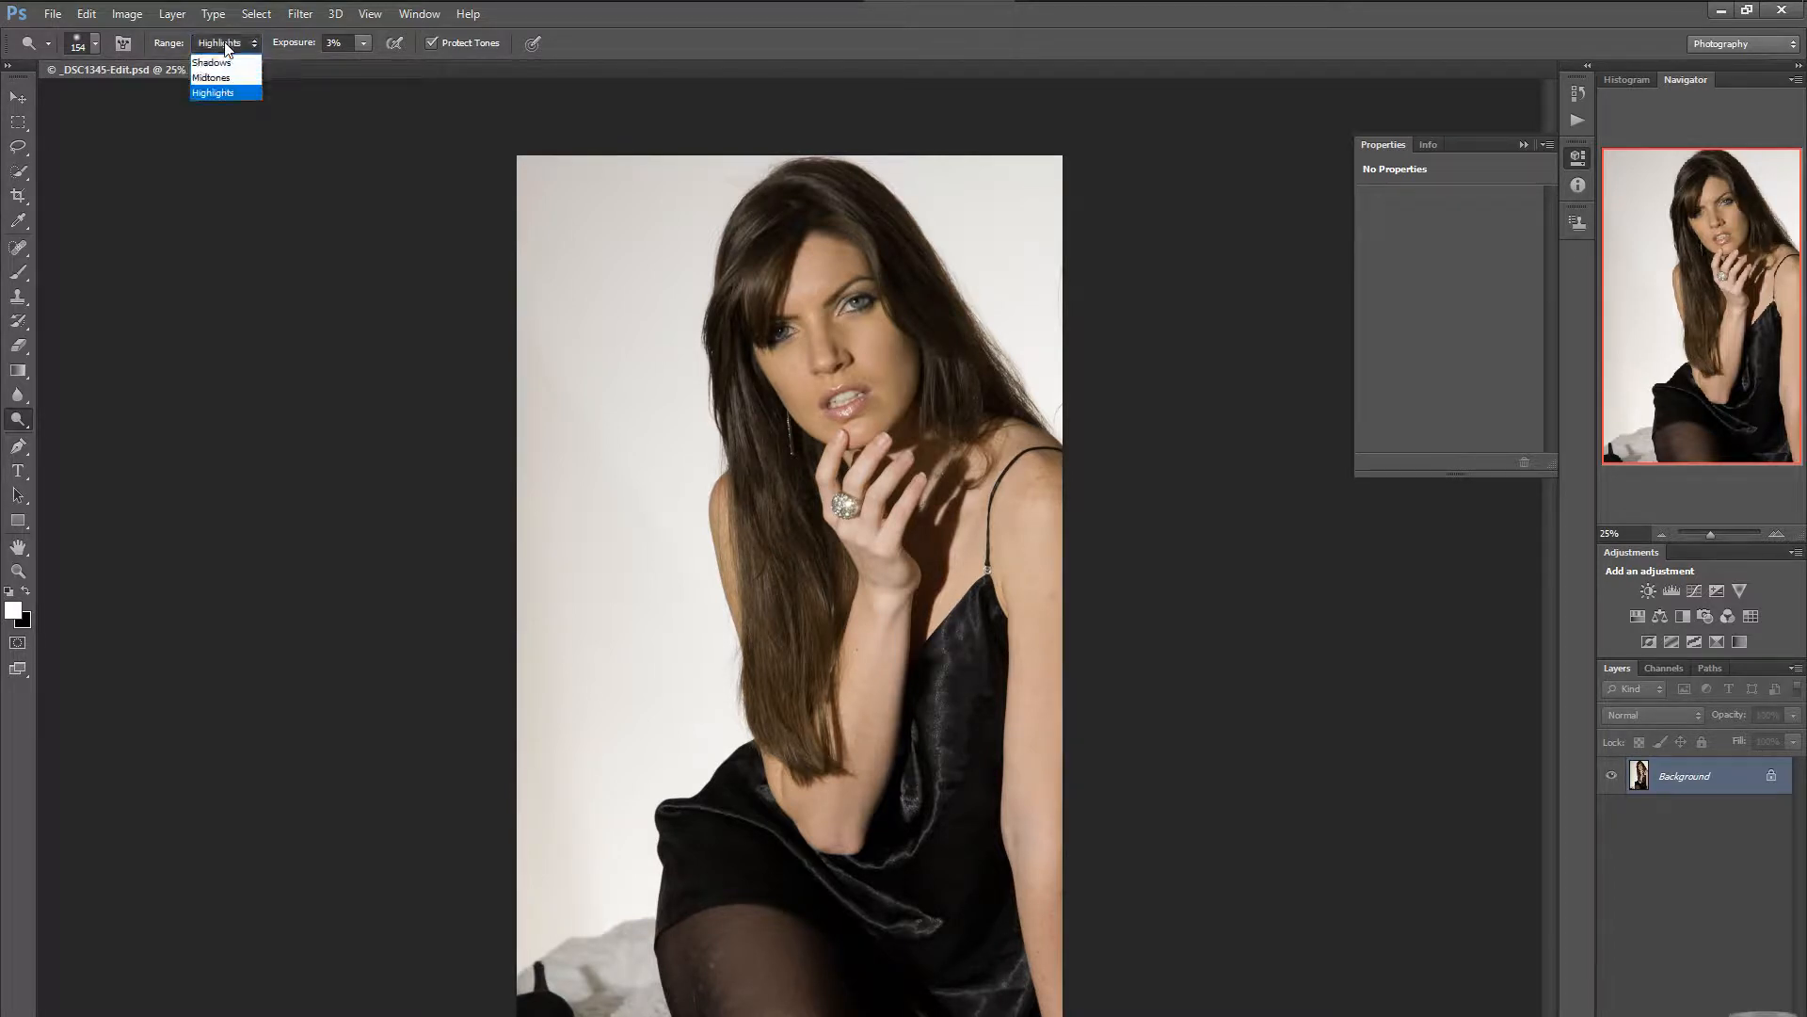
left_click(217, 92)
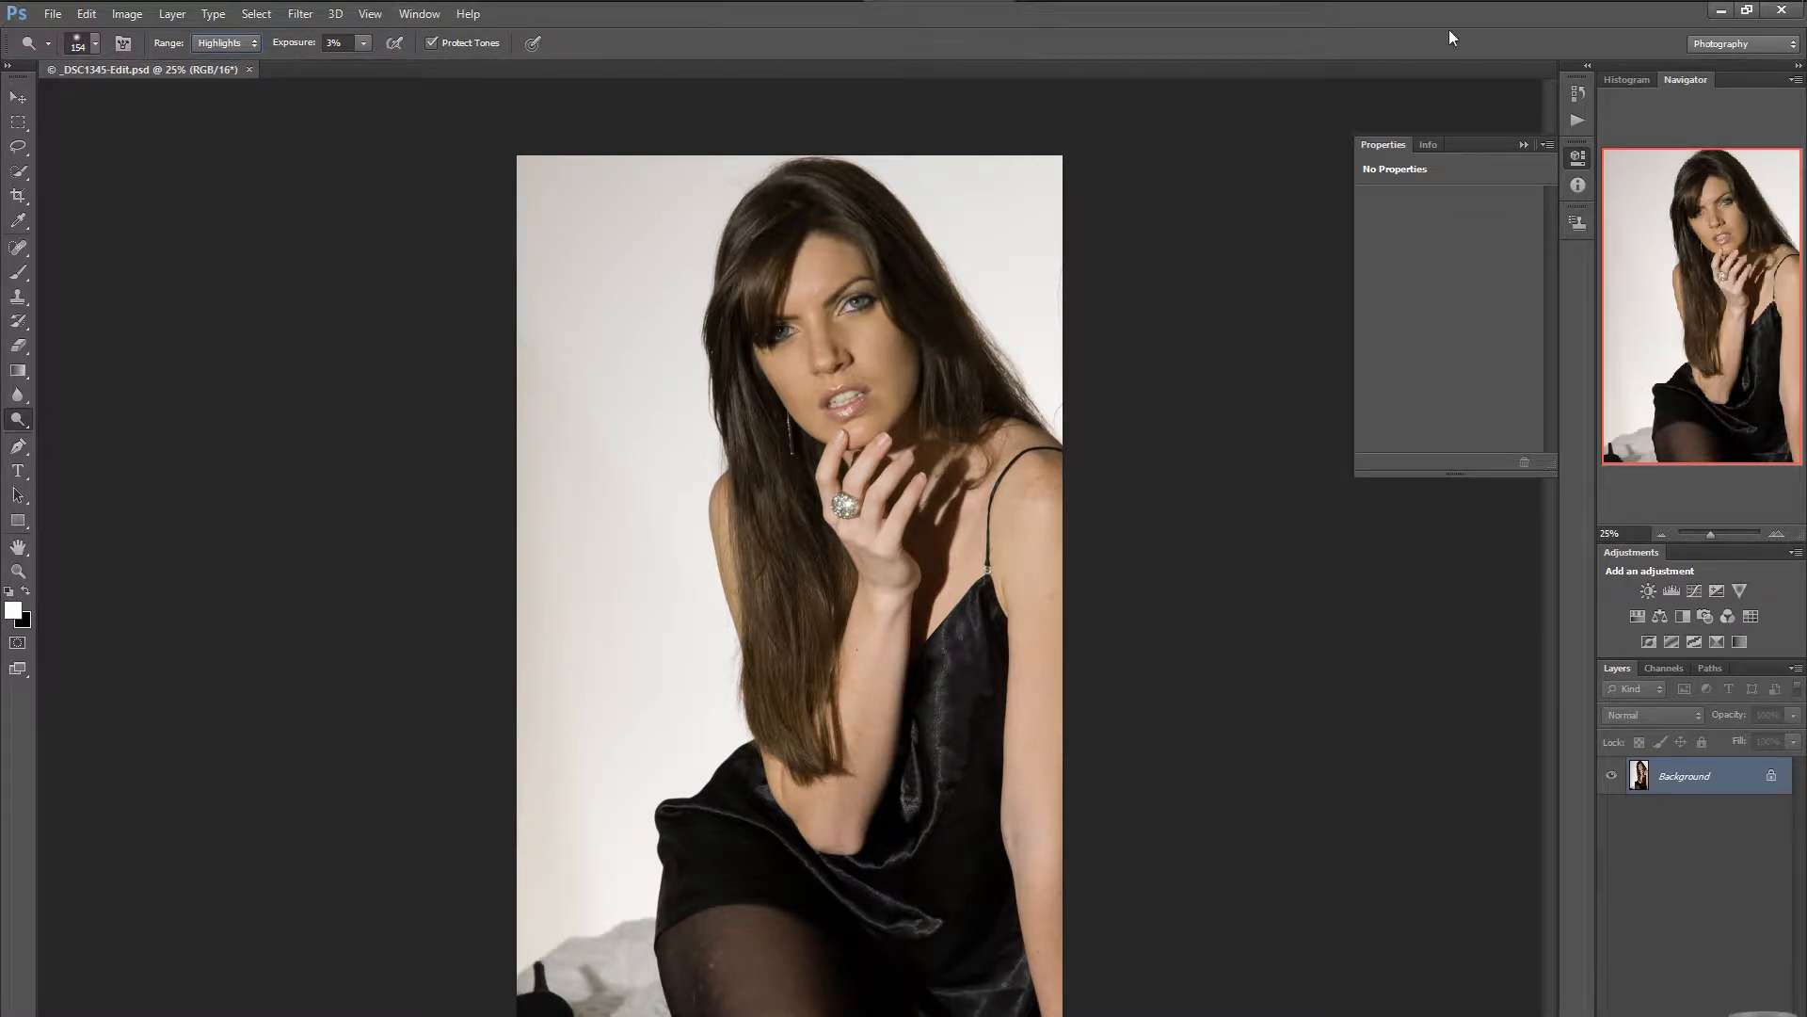
Minimize the Photoshop and Lightroom windows to reveal the desktop.
left_click(1722, 11)
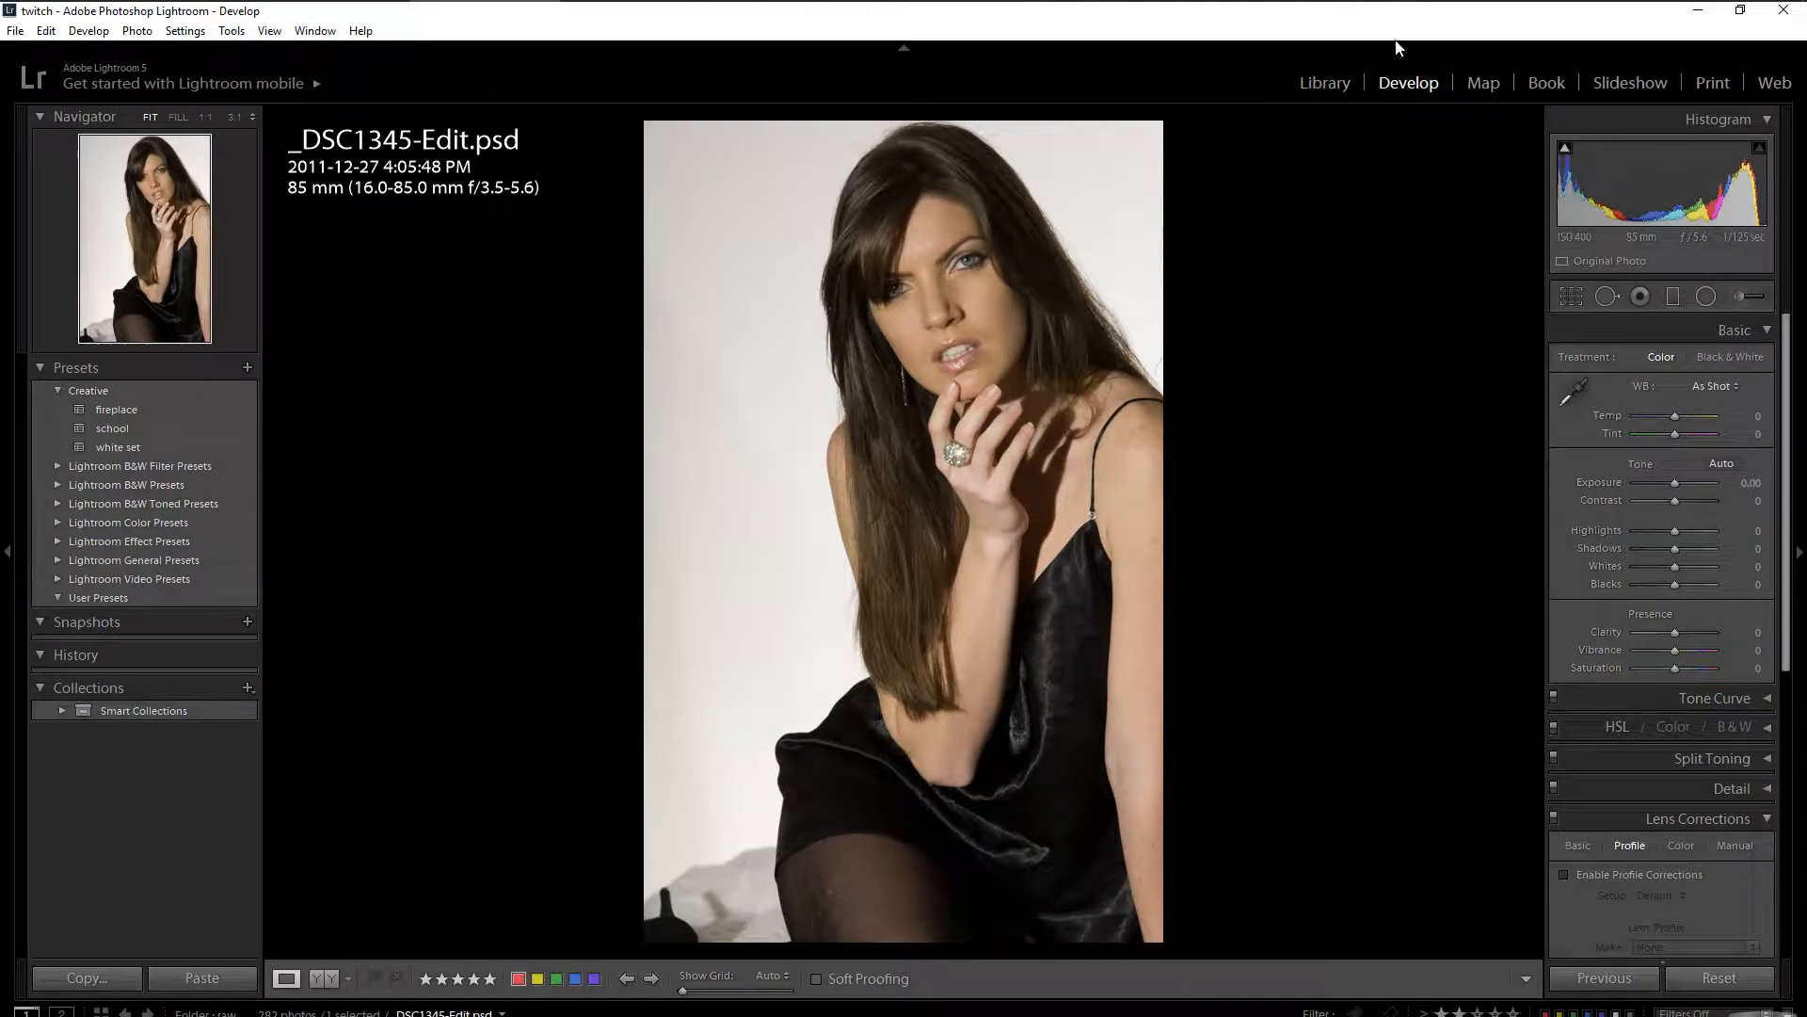
left_click(1692, 14)
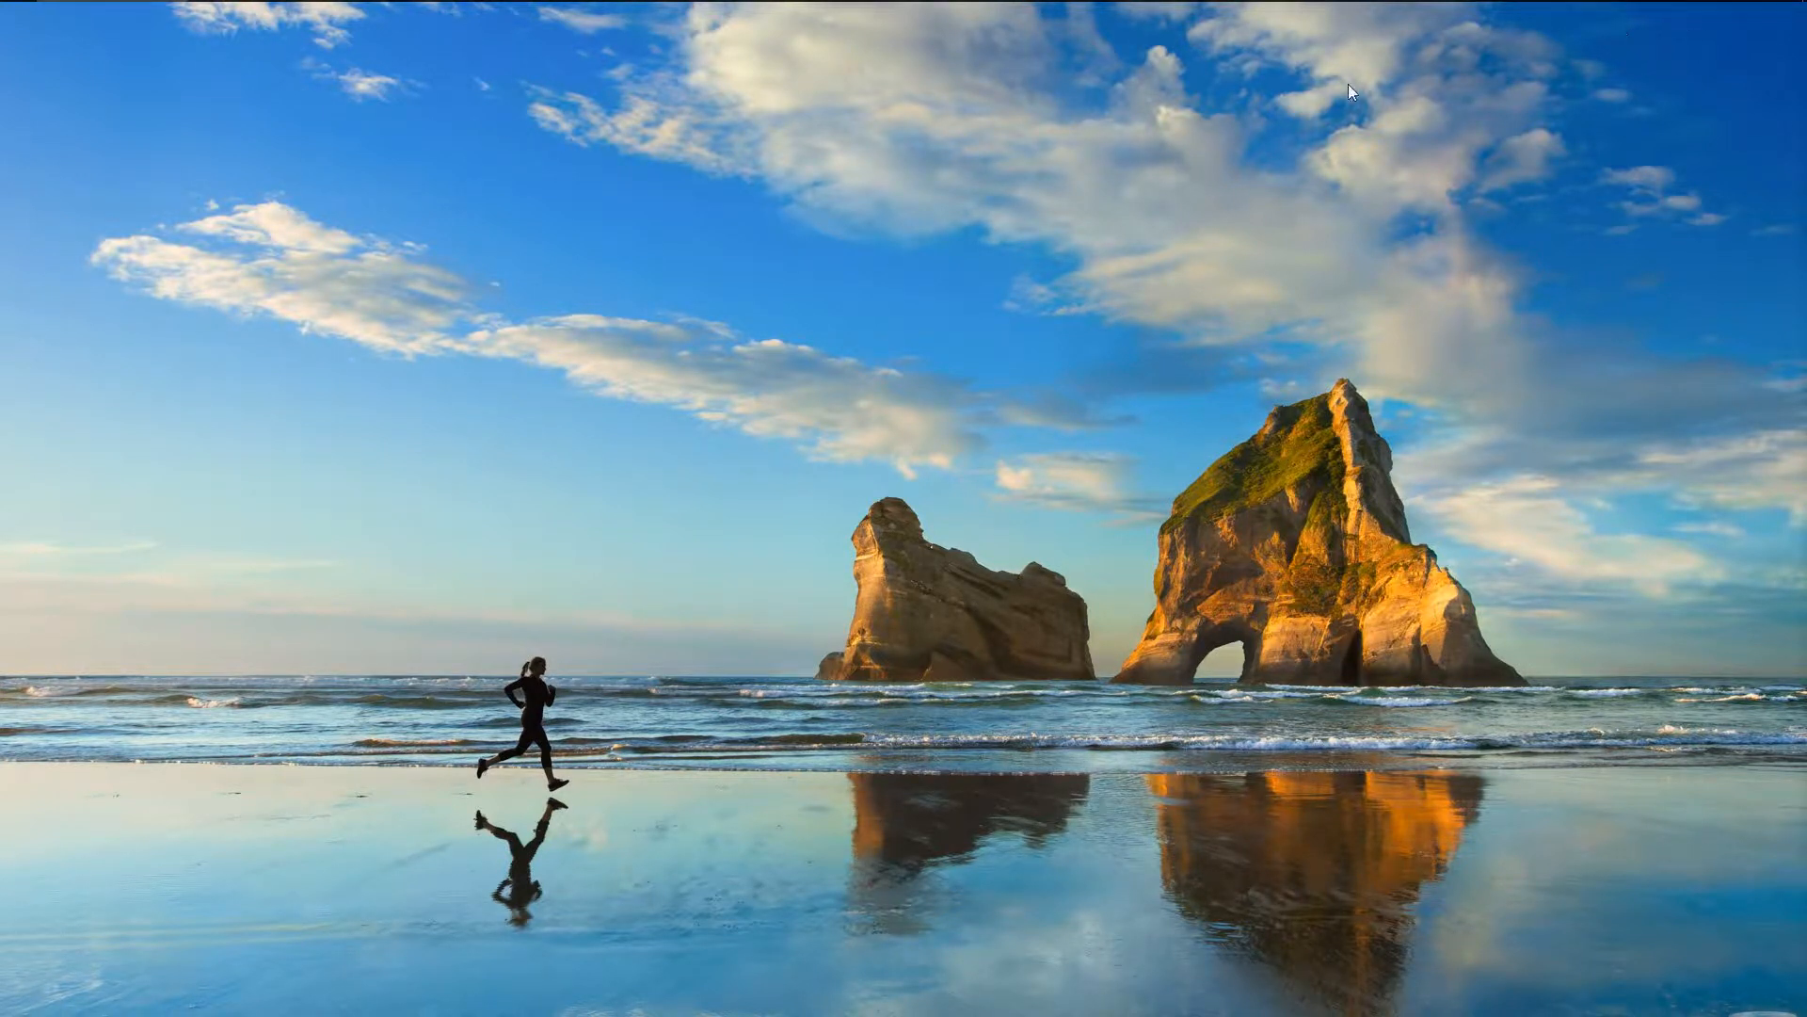
Switch back to the portrait in Photoshop and check that the Dodge Tool is the active toning tool.
mouse_move(516, 9)
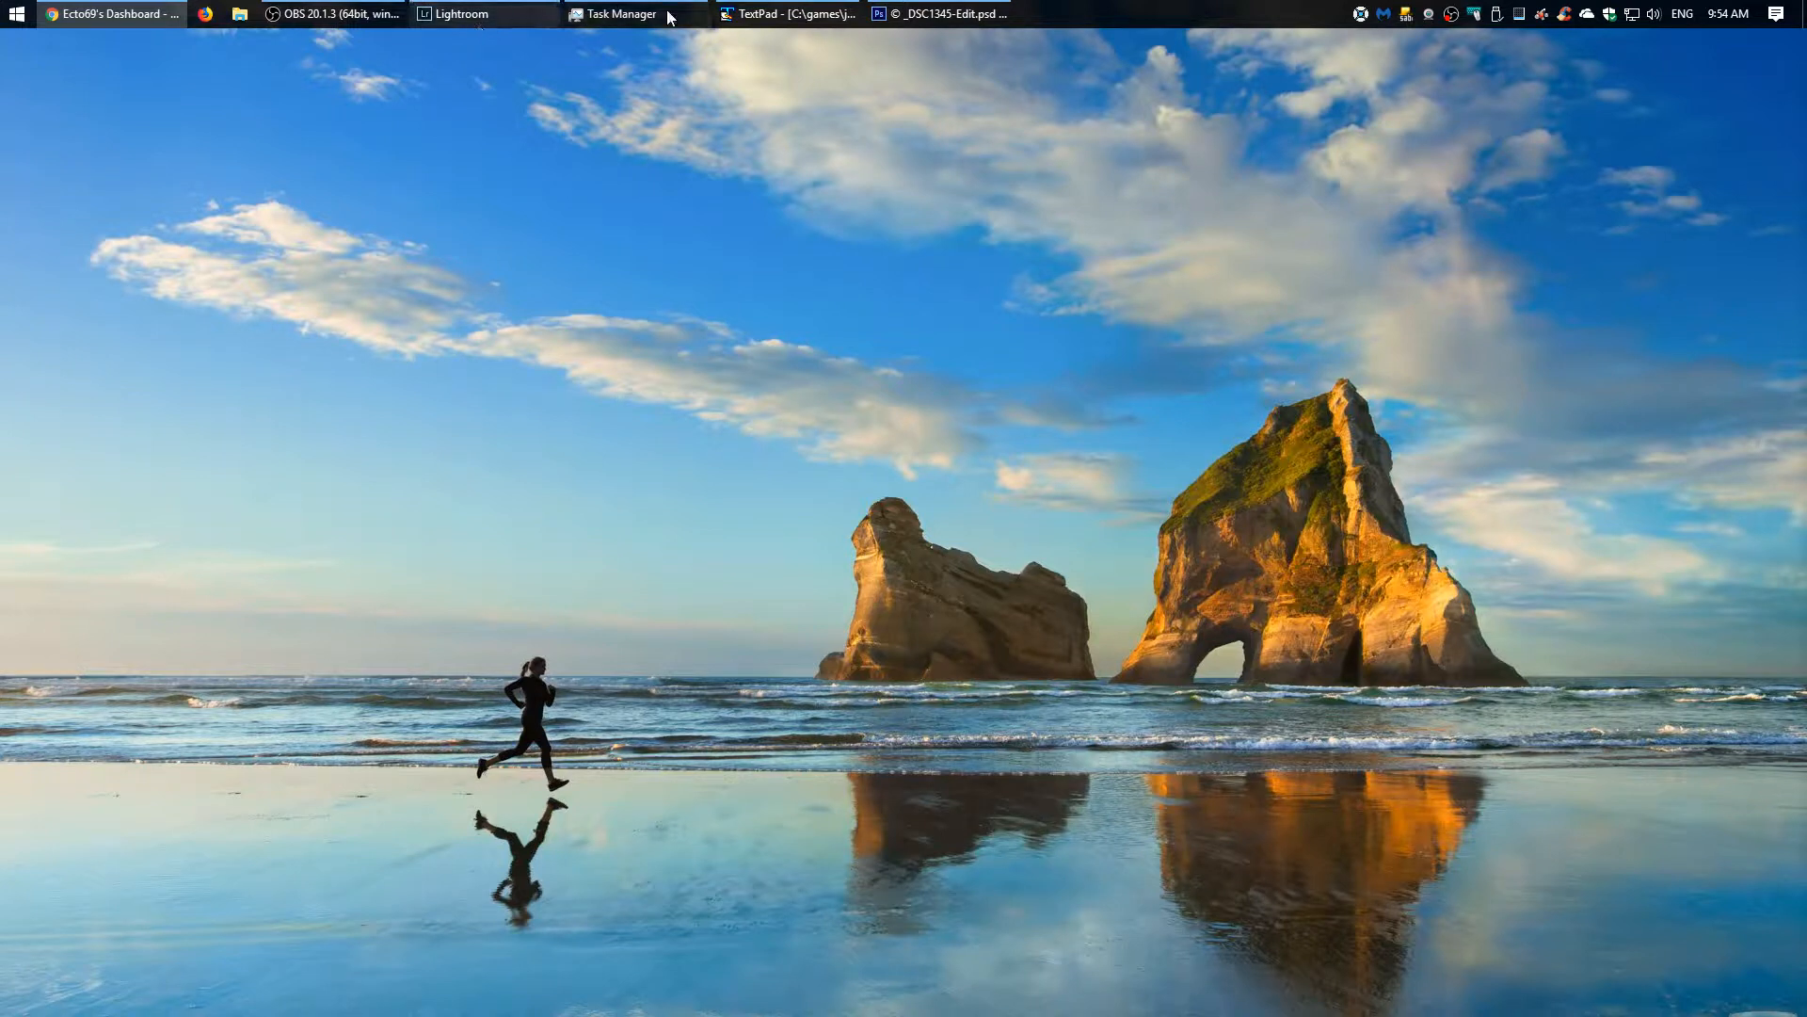
left_click(941, 13)
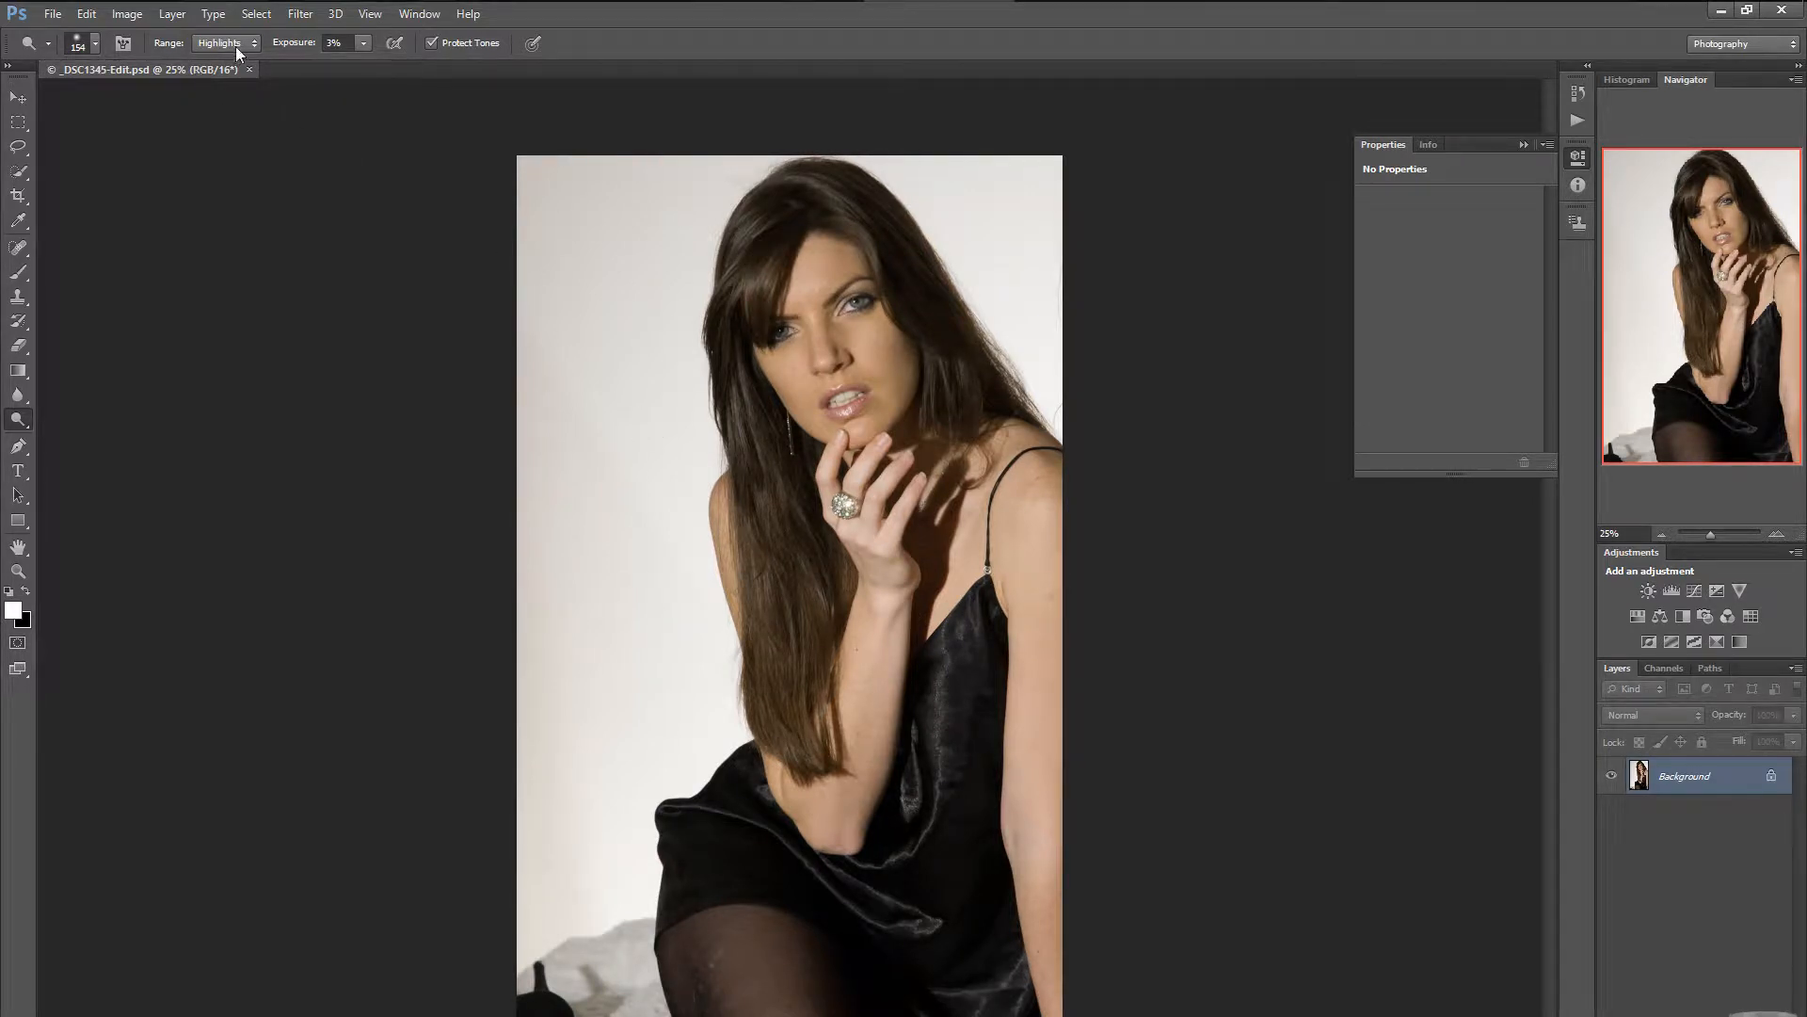
left_click(21, 427)
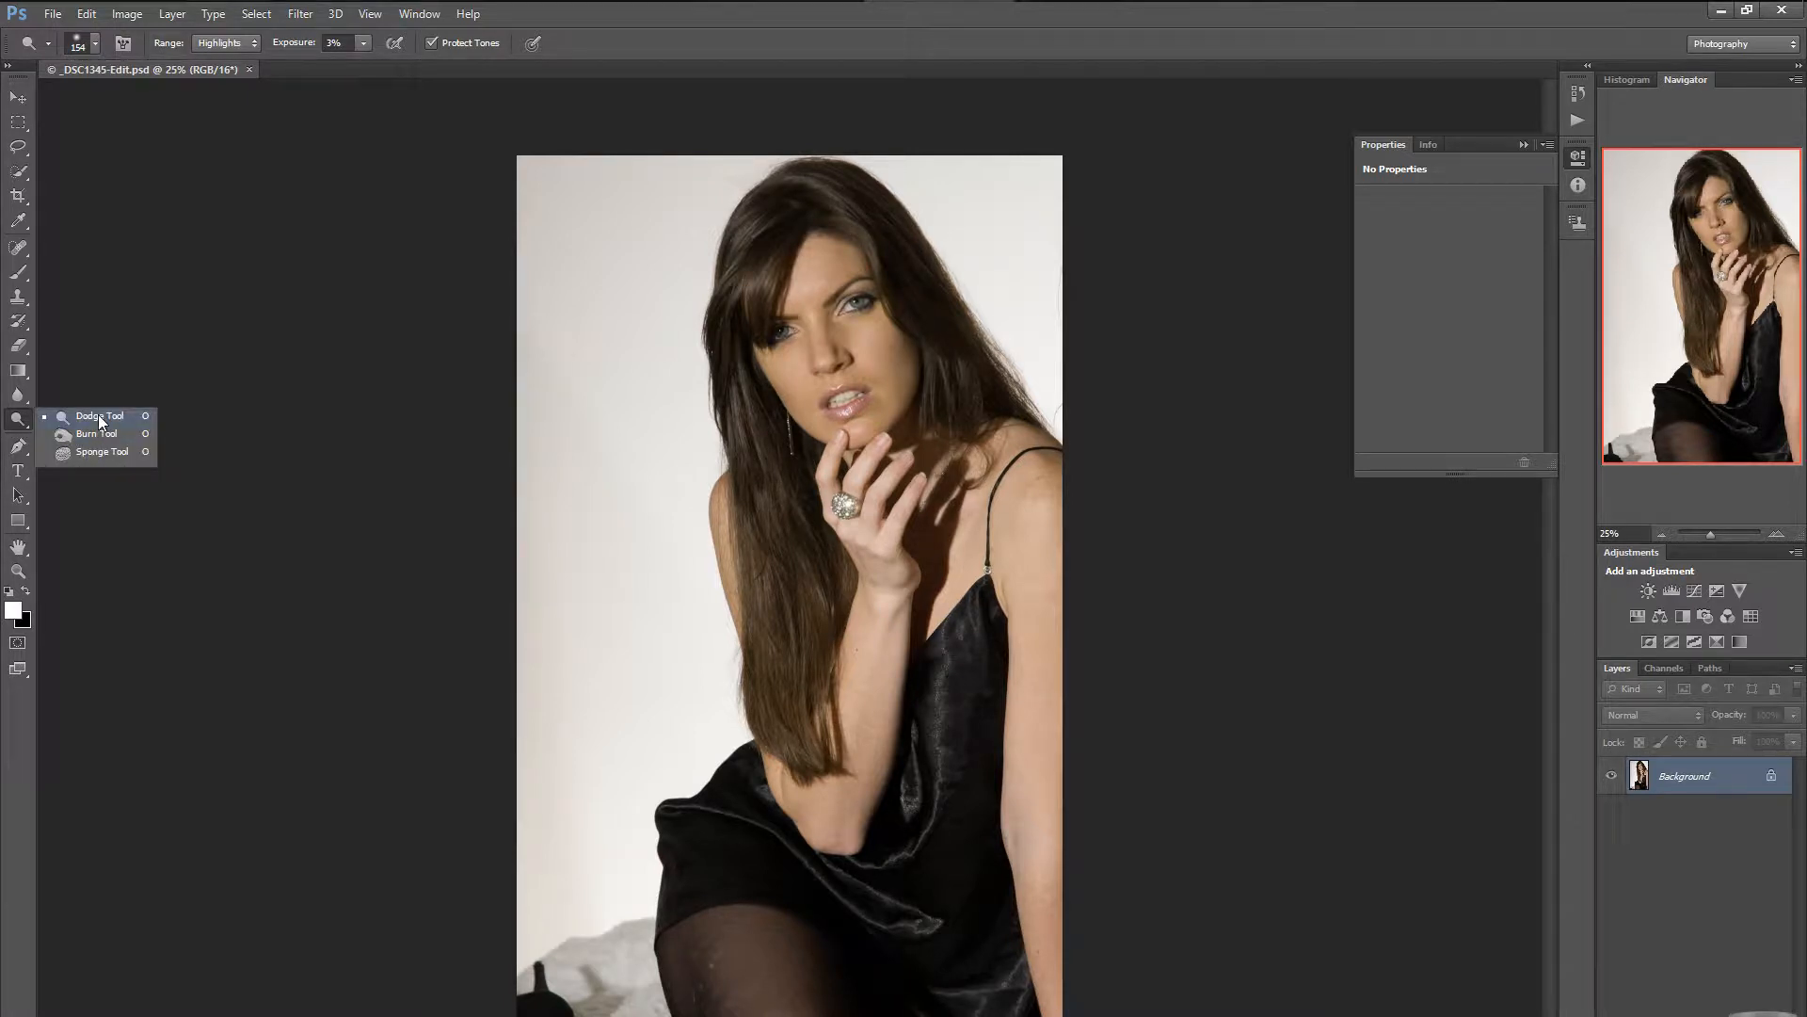
left_click(184, 190)
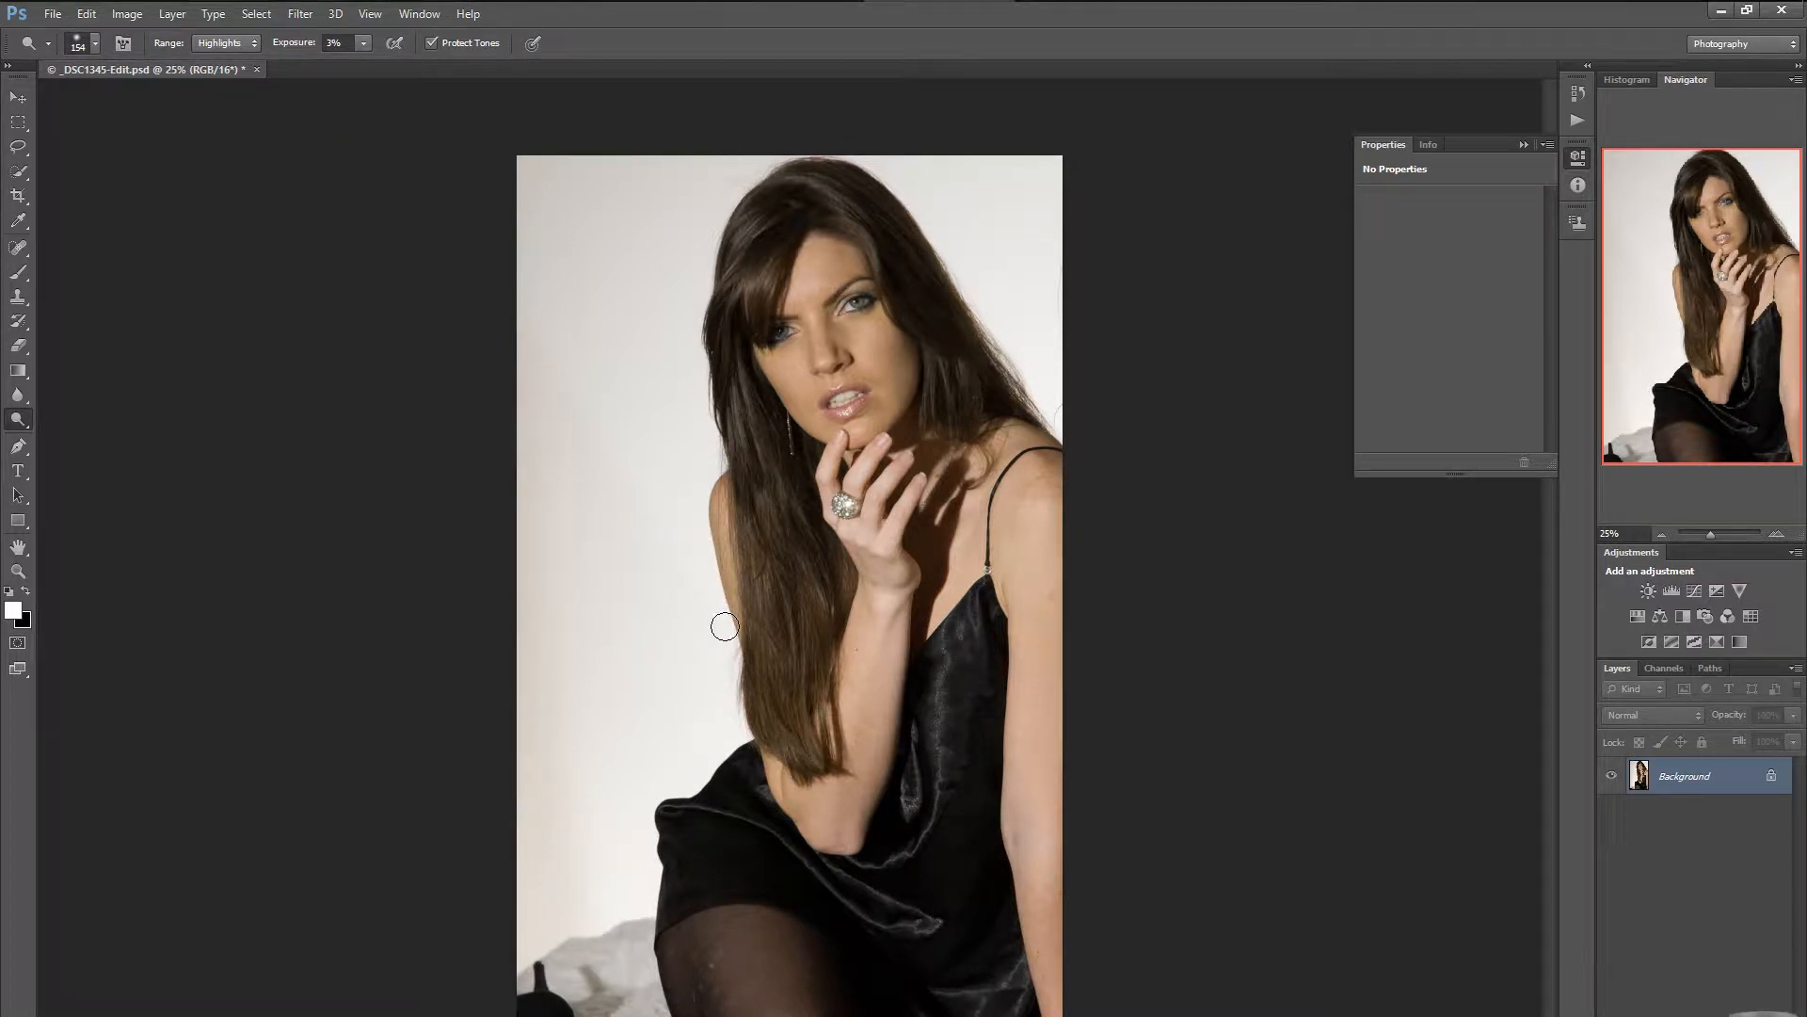
Set the Dodge Tool's exposure to 100% and brighten the studio background to the left of the model.
left_click(362, 44)
left_click(438, 147)
mouse_move(524, 165)
left_mouse_down()
mouse_move(516, 212)
mouse_move(548, 159)
mouse_move(514, 189)
mouse_move(561, 148)
mouse_move(527, 240)
mouse_move(540, 156)
mouse_move(579, 167)
mouse_move(531, 274)
mouse_move(604, 153)
mouse_move(526, 307)
mouse_move(615, 154)
mouse_move(533, 296)
mouse_move(511, 440)
mouse_move(531, 491)
mouse_move(546, 331)
mouse_move(570, 282)
mouse_move(521, 435)
mouse_move(572, 498)
mouse_move(549, 494)
mouse_move(555, 426)
mouse_move(566, 468)
mouse_move(588, 410)
left_mouse_up()
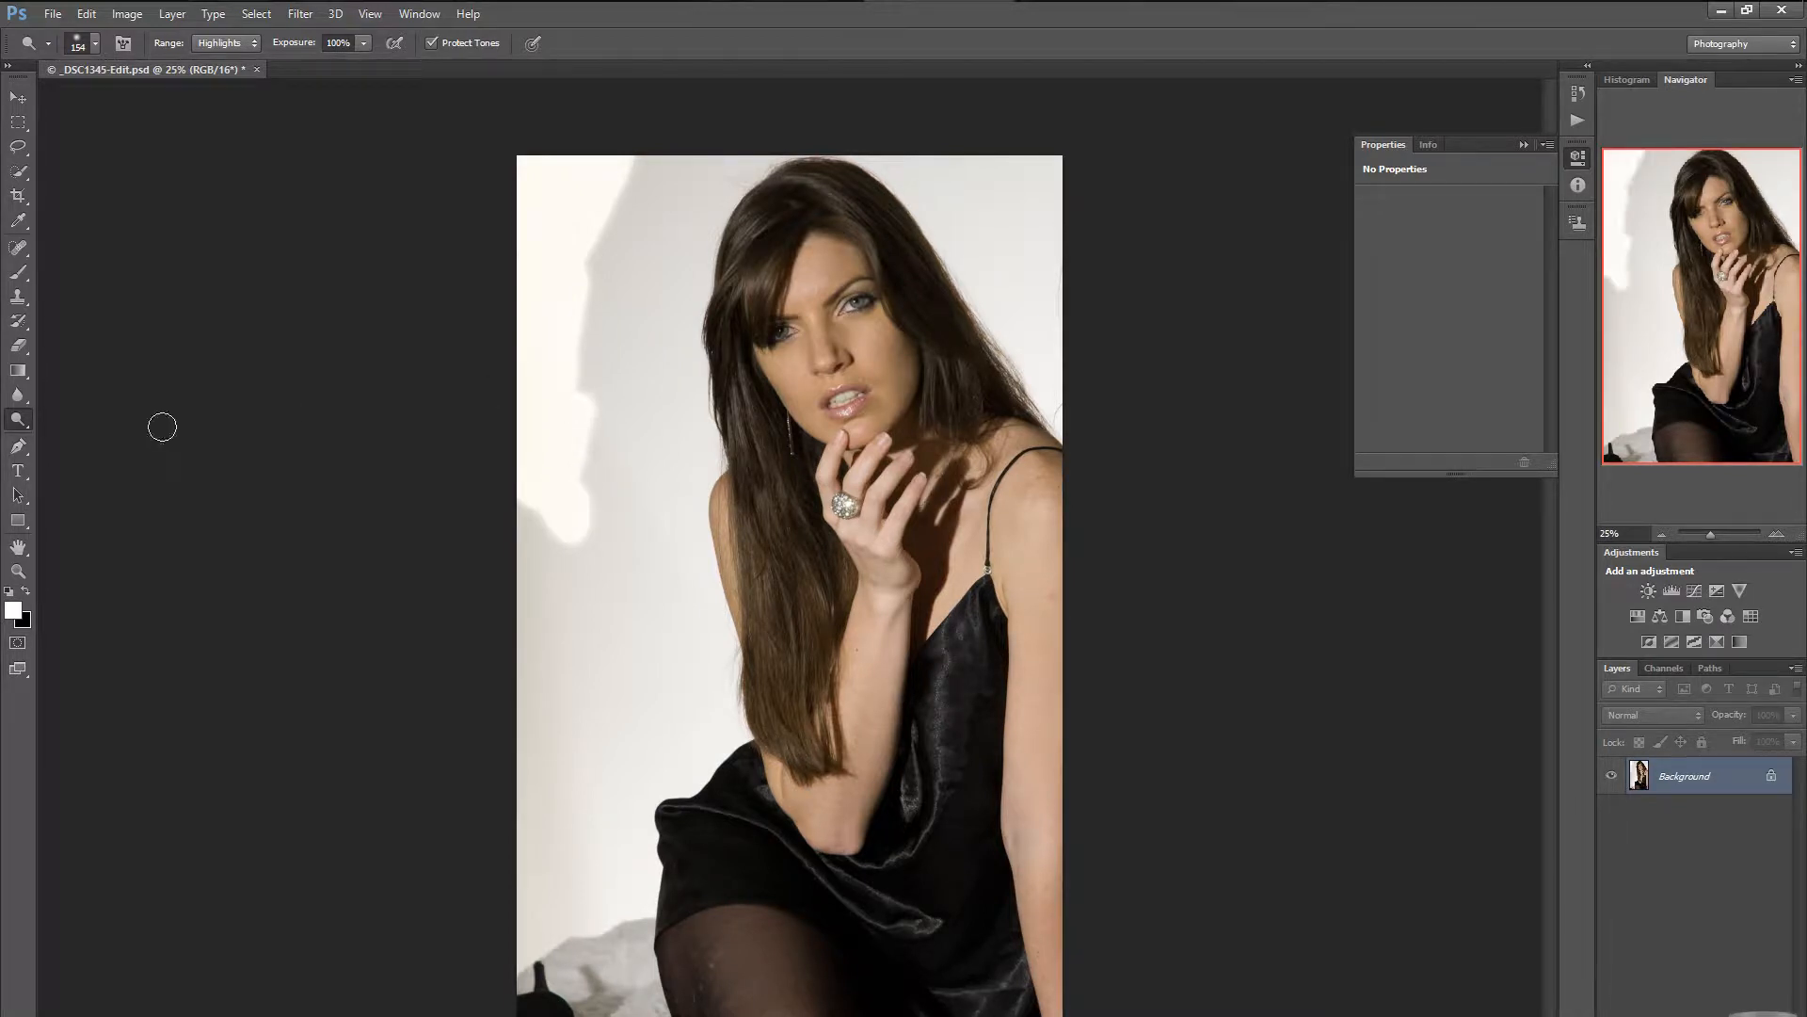
right_click(25, 432)
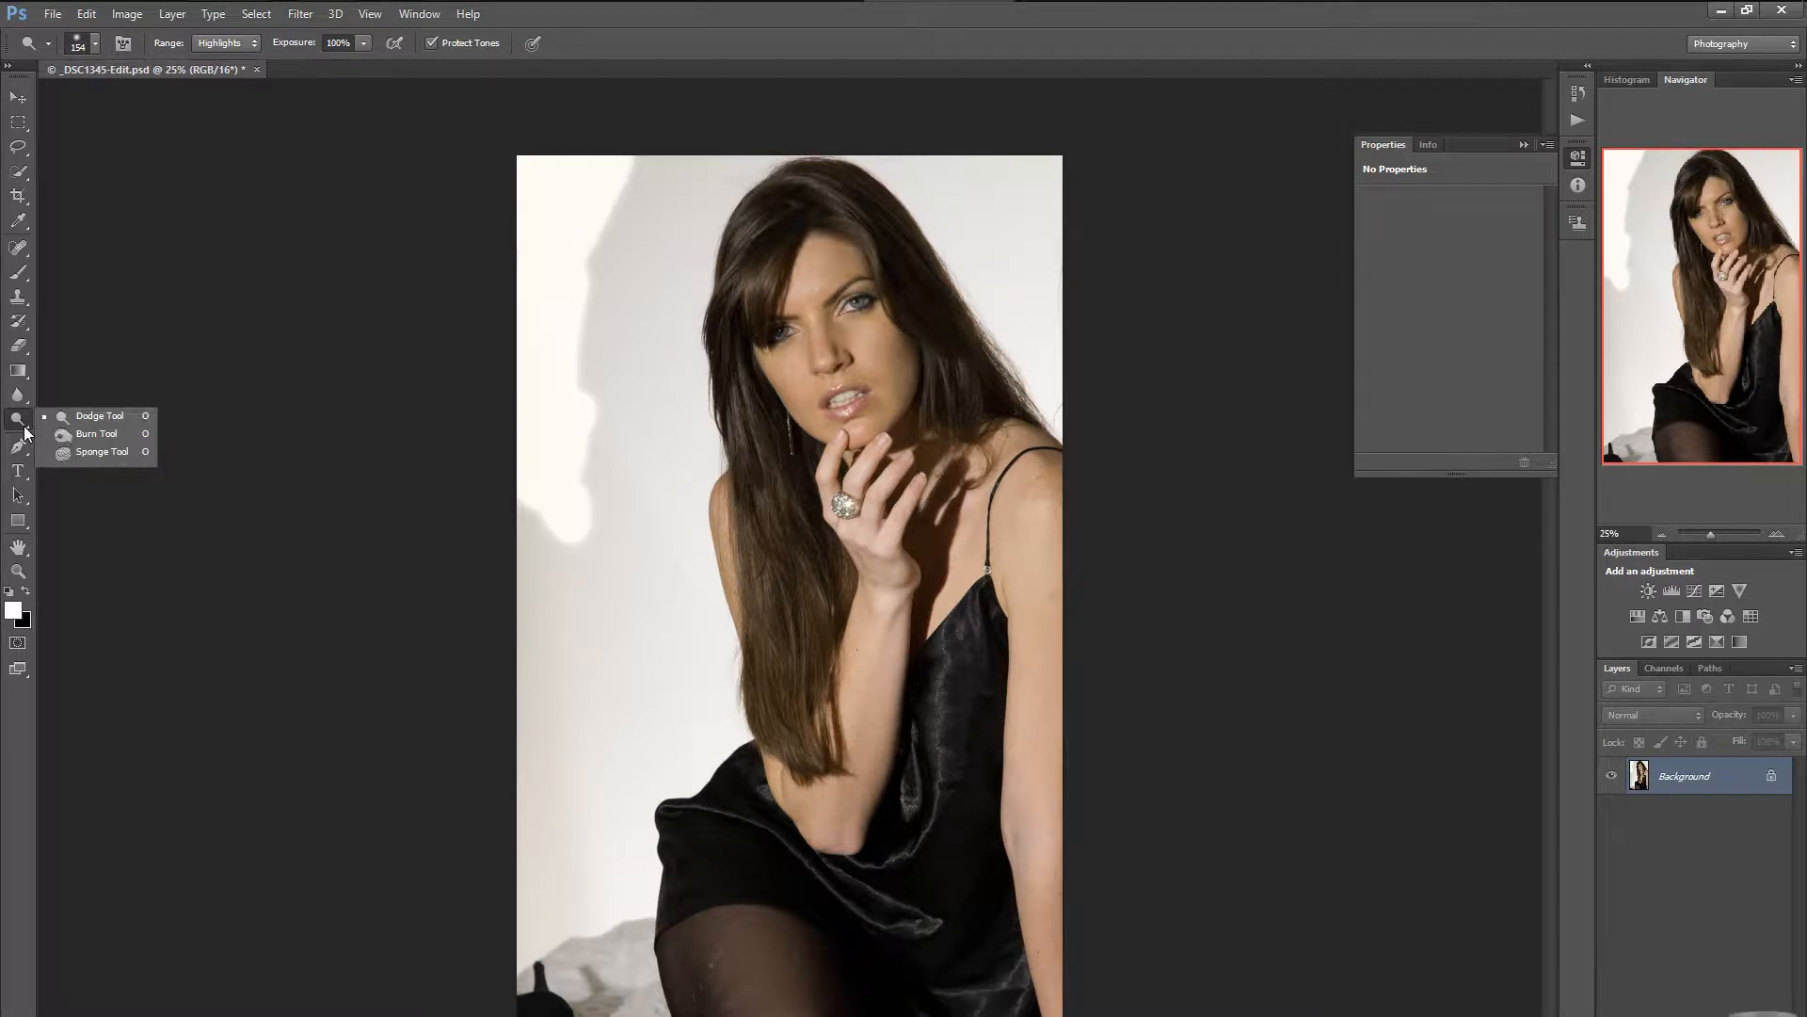
left_click(323, 306)
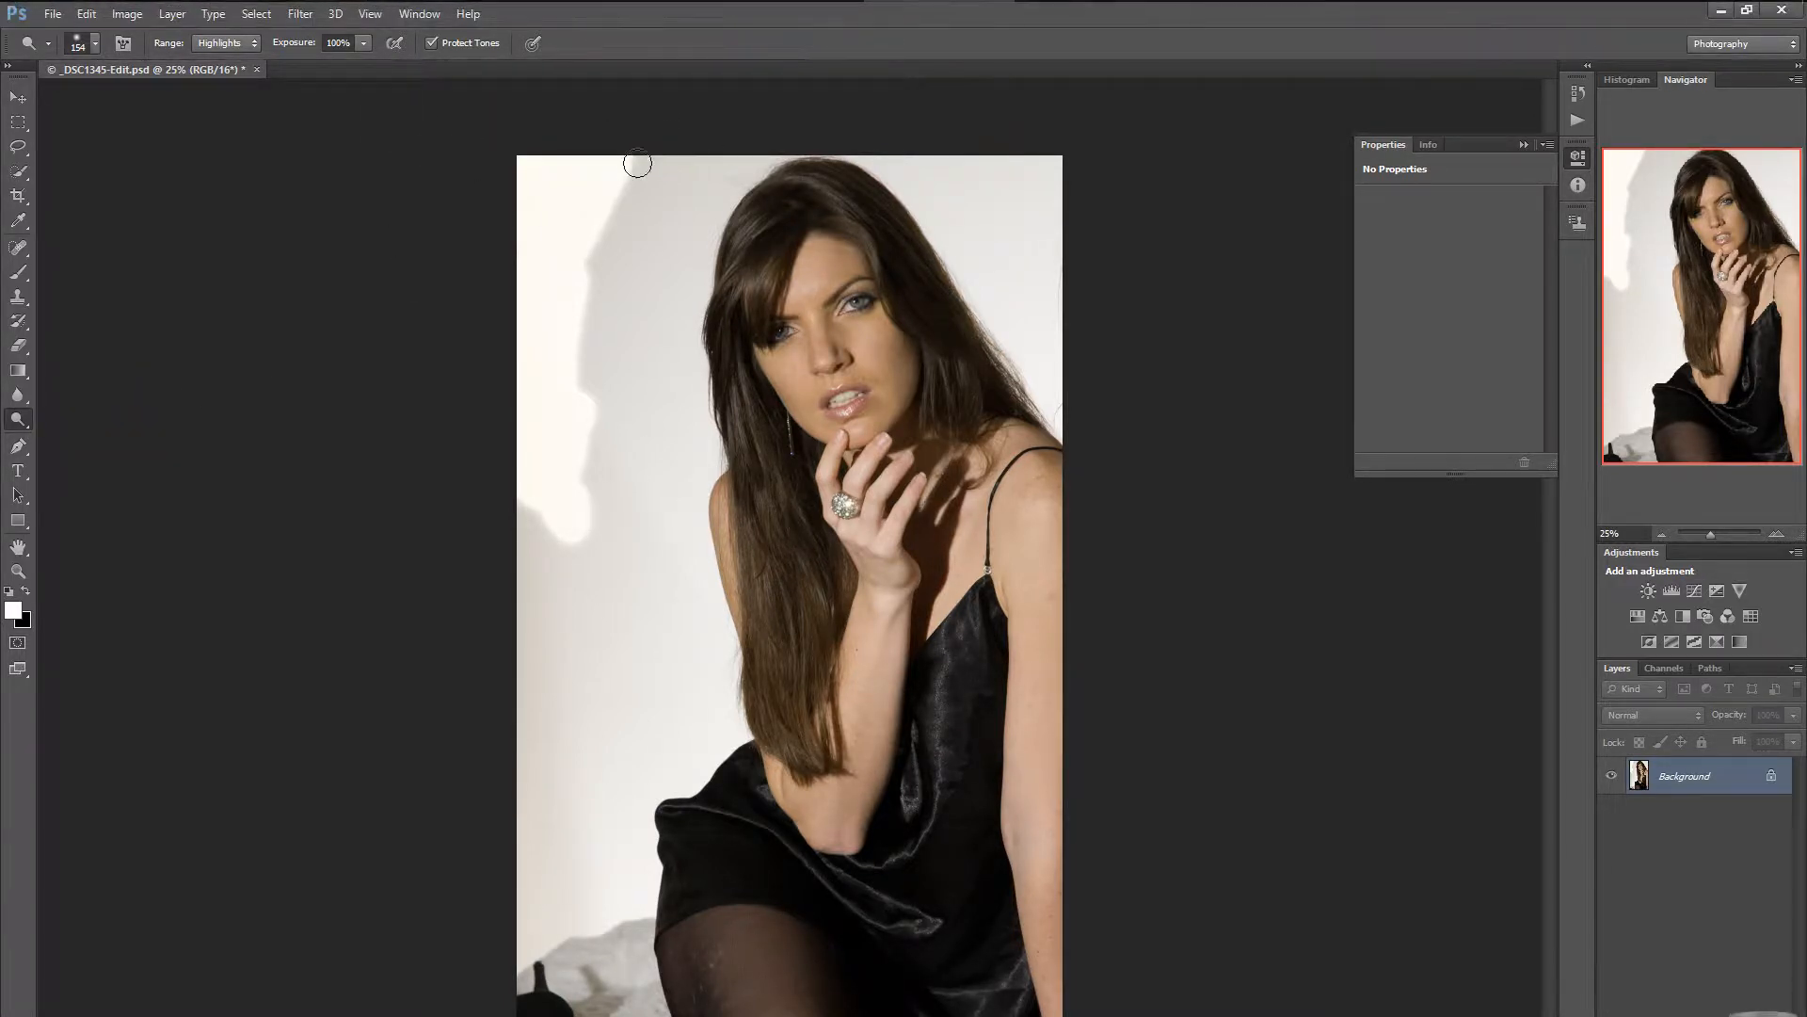
mouse_move(634, 166)
left_mouse_down()
mouse_move(578, 344)
mouse_move(594, 237)
mouse_move(543, 541)
mouse_move(533, 504)
mouse_move(538, 659)
left_mouse_up()
mouse_move(579, 433)
left_mouse_down()
mouse_move(603, 360)
mouse_move(555, 668)
mouse_move(572, 548)
mouse_move(558, 582)
mouse_move(562, 662)
mouse_move(525, 711)
mouse_move(523, 663)
mouse_move(517, 852)
mouse_move(628, 426)
mouse_move(650, 170)
mouse_move(676, 155)
mouse_move(673, 198)
mouse_move(693, 159)
mouse_move(646, 379)
mouse_move(648, 428)
mouse_move(659, 370)
mouse_move(664, 488)
mouse_move(640, 516)
mouse_move(632, 504)
mouse_move(630, 629)
mouse_move(639, 585)
mouse_move(620, 602)
mouse_move(667, 551)
mouse_move(667, 533)
mouse_move(636, 630)
mouse_move(592, 579)
mouse_move(609, 566)
mouse_move(569, 820)
mouse_move(548, 833)
mouse_move(544, 787)
mouse_move(521, 902)
mouse_move(598, 802)
mouse_move(672, 544)
mouse_move(655, 687)
mouse_move(687, 628)
mouse_move(625, 726)
mouse_move(622, 819)
mouse_move(578, 889)
mouse_move(556, 872)
mouse_move(517, 928)
mouse_move(625, 867)
mouse_move(606, 857)
mouse_move(697, 653)
mouse_move(699, 712)
mouse_move(669, 766)
mouse_move(681, 424)
mouse_move(666, 298)
mouse_move(743, 132)
left_mouse_up()
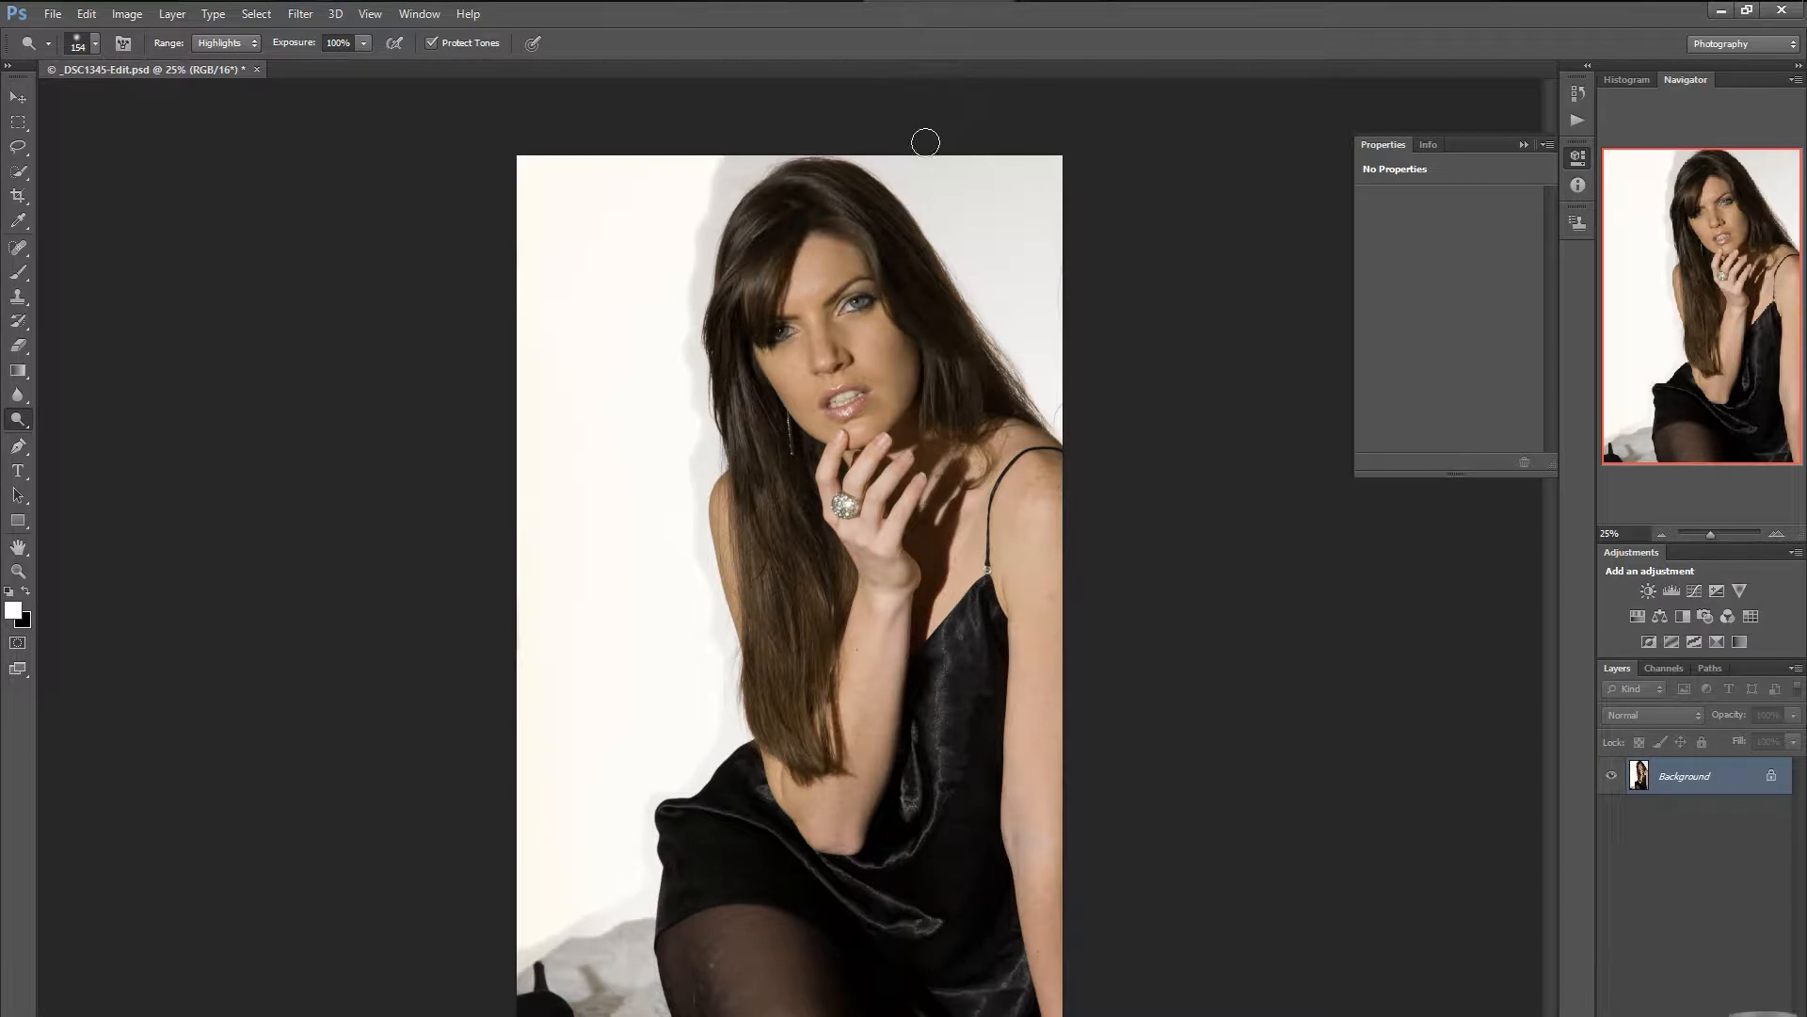
Dodge the background to the right of the model and near both sides of the top of her head.
mouse_move(923, 141)
left_mouse_down()
mouse_move(959, 201)
mouse_move(931, 159)
mouse_move(1071, 187)
mouse_move(1028, 174)
mouse_move(1042, 158)
mouse_move(956, 198)
mouse_move(1006, 244)
mouse_move(992, 204)
mouse_move(1051, 218)
mouse_move(966, 239)
mouse_move(993, 253)
mouse_move(1038, 234)
mouse_move(1051, 296)
mouse_move(994, 269)
mouse_move(1070, 376)
mouse_move(1045, 328)
mouse_move(1097, 343)
left_mouse_up()
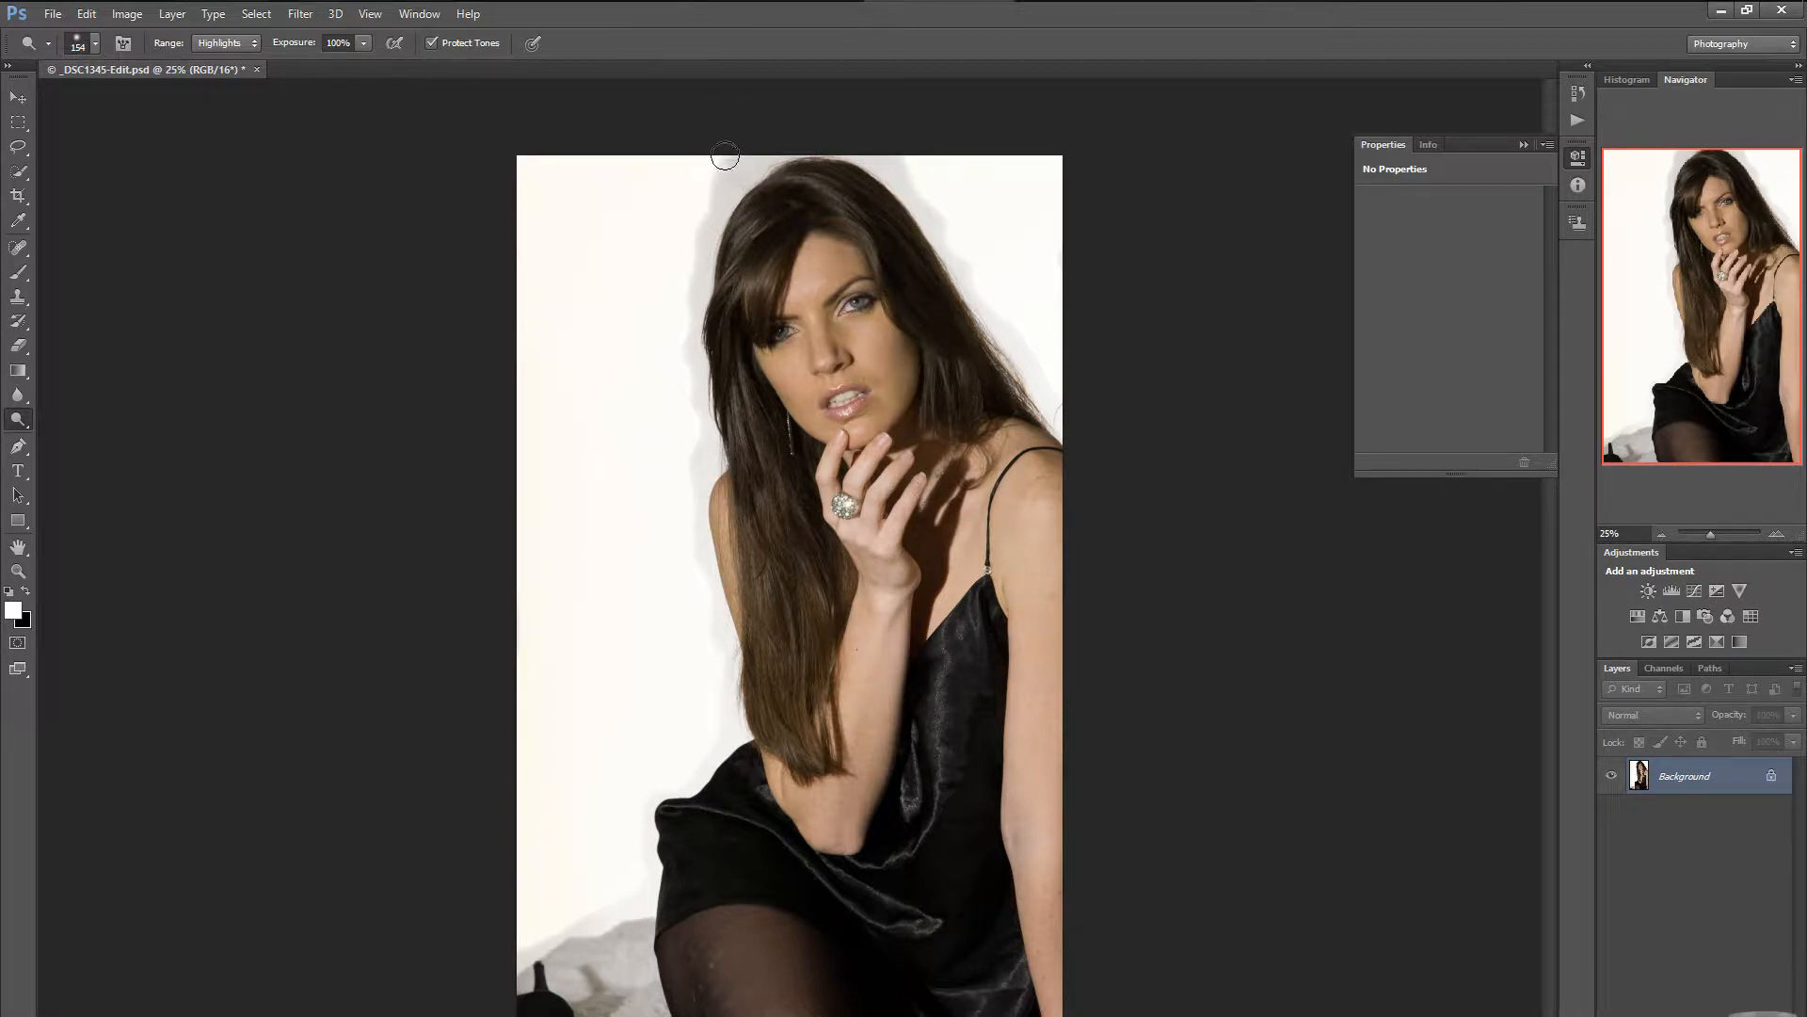
left_click_drag(706, 173, 727, 155)
mouse_move(887, 142)
left_mouse_down()
mouse_move(930, 171)
mouse_move(915, 179)
left_mouse_up()
Lower the Dodge exposure to 5% and lighten the grey background shadow along the dress edge and the lower hair.
left_click(1777, 534)
left_click(1777, 533)
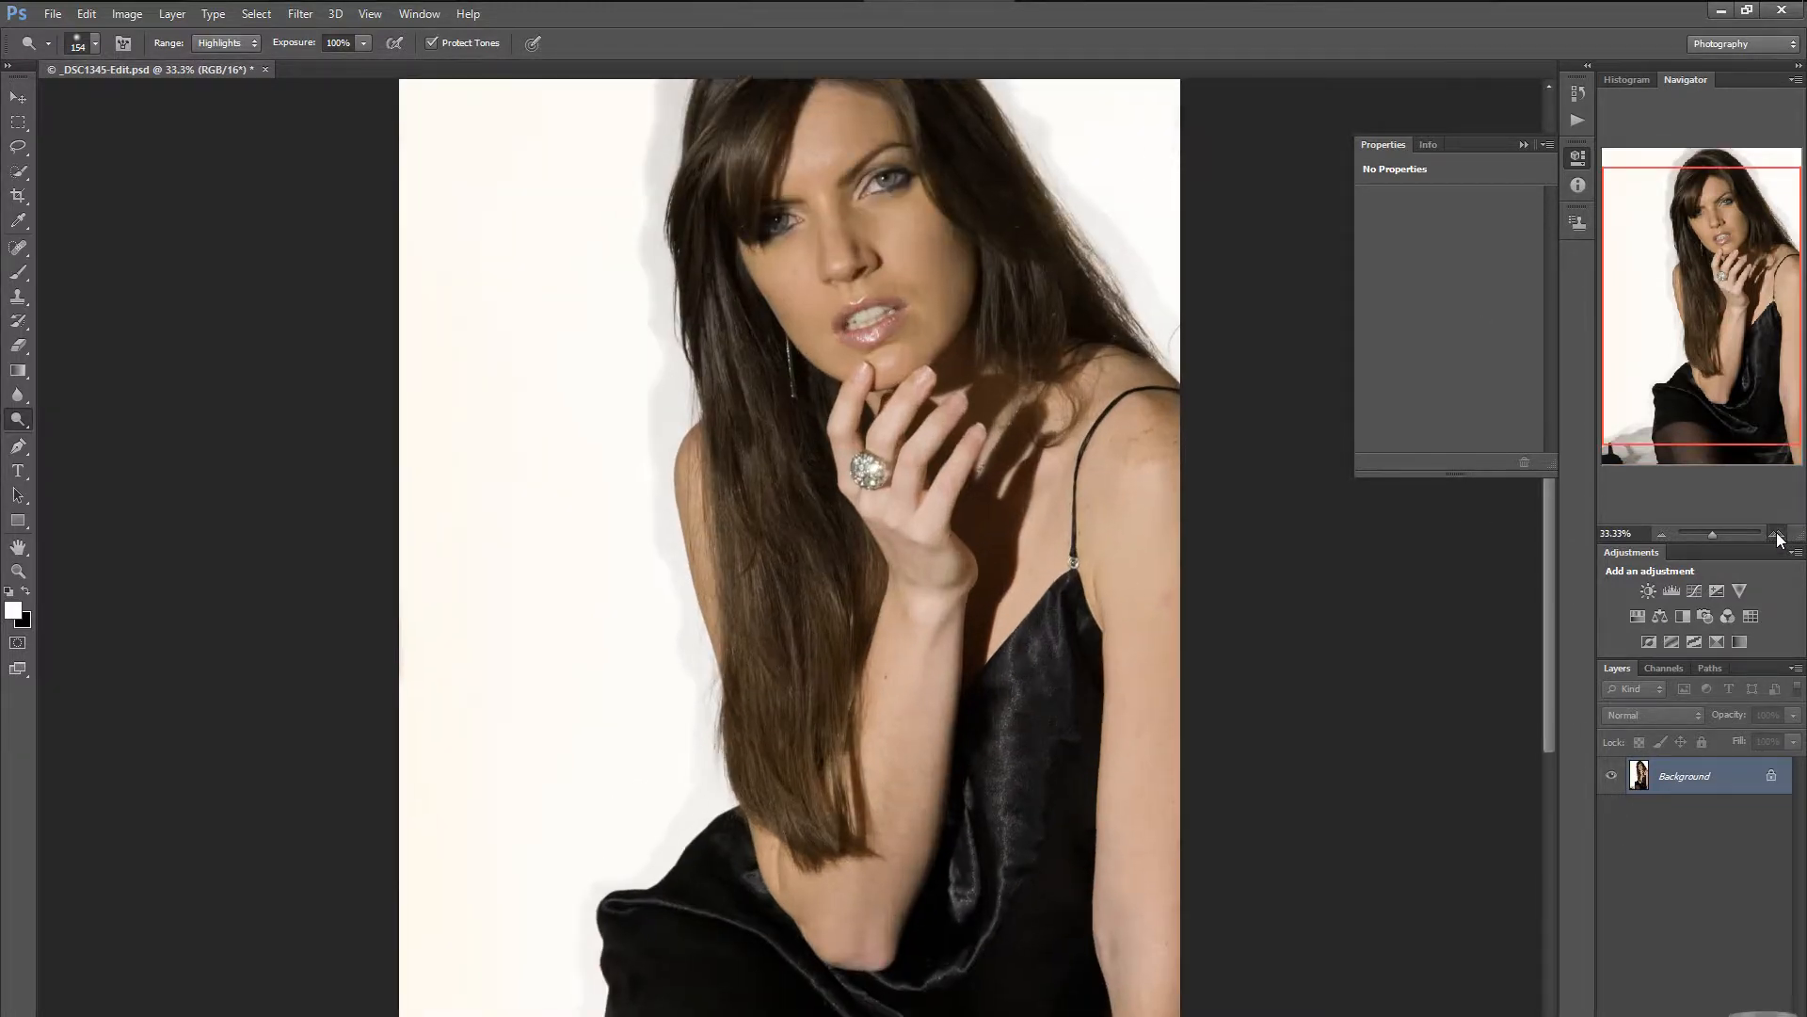
left_click_drag(1555, 500, 1549, 603)
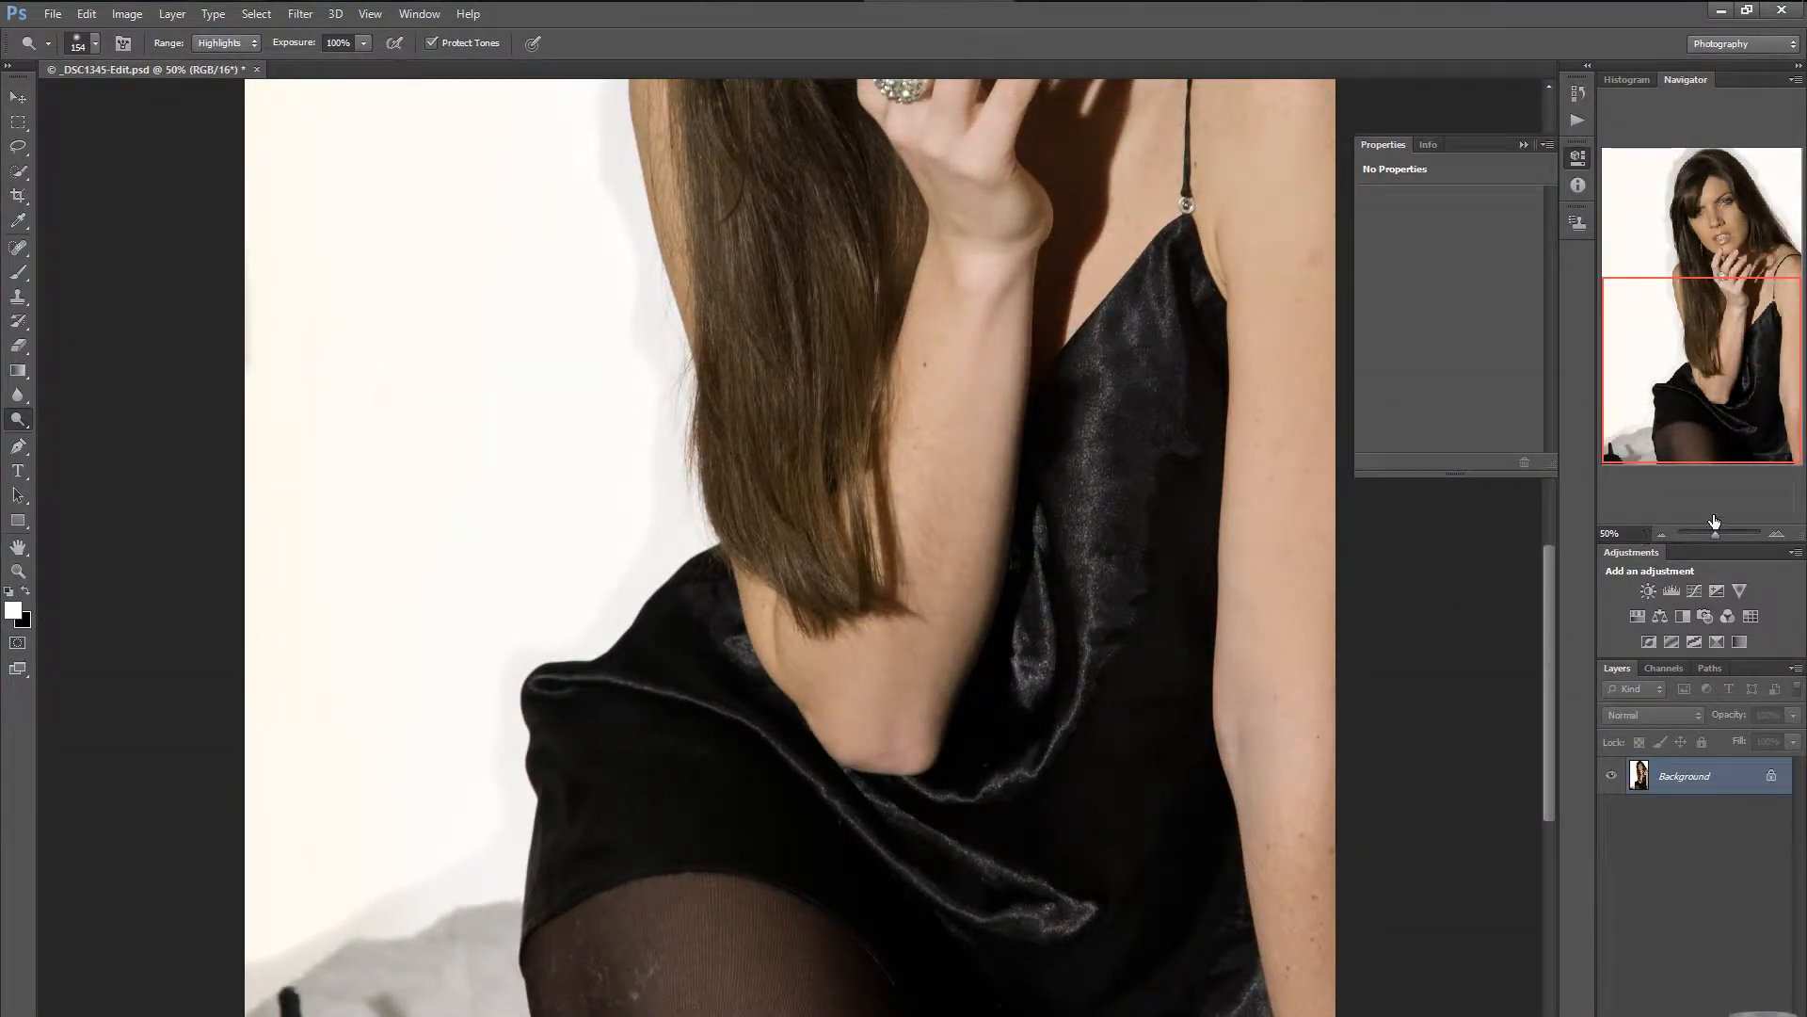
left_click(1779, 535)
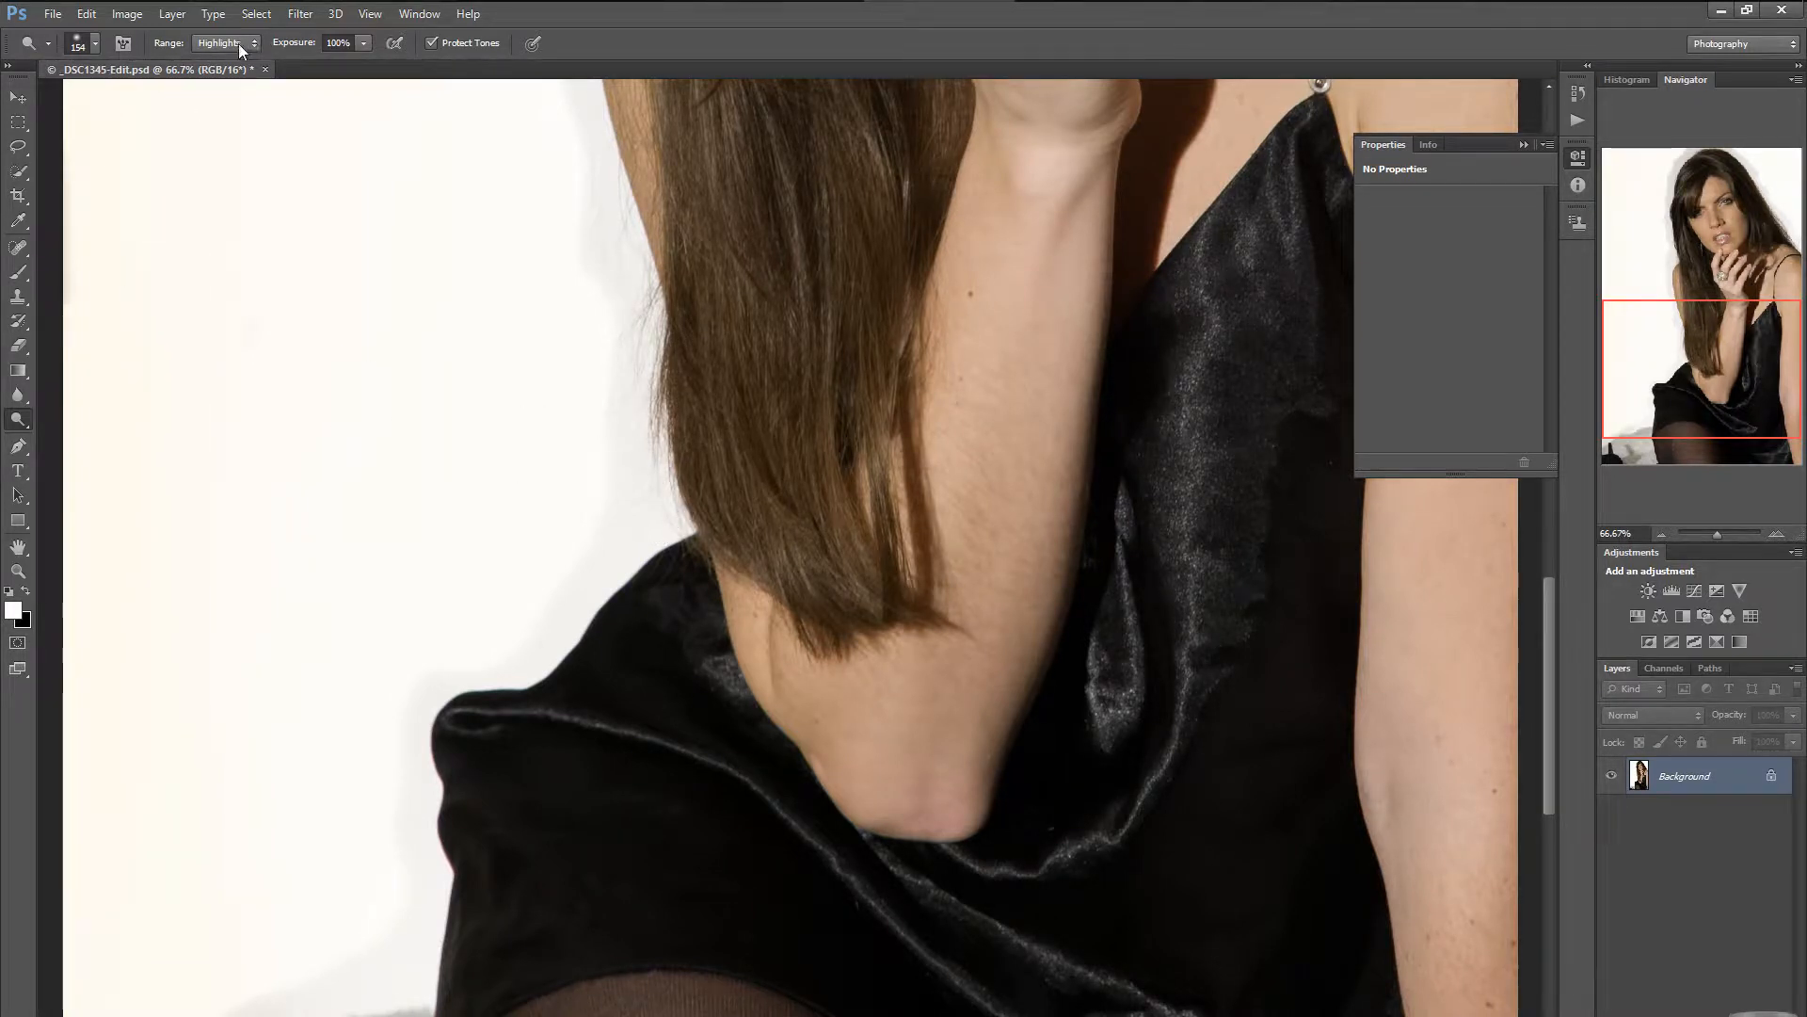
left_click(365, 44)
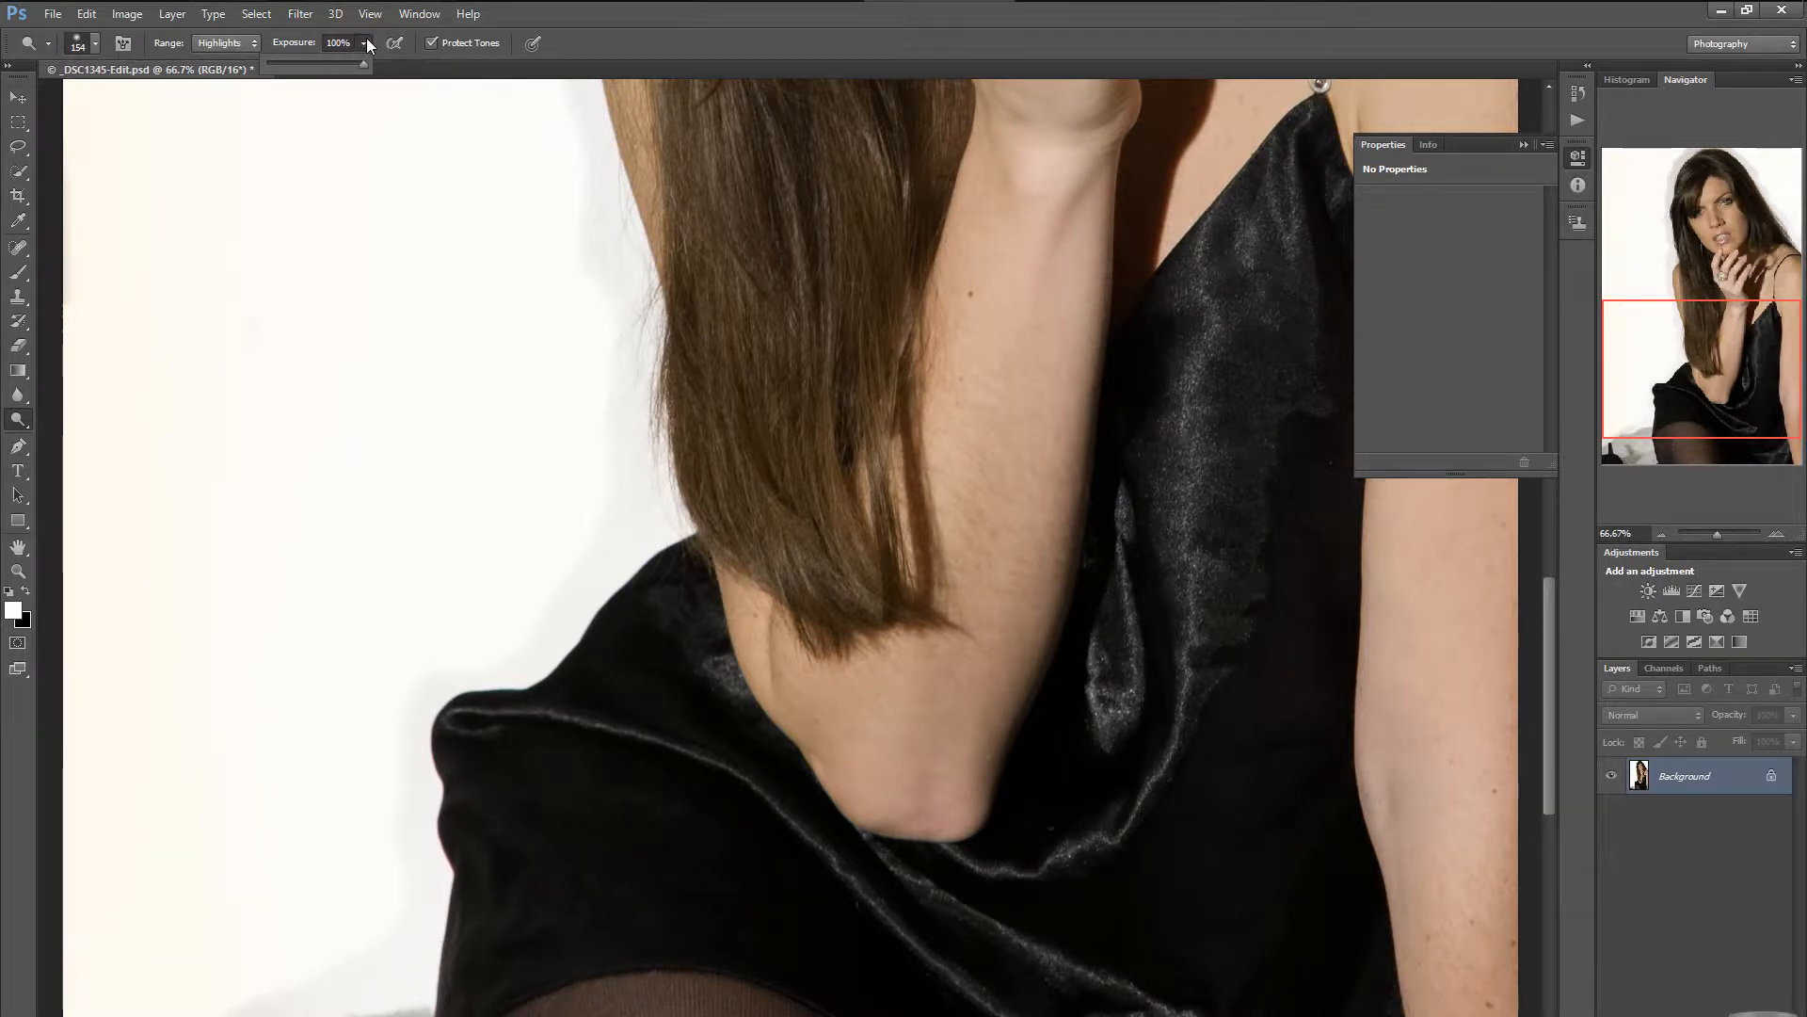
left_click(274, 64)
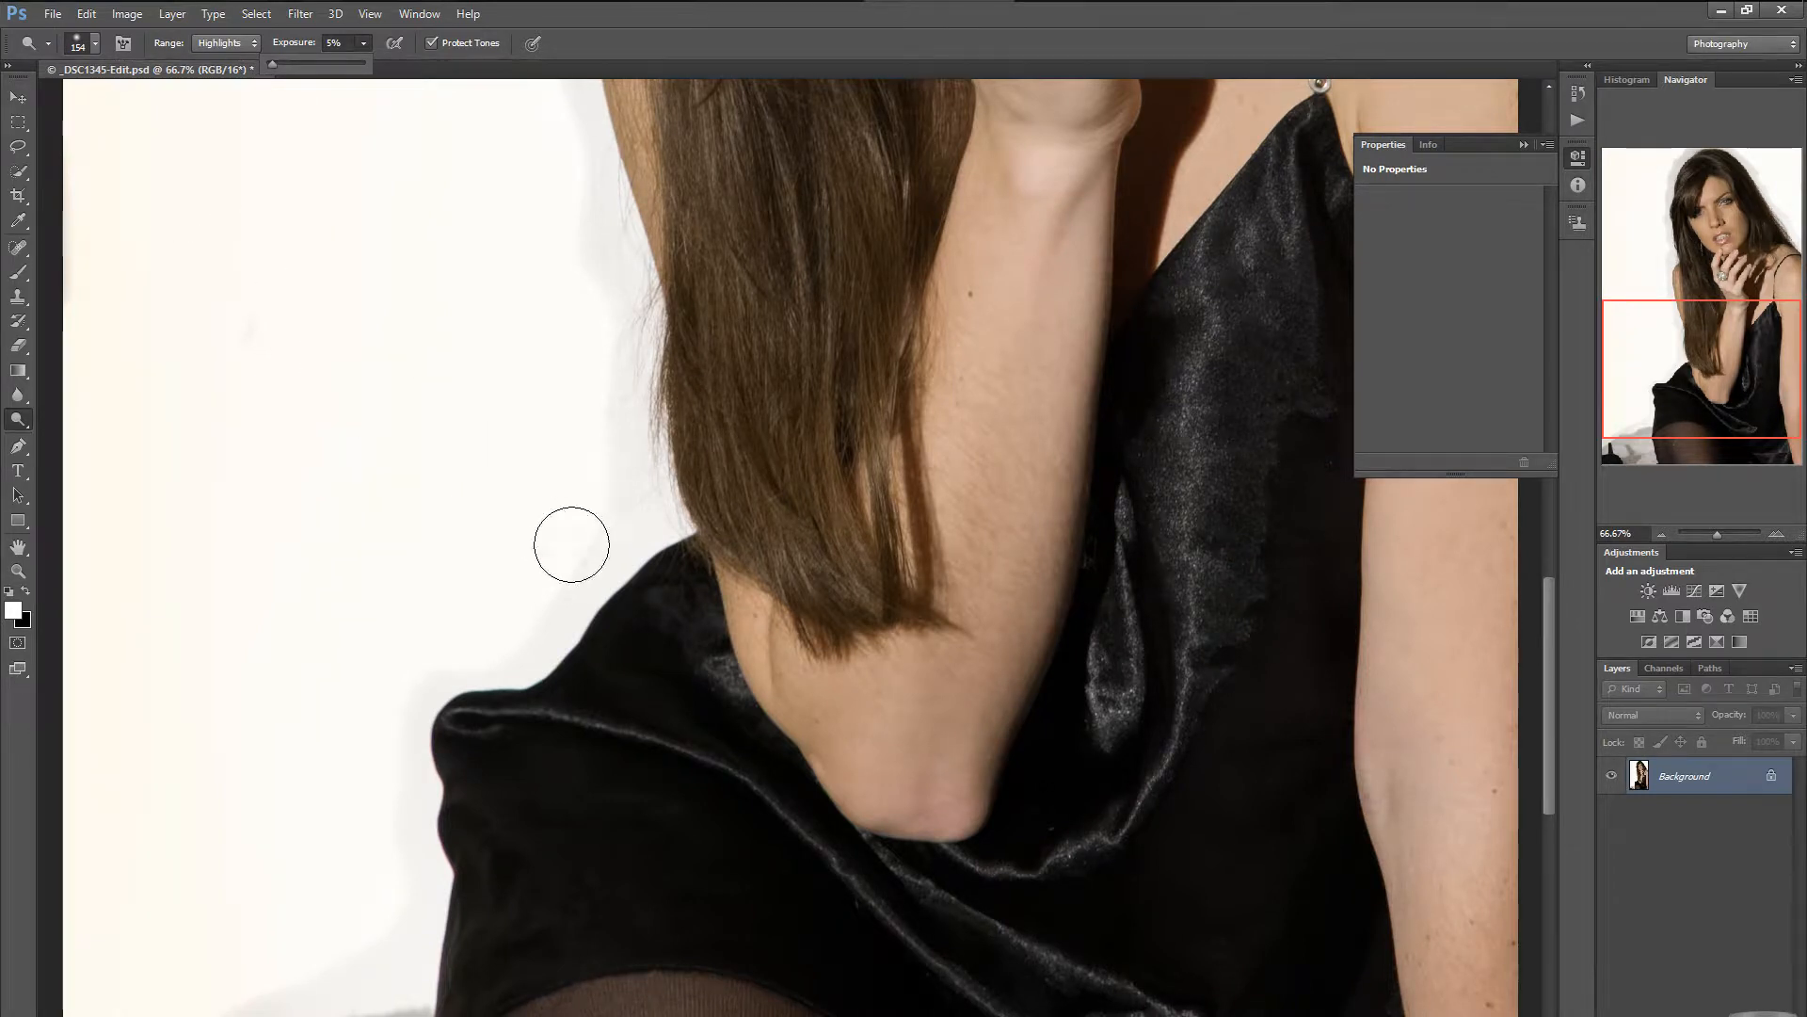
mouse_move(572, 545)
left_mouse_down()
mouse_move(604, 487)
mouse_move(555, 634)
mouse_move(534, 660)
mouse_move(580, 579)
mouse_move(522, 662)
mouse_move(552, 612)
mouse_move(492, 674)
mouse_move(451, 682)
mouse_move(460, 667)
mouse_move(429, 693)
mouse_move(395, 842)
mouse_move(418, 933)
mouse_move(296, 979)
mouse_move(424, 952)
mouse_move(237, 974)
mouse_move(264, 950)
mouse_move(260, 997)
left_mouse_up()
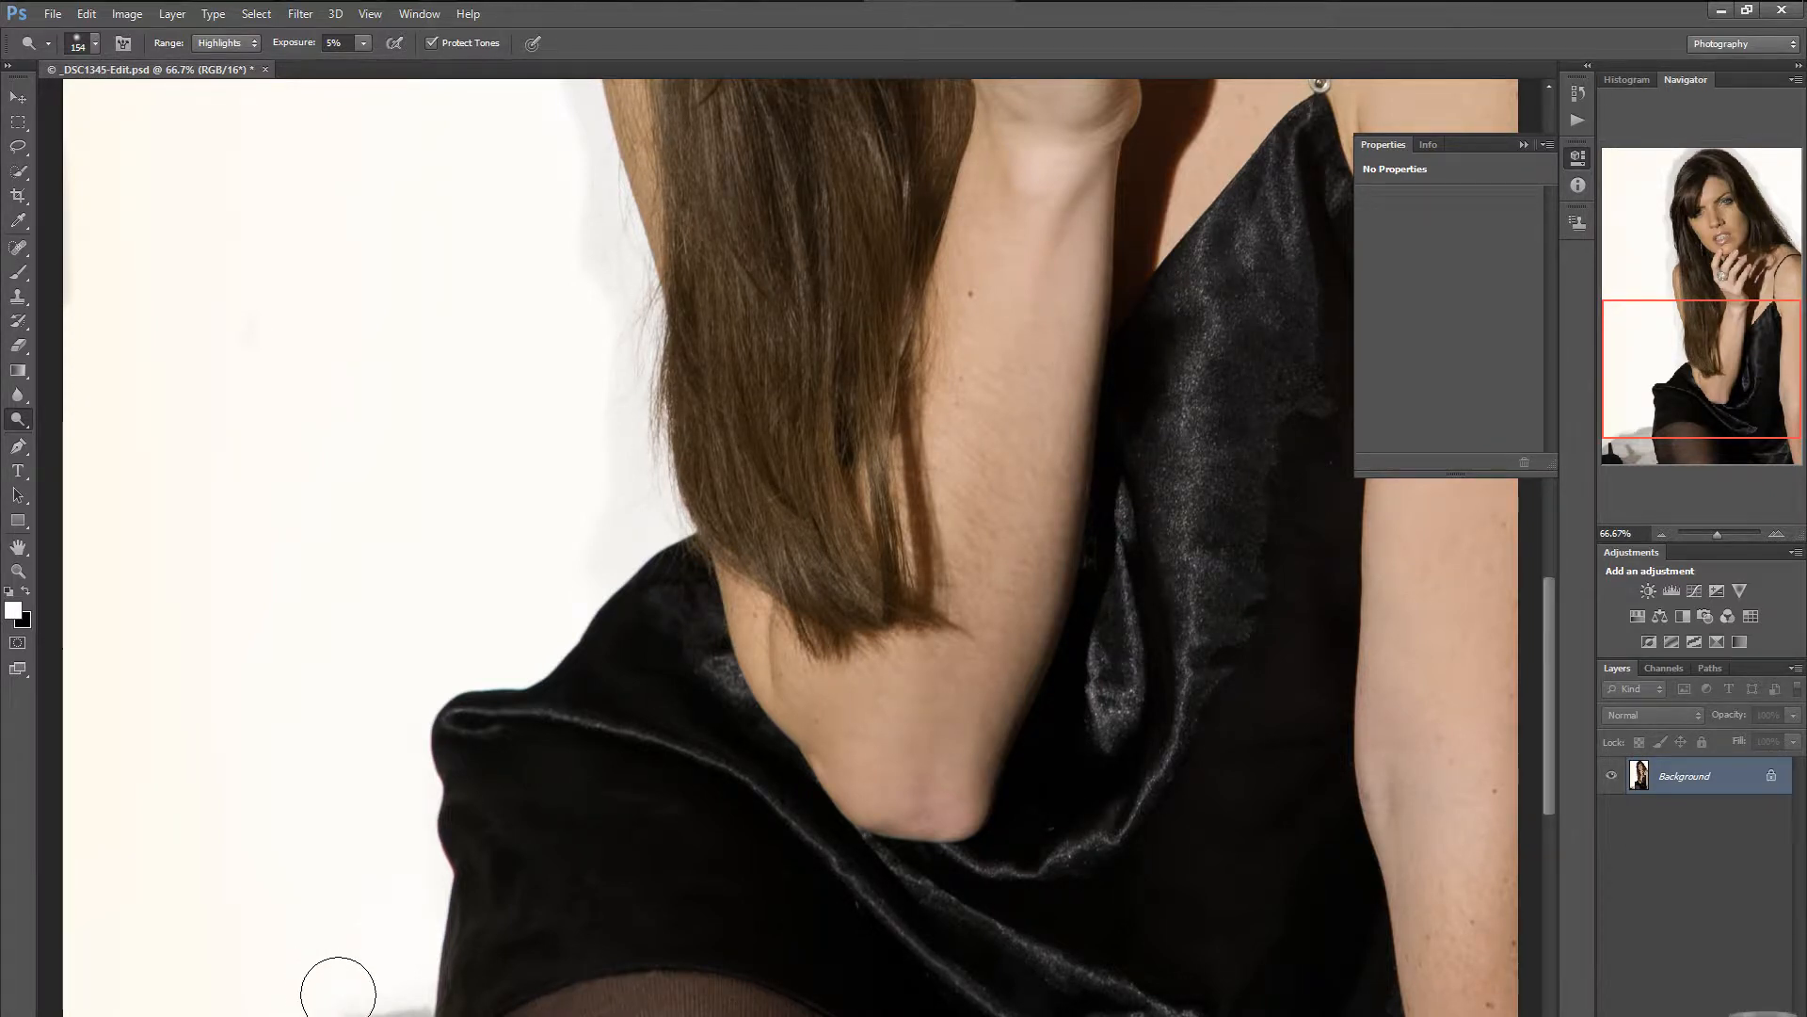
mouse_move(338, 994)
left_mouse_down()
mouse_move(410, 964)
mouse_move(216, 1015)
left_mouse_up()
left_click_drag(227, 1013, 394, 973)
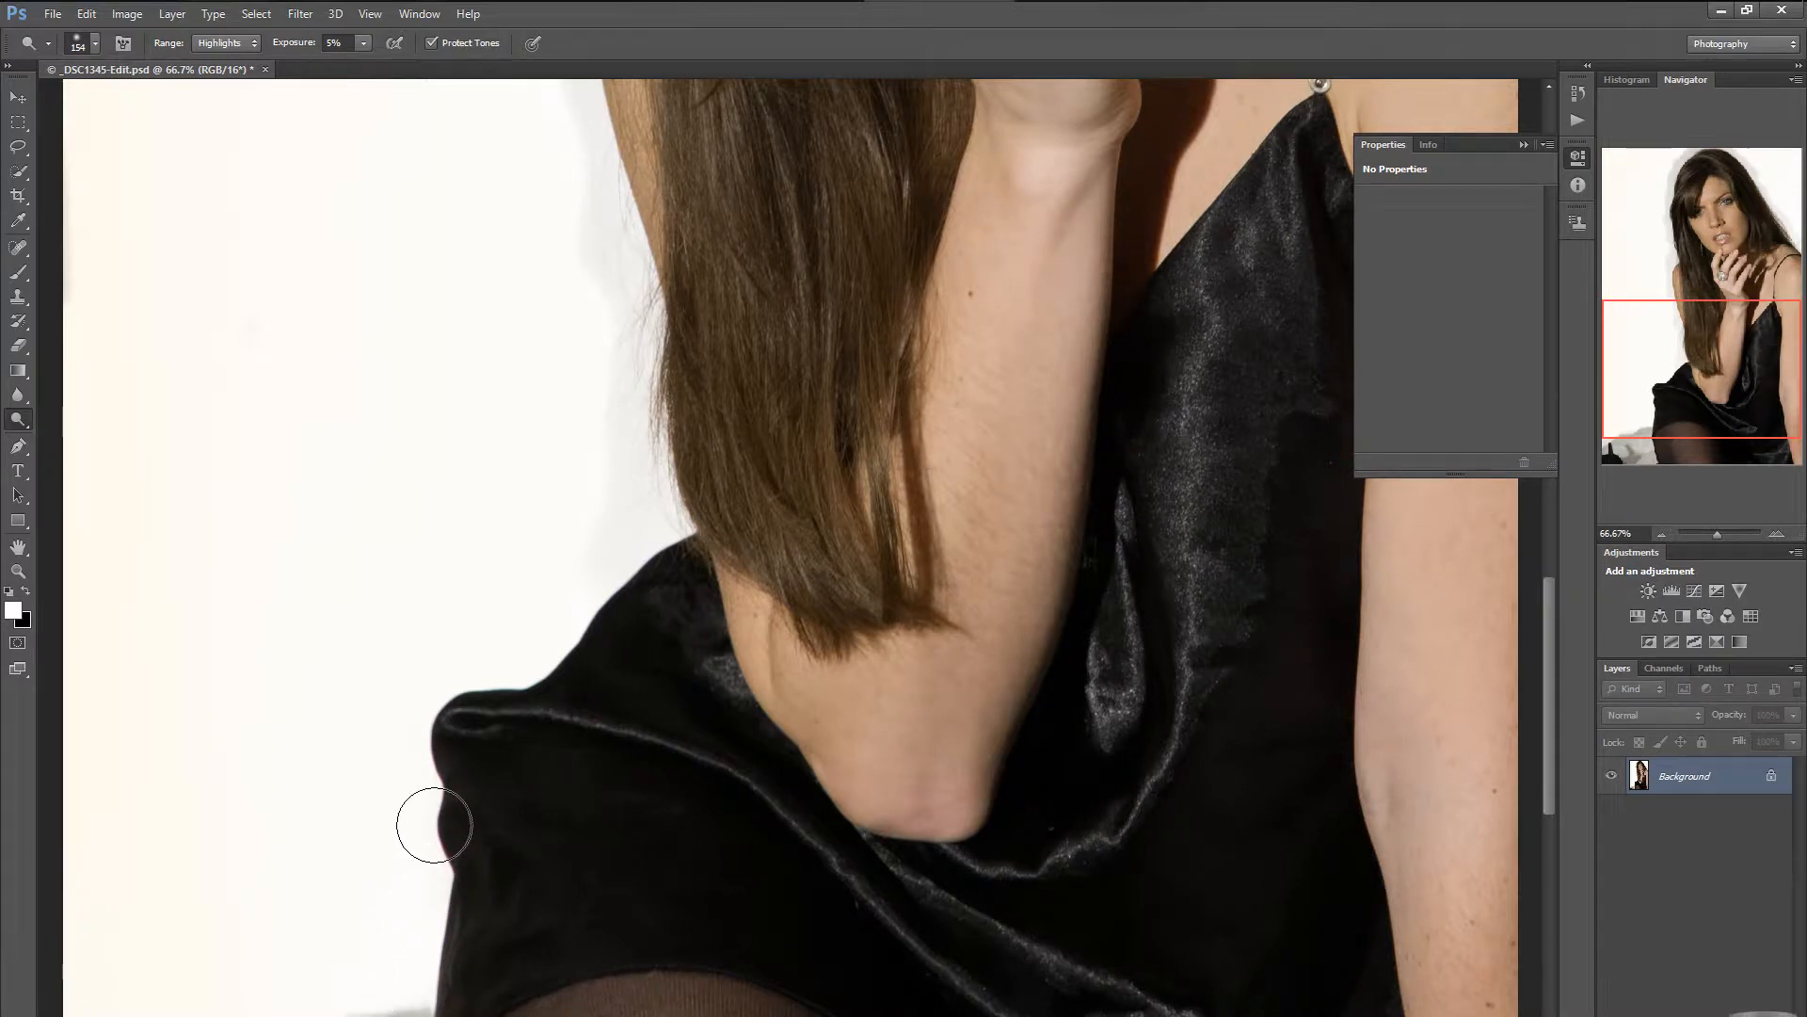
mouse_move(434, 824)
left_mouse_down()
mouse_move(407, 904)
mouse_move(415, 973)
mouse_move(404, 754)
mouse_move(440, 686)
mouse_move(557, 629)
mouse_move(601, 561)
mouse_move(561, 580)
mouse_move(633, 538)
mouse_move(590, 541)
left_mouse_up()
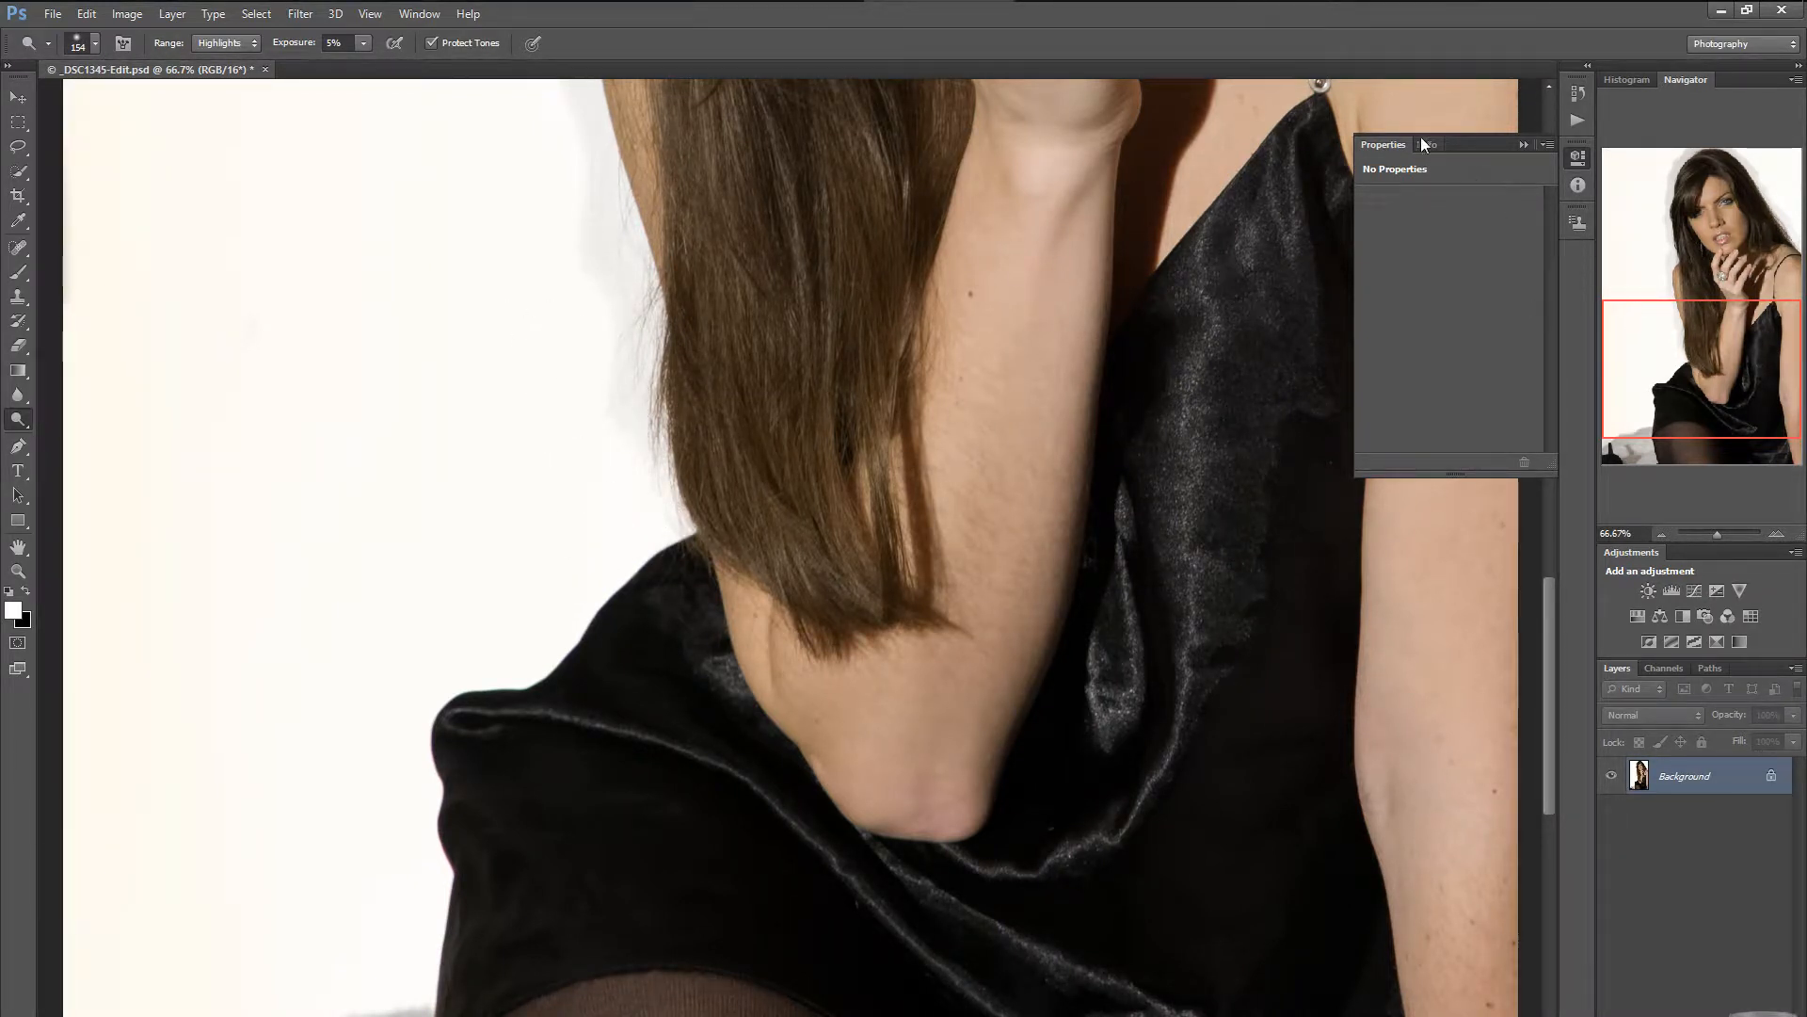
Compare the image with and without the last Dodge stroke in the History, and revert that stroke.
left_click(1578, 95)
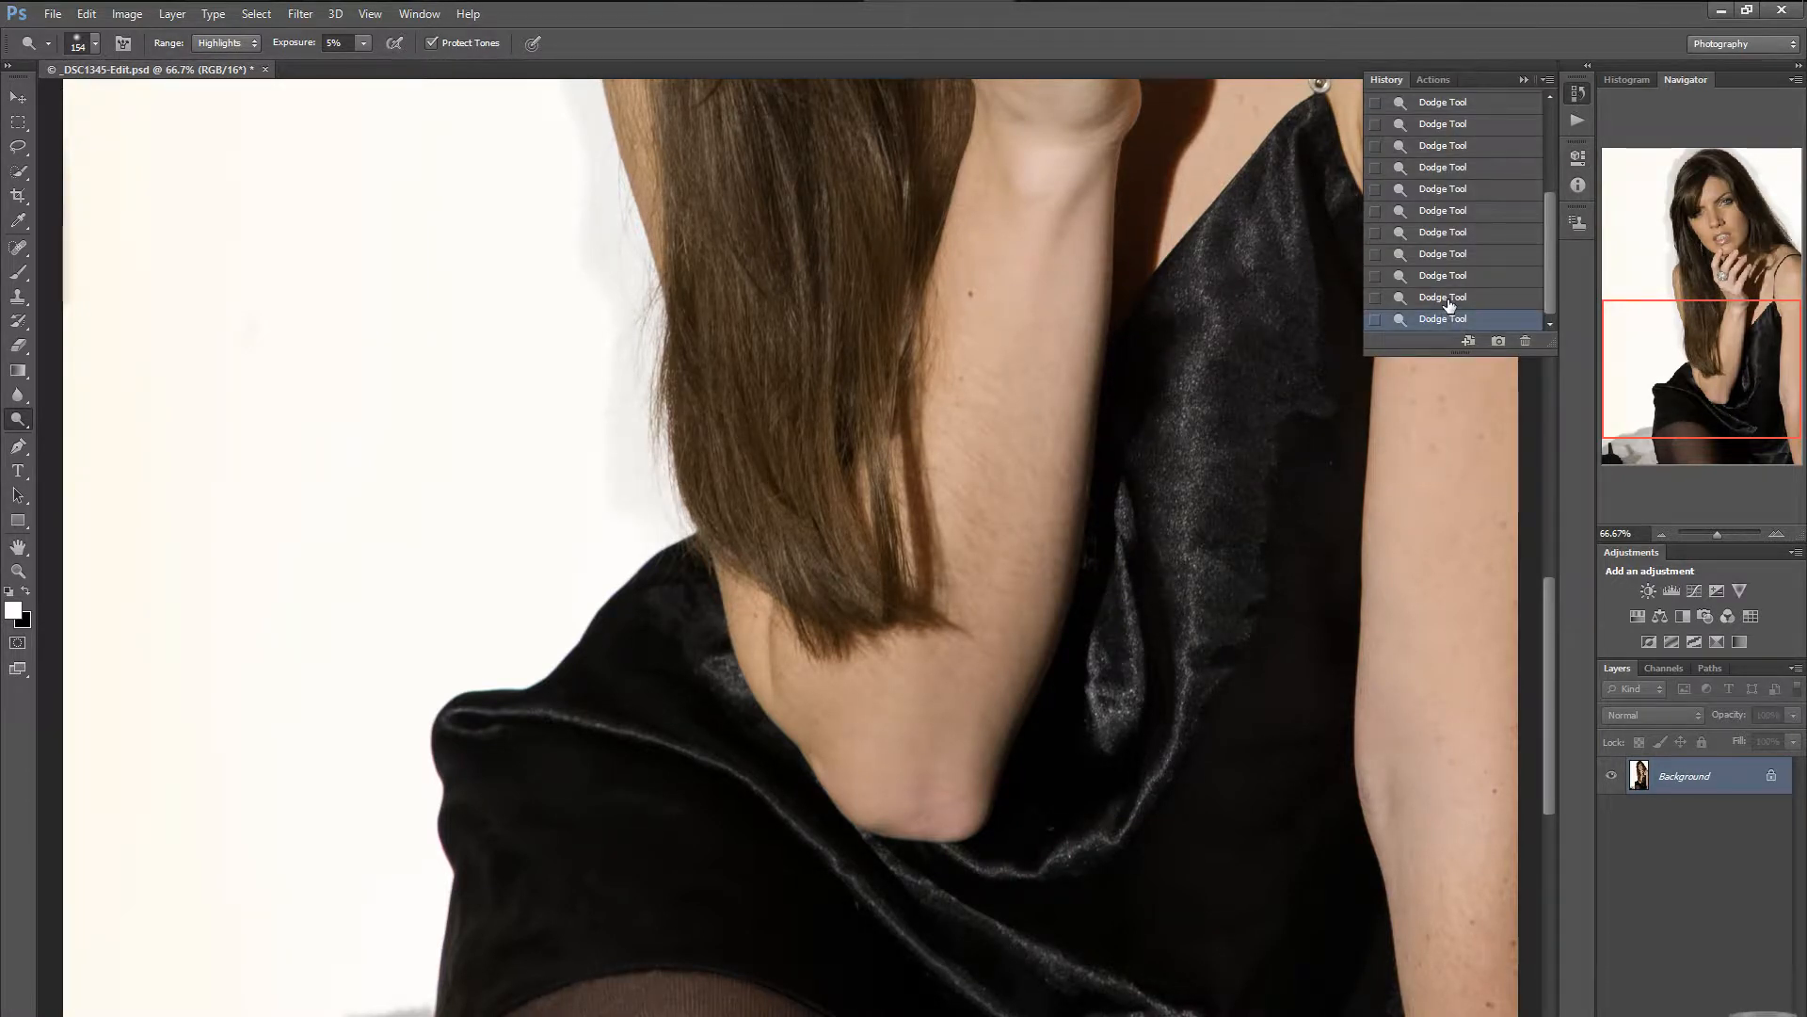
left_click(1449, 300)
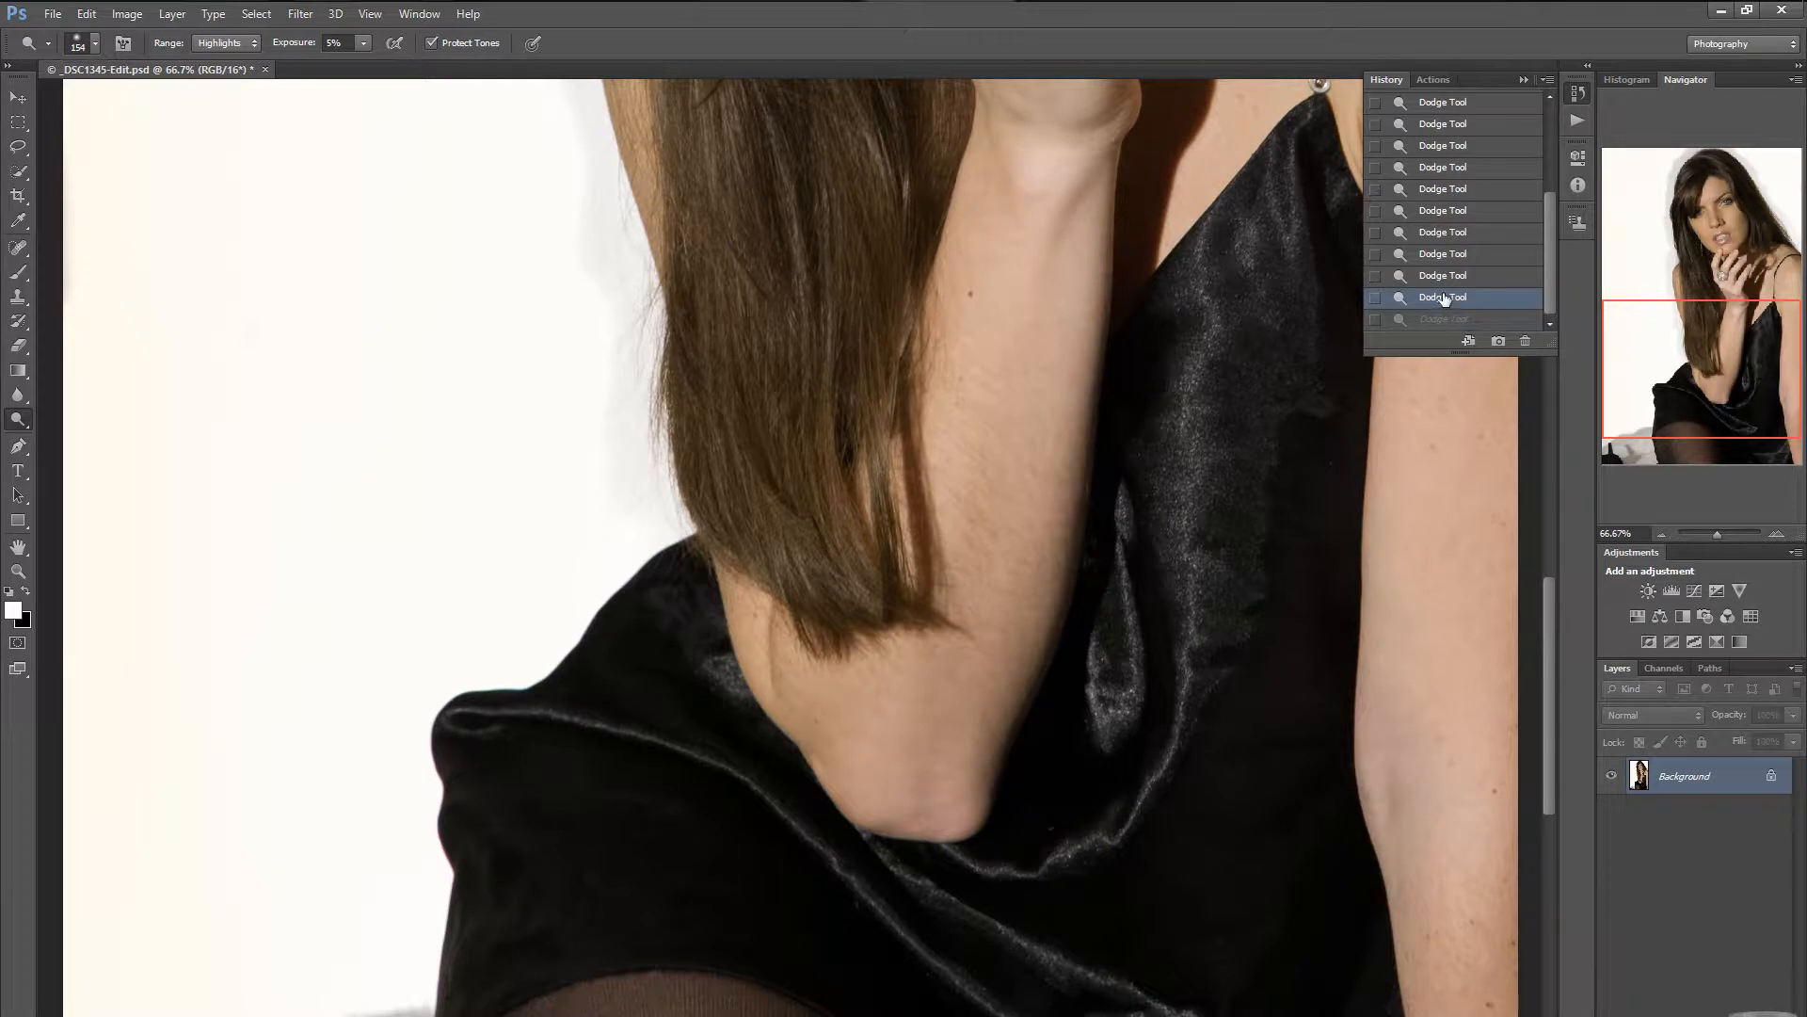
left_click(1444, 320)
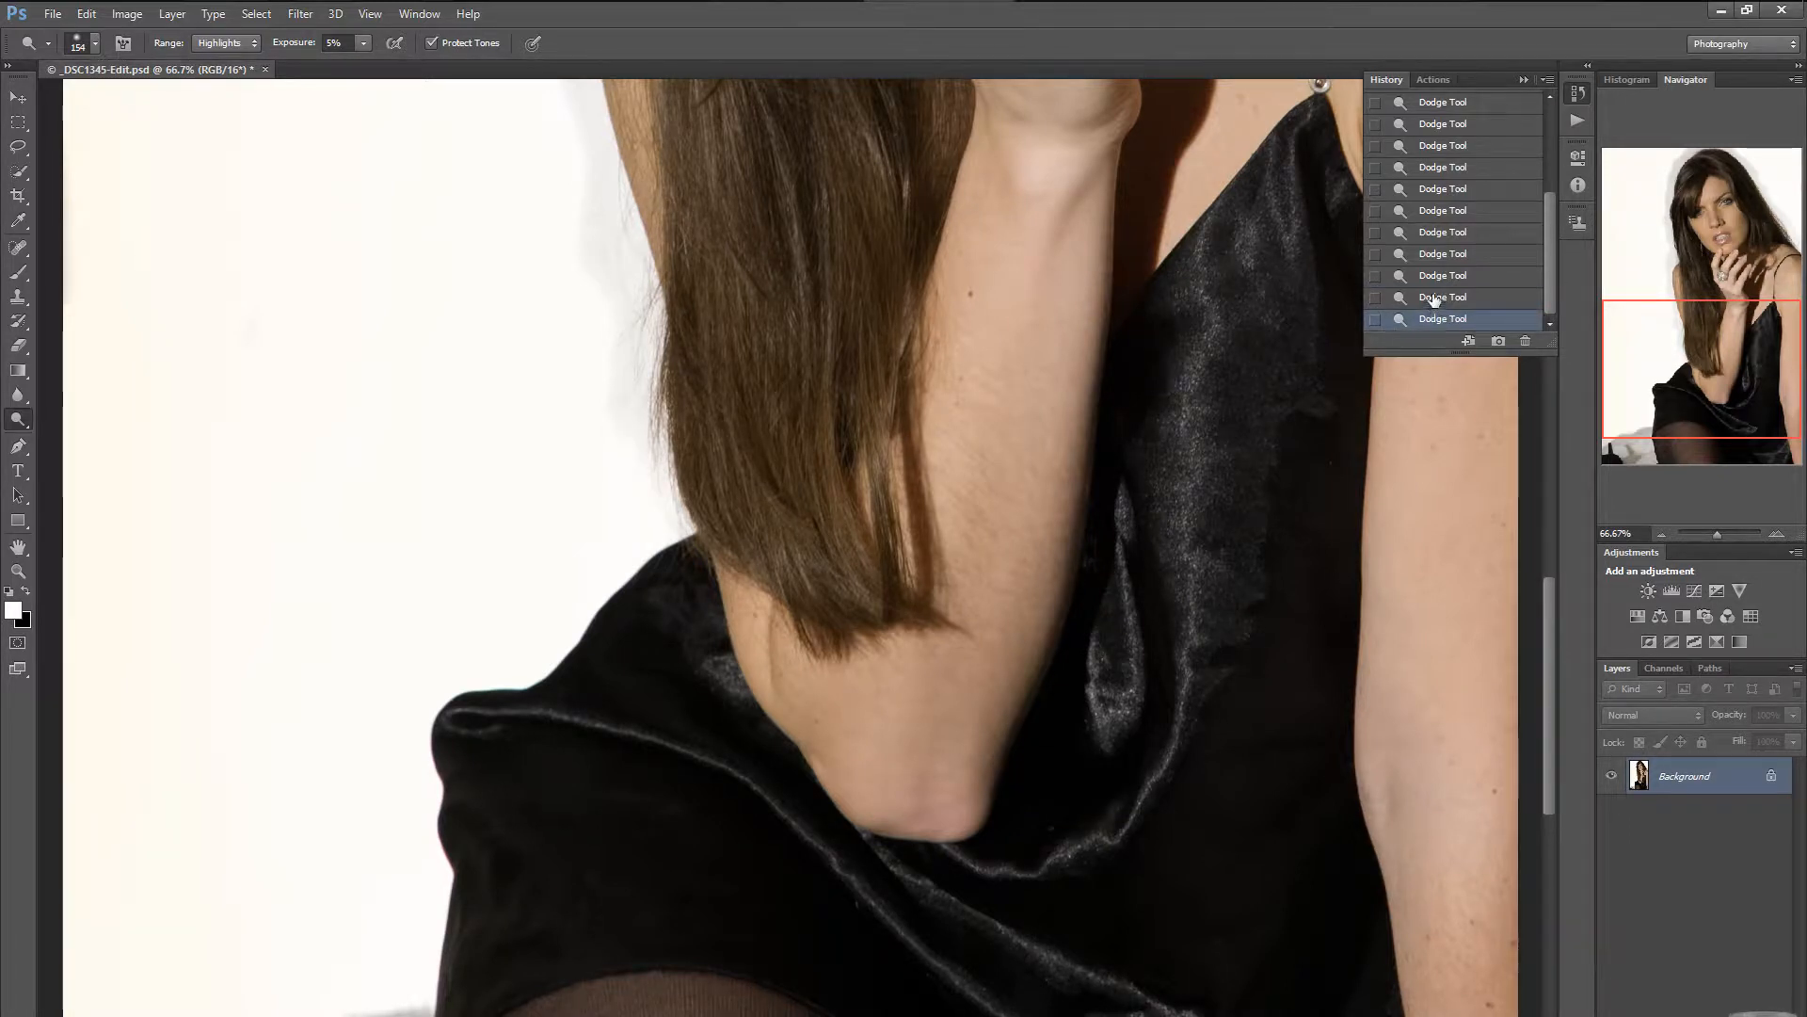
left_click(1434, 299)
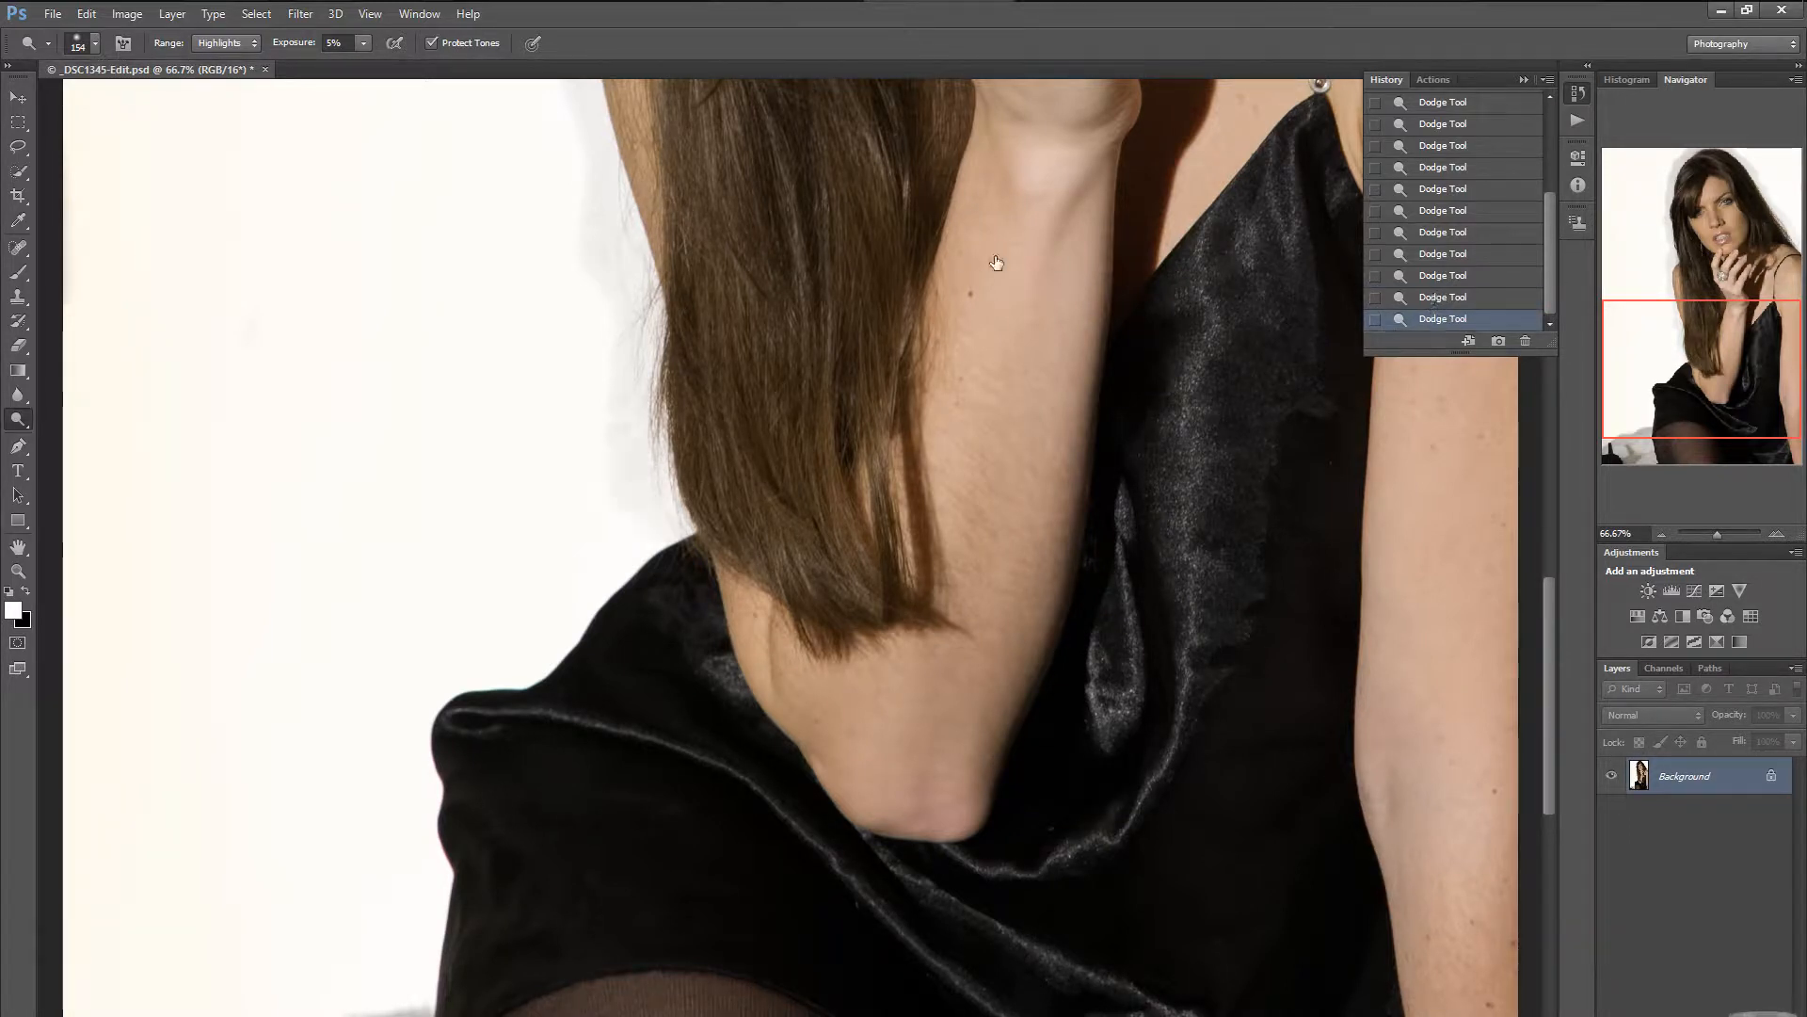
Set the Dodge exposure to 1% and gently lighten the background shadow beside the hair ends above the dress.
left_click(363, 43)
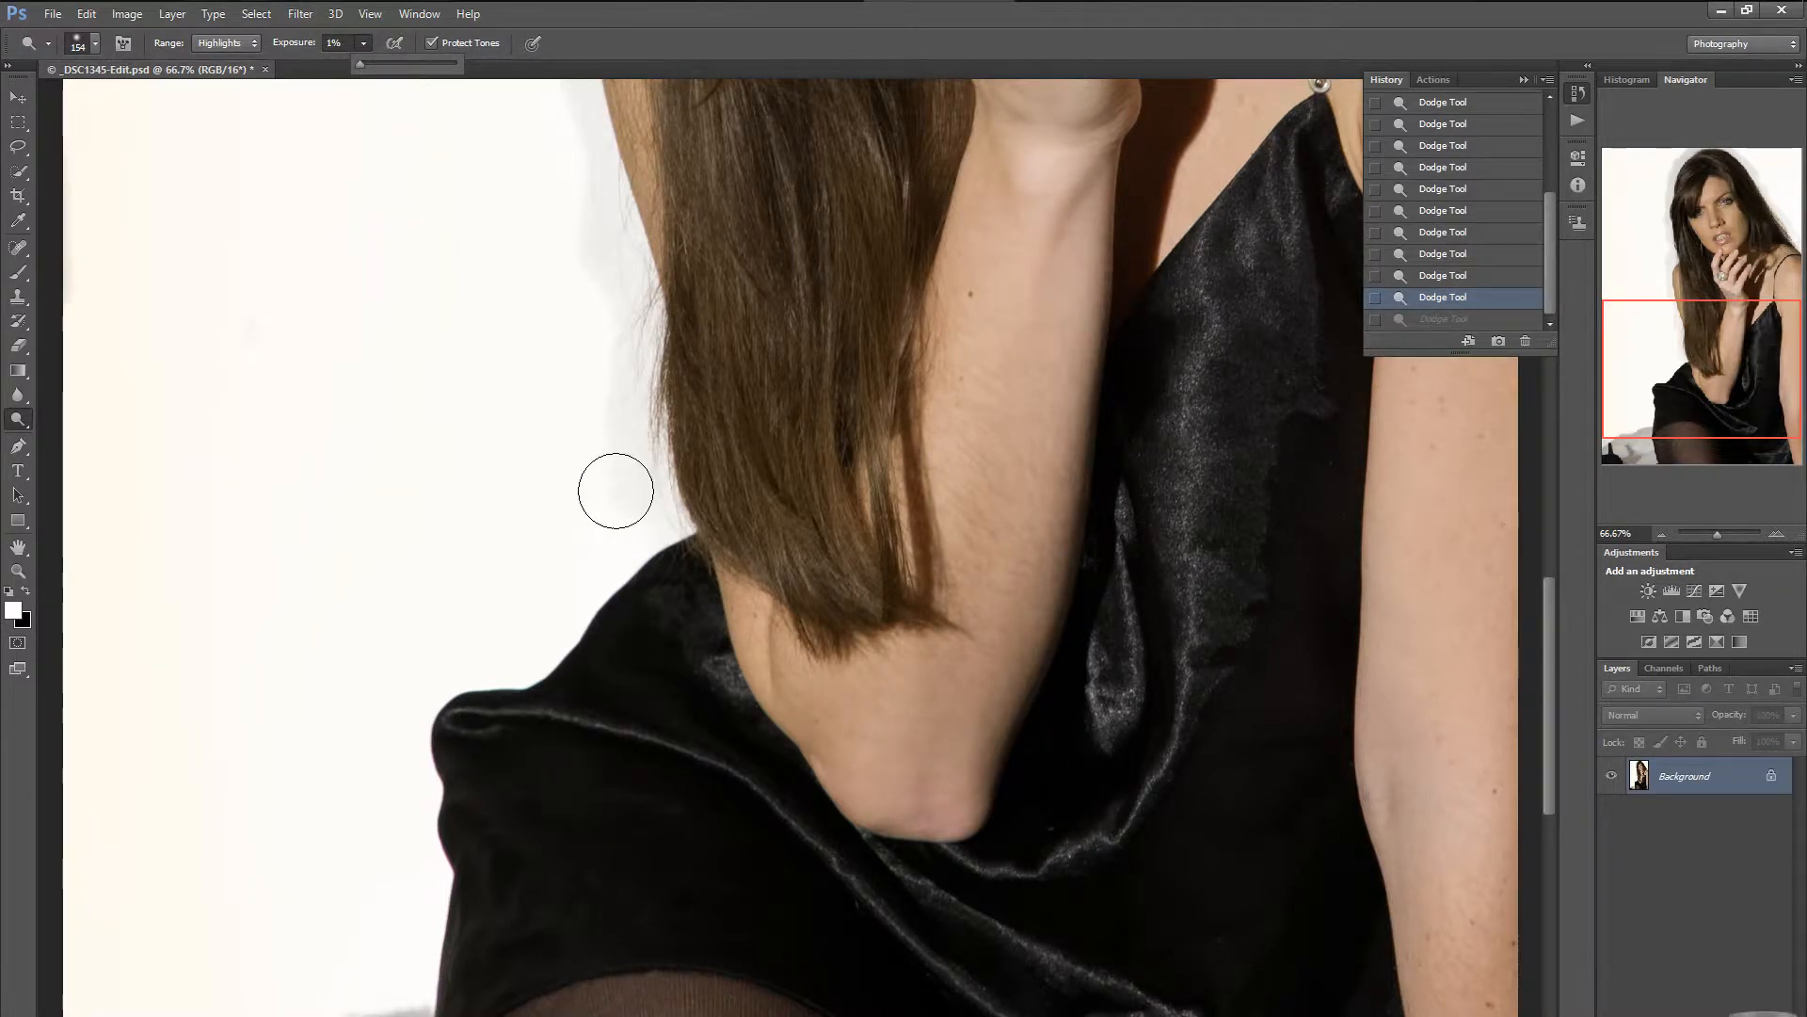
left_click(615, 491)
left_click(624, 498)
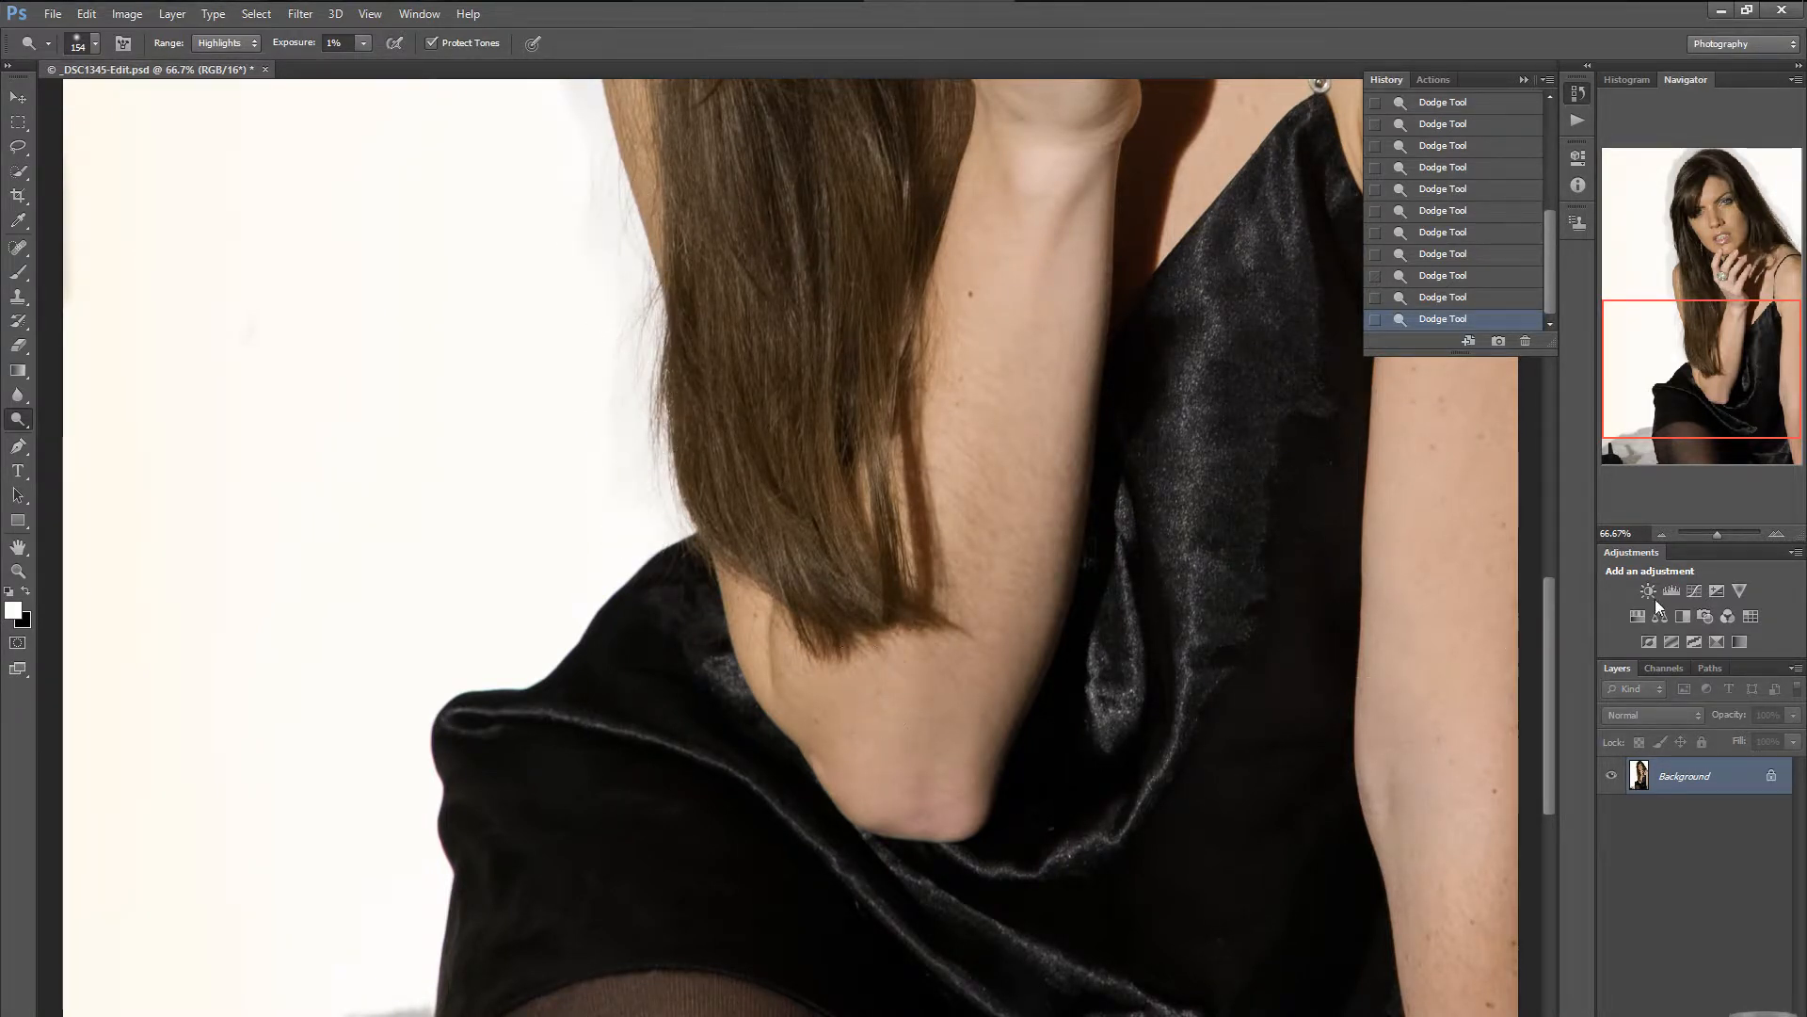
left_click_drag(1546, 629, 1557, 559)
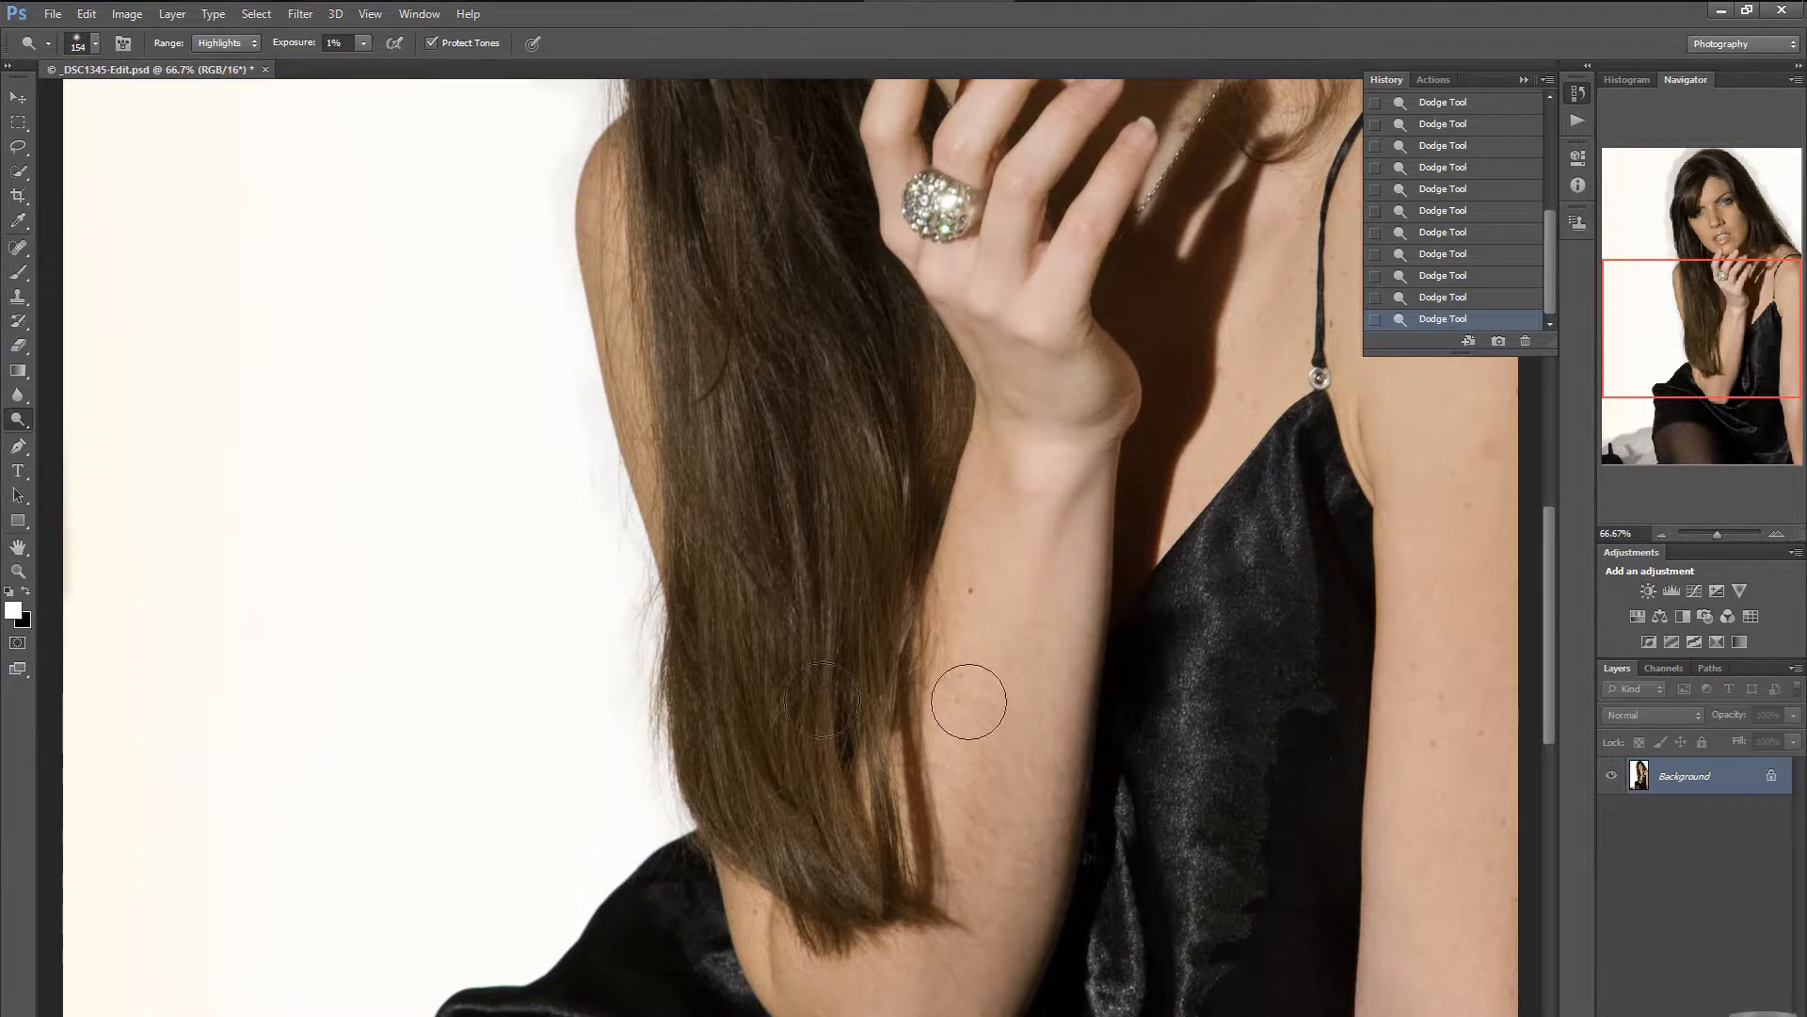
Set the Dodge exposure to 3% and remove the grey shadow along the left edge of the hair up to the head.
mouse_move(1547, 564)
left_mouse_down()
mouse_move(1547, 431)
mouse_move(1548, 446)
left_mouse_up()
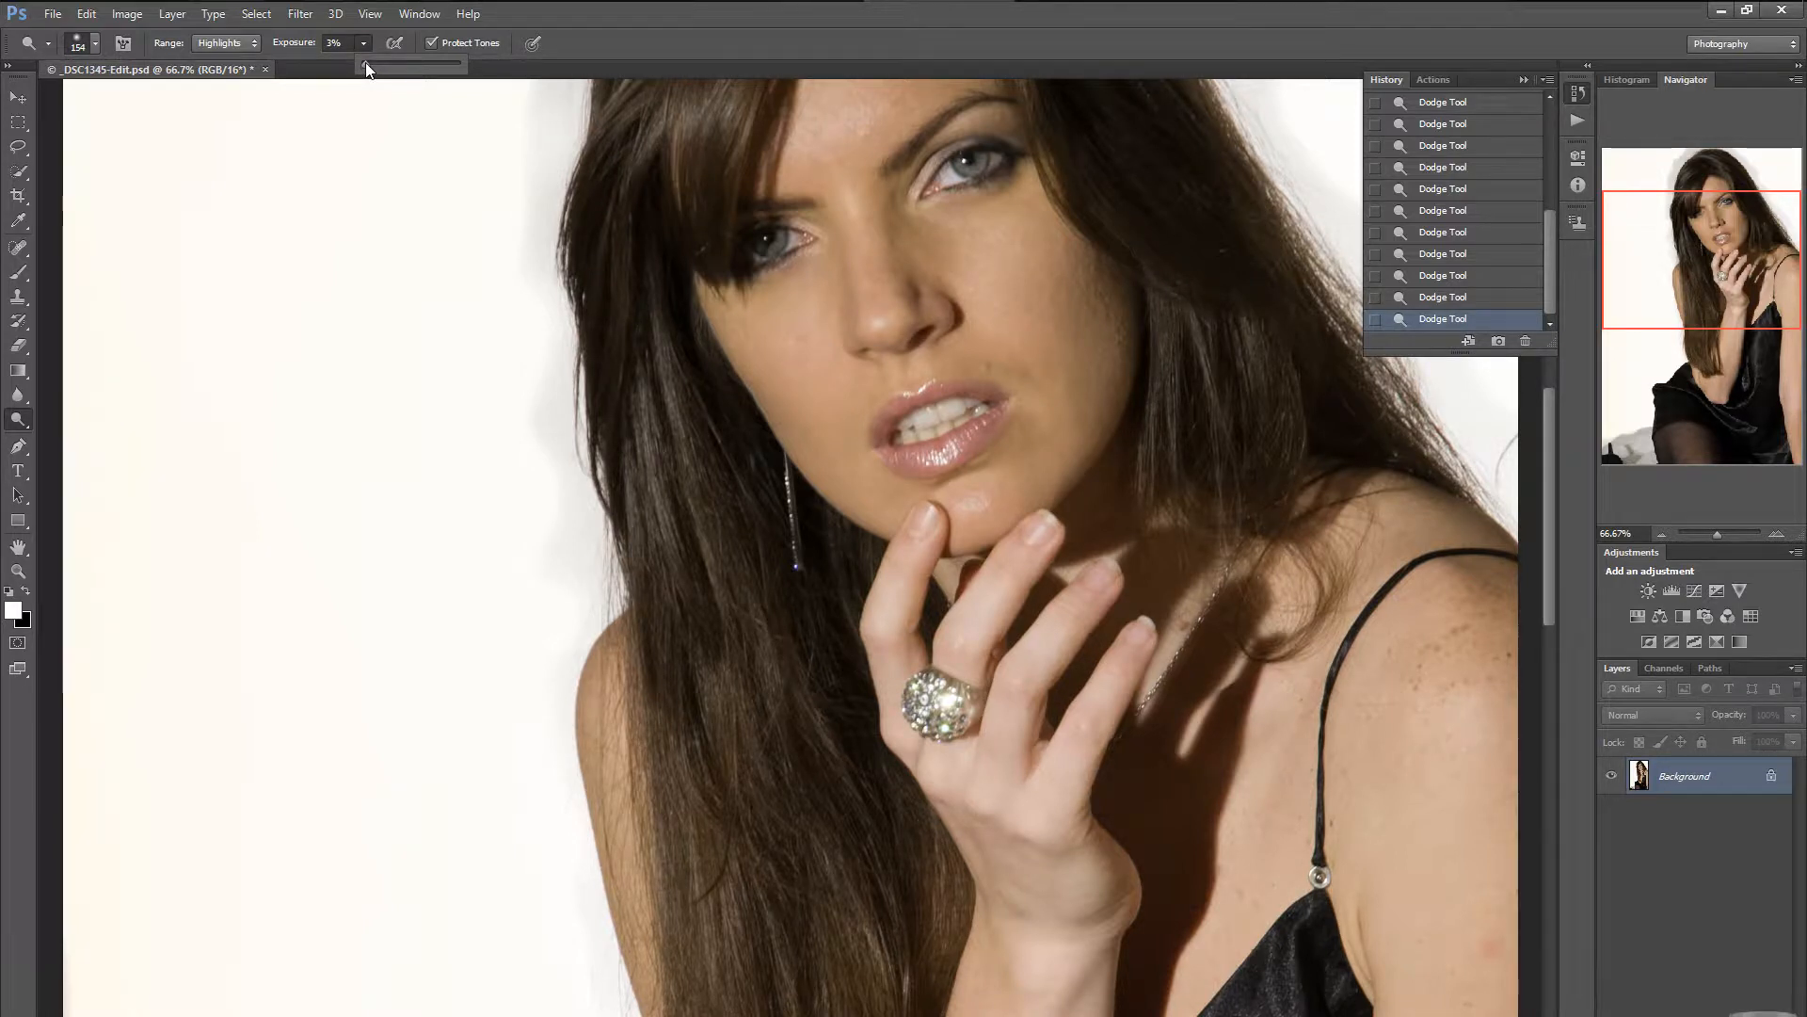
mouse_move(539, 130)
left_mouse_down()
mouse_move(567, 94)
mouse_move(562, 162)
mouse_move(487, 282)
mouse_move(528, 249)
mouse_move(506, 303)
mouse_move(529, 204)
mouse_move(548, 406)
left_mouse_up()
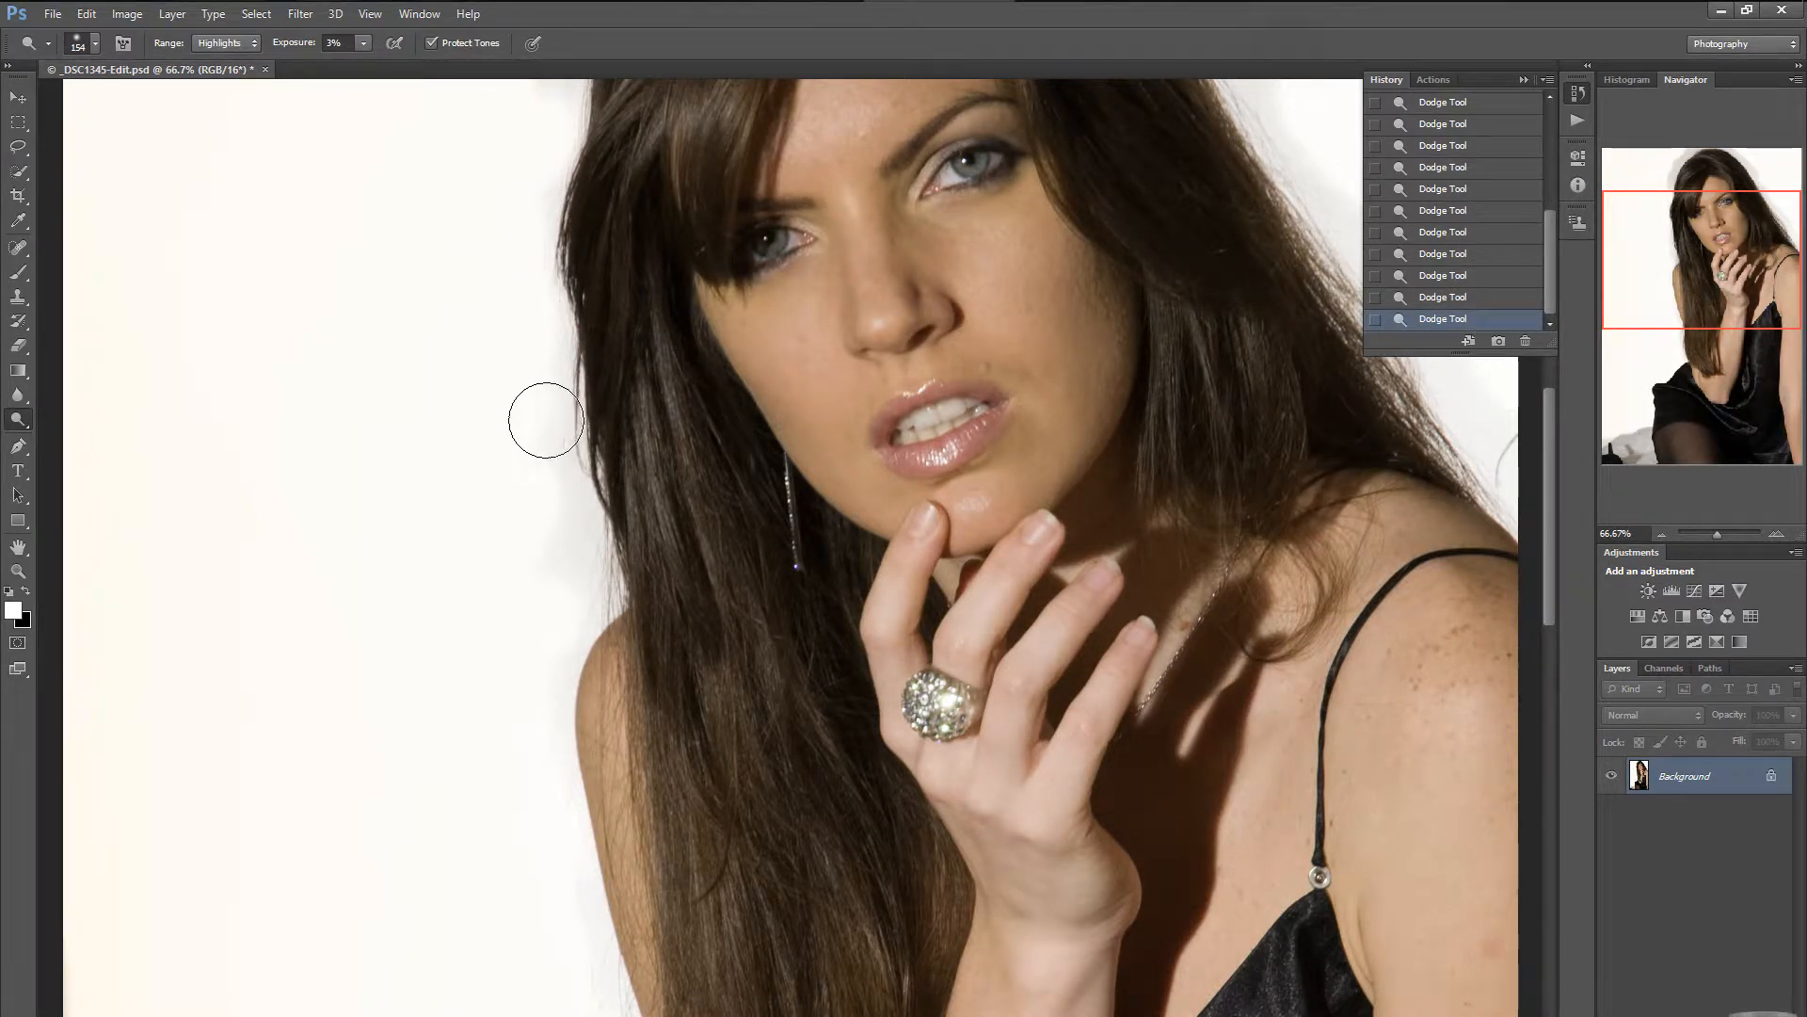
mouse_move(546, 420)
left_mouse_down()
mouse_move(556, 561)
mouse_move(549, 460)
mouse_move(564, 557)
mouse_move(567, 446)
mouse_move(551, 411)
left_mouse_up()
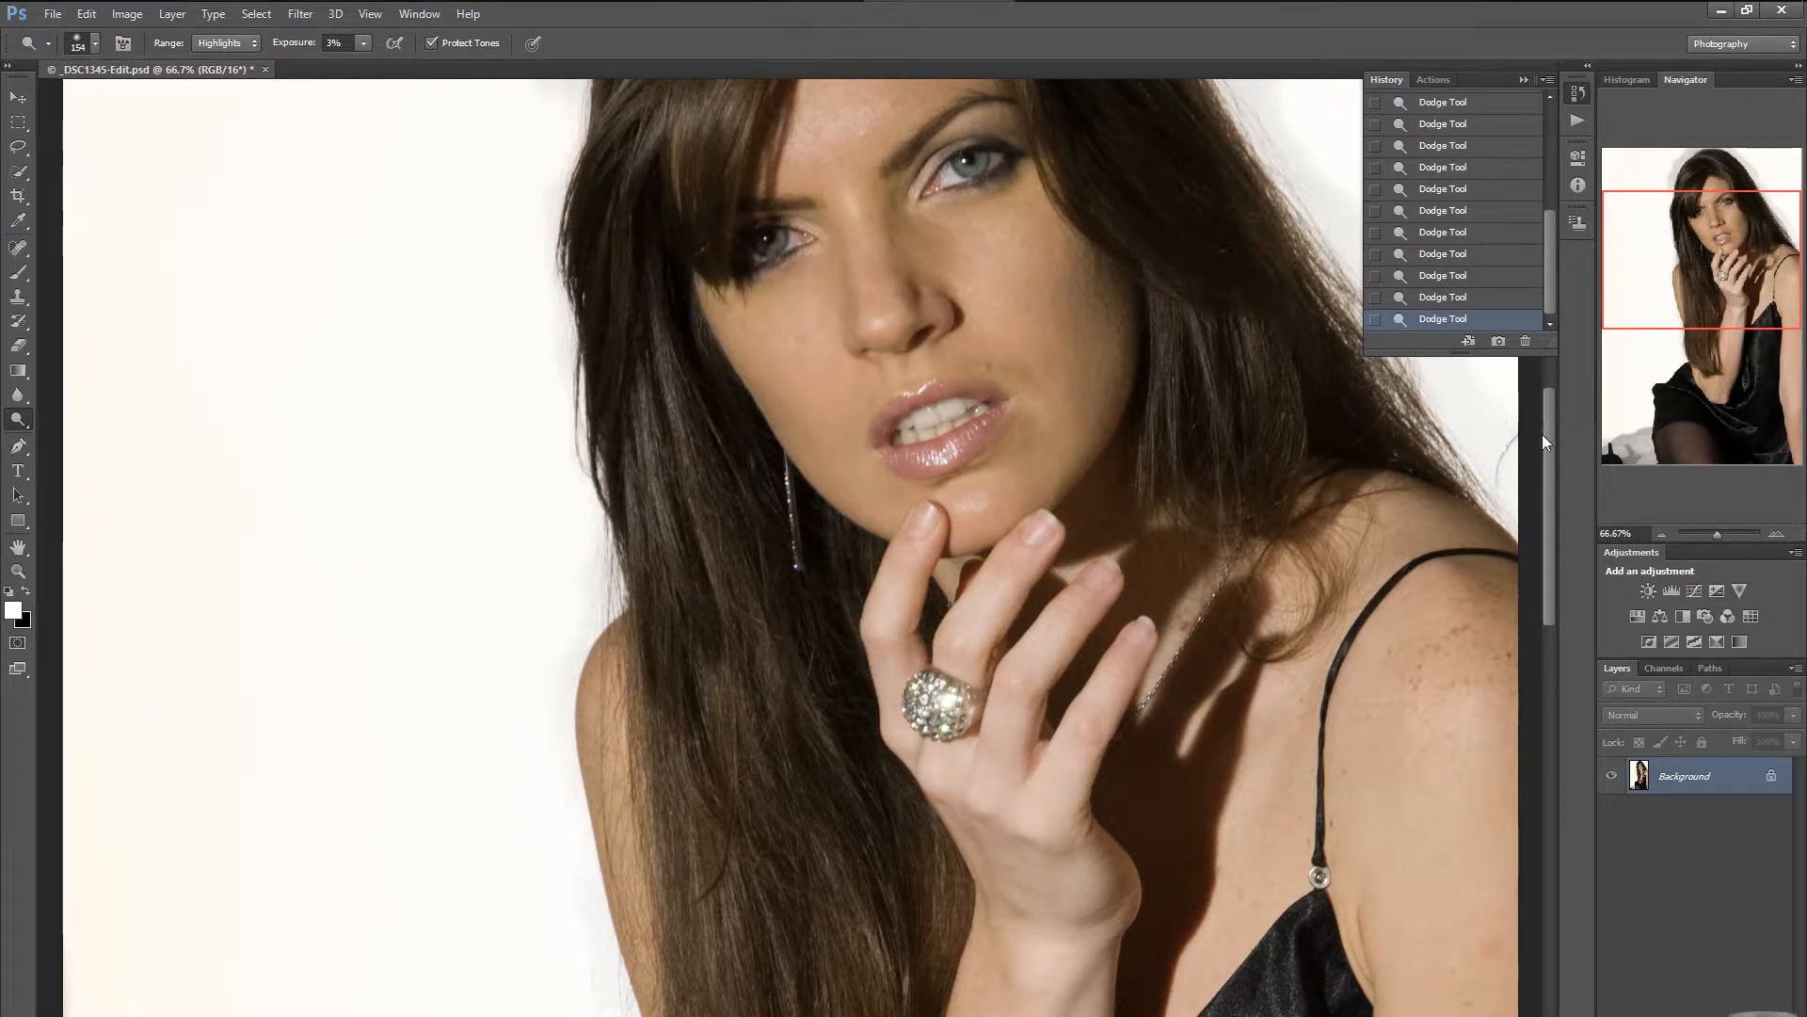
left_click_drag(1549, 426, 1562, 342)
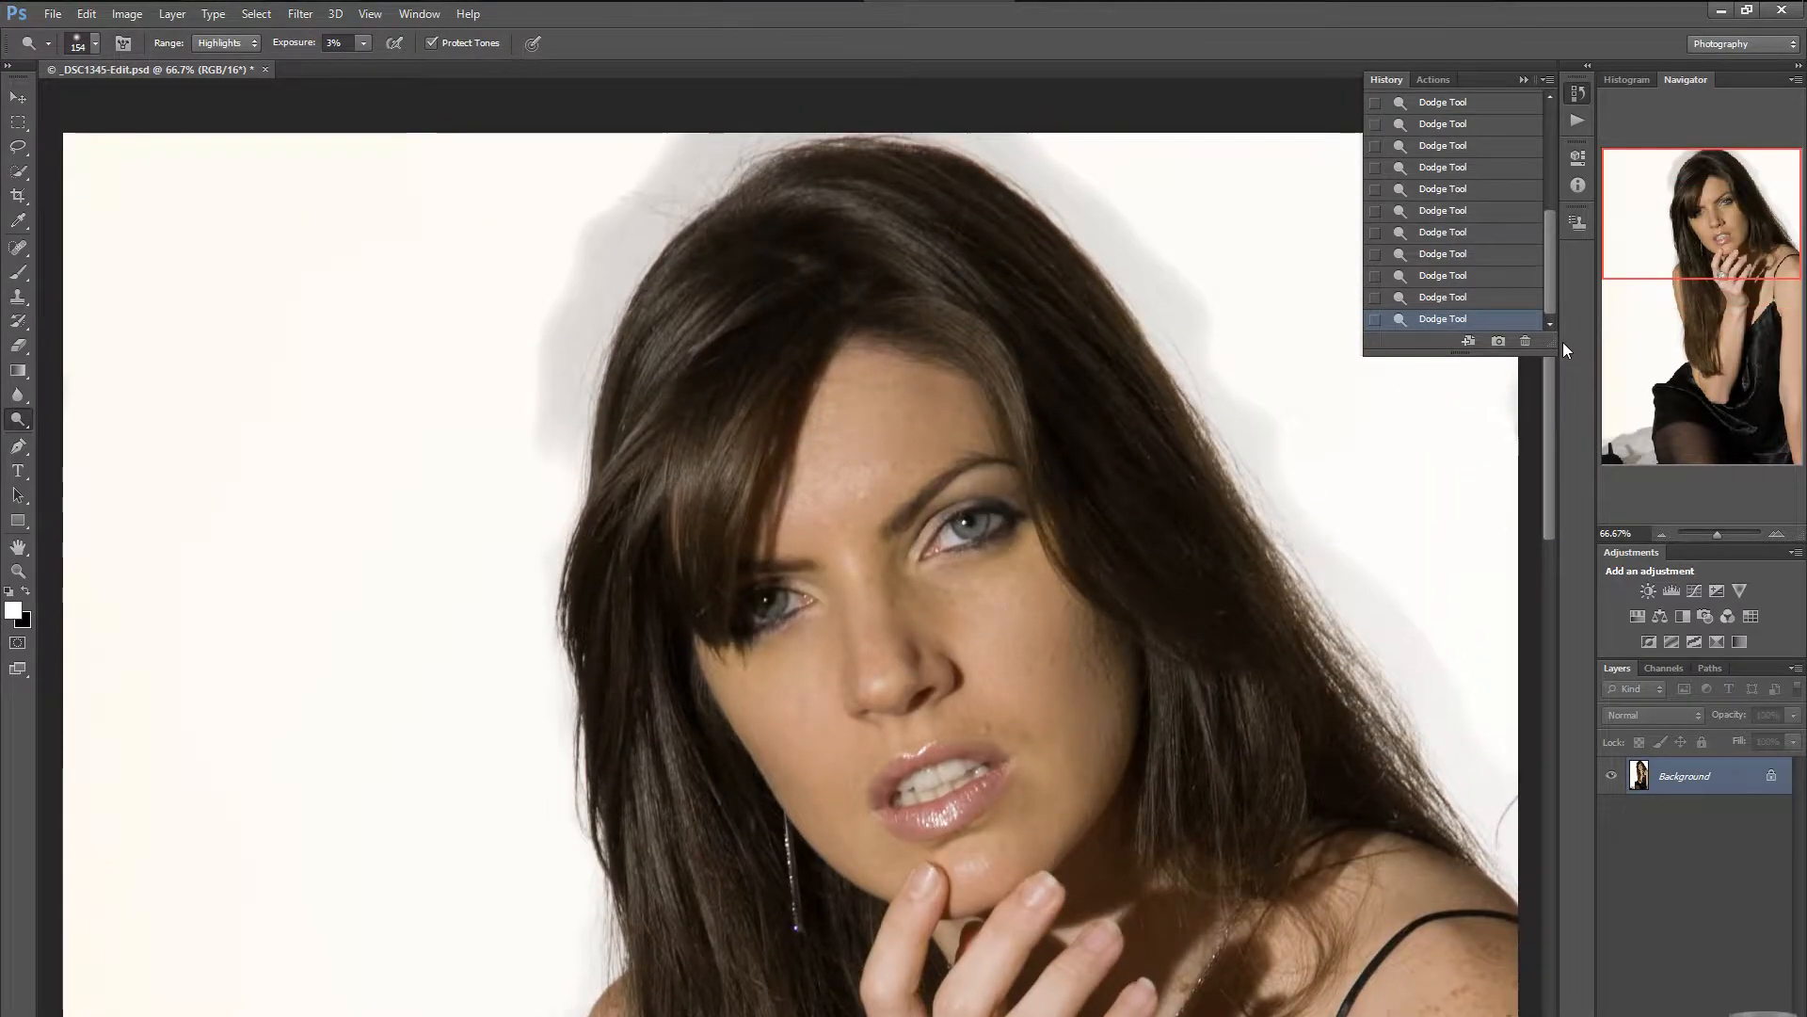
mouse_move(540, 292)
left_mouse_down()
mouse_move(541, 358)
mouse_move(588, 313)
mouse_move(566, 349)
mouse_move(542, 316)
mouse_move(533, 475)
mouse_move(555, 261)
mouse_move(602, 244)
mouse_move(581, 245)
mouse_move(589, 268)
mouse_move(597, 247)
mouse_move(575, 292)
mouse_move(661, 176)
mouse_move(643, 172)
mouse_move(731, 147)
mouse_move(641, 146)
mouse_move(684, 145)
mouse_move(617, 180)
mouse_move(611, 311)
mouse_move(555, 401)
mouse_move(569, 334)
mouse_move(537, 255)
mouse_move(534, 378)
mouse_move(563, 419)
mouse_move(559, 486)
mouse_move(574, 449)
mouse_move(558, 446)
mouse_move(558, 498)
left_mouse_up()
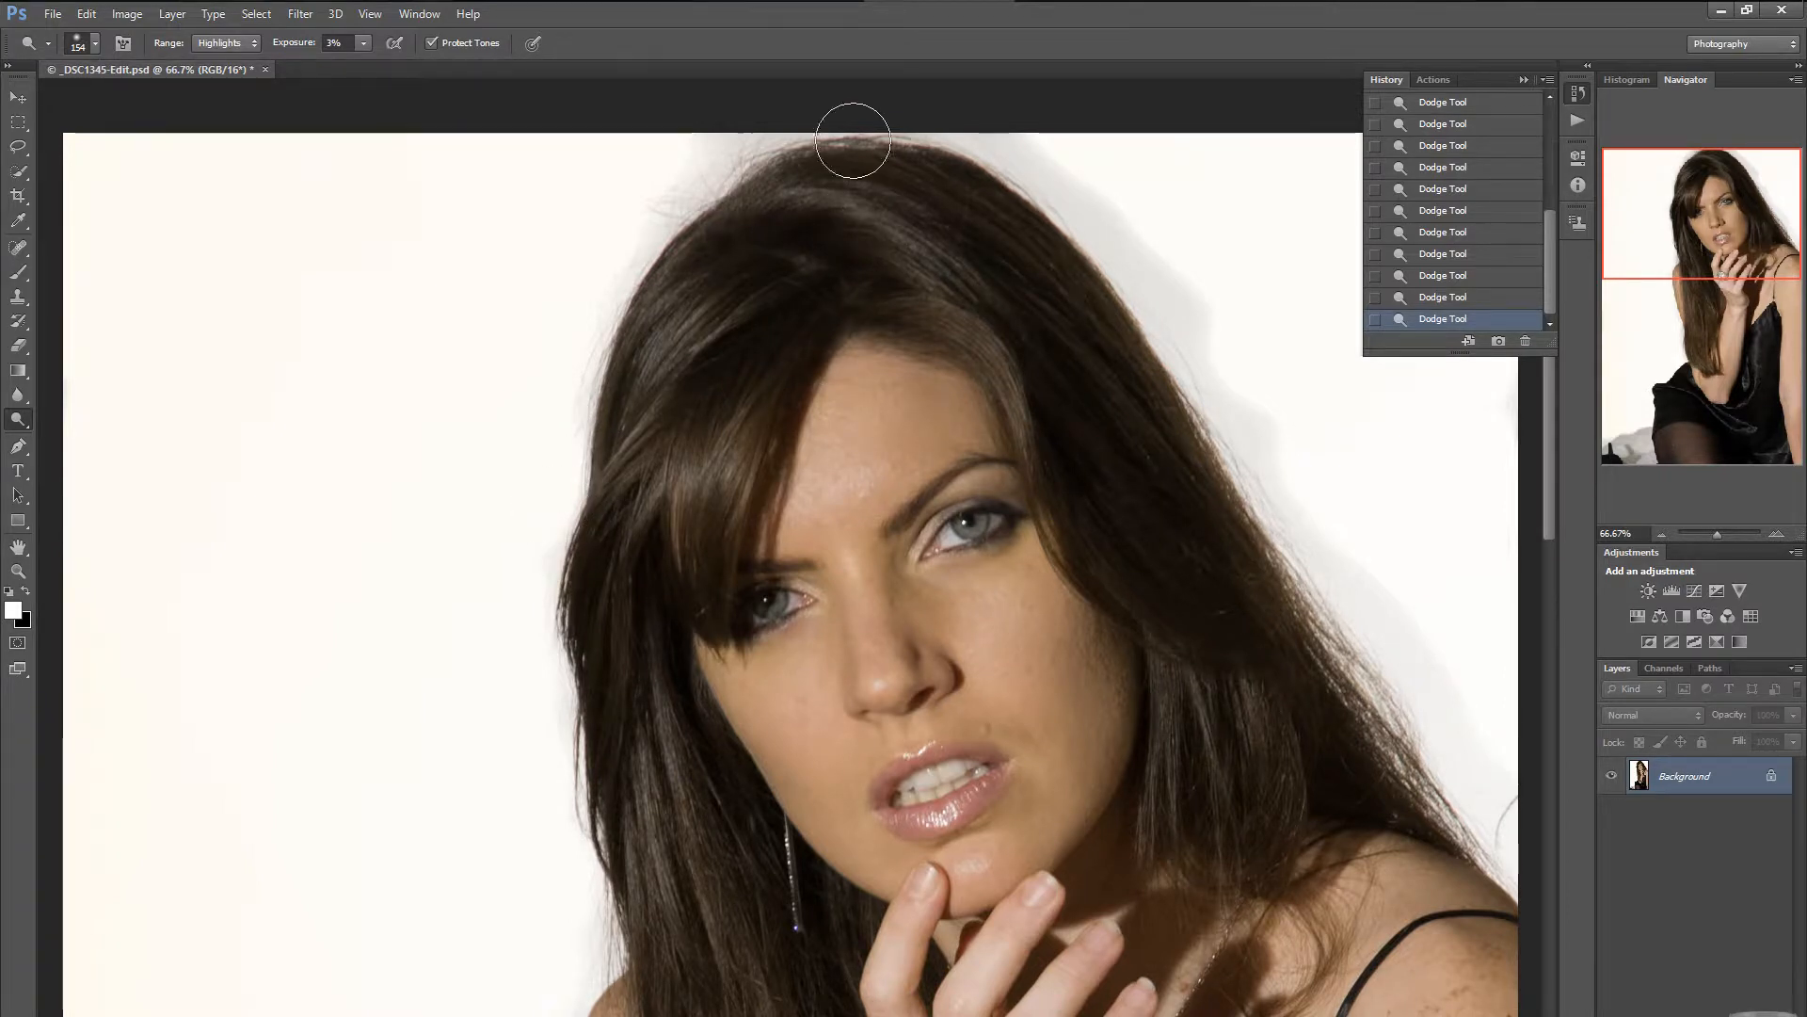
Dodge away the grey shadow along the right edge of the hair and beside the top of the head.
mouse_move(1029, 141)
left_mouse_down()
mouse_move(1059, 199)
mouse_move(1148, 222)
mouse_move(1125, 223)
mouse_move(1157, 251)
mouse_move(1089, 161)
mouse_move(1048, 152)
mouse_move(1111, 204)
mouse_move(987, 138)
mouse_move(1213, 245)
mouse_move(1173, 261)
mouse_move(1082, 250)
mouse_move(1130, 251)
mouse_move(1208, 312)
mouse_move(1156, 291)
mouse_move(1167, 304)
mouse_move(1247, 345)
mouse_move(1270, 375)
mouse_move(1193, 333)
mouse_move(1259, 421)
mouse_move(1231, 405)
mouse_move(1253, 444)
mouse_move(1275, 446)
mouse_move(1204, 359)
mouse_move(1233, 367)
mouse_move(1222, 412)
mouse_move(1325, 516)
left_mouse_up()
mouse_move(1386, 601)
left_mouse_down()
mouse_move(1452, 666)
mouse_move(1402, 638)
mouse_move(1417, 652)
mouse_move(1407, 606)
mouse_move(1443, 713)
mouse_move(1508, 791)
mouse_move(1435, 629)
mouse_move(1335, 496)
mouse_move(1263, 488)
mouse_move(1319, 539)
mouse_move(1334, 405)
mouse_move(1136, 323)
mouse_move(1105, 240)
mouse_move(1233, 414)
left_mouse_up()
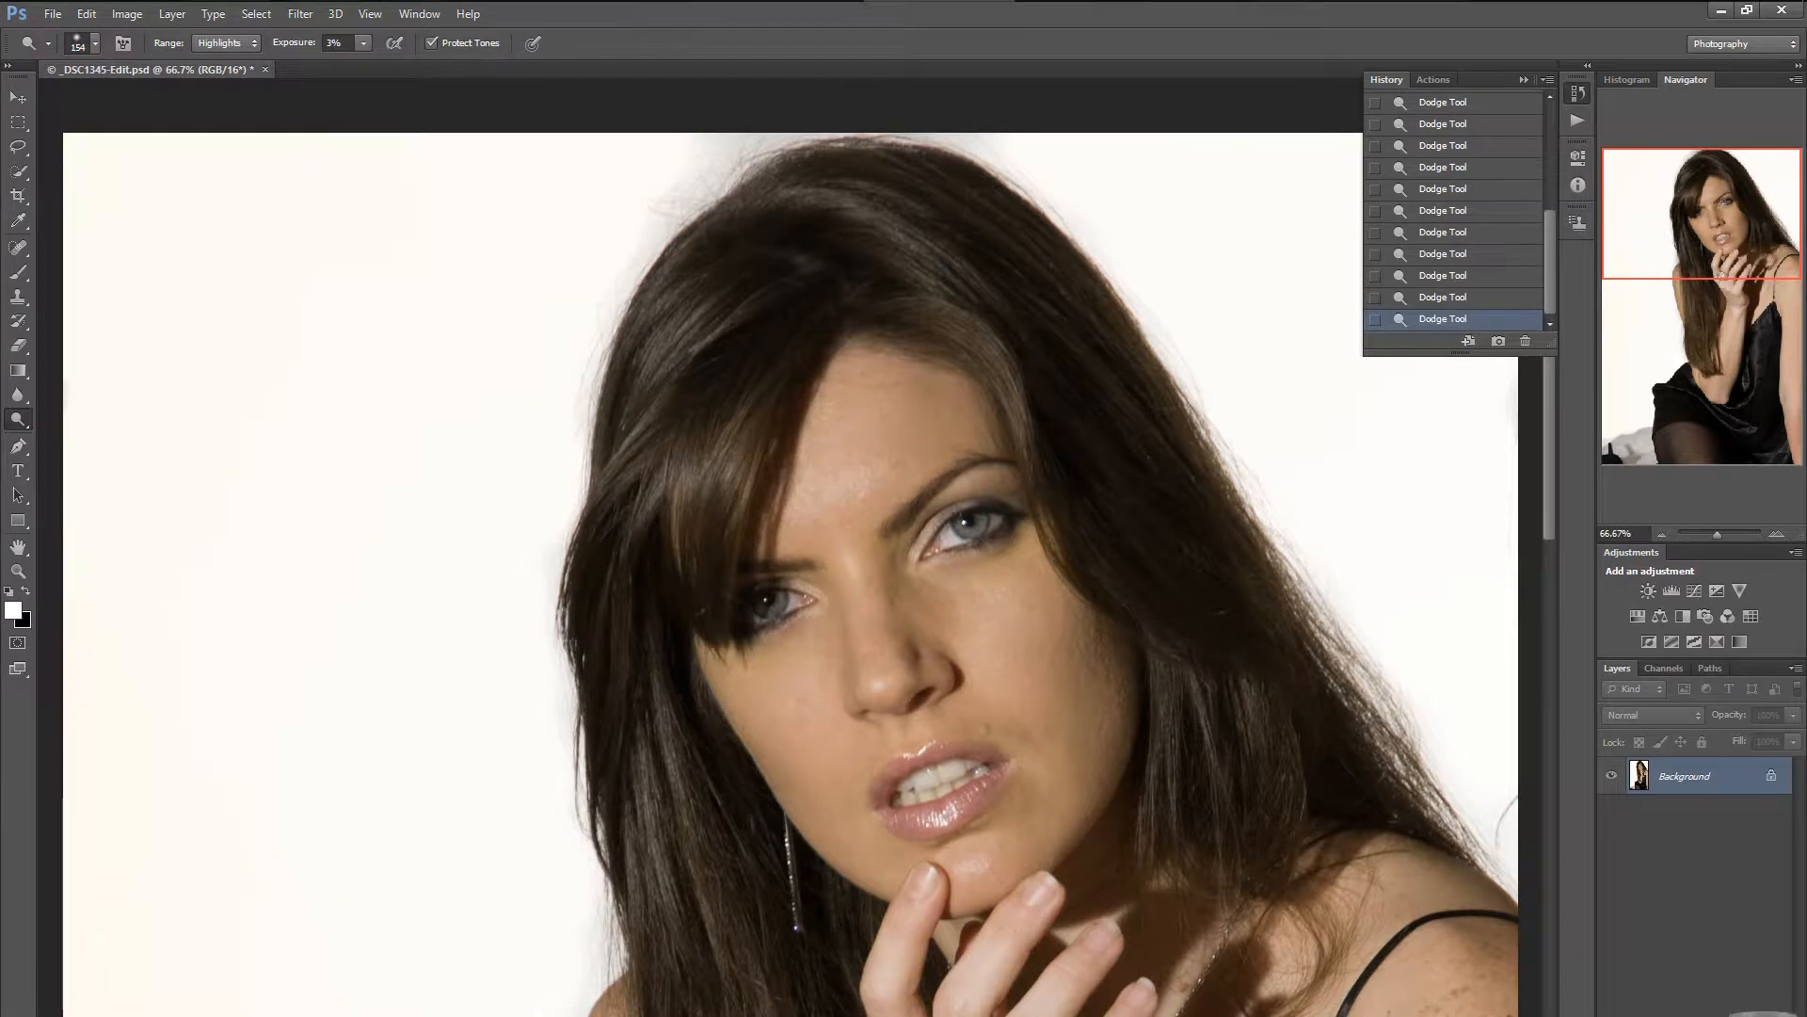
scroll(791, 574, "right", 5)
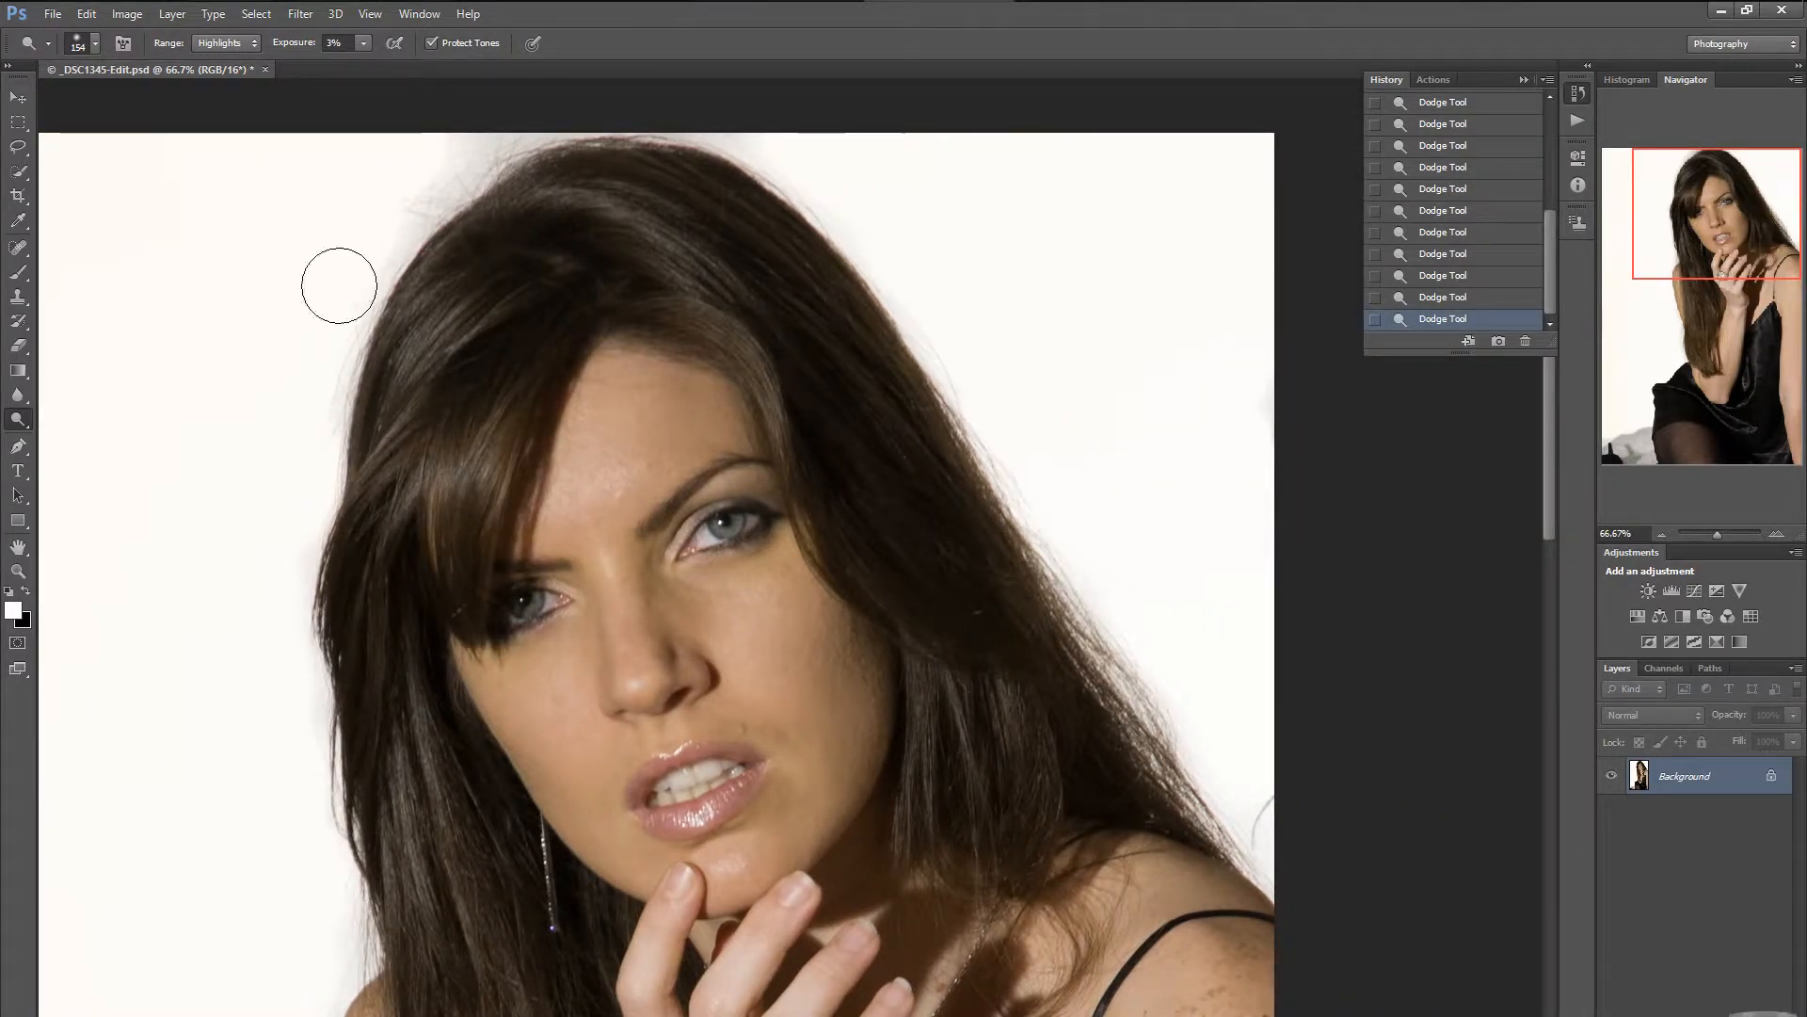
mouse_move(404, 124)
left_mouse_down()
mouse_move(511, 131)
mouse_move(447, 163)
mouse_move(522, 115)
mouse_move(477, 115)
mouse_move(421, 163)
mouse_move(403, 222)
mouse_move(472, 149)
mouse_move(359, 246)
mouse_move(449, 167)
left_mouse_up()
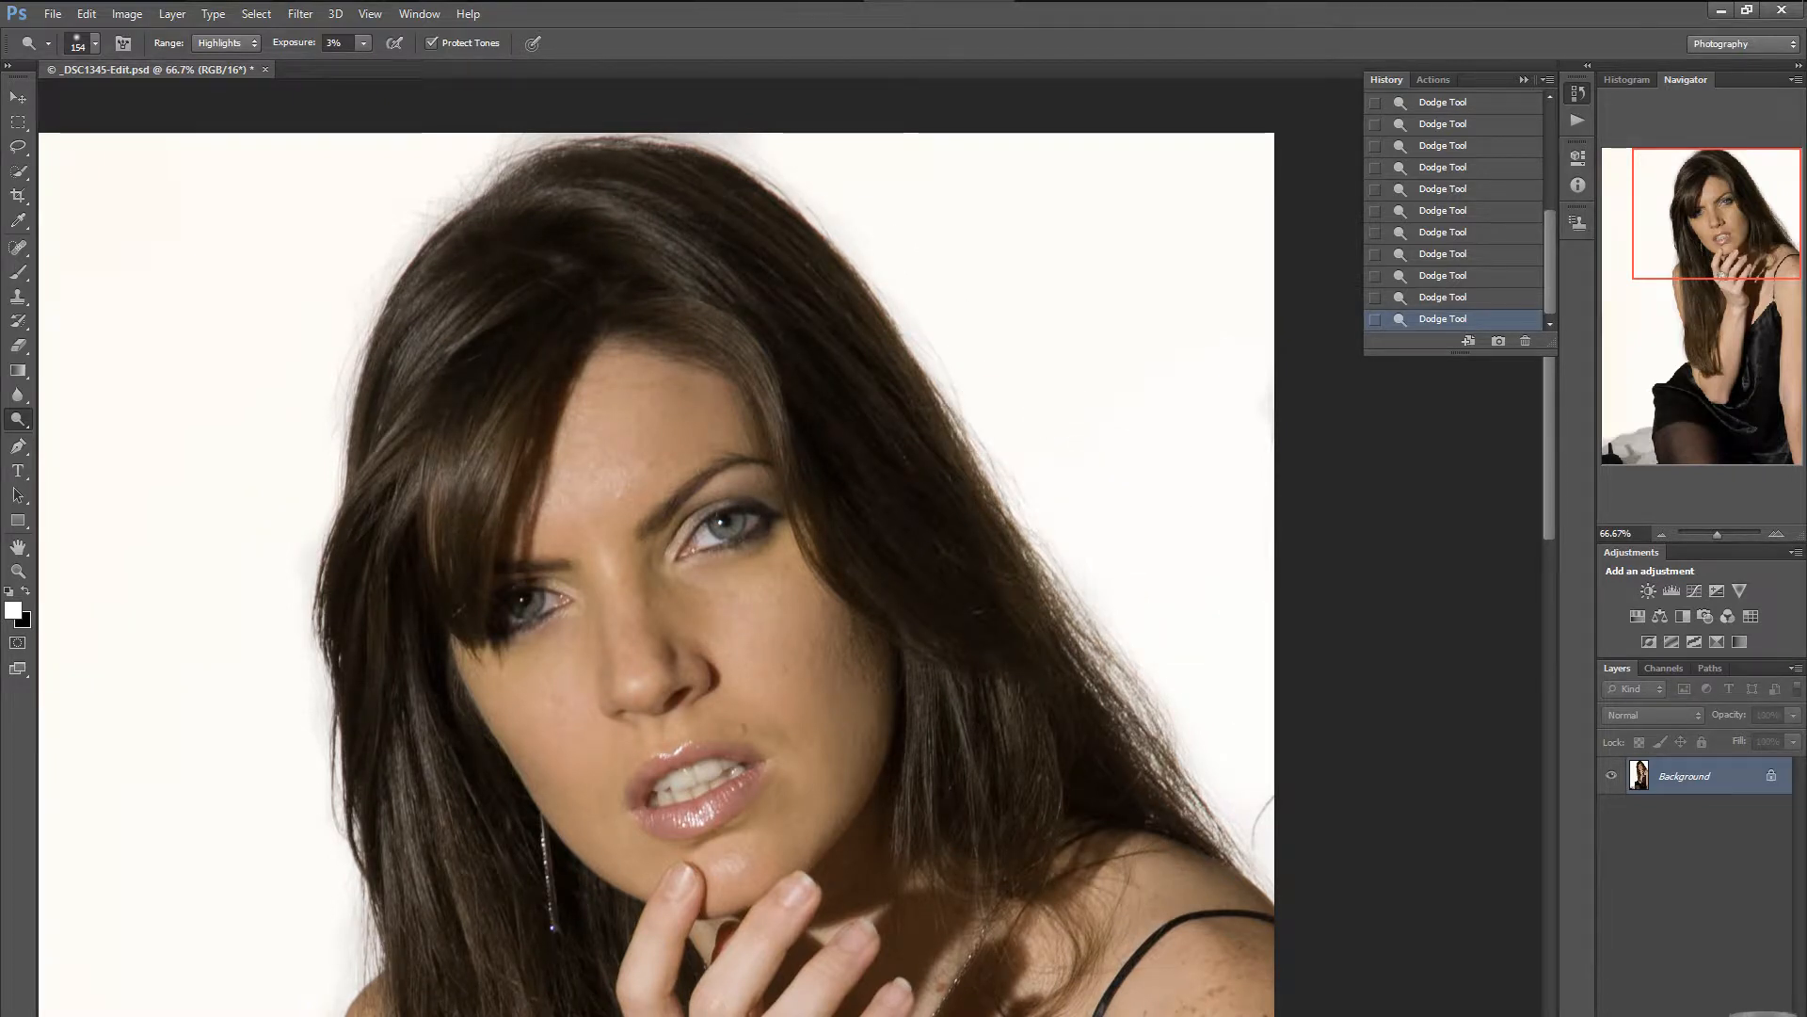
Set the Dodge exposure to 100% and try to dodge away the stray hair at the image's right edge above the shoulder.
left_click_drag(1083, 1016, 1220, 1015)
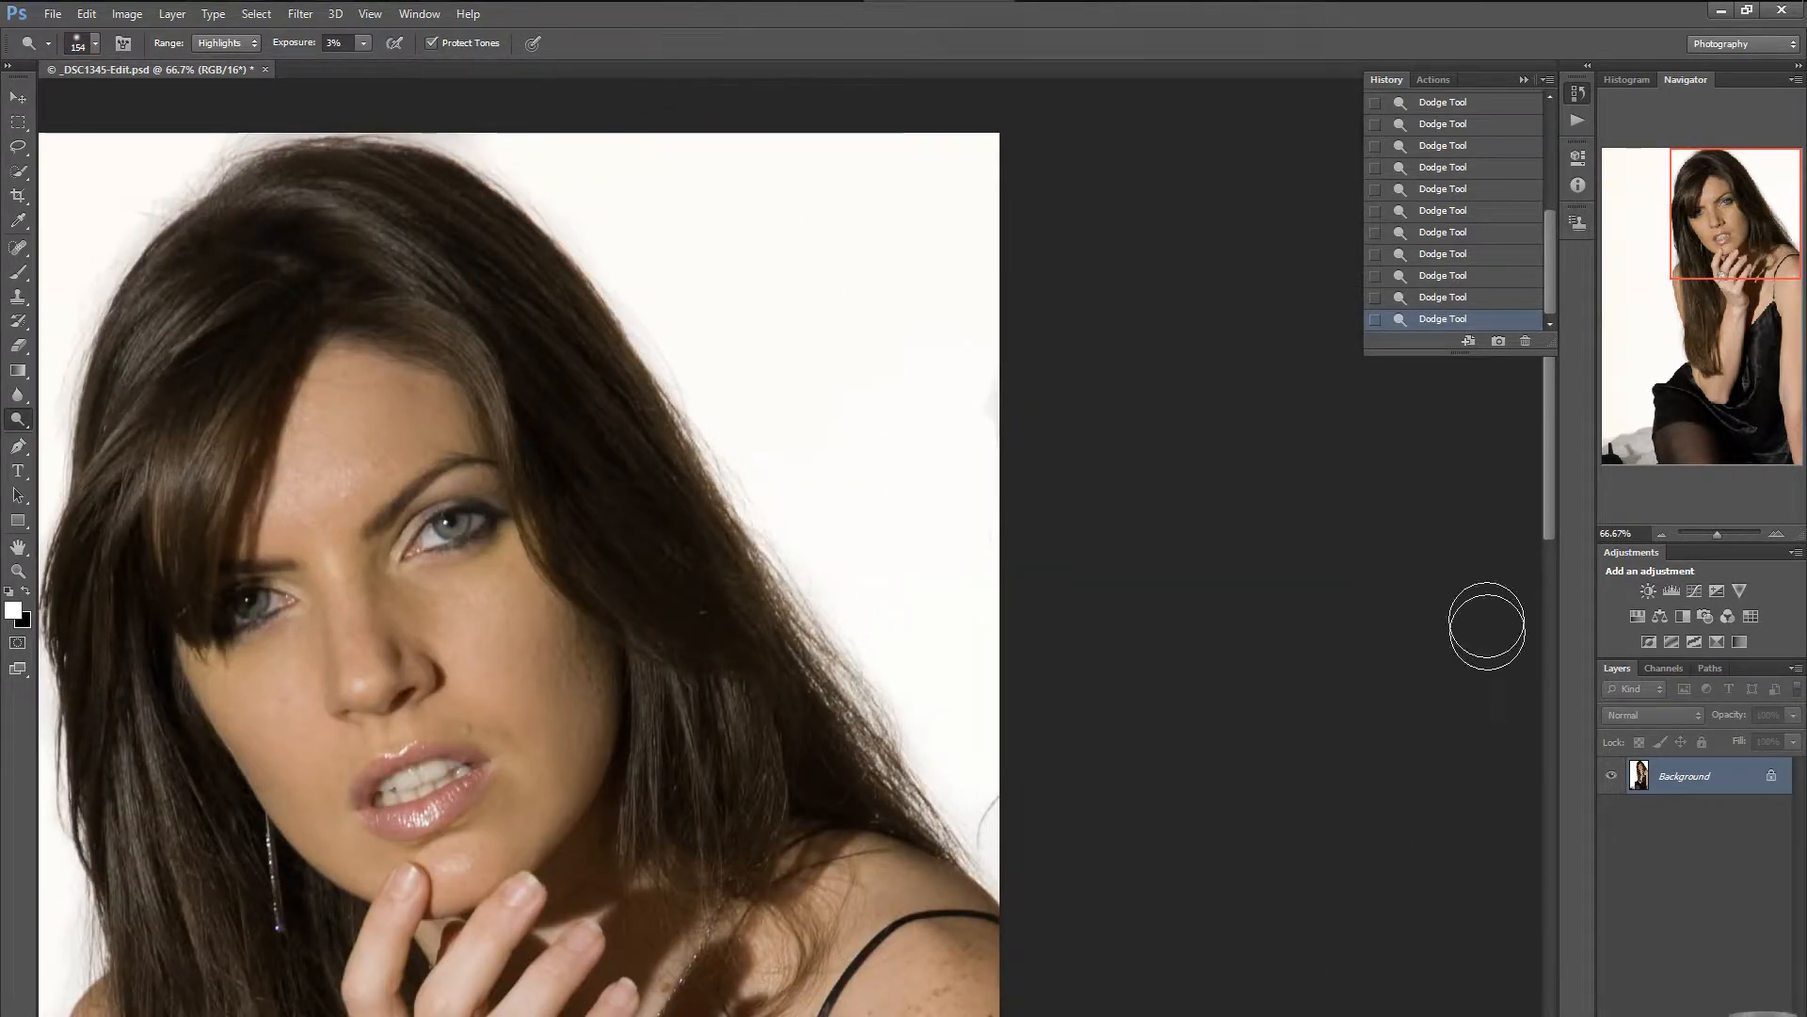
scroll(1554, 486, "down", 3)
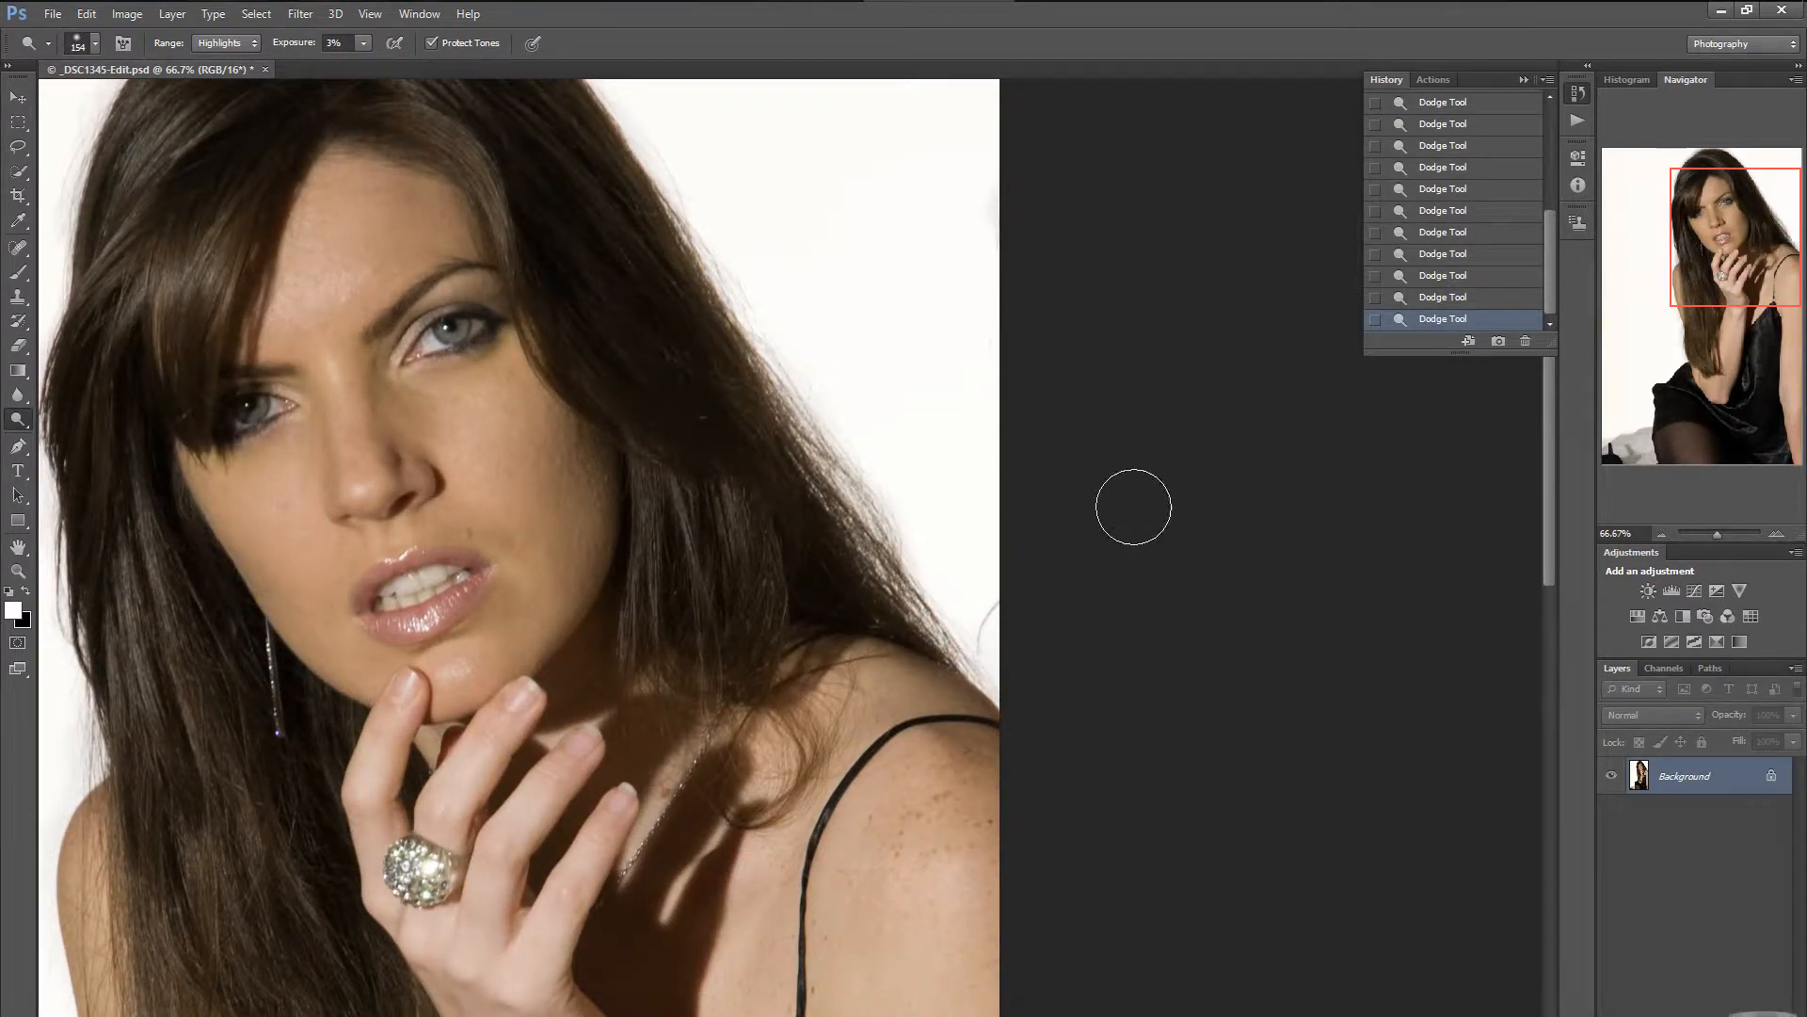
left_click(371, 42)
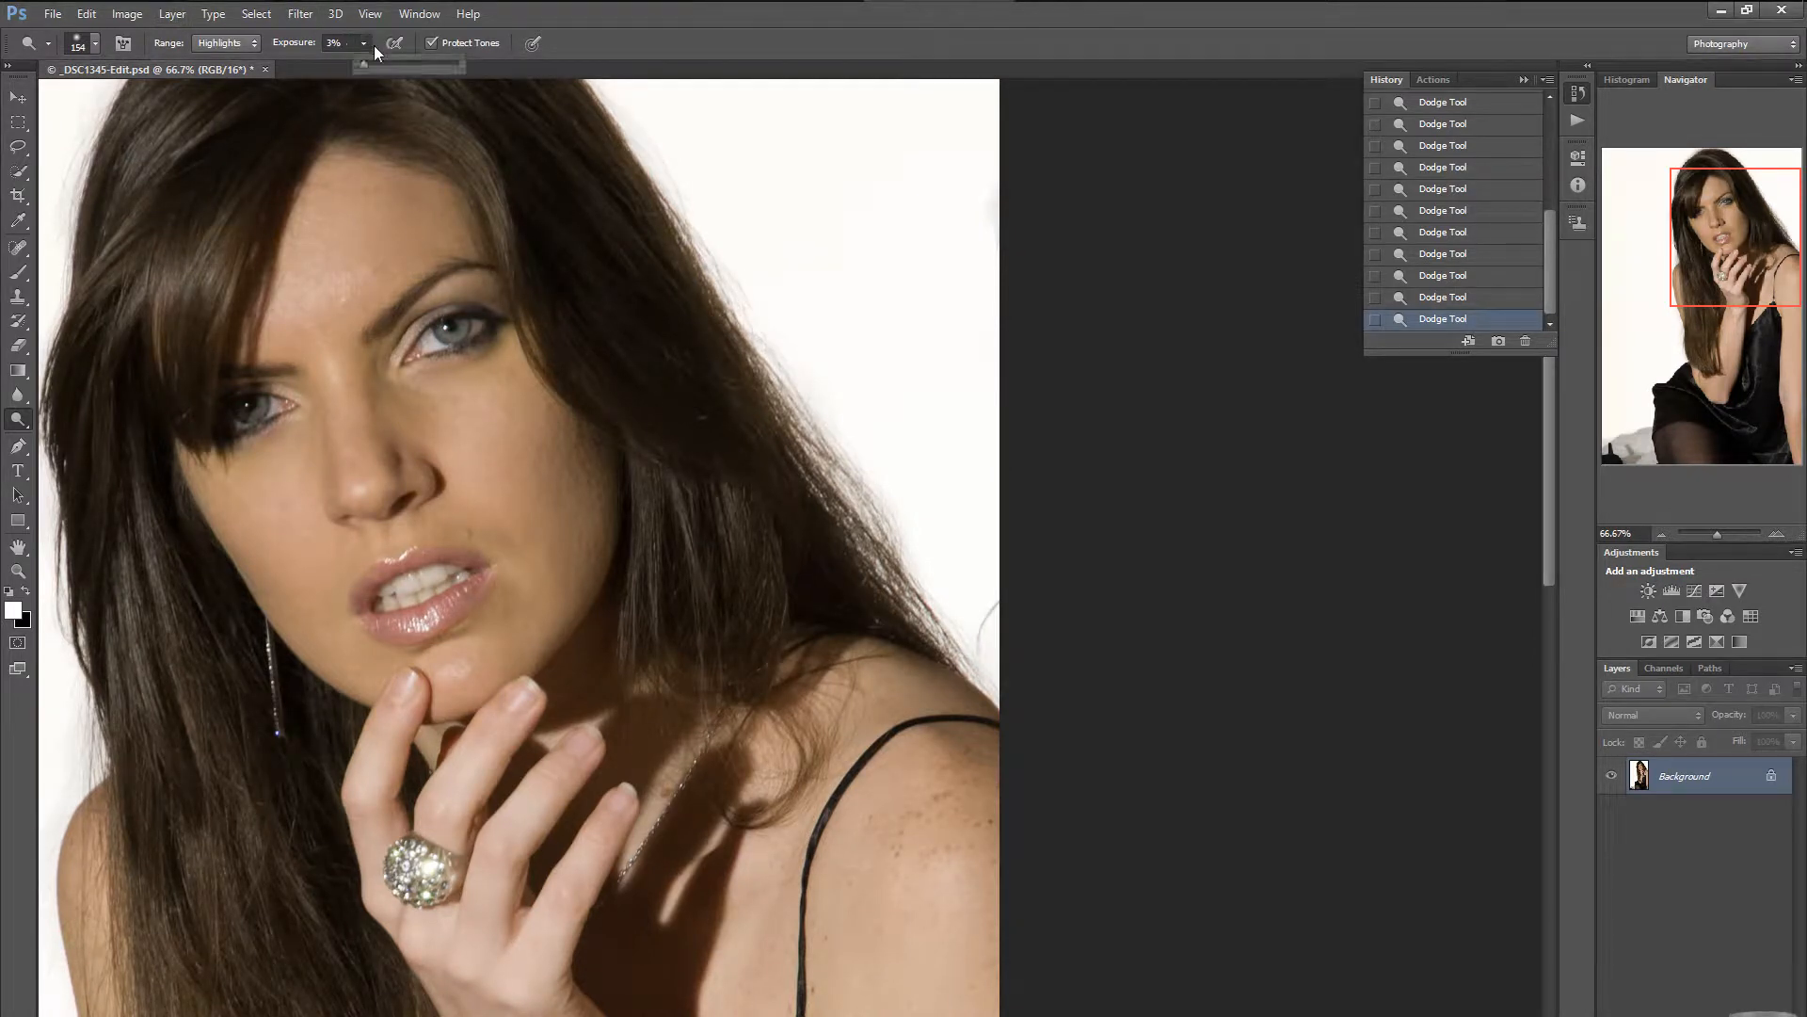
left_click(455, 63)
left_click_drag(990, 608, 977, 625)
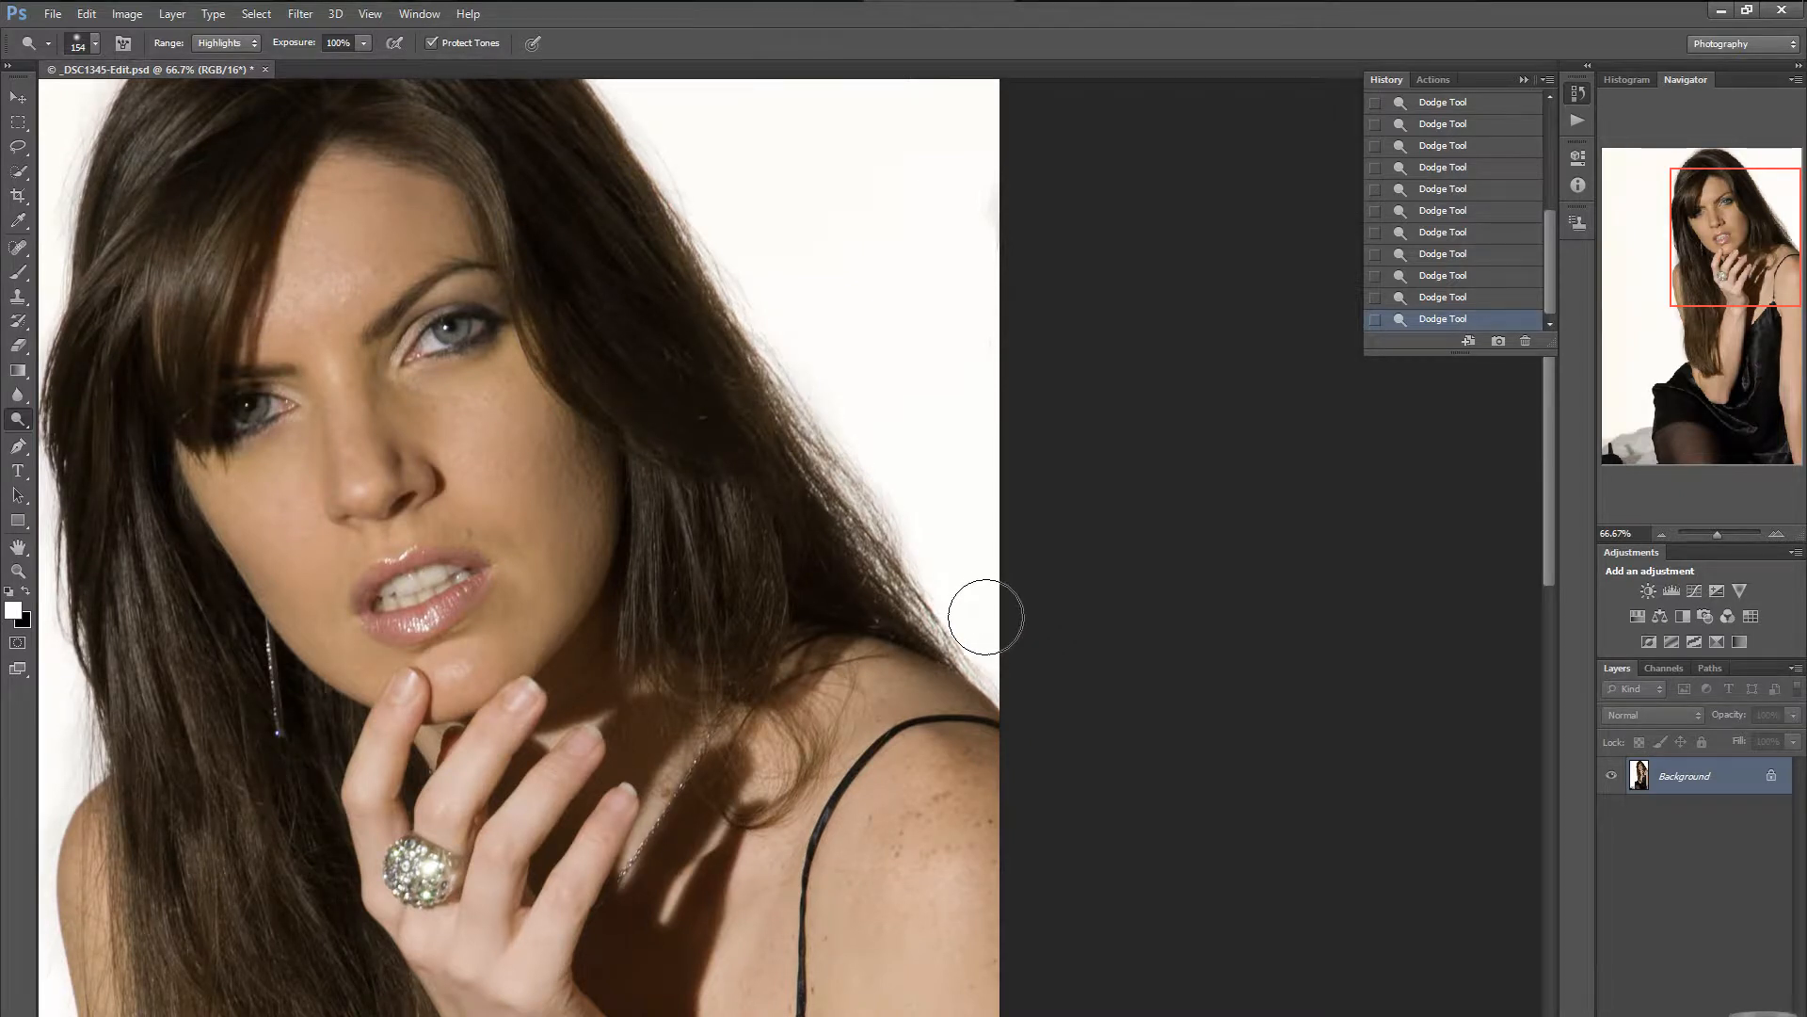
Step back through the History to revert the Dodge strokes over the stray hair above the shoulder.
left_click(1443, 298)
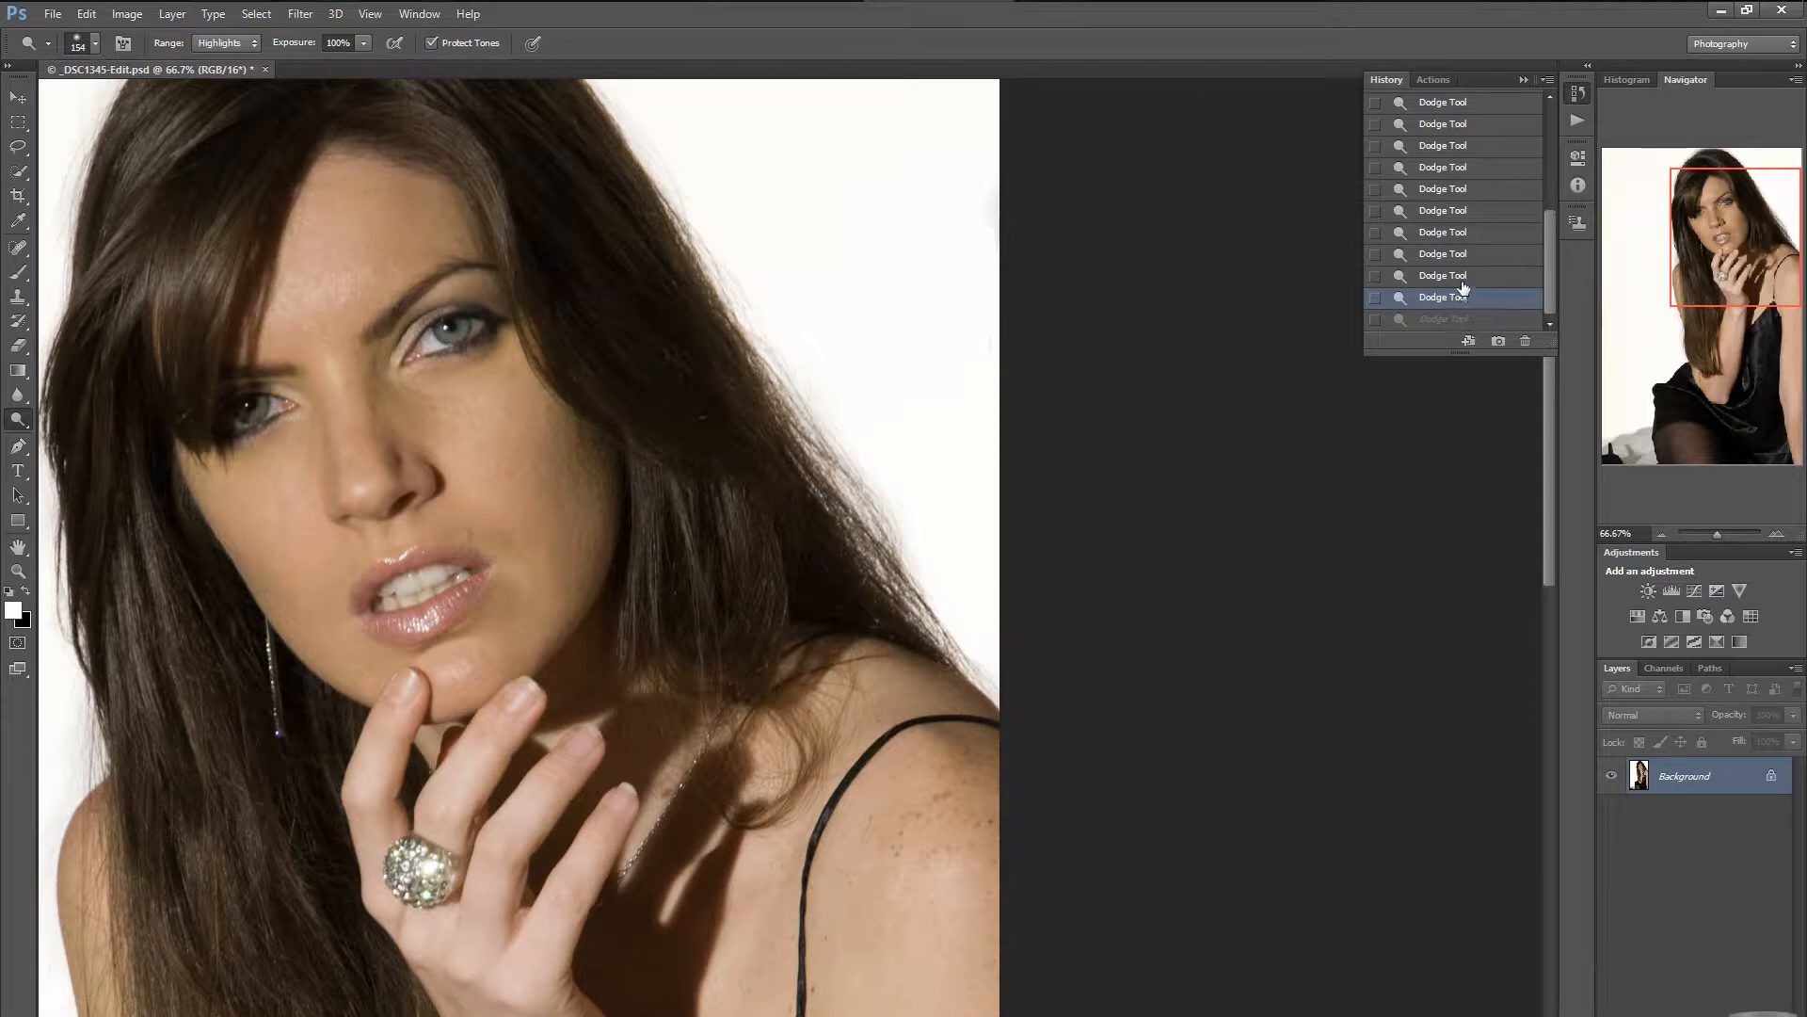
left_click(1462, 278)
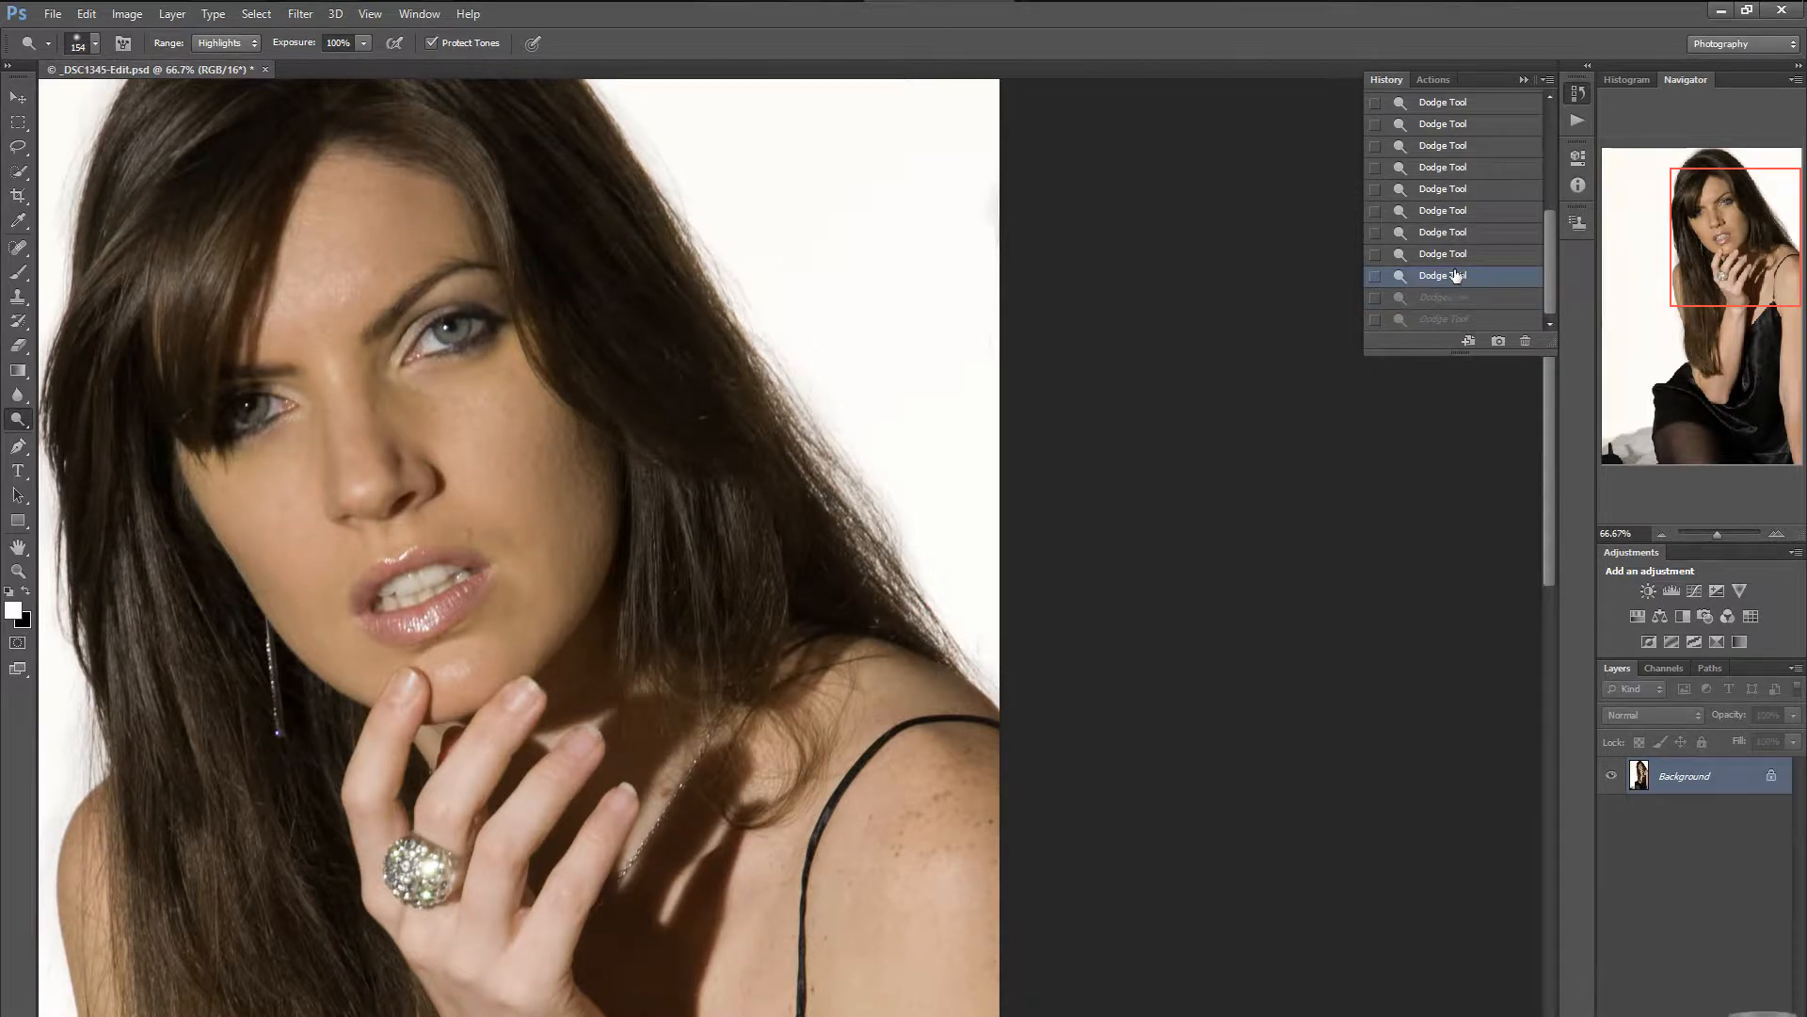
left_click(1455, 261)
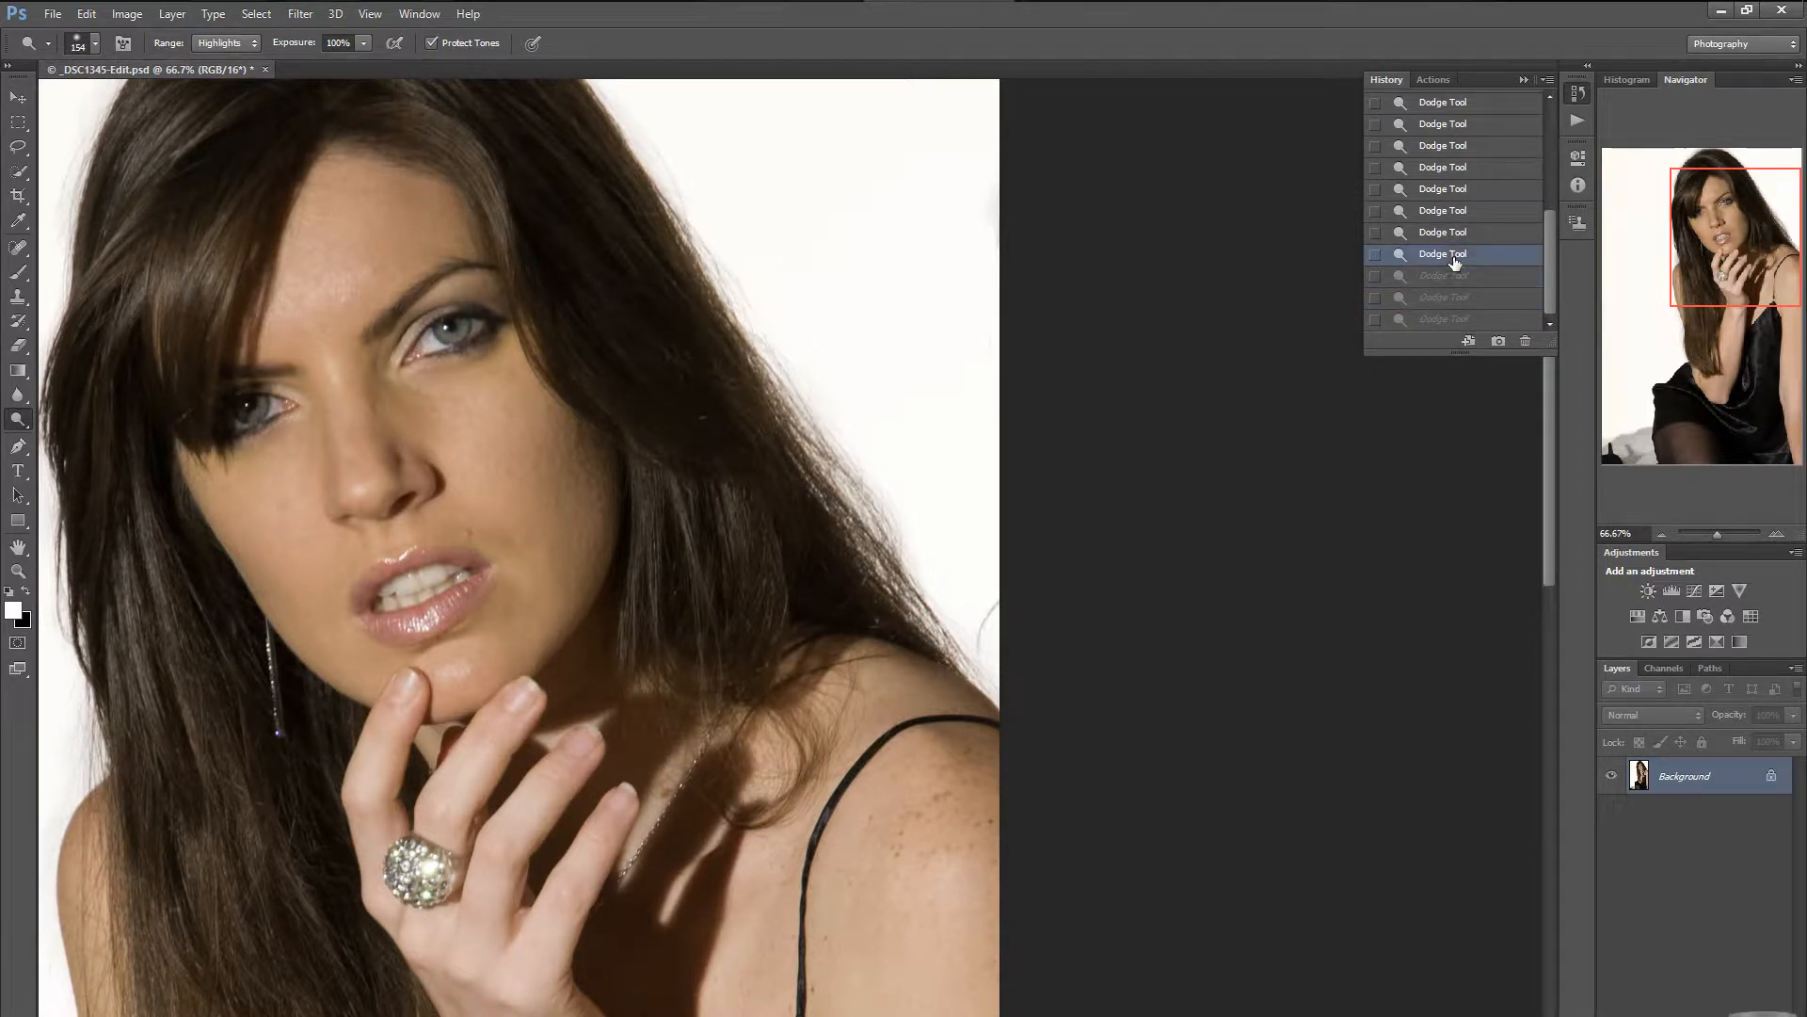
Reduce the Dodge brush size to 74 px and dodge away the stray hair above the shoulder at the image's right edge.
right_click(1009, 506)
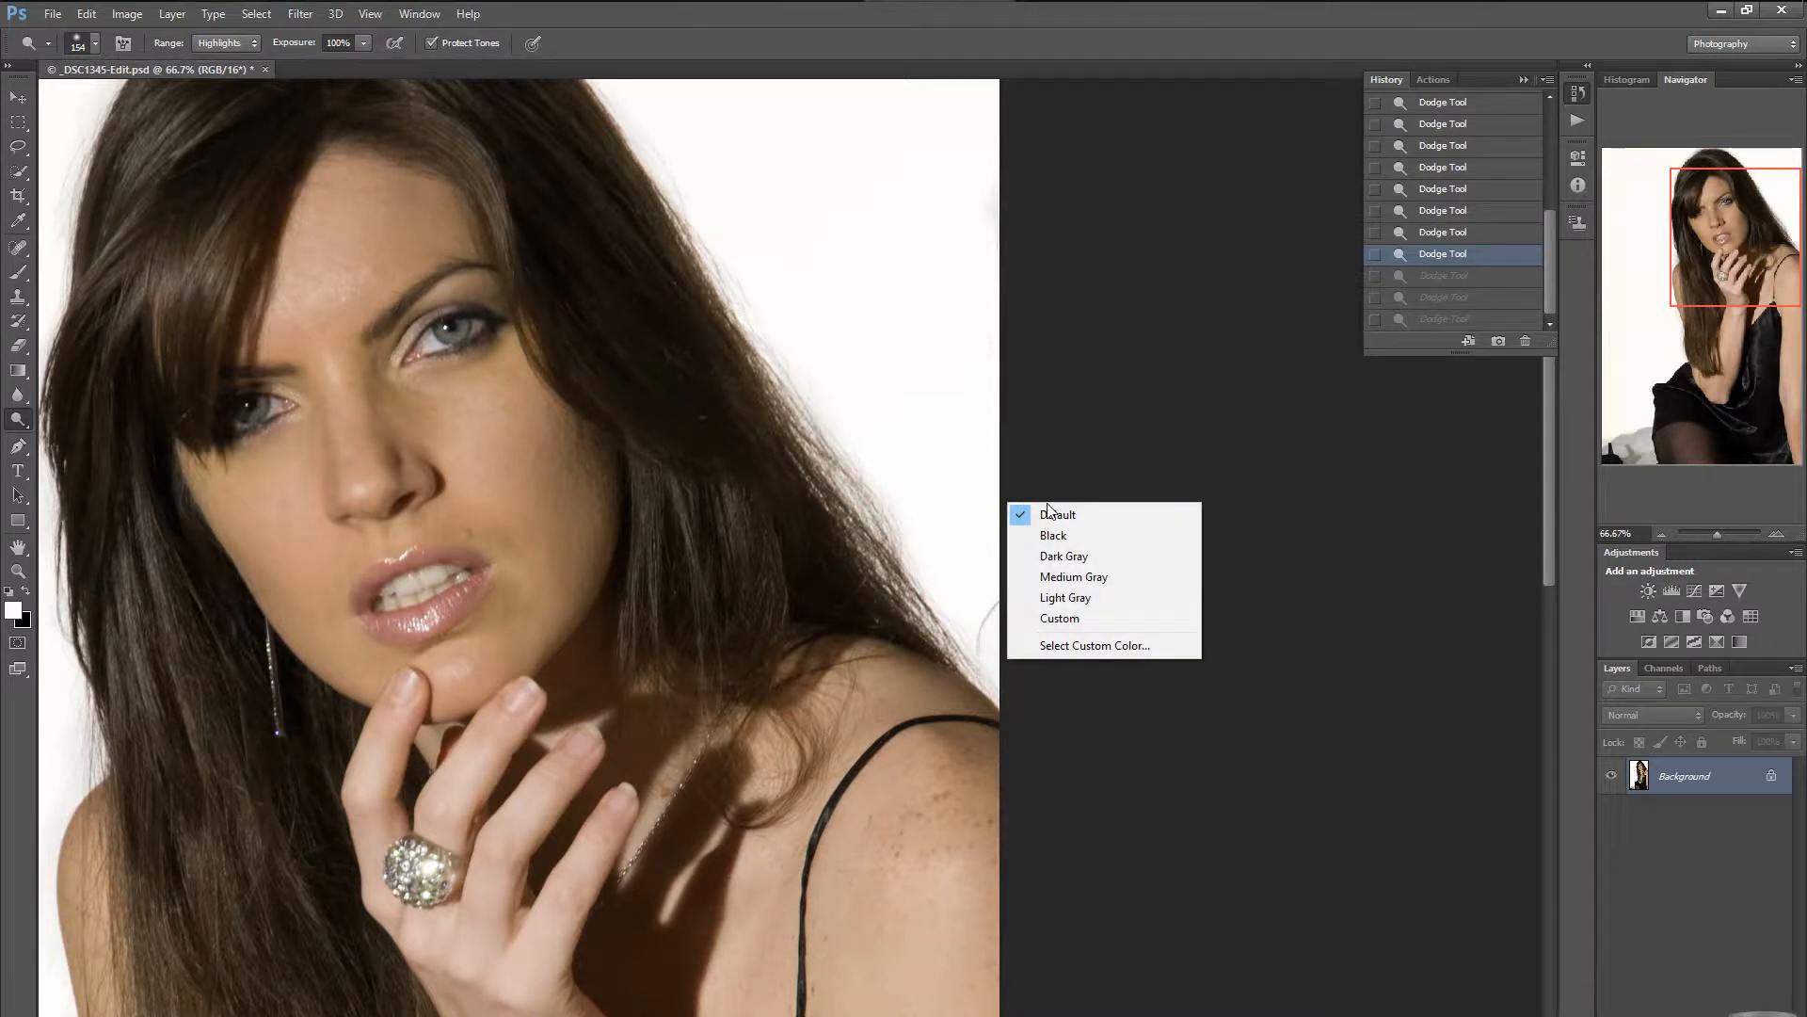
right_click(937, 518)
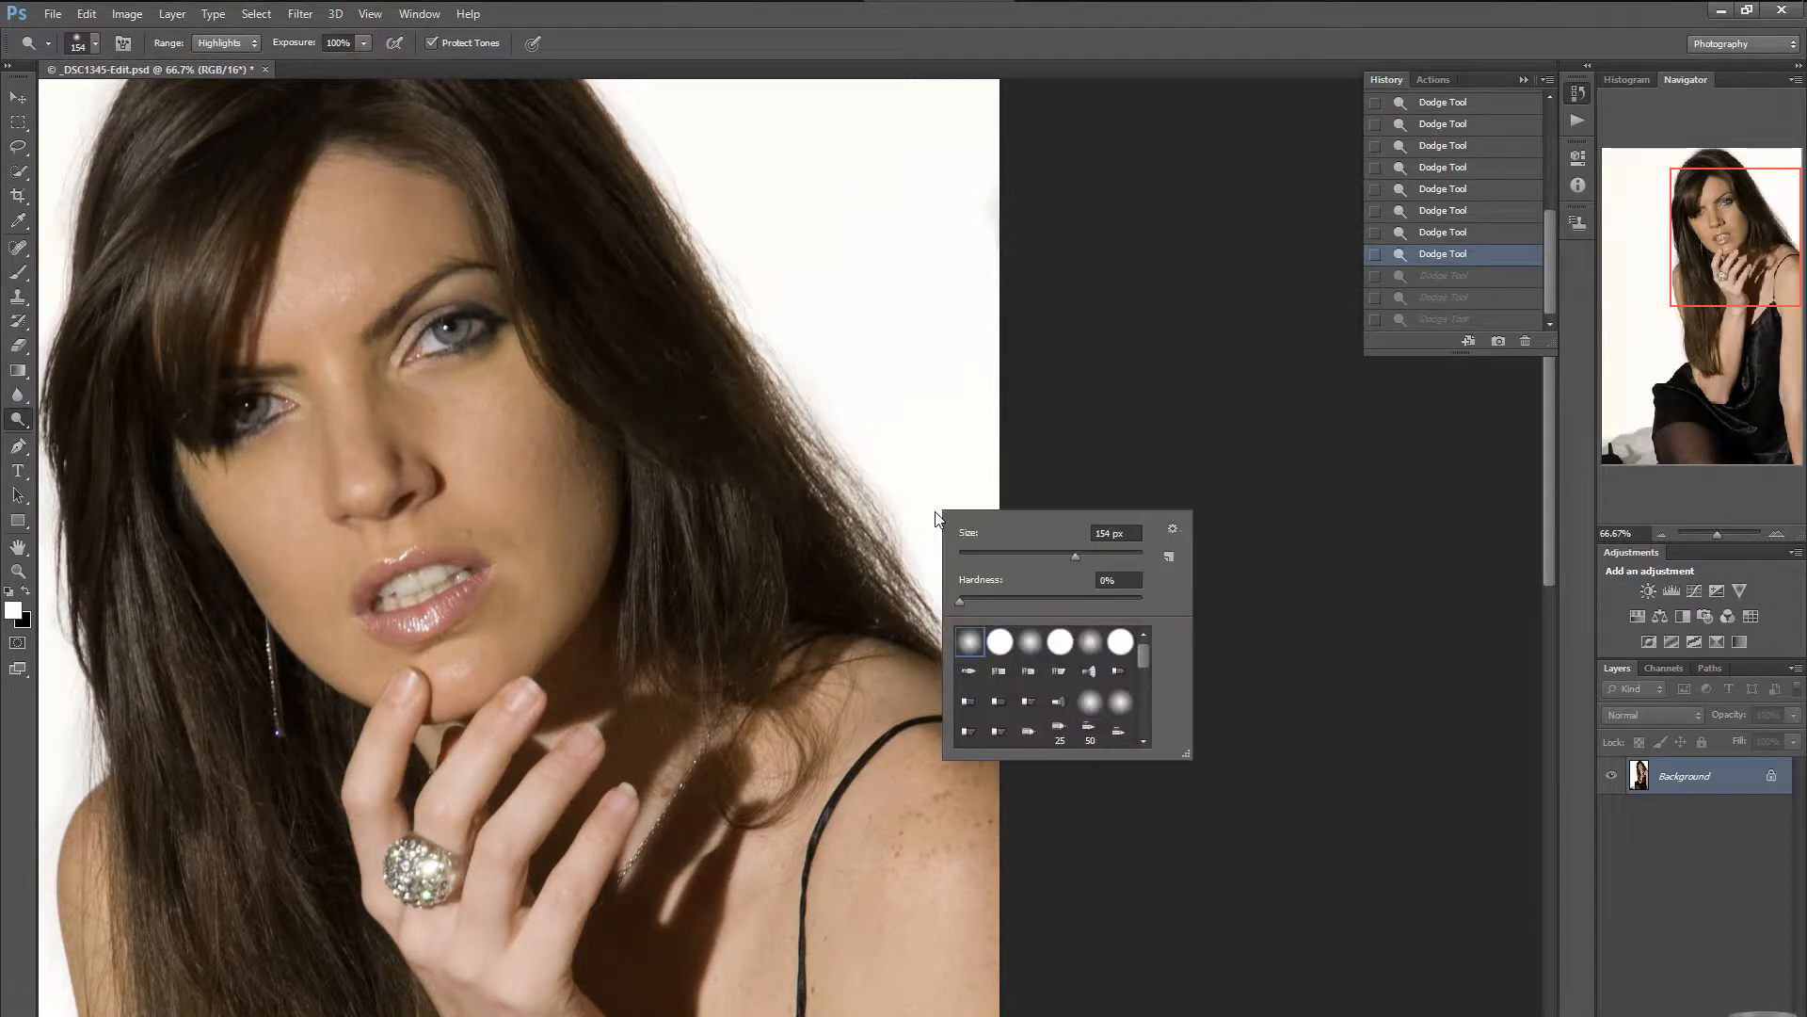
left_click(1027, 553)
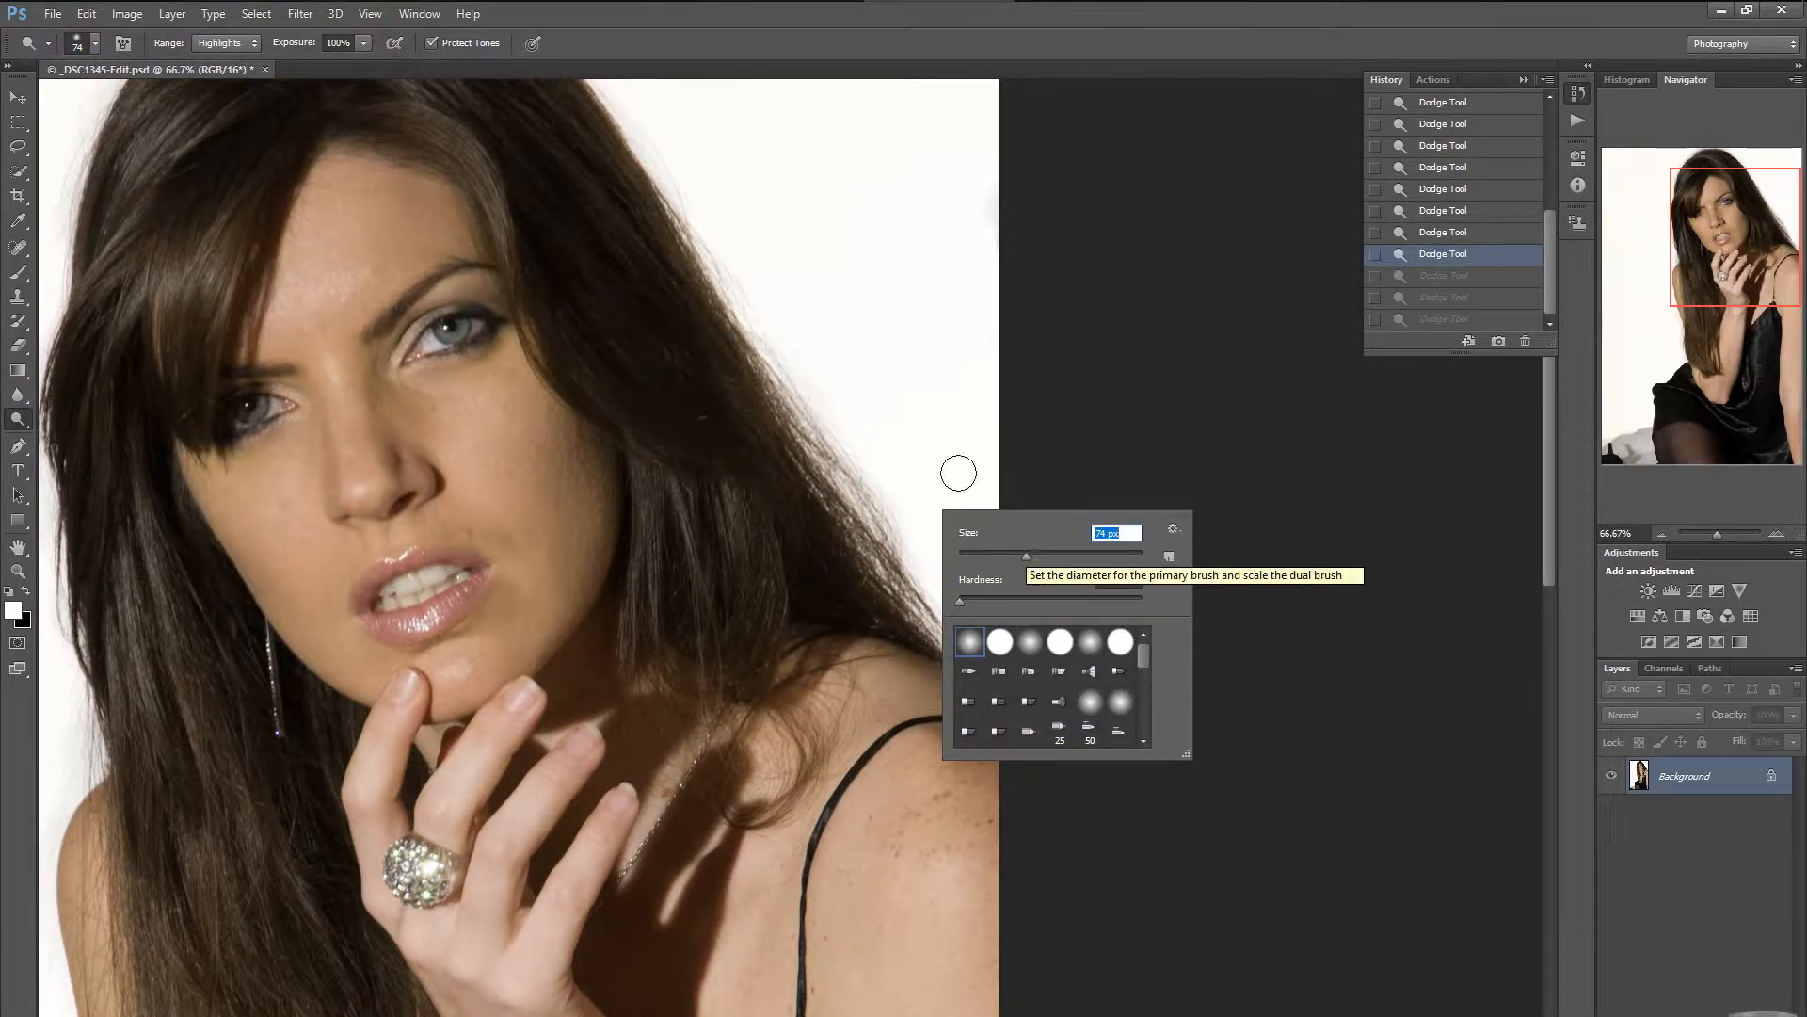
left_click(932, 458)
left_click(932, 459)
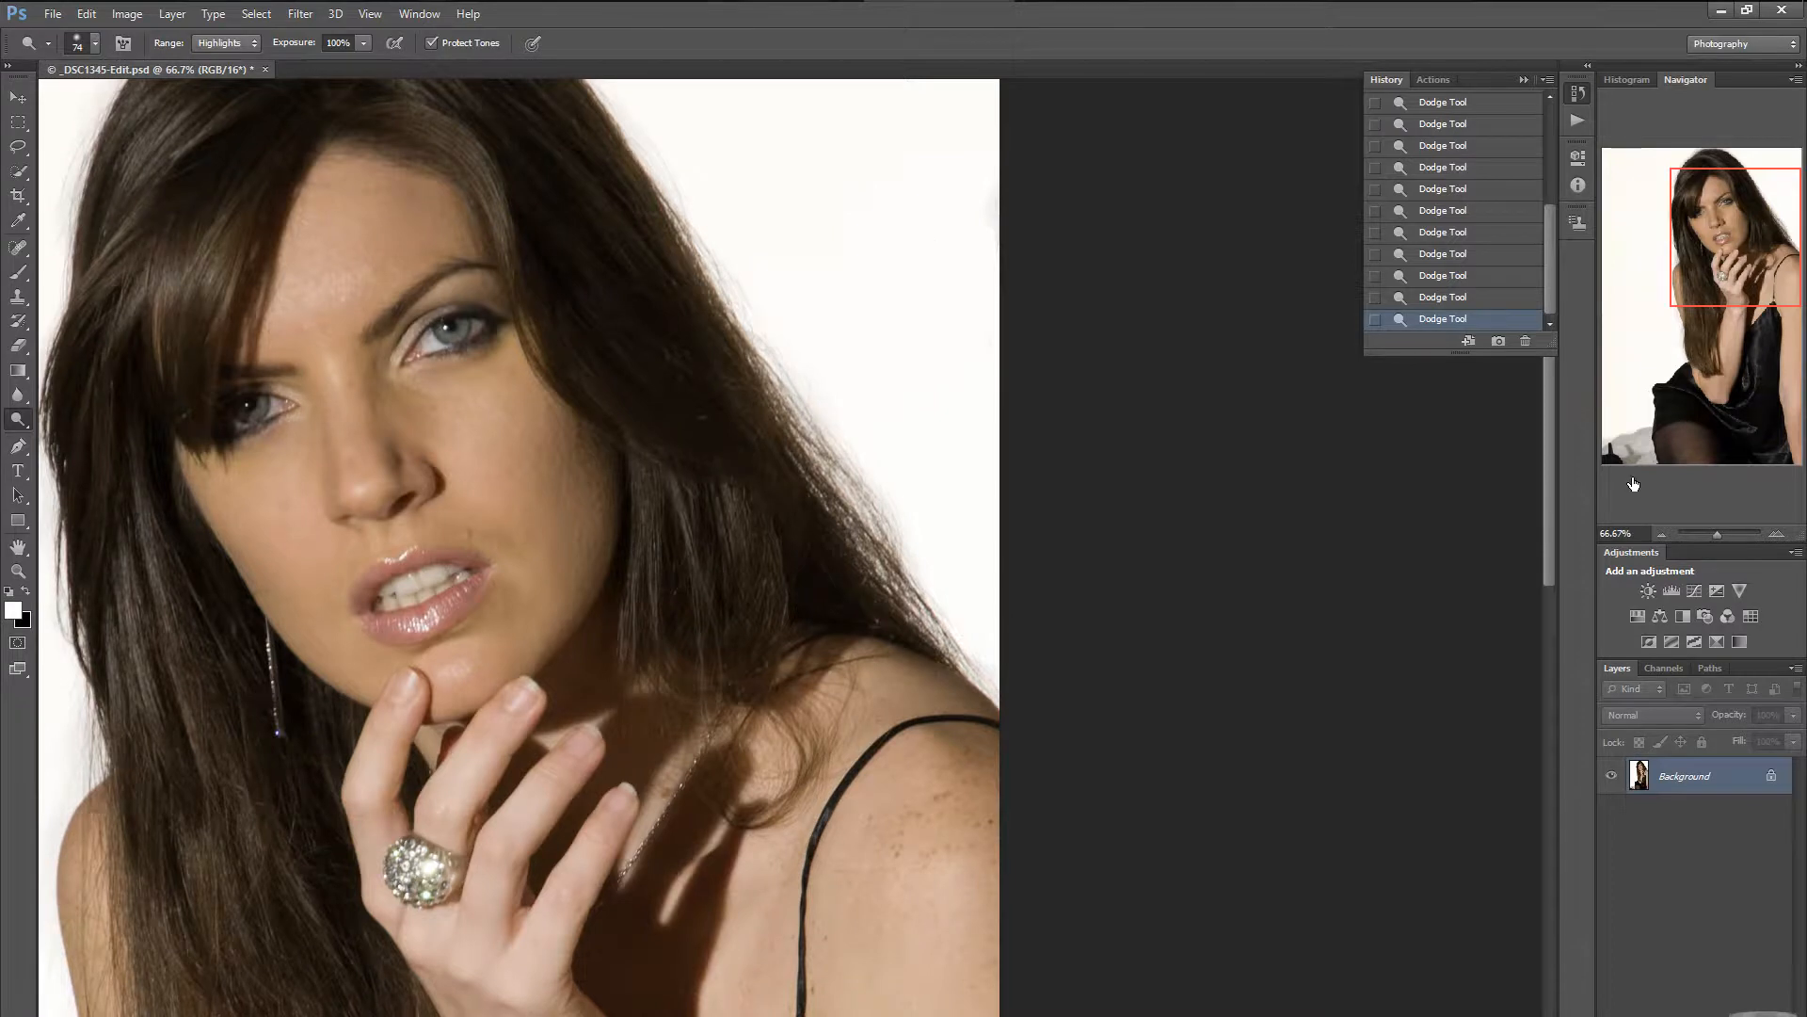
Examine the whole portrait and then a close view of the hair edges for uneven areas in the white background.
left_click(1662, 529)
left_click(1662, 529)
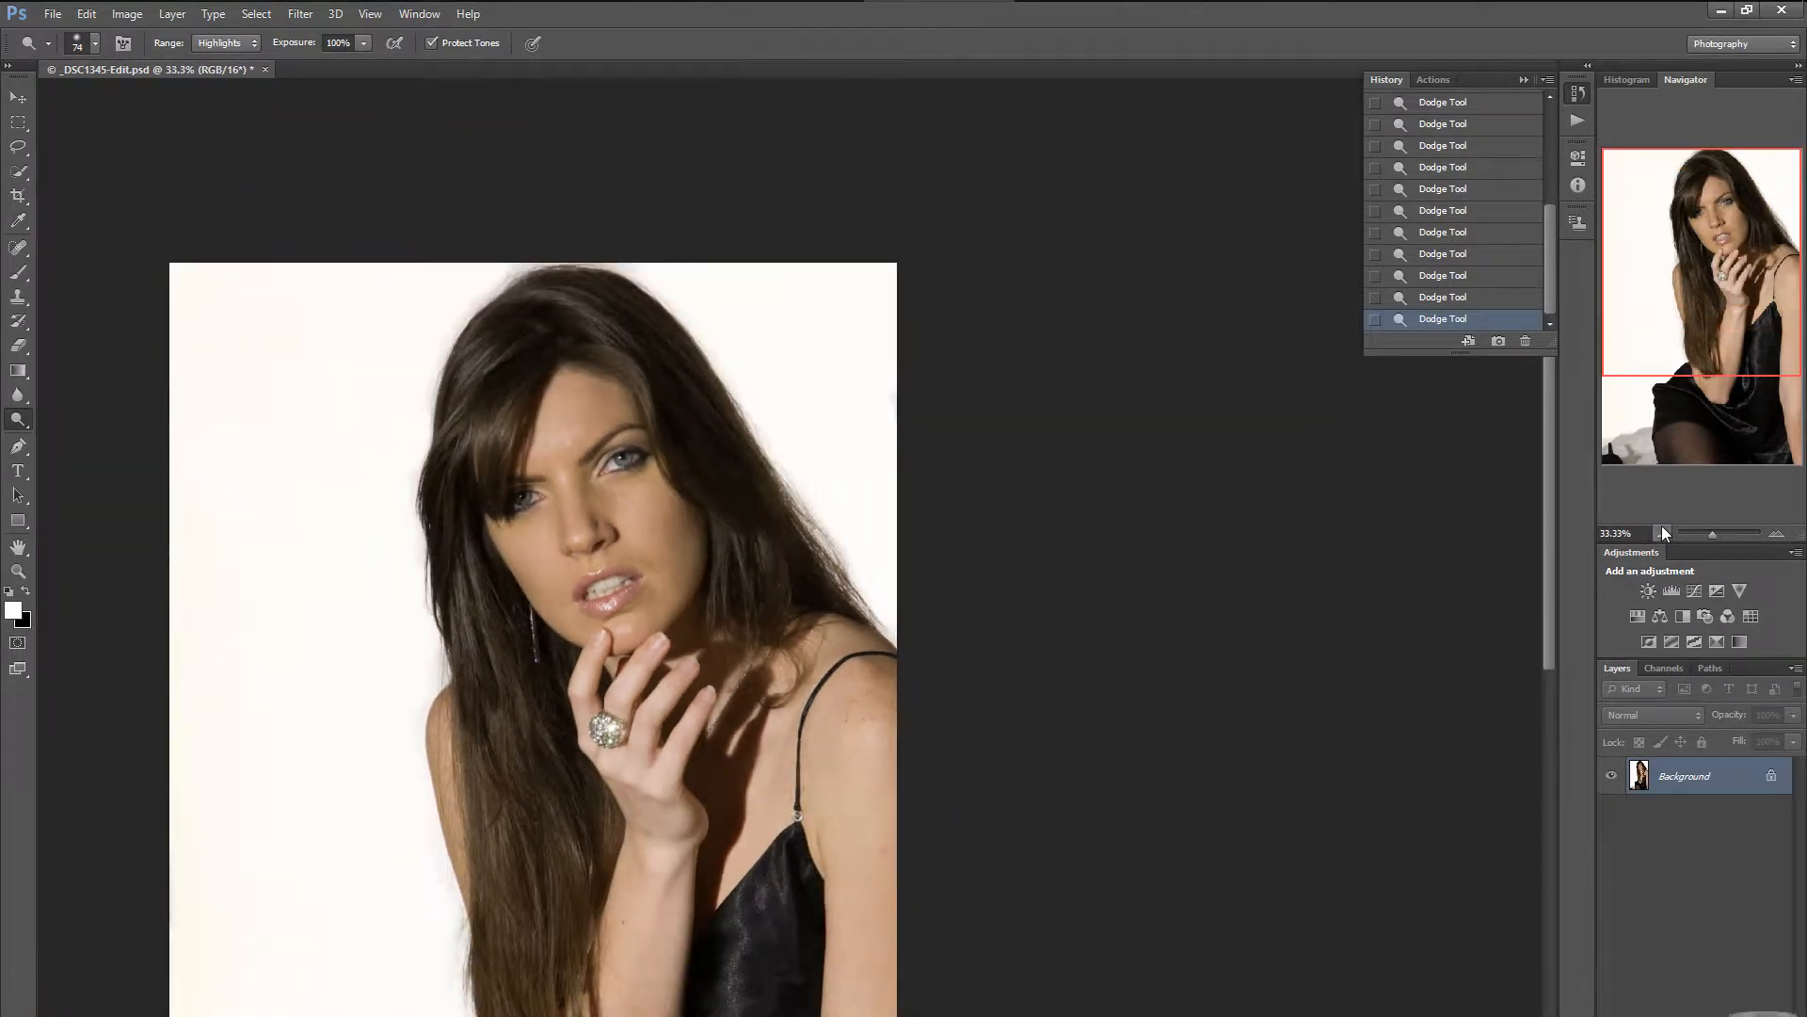
left_click(1663, 529)
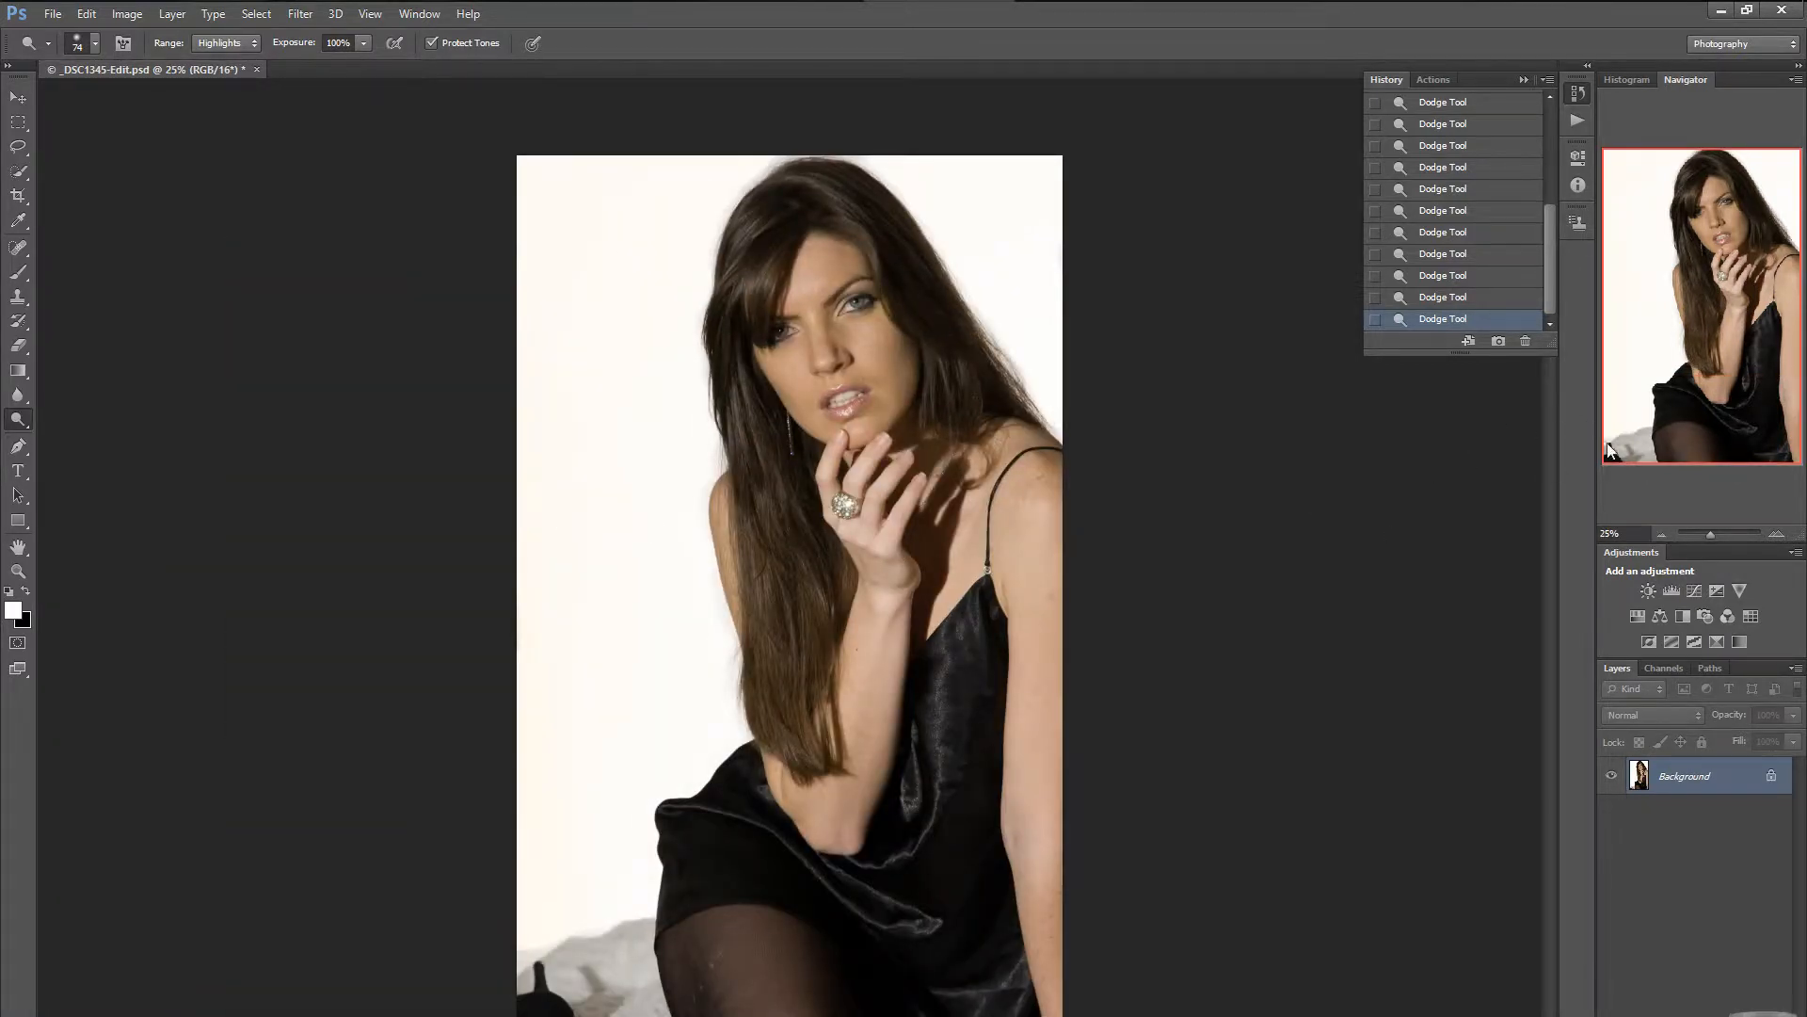
left_click(1786, 534)
left_click(1786, 535)
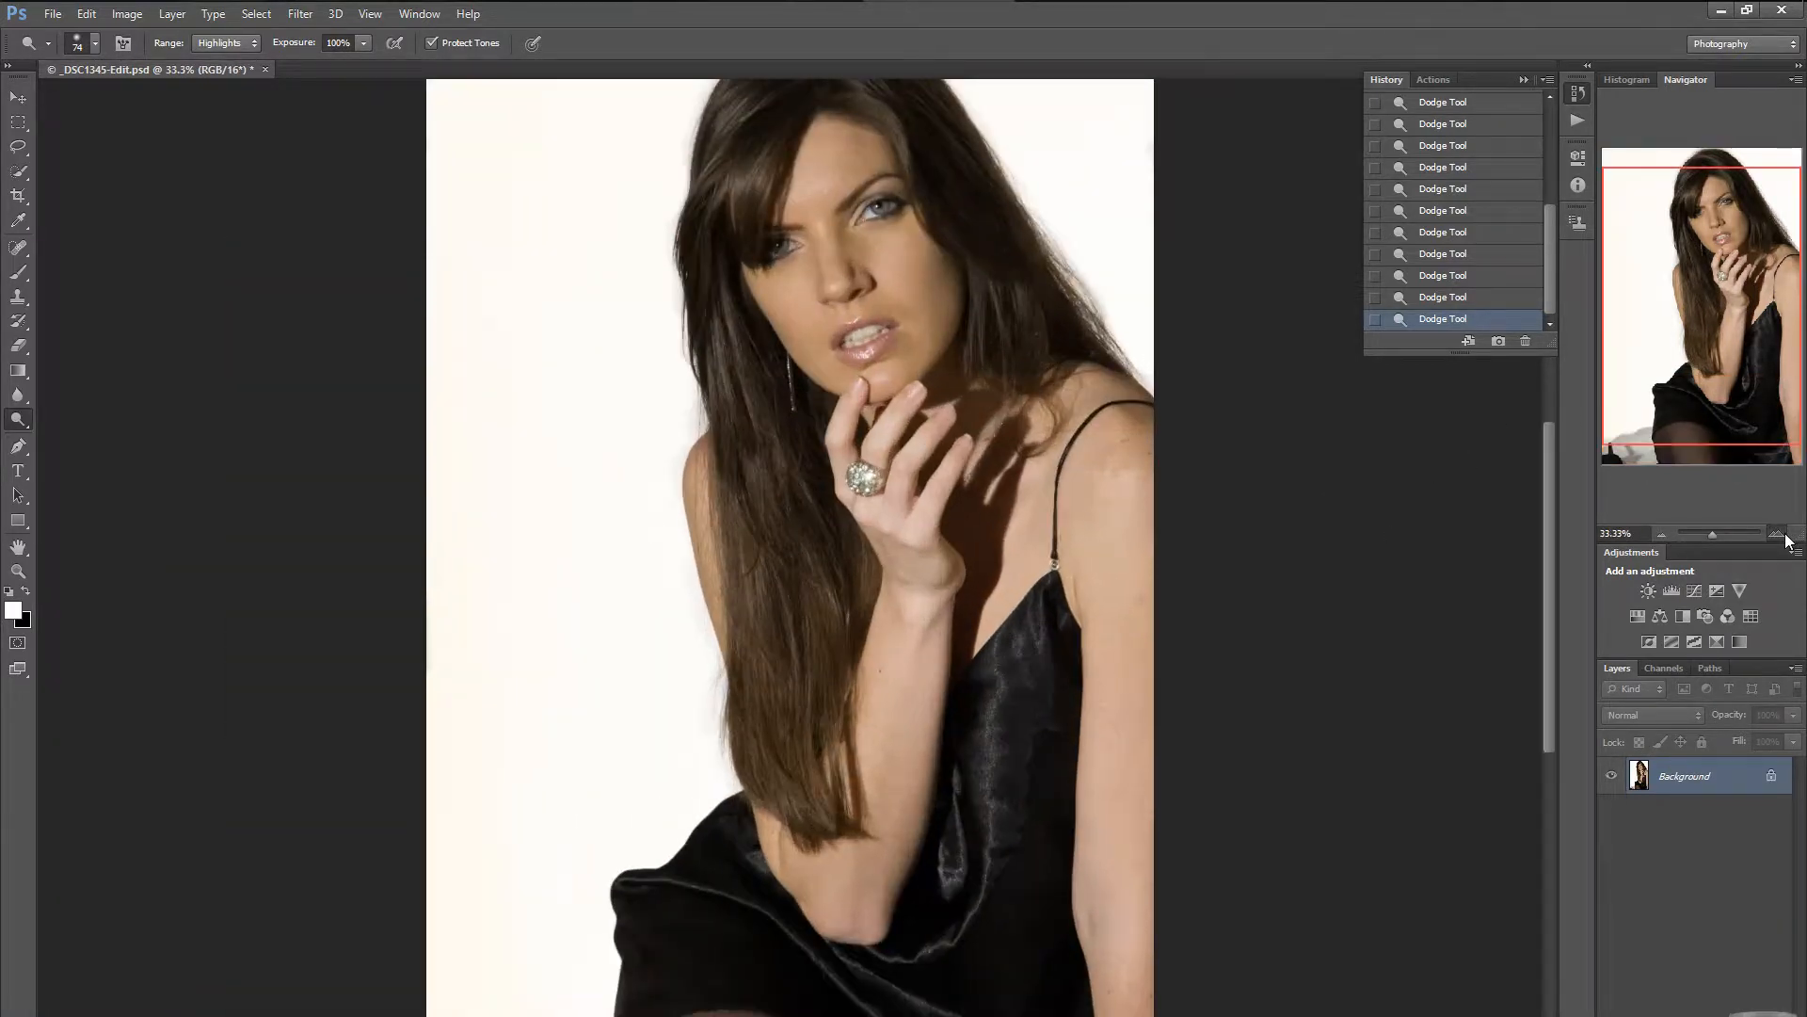
left_click(1786, 535)
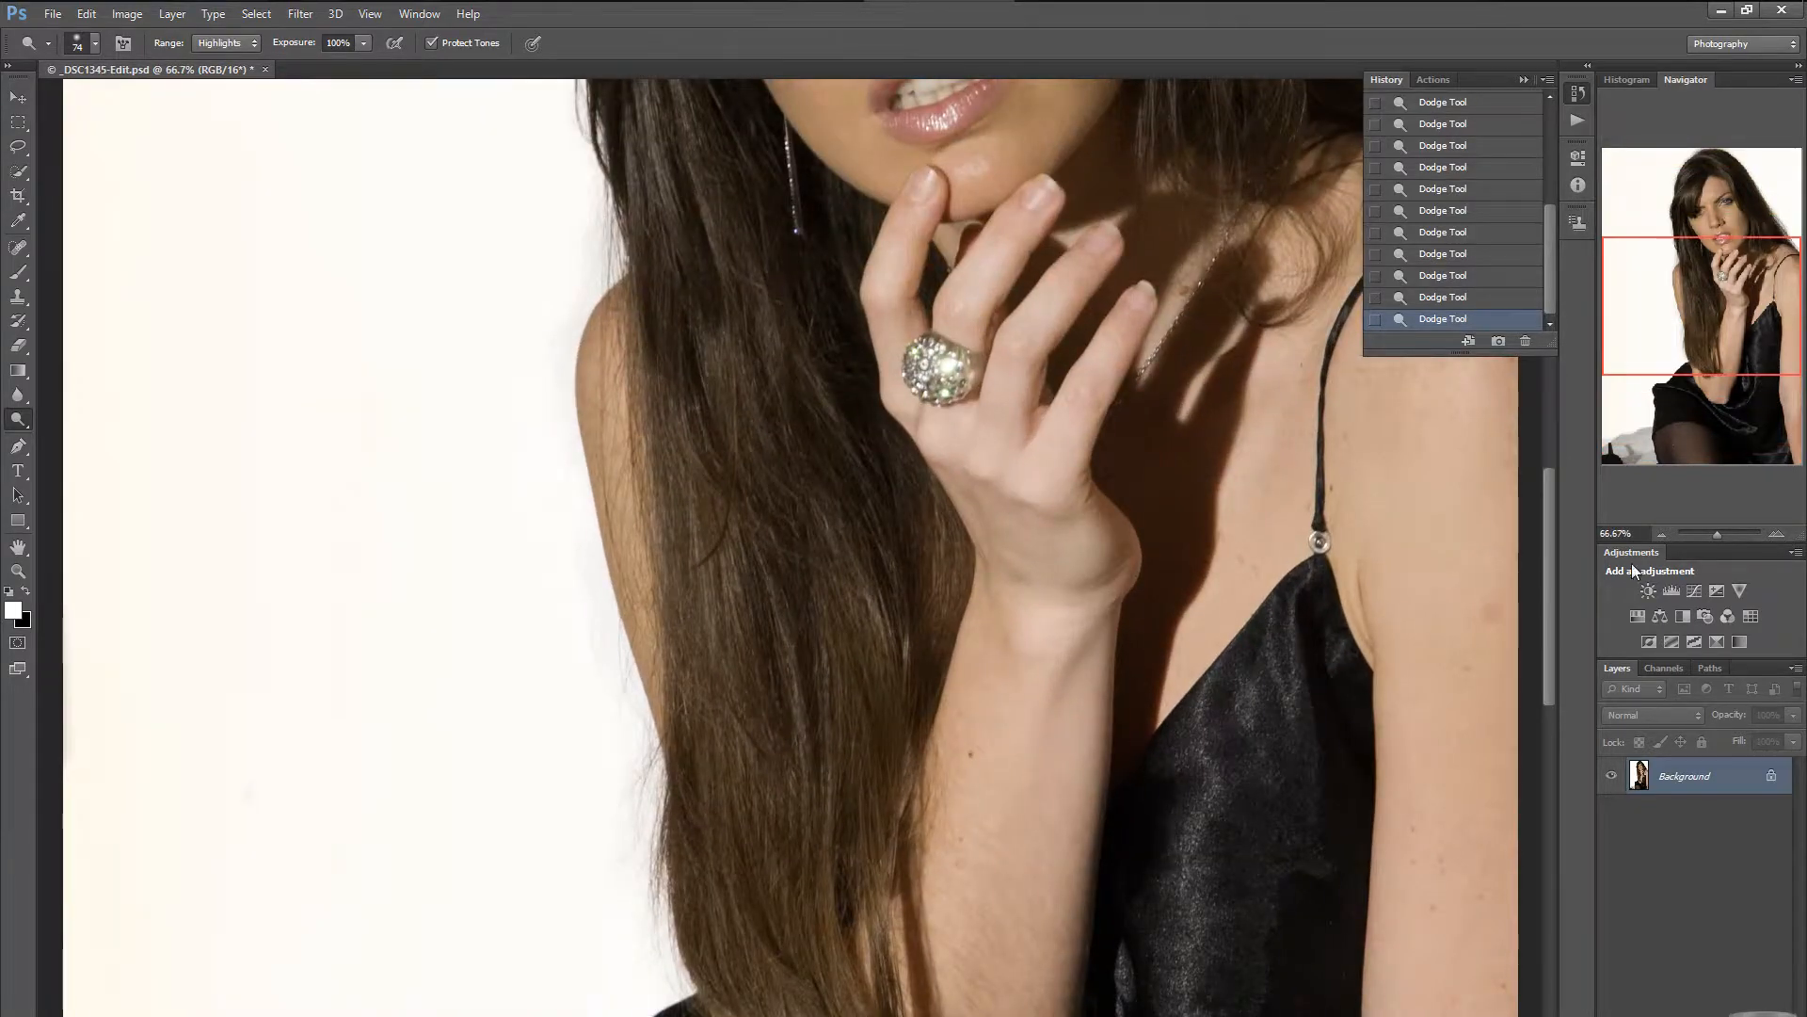
left_click_drag(1550, 545, 1558, 468)
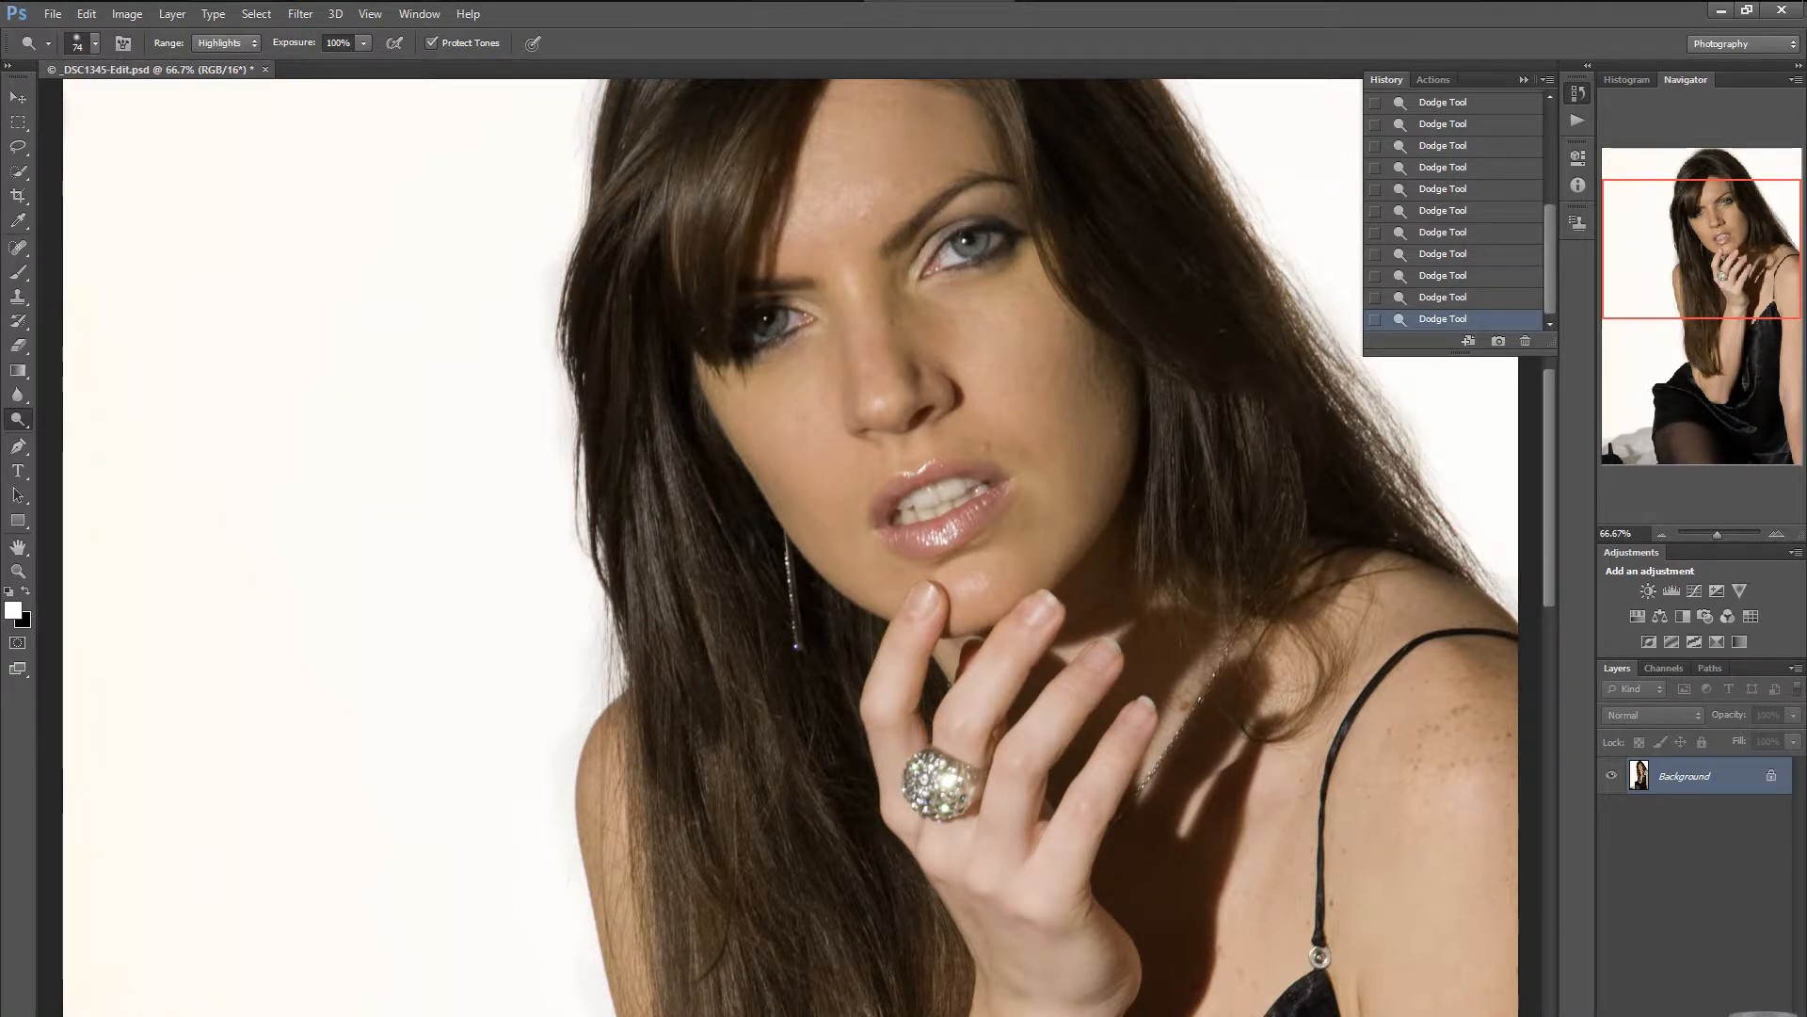
Add a Levels adjustment layer and darken its midtones to 0.07 to exaggerate the remaining background shadows.
left_click(1701, 1015)
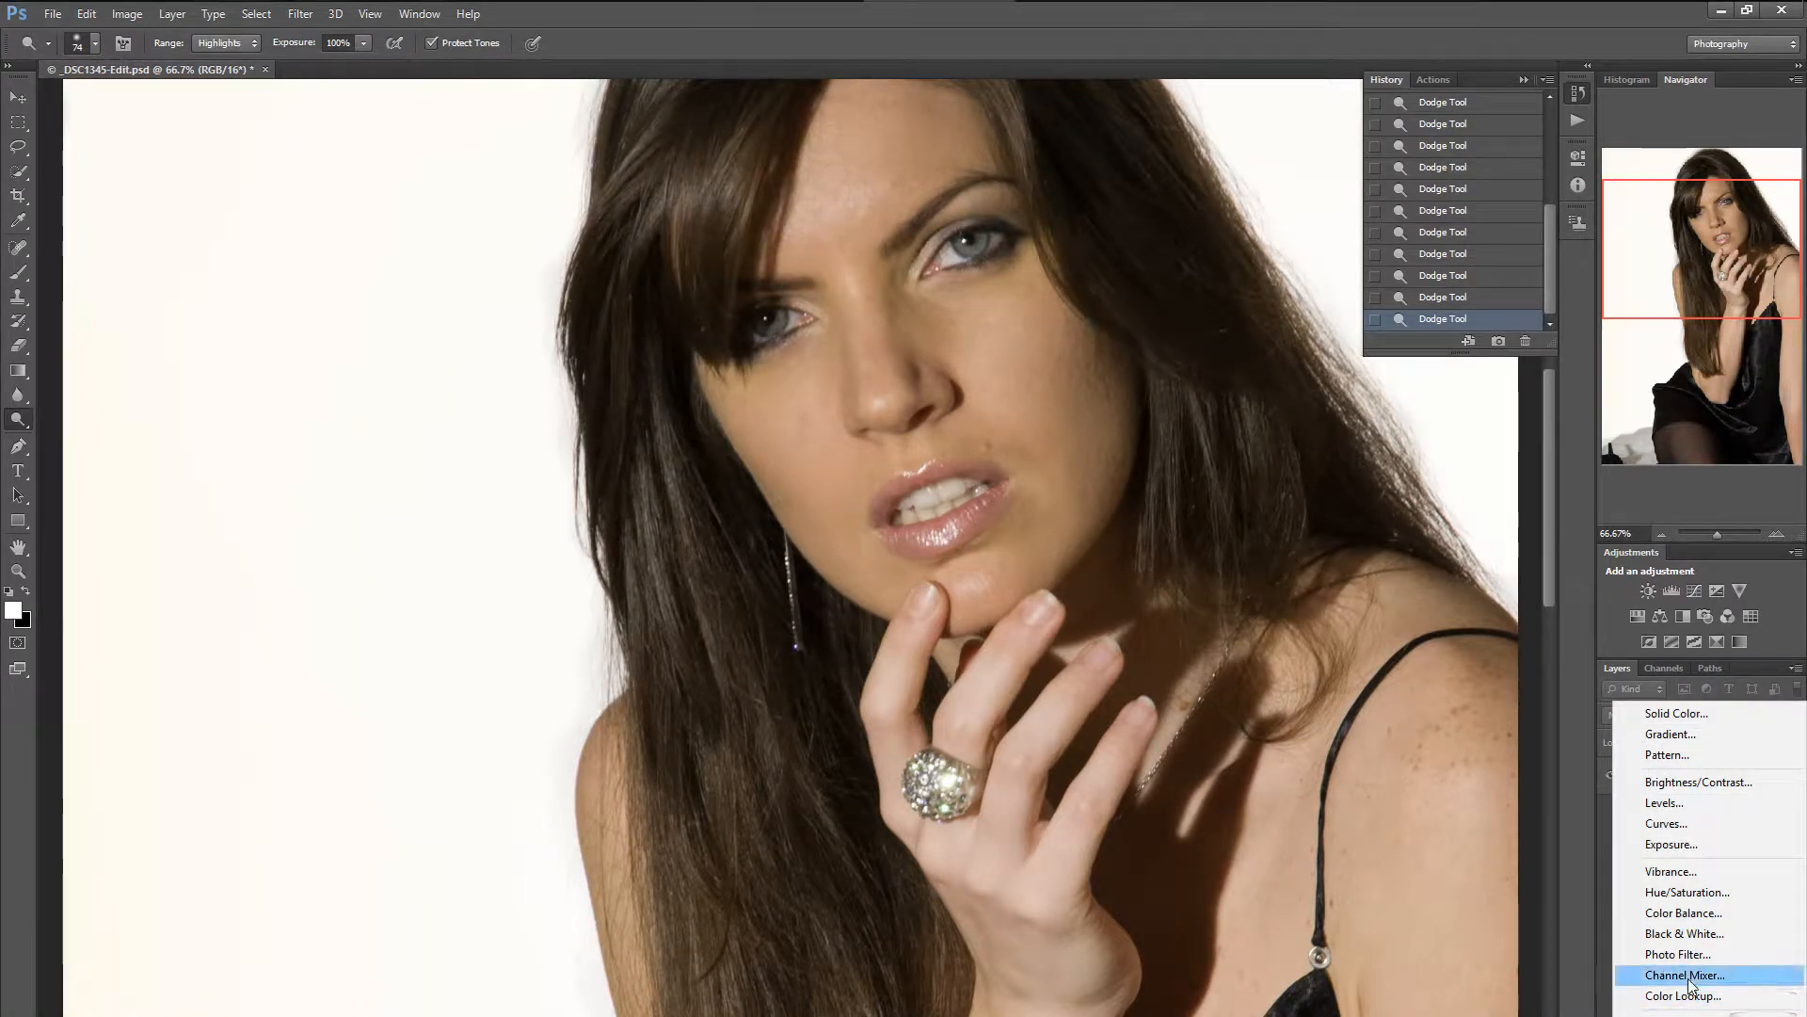
left_click(1663, 803)
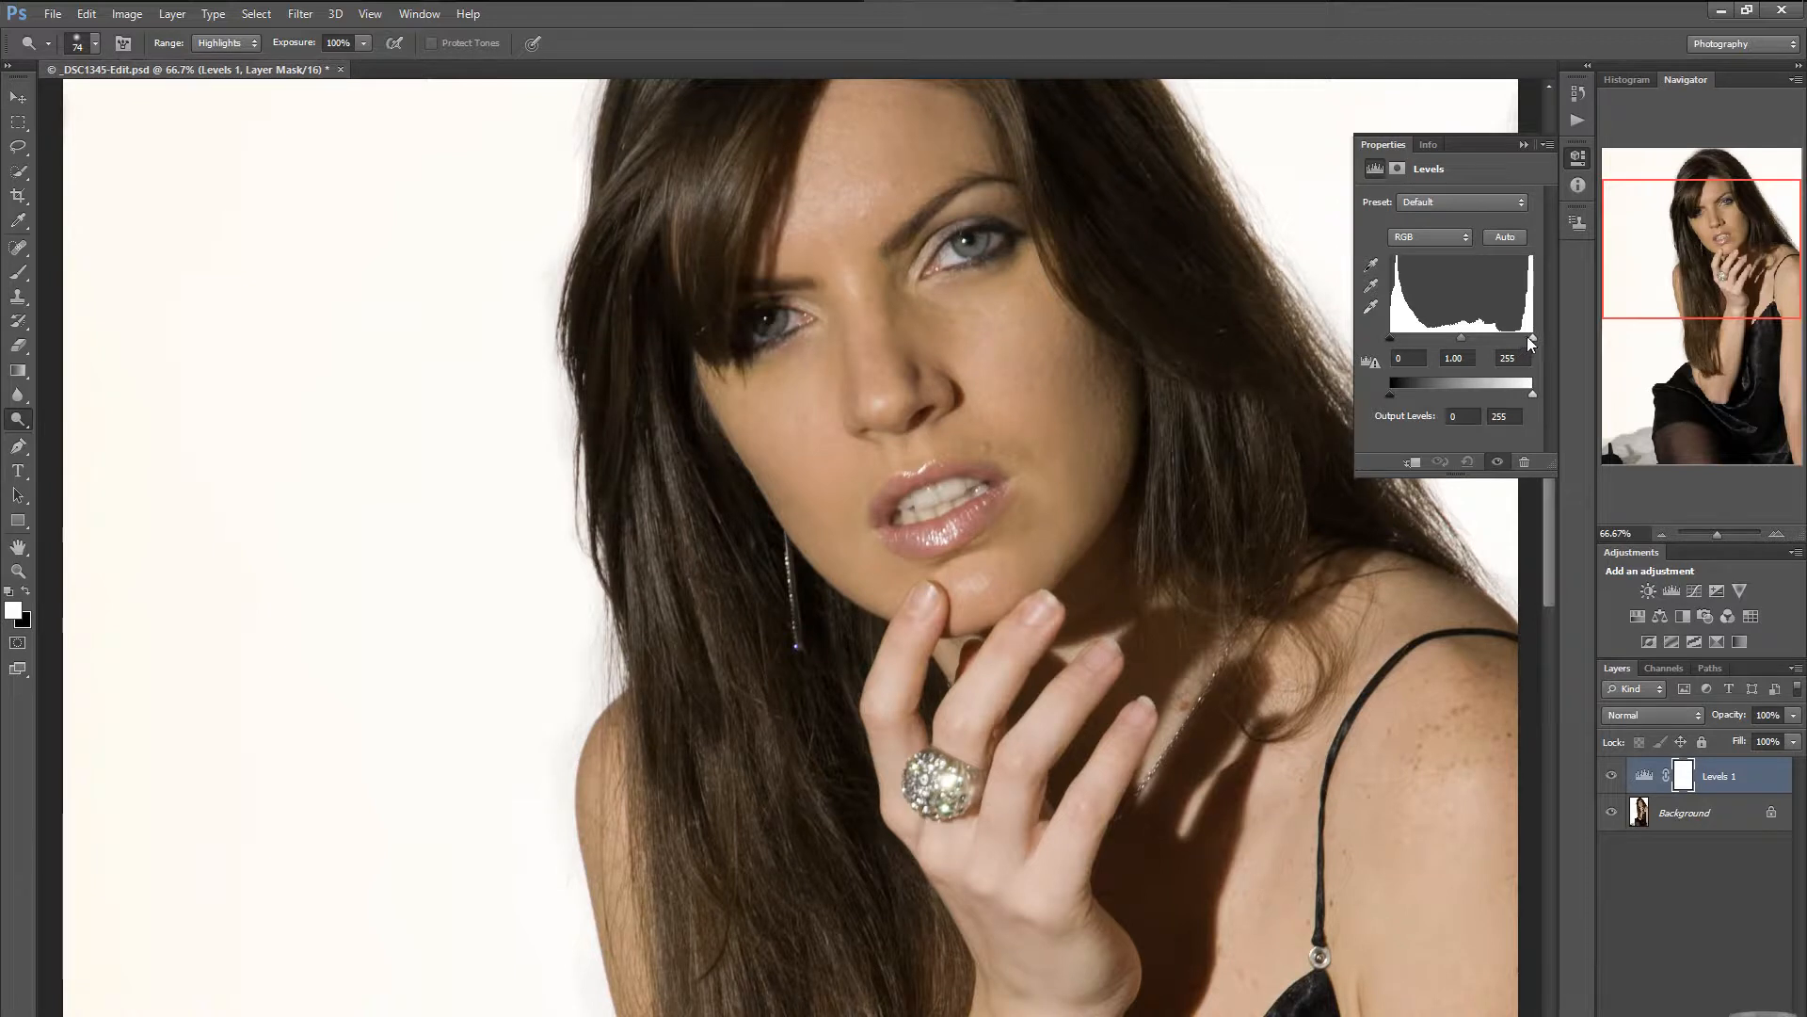
mouse_move(1393, 337)
left_mouse_down()
mouse_move(1506, 337)
mouse_move(1381, 348)
left_mouse_up()
mouse_move(1533, 337)
left_mouse_down()
mouse_move(1435, 343)
mouse_move(1539, 339)
mouse_move(1484, 336)
mouse_move(1519, 341)
left_mouse_up()
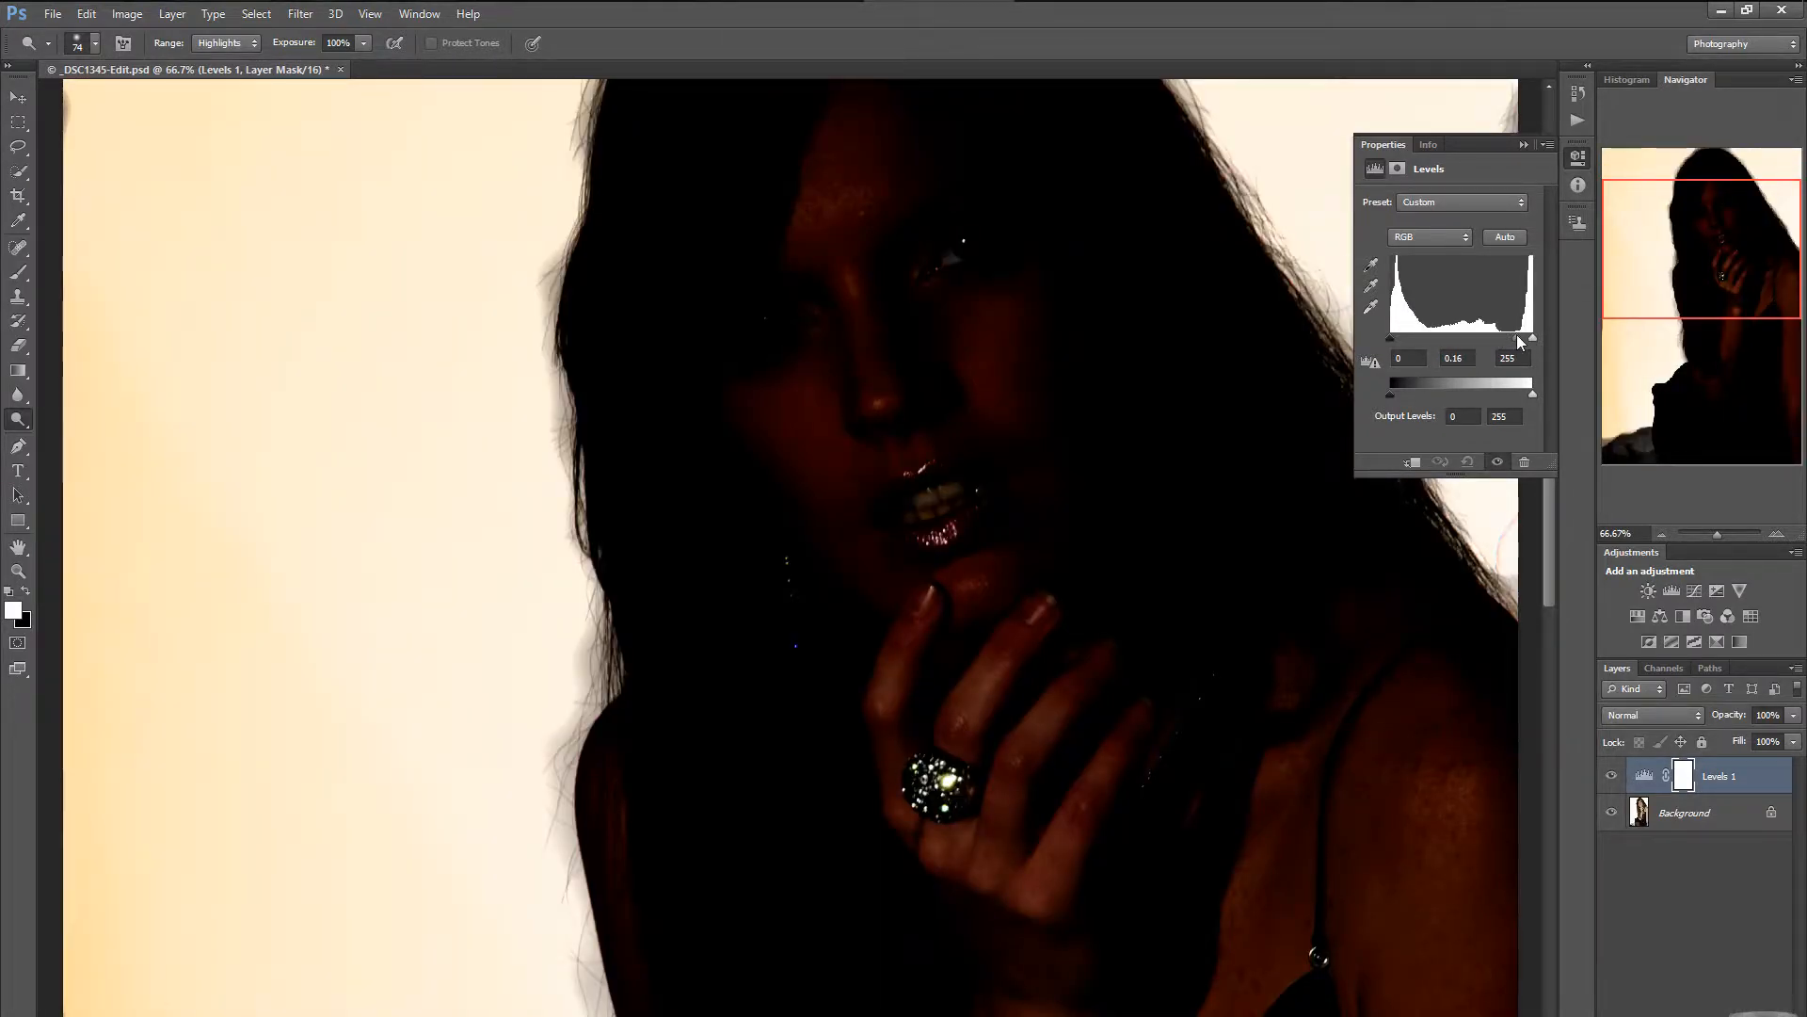
left_click_drag(1432, 340, 1527, 341)
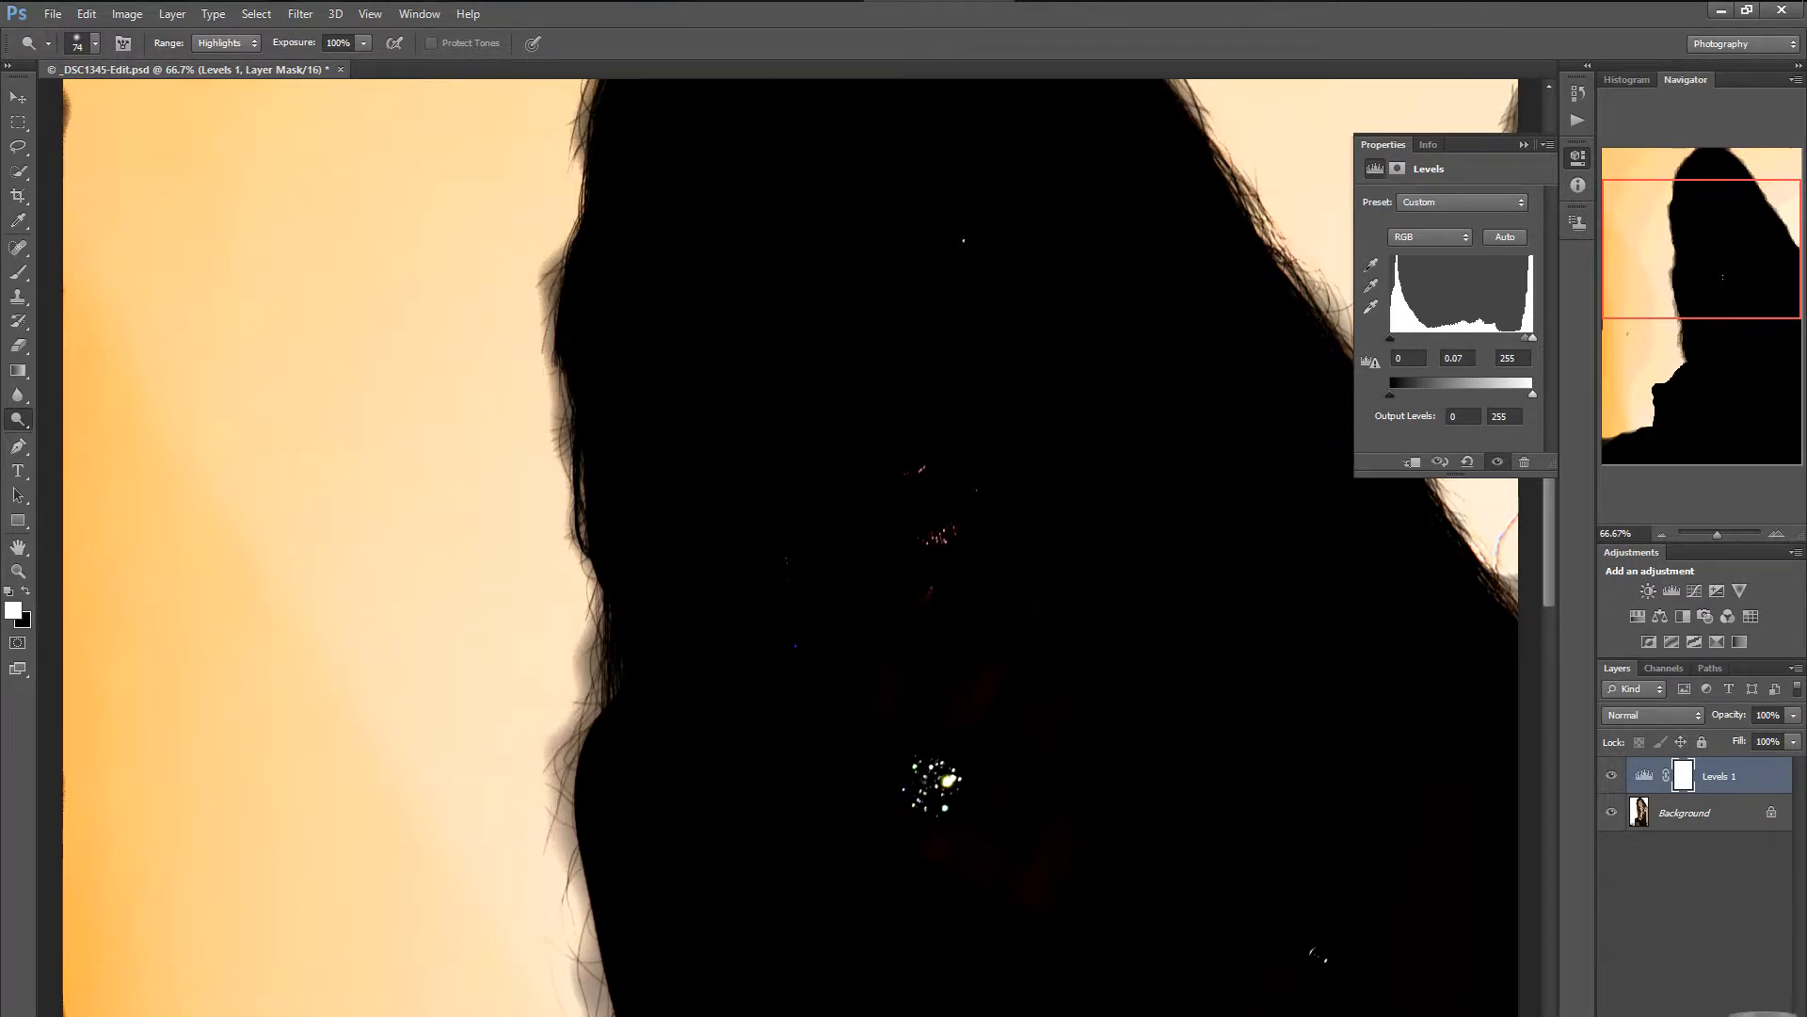
On the Background layer, dodge the dark halo along the left edge of the hair down to the shoulder at 4% exposure.
left_click(1685, 812)
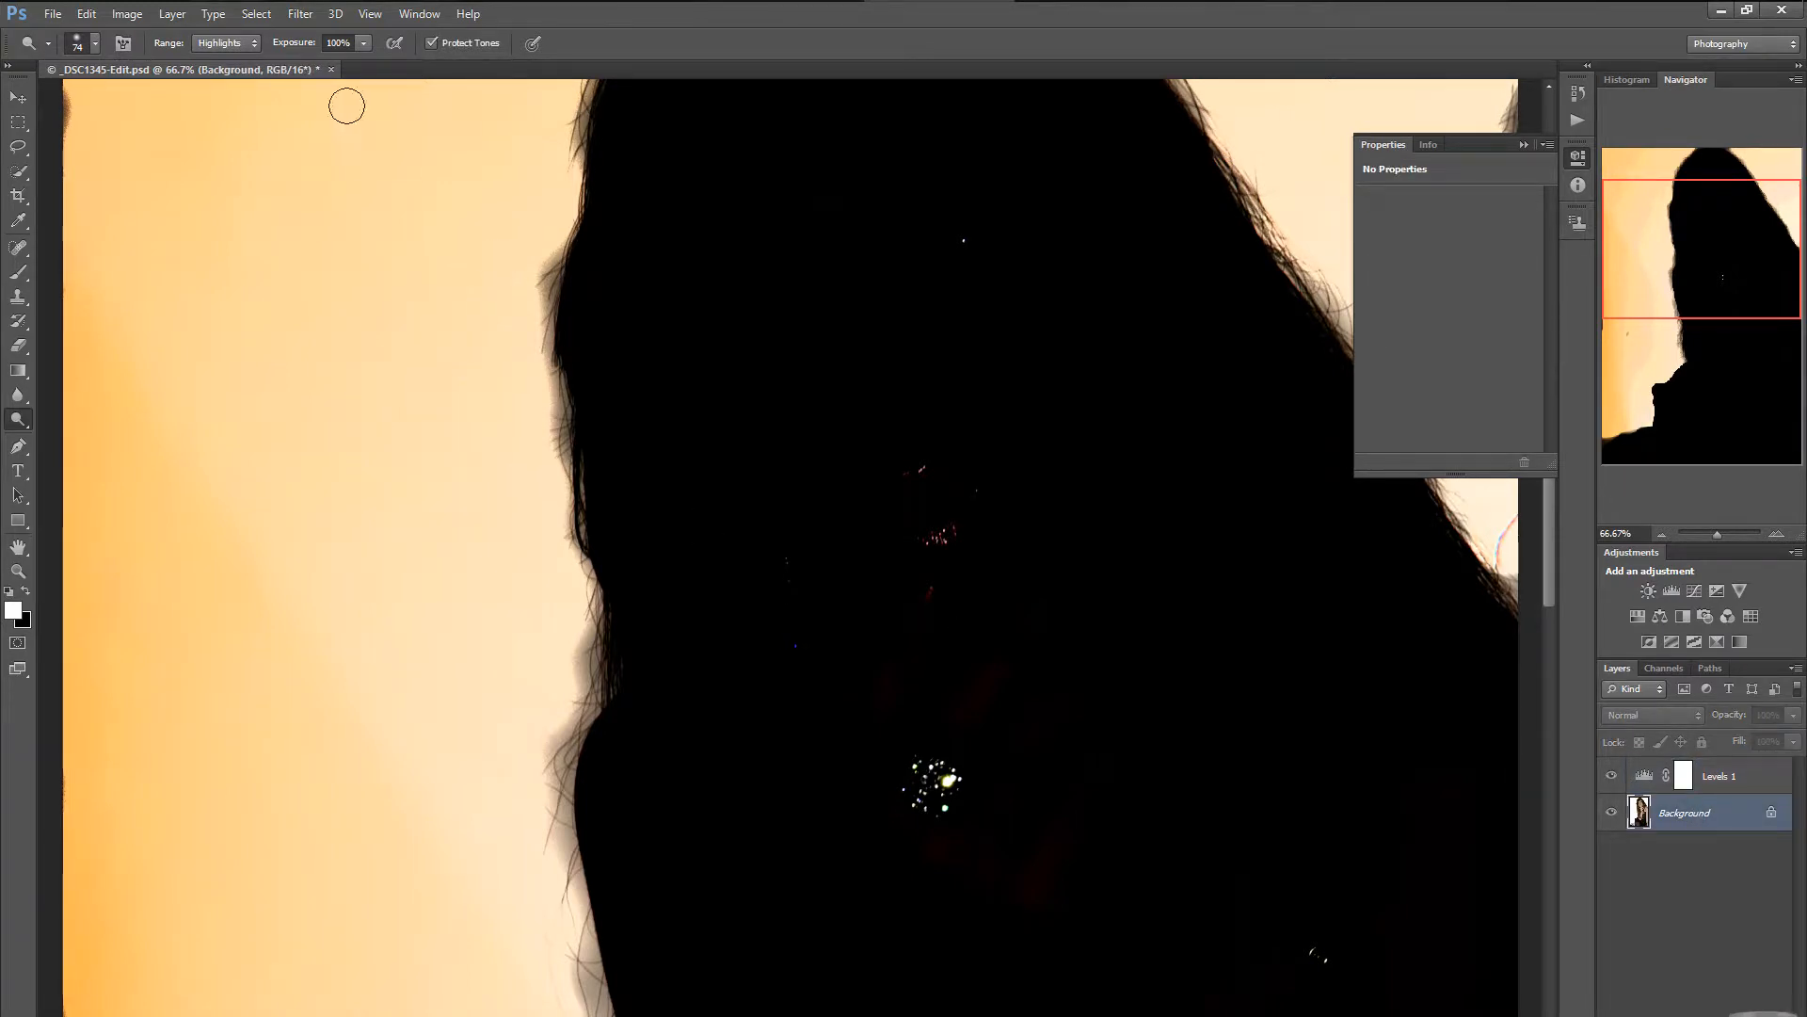
left_click(364, 45)
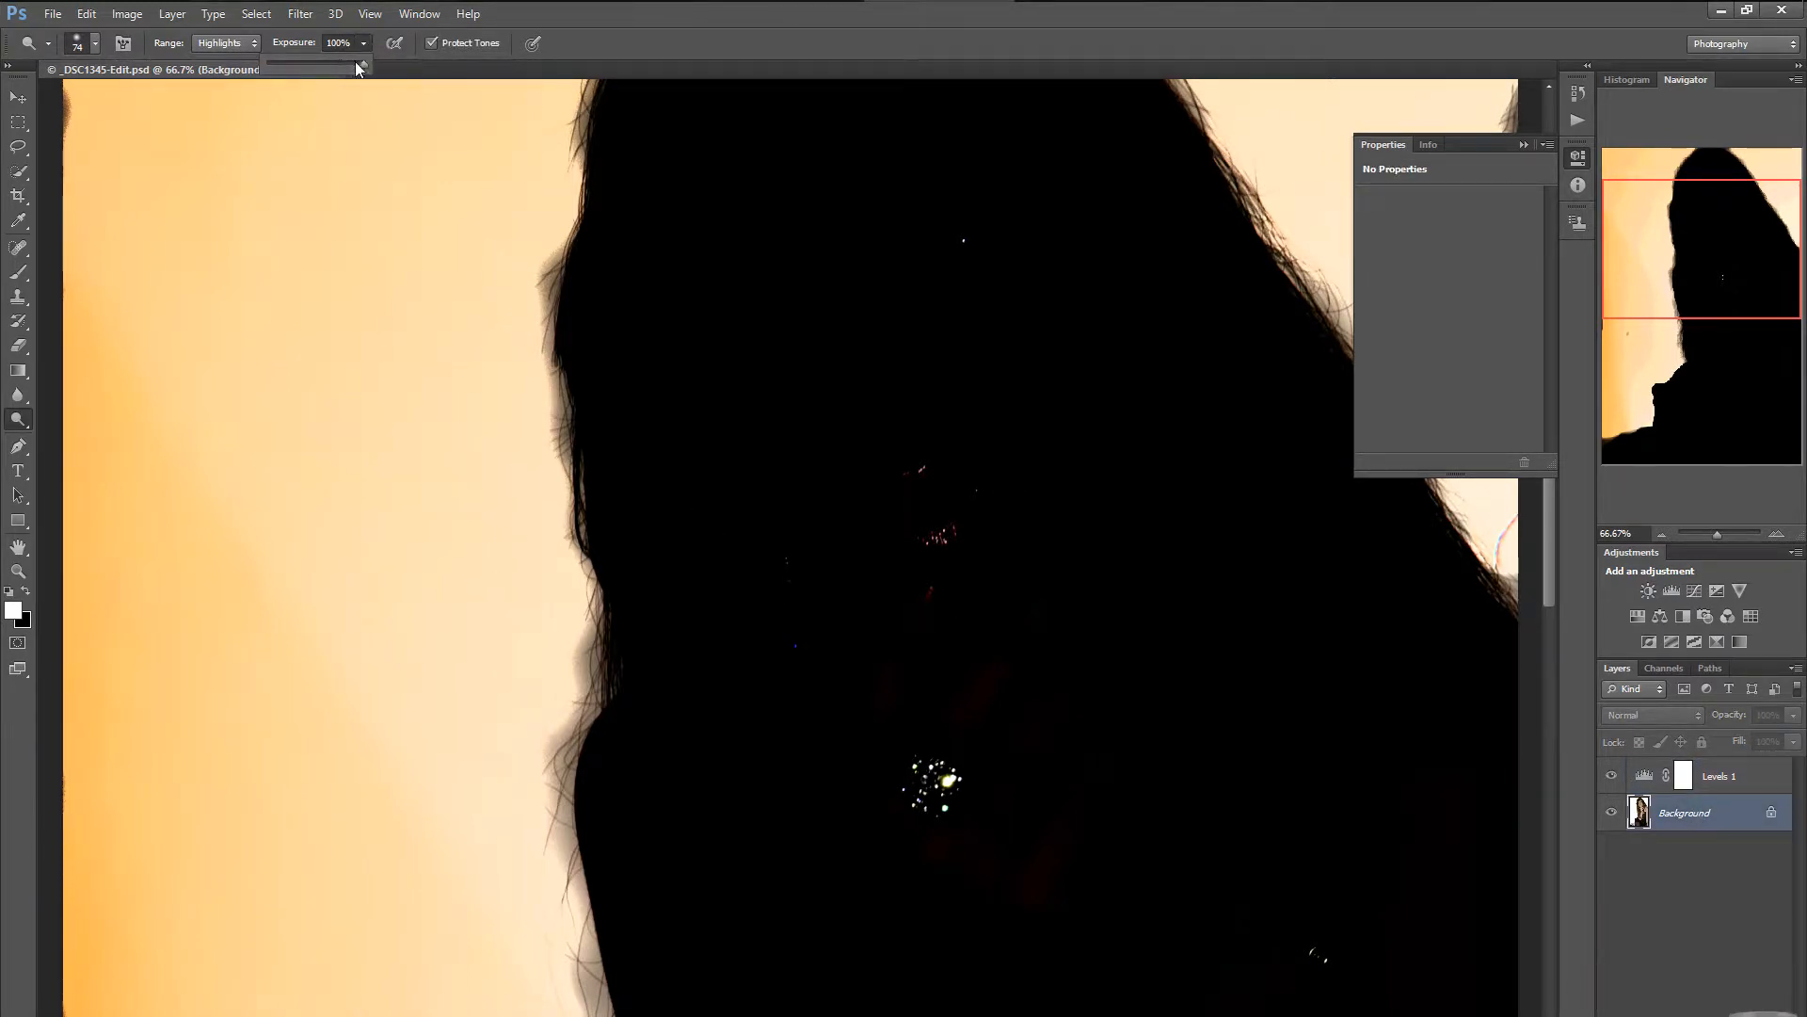
left_click_drag(357, 63, 274, 75)
mouse_move(544, 289)
left_mouse_down()
mouse_move(561, 471)
mouse_move(541, 489)
mouse_move(571, 520)
mouse_move(544, 848)
mouse_move(562, 856)
mouse_move(562, 839)
mouse_move(553, 897)
mouse_move(591, 1003)
left_mouse_up()
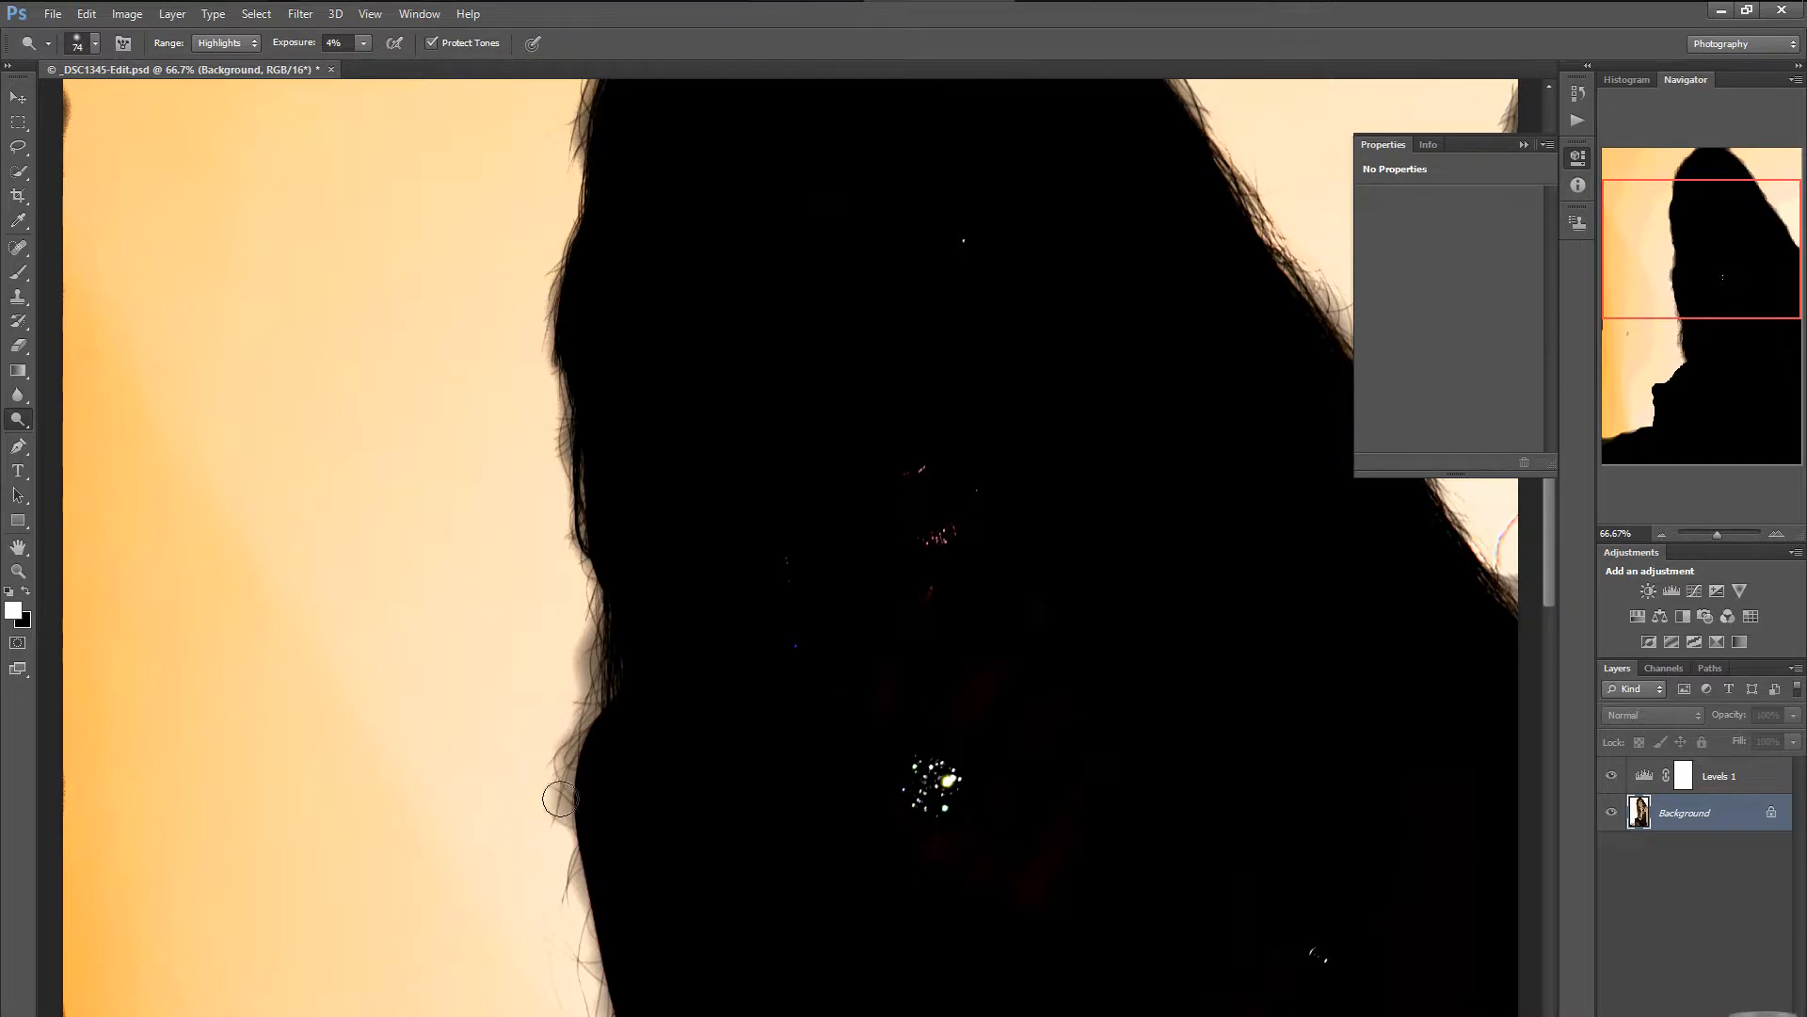
mouse_move(560, 800)
left_mouse_down()
mouse_move(587, 700)
mouse_move(565, 634)
mouse_move(579, 624)
mouse_move(569, 637)
left_mouse_up()
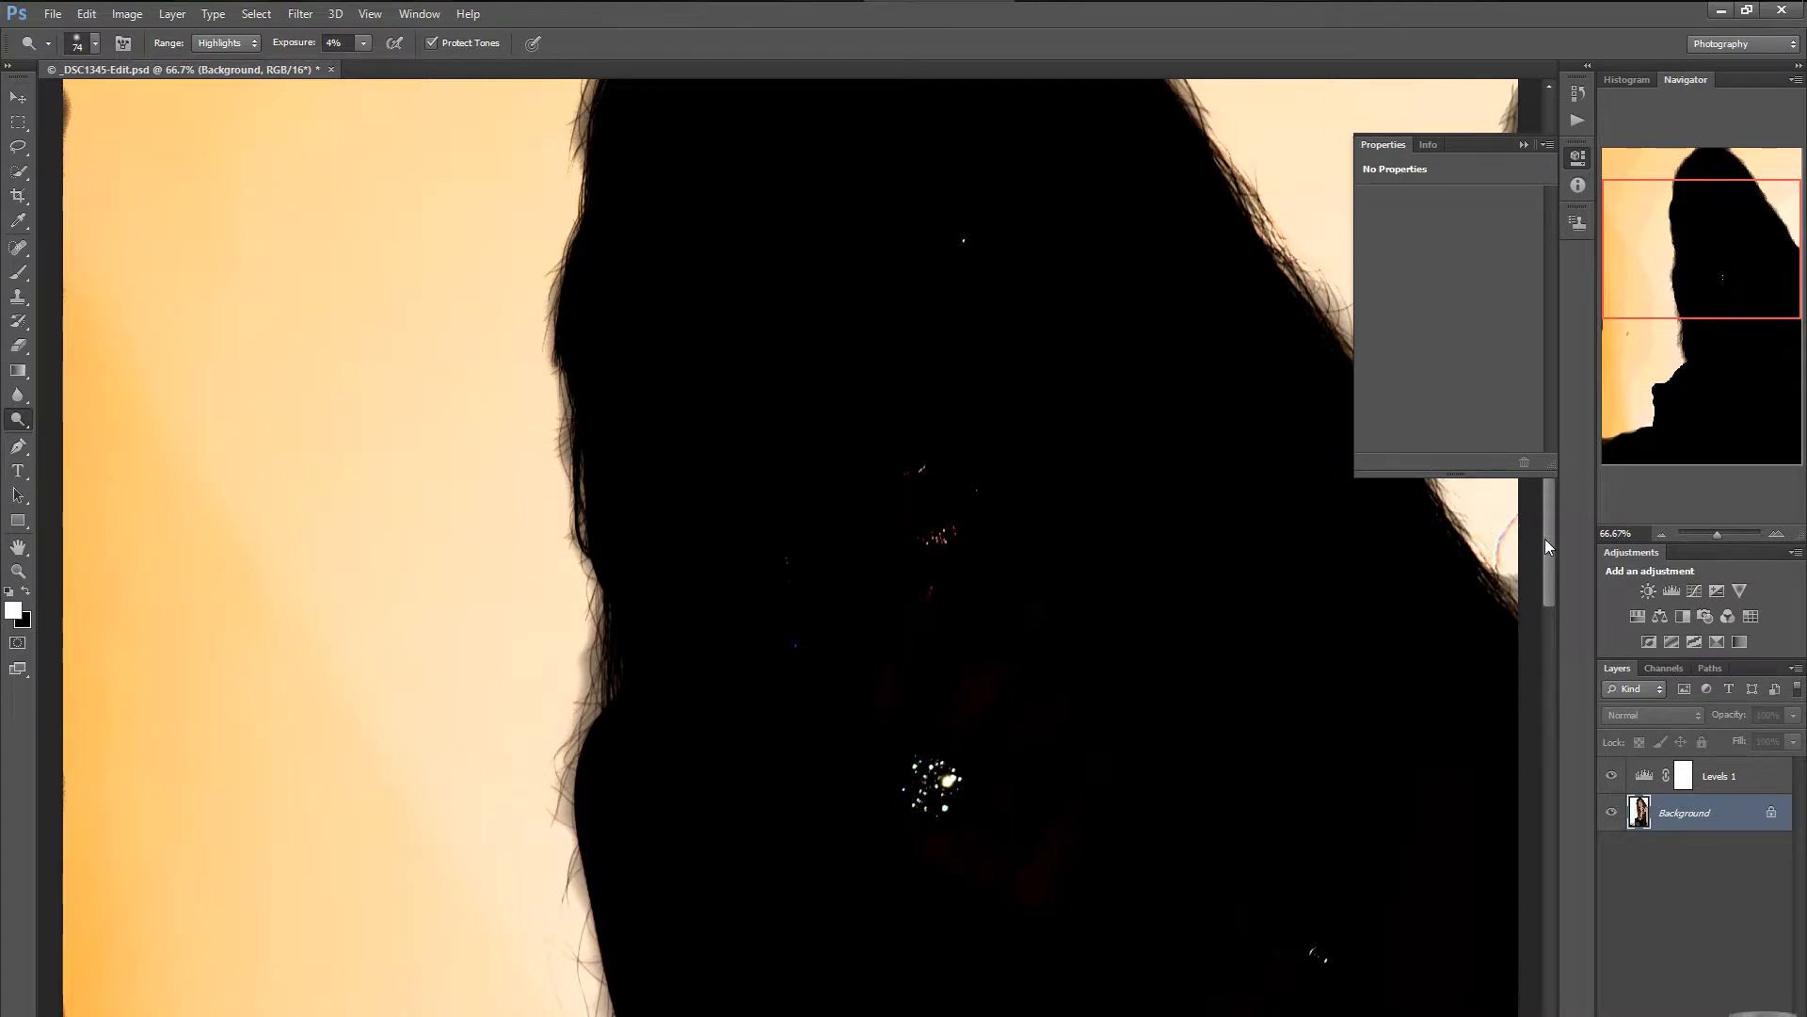
Dodge the shadow beside the crown, then lower the exposure to 1% and fade the halo along both sides of the upper hair.
left_click_drag(1545, 539, 1562, 450)
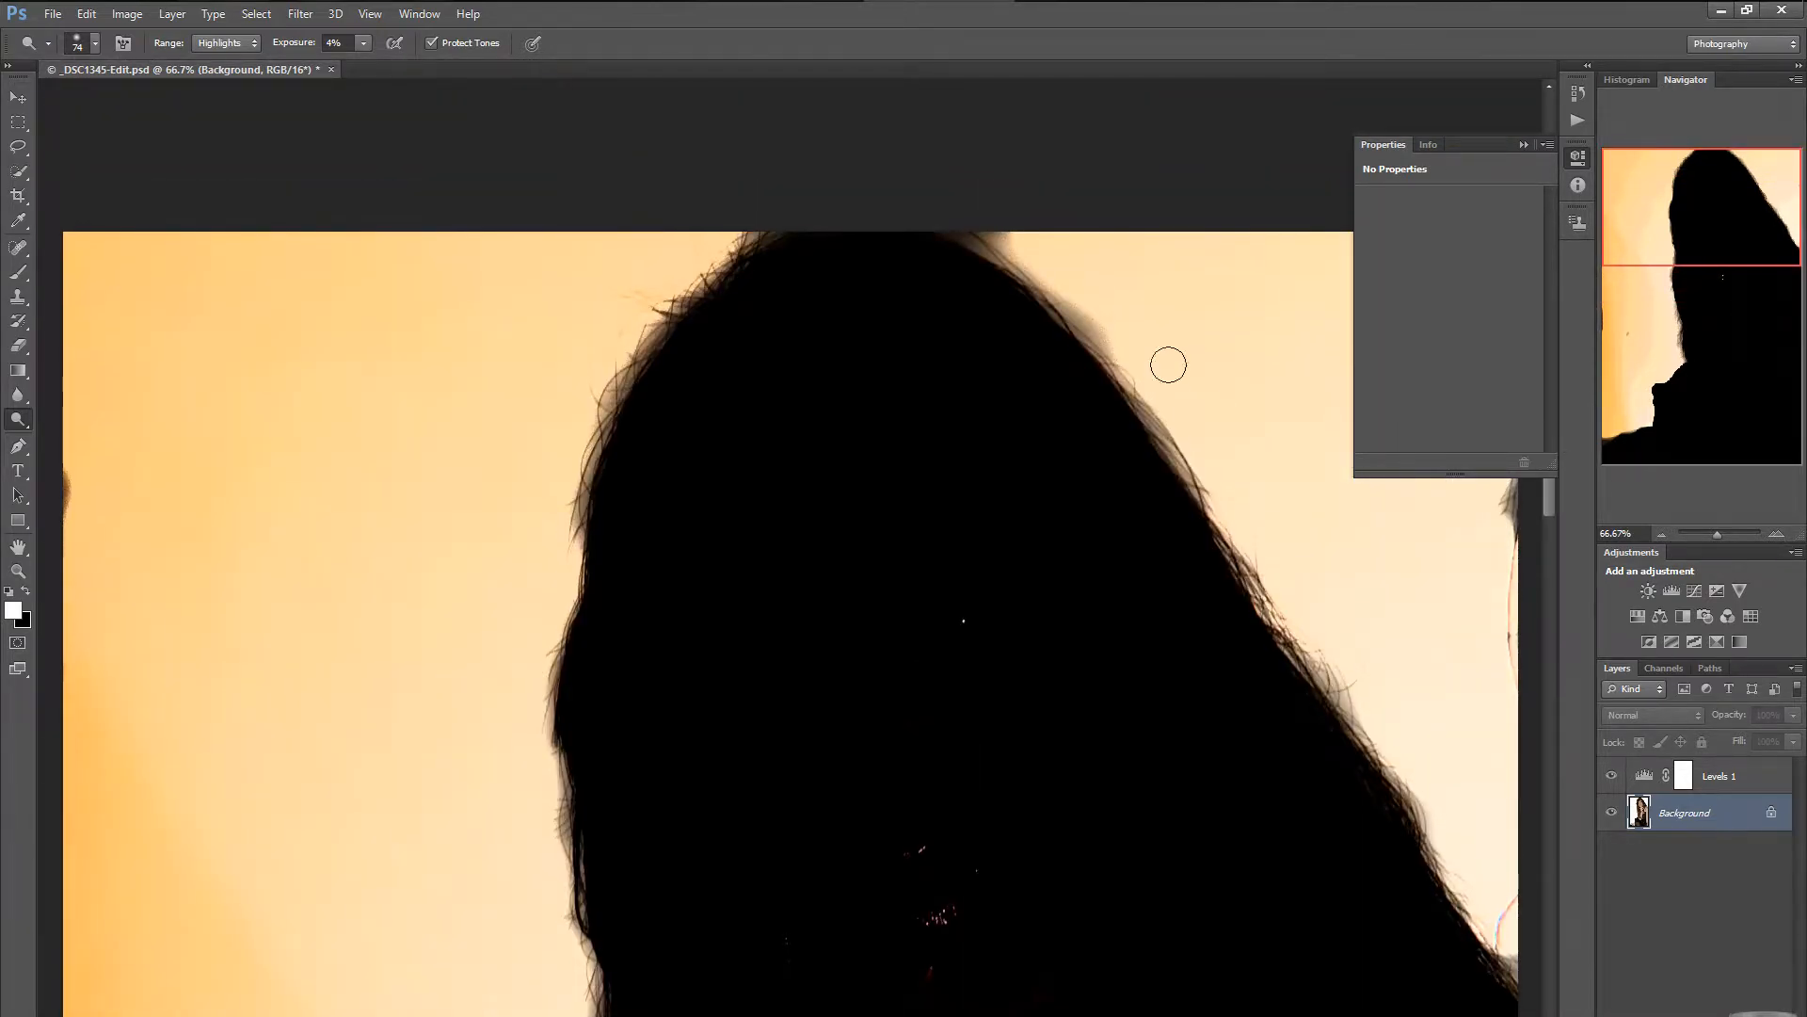
left_click_drag(997, 241, 990, 227)
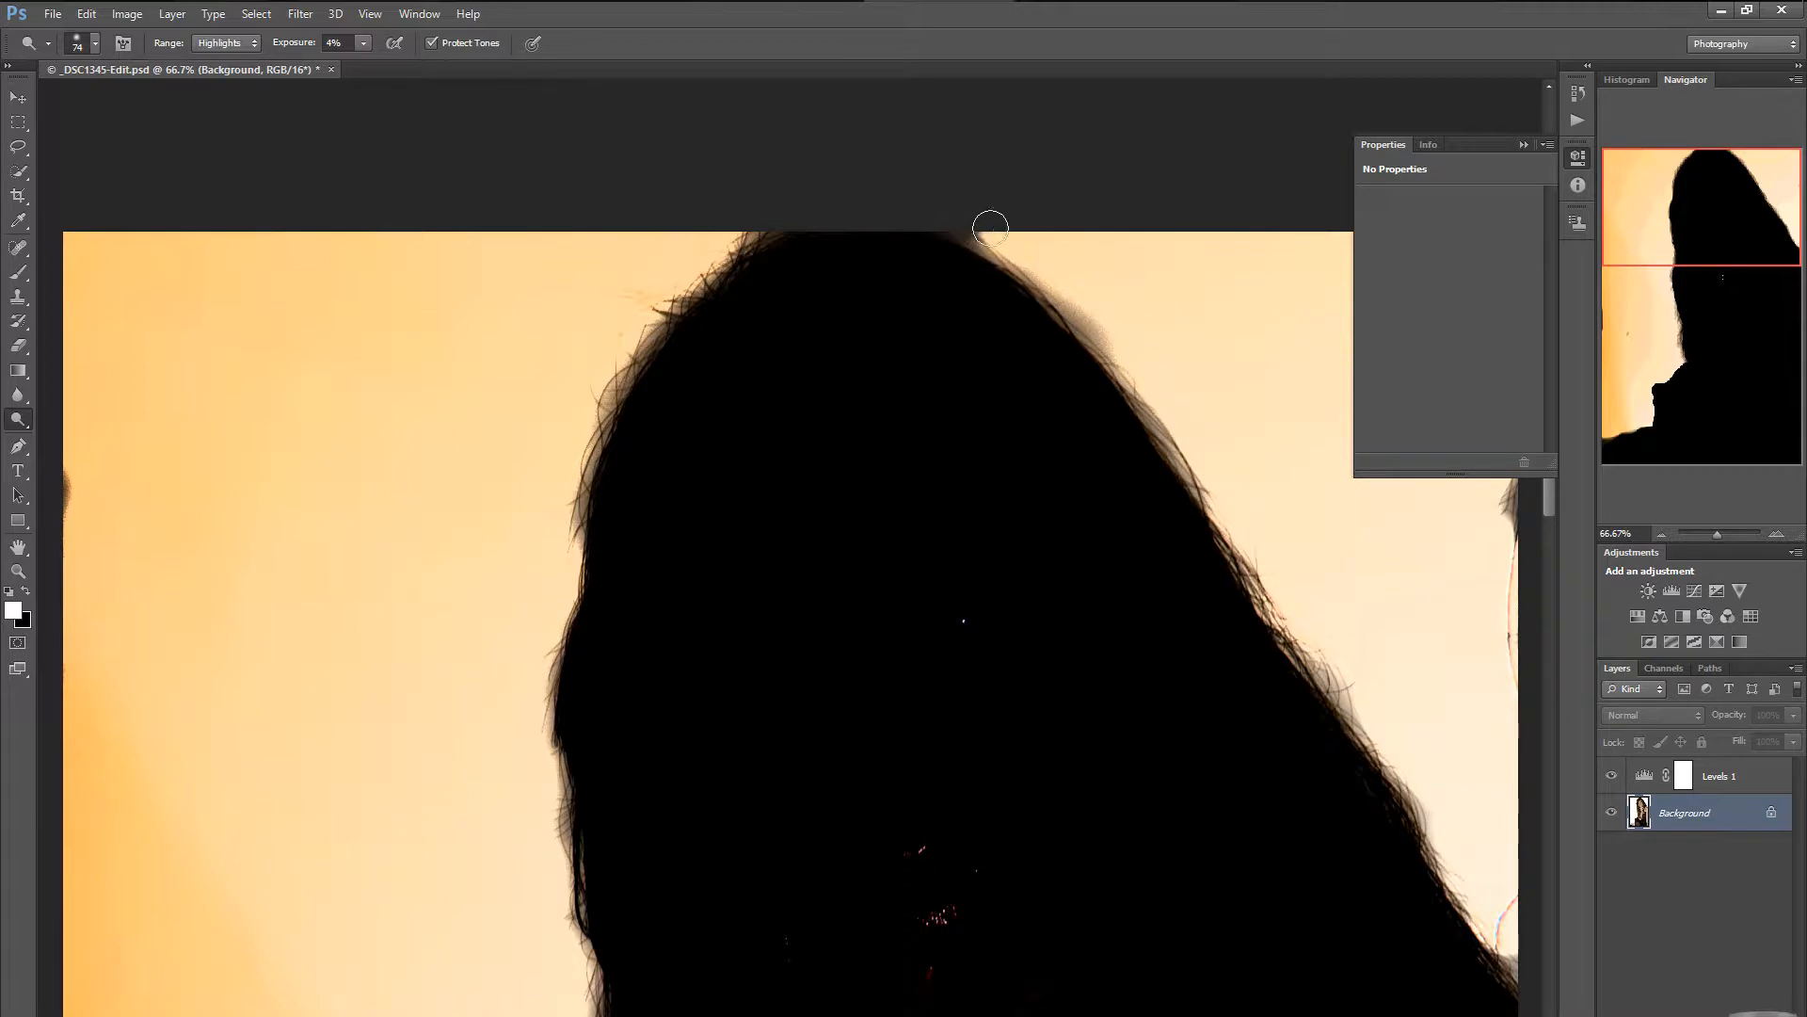
left_click(363, 43)
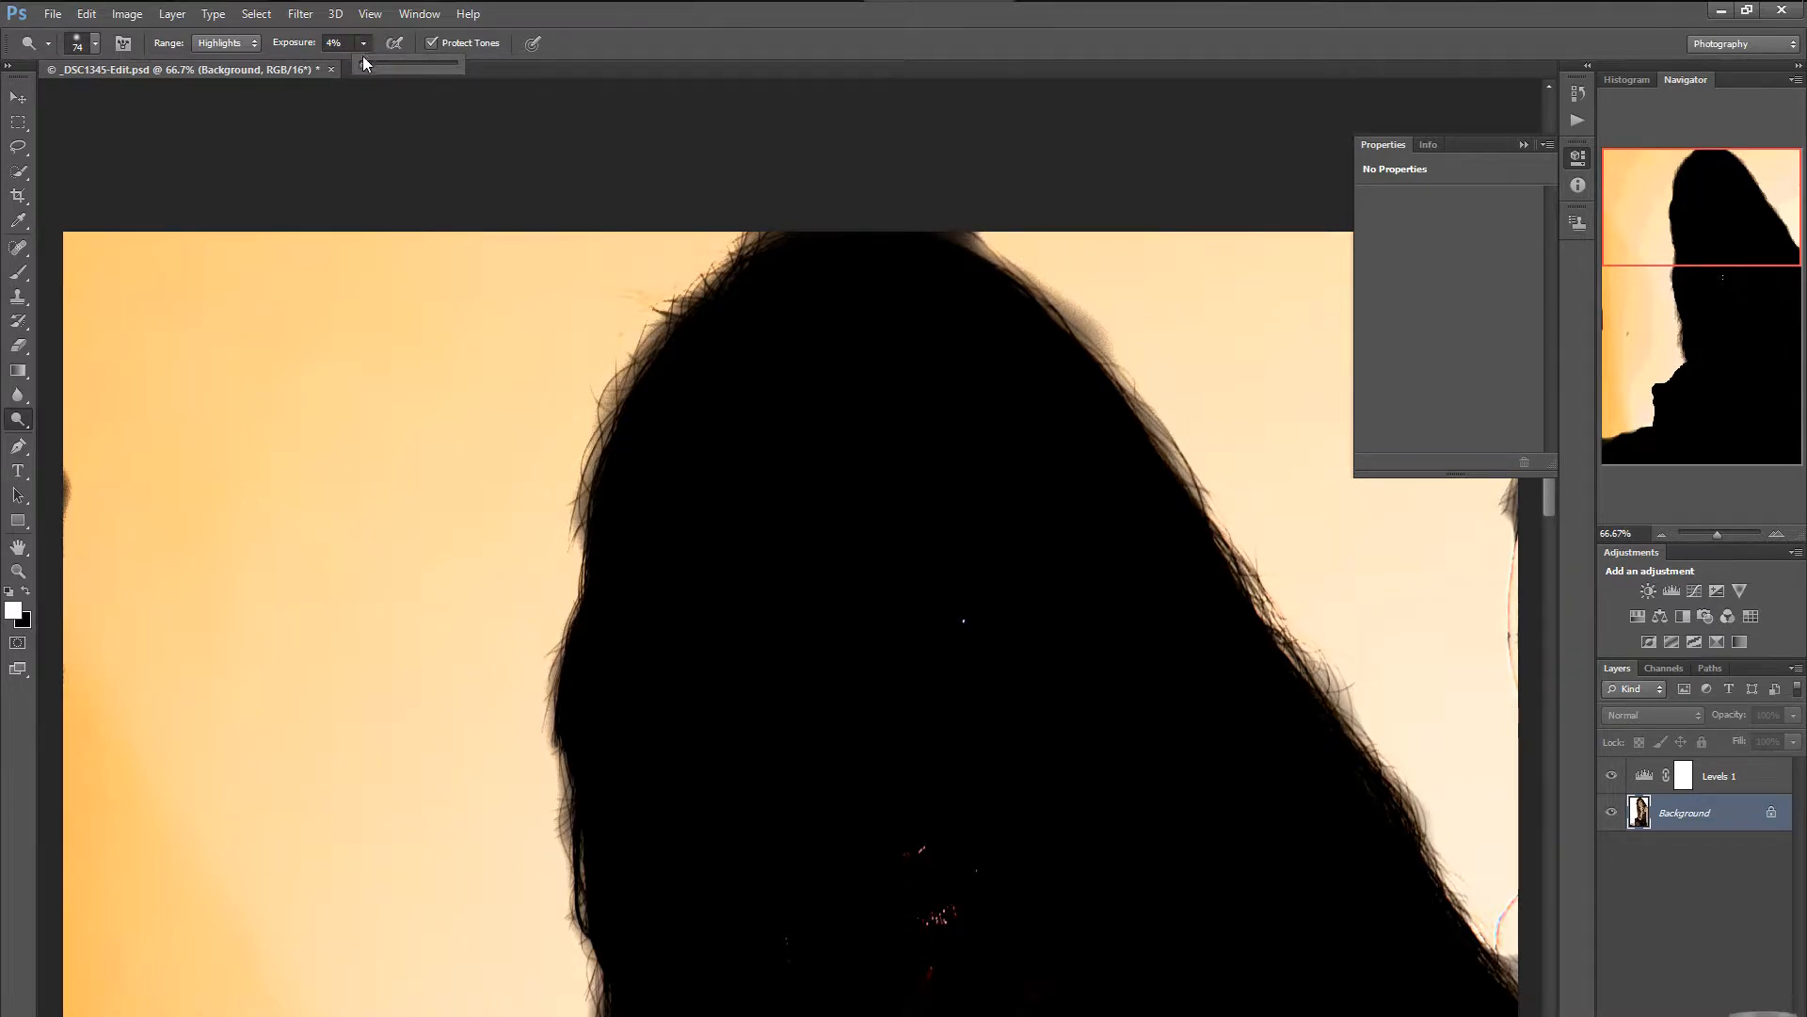
left_click(557, 267)
left_click_drag(609, 387, 571, 545)
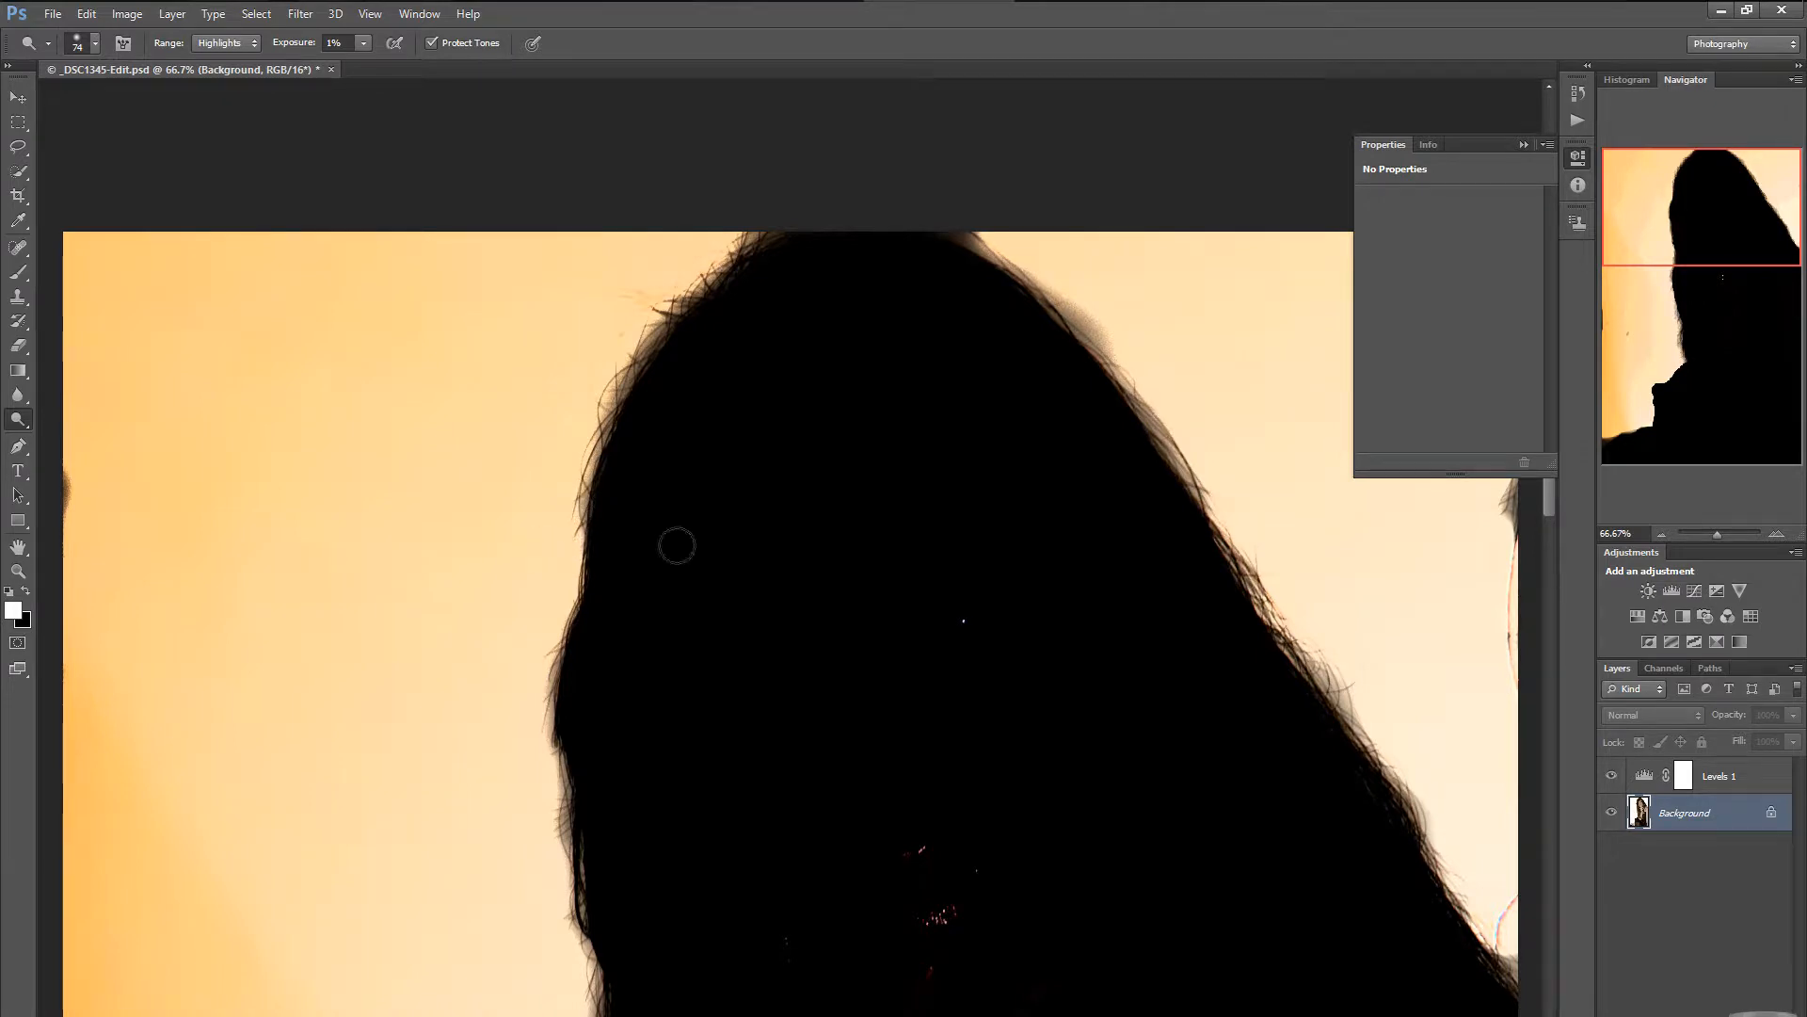
mouse_move(977, 243)
left_mouse_down()
mouse_move(1080, 287)
mouse_move(1061, 288)
mouse_move(1098, 323)
mouse_move(1050, 295)
mouse_move(1196, 396)
mouse_move(1153, 394)
mouse_move(1190, 443)
mouse_move(1103, 389)
mouse_move(1095, 334)
mouse_move(1196, 436)
left_mouse_up()
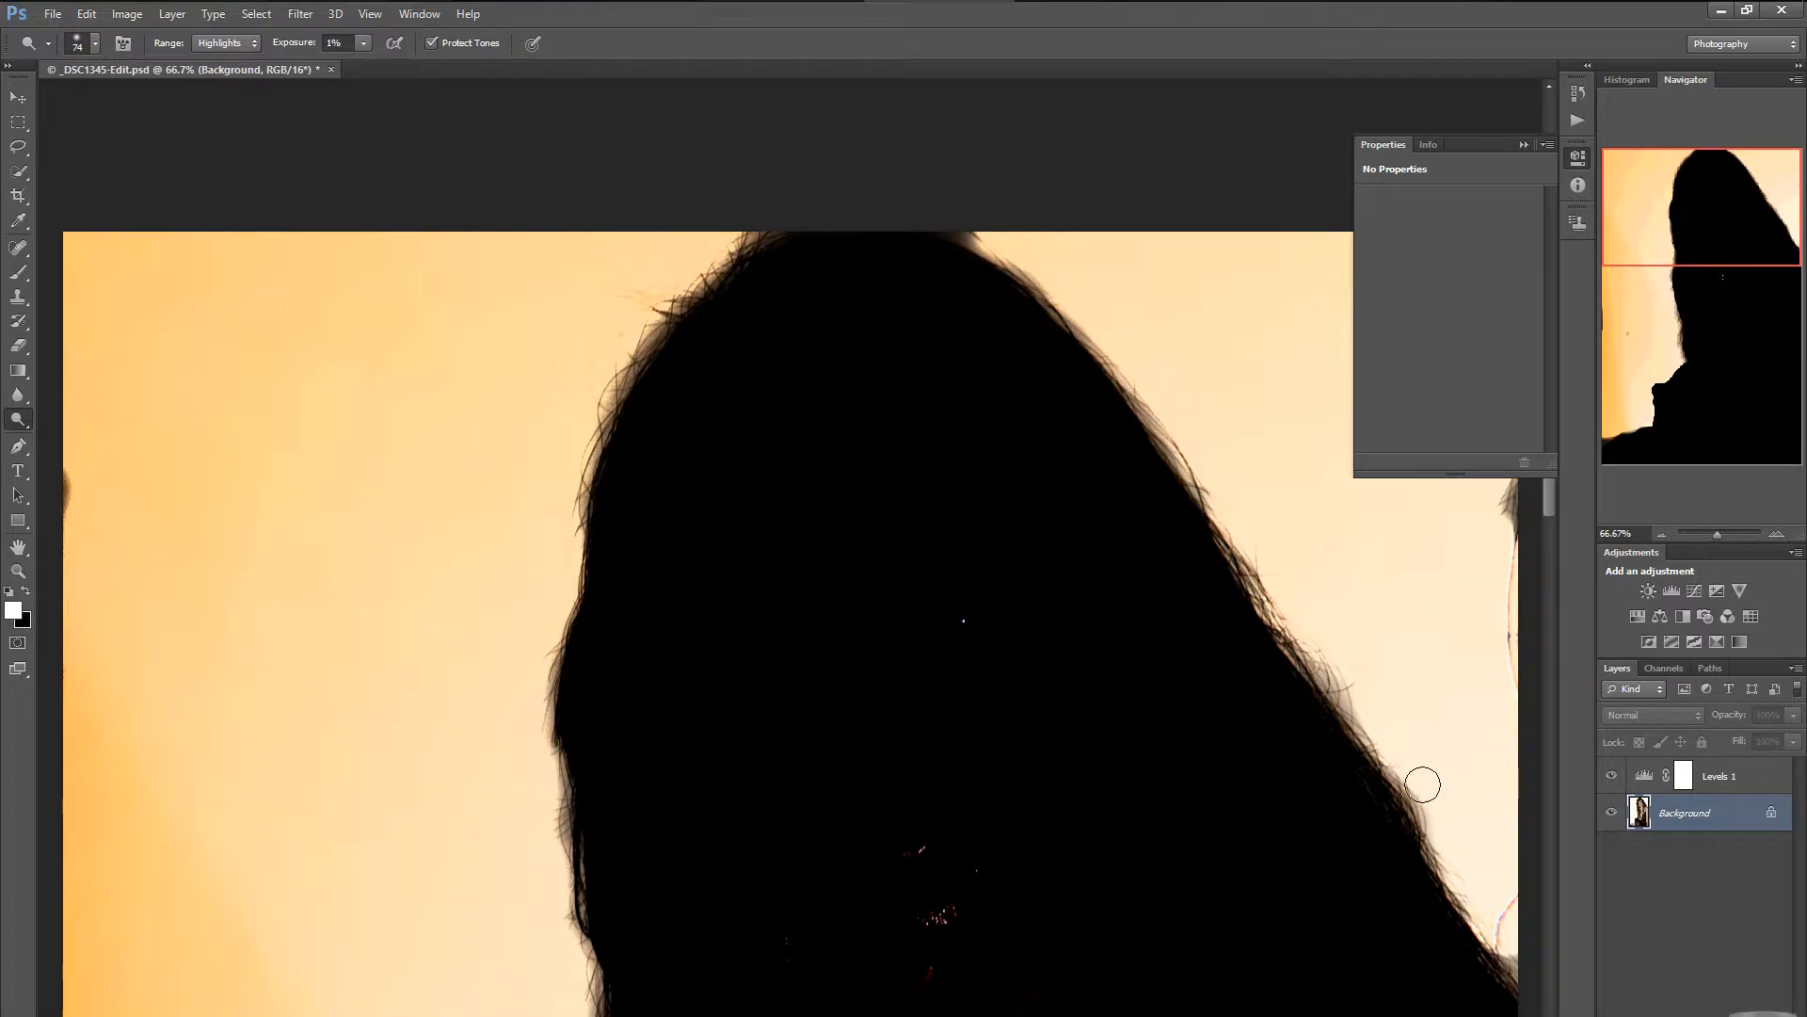
left_click_drag(1299, 671, 1337, 698)
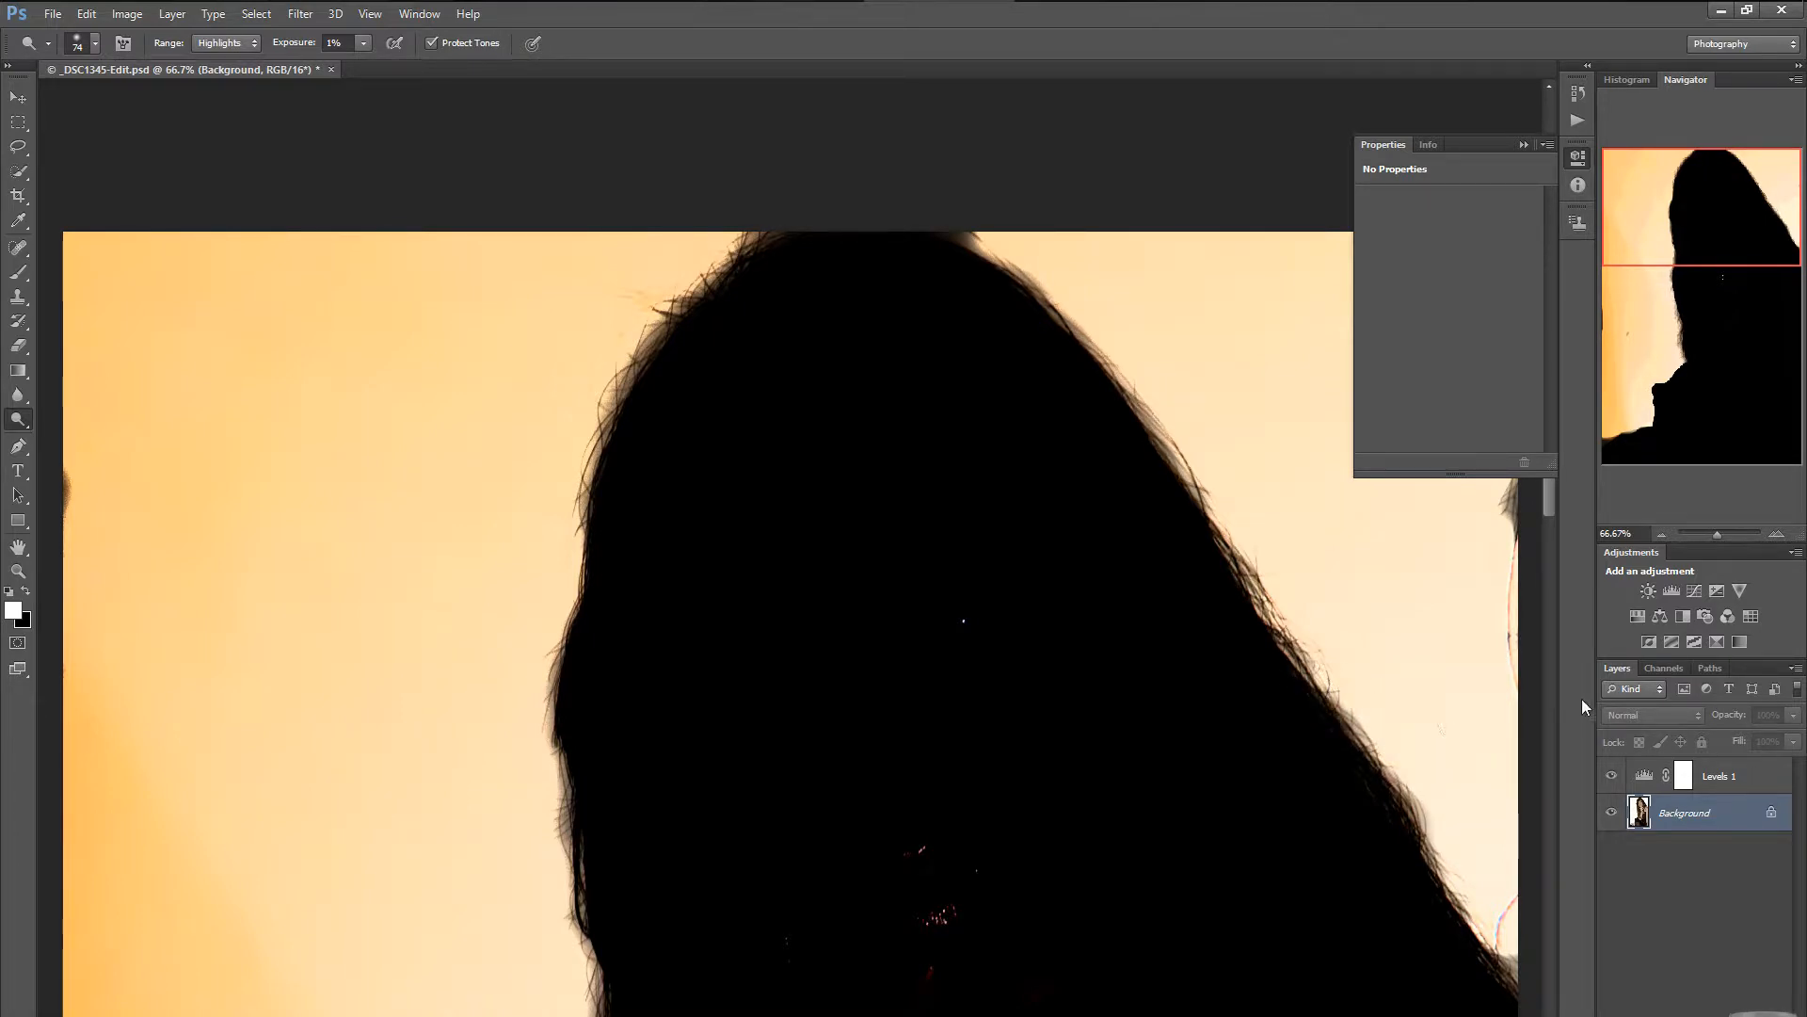
Dodge away the dark spot on the image's right edge, comparing the background with the Levels layer hidden and shown.
scroll(1153, 624, "right", 5)
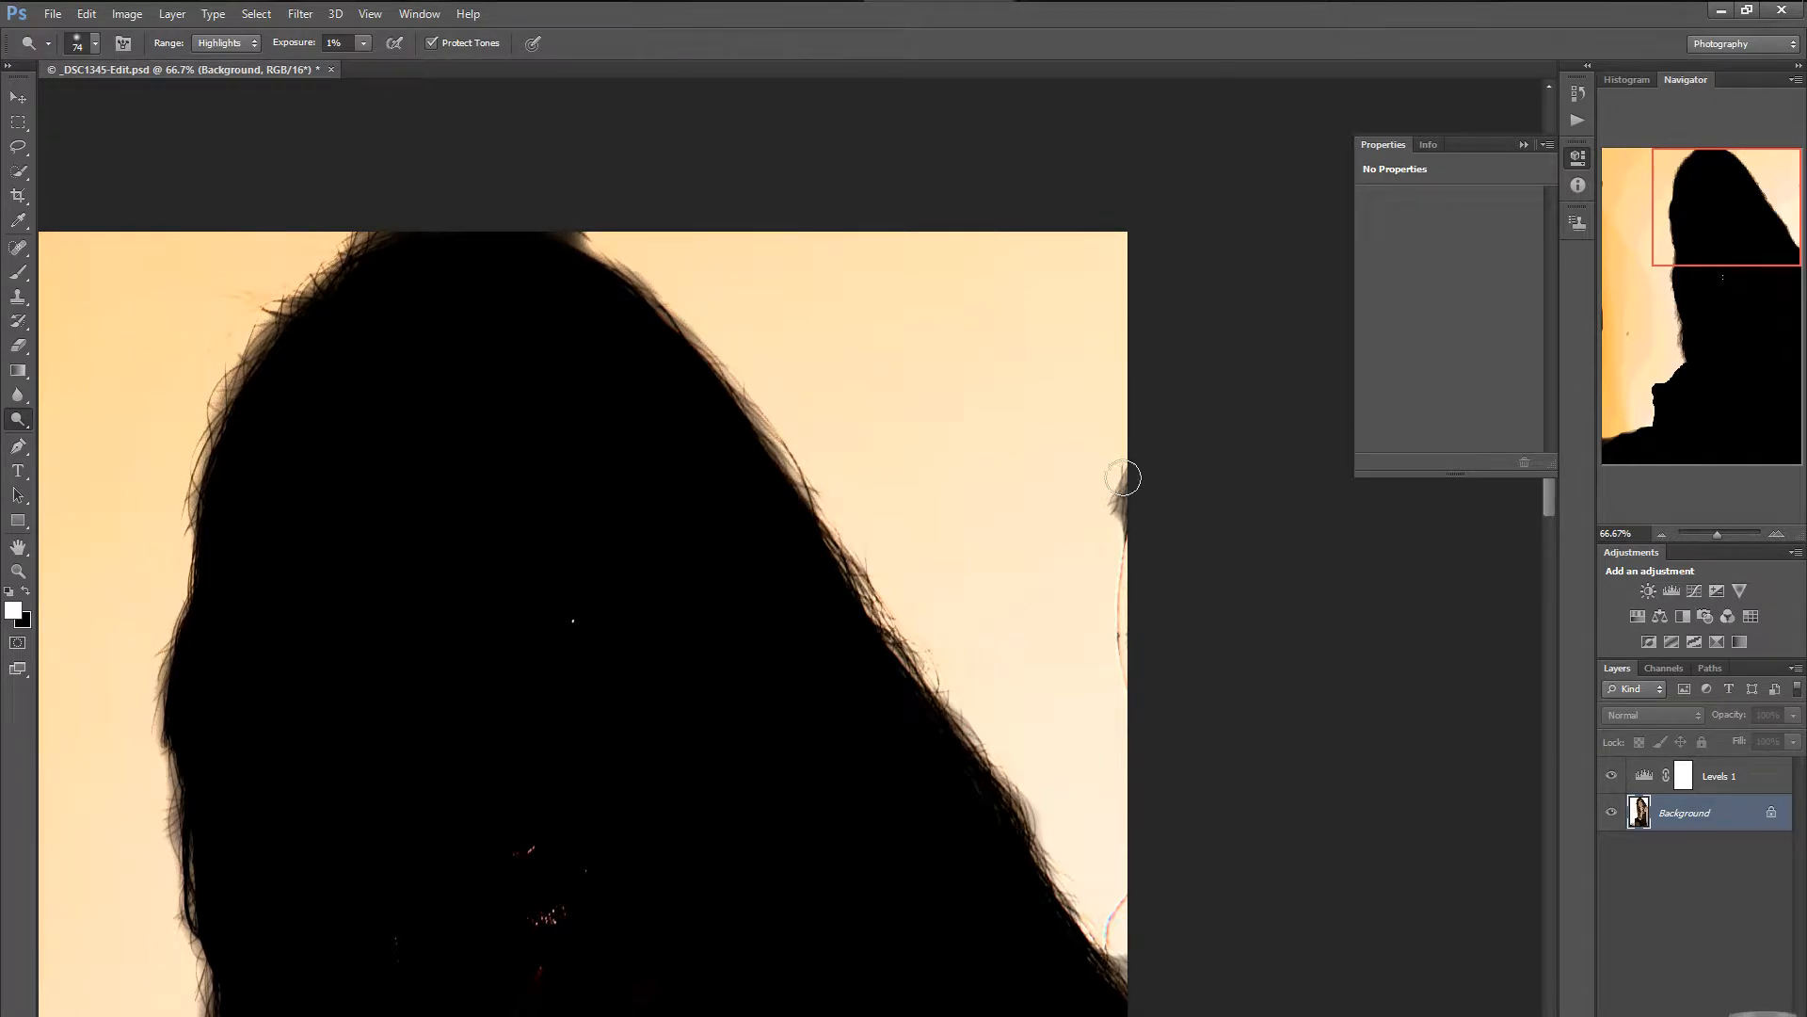
left_click(1614, 775)
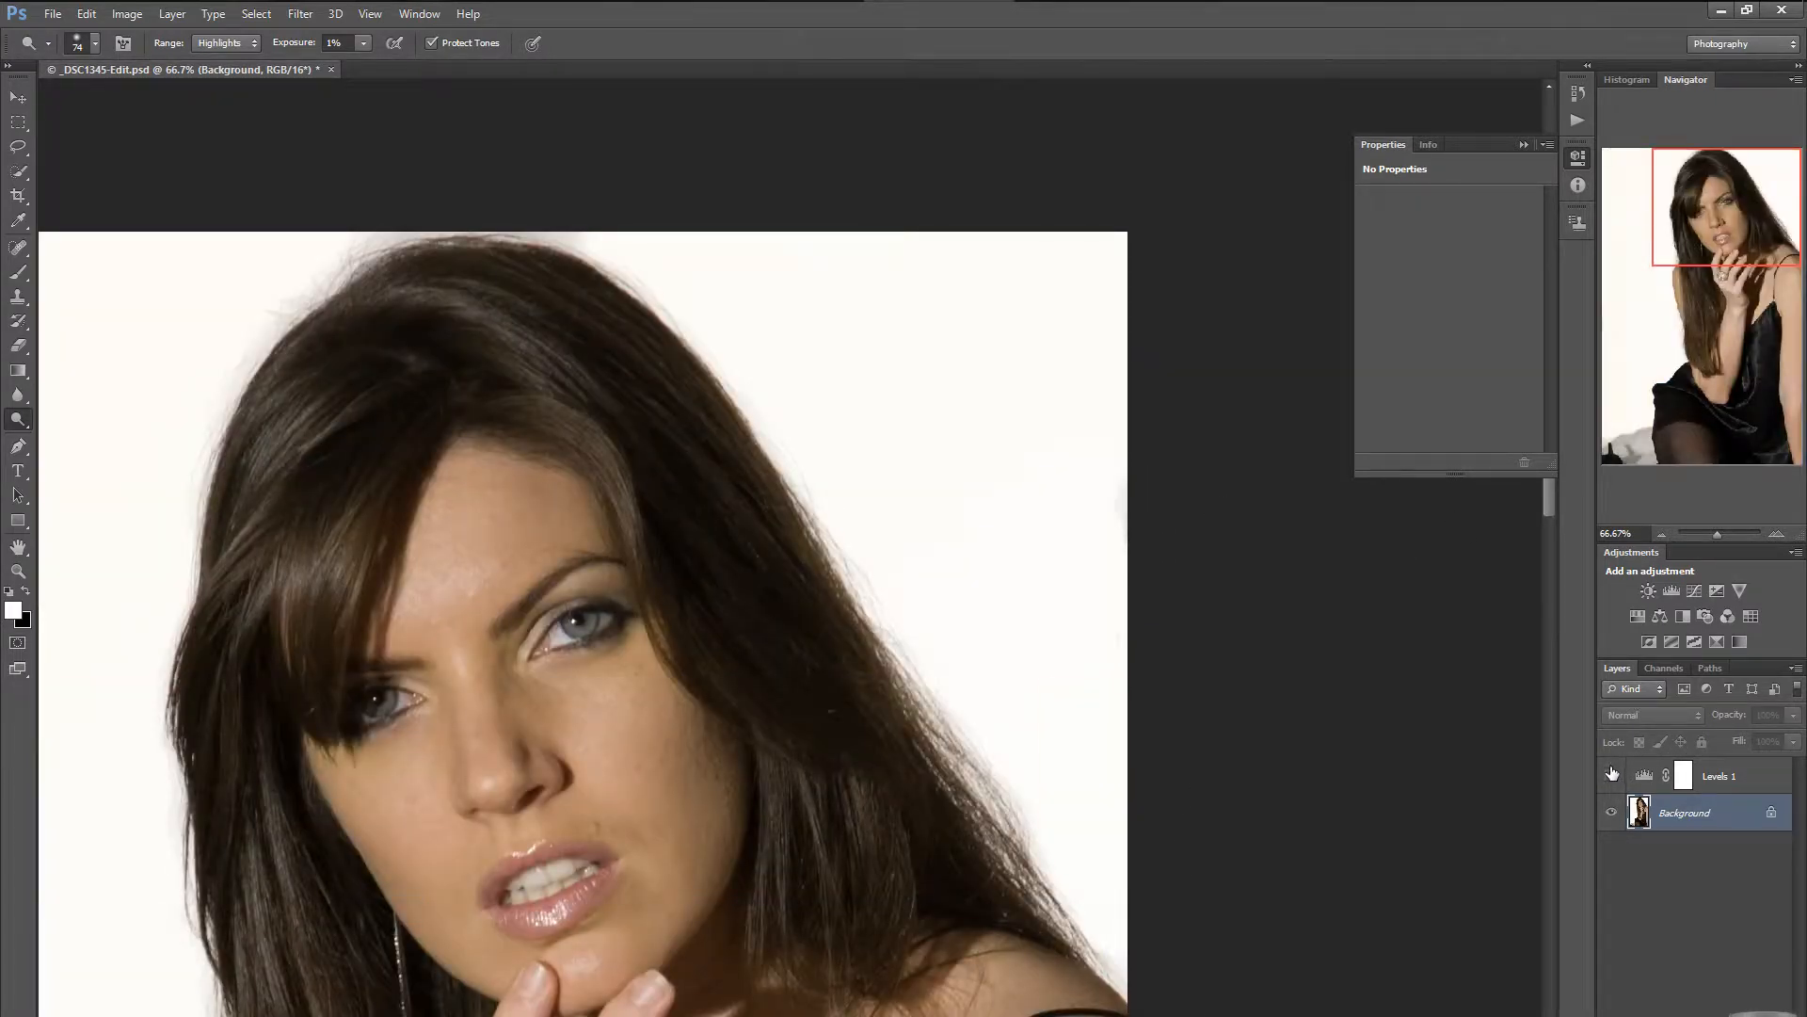
left_click(1612, 776)
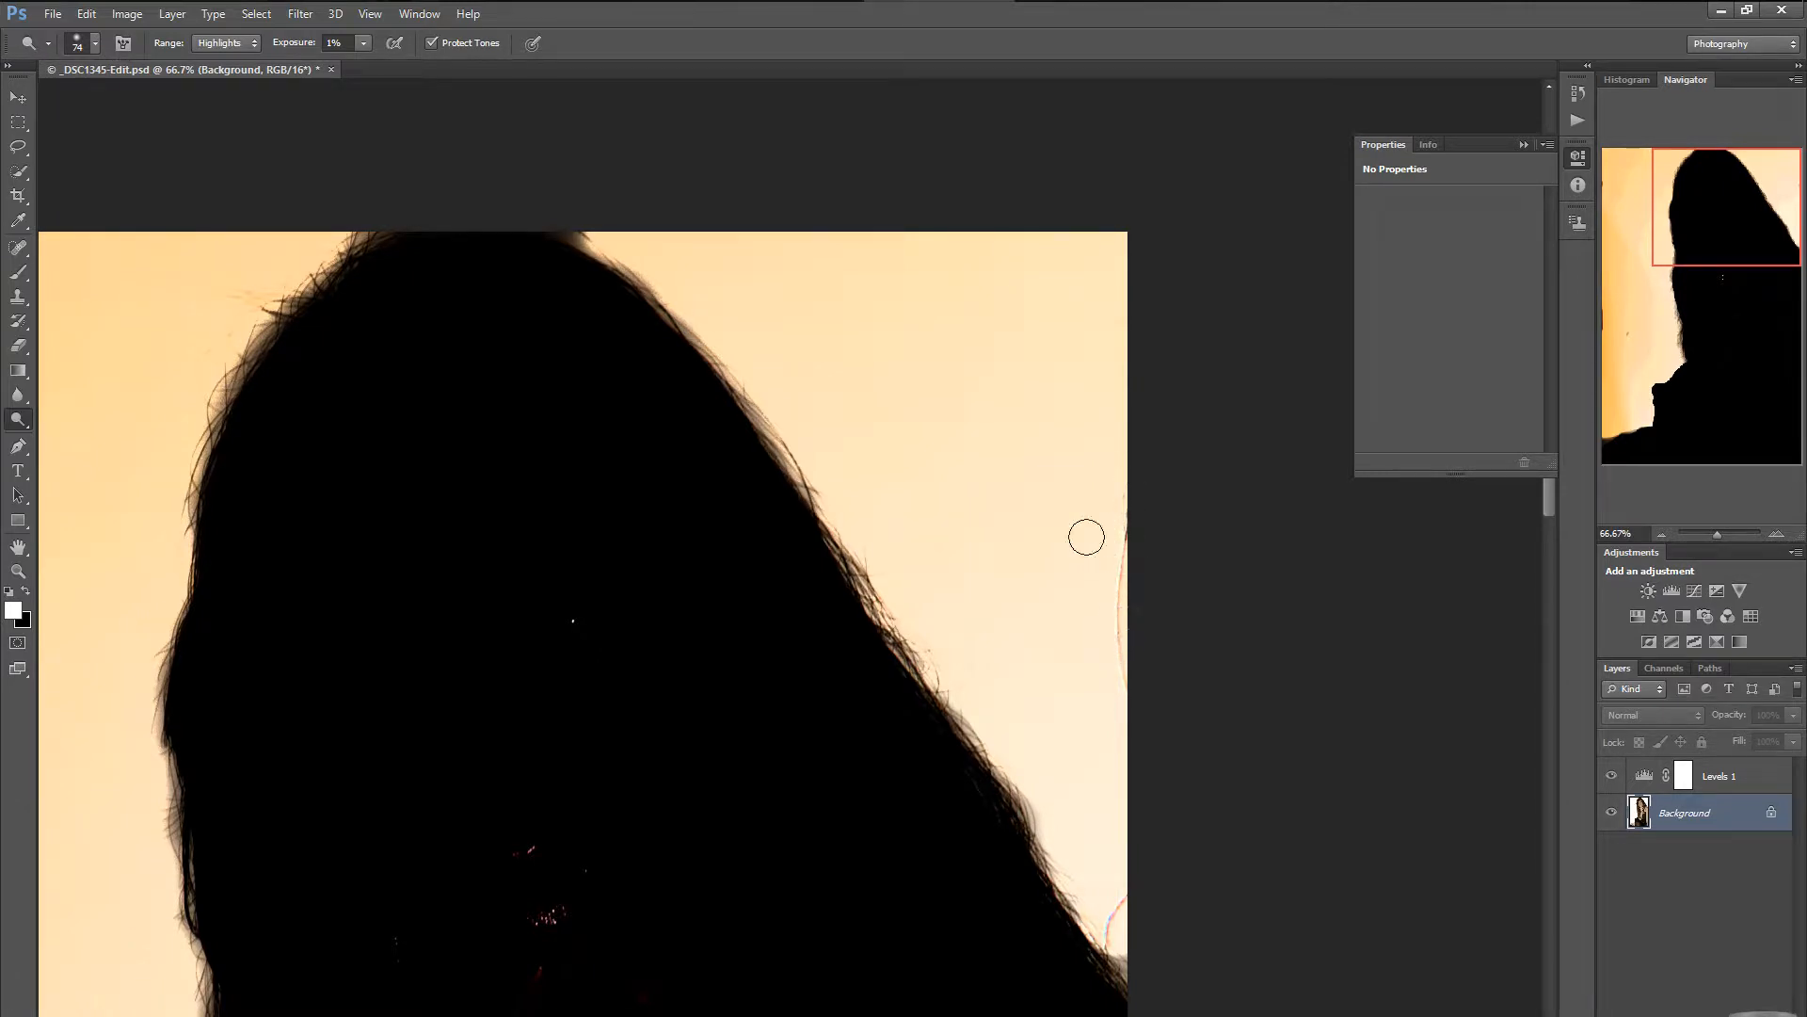
With the Levels layer hidden, dodge the image's right edge at 100% exposure and compare the result with the Levels layer shown and hidden.
left_click(1612, 778)
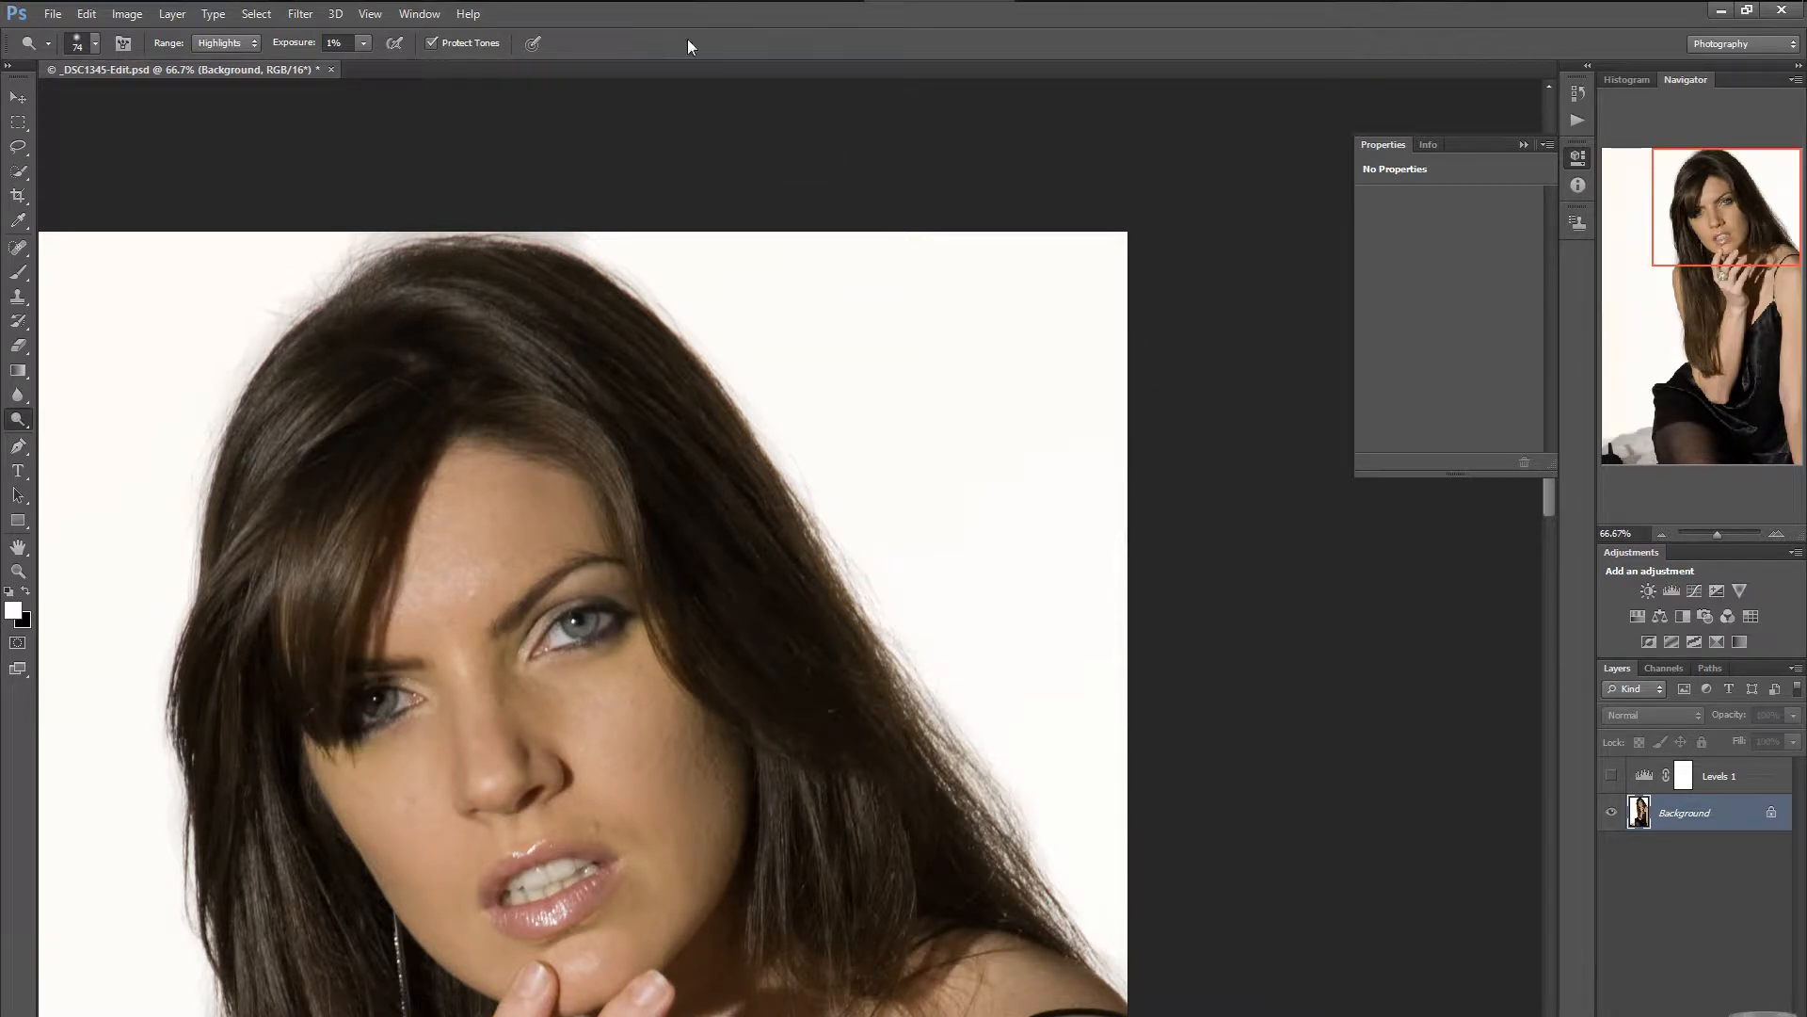
left_click(363, 44)
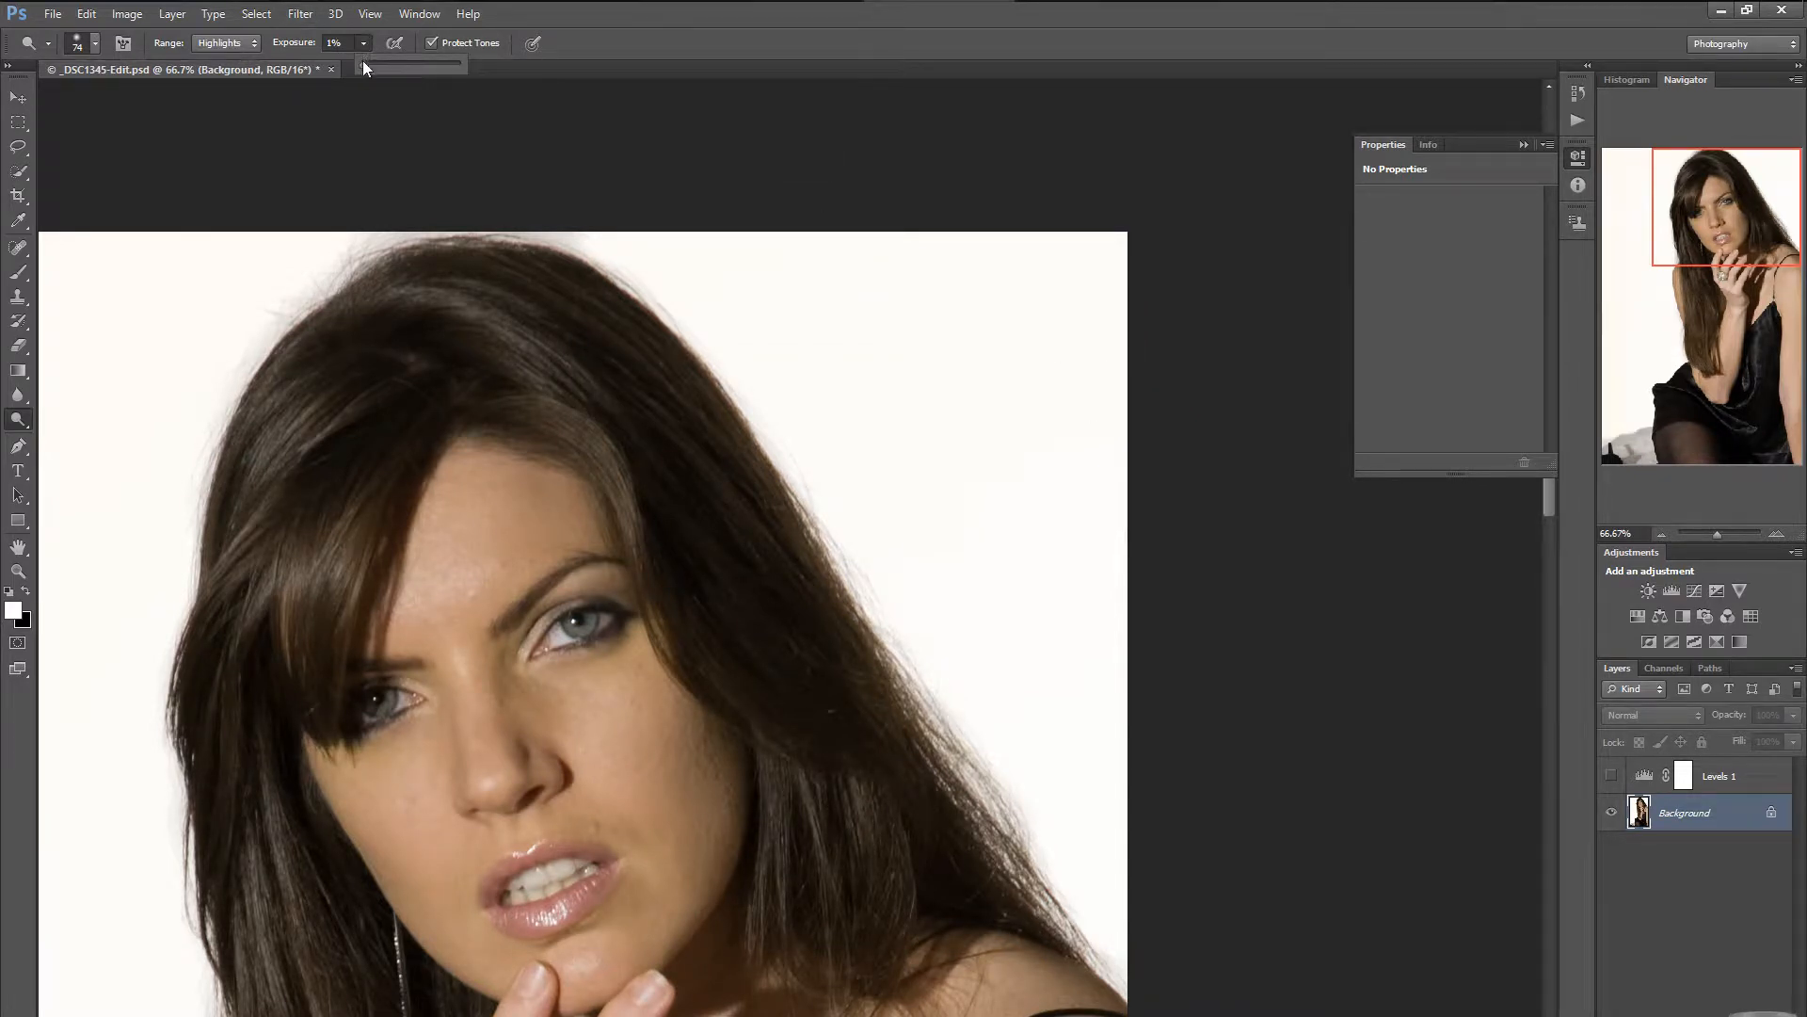
left_click_drag(365, 64, 517, 74)
mouse_move(1132, 339)
left_mouse_down()
mouse_move(1123, 817)
mouse_move(1111, 372)
left_mouse_up()
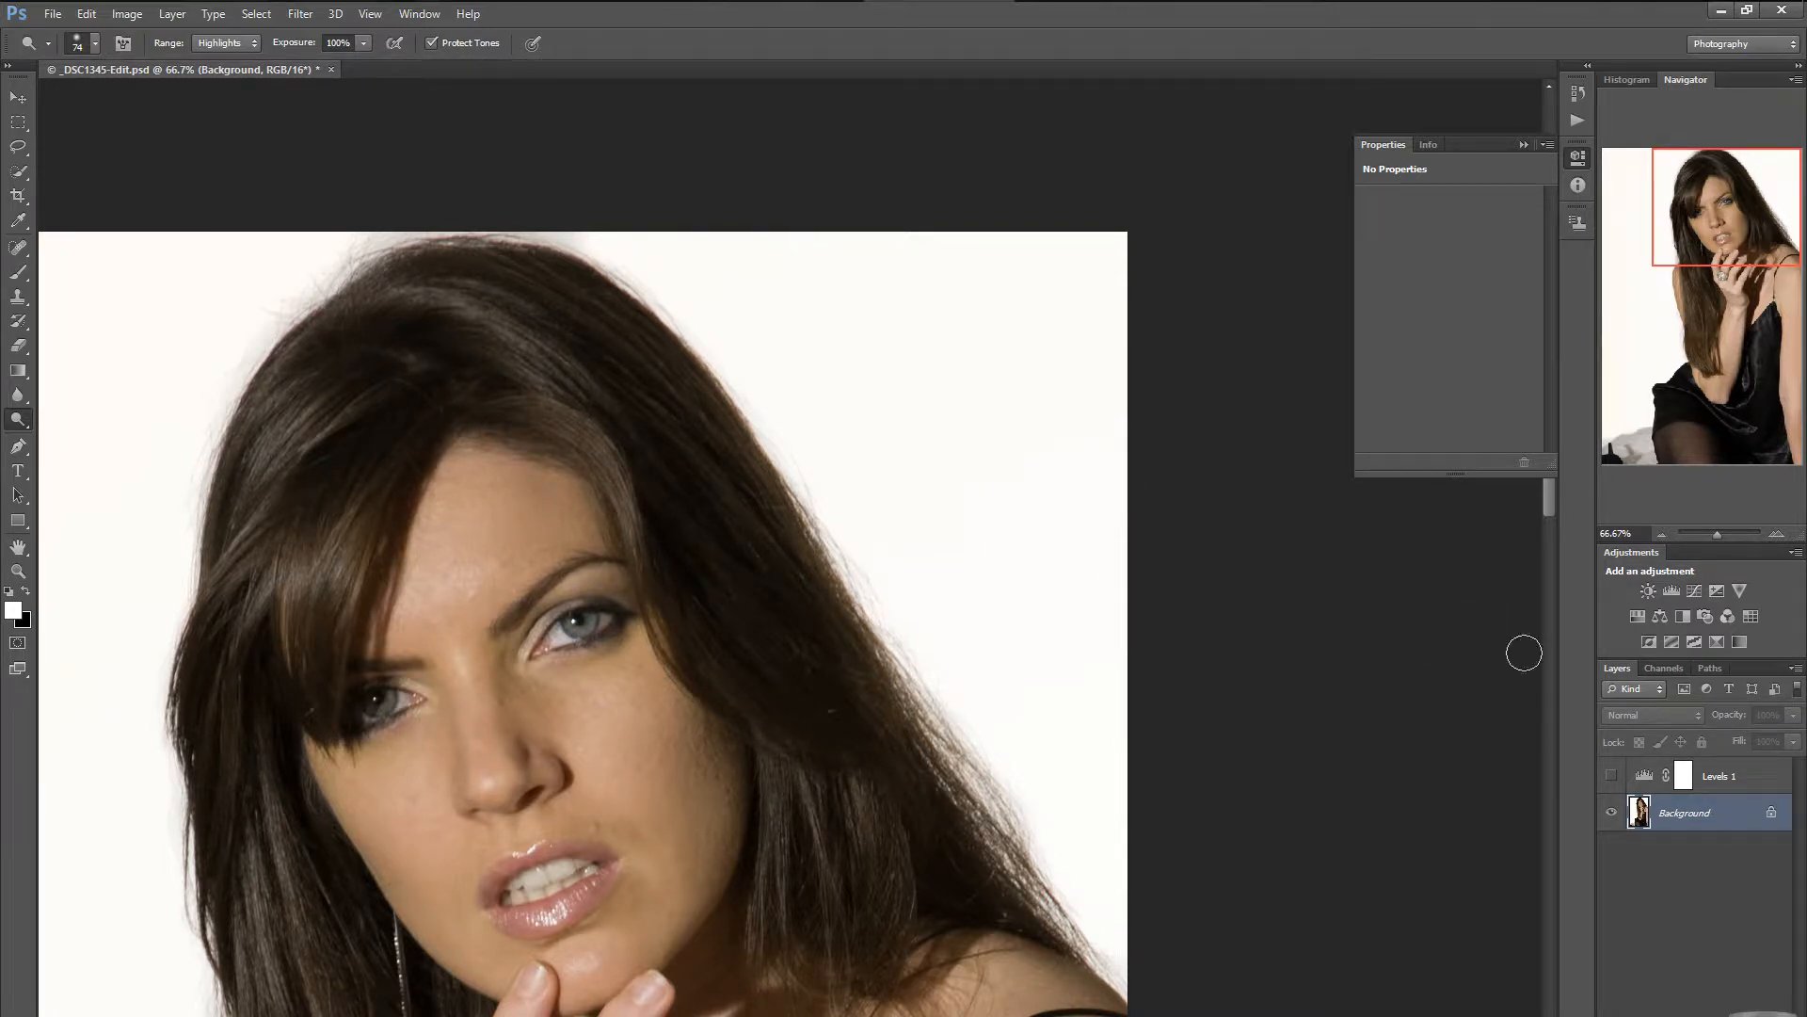
left_click(1613, 778)
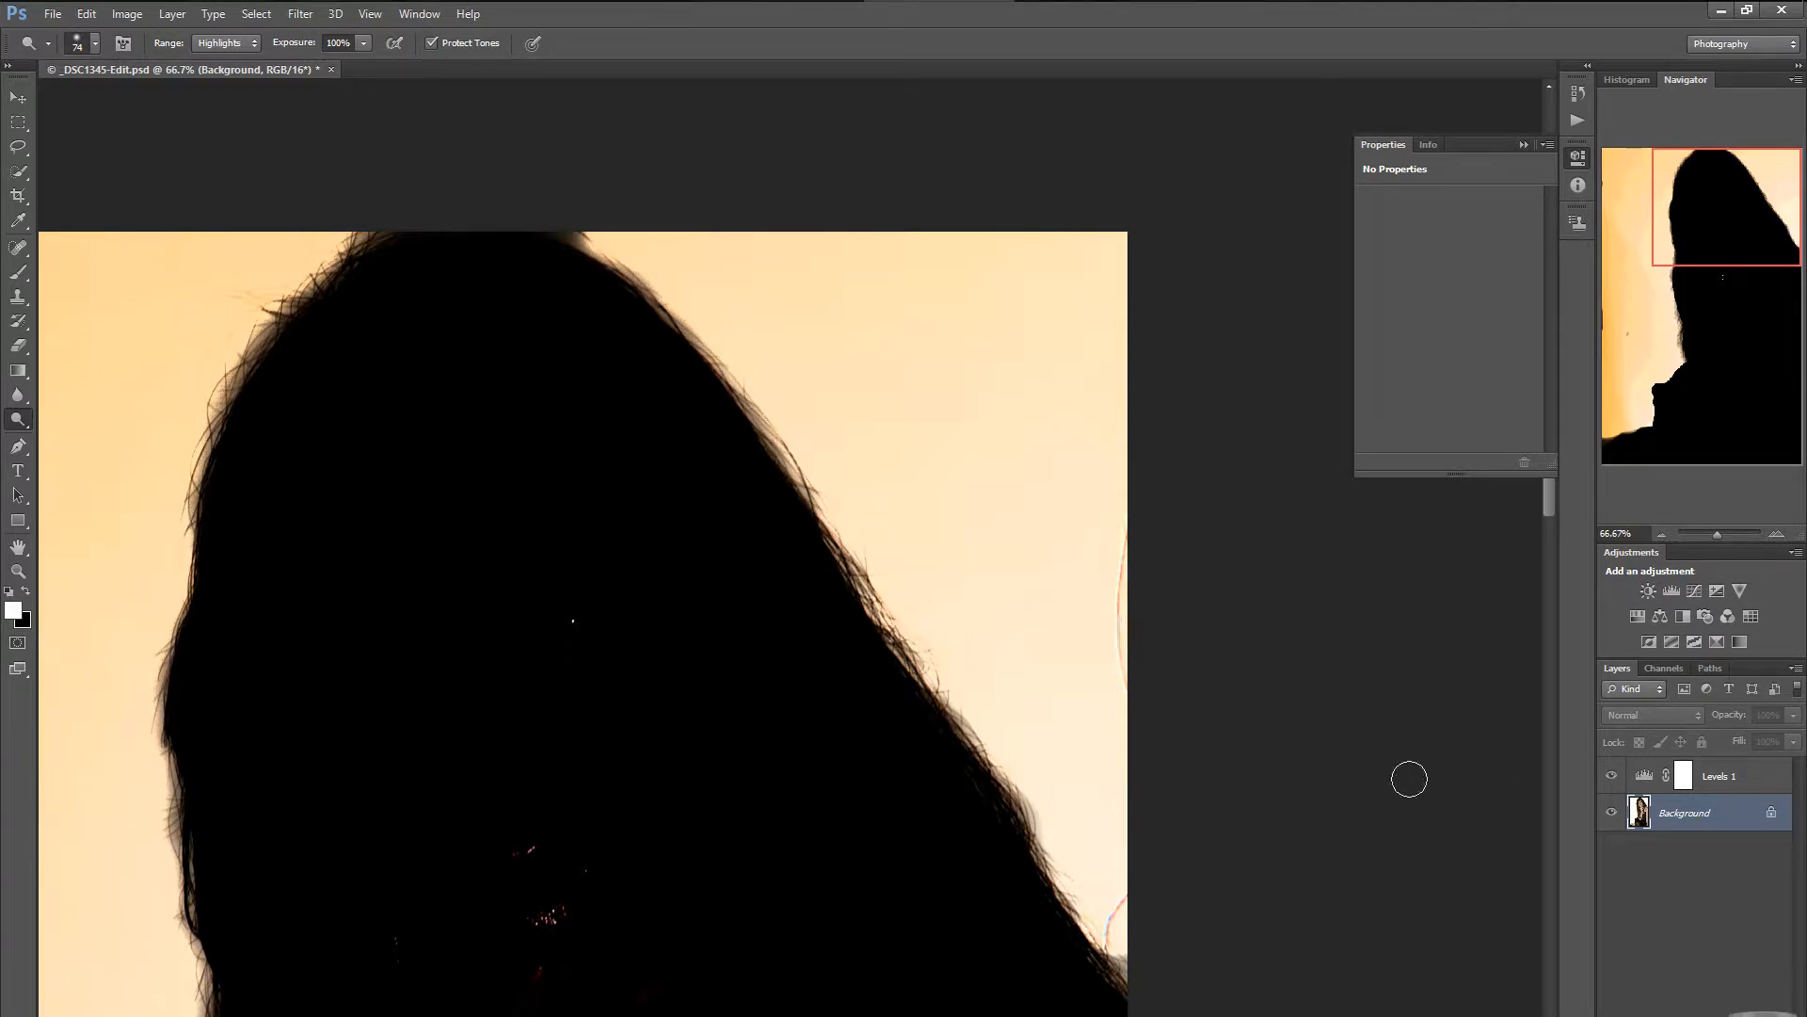
left_click(1612, 776)
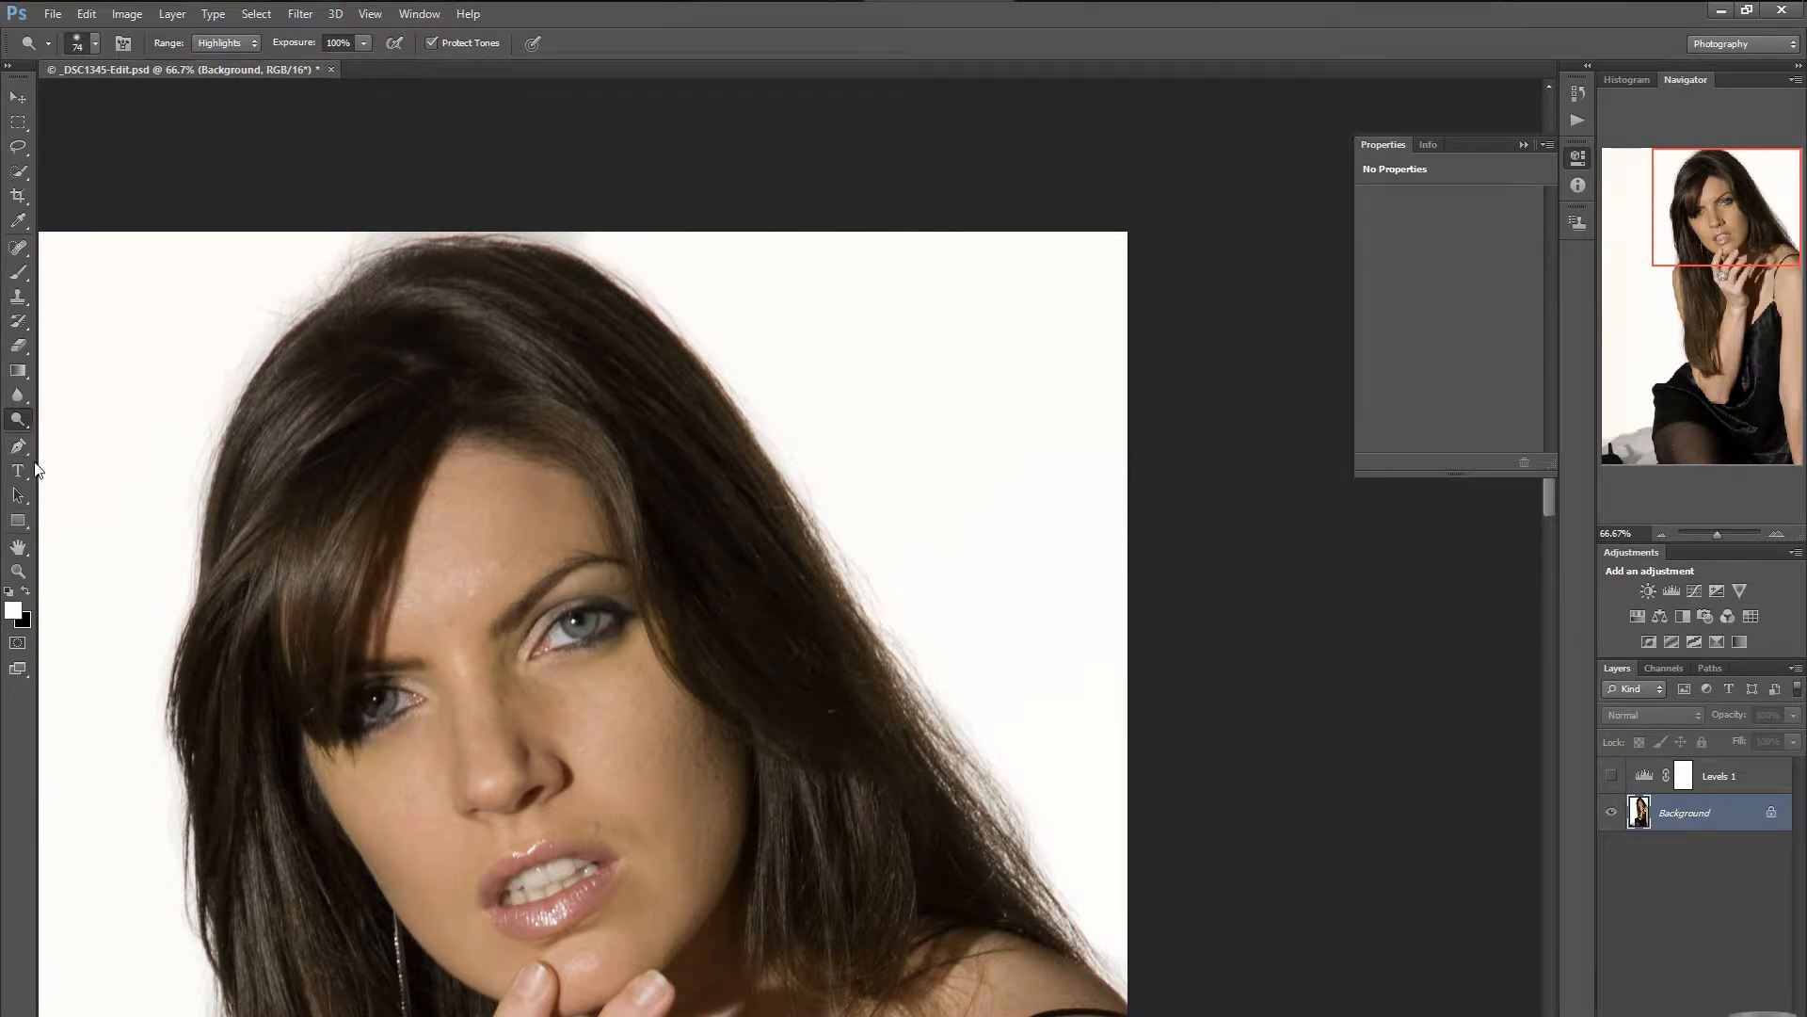
Select a rectangular strip of background along the image's right edge beside the hair, fill it with White at 100% opacity, and deselect it.
left_click(18, 123)
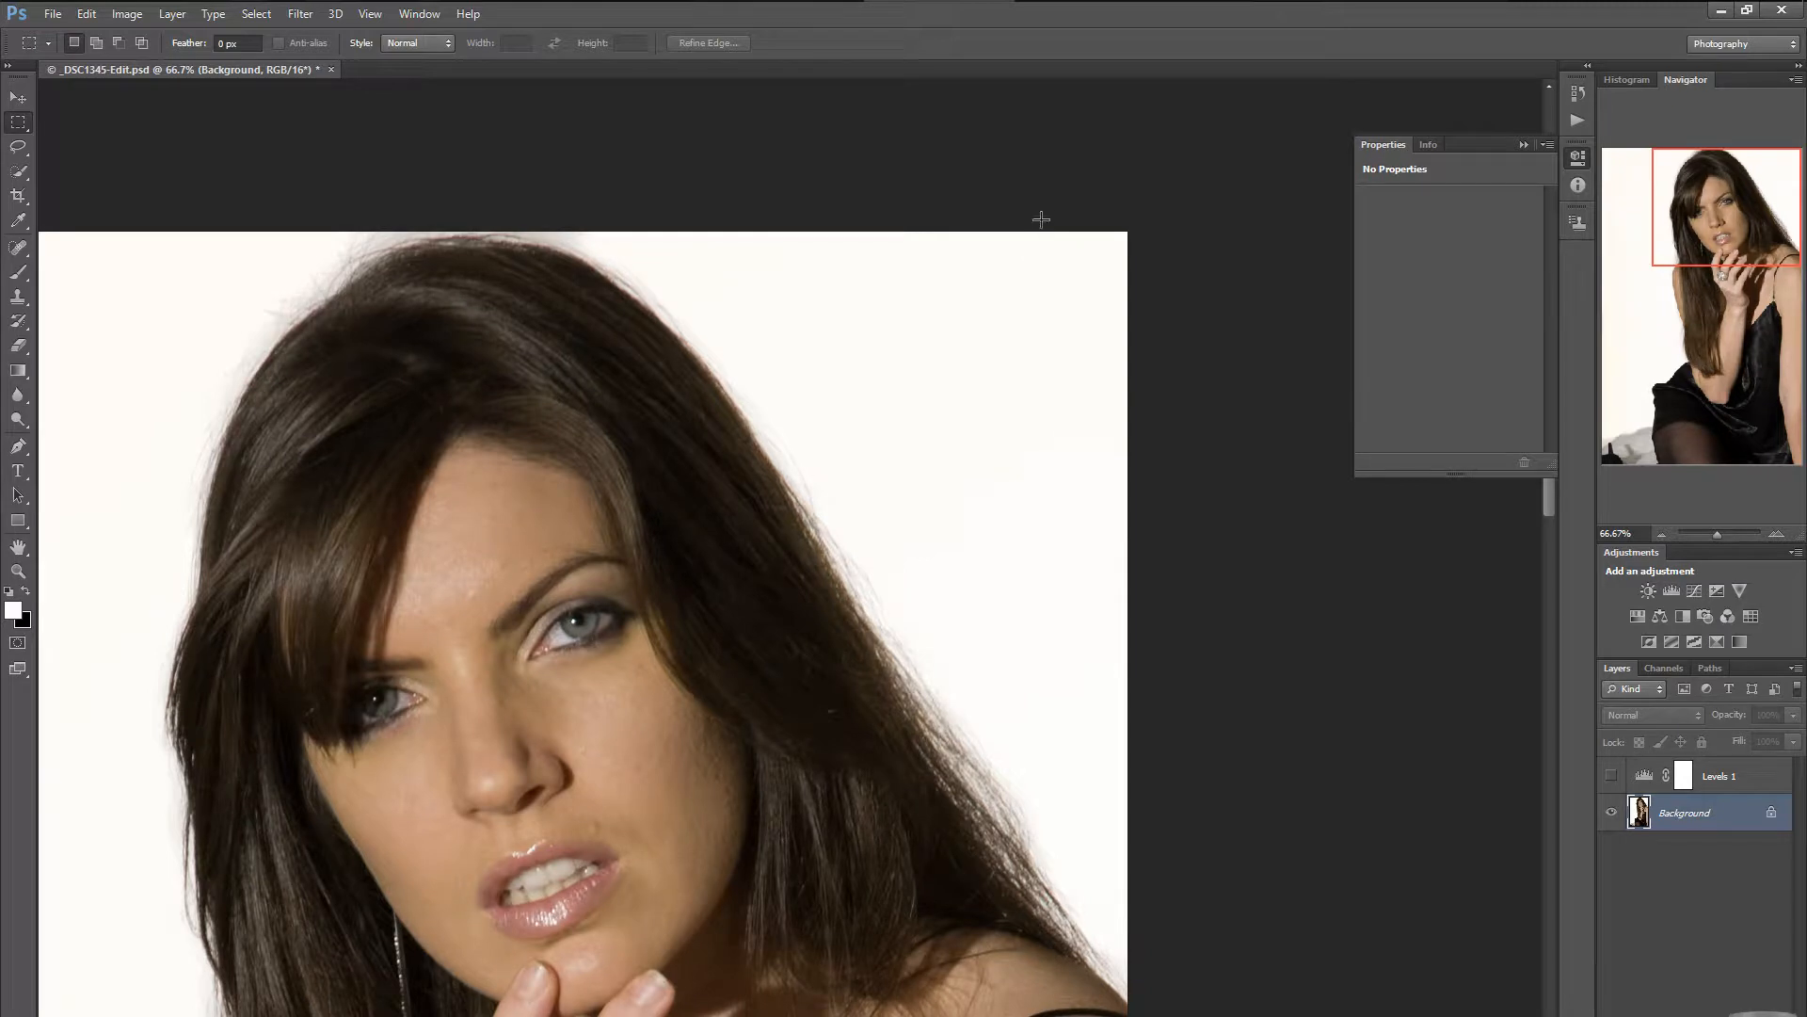
left_click_drag(1020, 215, 1206, 760)
key("shift+BackSpace")
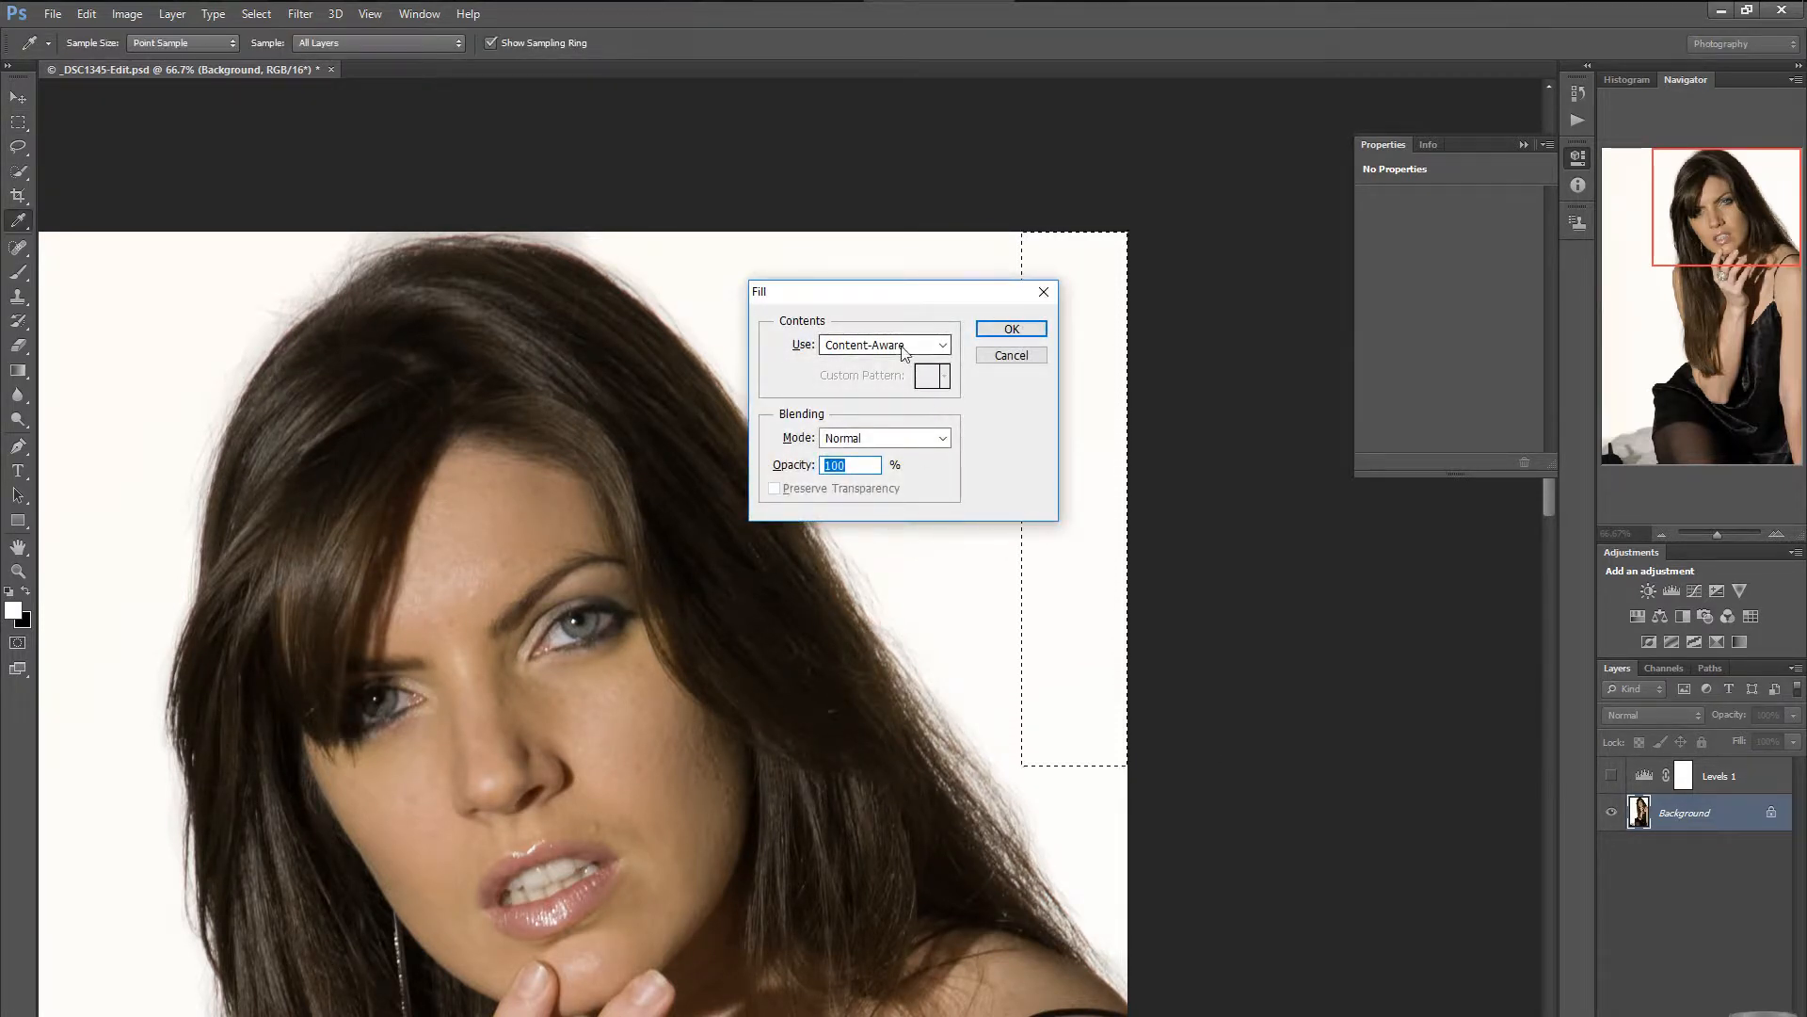
left_click(860, 439)
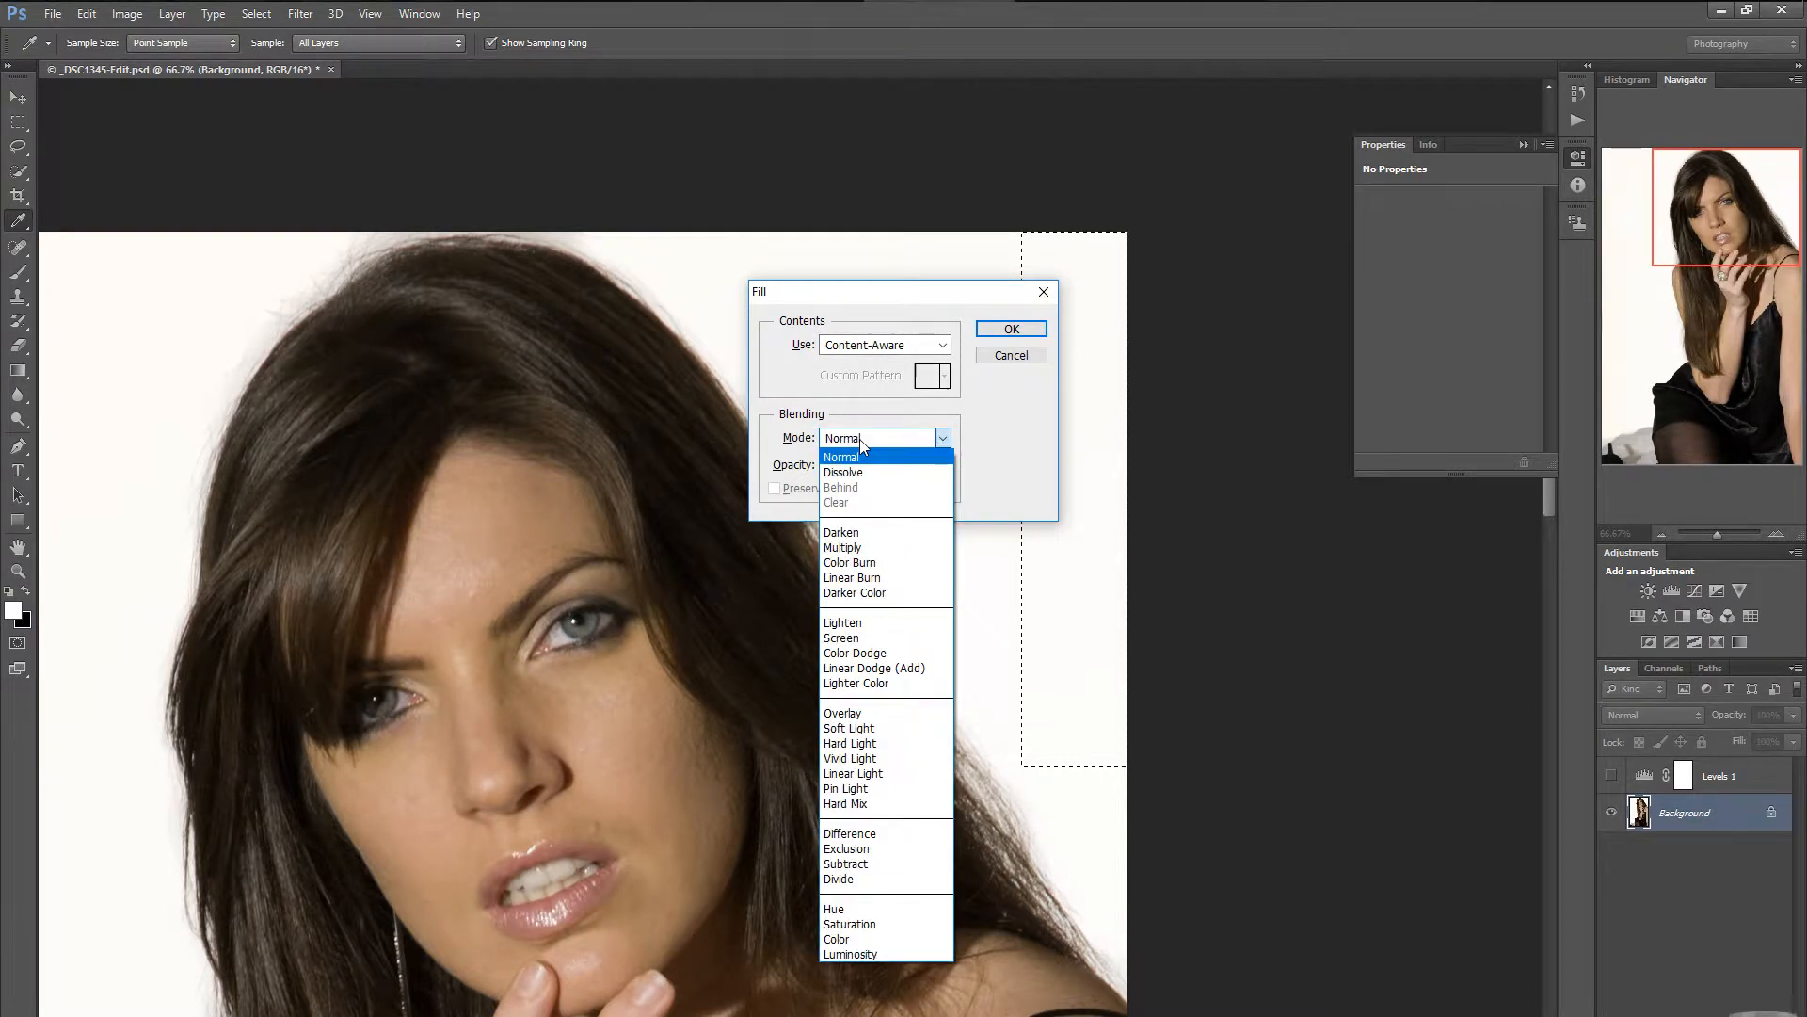
left_click(860, 439)
left_click(874, 346)
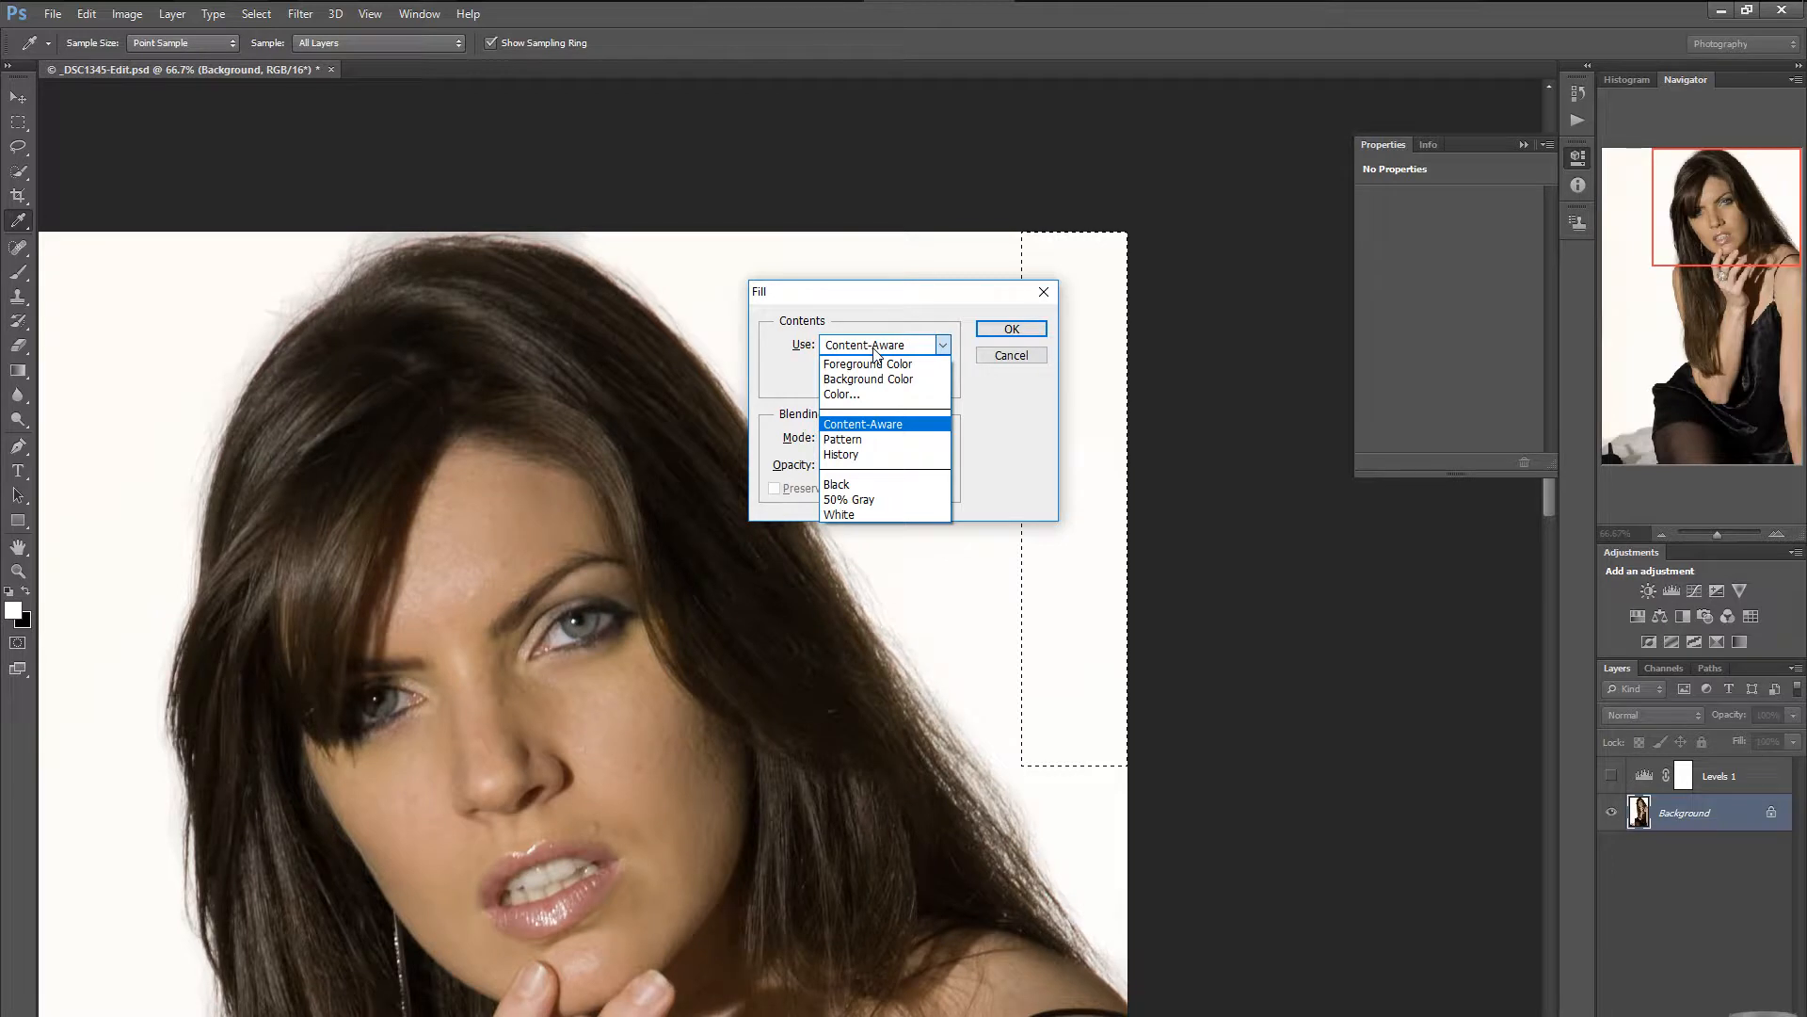
left_click(840, 514)
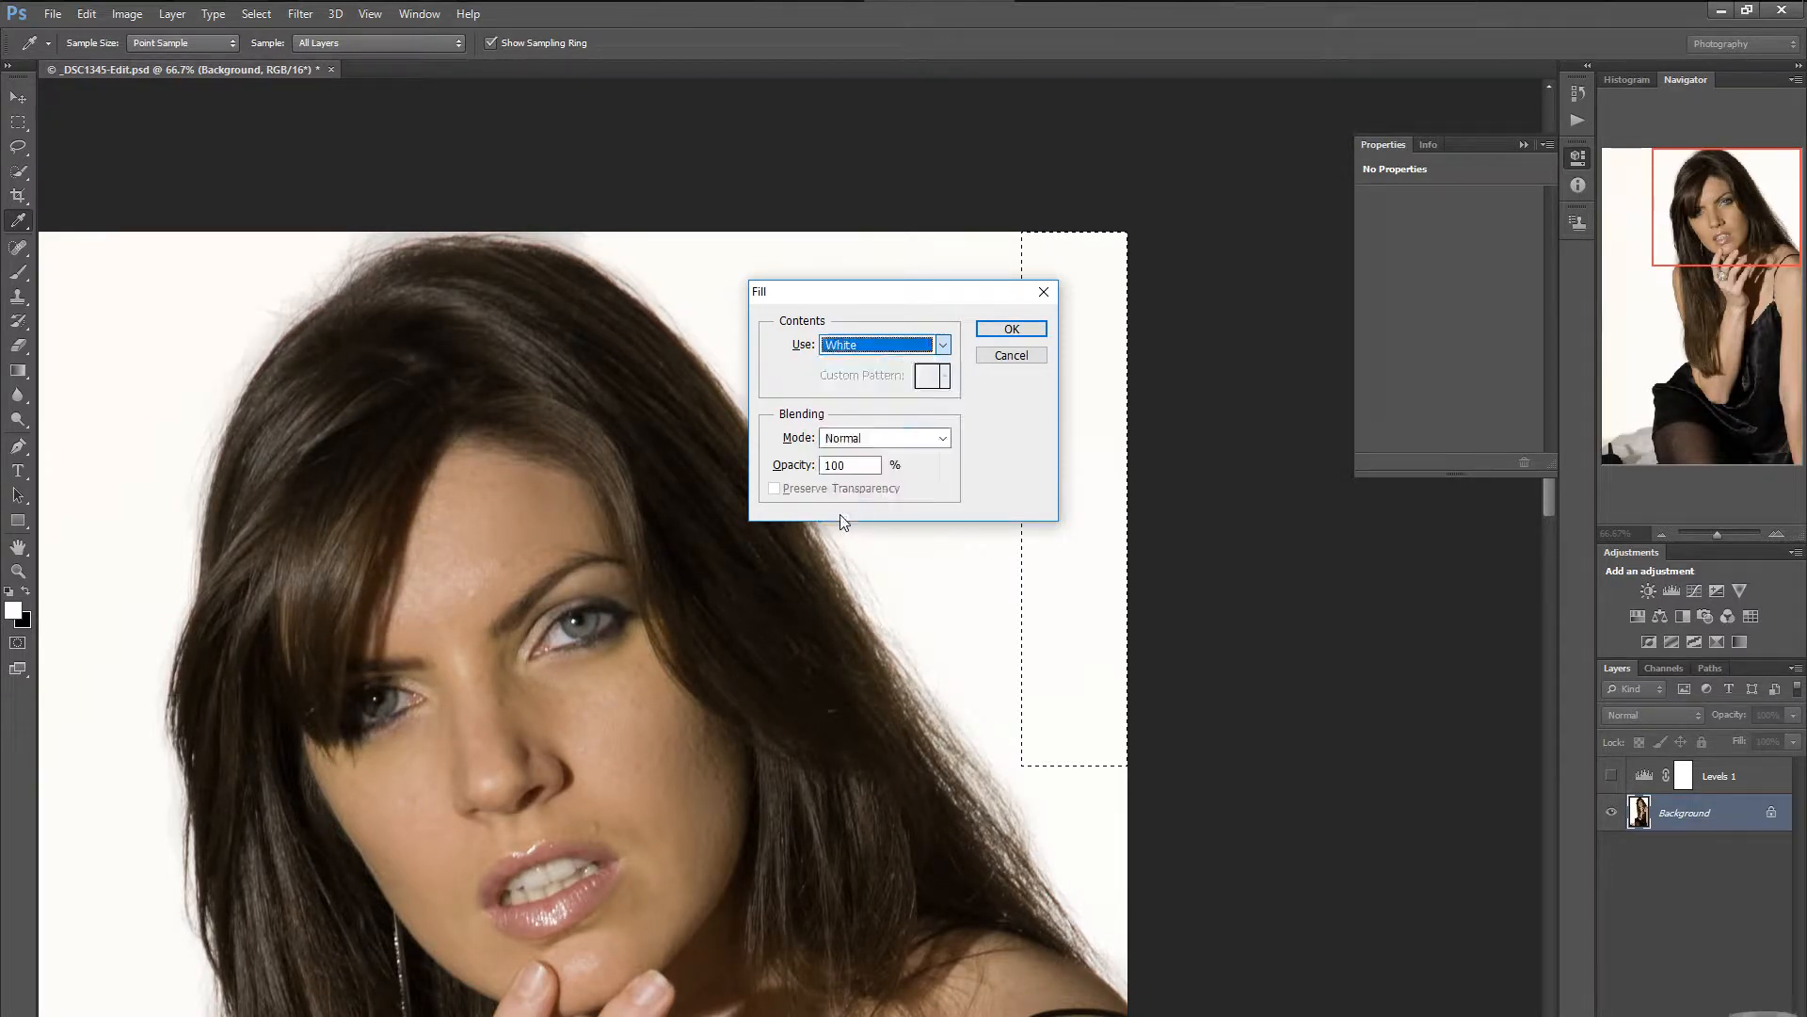
left_click(1013, 330)
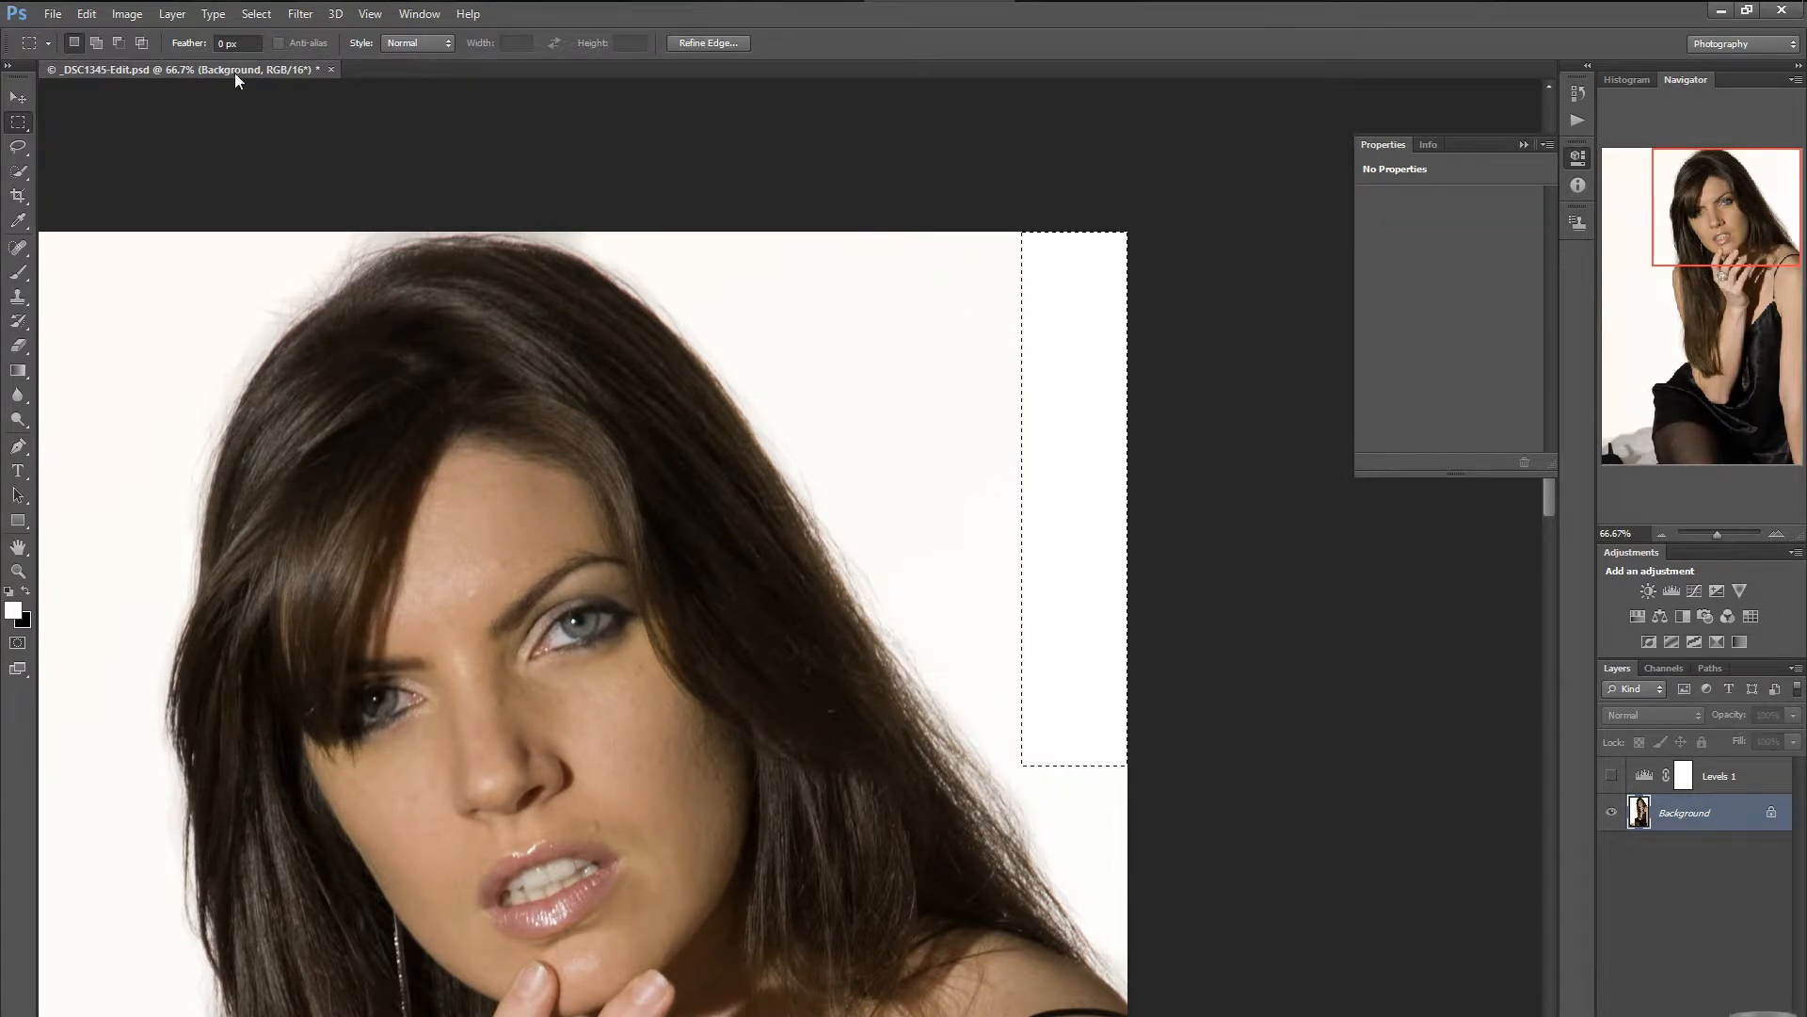
left_click(258, 20)
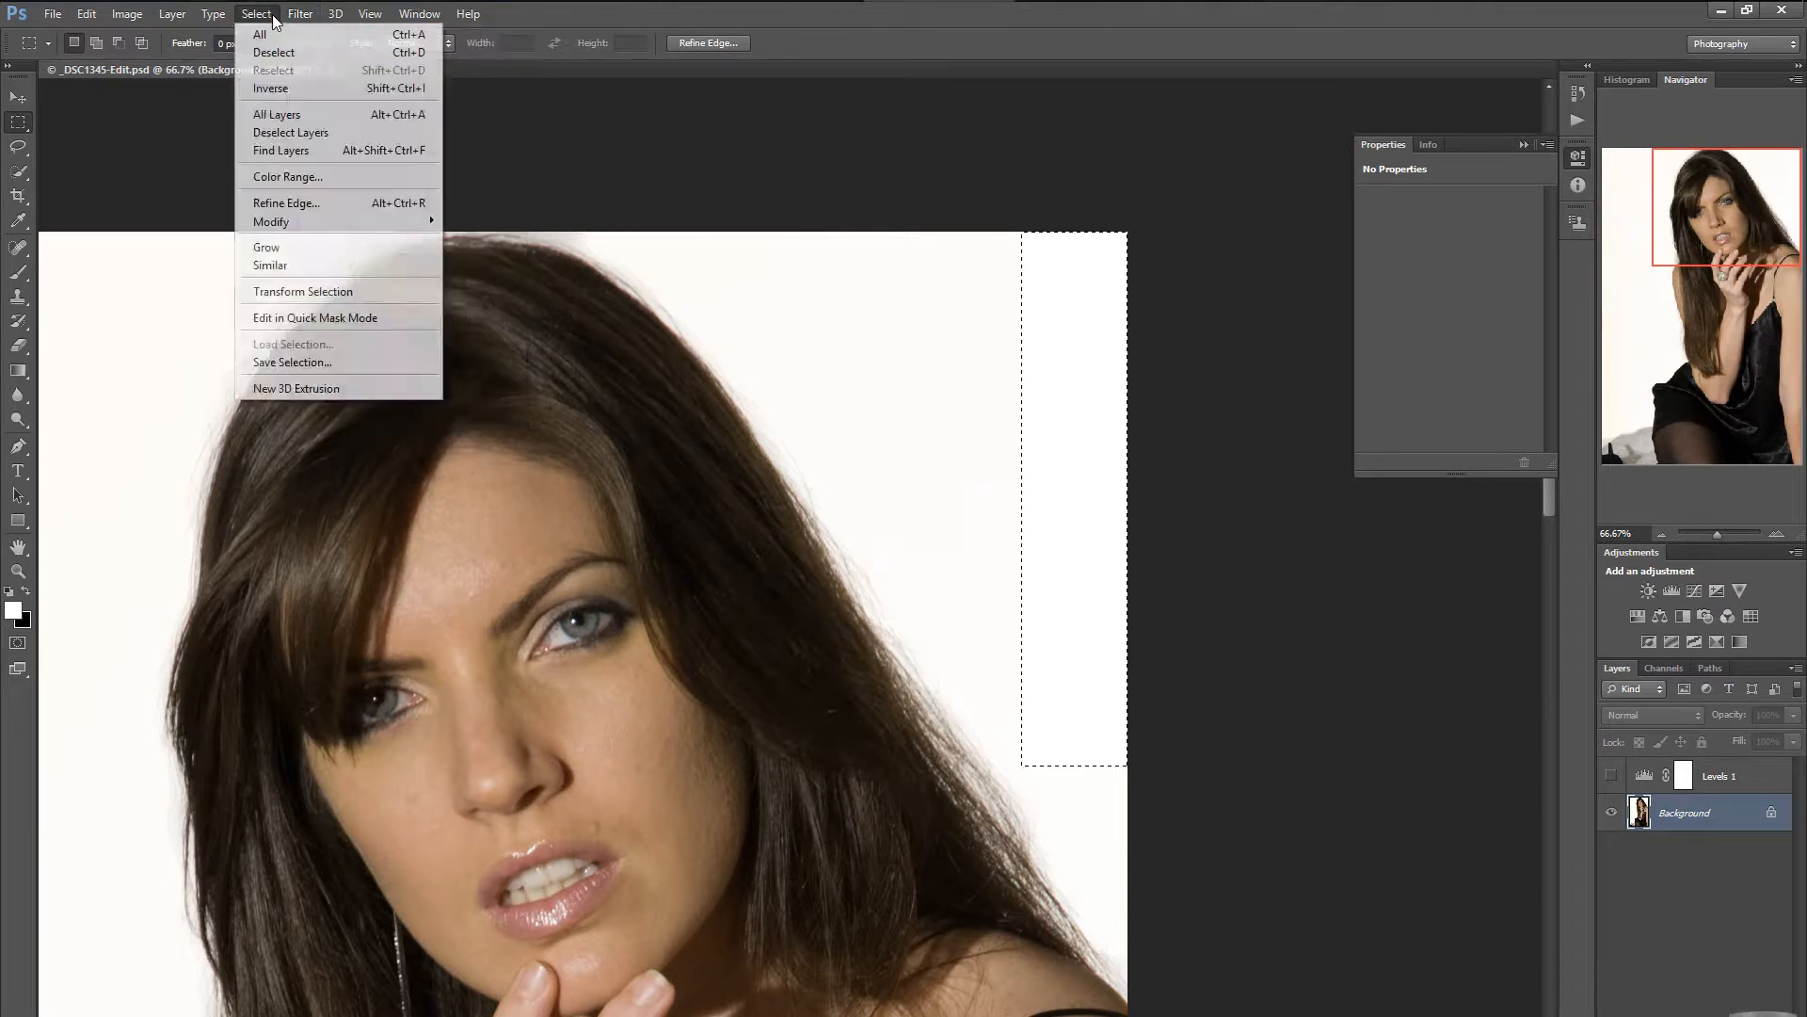
left_click(273, 53)
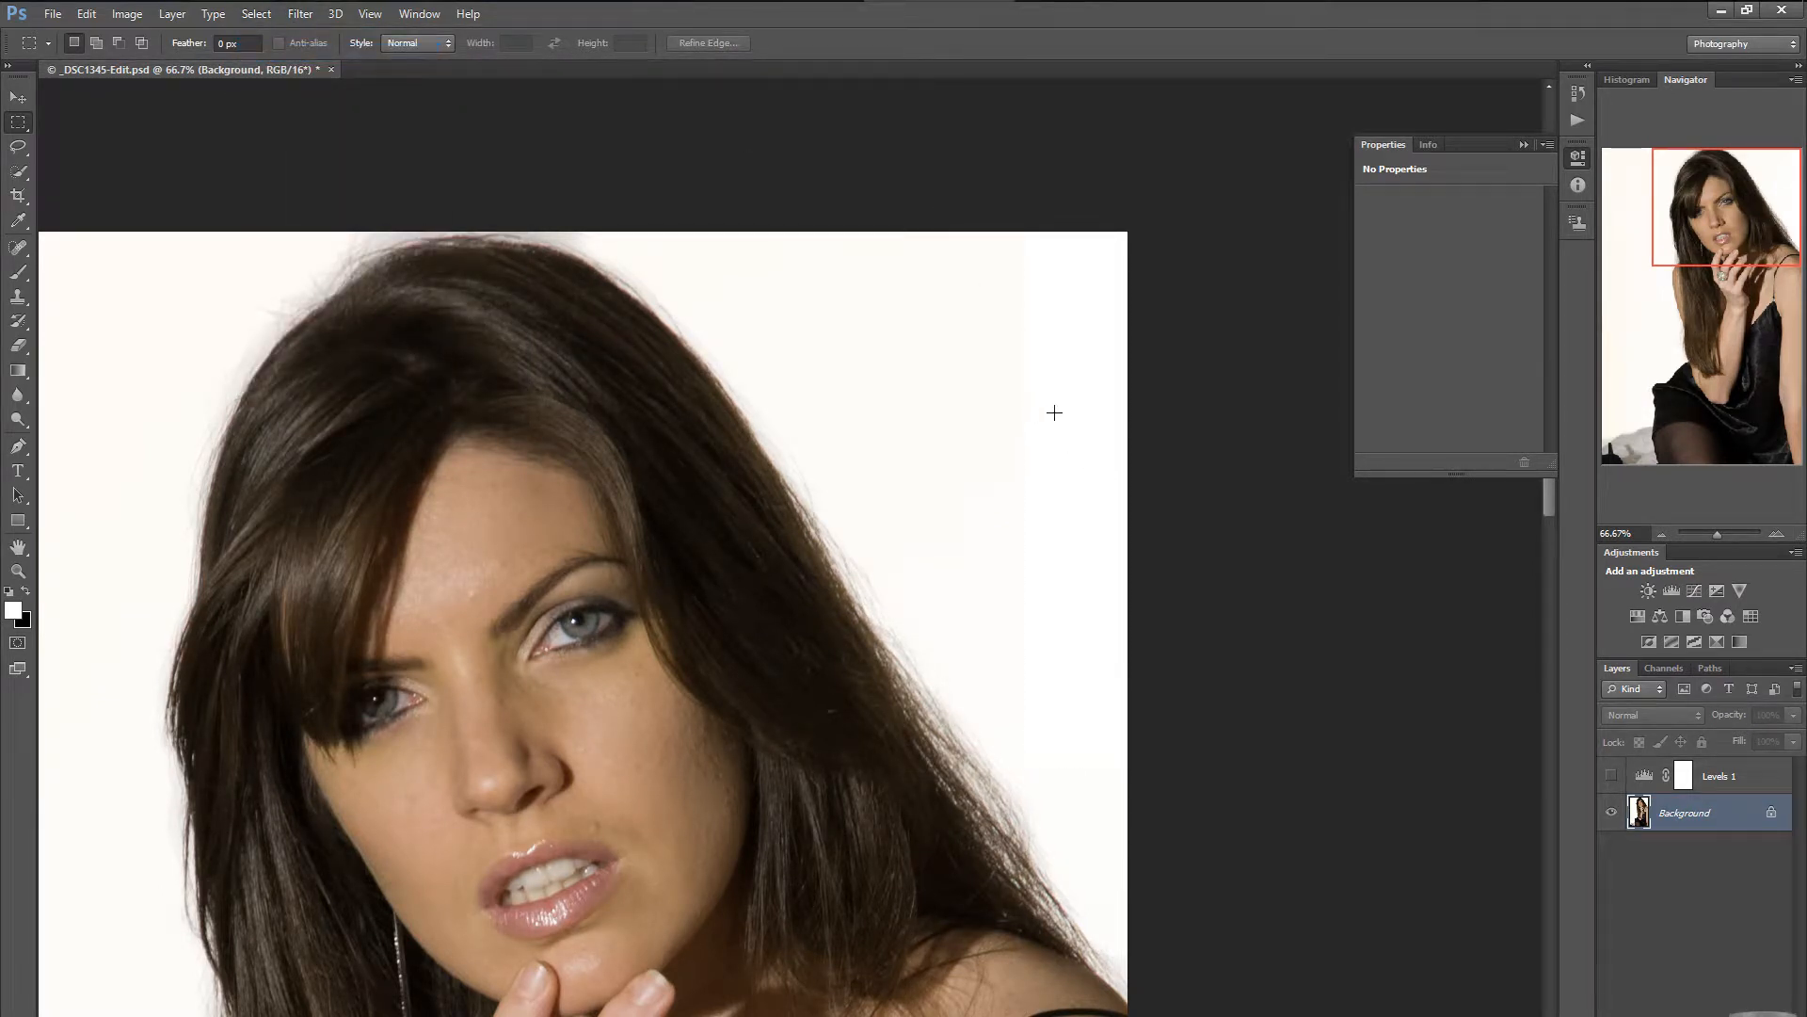
Check the white-filled strip against the surrounding background using the refreshed histogram and the Levels layer shown and hidden.
left_click(1623, 81)
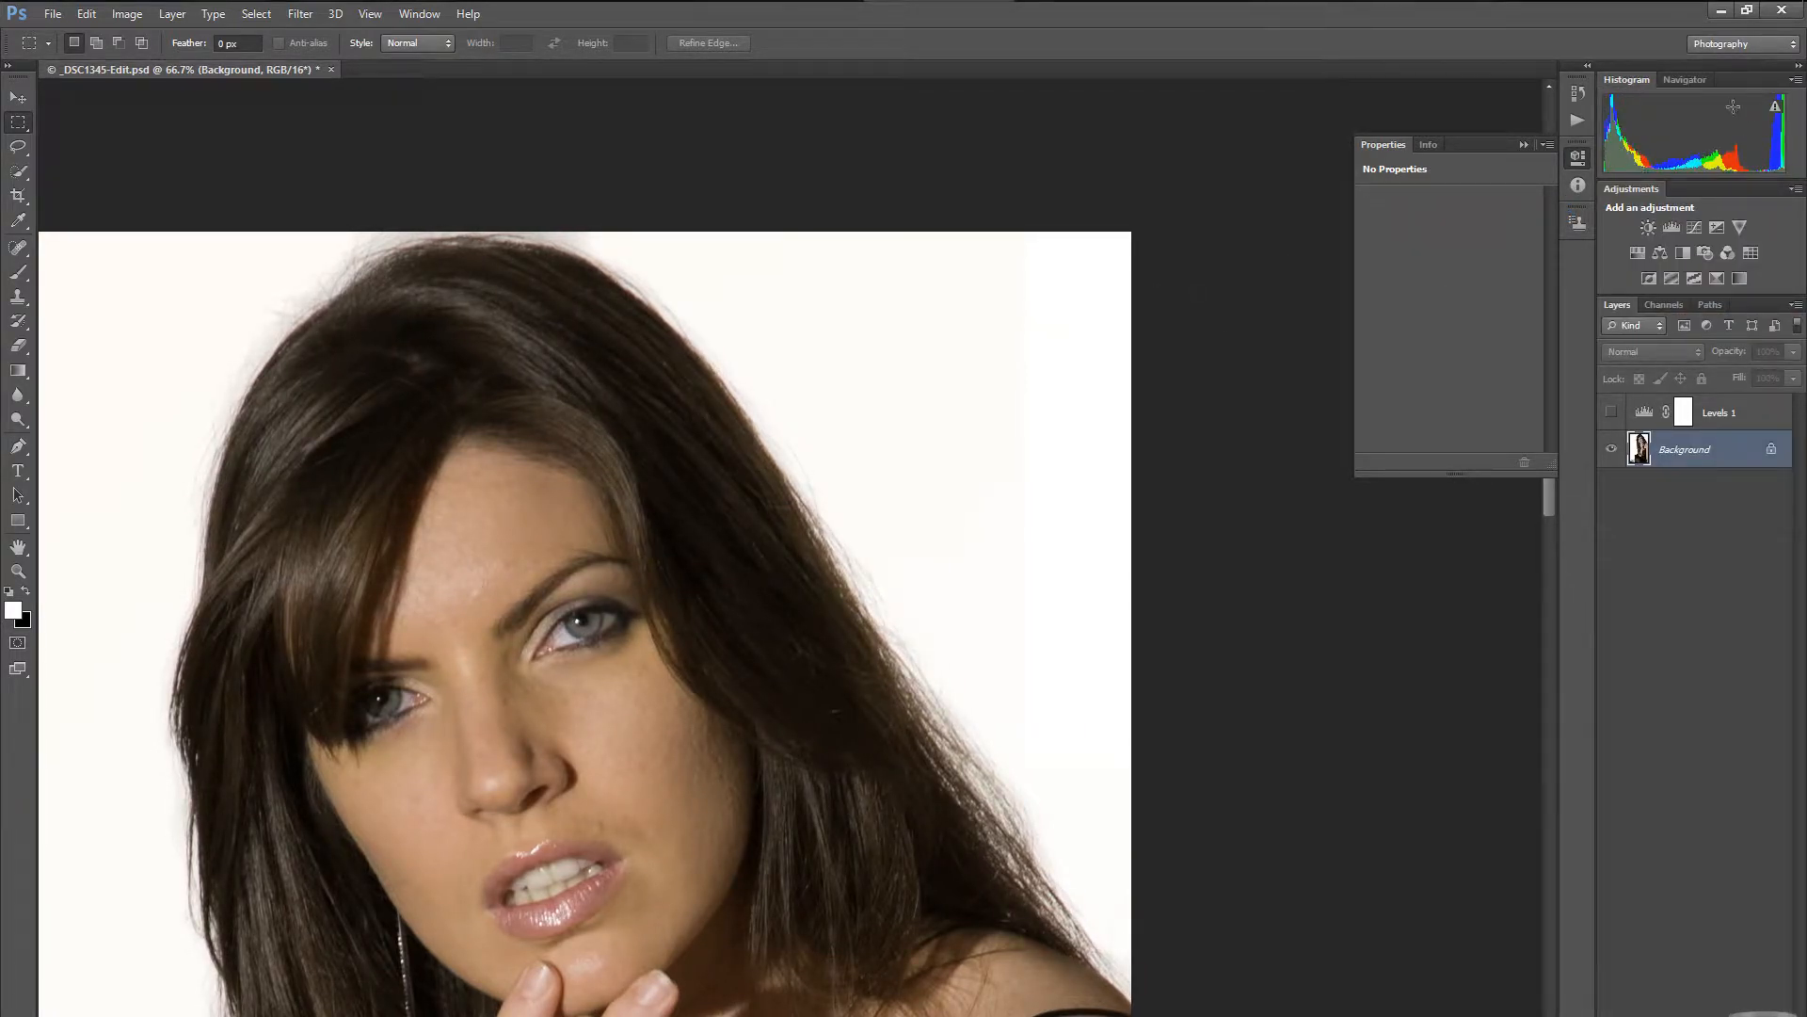
left_click(1775, 107)
left_click(1611, 413)
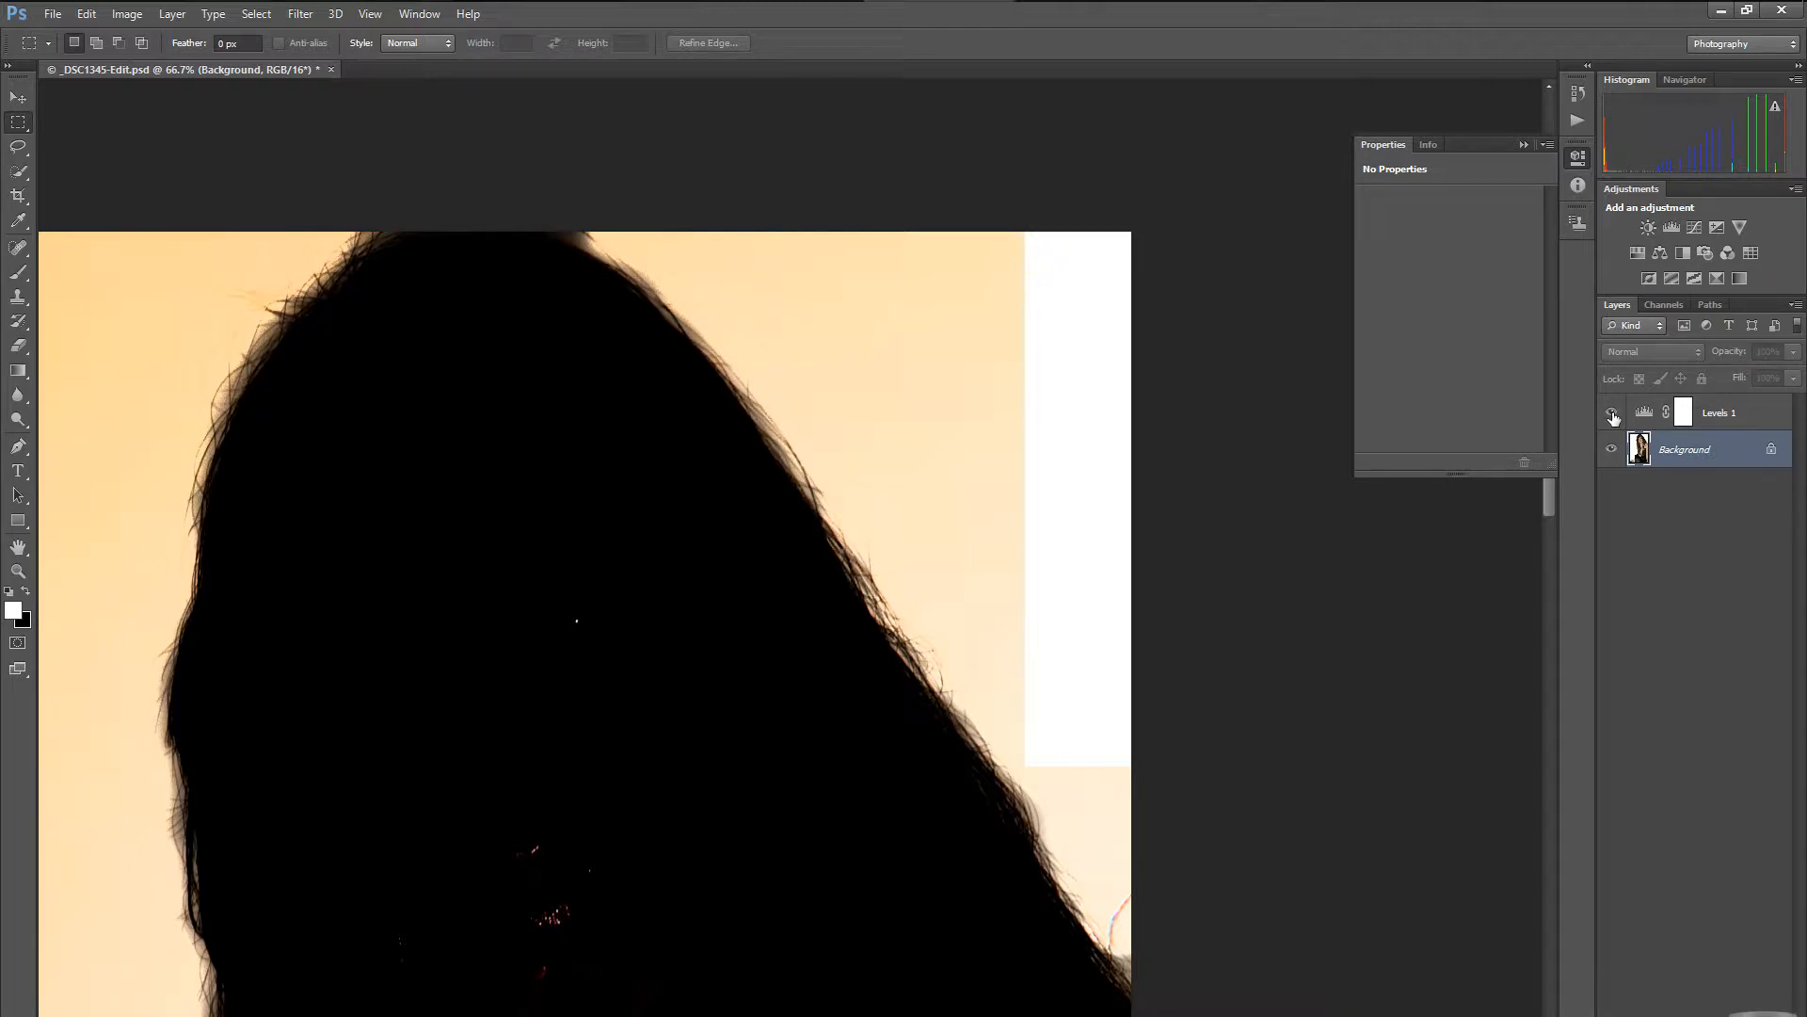
left_click(1611, 414)
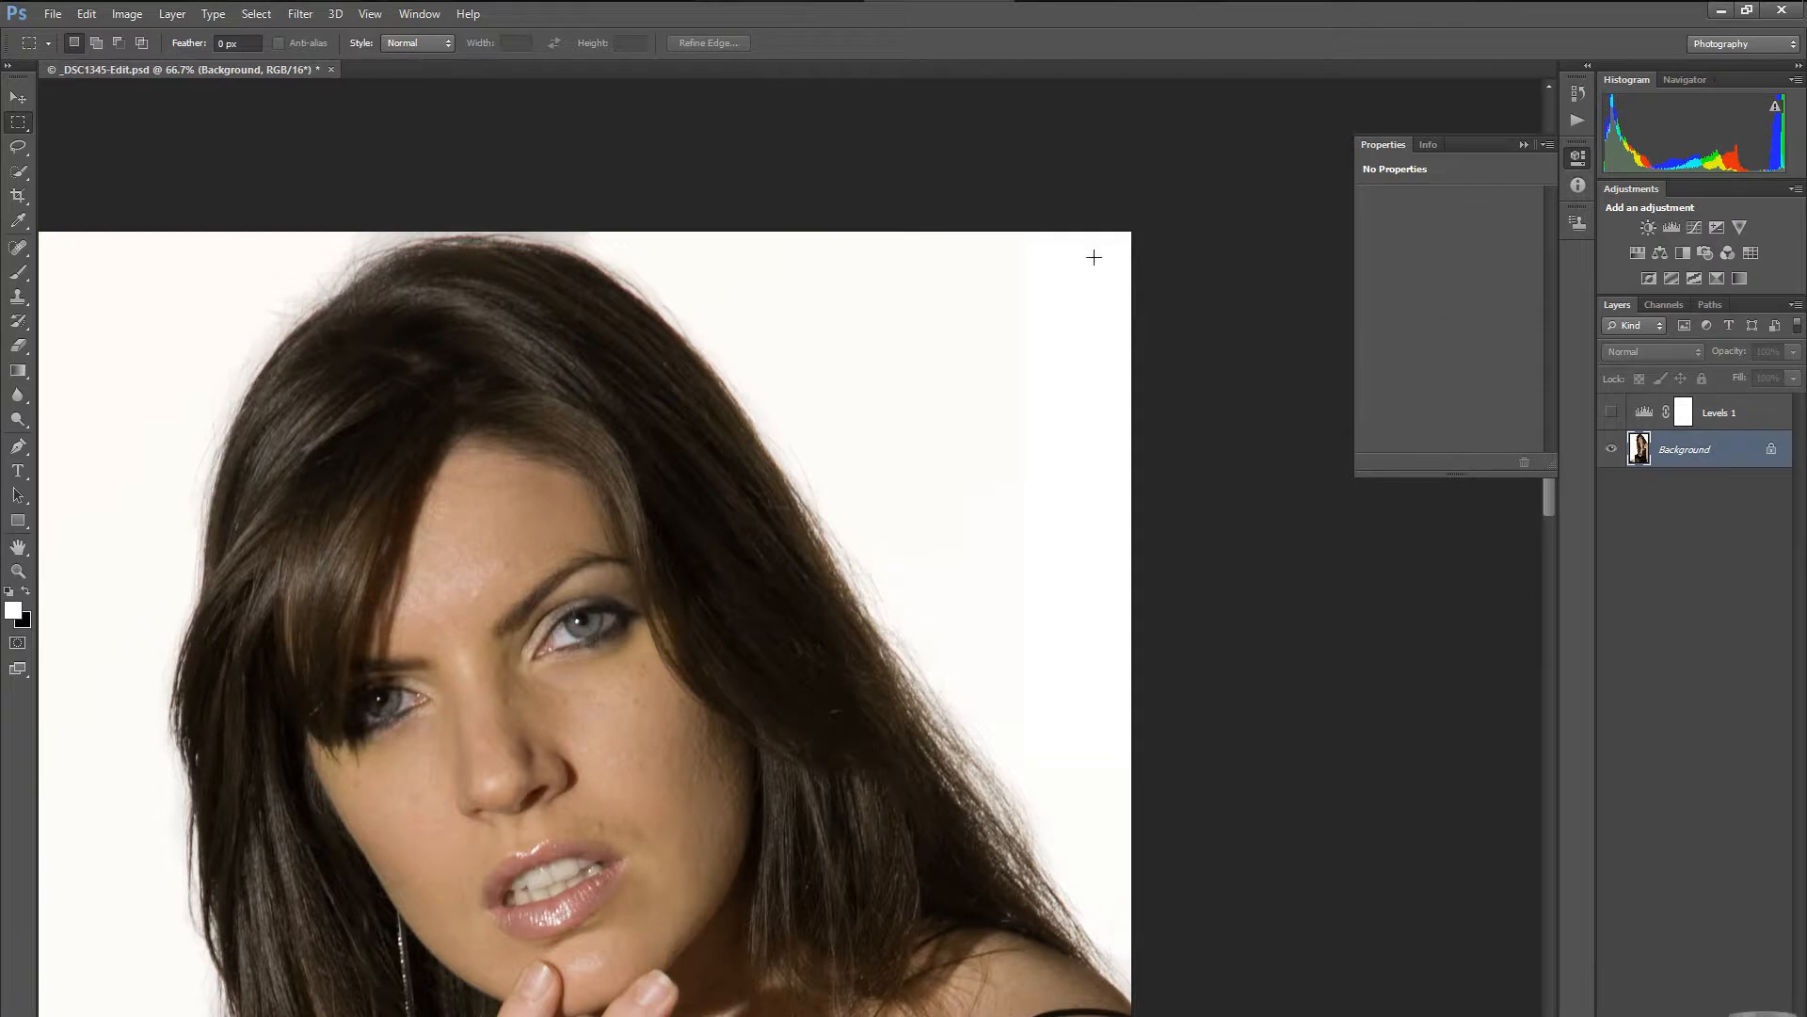
Revert the history to the last Dodge Tool state before the white fill, and compare the background with the Levels layer shown and hidden.
left_click(1578, 93)
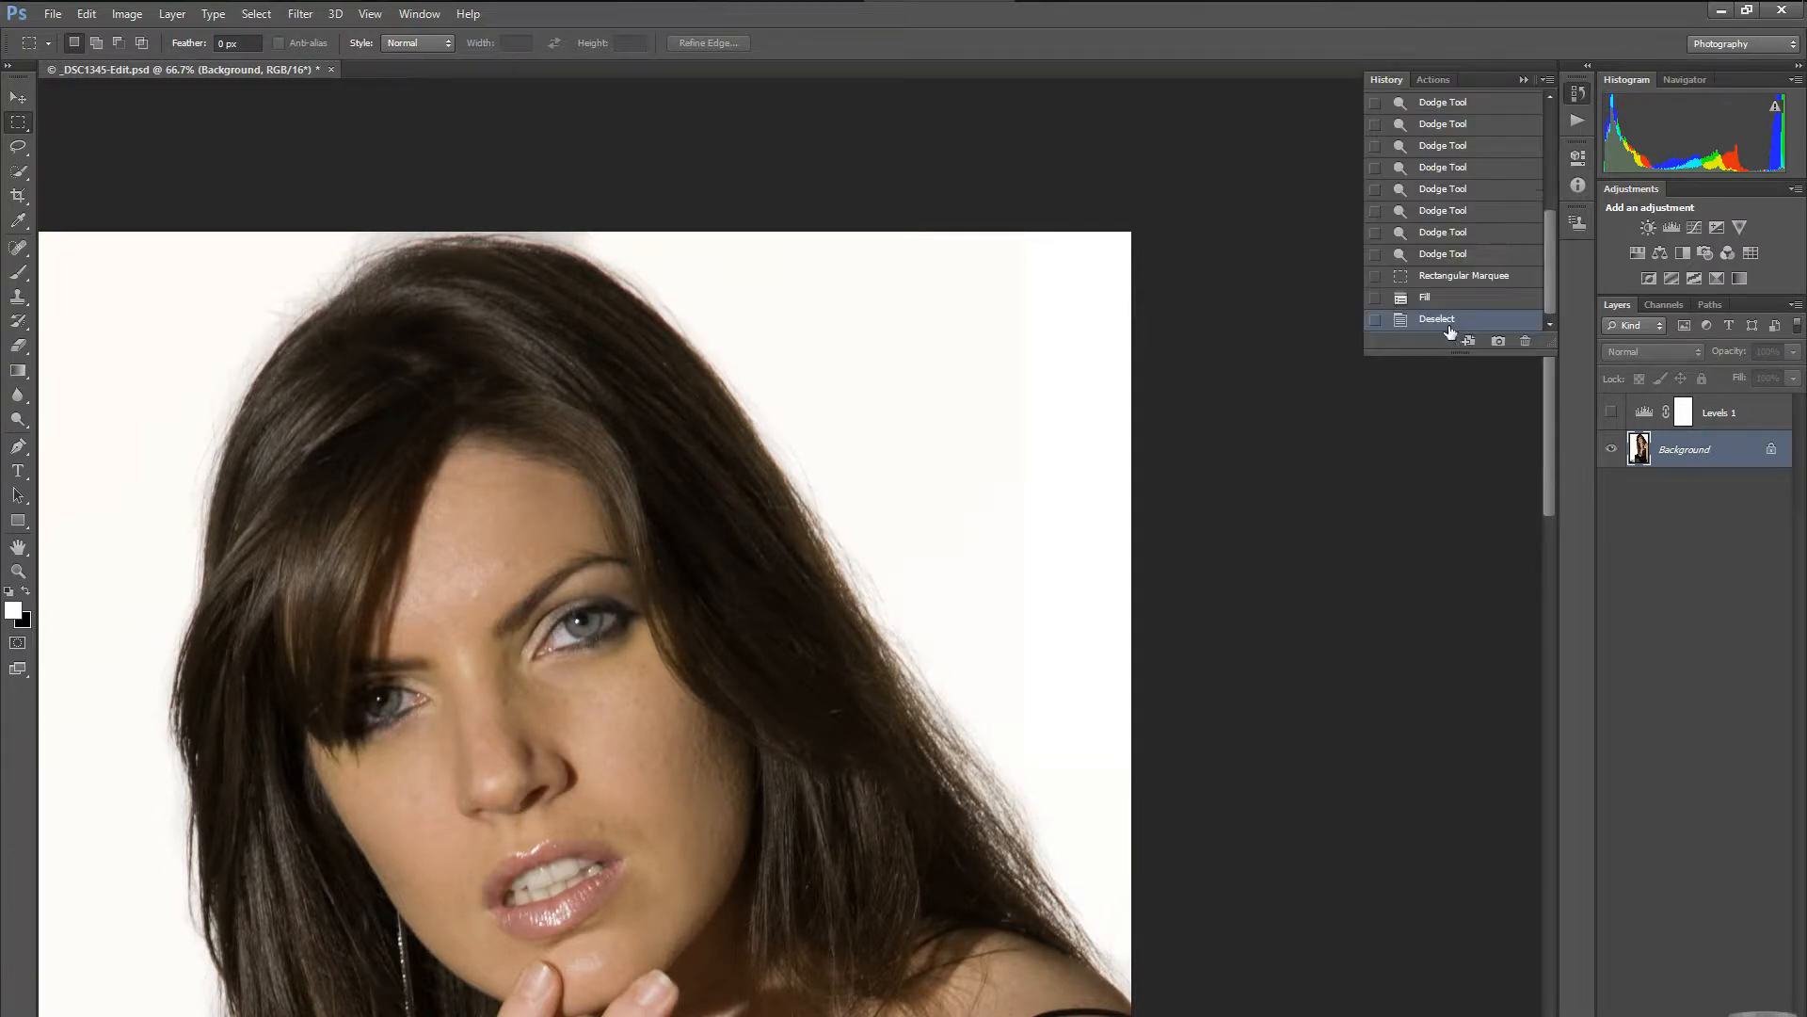
left_click(1450, 254)
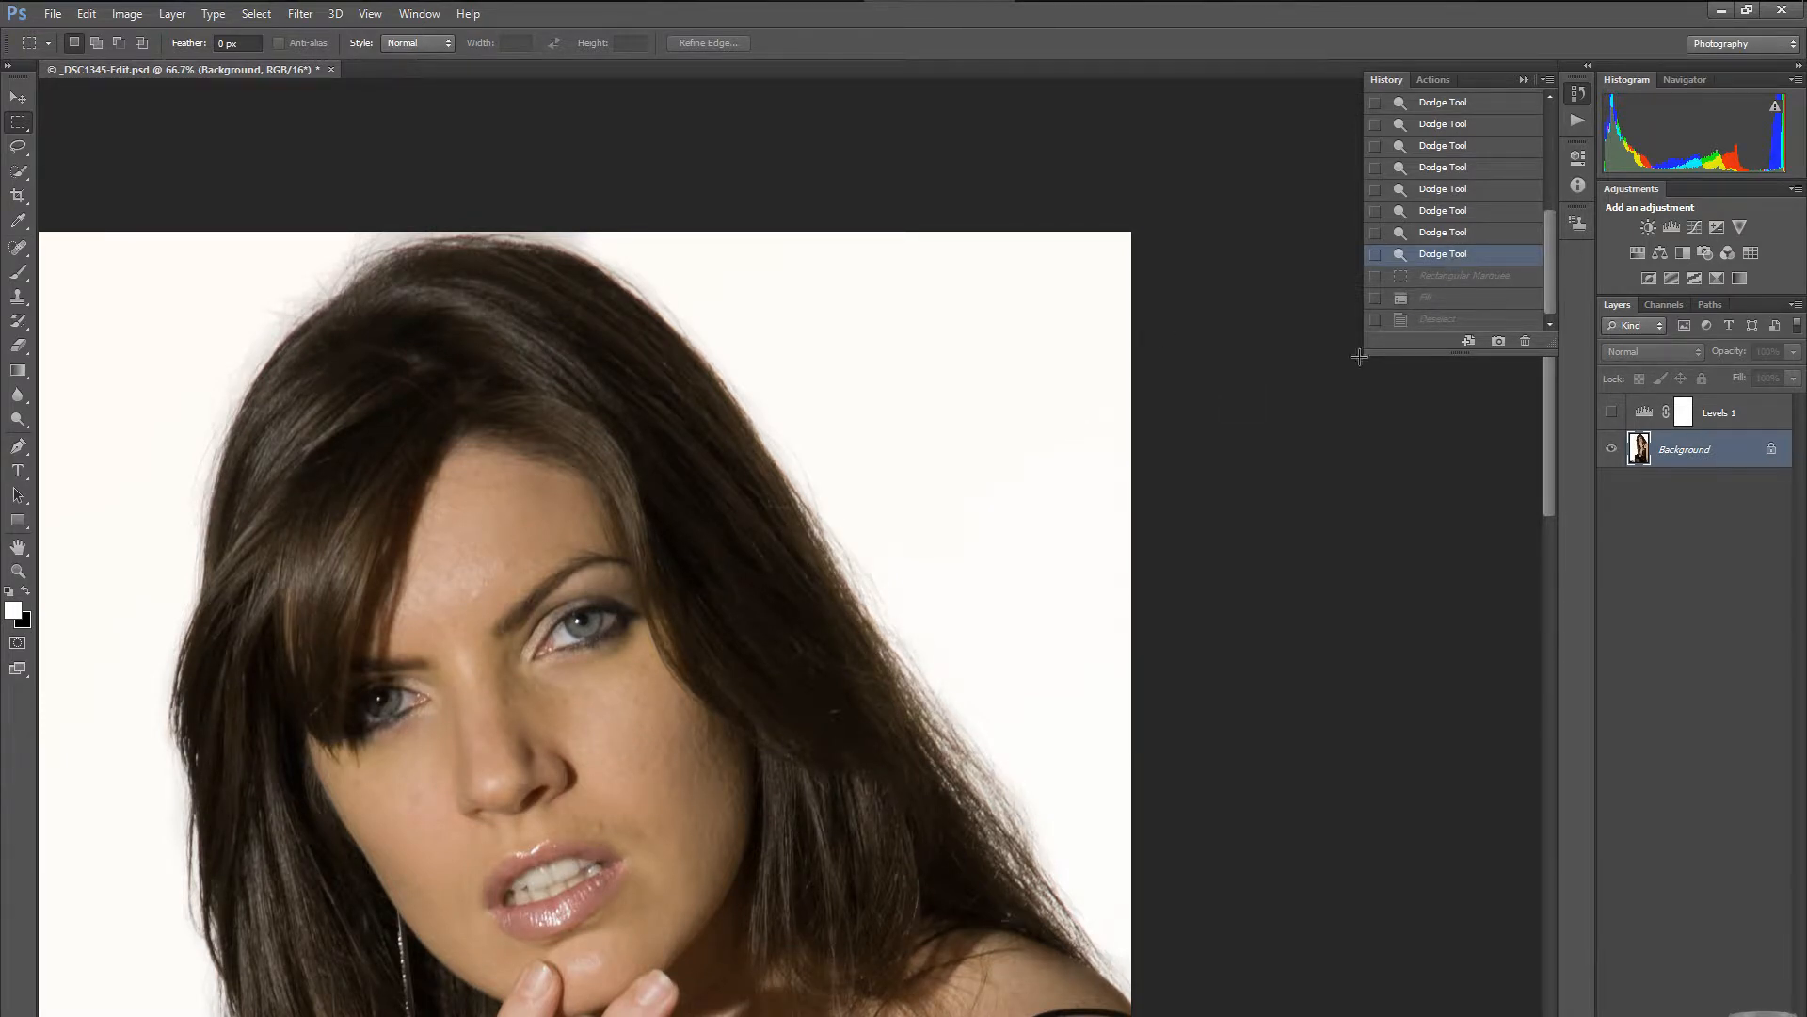
left_click(1610, 414)
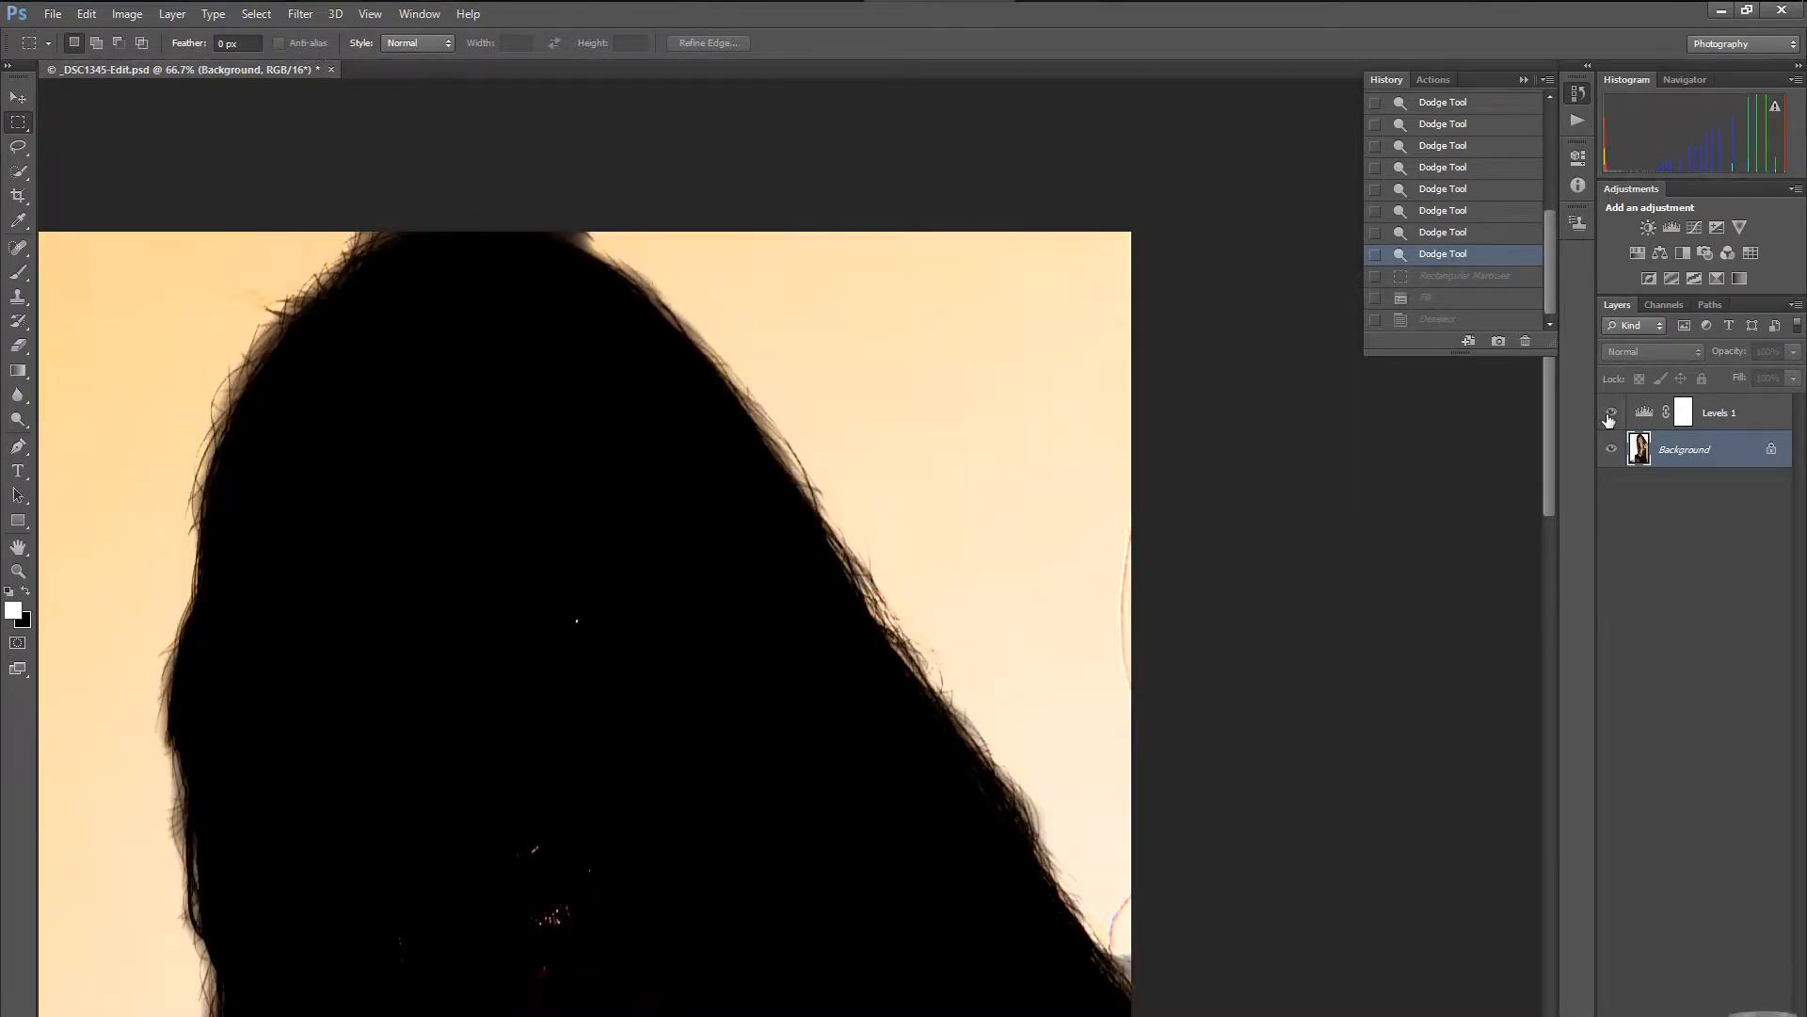
left_click(1611, 414)
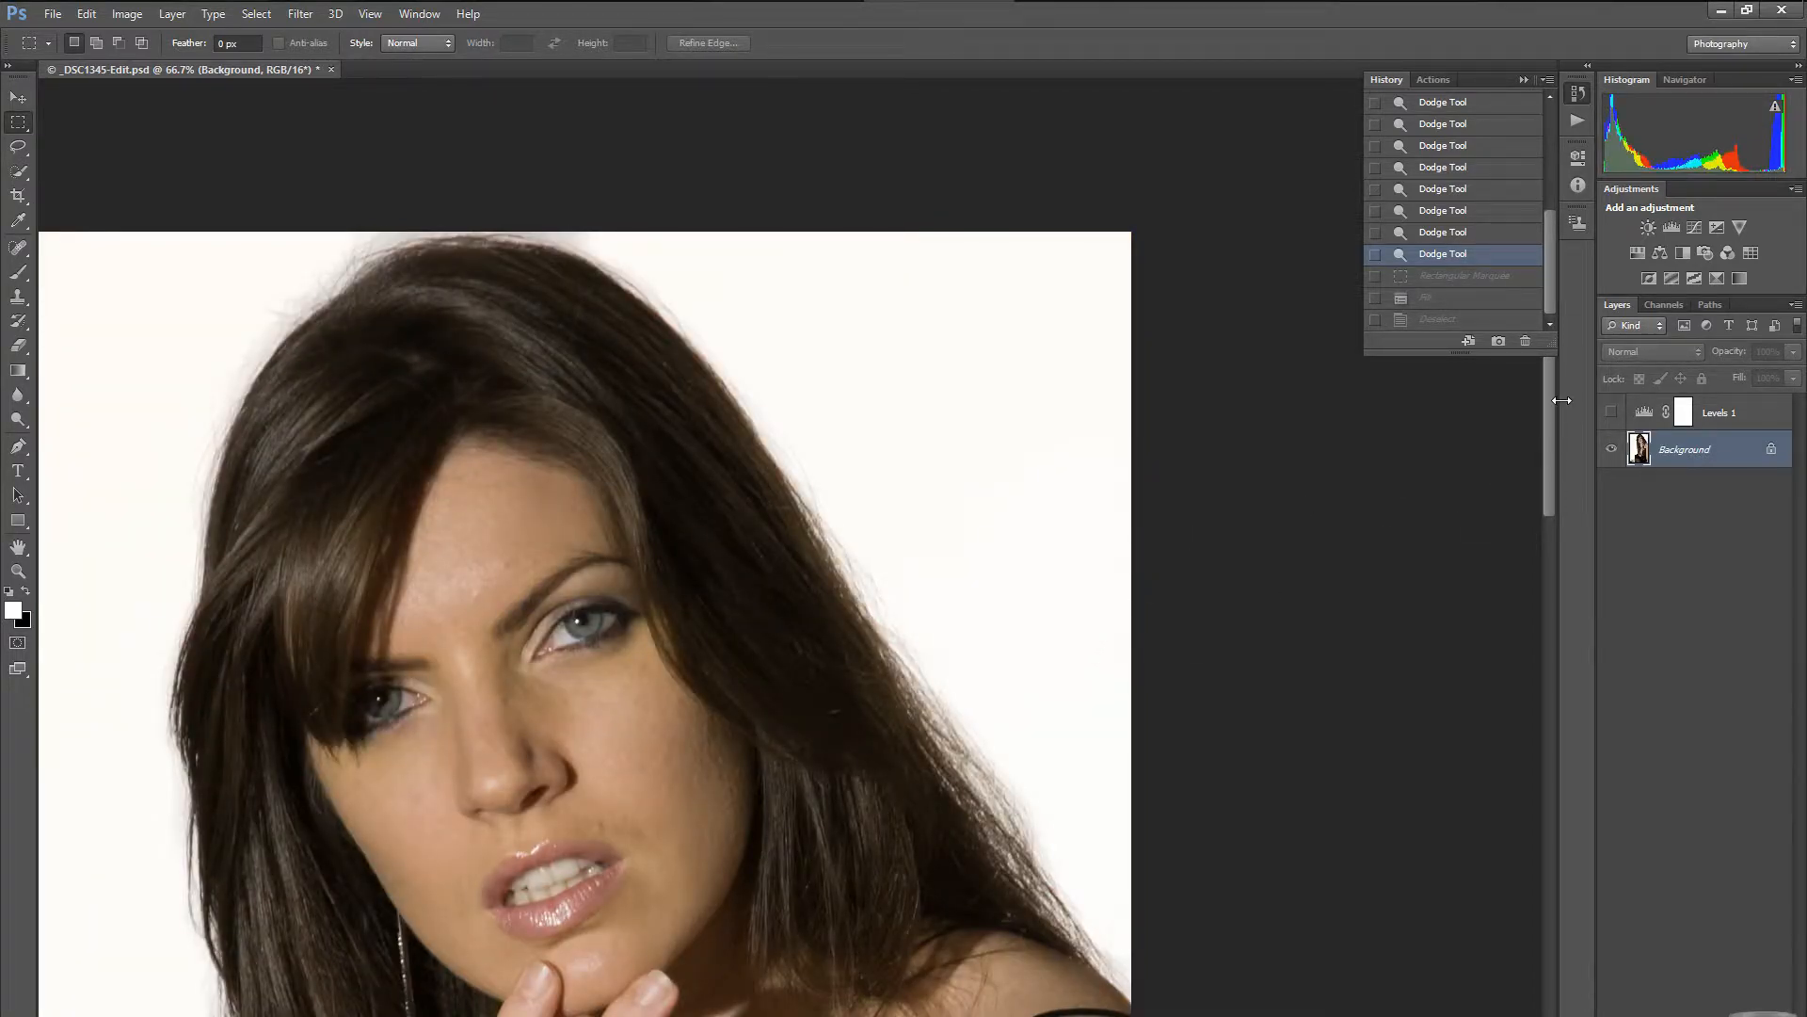
Examine the whole portrait and then the lower-left corner around the shoe heel and grey fabric for leftover background shadows.
left_click_drag(1550, 461, 1589, 517)
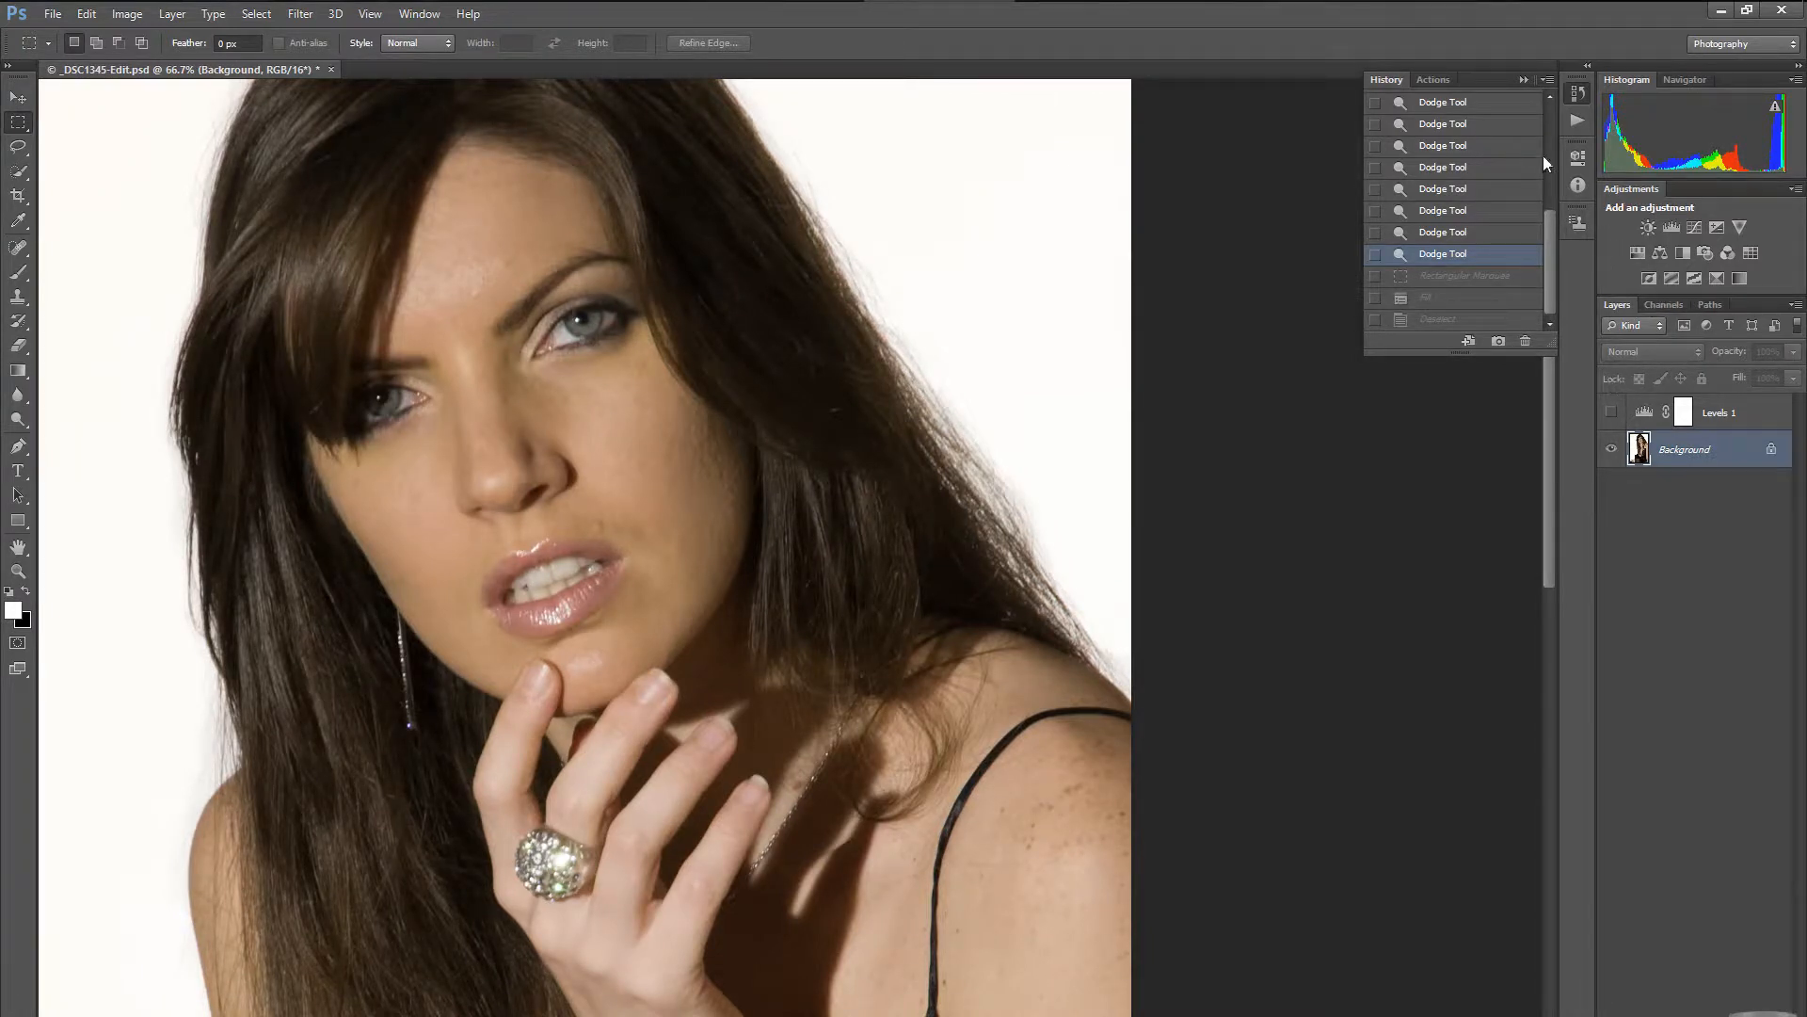
left_click(1686, 75)
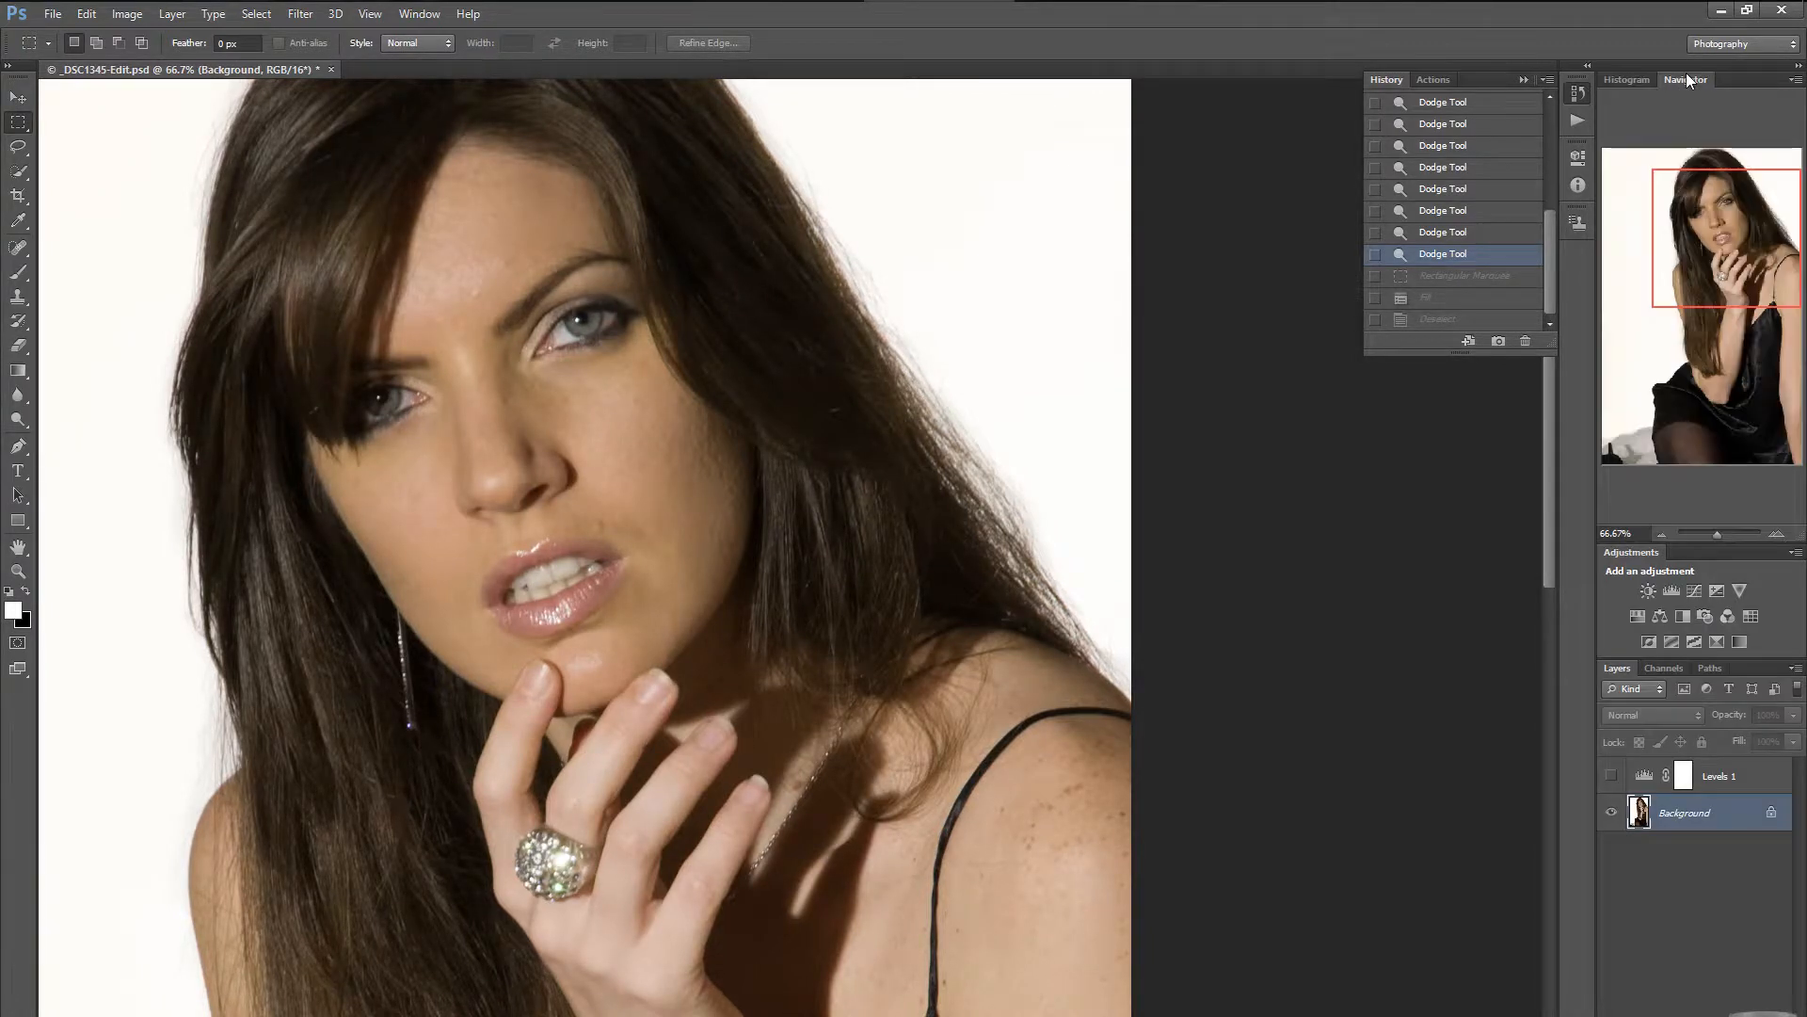
left_click(1659, 529)
left_click(1662, 533)
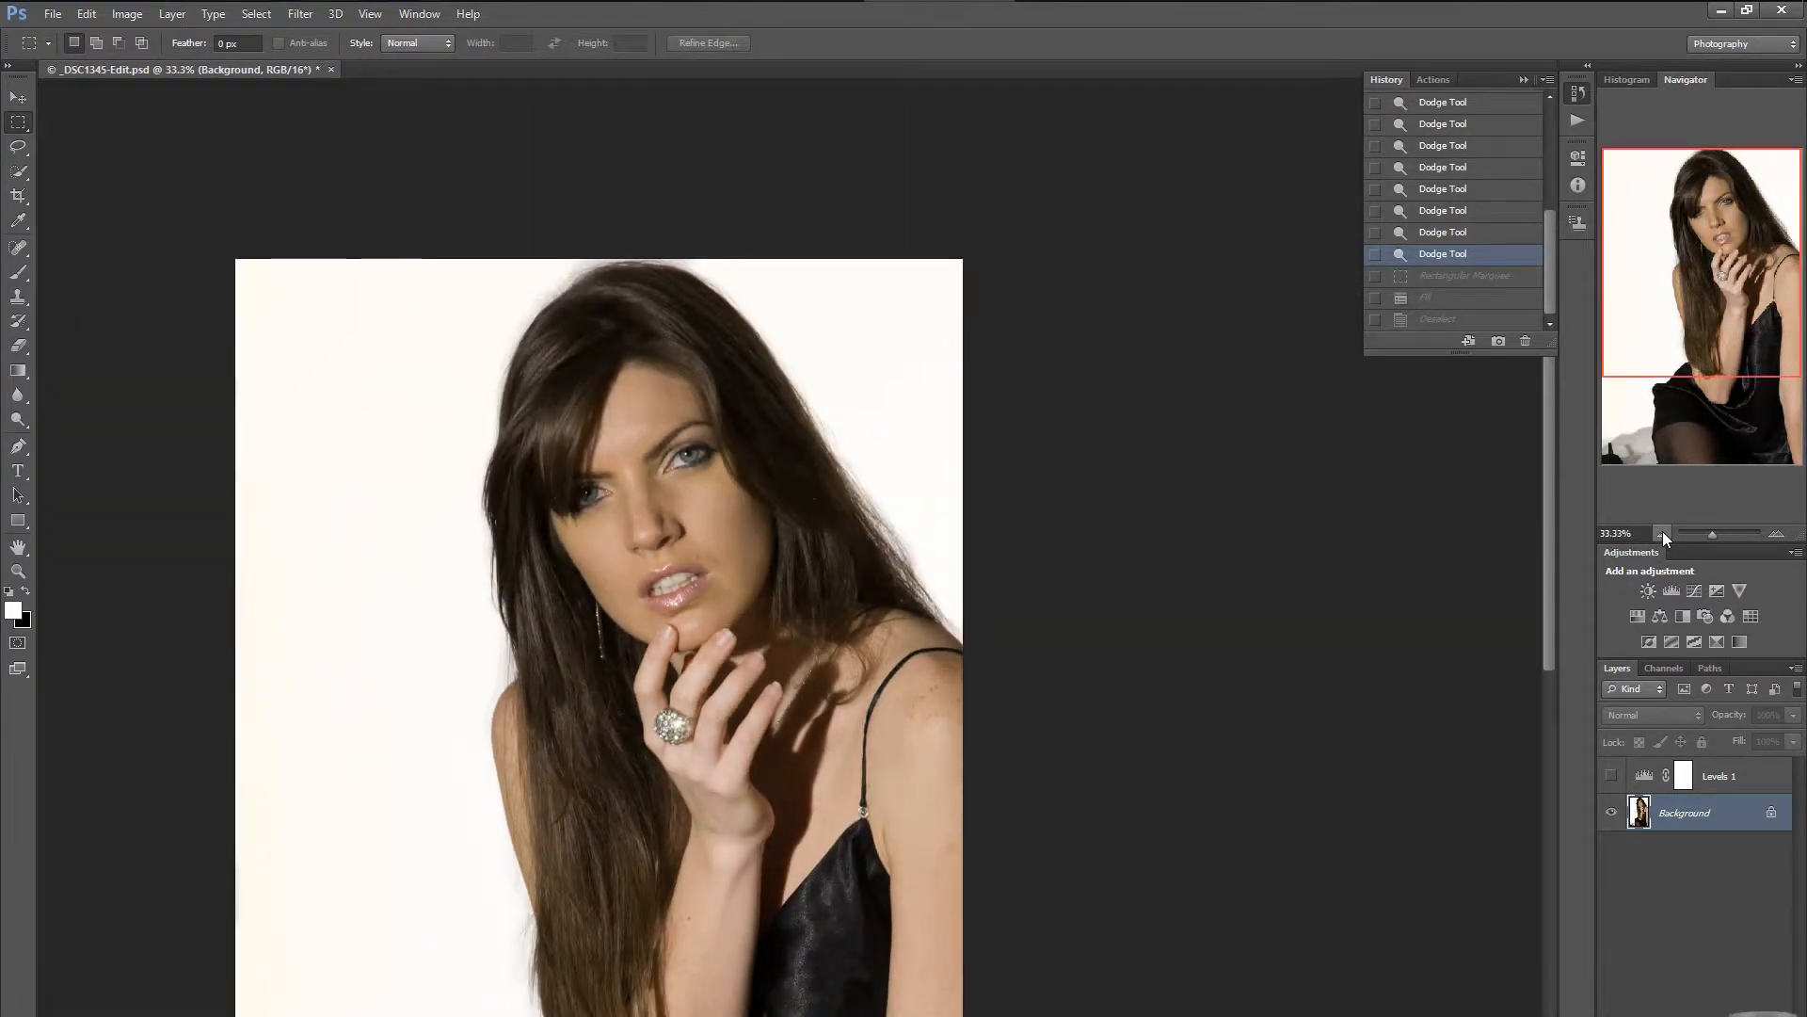
left_click(1662, 533)
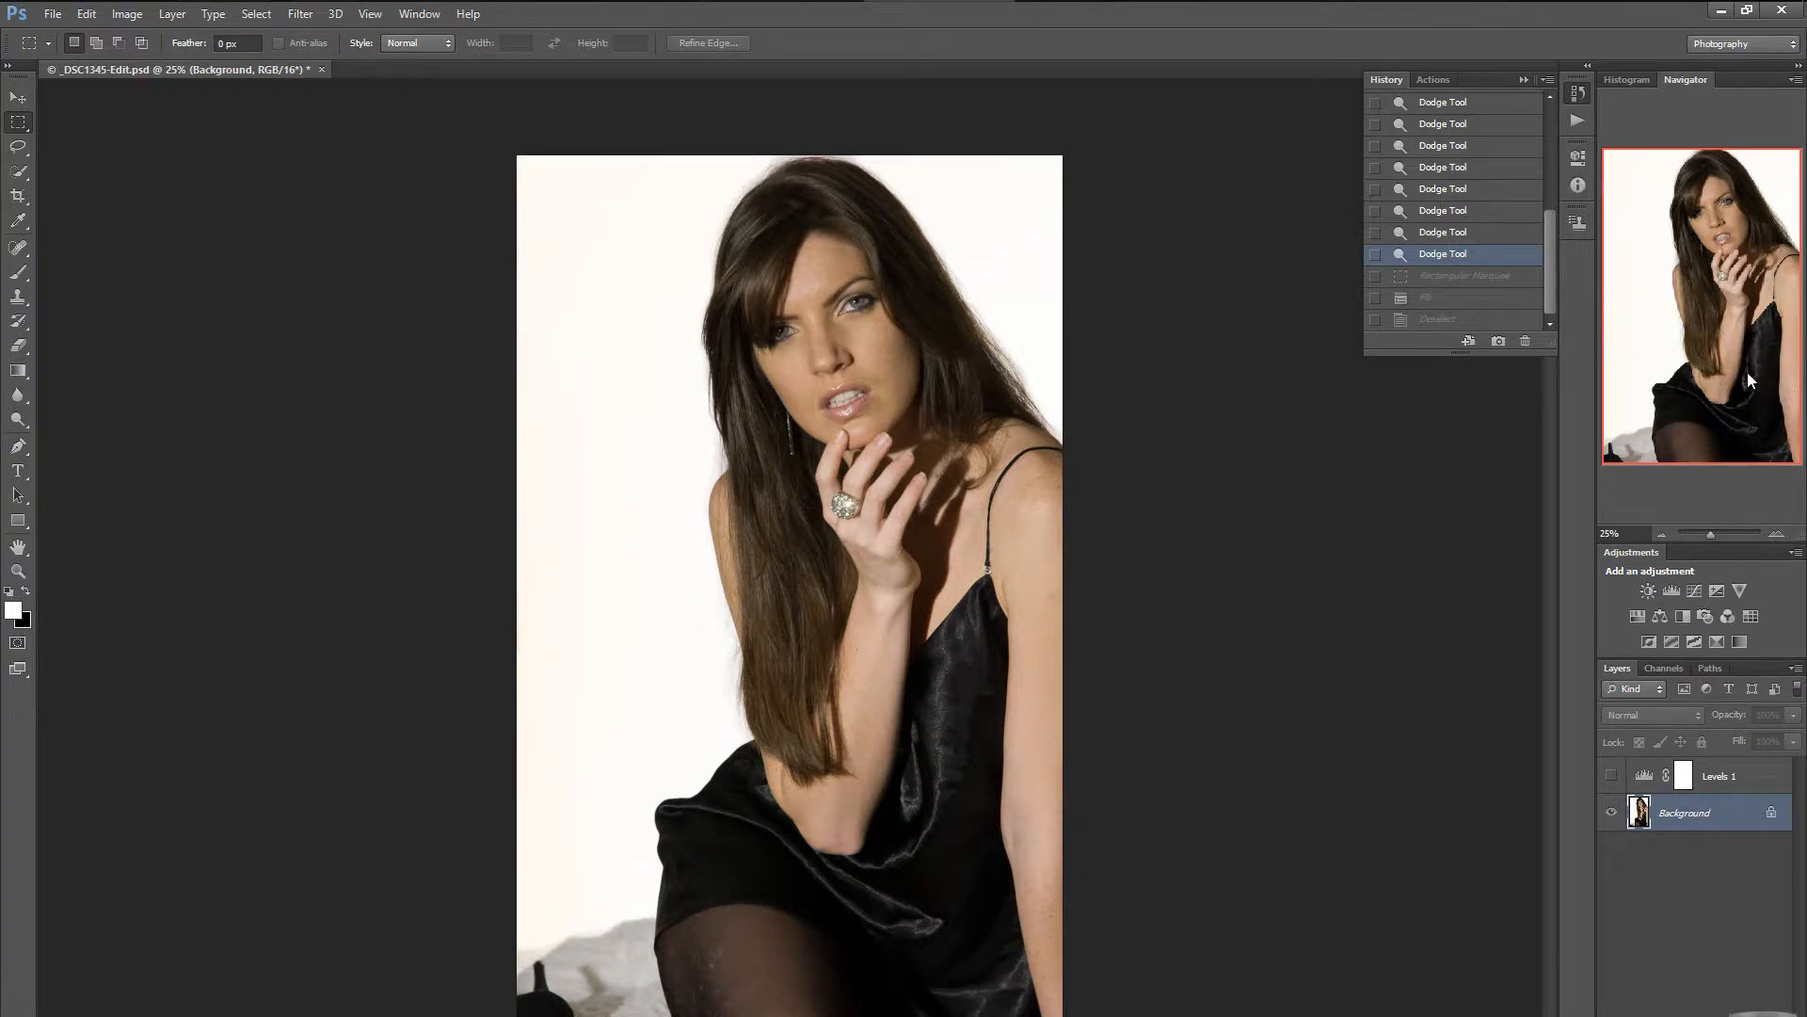
left_click(1778, 534)
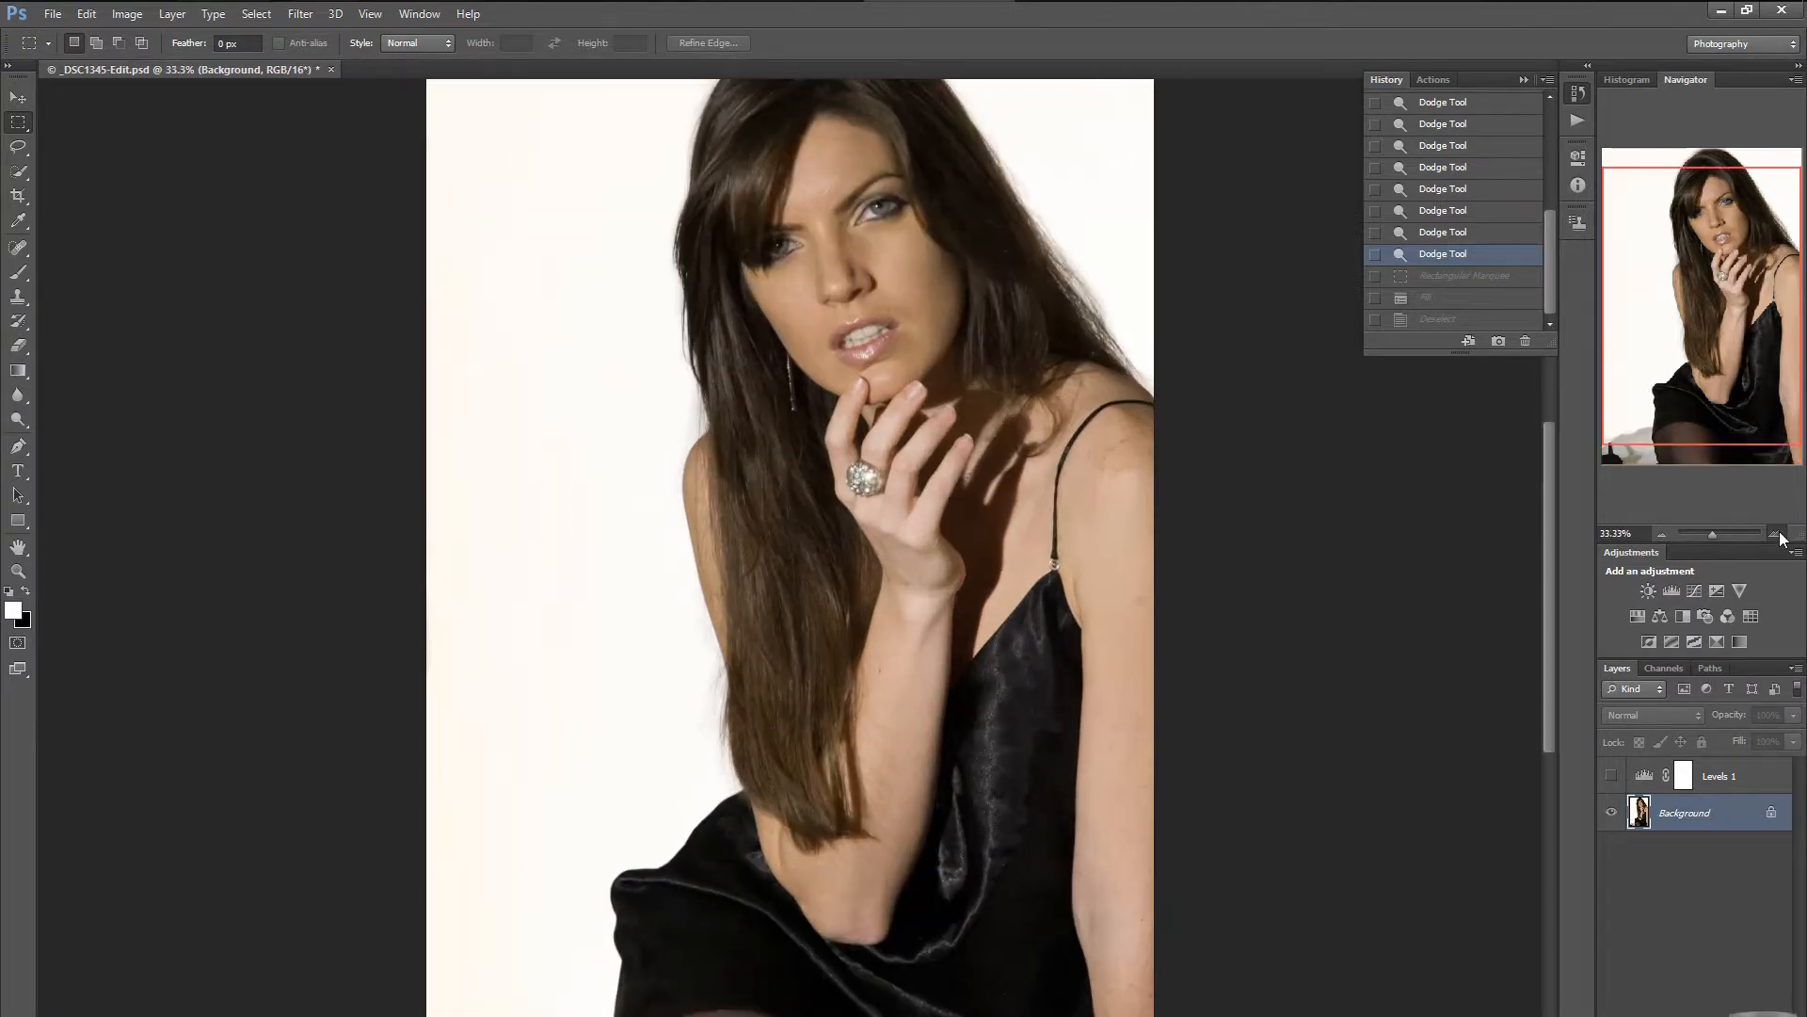
left_click(1778, 534)
left_click(1778, 533)
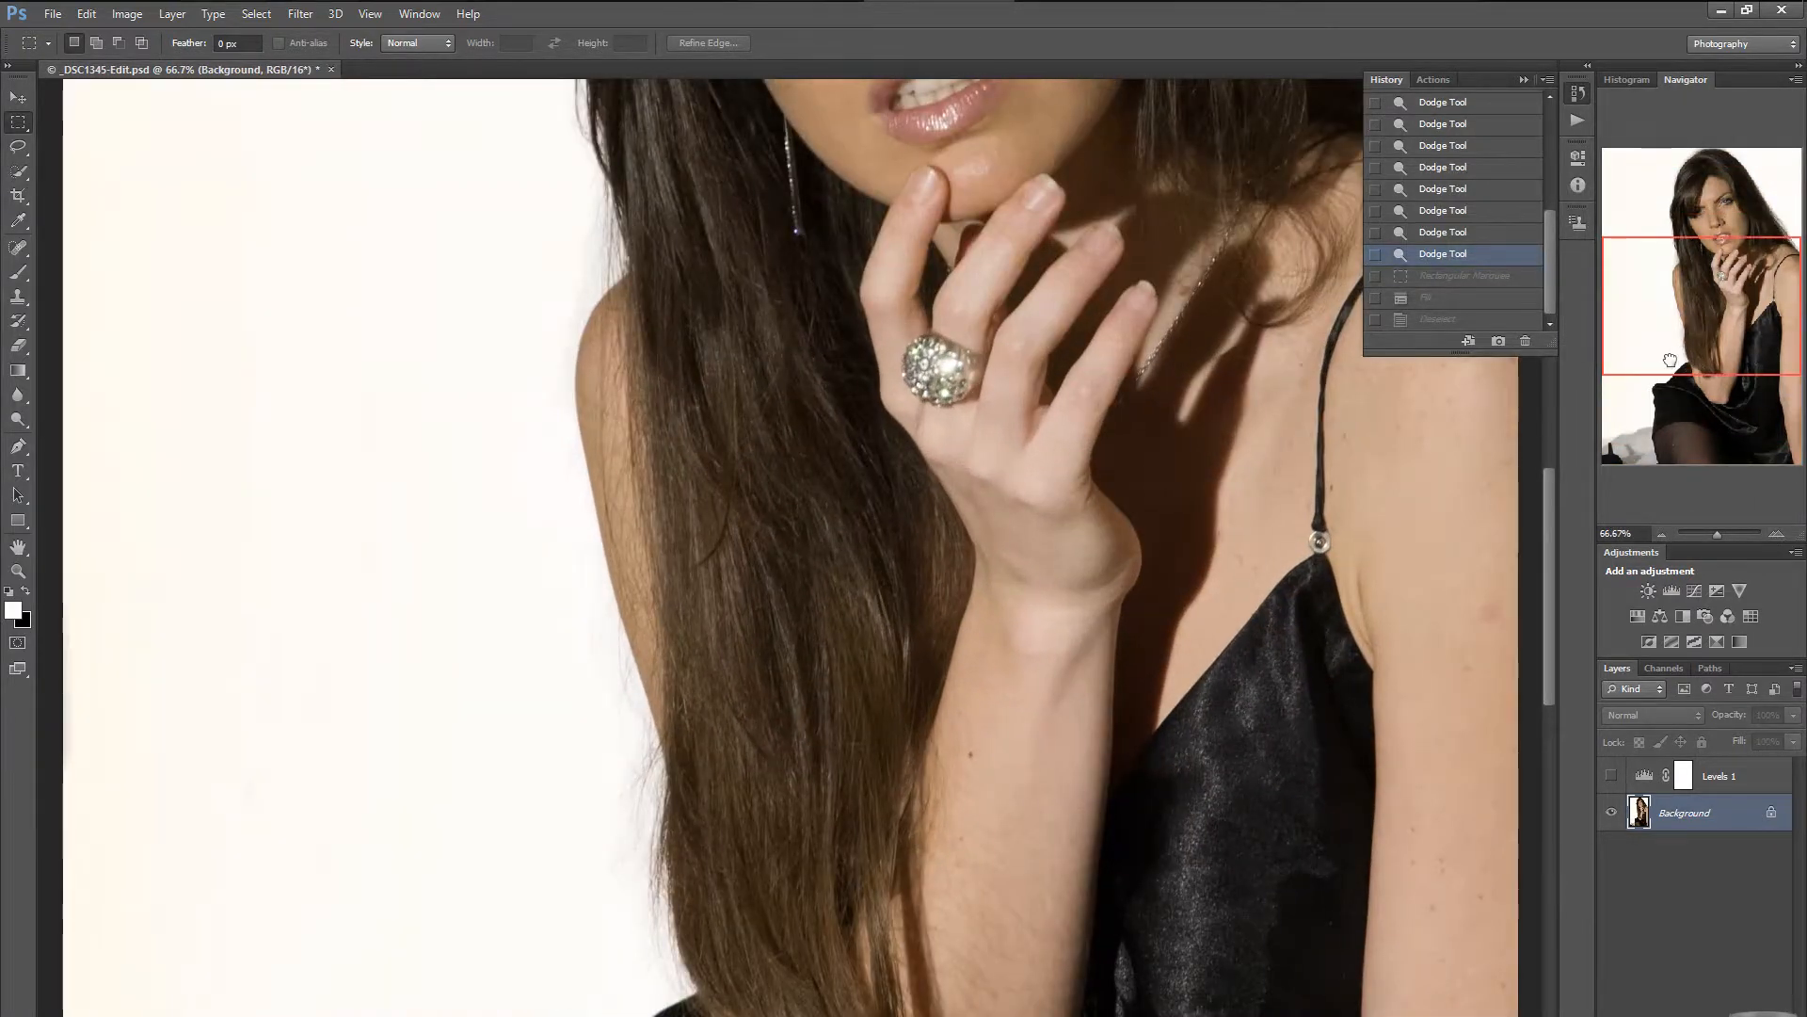
left_click_drag(1689, 373, 1654, 452)
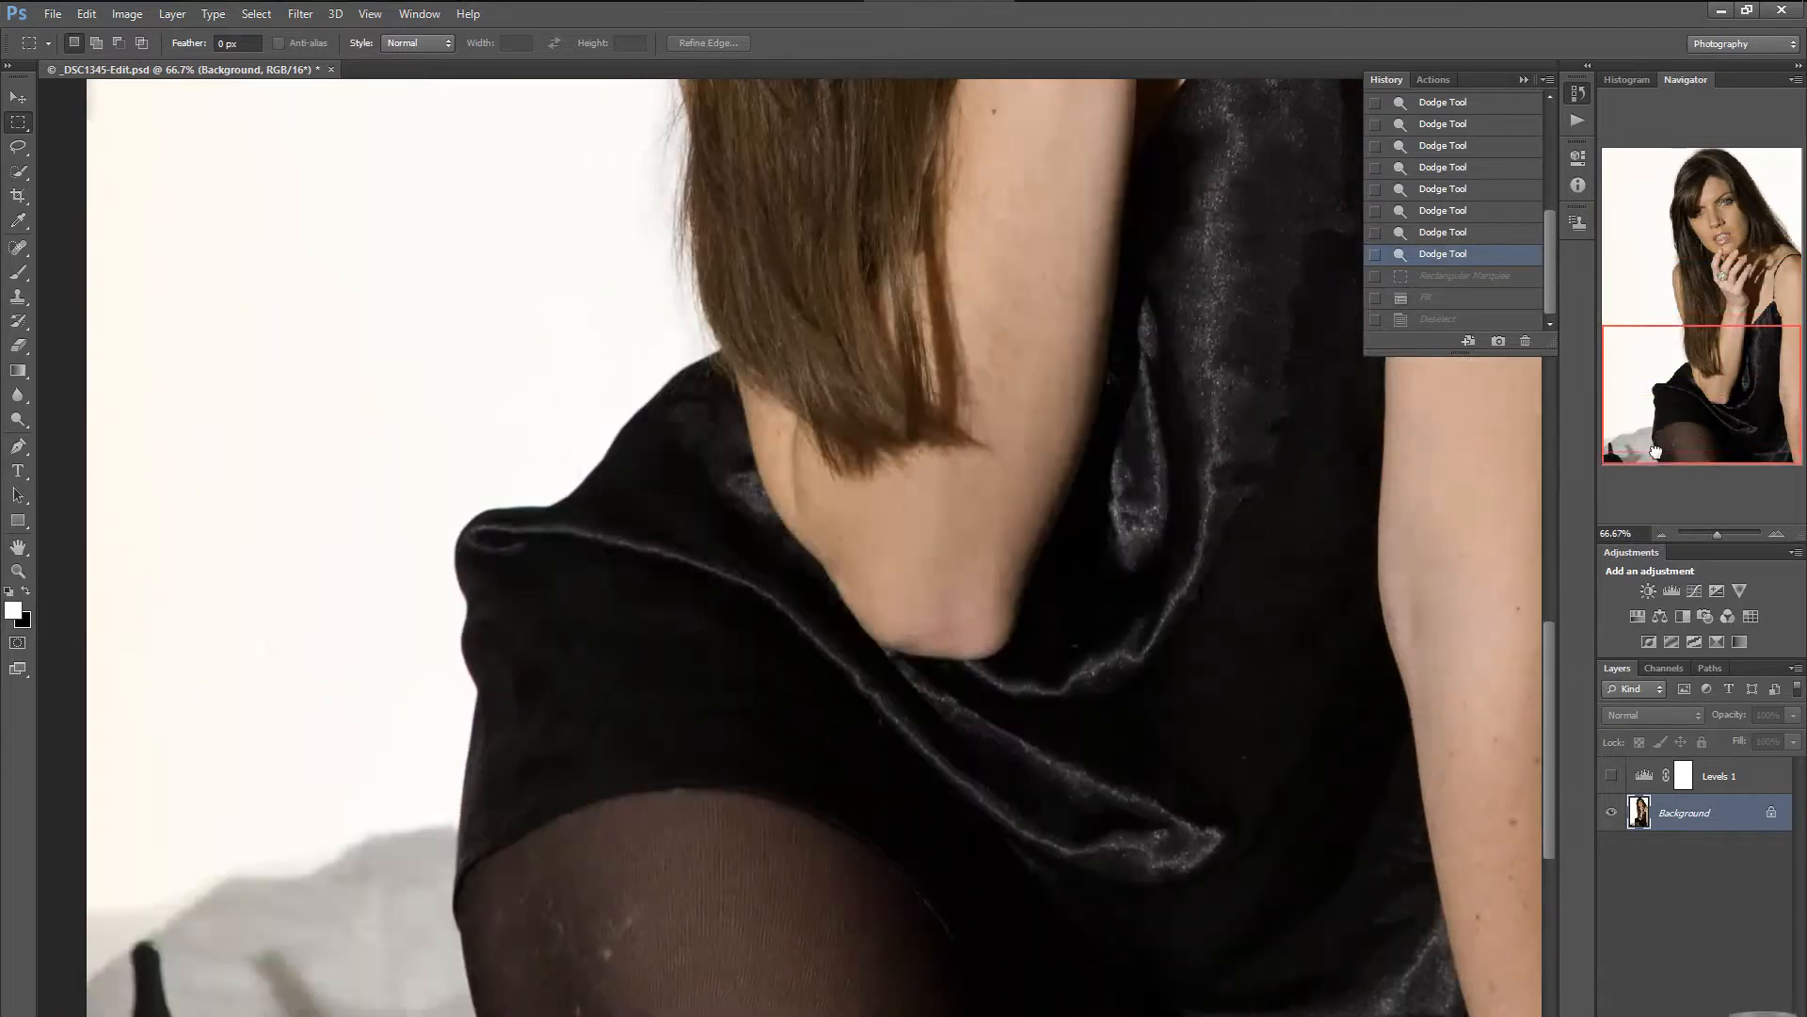
left_click(1778, 534)
left_click(1779, 533)
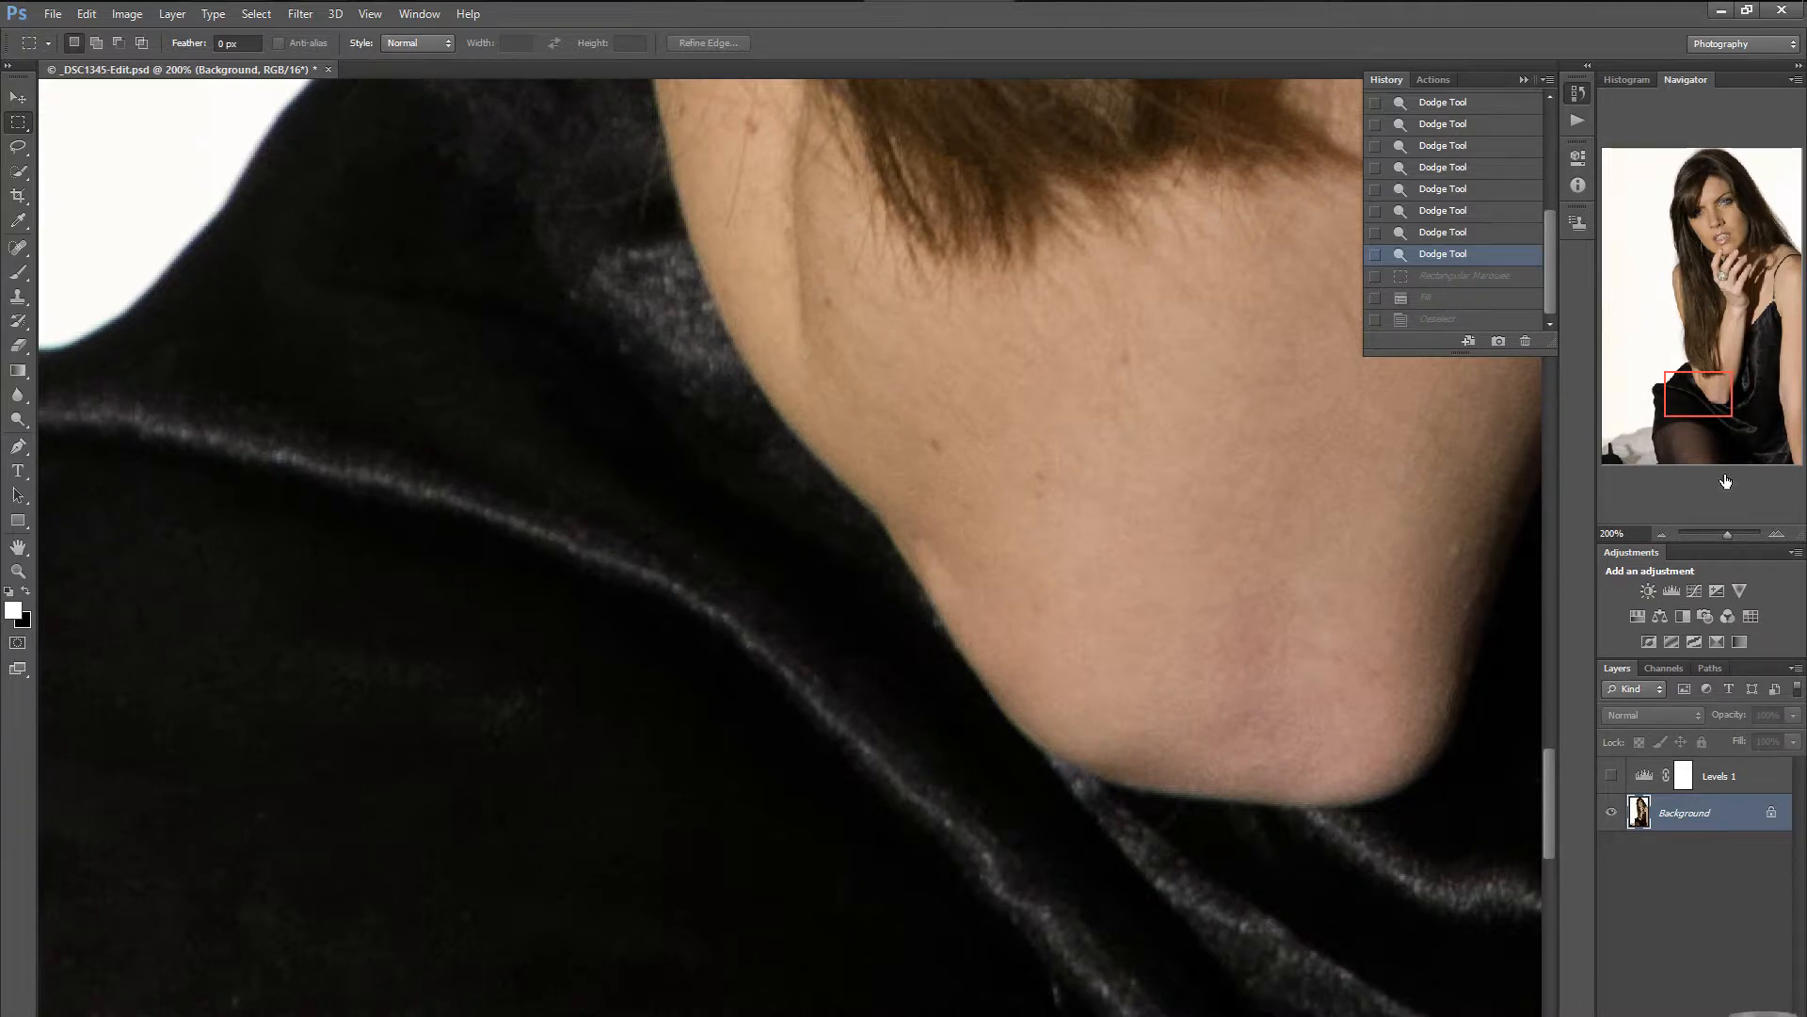
left_click_drag(1715, 391, 1618, 471)
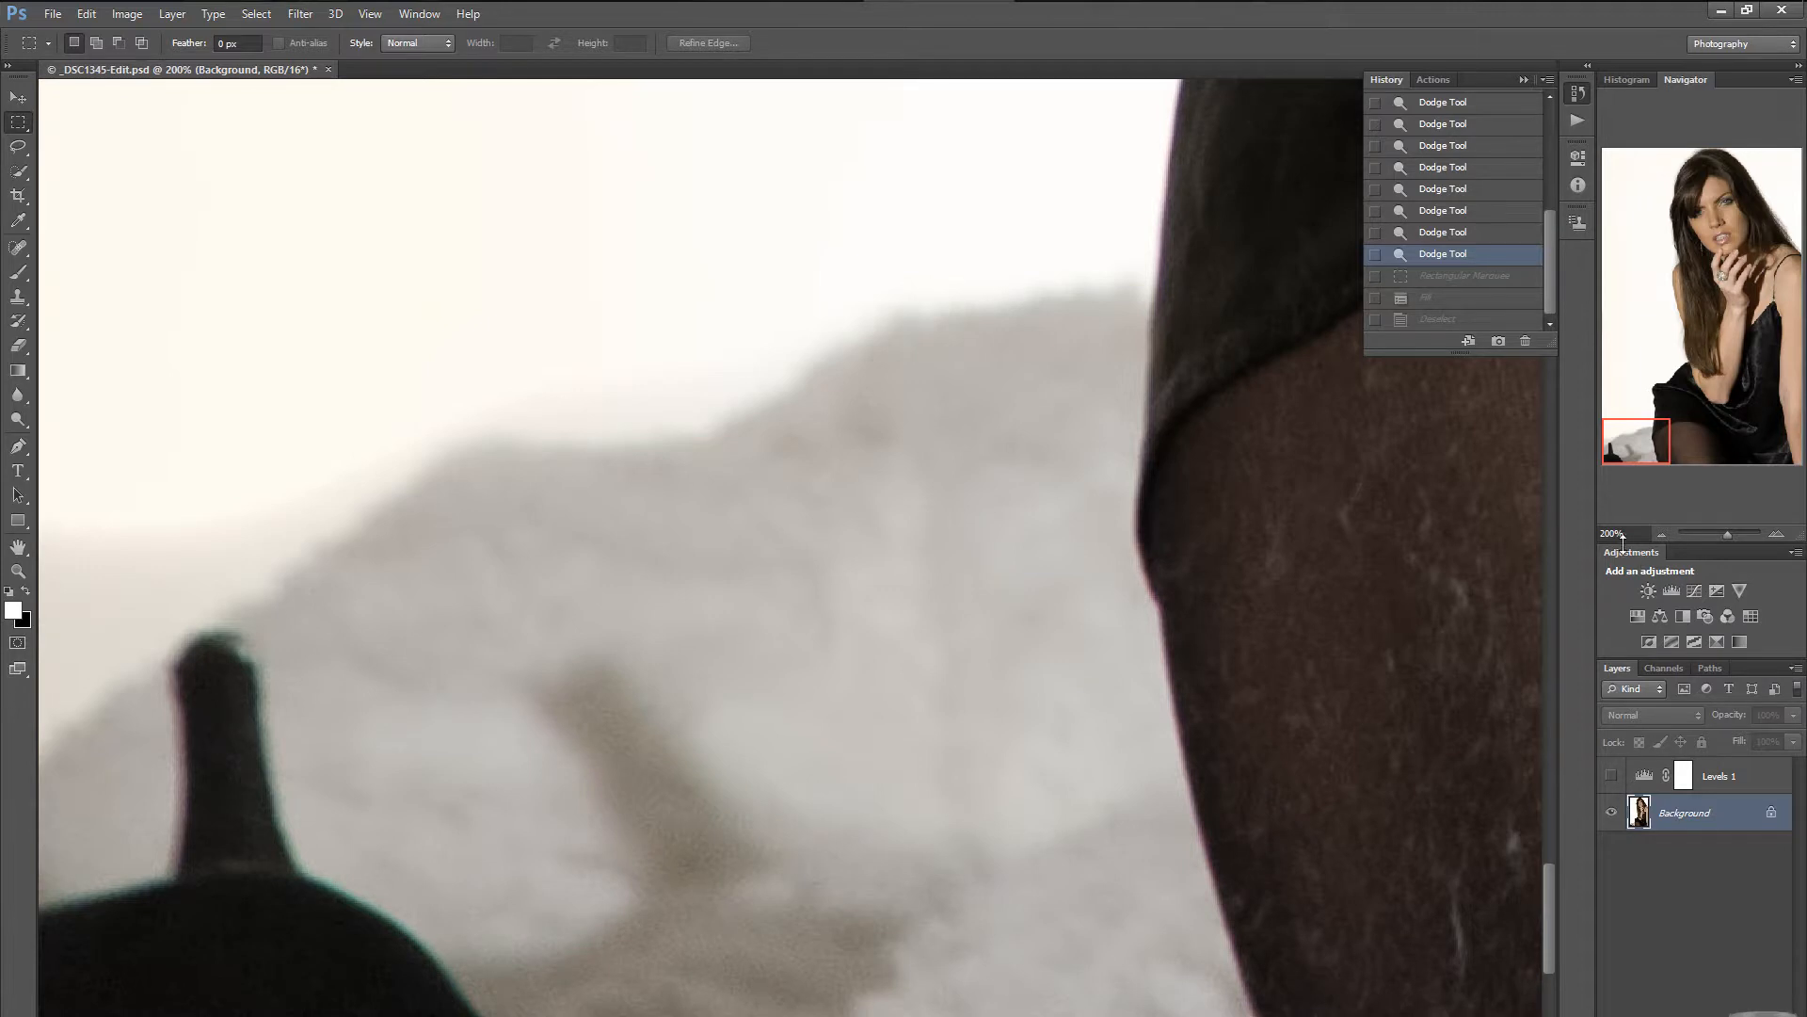
left_click(1661, 533)
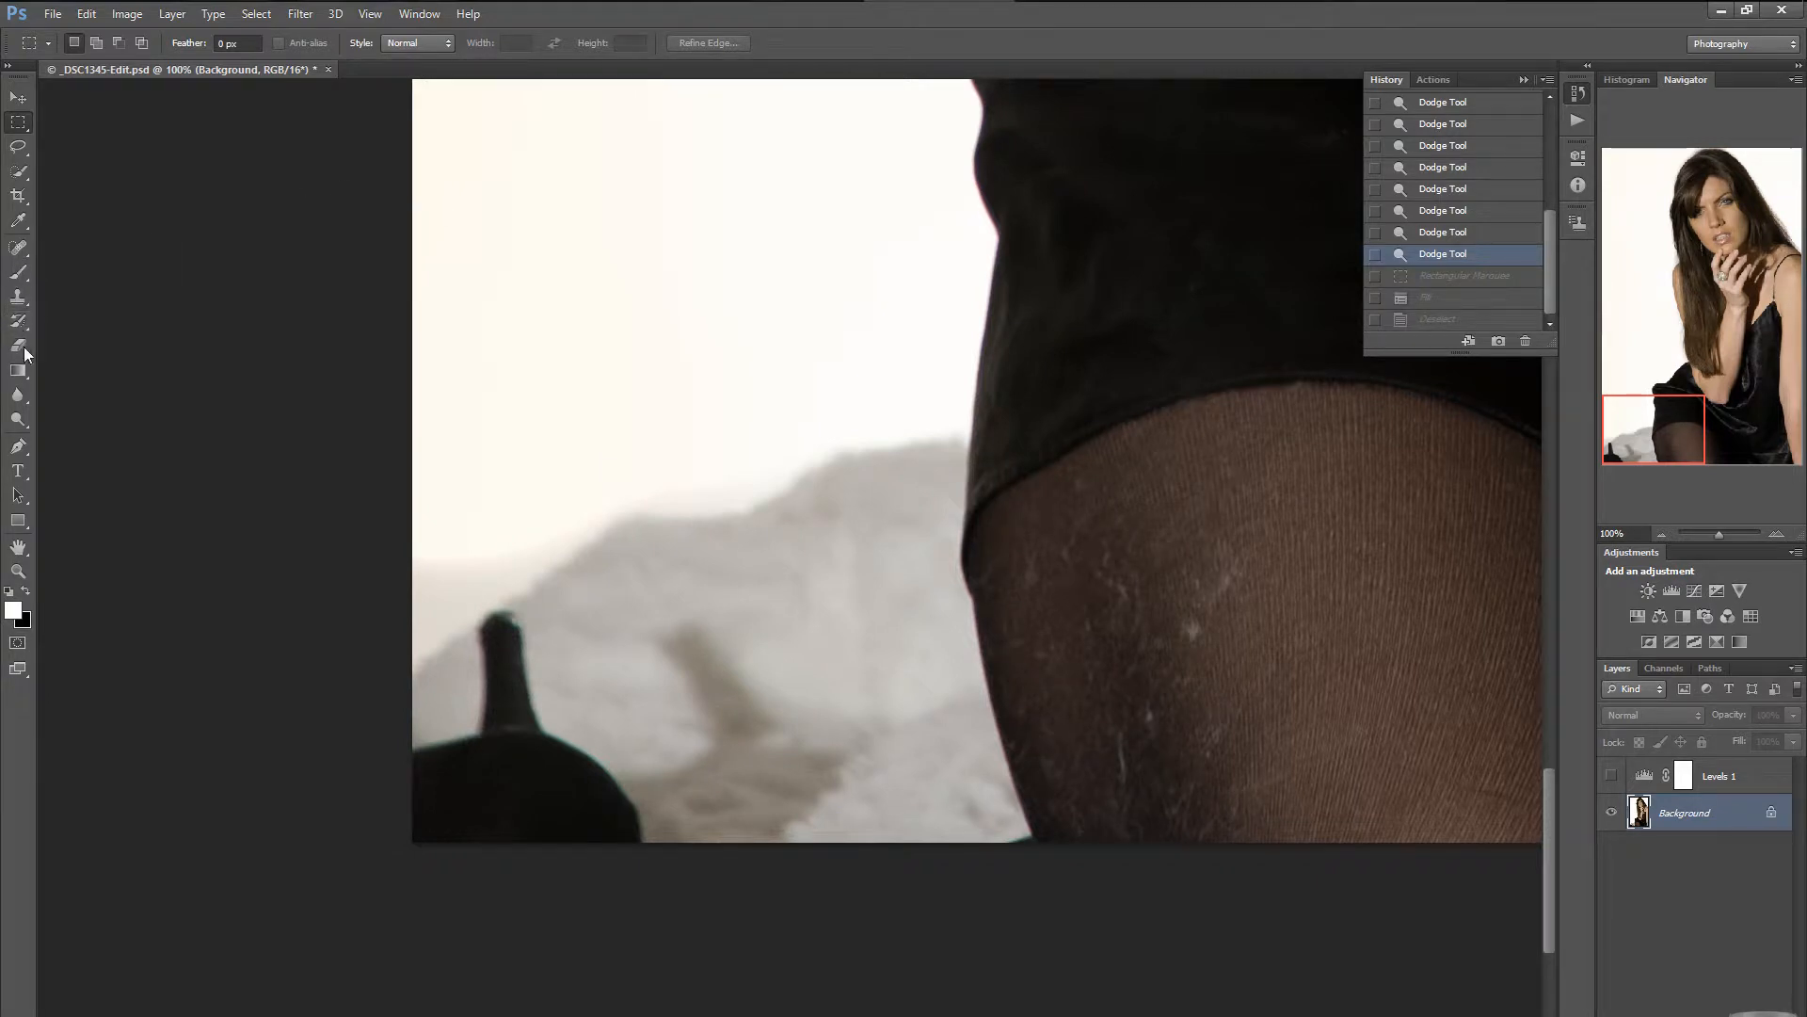
Dodge the highlights at 5% exposure to clear the background shadow along the upper edge of the grey fabric near the shoe heel.
left_click(19, 420)
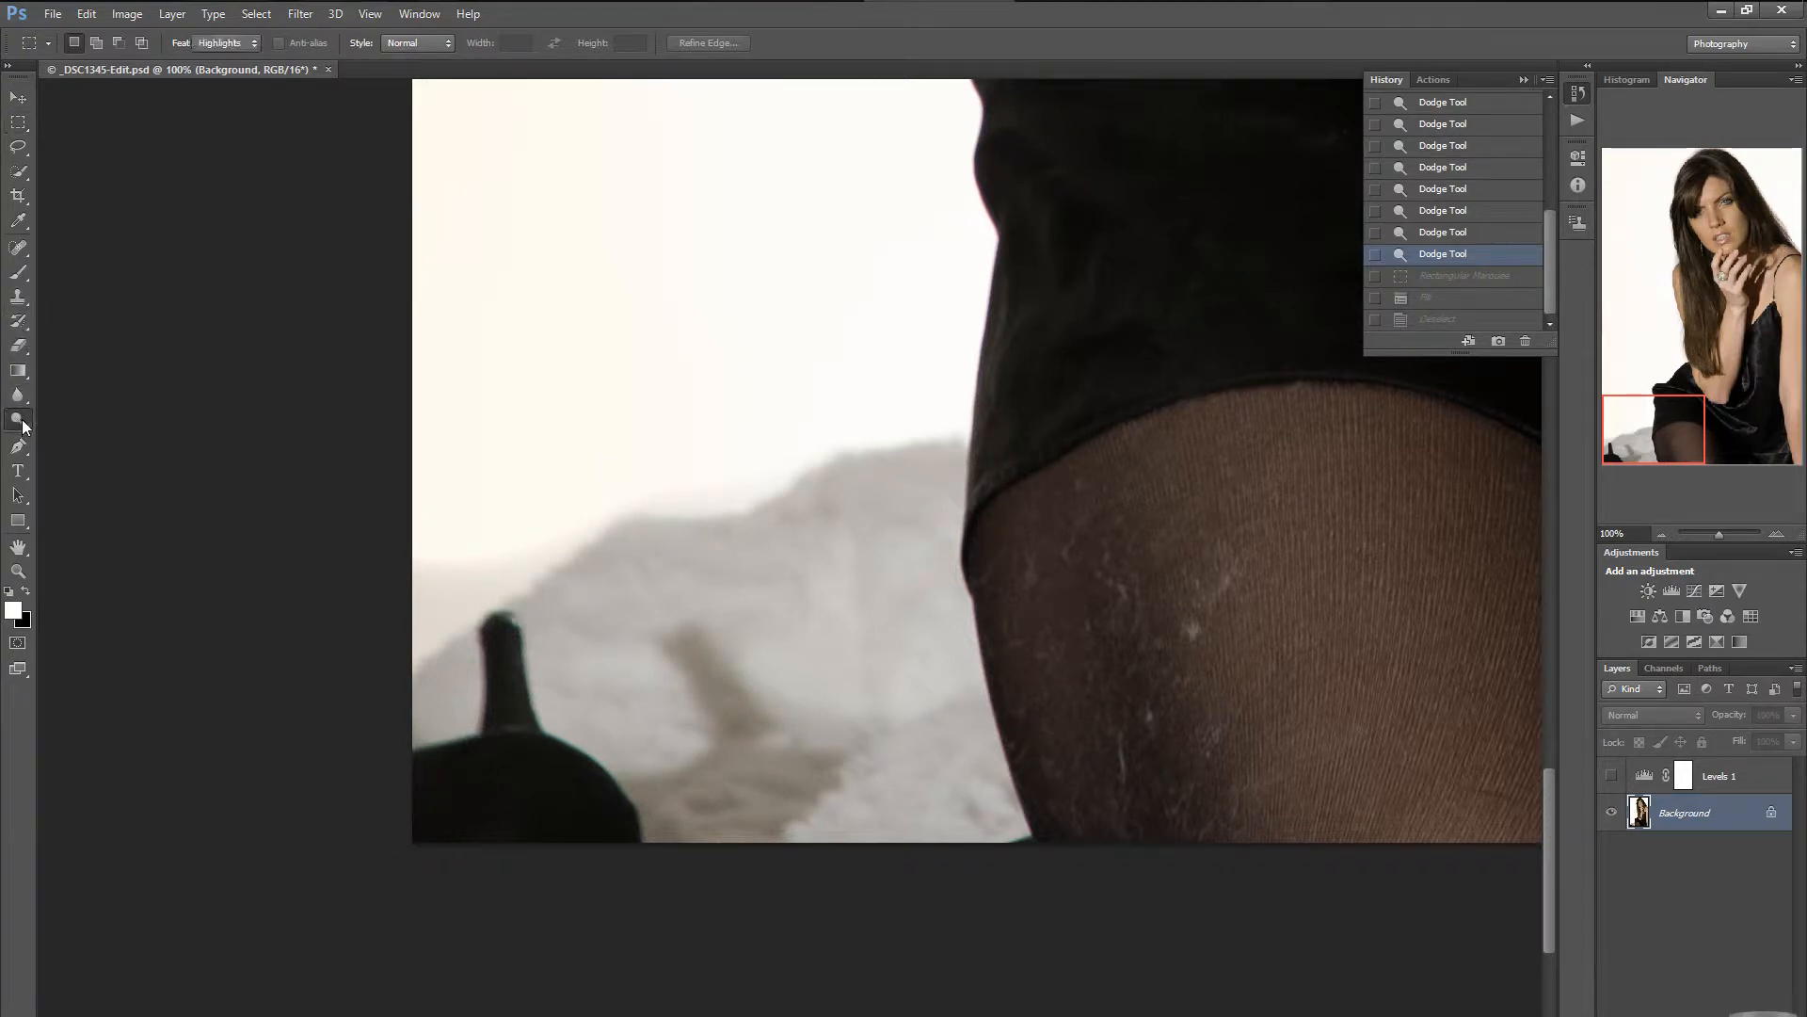
right_click(24, 426)
left_click(91, 420)
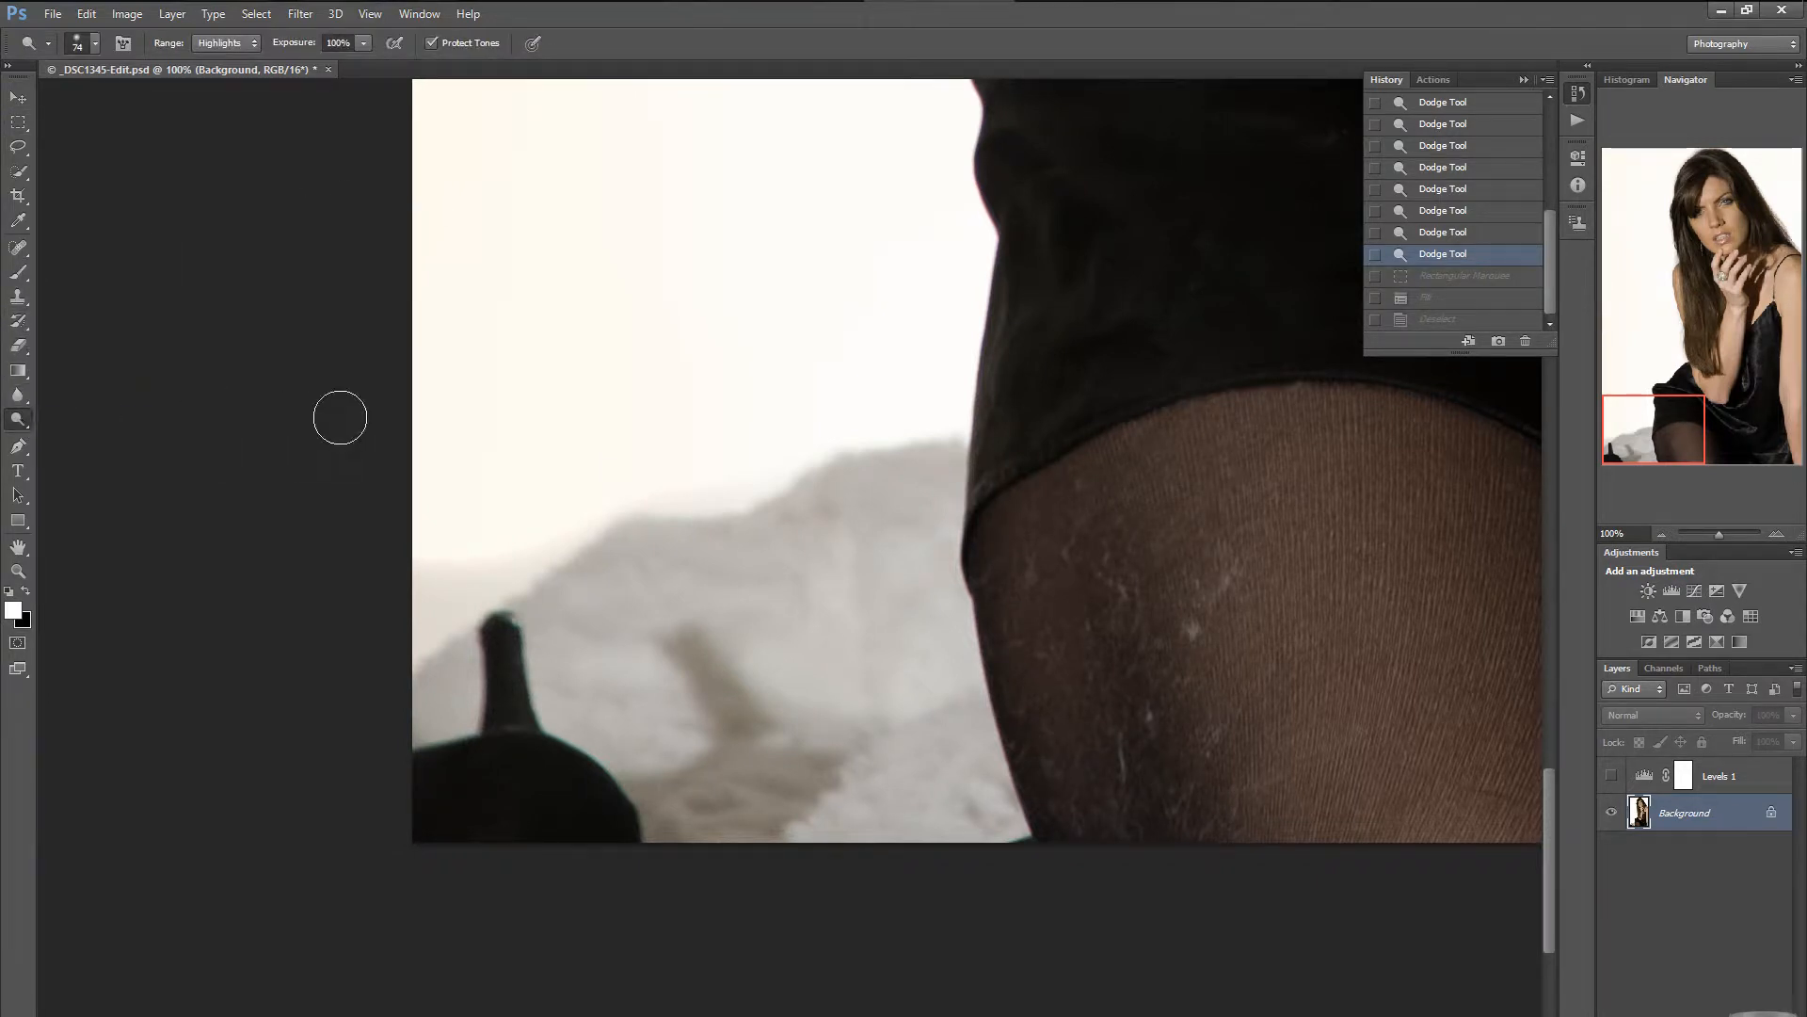
left_click(364, 45)
left_click_drag(319, 65, 295, 71)
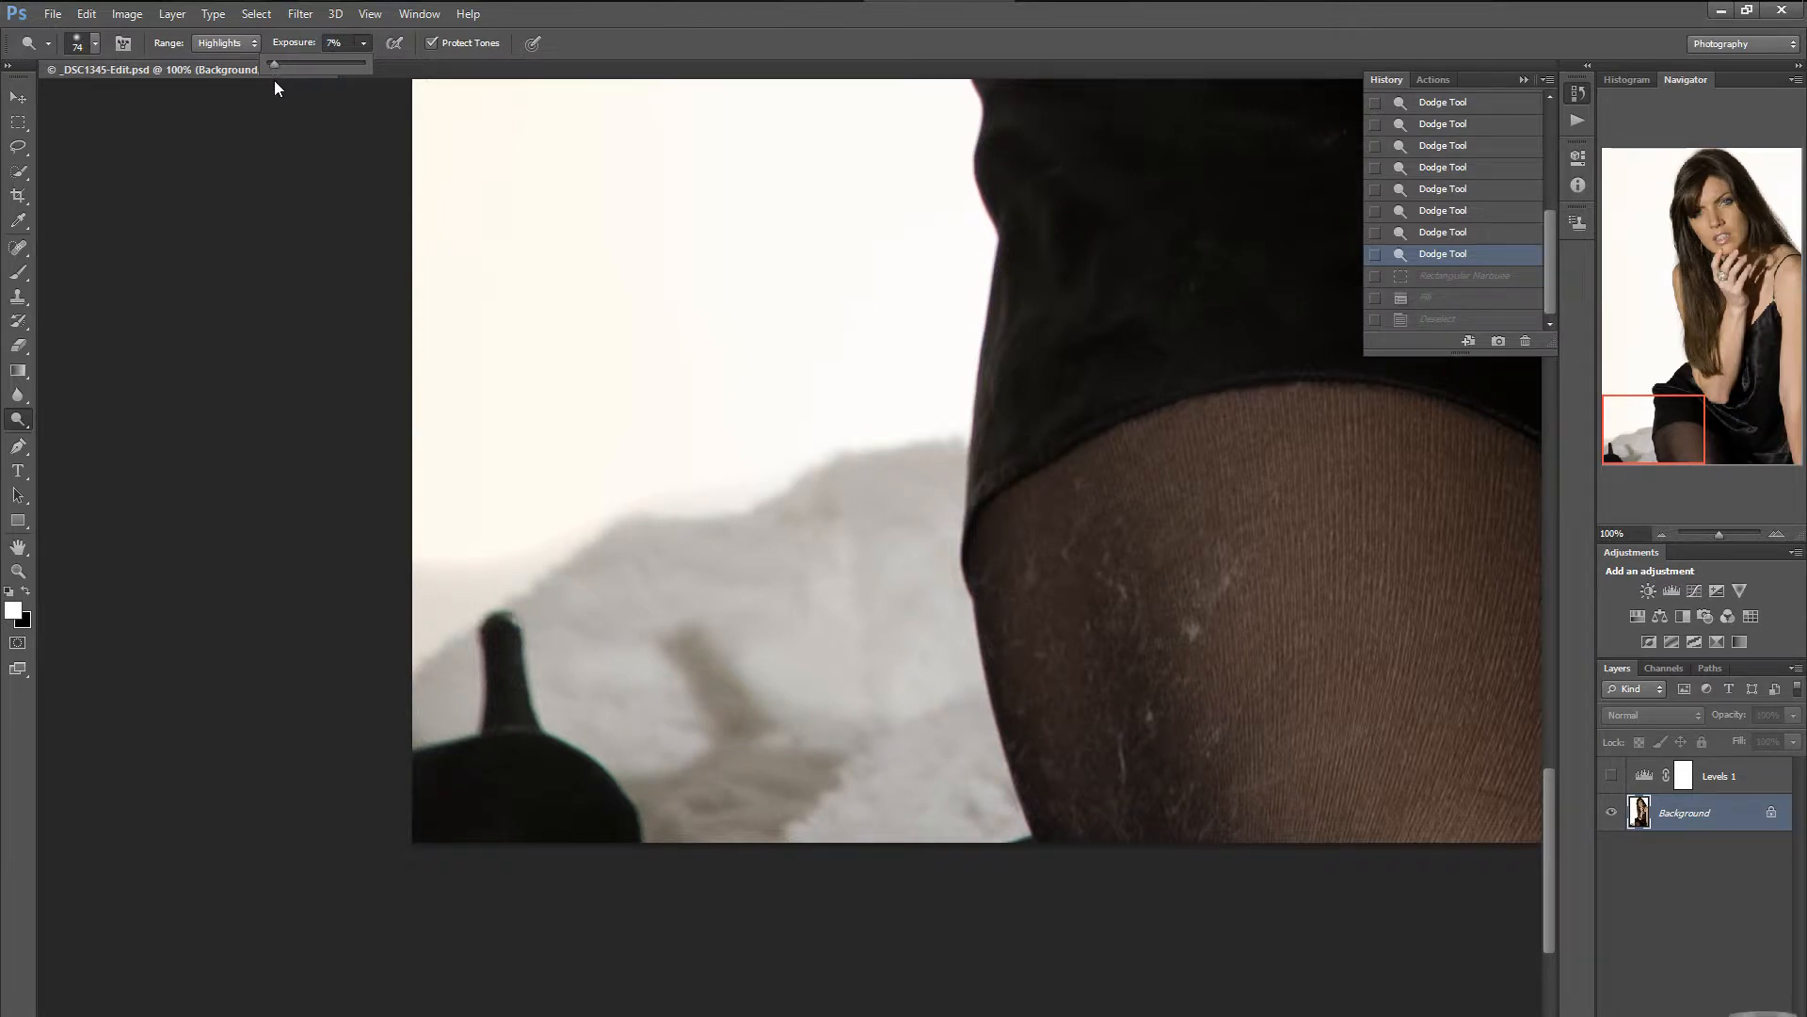
left_click_drag(274, 81, 272, 81)
mouse_move(450, 573)
left_mouse_down()
mouse_move(403, 607)
mouse_move(492, 537)
mouse_move(389, 605)
left_mouse_up()
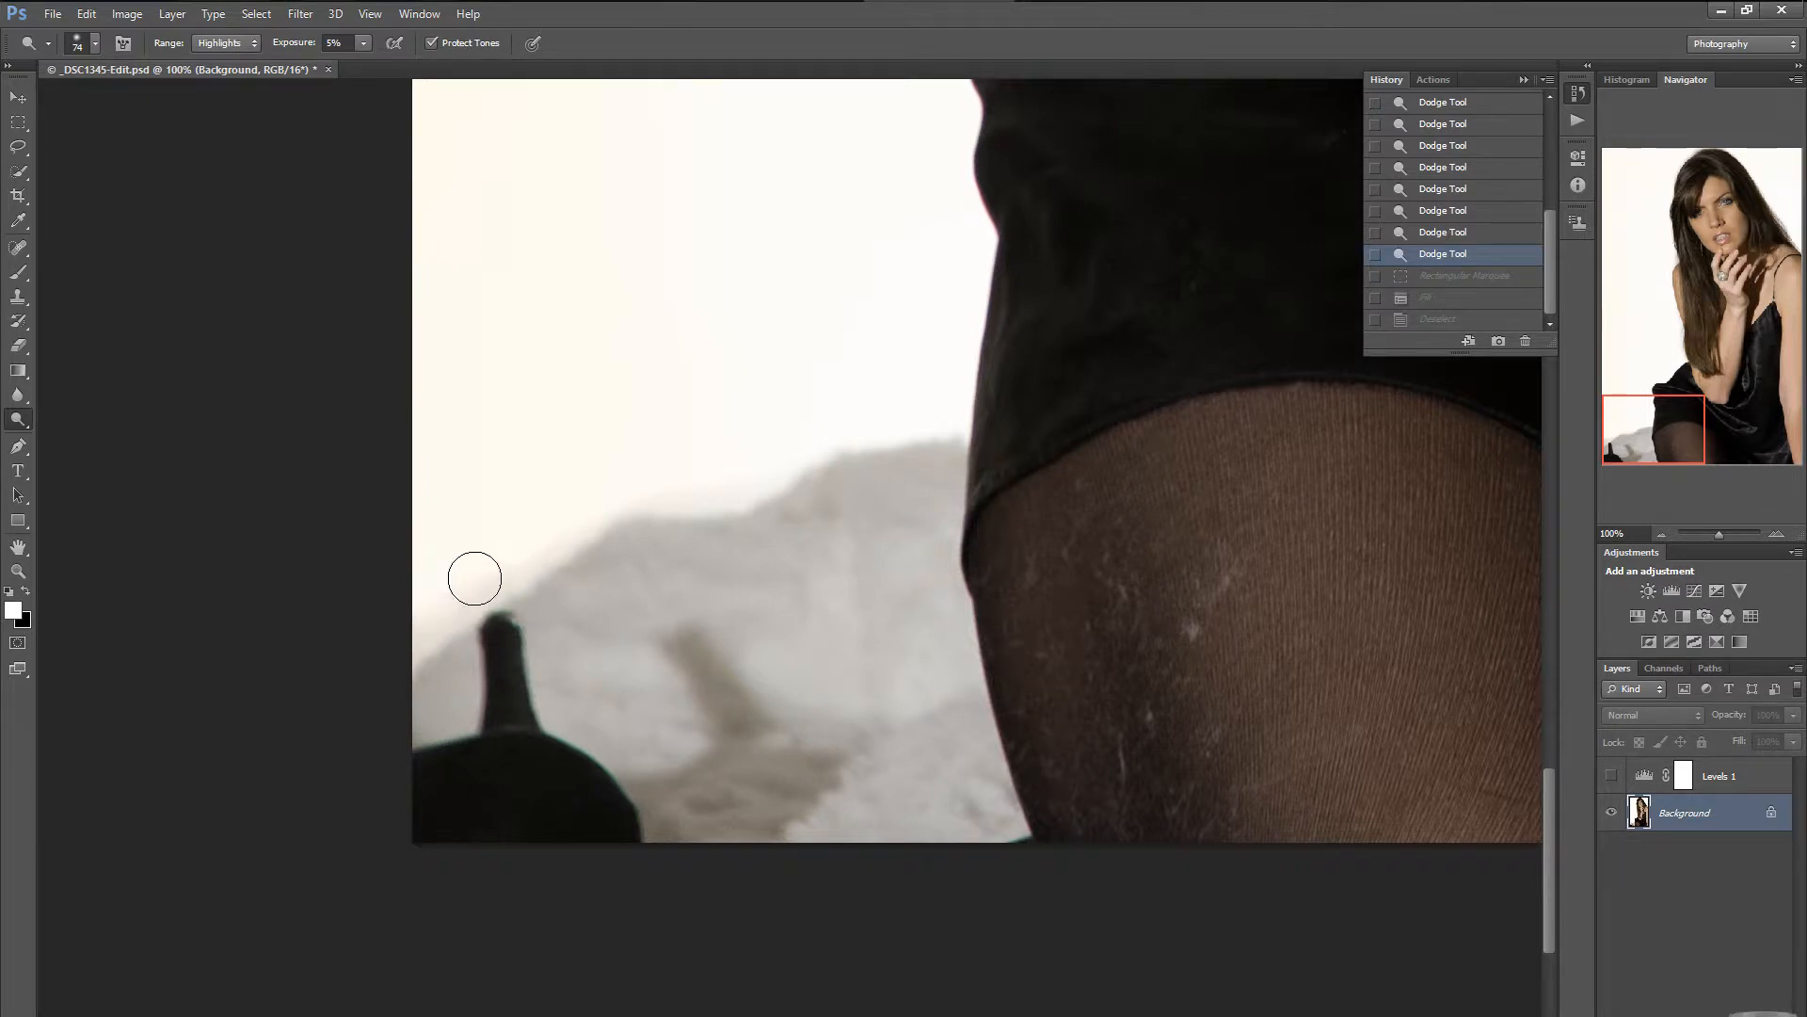
mouse_move(455, 599)
left_mouse_down()
mouse_move(424, 618)
mouse_move(489, 537)
mouse_move(436, 615)
mouse_move(422, 602)
left_mouse_up()
mouse_move(764, 476)
left_mouse_down()
mouse_move(731, 597)
mouse_move(738, 569)
mouse_move(715, 570)
mouse_move(754, 528)
mouse_move(618, 525)
mouse_move(676, 476)
left_mouse_up()
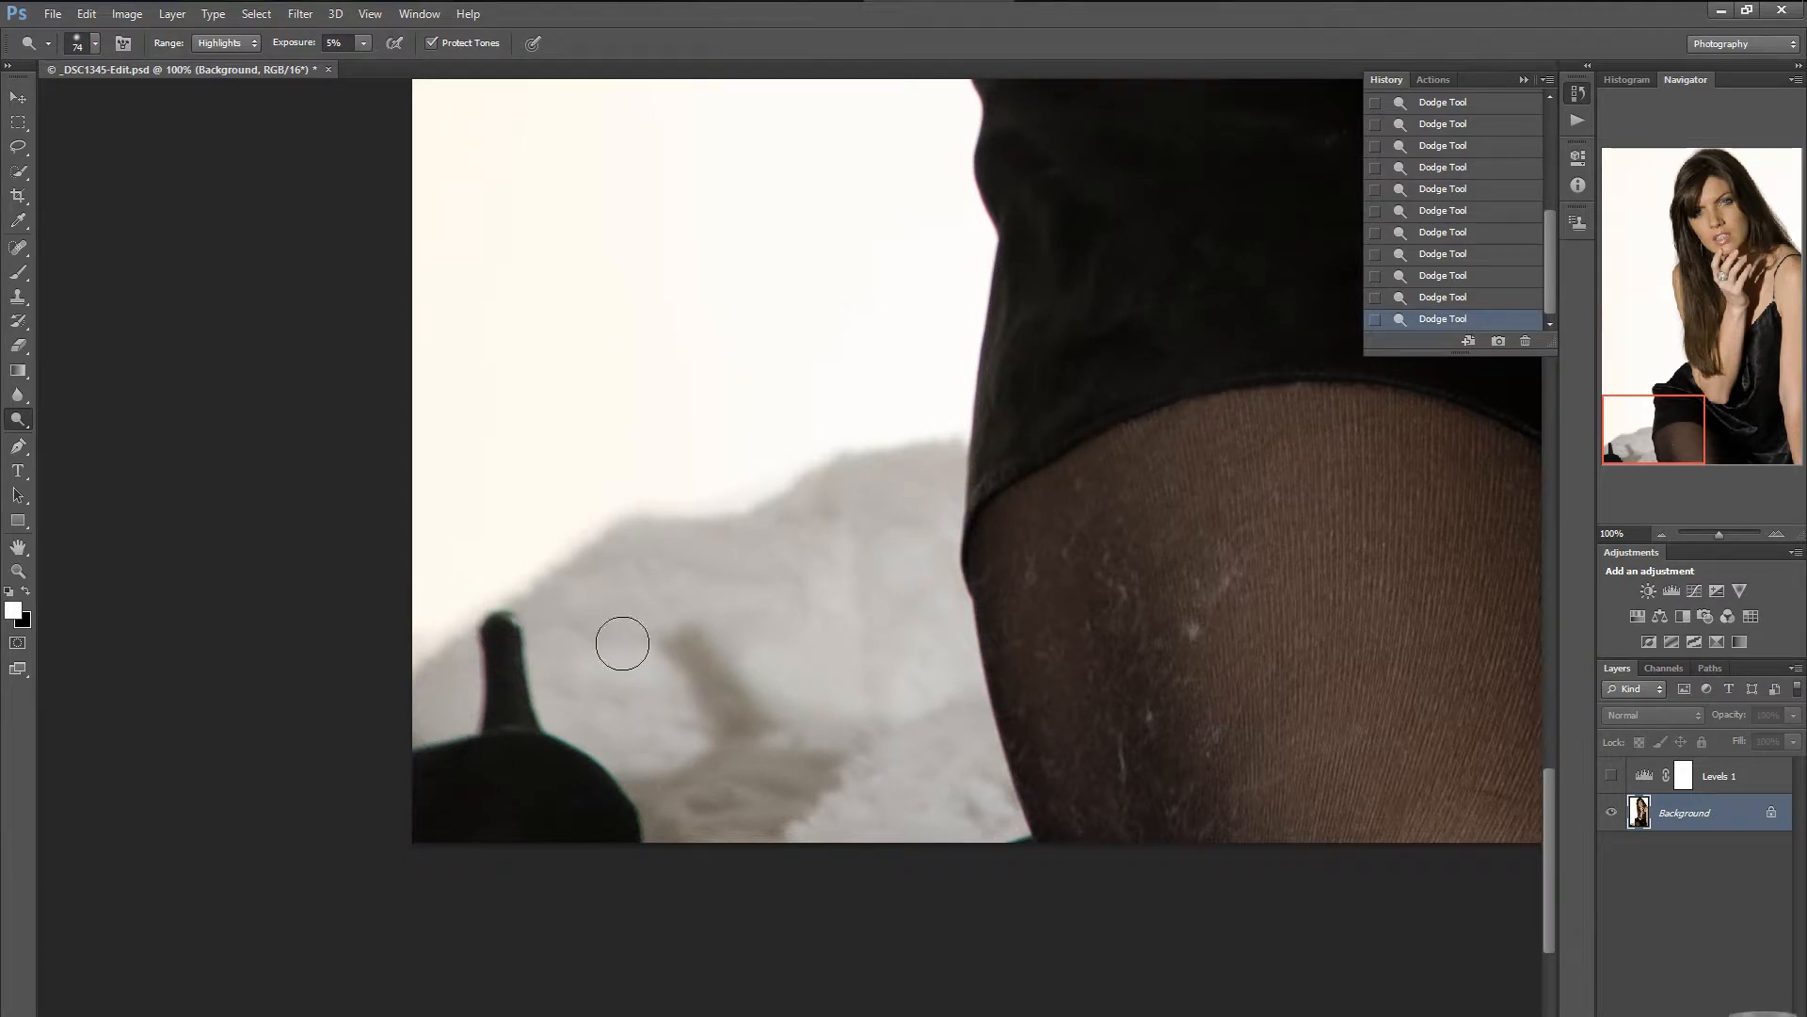
Inspect the background across the whole portrait, comparing it with the Levels 1 layer shown and hidden.
left_click(1665, 532)
left_click(1666, 532)
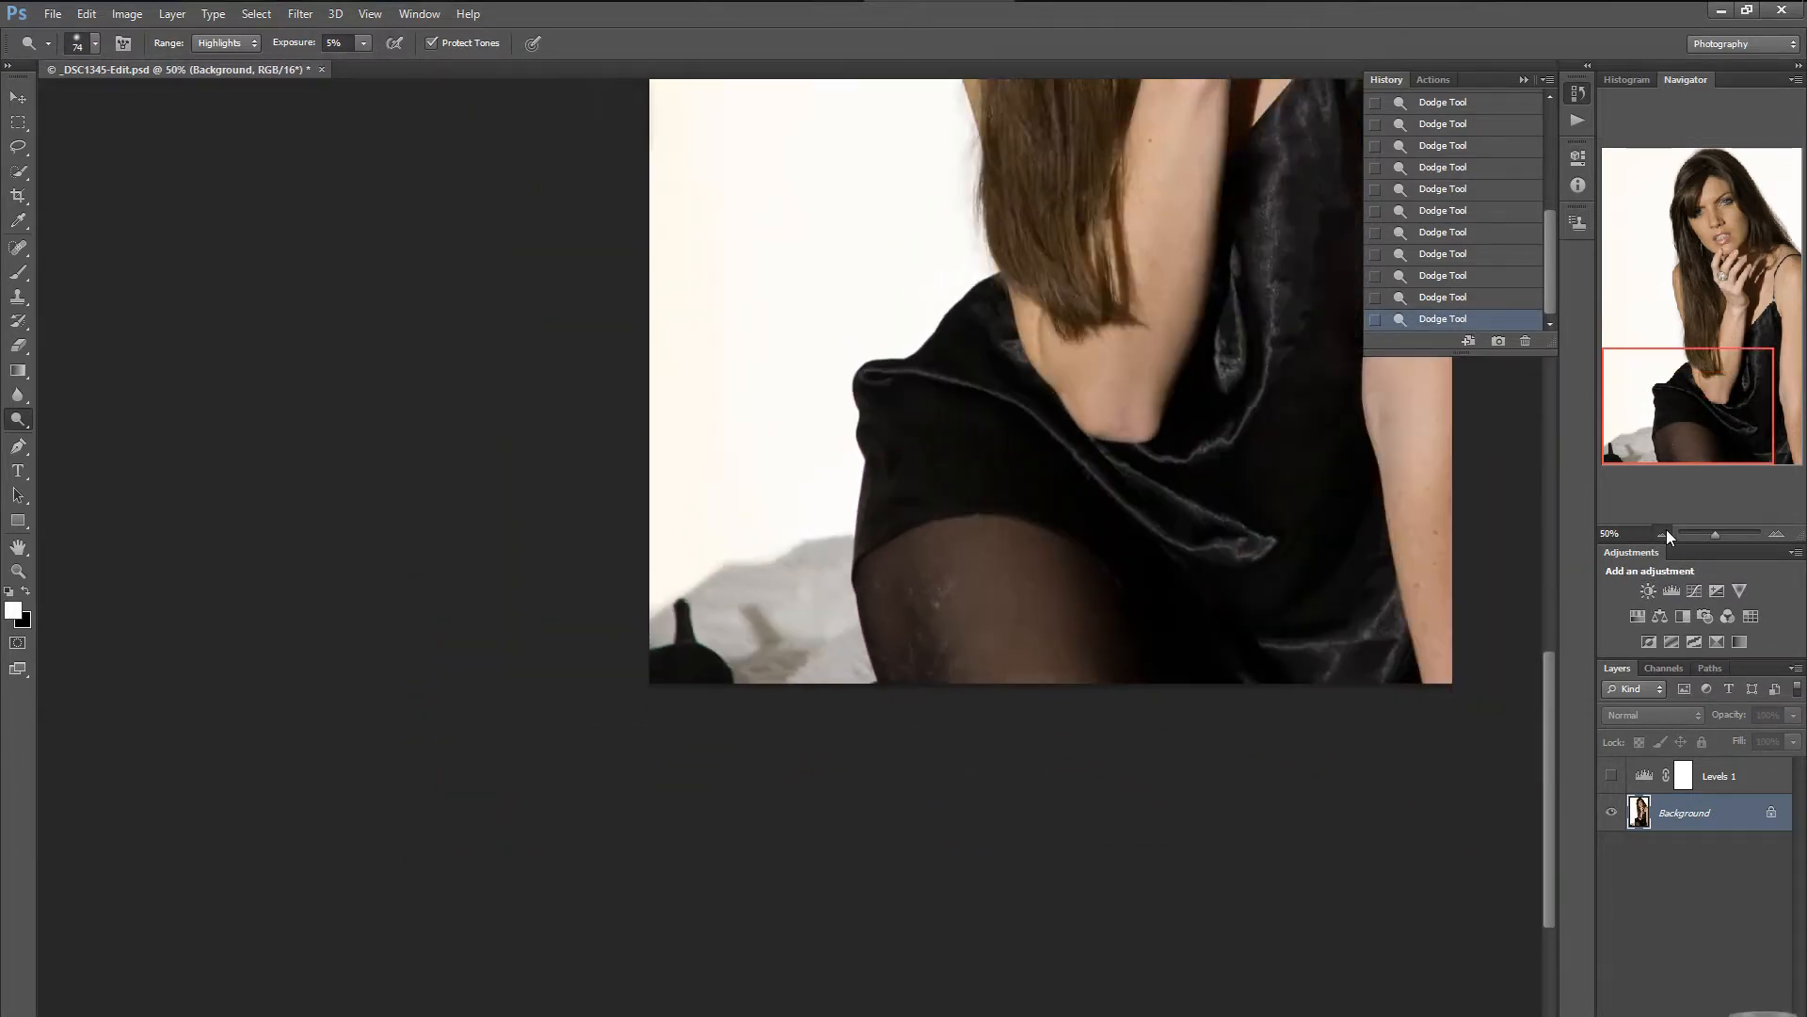
left_click(1665, 533)
left_click(1665, 532)
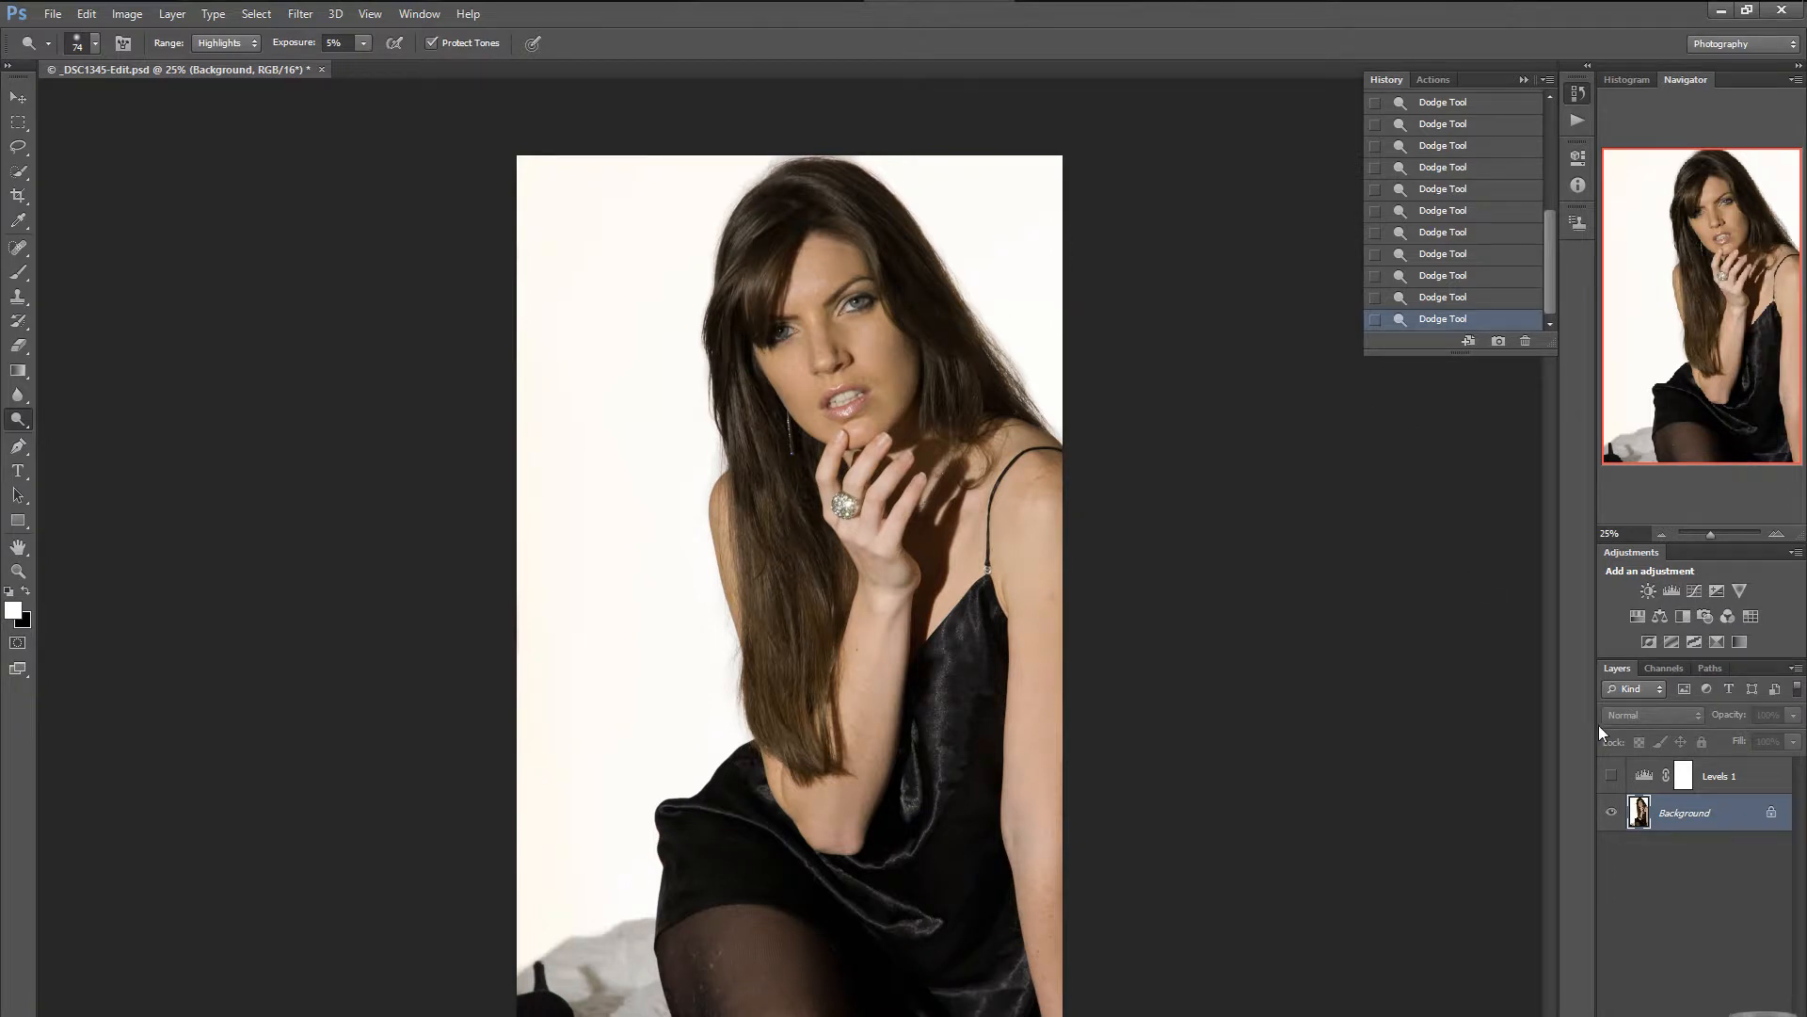
left_click(1614, 775)
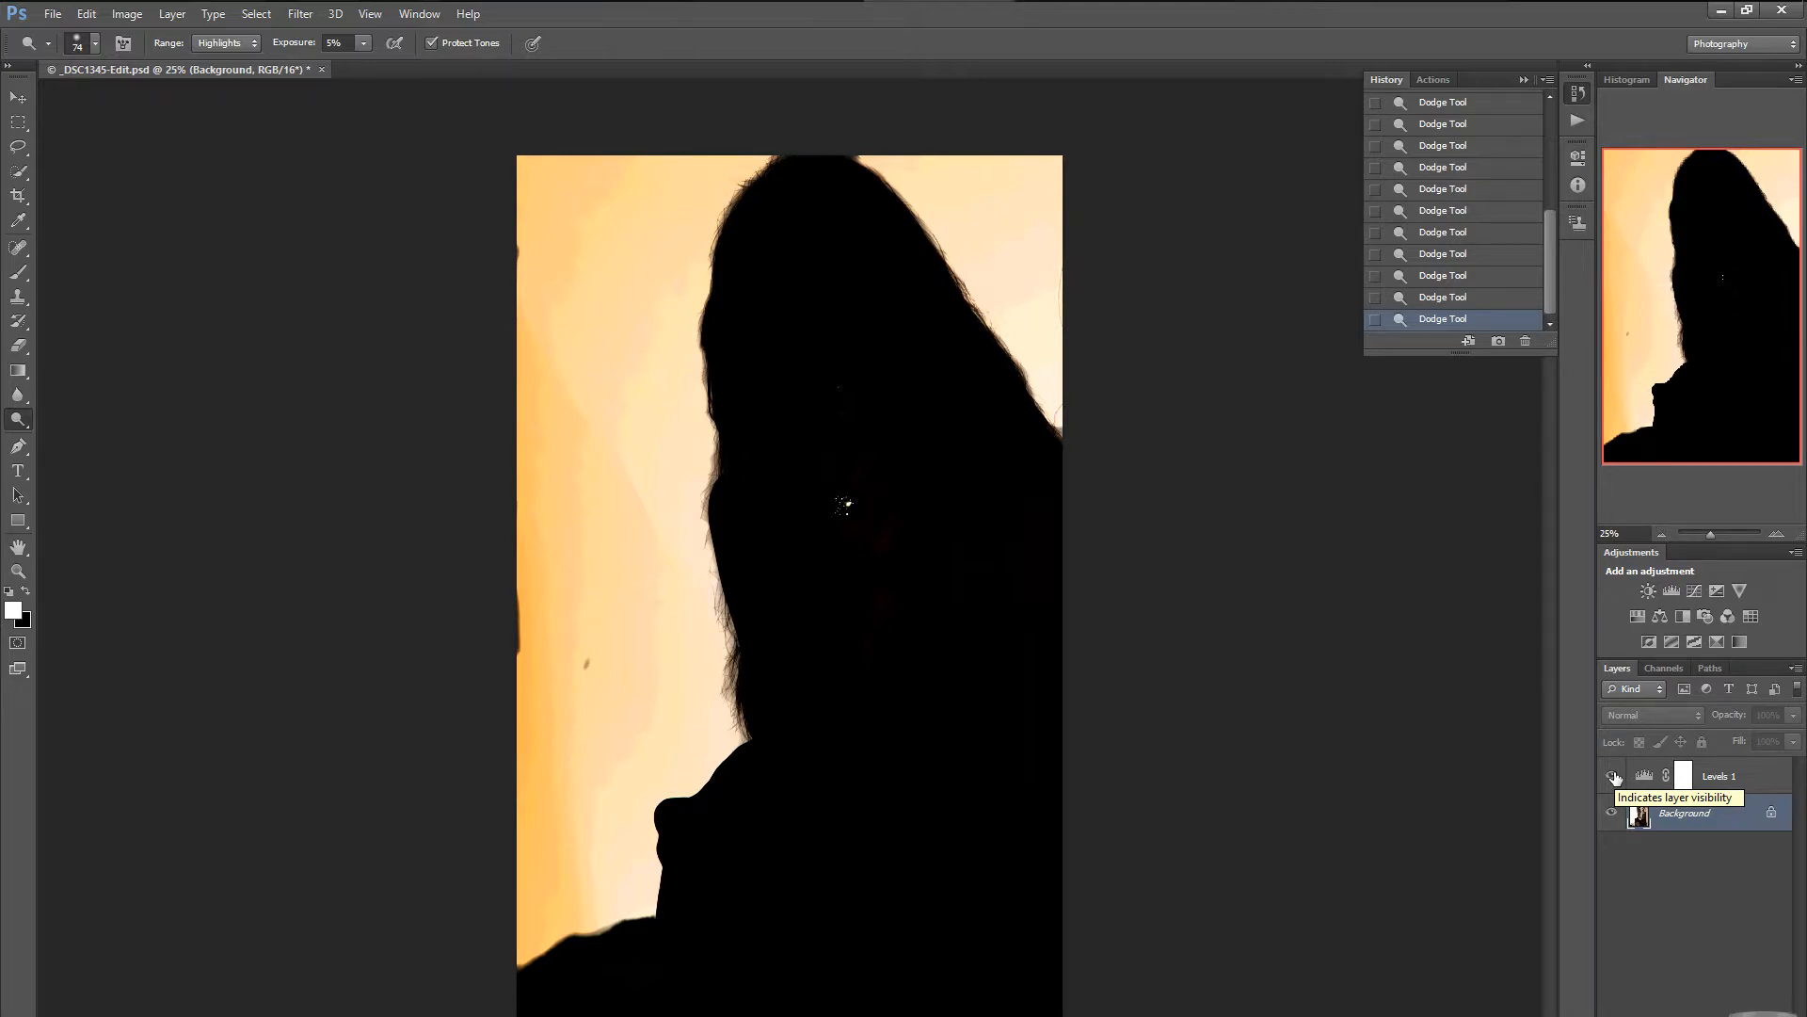
right_click(31, 418)
left_click(165, 352)
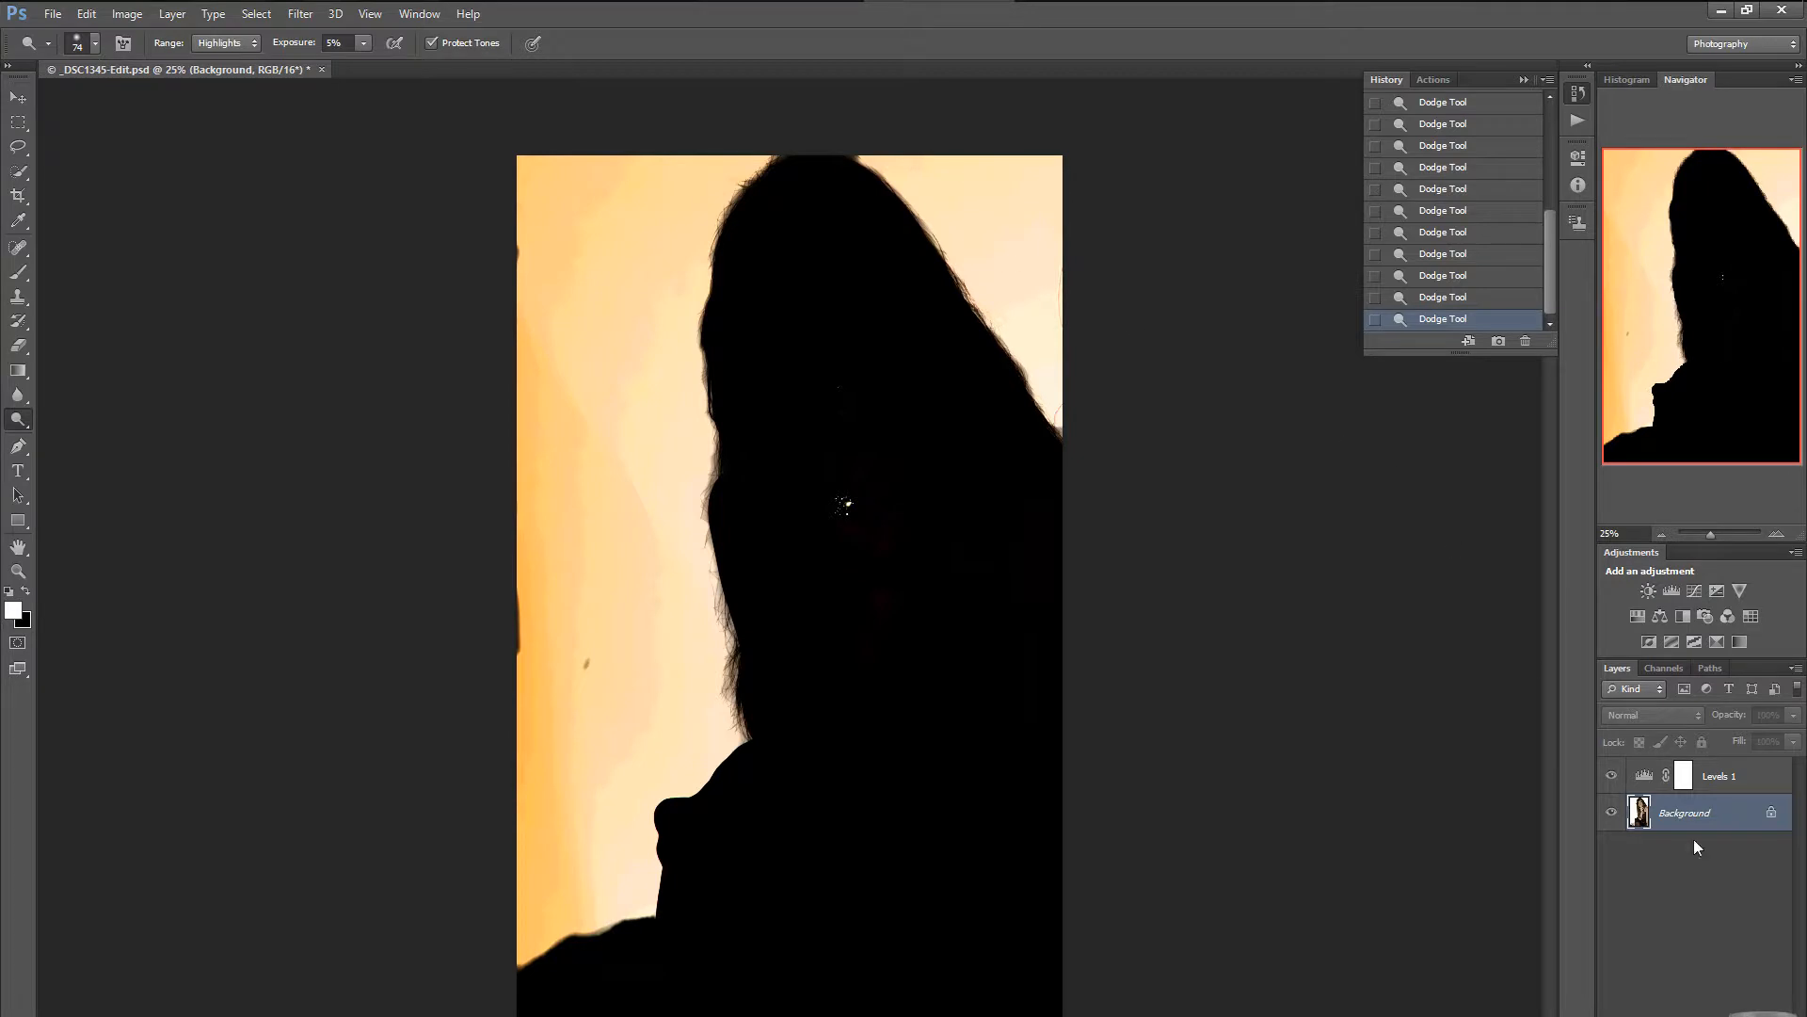
left_click(1611, 776)
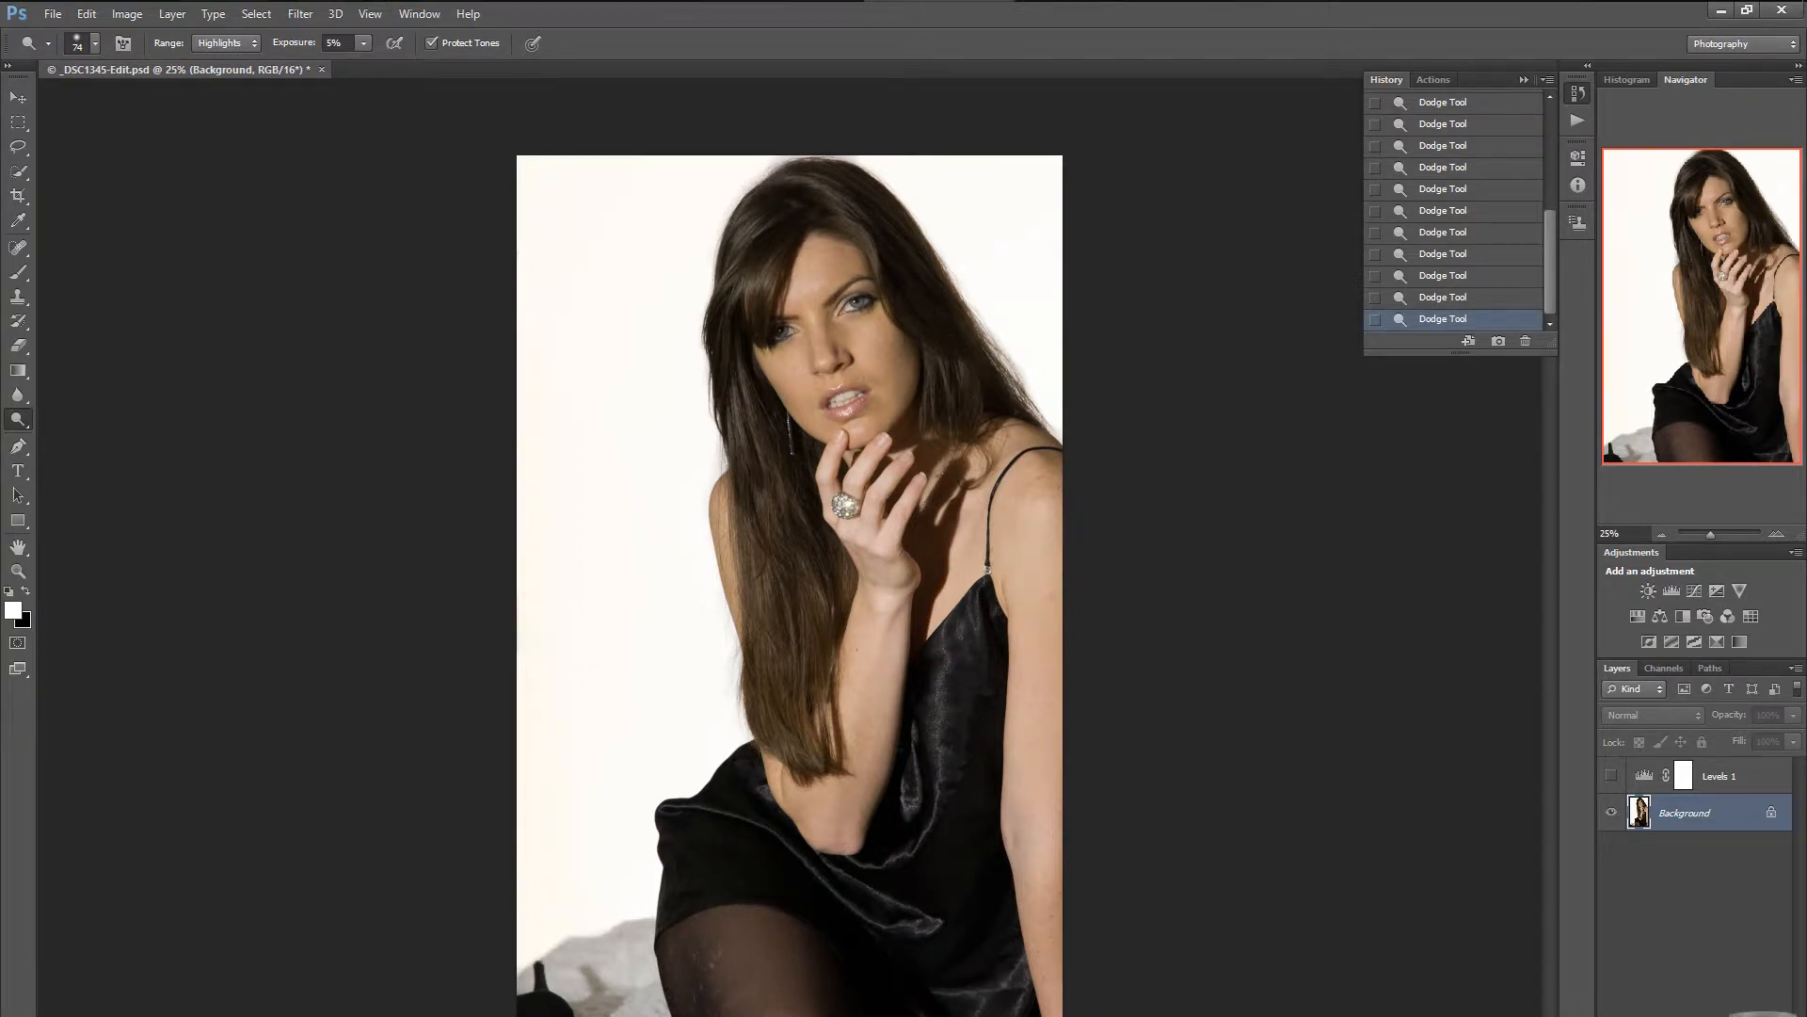
Check the whole portrait once more and save the retouched _DSC1345-Edit.psd.
left_click(1777, 534)
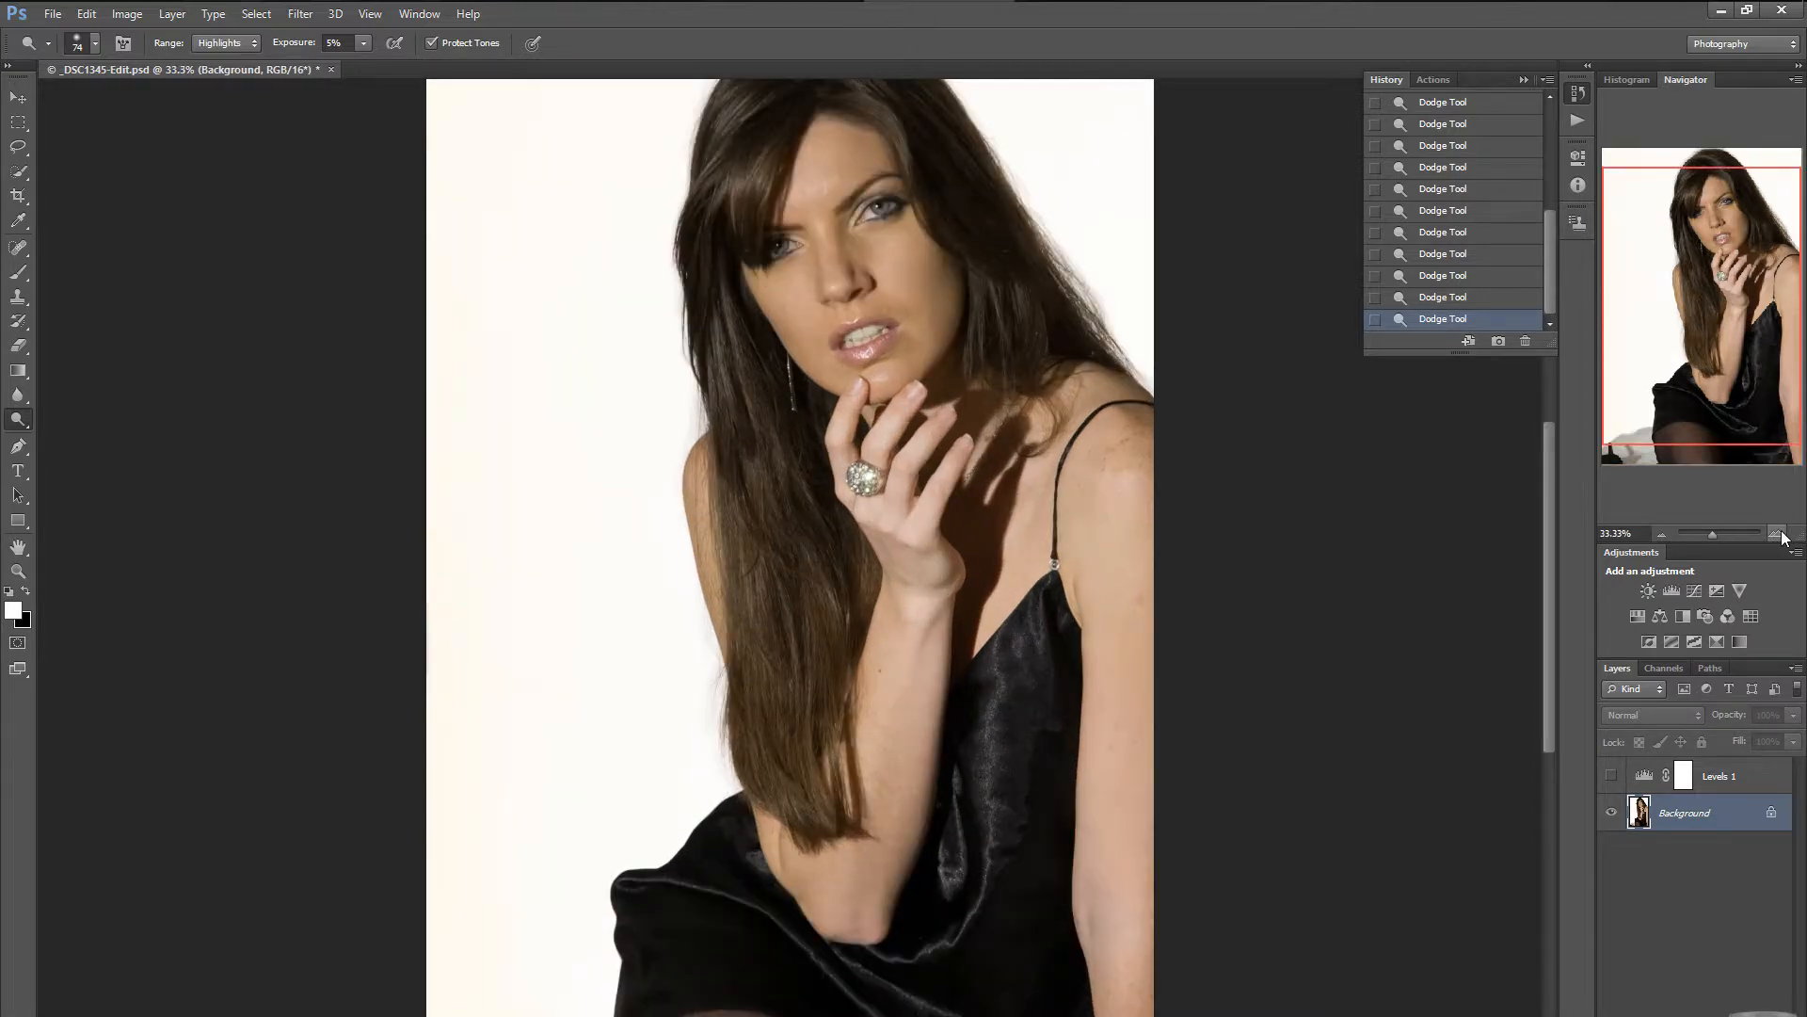
left_click(1659, 534)
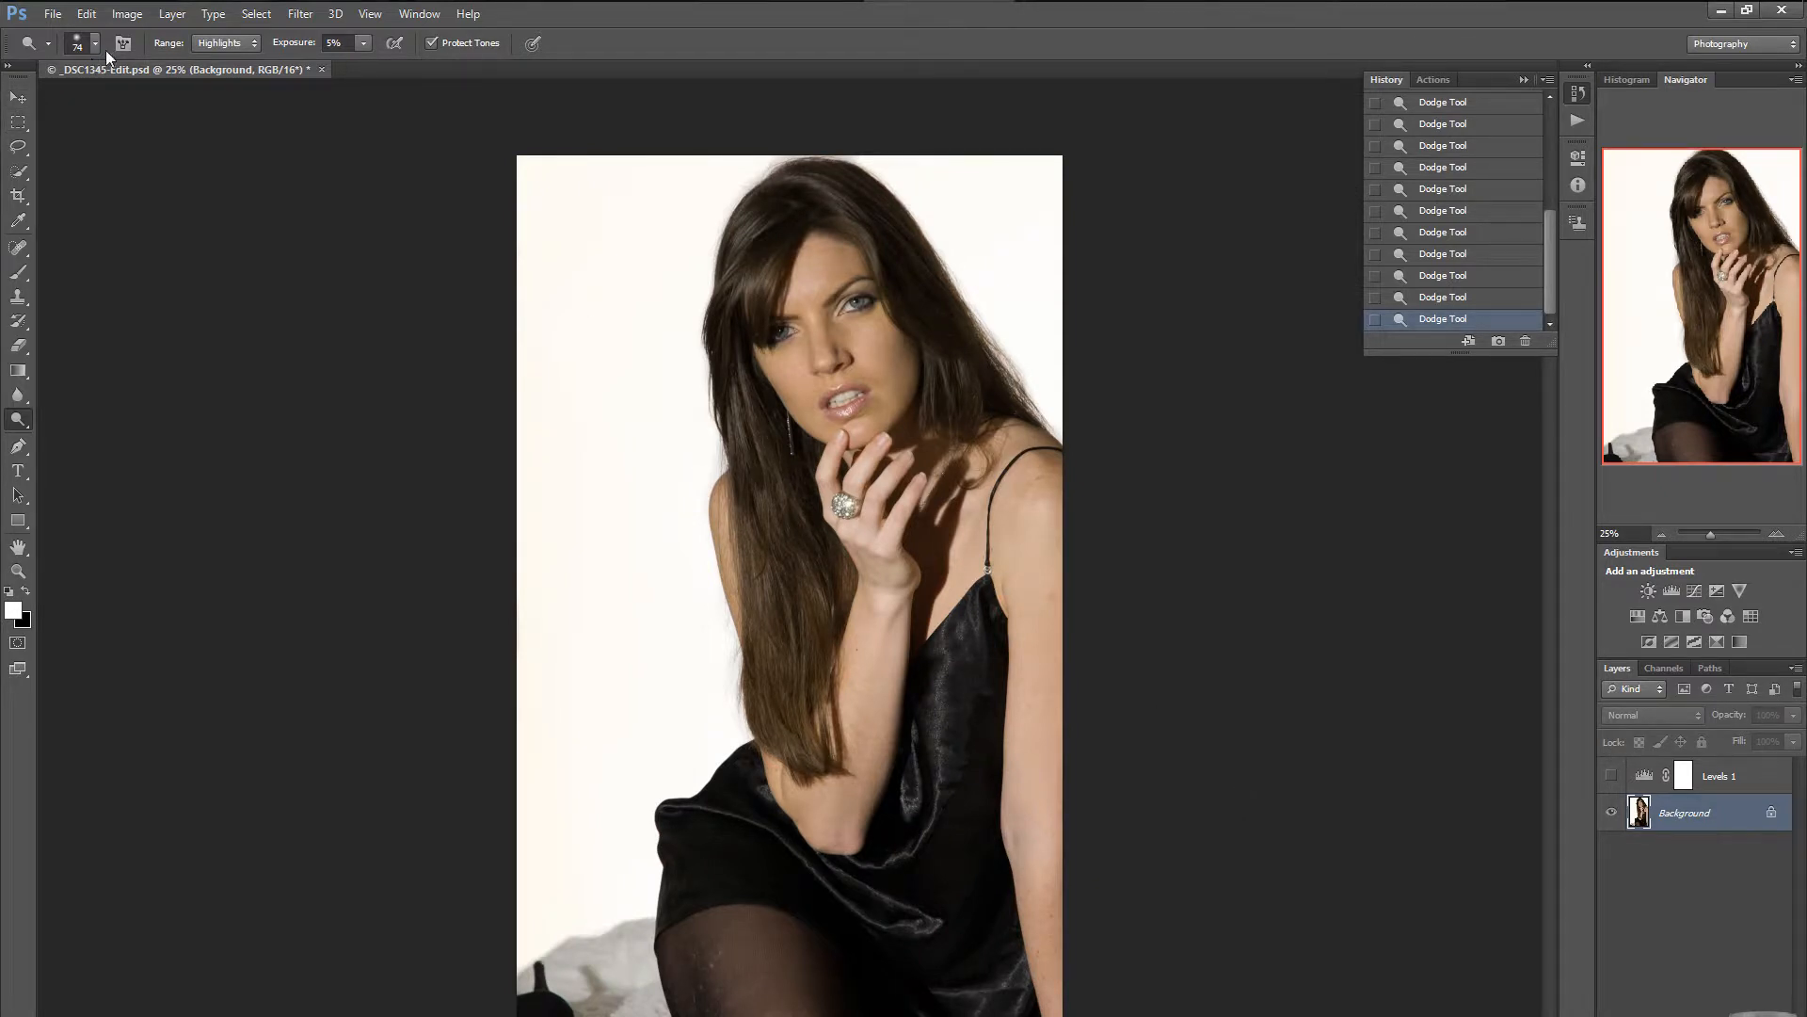
left_click(53, 14)
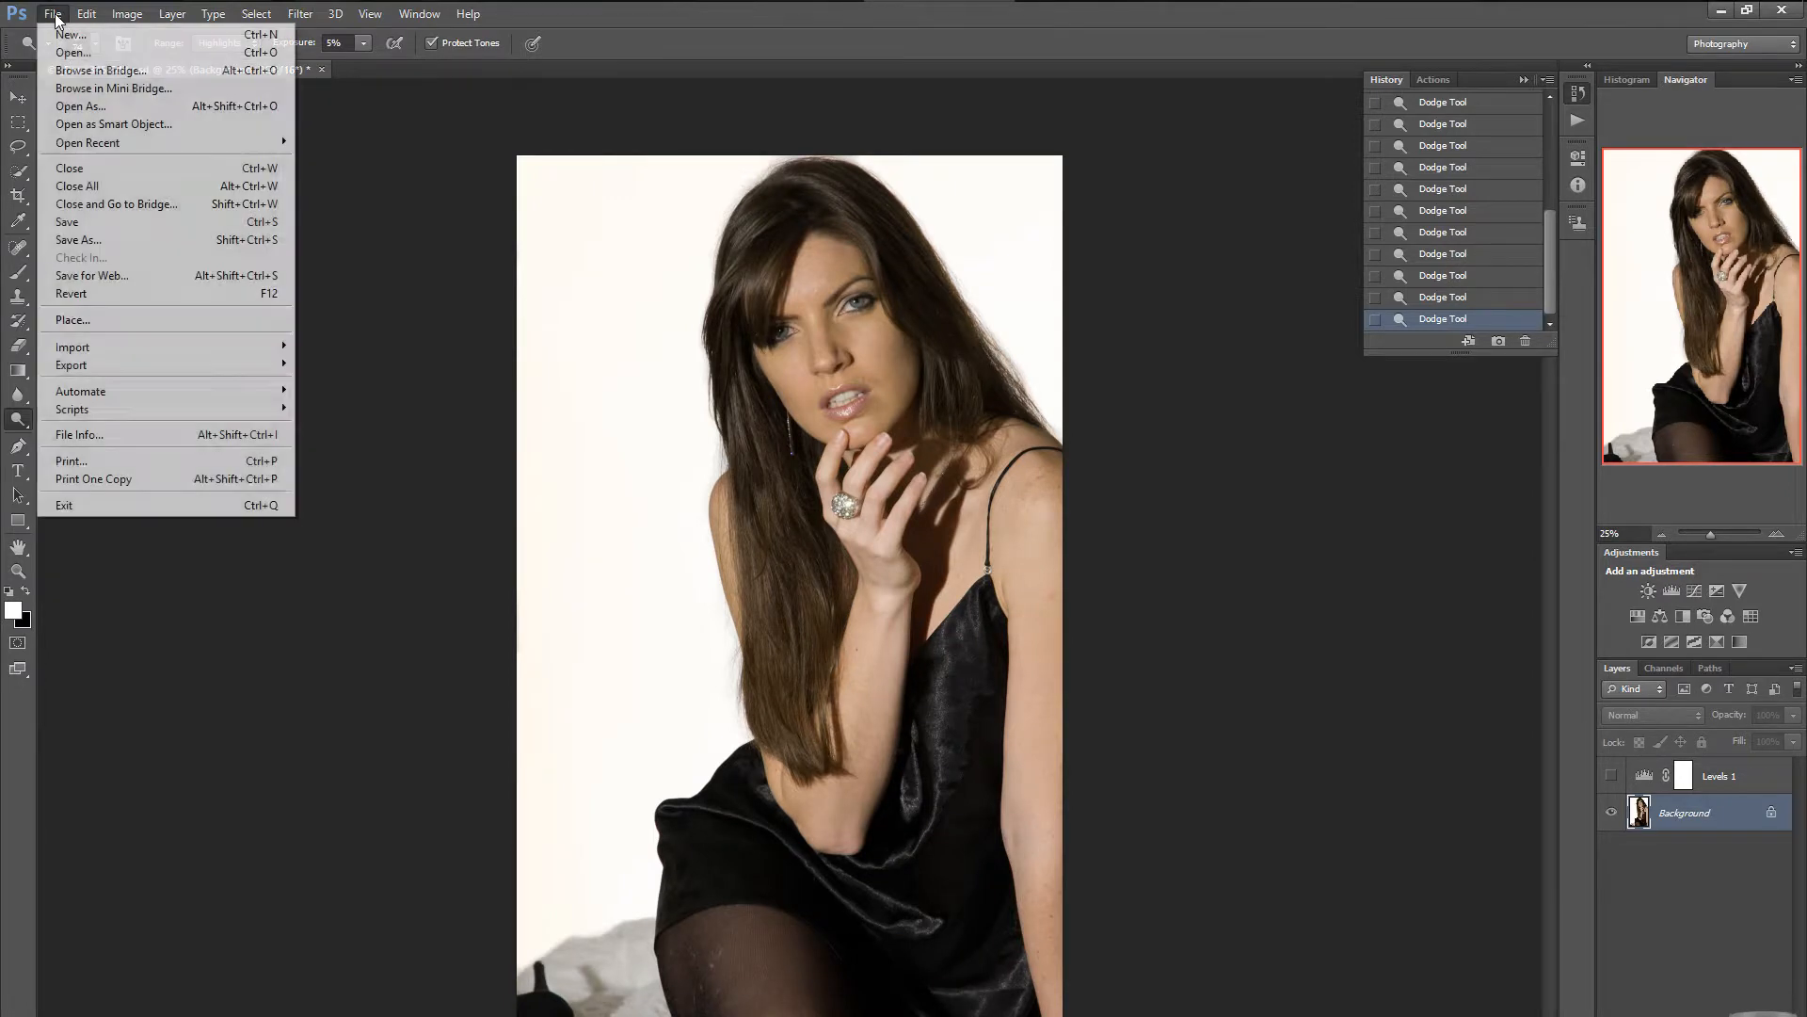
left_click(66, 224)
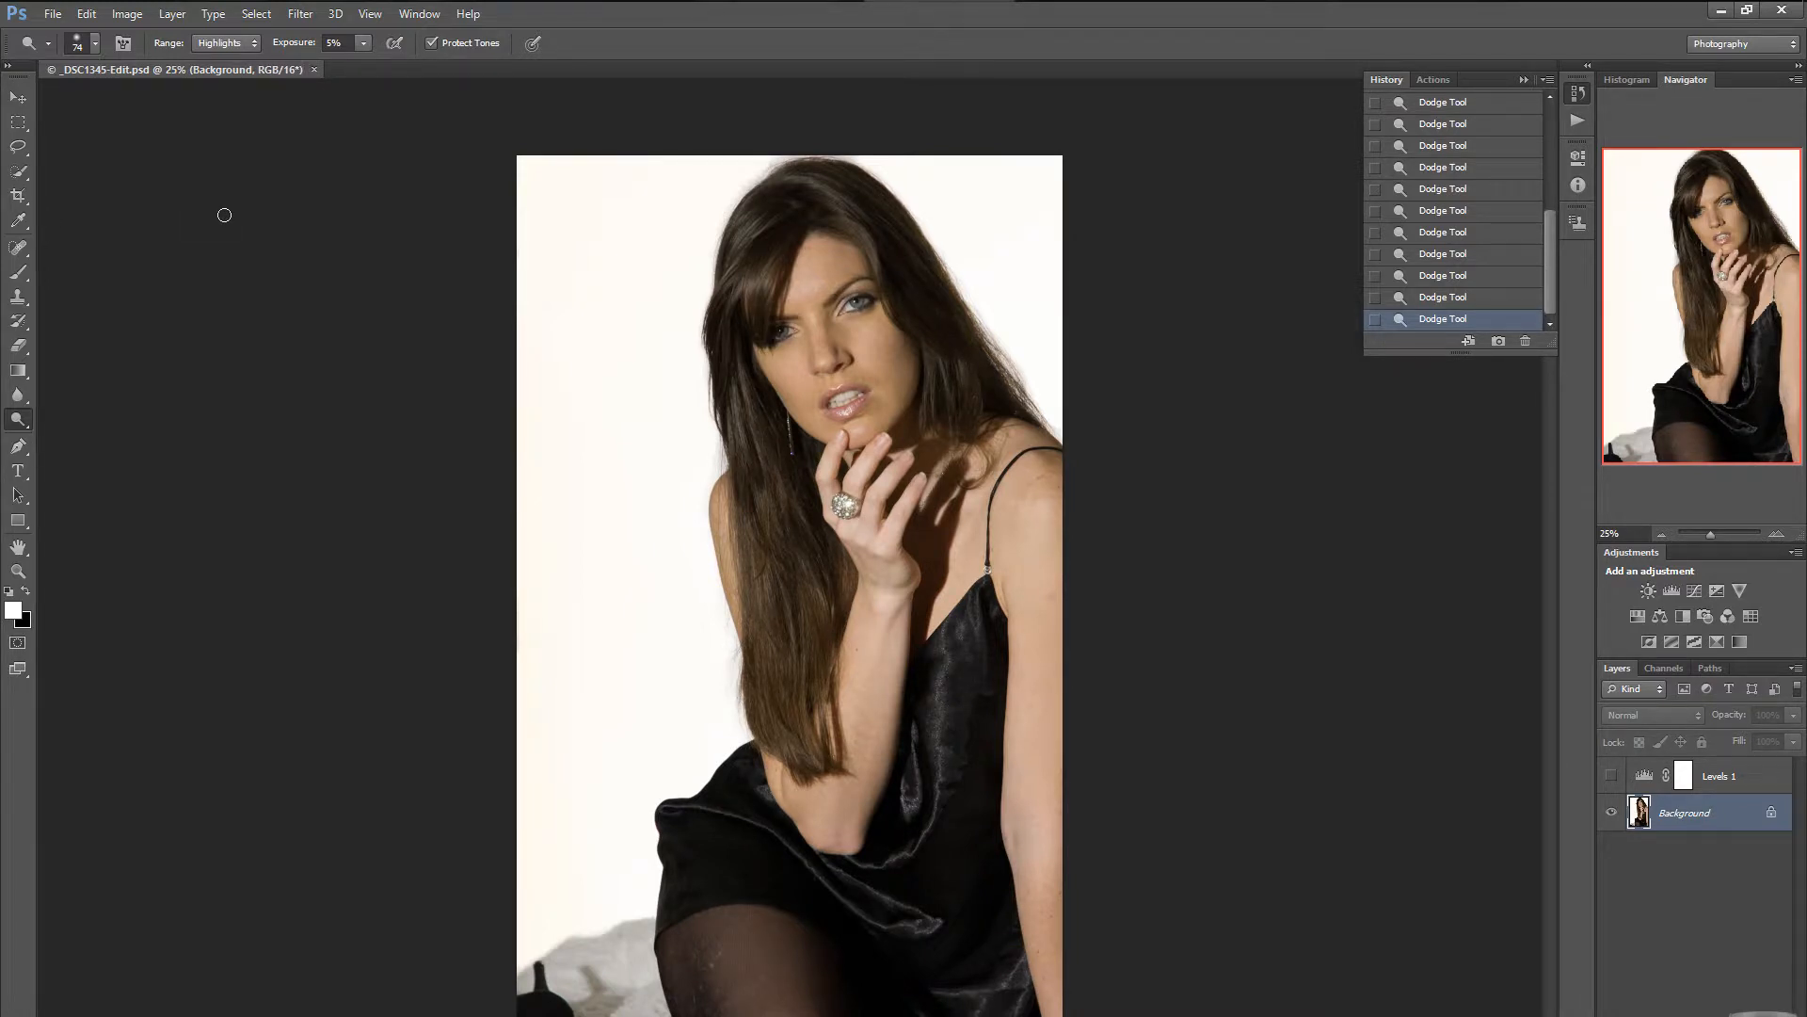
Switch to Lightroom to view the saved portrait, and return to Photoshop to compare the background with Levels 1 shown and hidden.
left_click(501, 16)
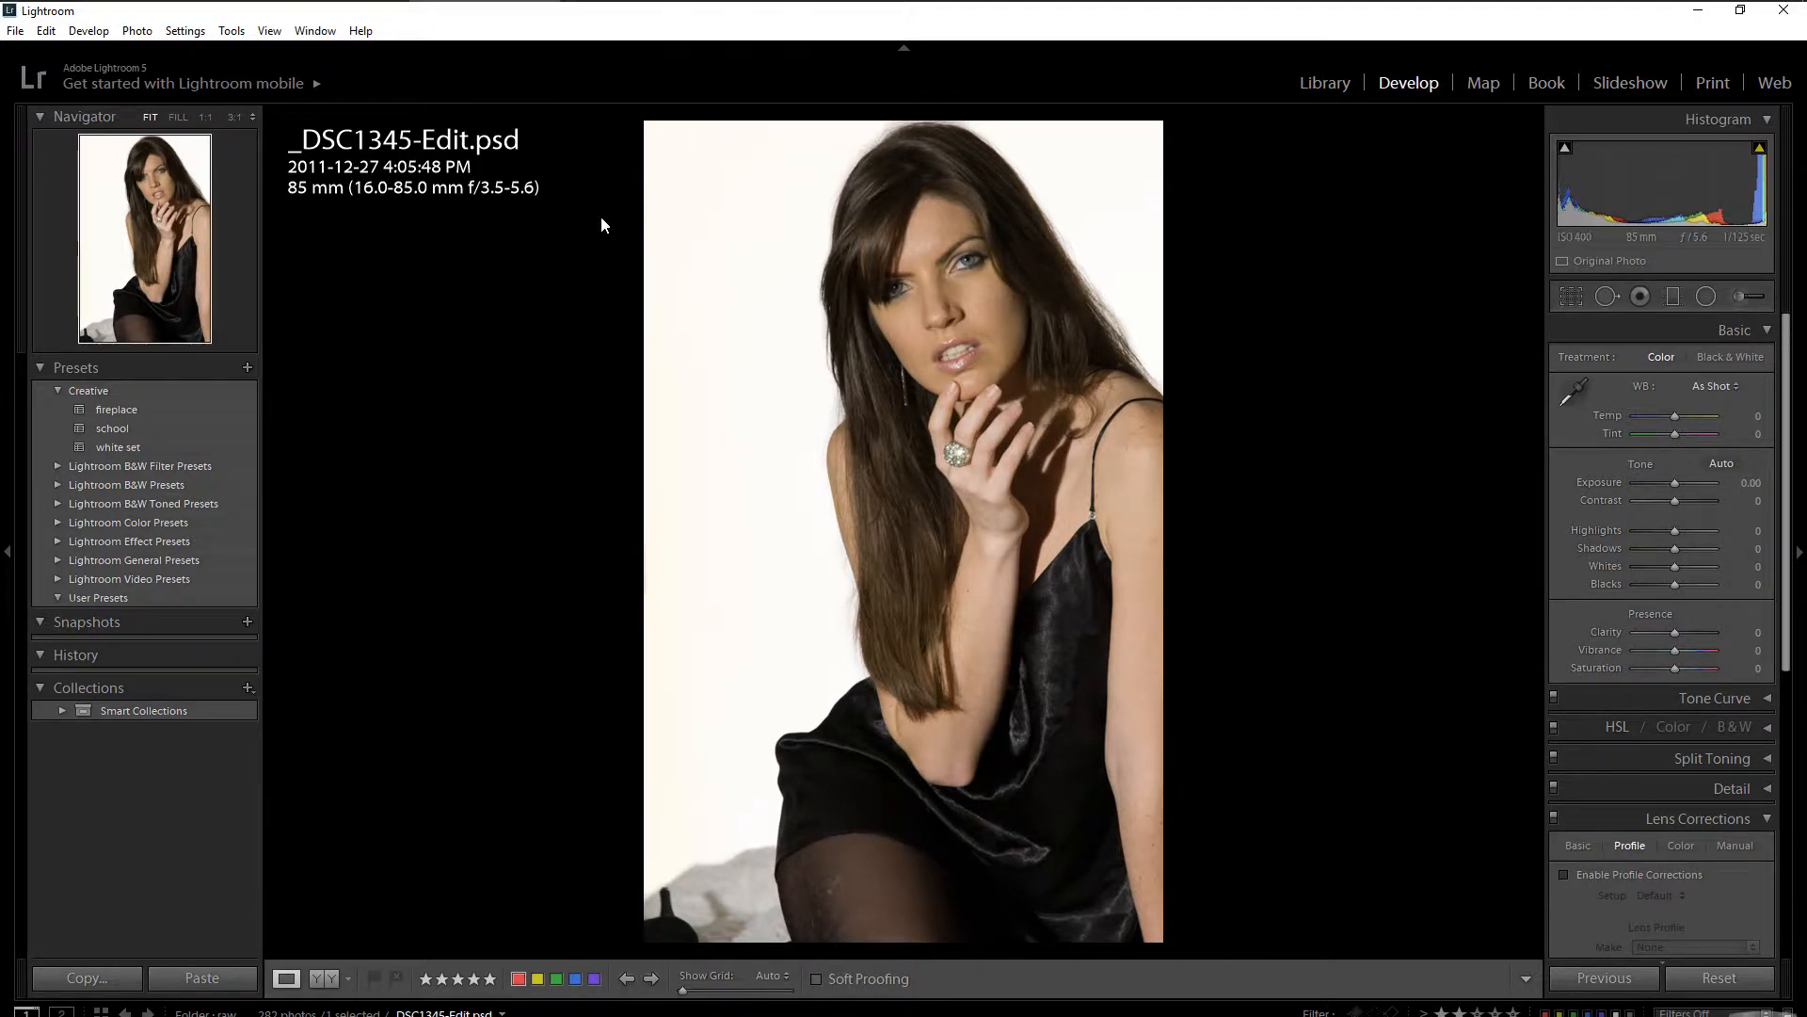
mouse_move(965, 8)
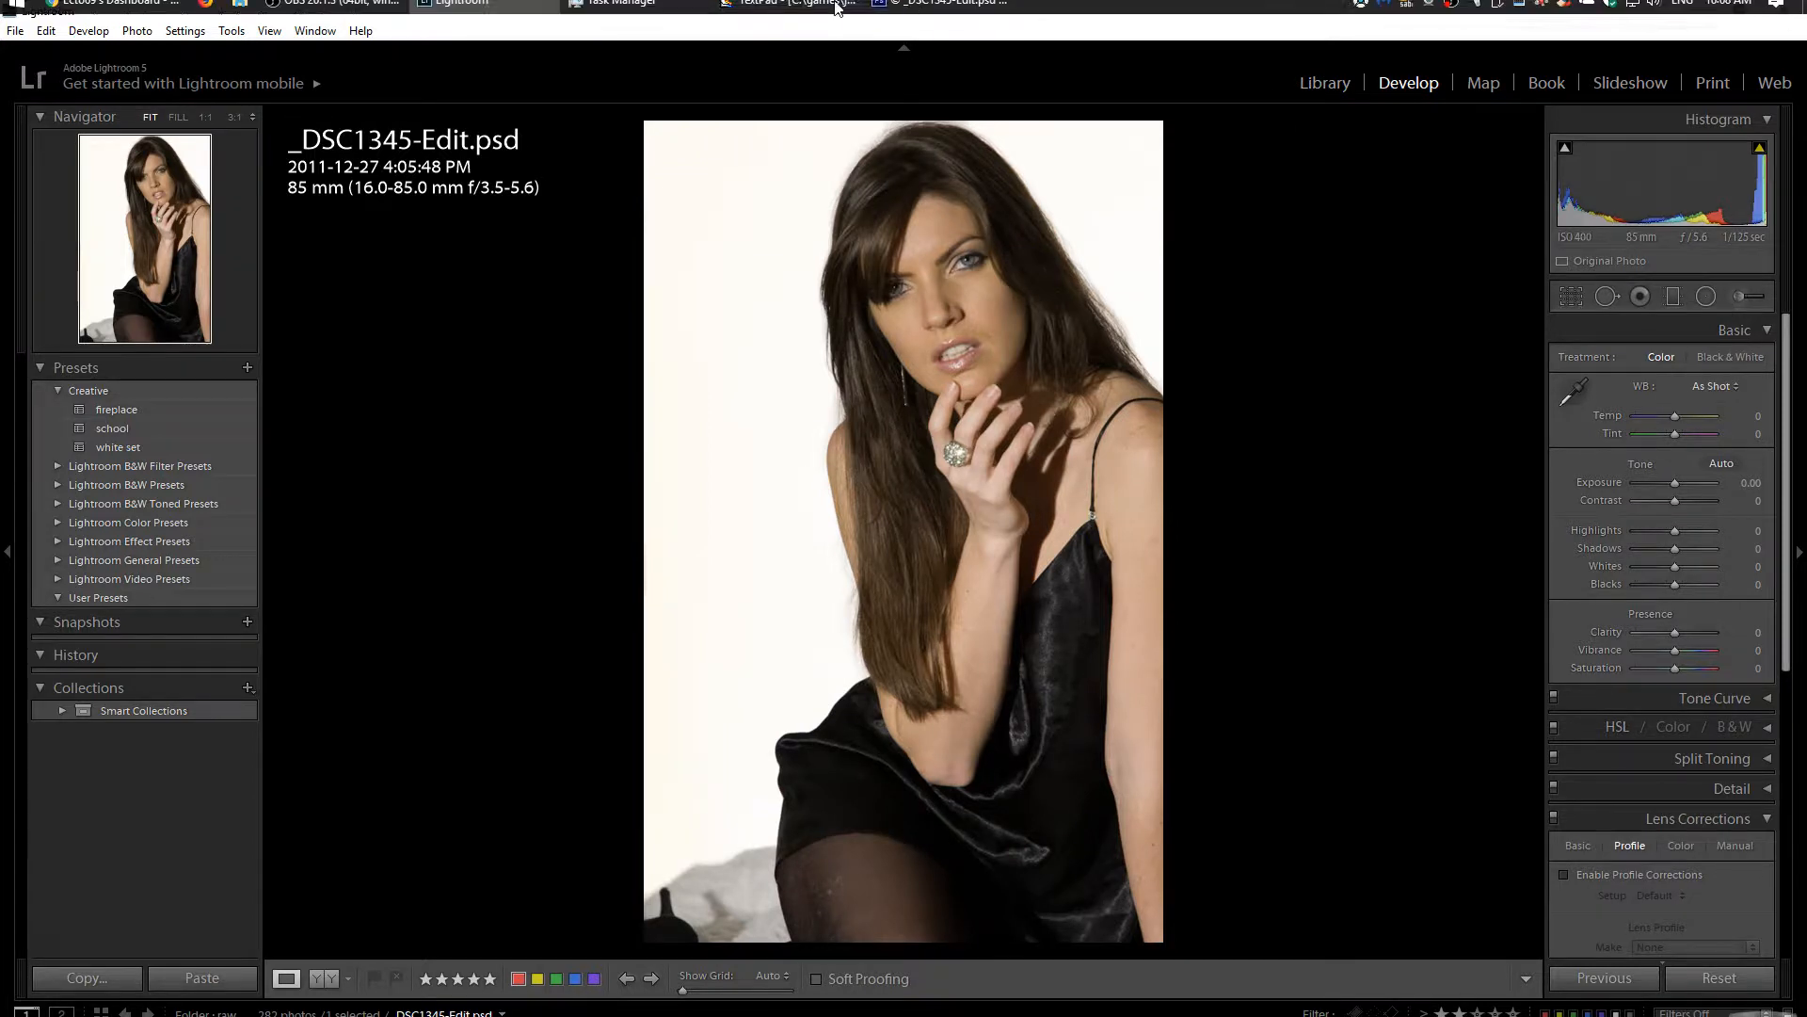
left_click(935, 13)
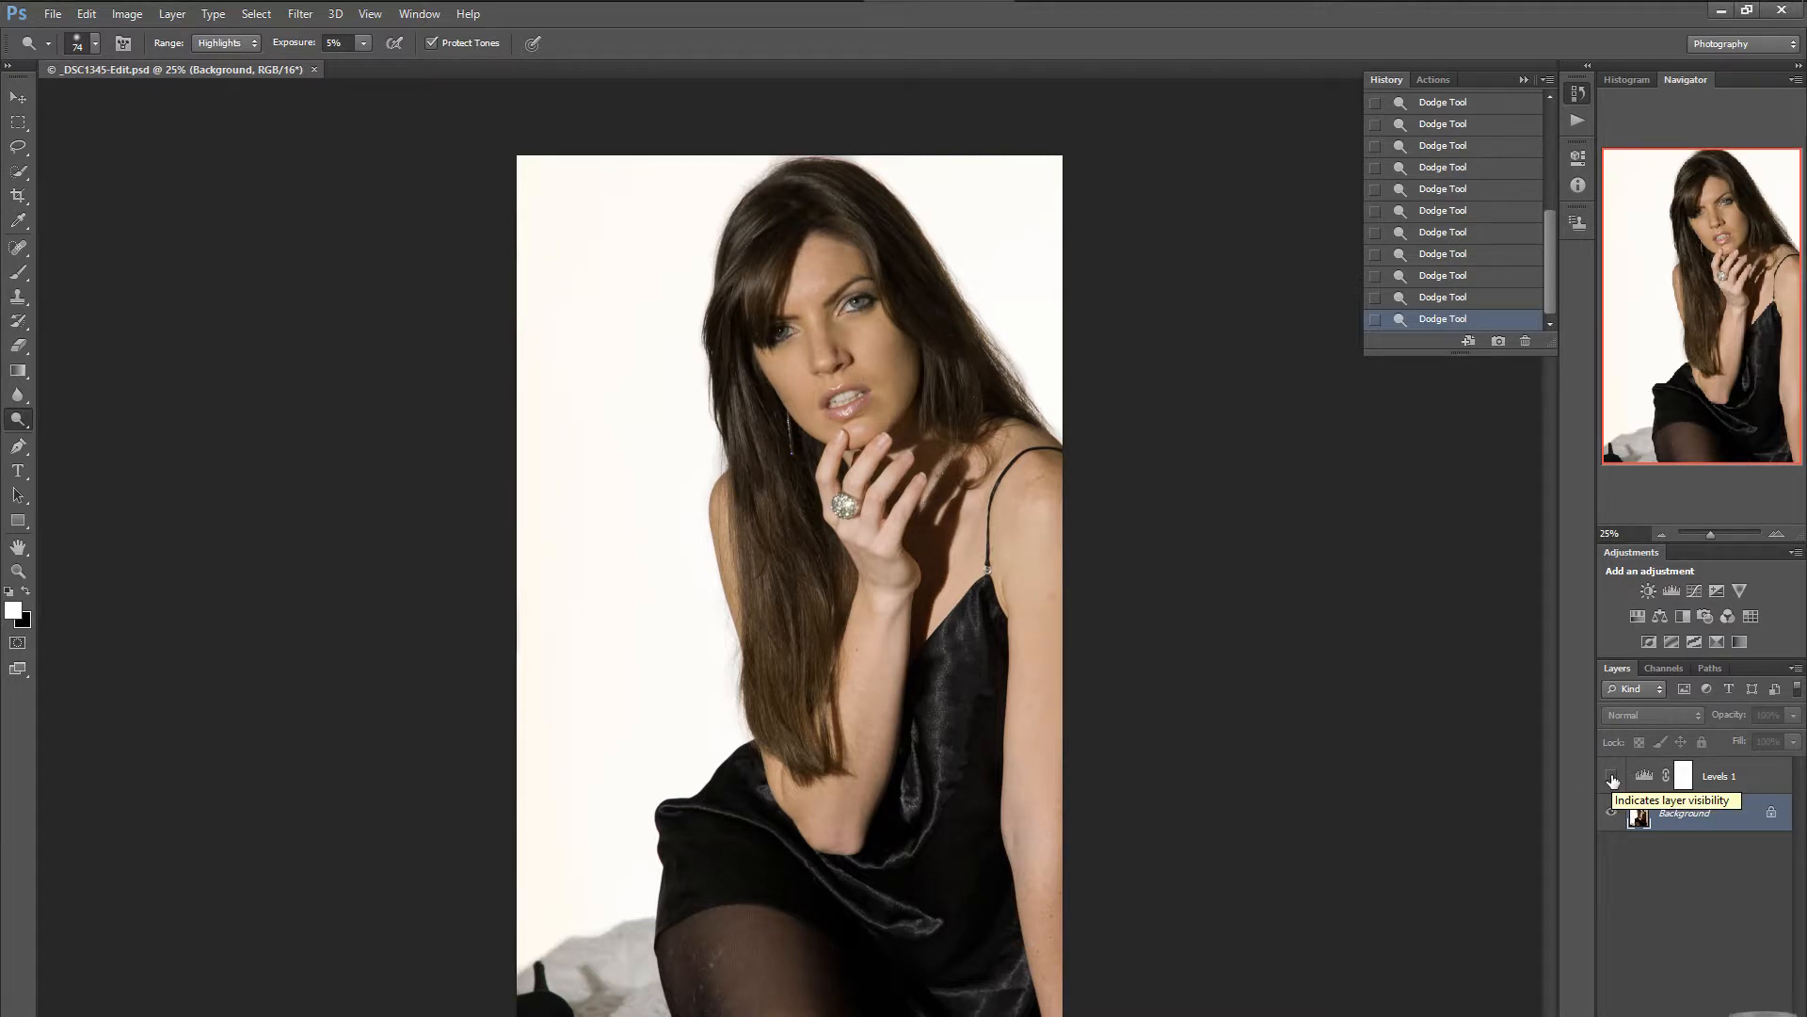
left_click(1612, 777)
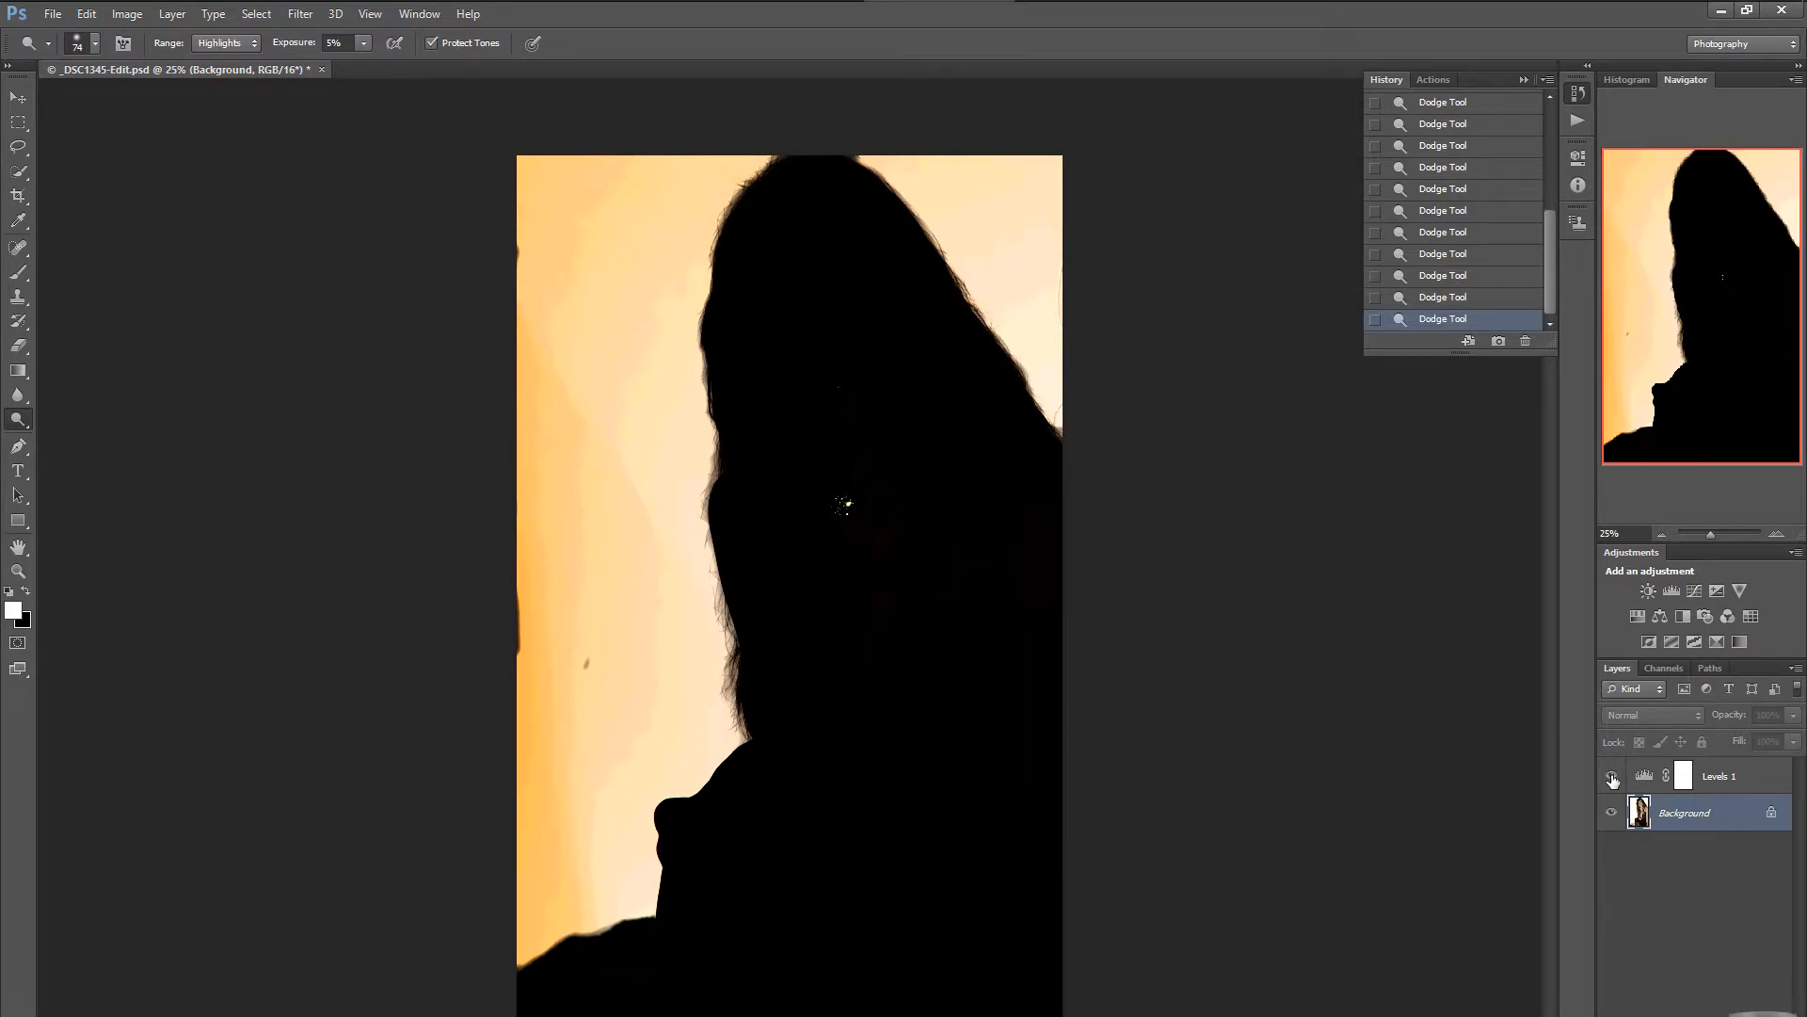
left_click(1612, 777)
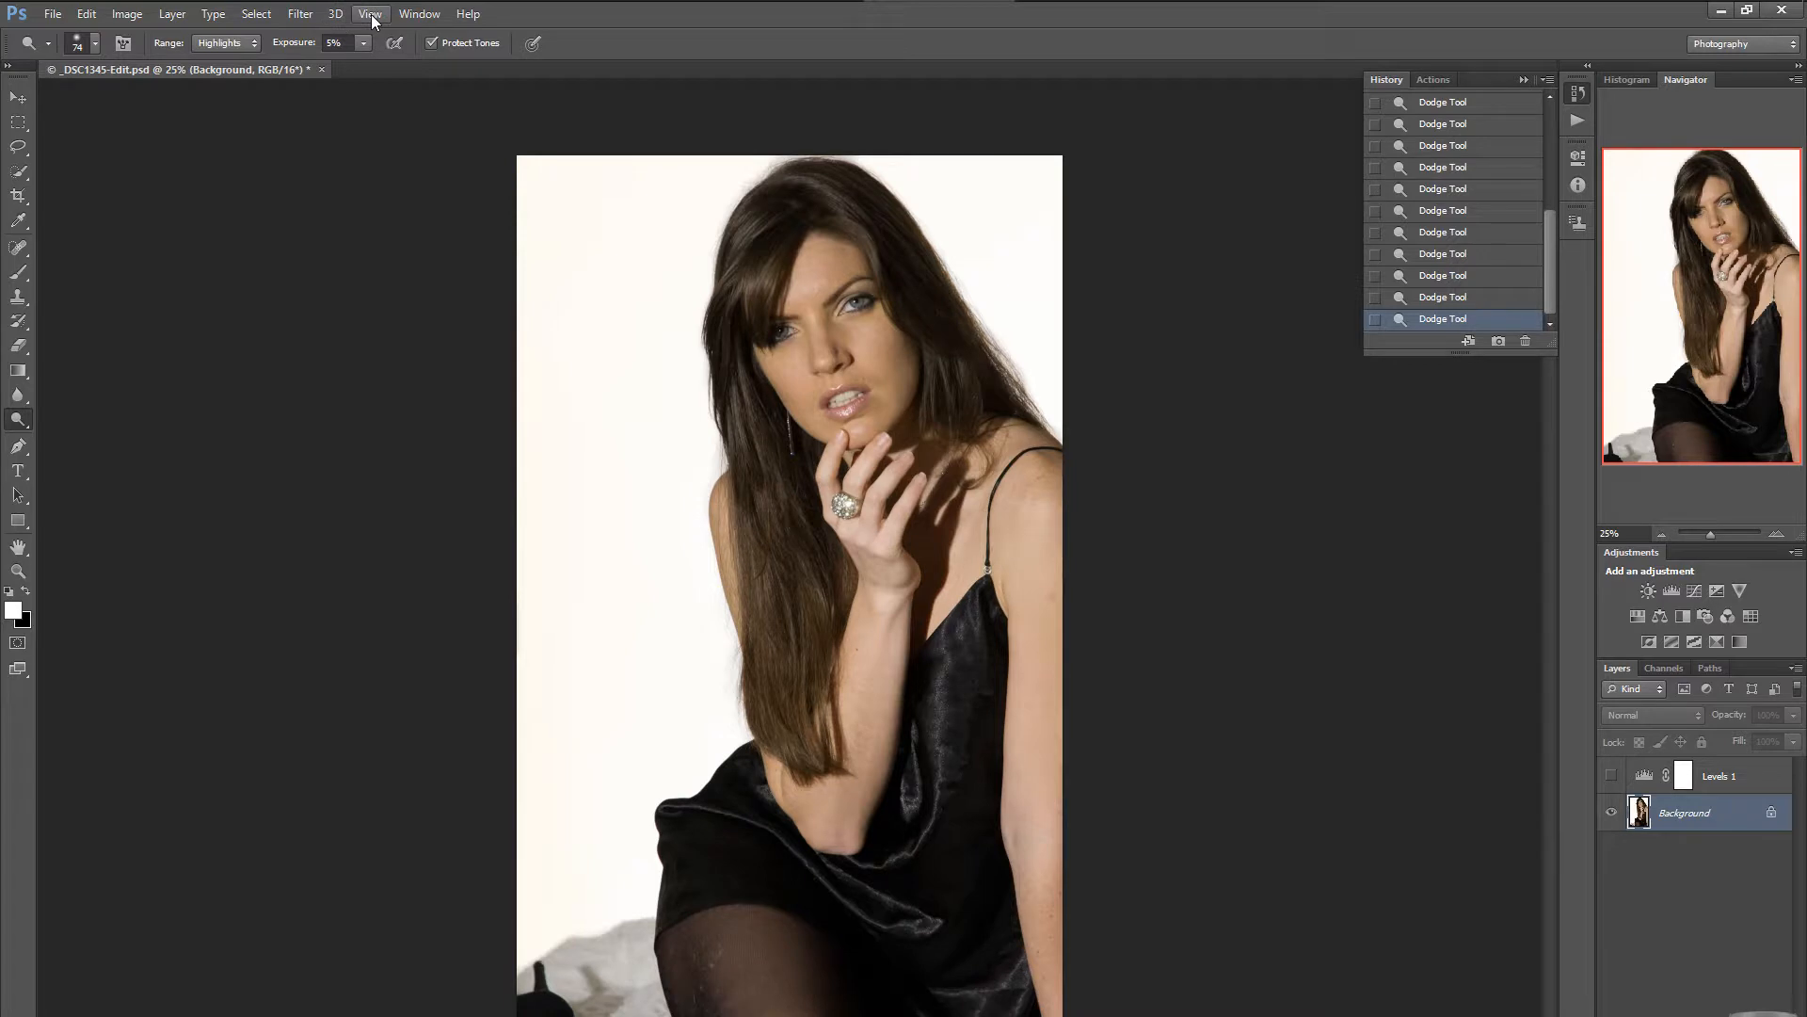
Open the Imagenomic Portraiture filter on the Background layer, load the Default preset and expand the mask preview.
left_click(22, 348)
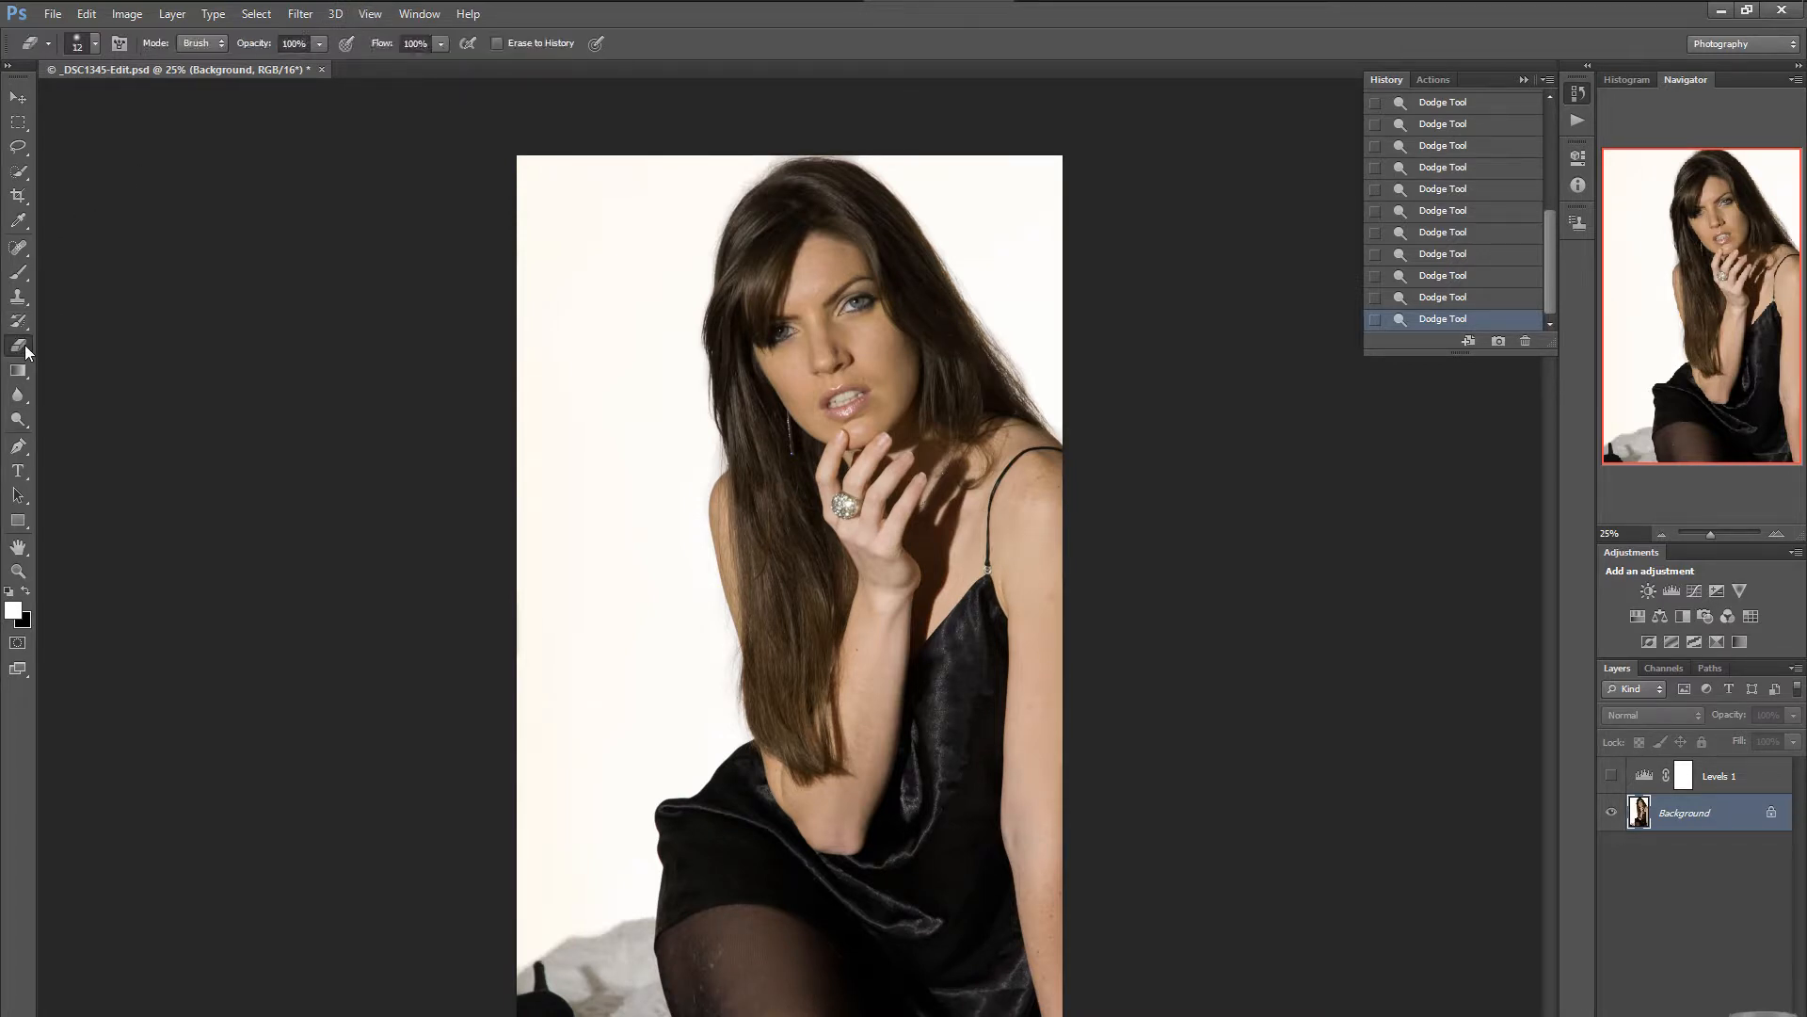
left_click(303, 15)
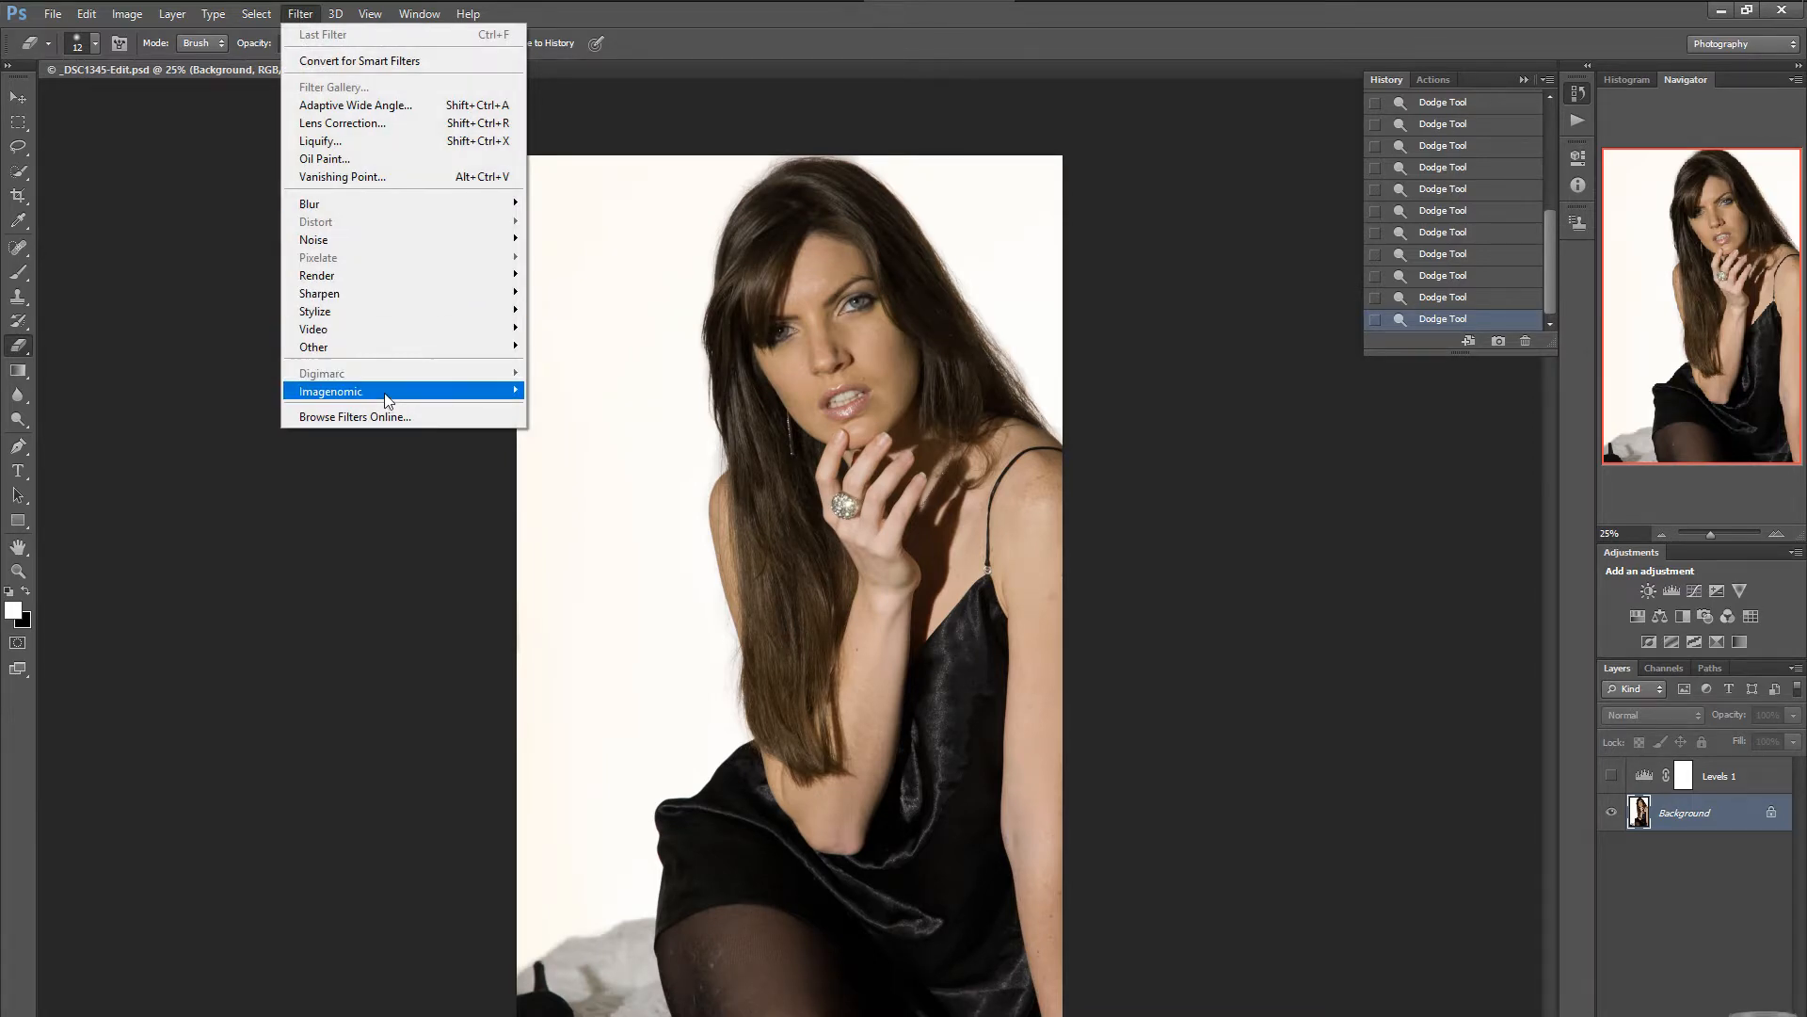
mouse_move(471, 394)
left_click(563, 391)
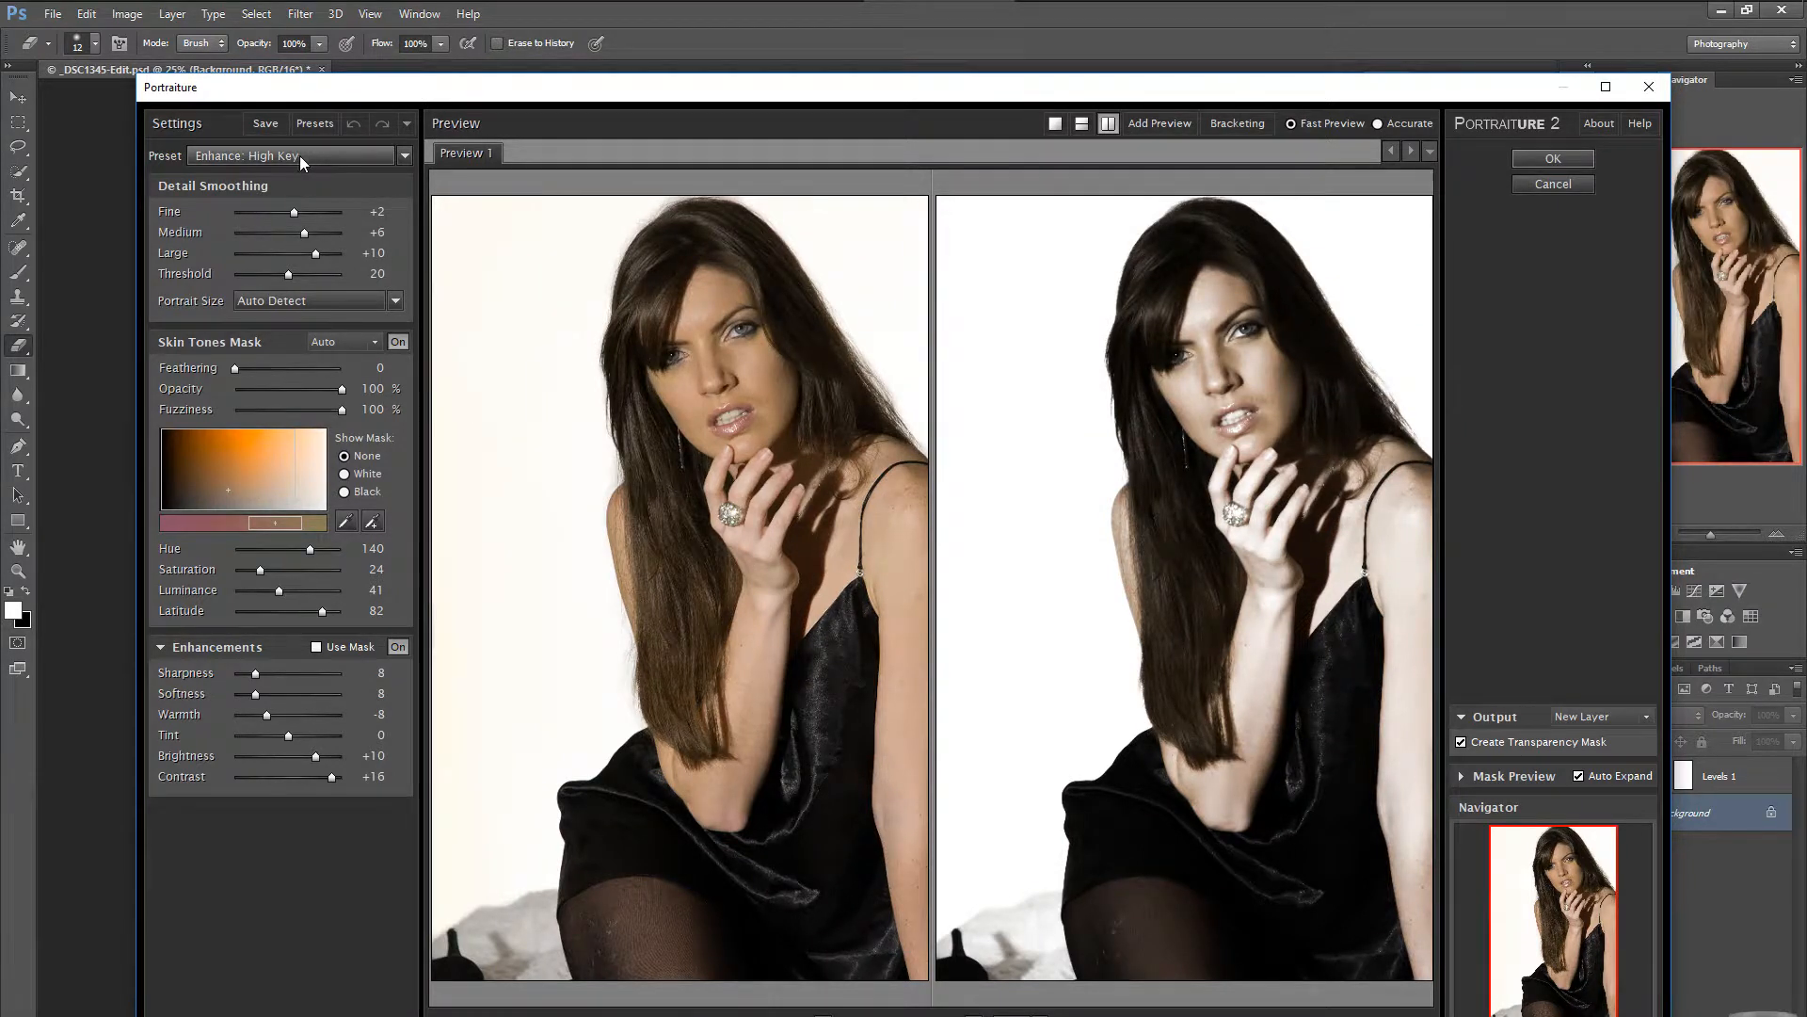
left_click(404, 156)
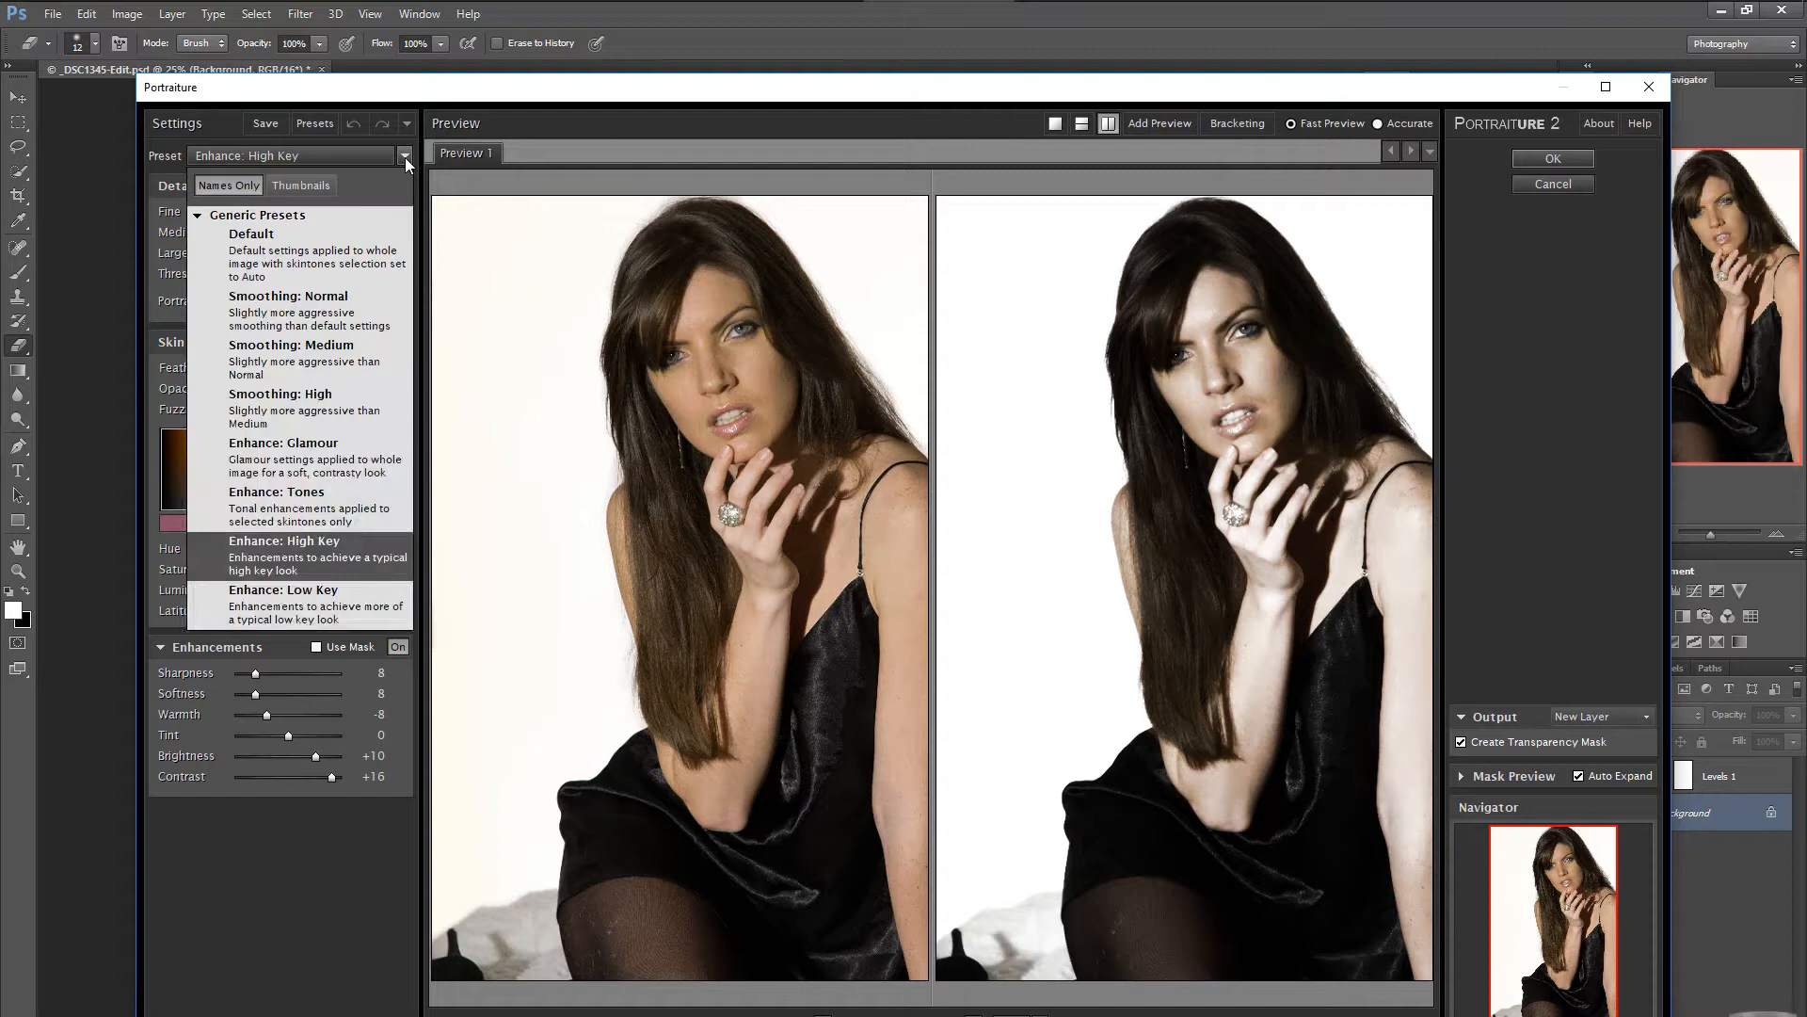
left_click(301, 247)
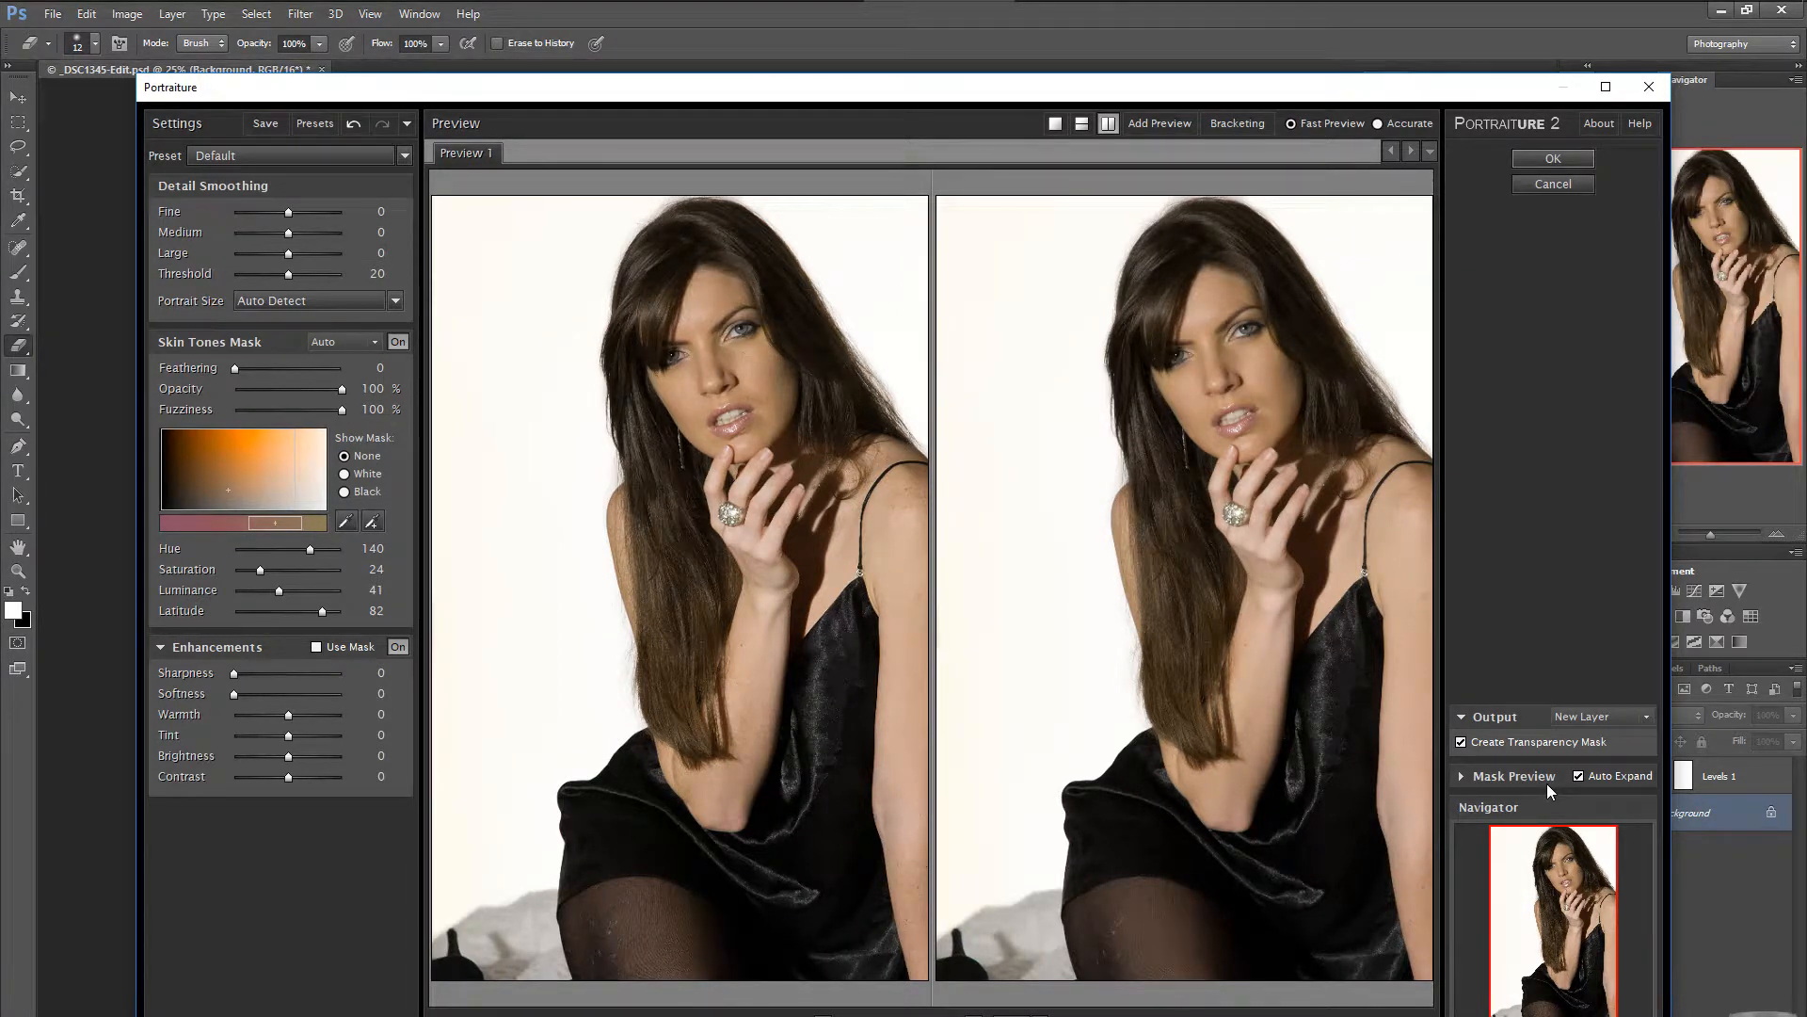
left_click(1465, 773)
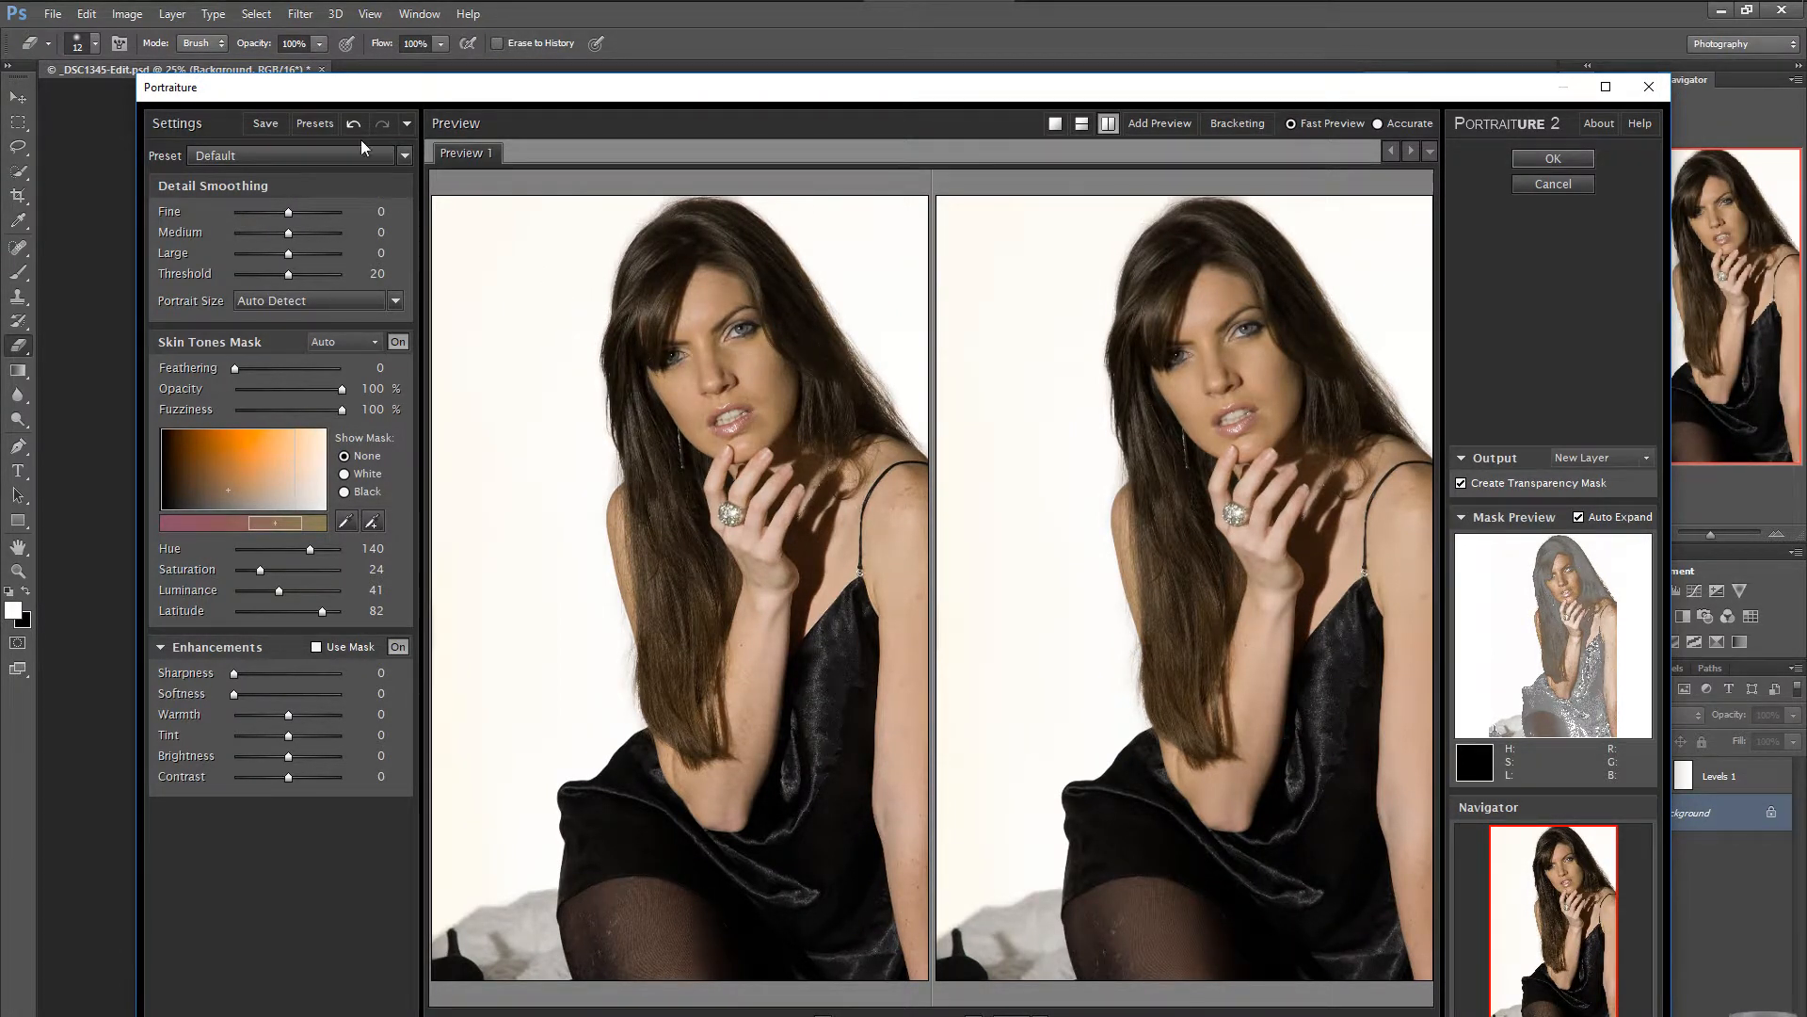
Try the Smoothing: High preset in Portraiture and compare the facial skin before and after in an enlarged horizontal split preview.
left_click(403, 155)
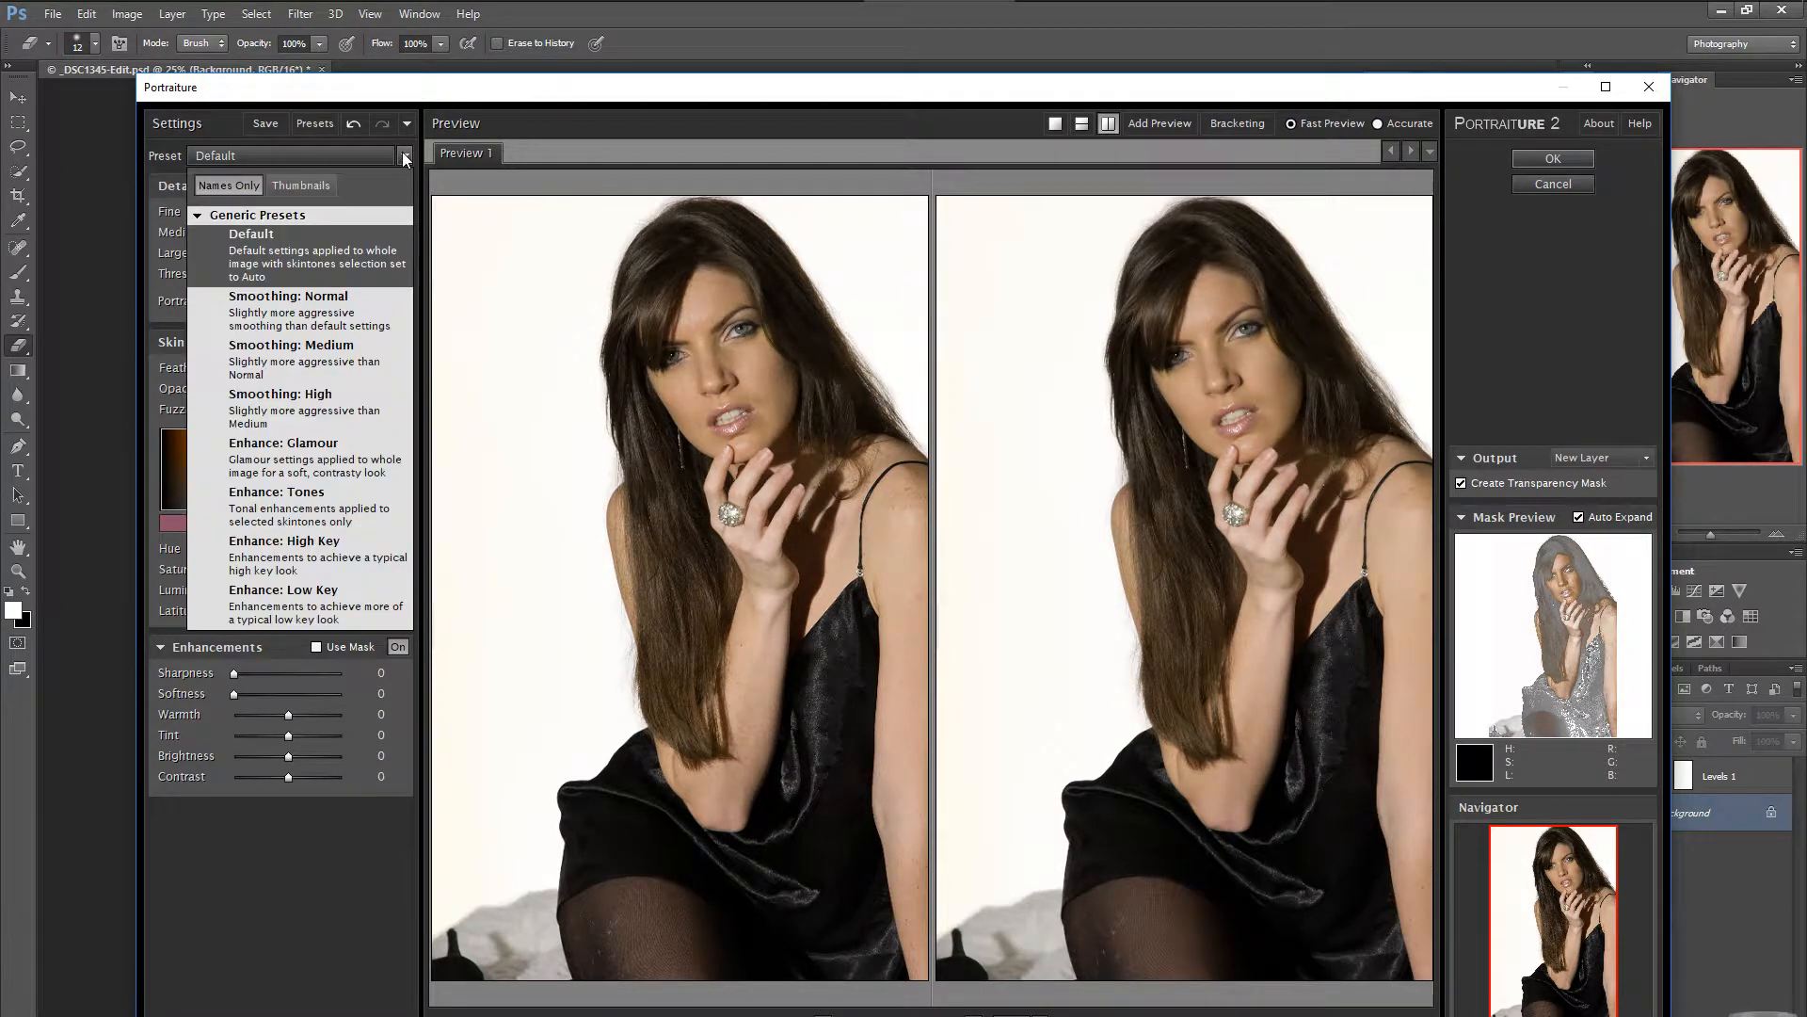
left_click(328, 410)
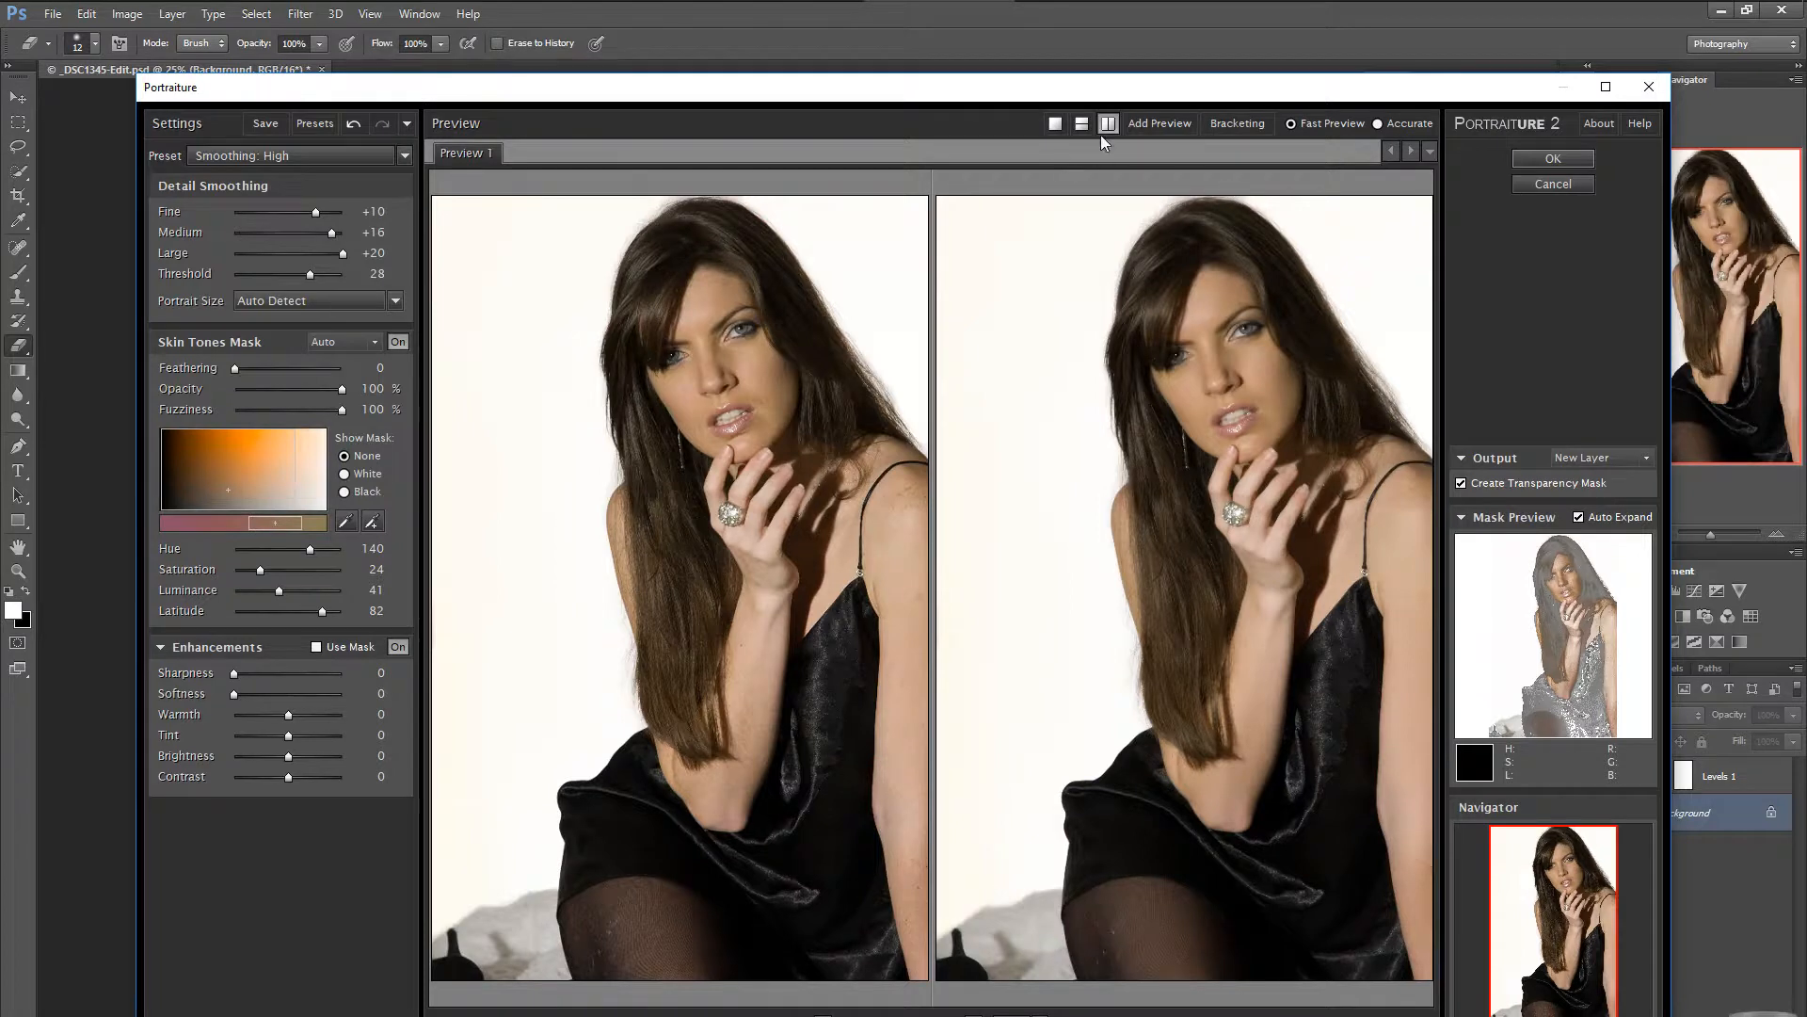
left_click(1056, 123)
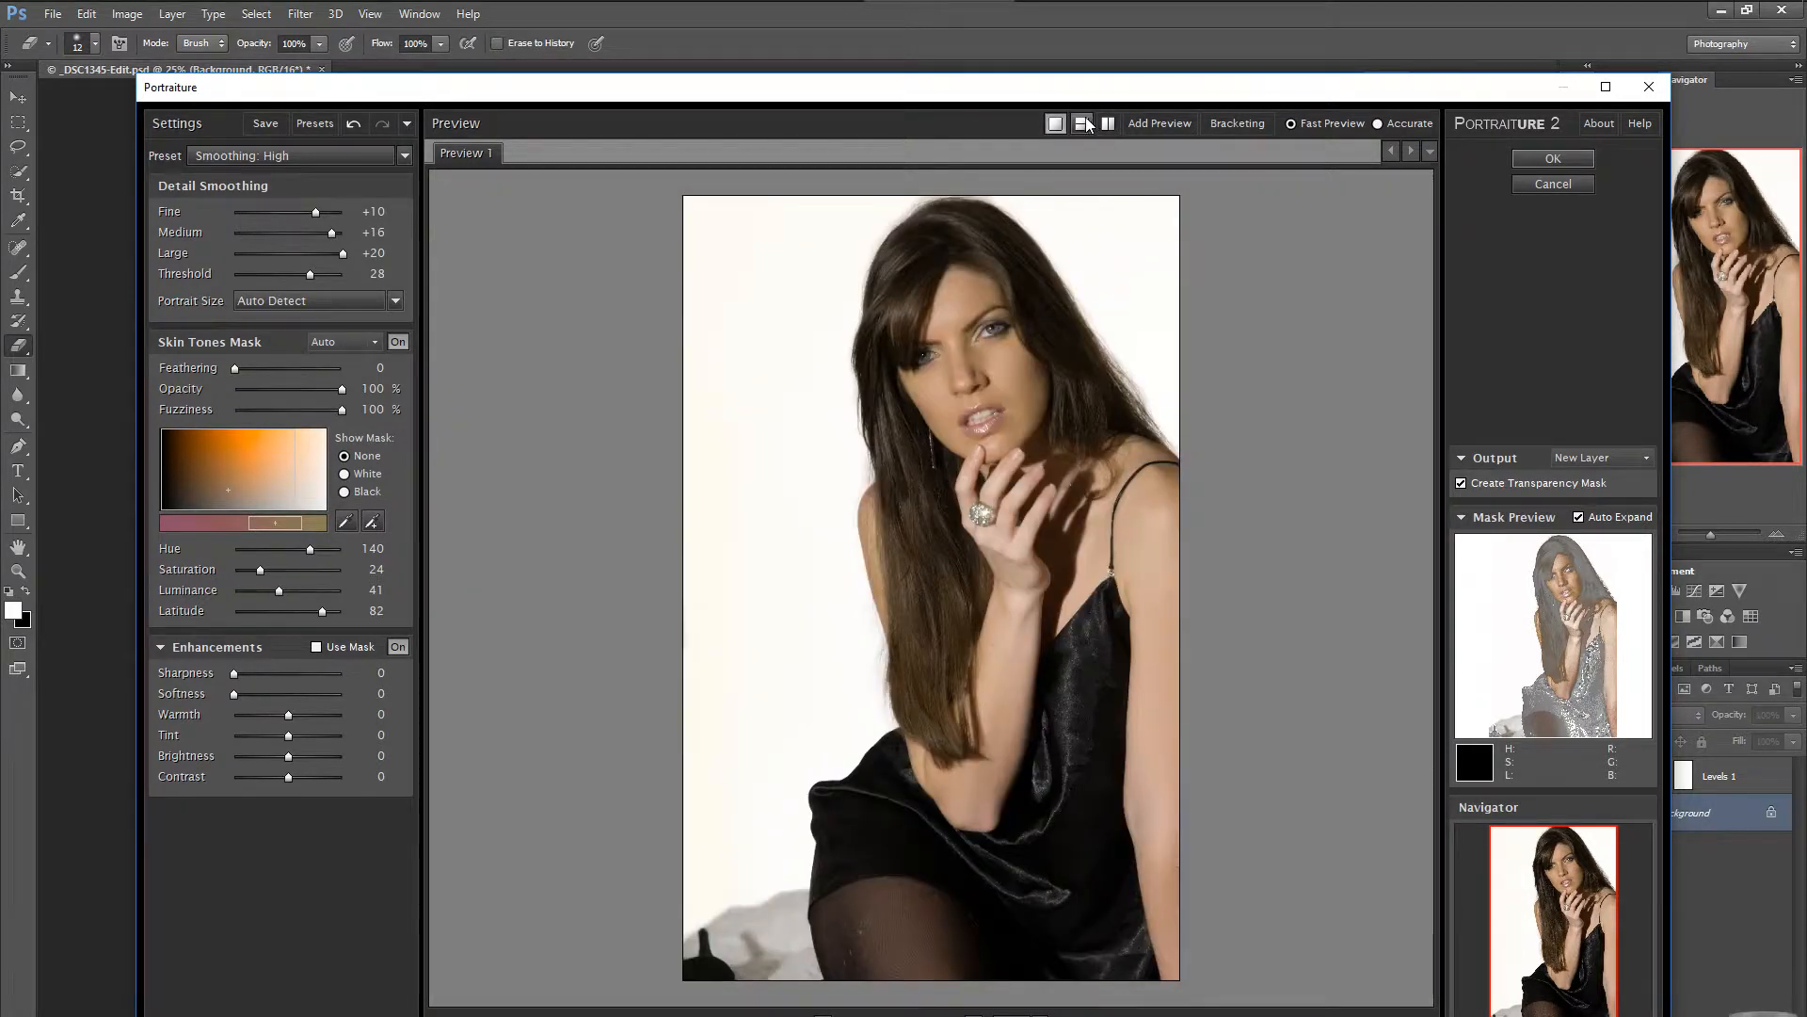
left_click(1081, 125)
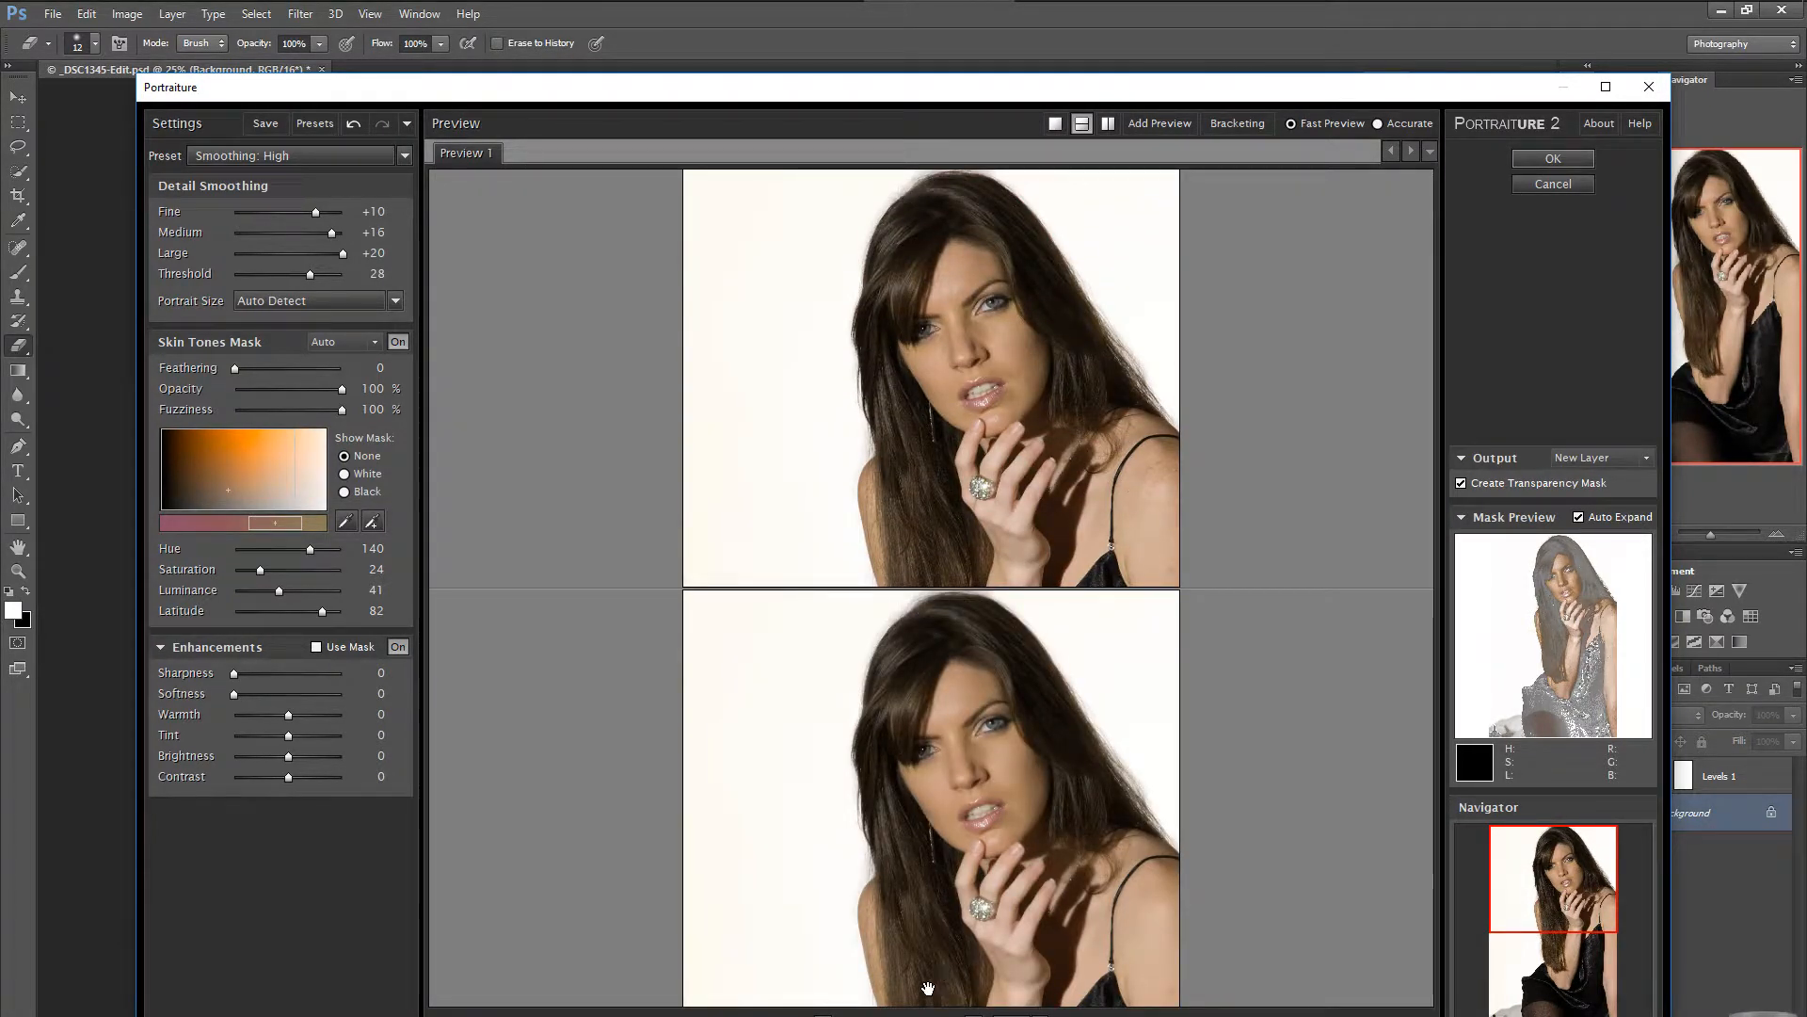
scroll(932, 885, "up", 5)
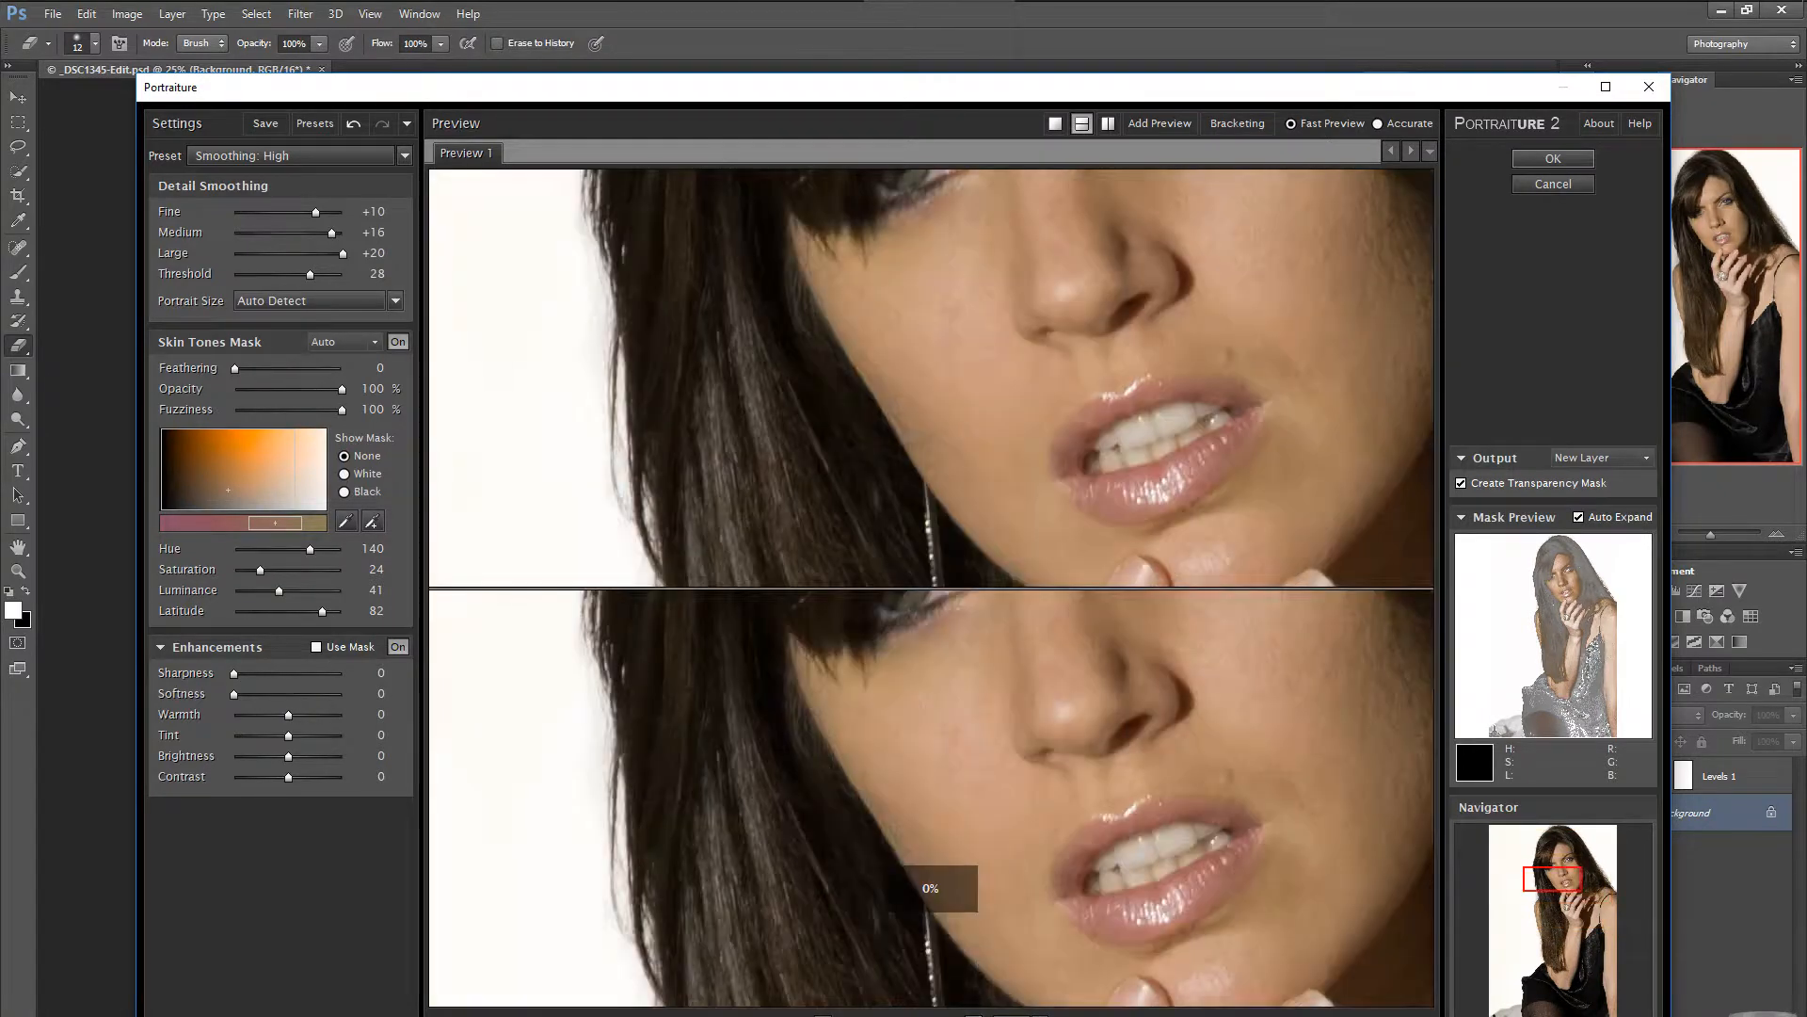
left_click_drag(1130, 711, 969, 835)
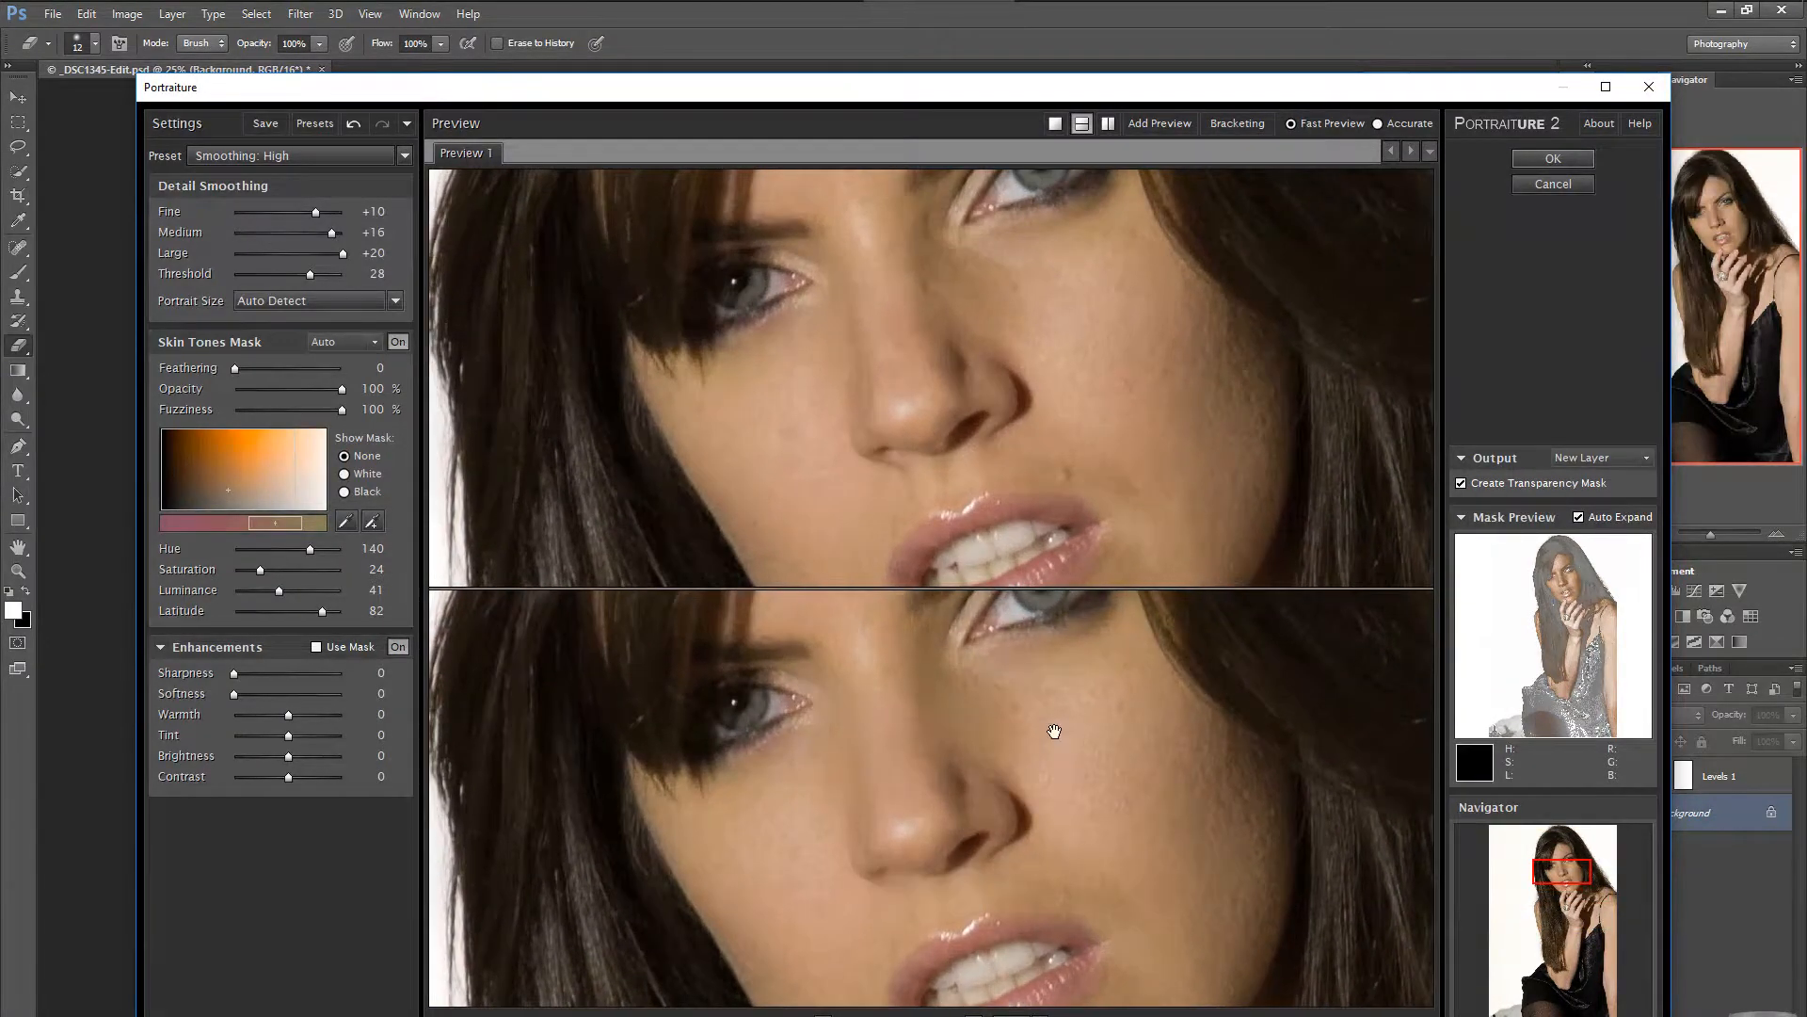
left_click_drag(1052, 732, 1045, 831)
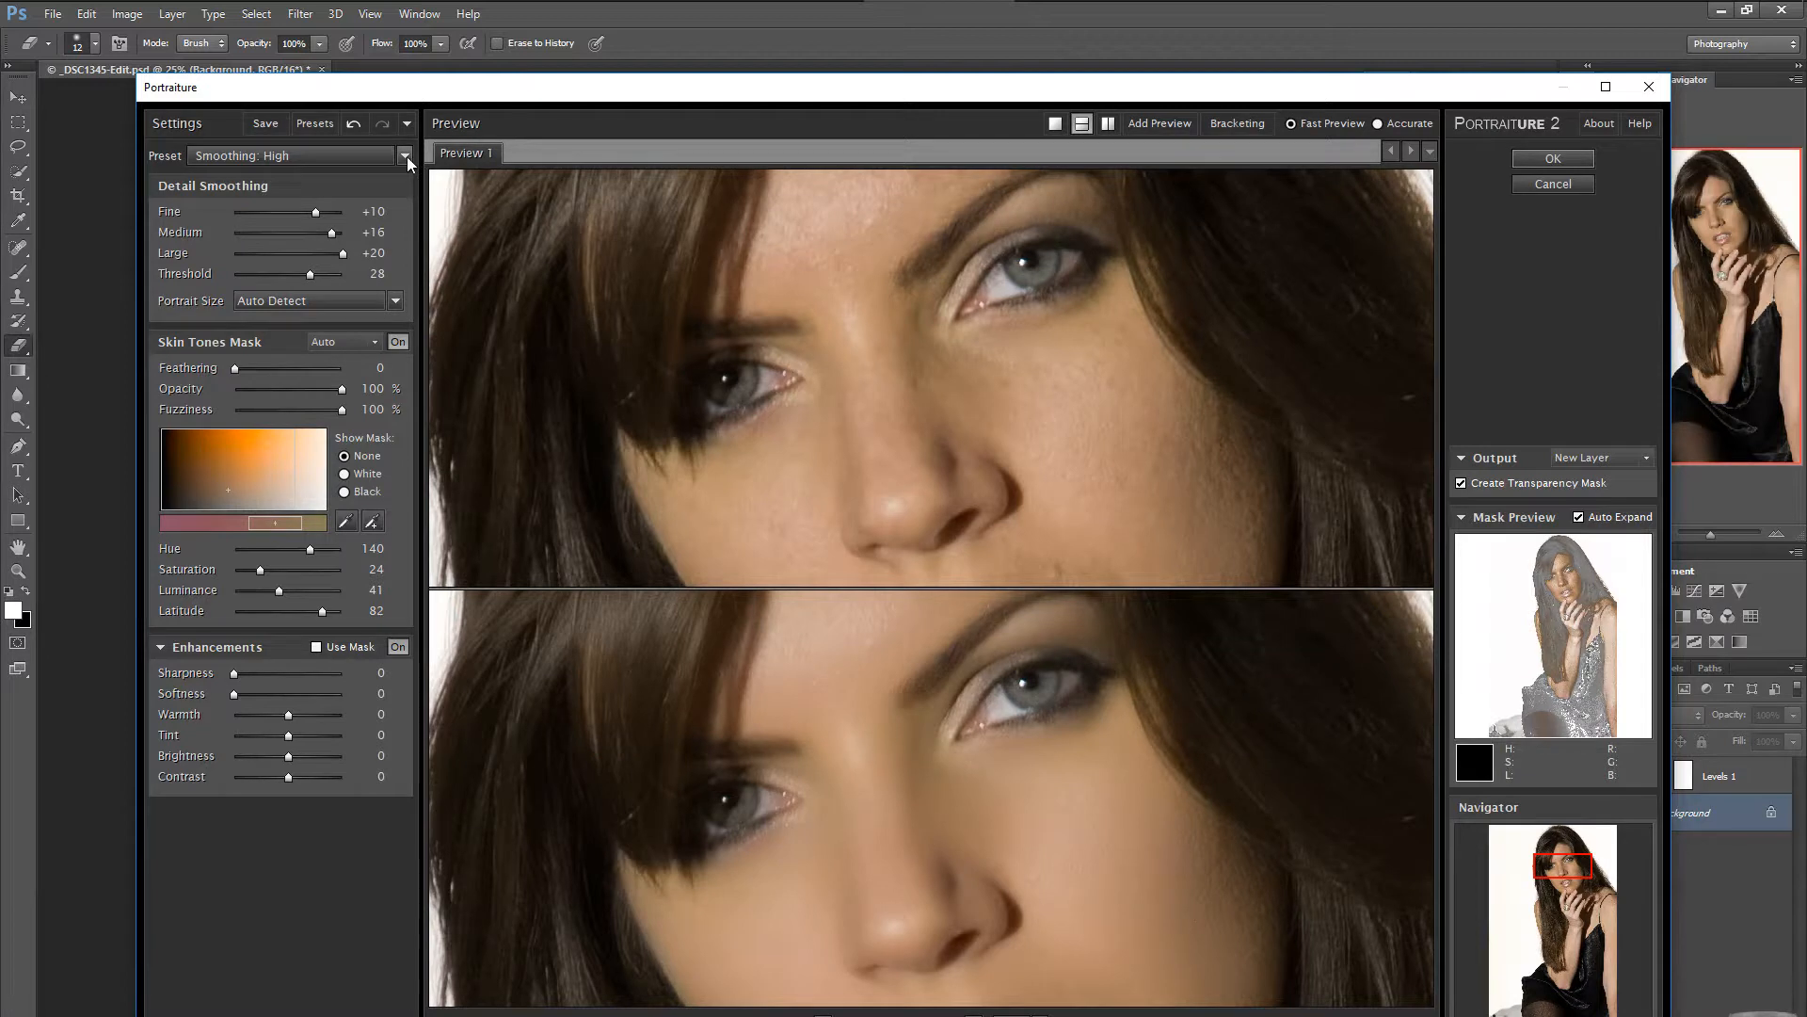
Undo the Smoothing: High preset and choose the Smoothing: Medium preset for the skin.
left_click(354, 124)
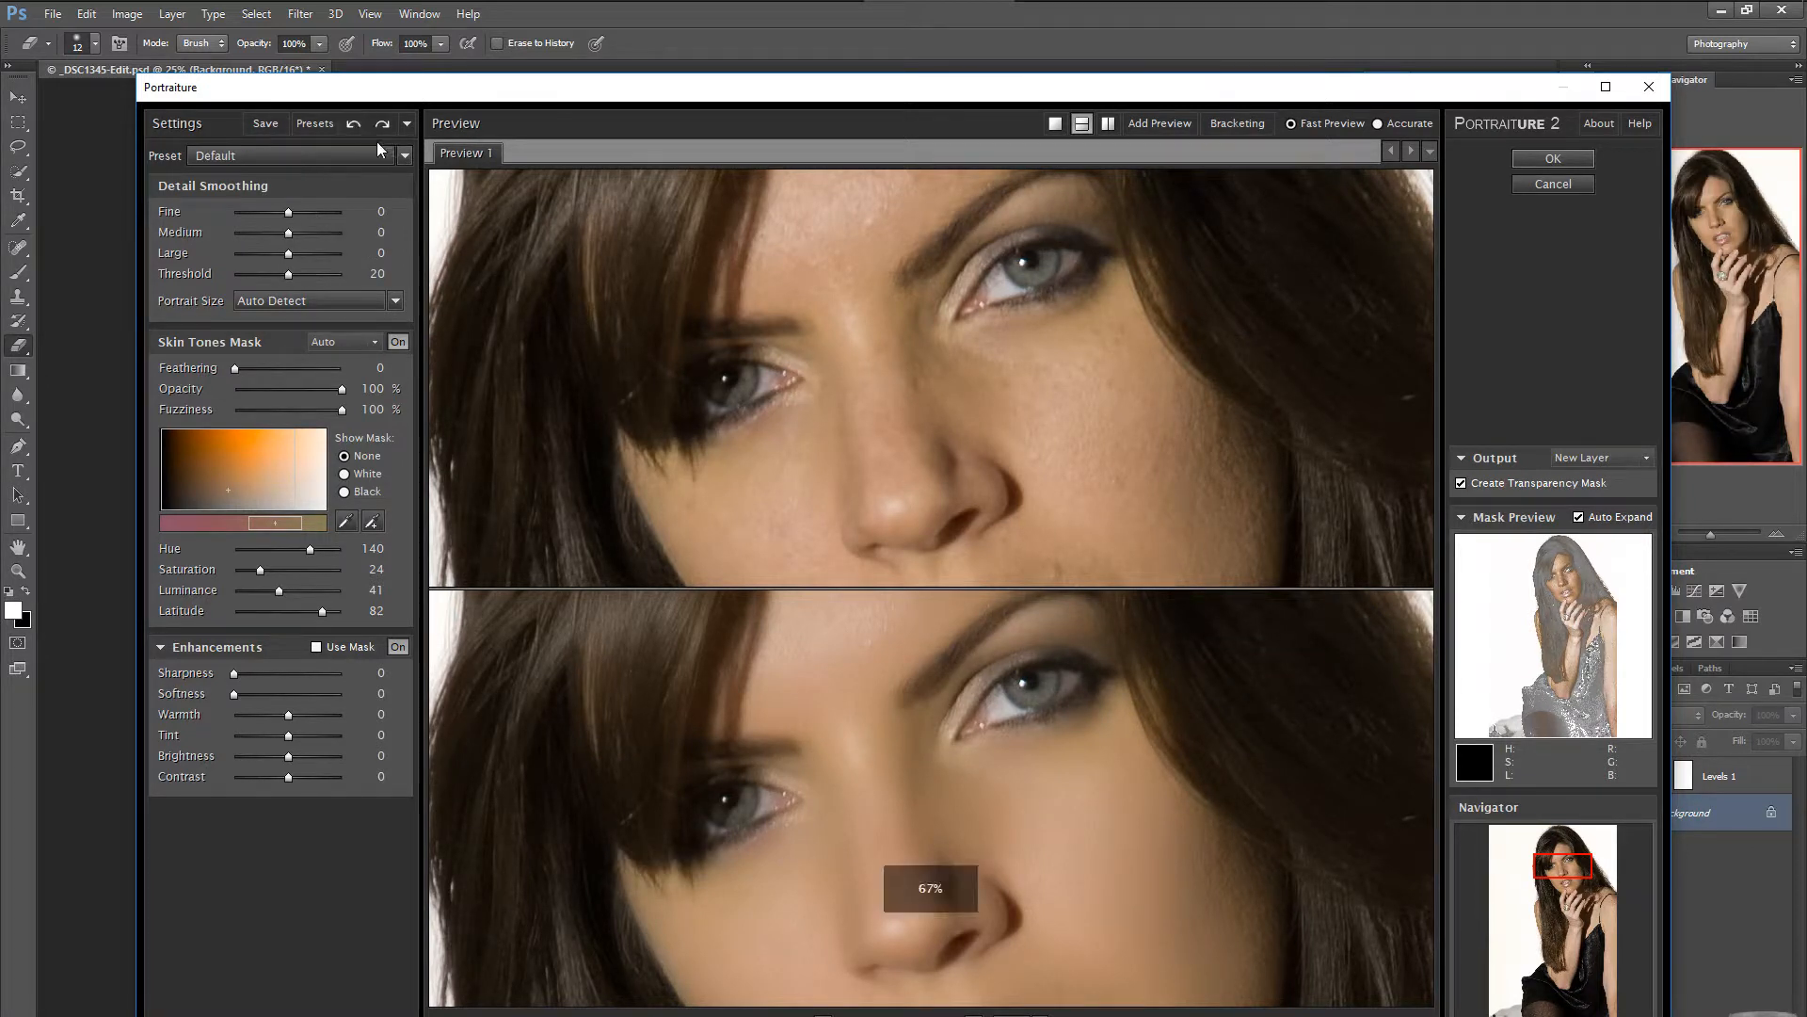
left_click(405, 156)
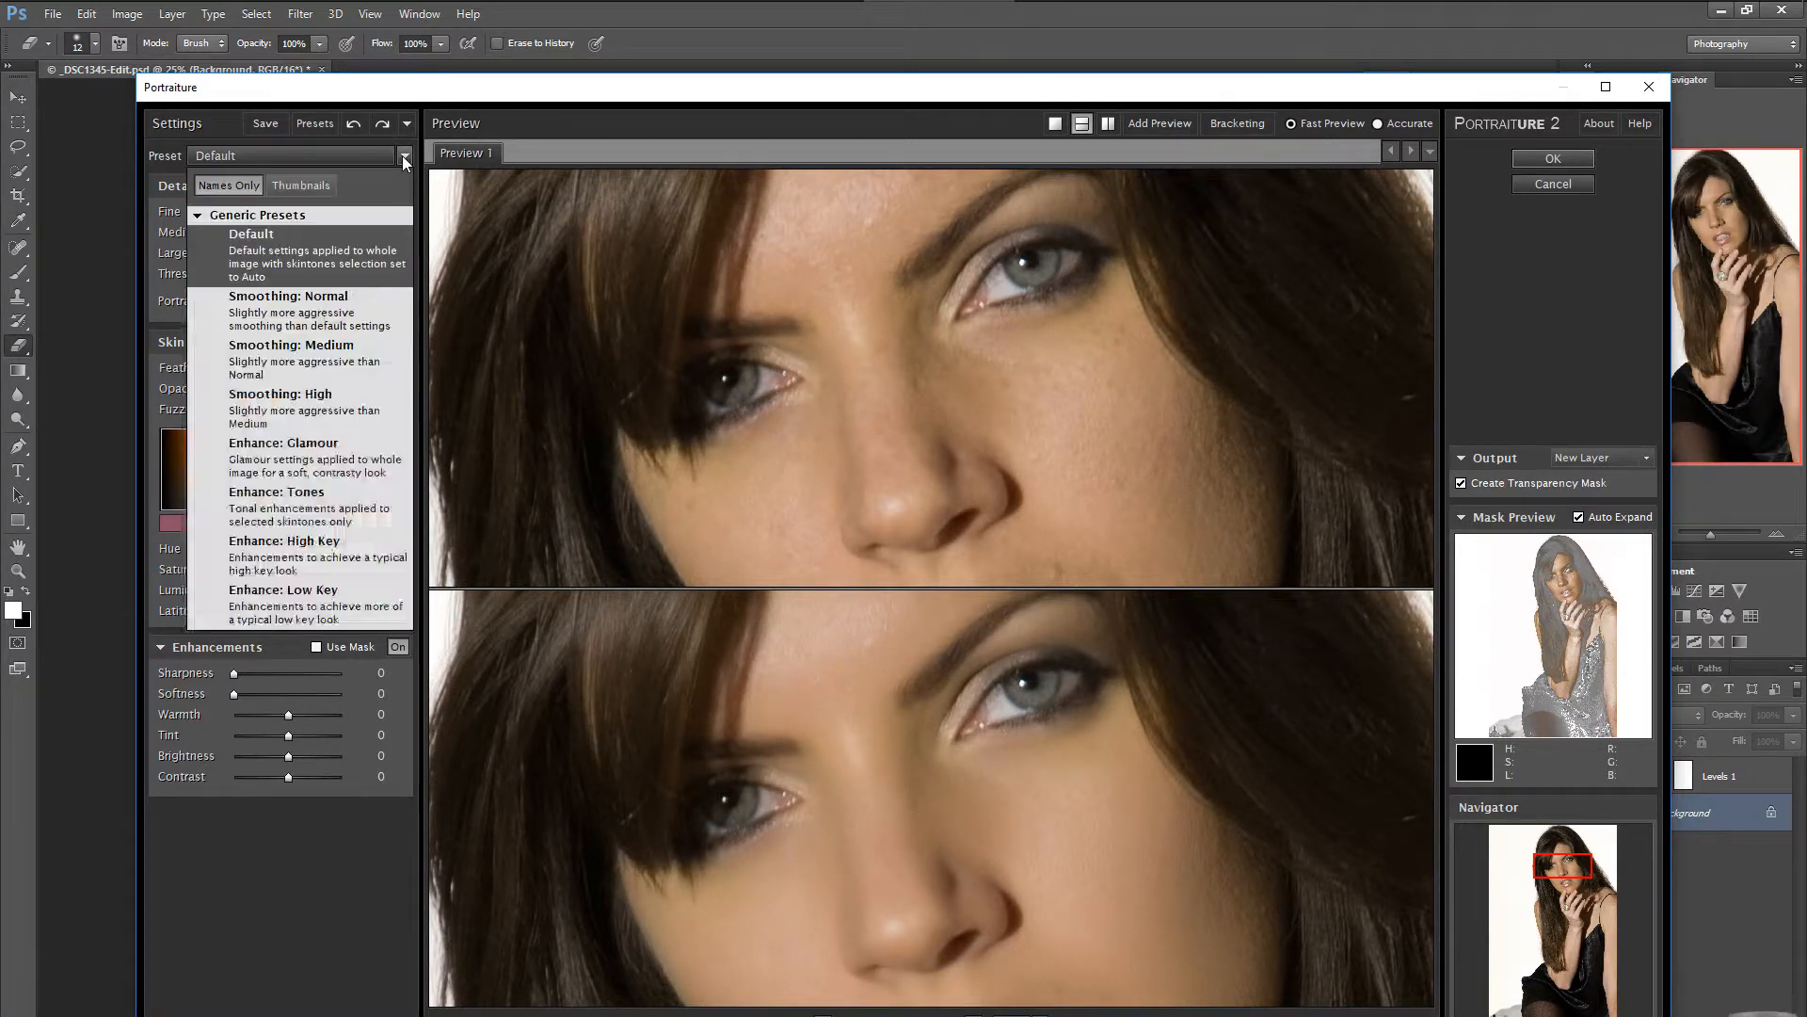
left_click(344, 363)
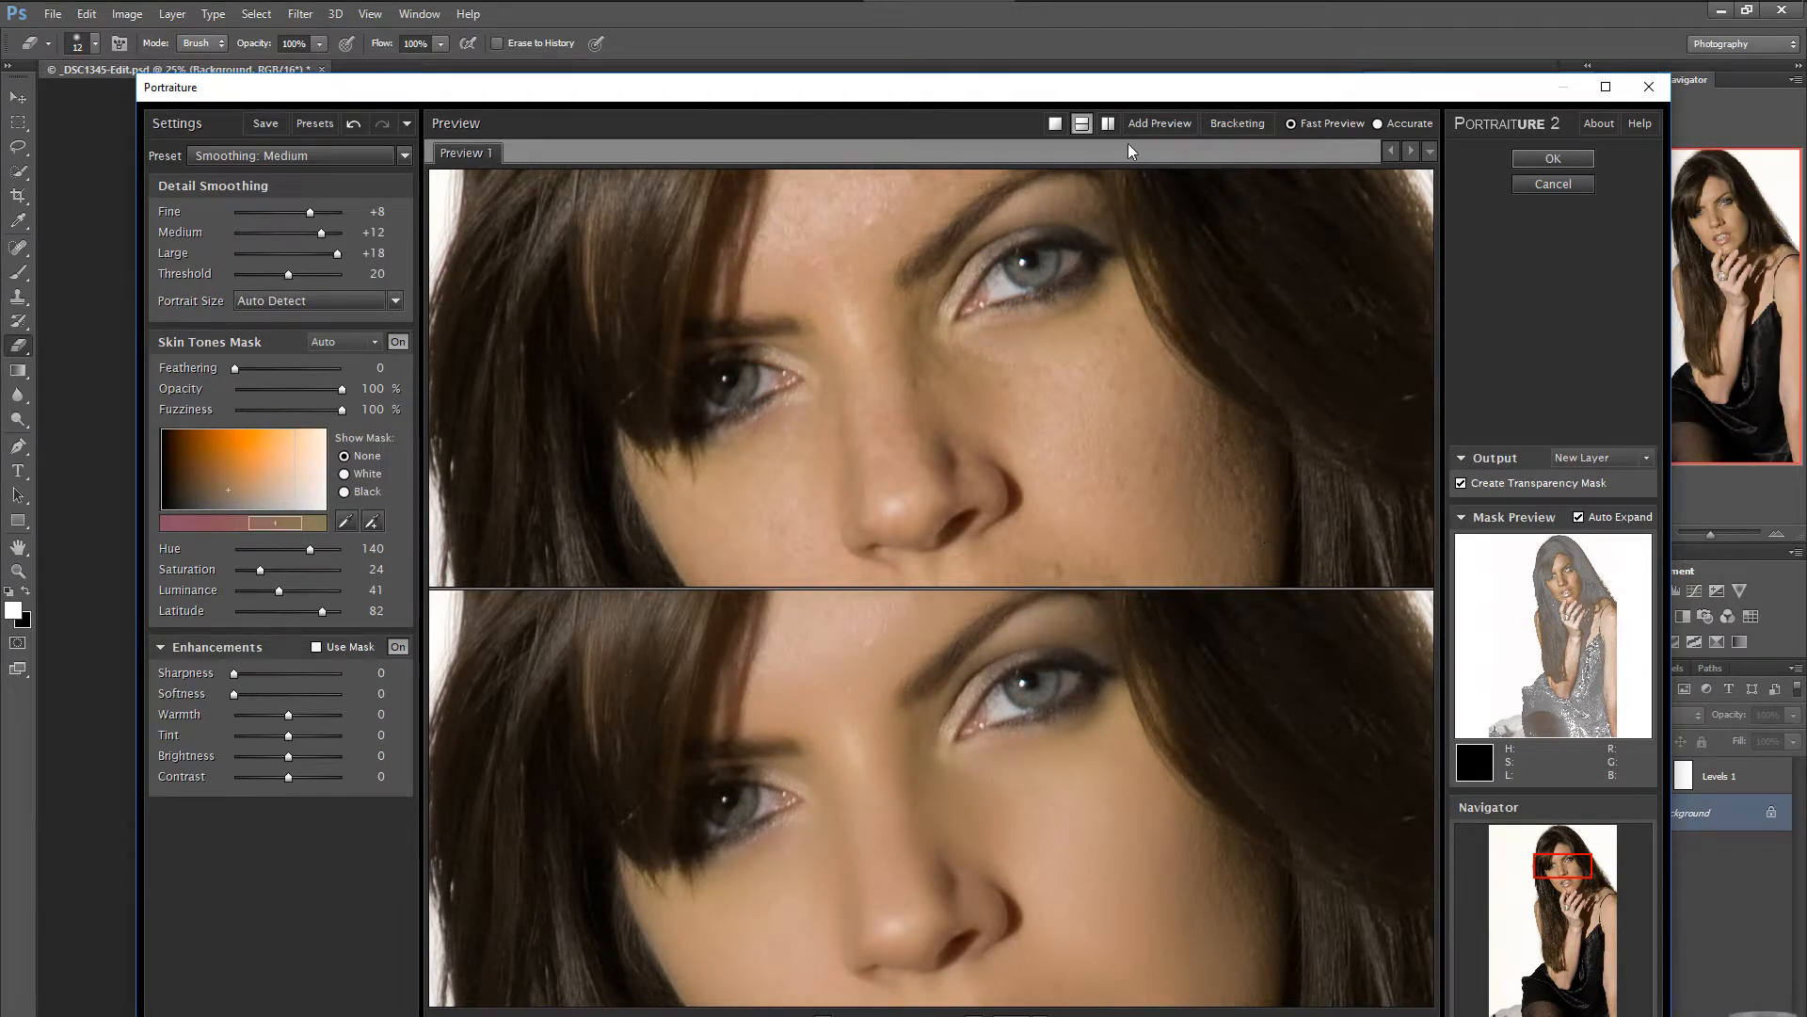
Examine the smoothed skin on the face, hand and forearm in the enlarged single-image preview.
left_click(1055, 124)
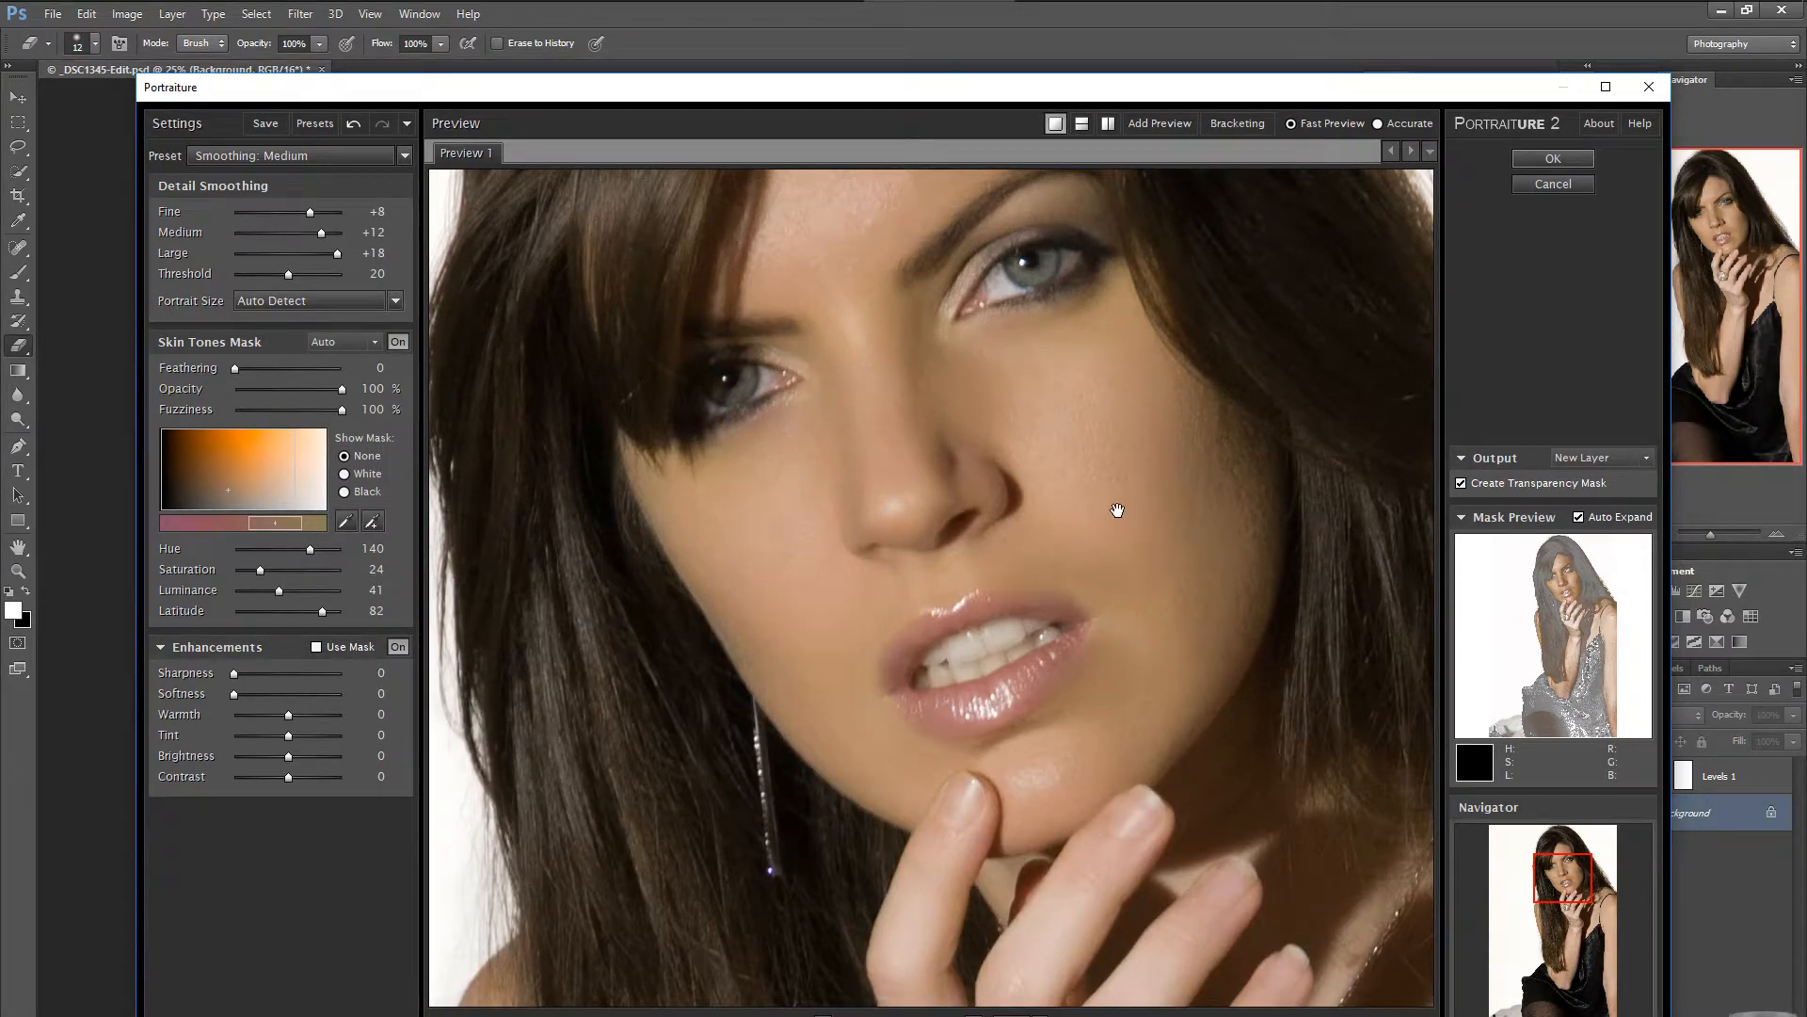
left_click_drag(1117, 510, 1074, 686)
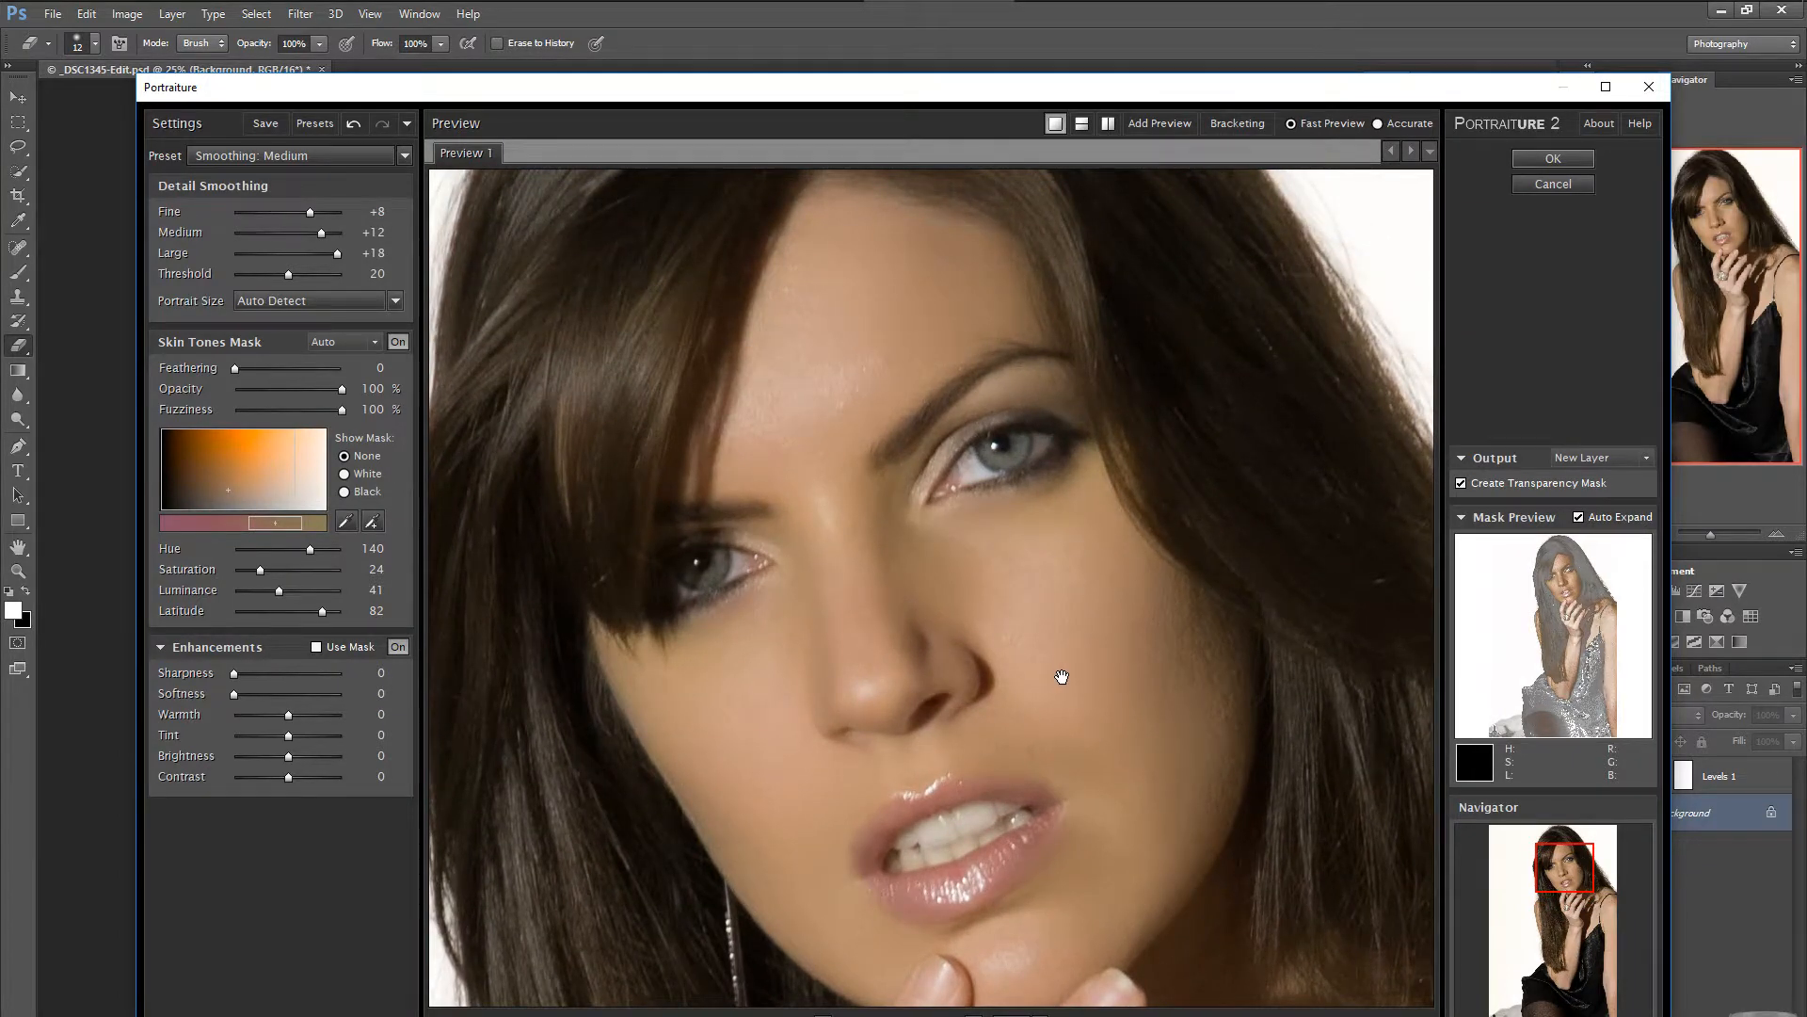
left_click_drag(1041, 957, 1101, 452)
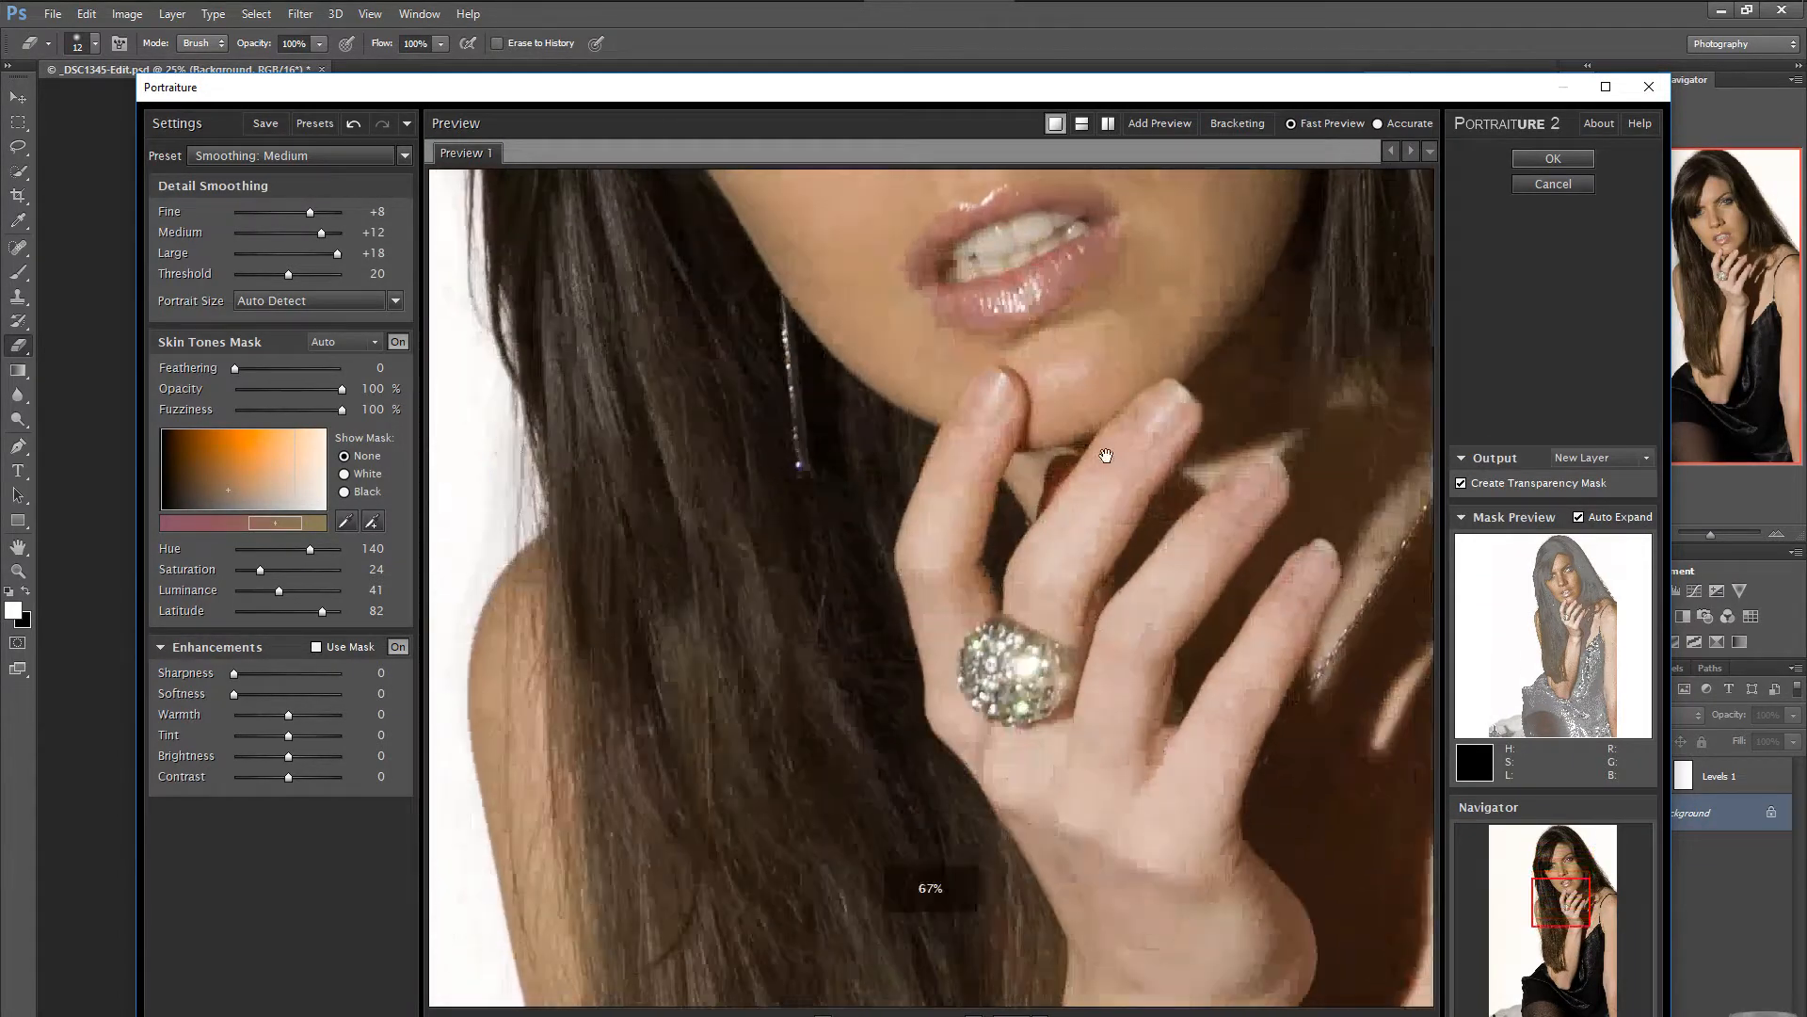
left_click_drag(1151, 873, 1057, 436)
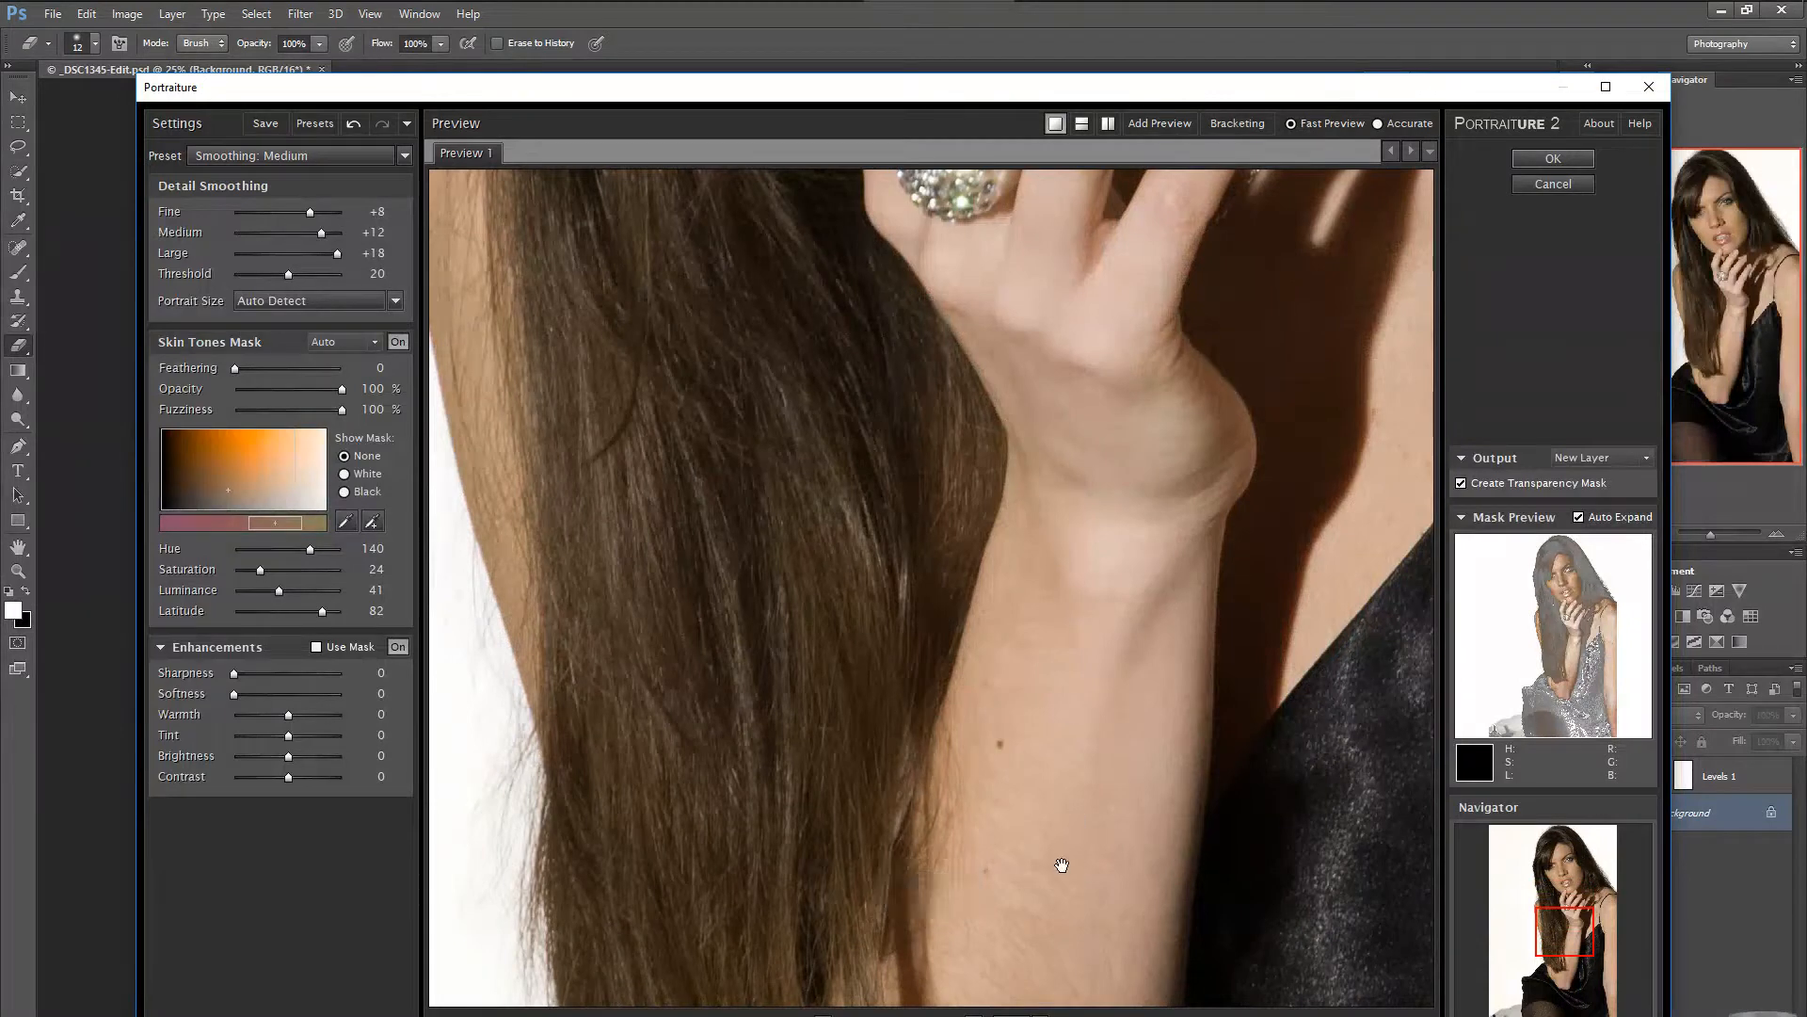
left_click_drag(1060, 859, 889, 930)
left_click_drag(912, 686, 932, 1003)
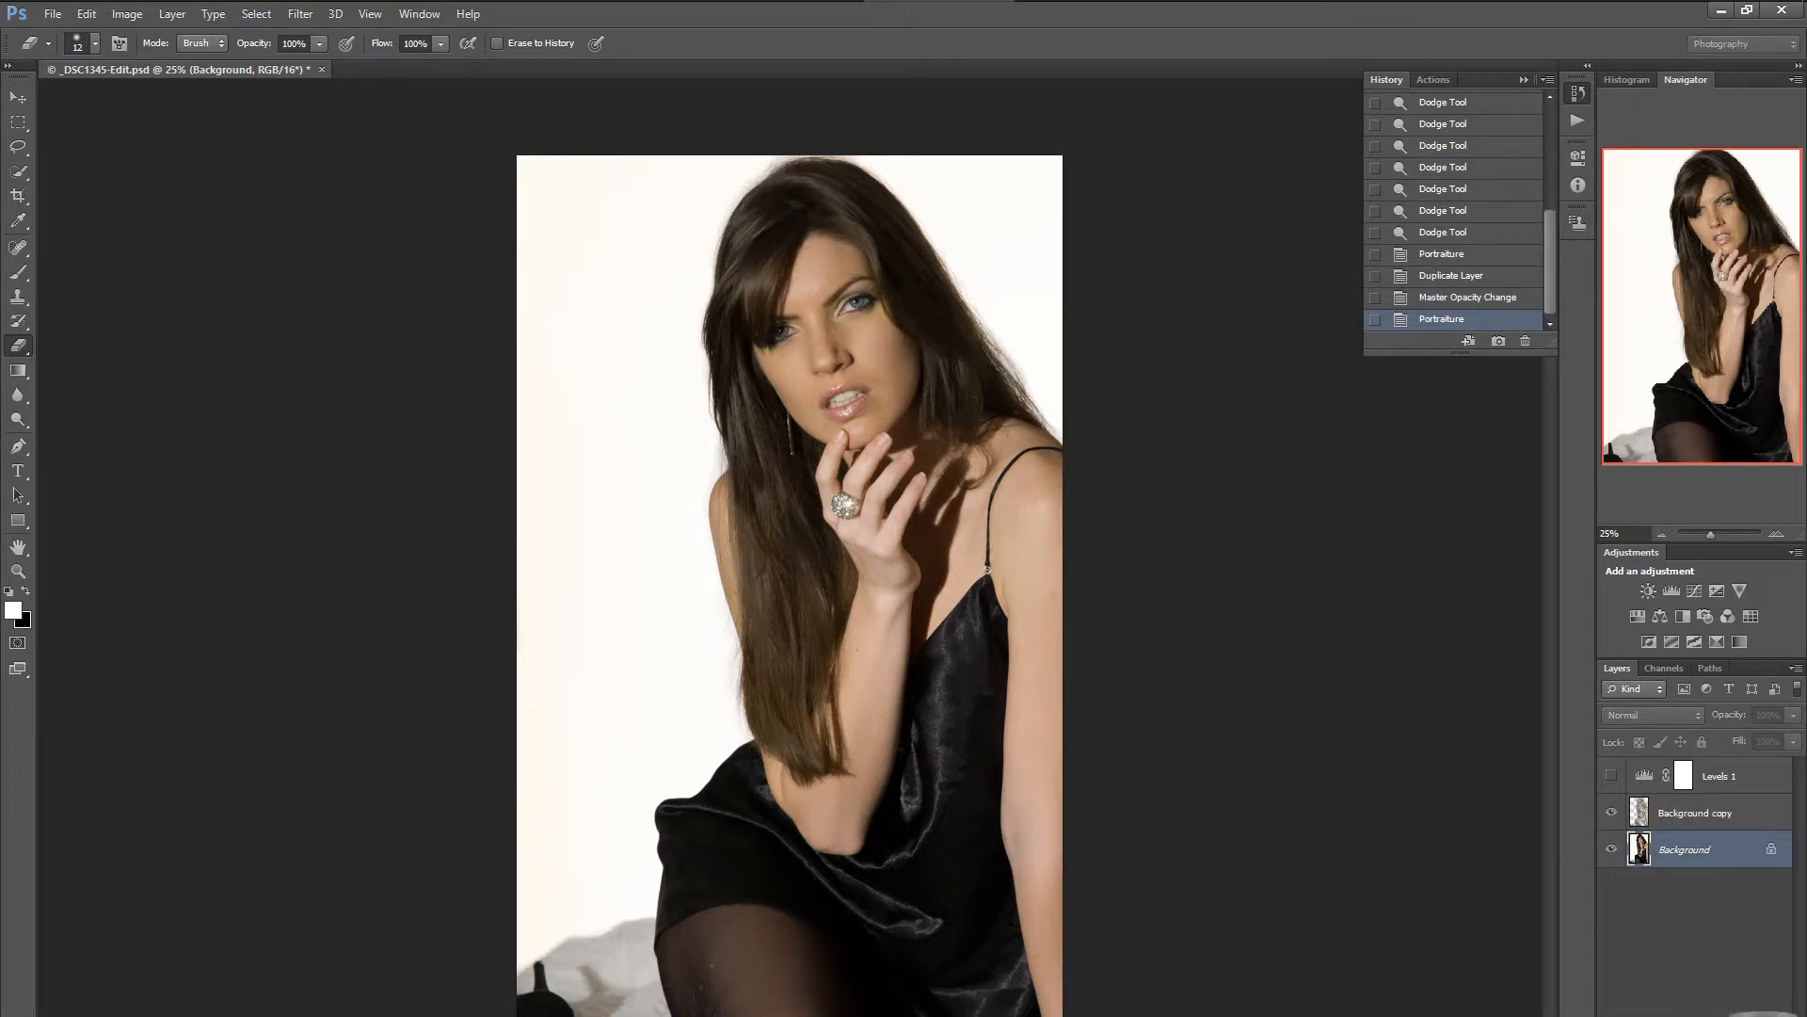
Delete the Levels 1 adjustment layer and compare the image with the Background layer hidden and shown.
left_click_drag(1719, 777, 1777, 1015)
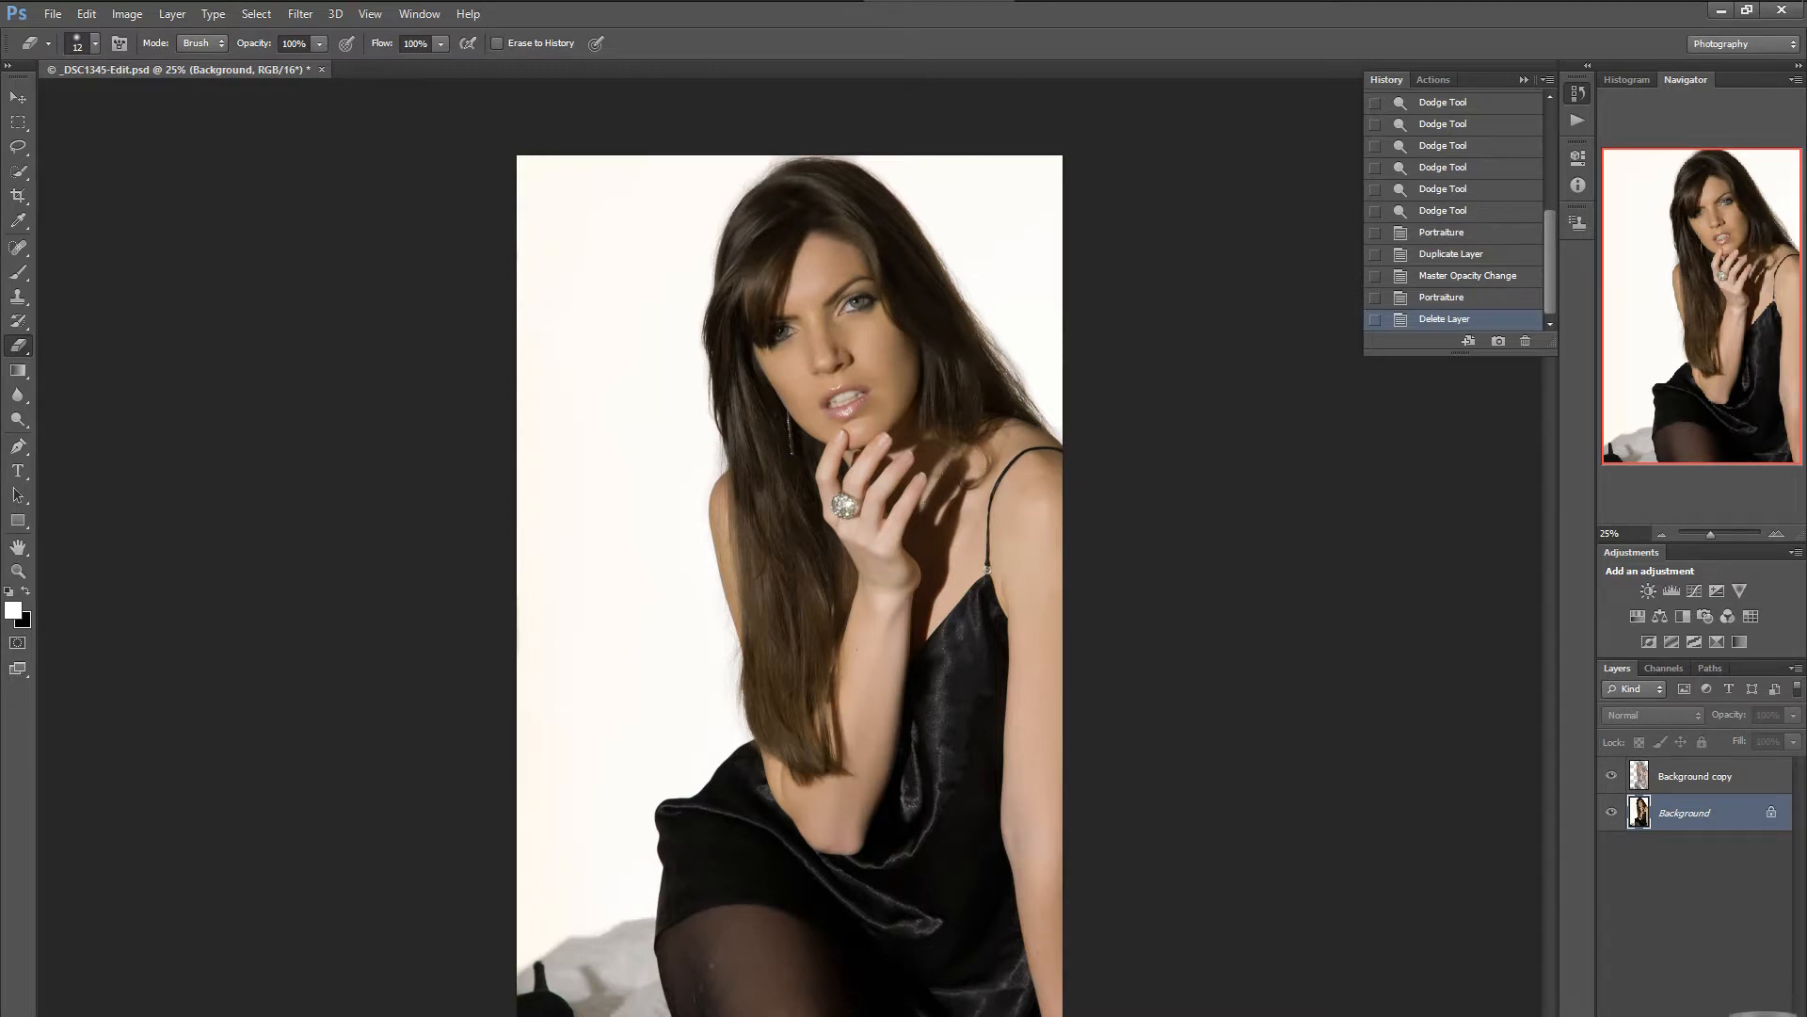
left_click(1611, 812)
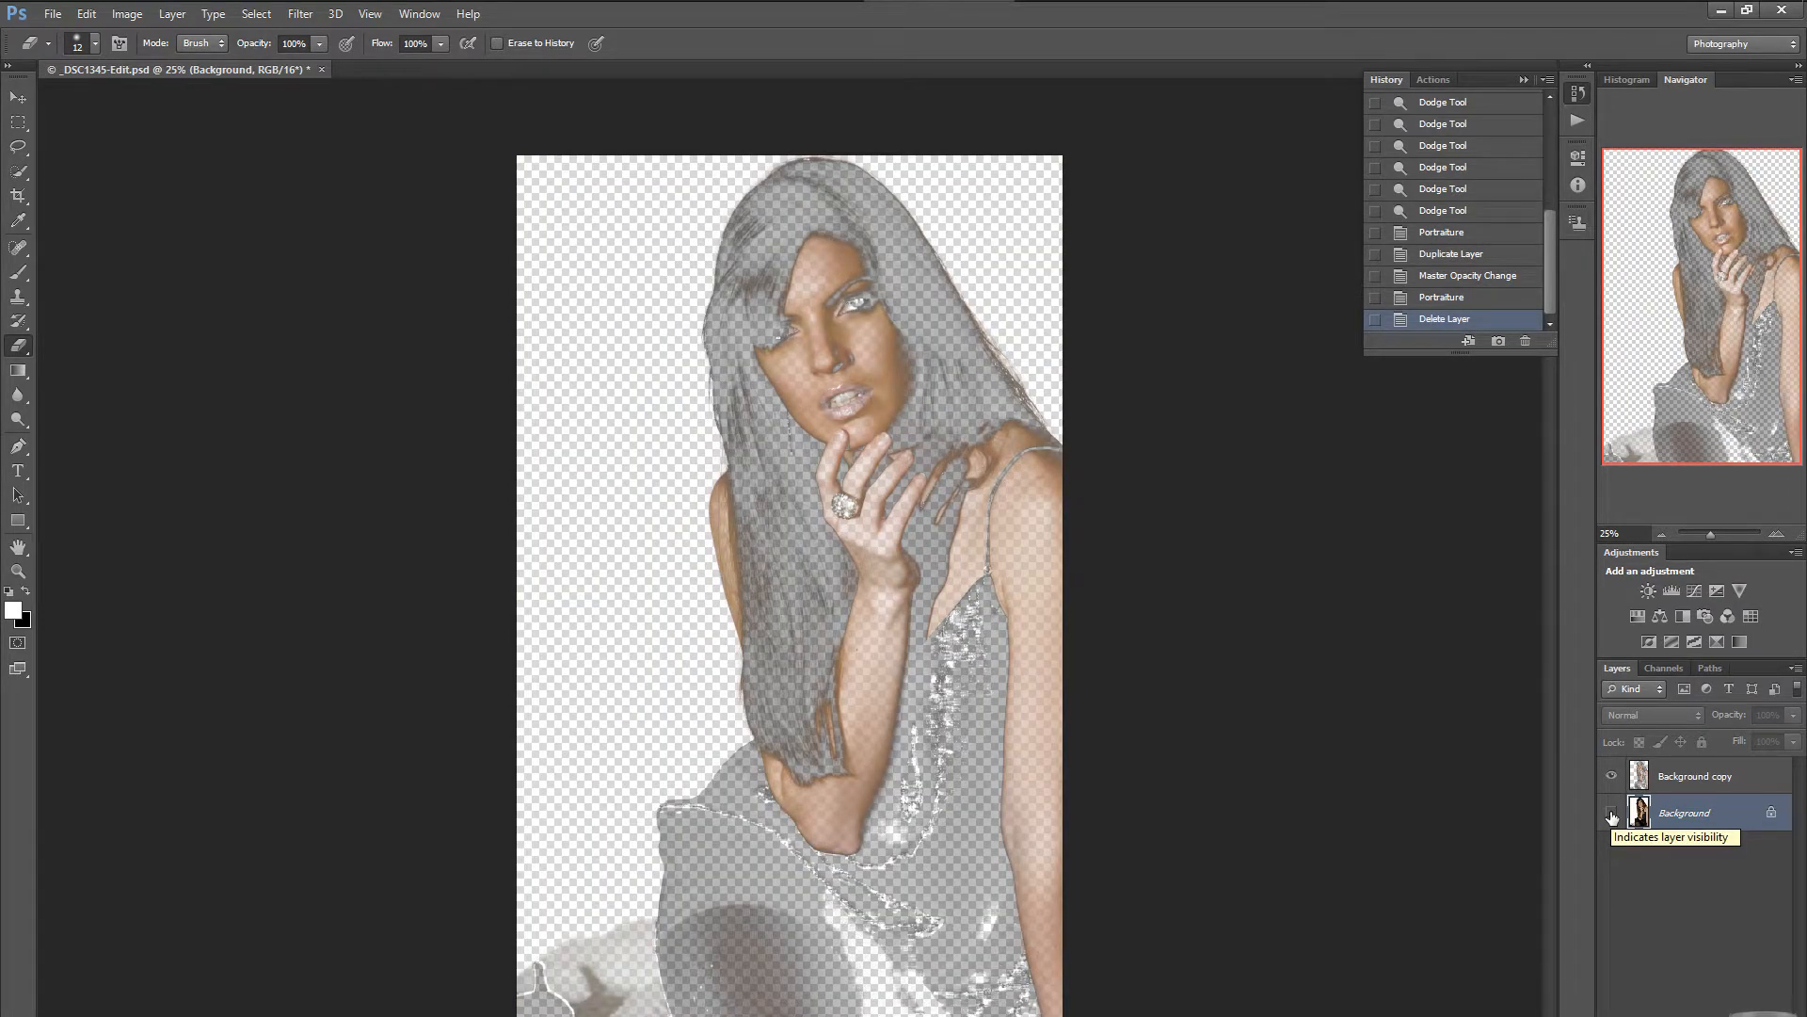
left_click(1612, 814)
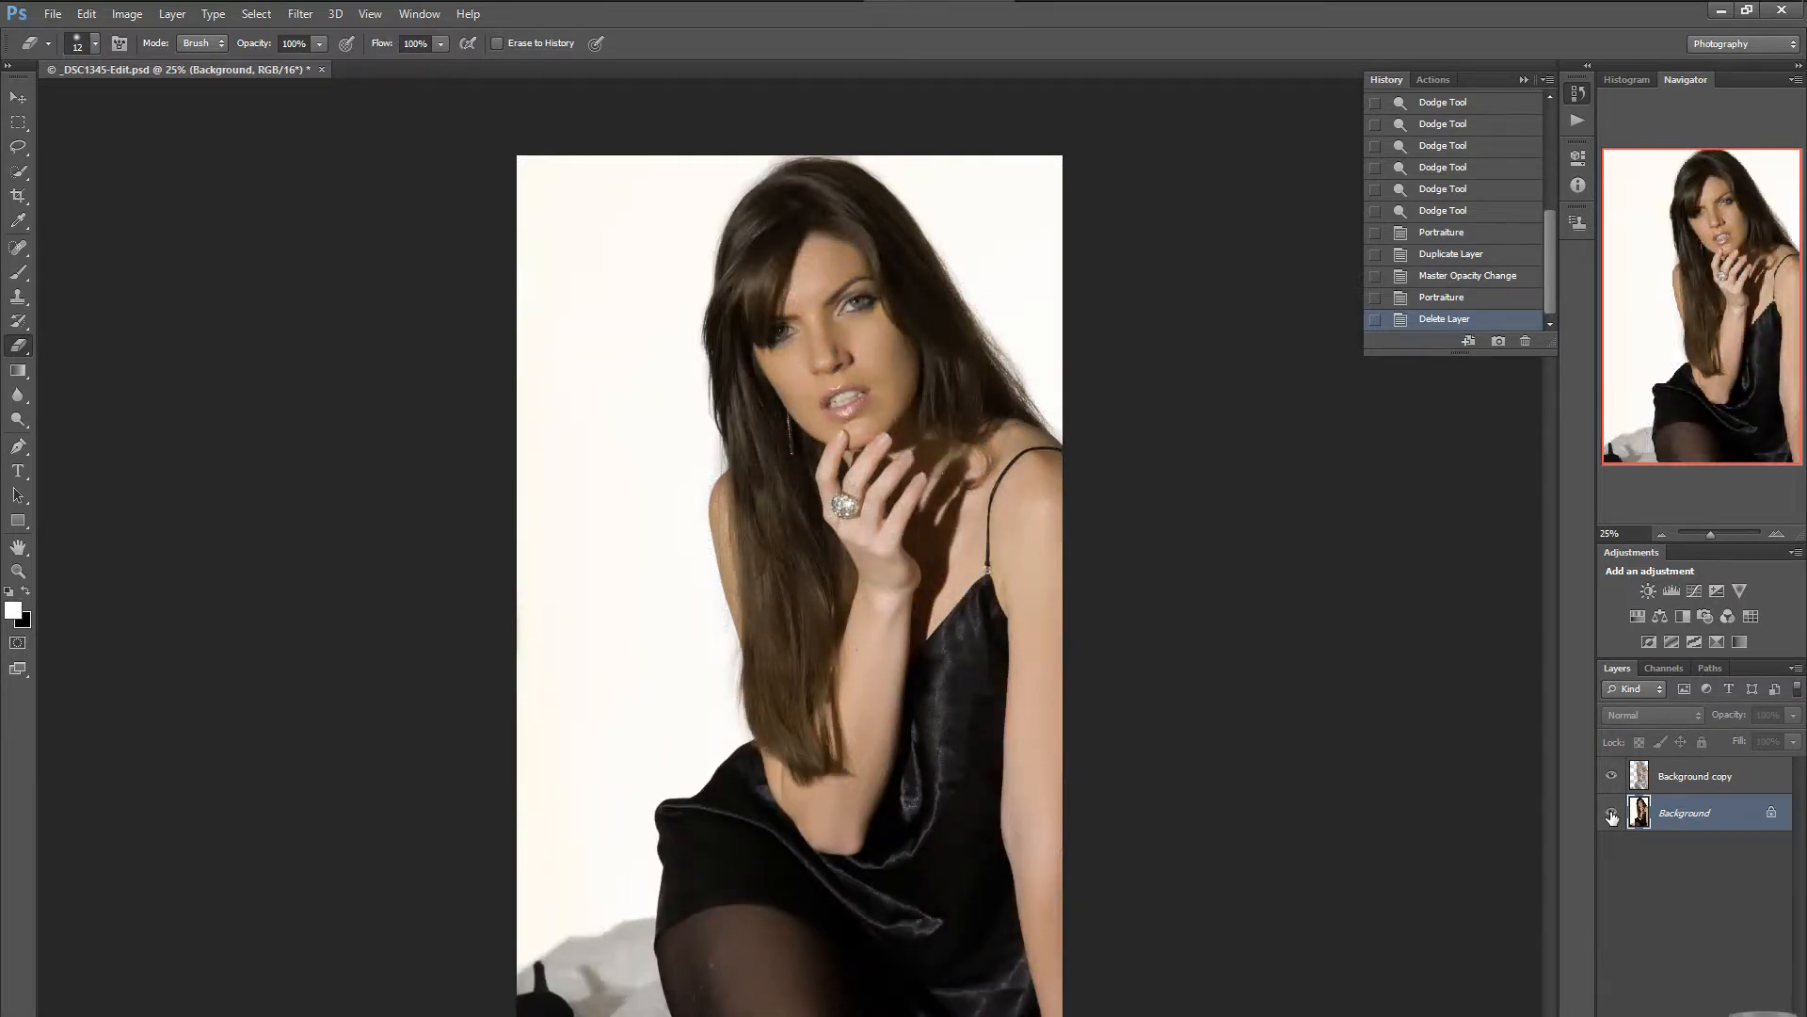
left_click(1611, 813)
left_click(1612, 813)
Duplicate the Background layer and name the copy "sharpen".
right_click(1675, 813)
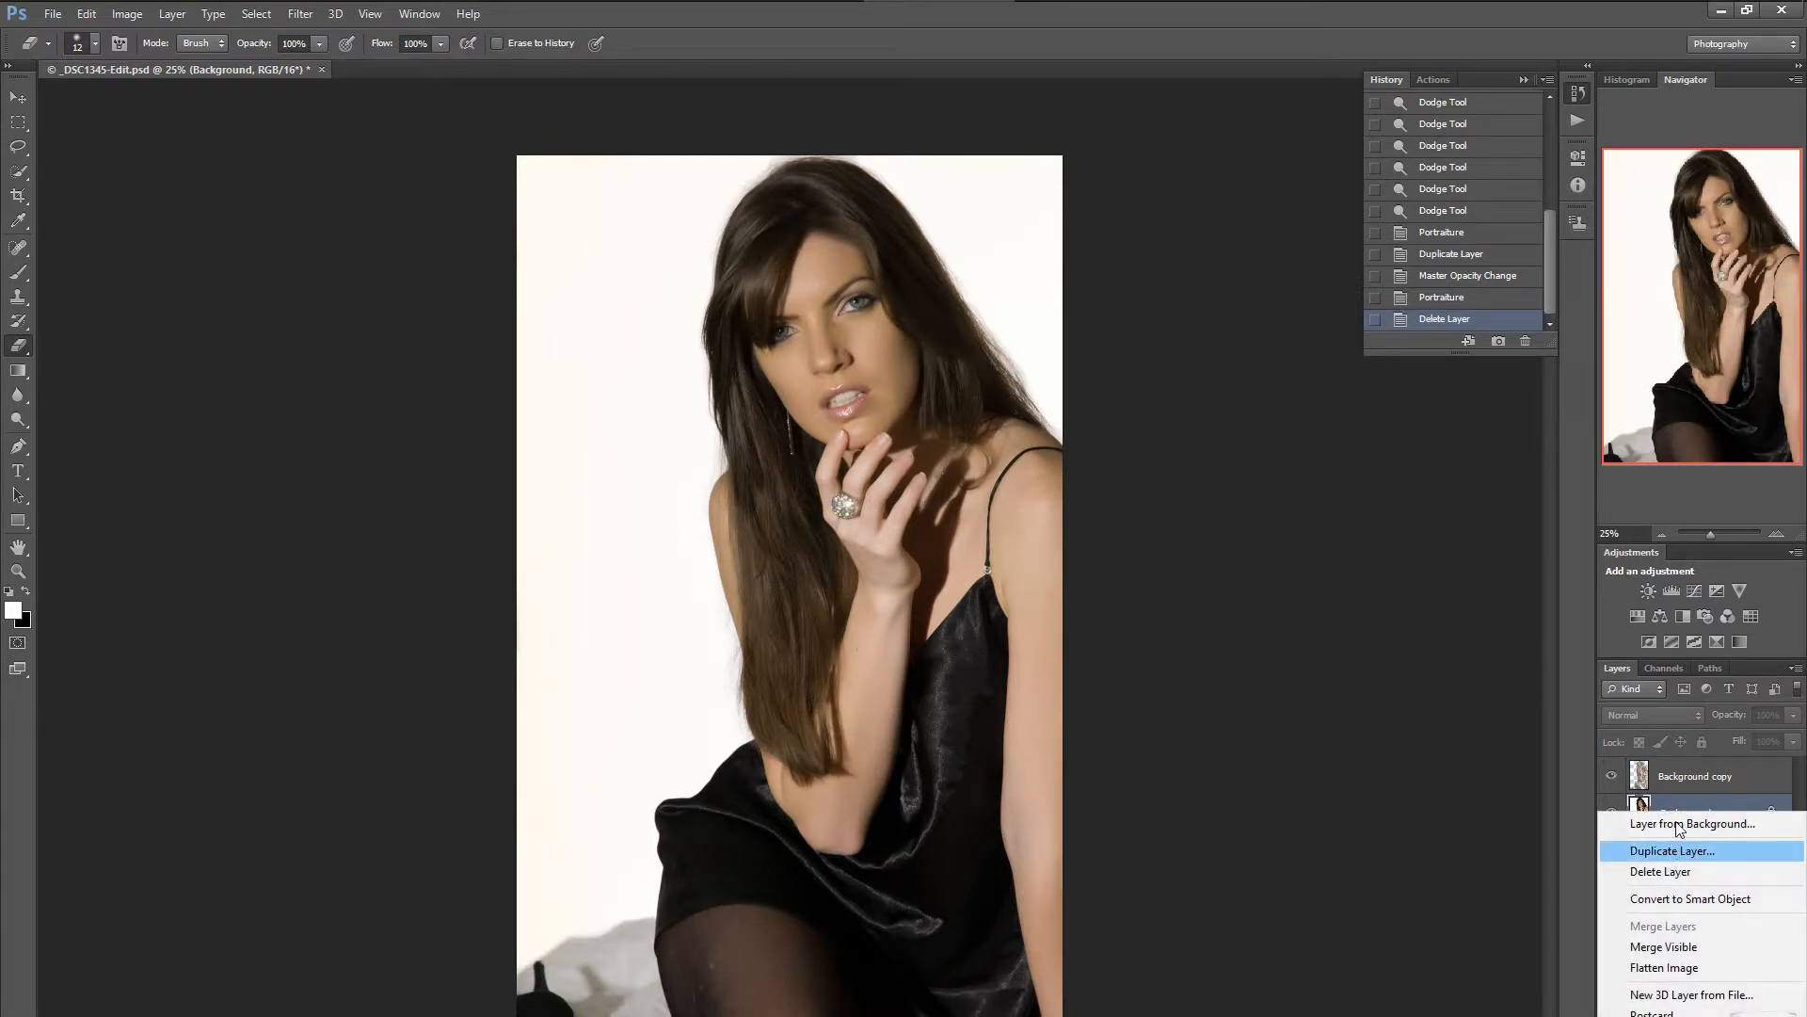
left_click(1673, 851)
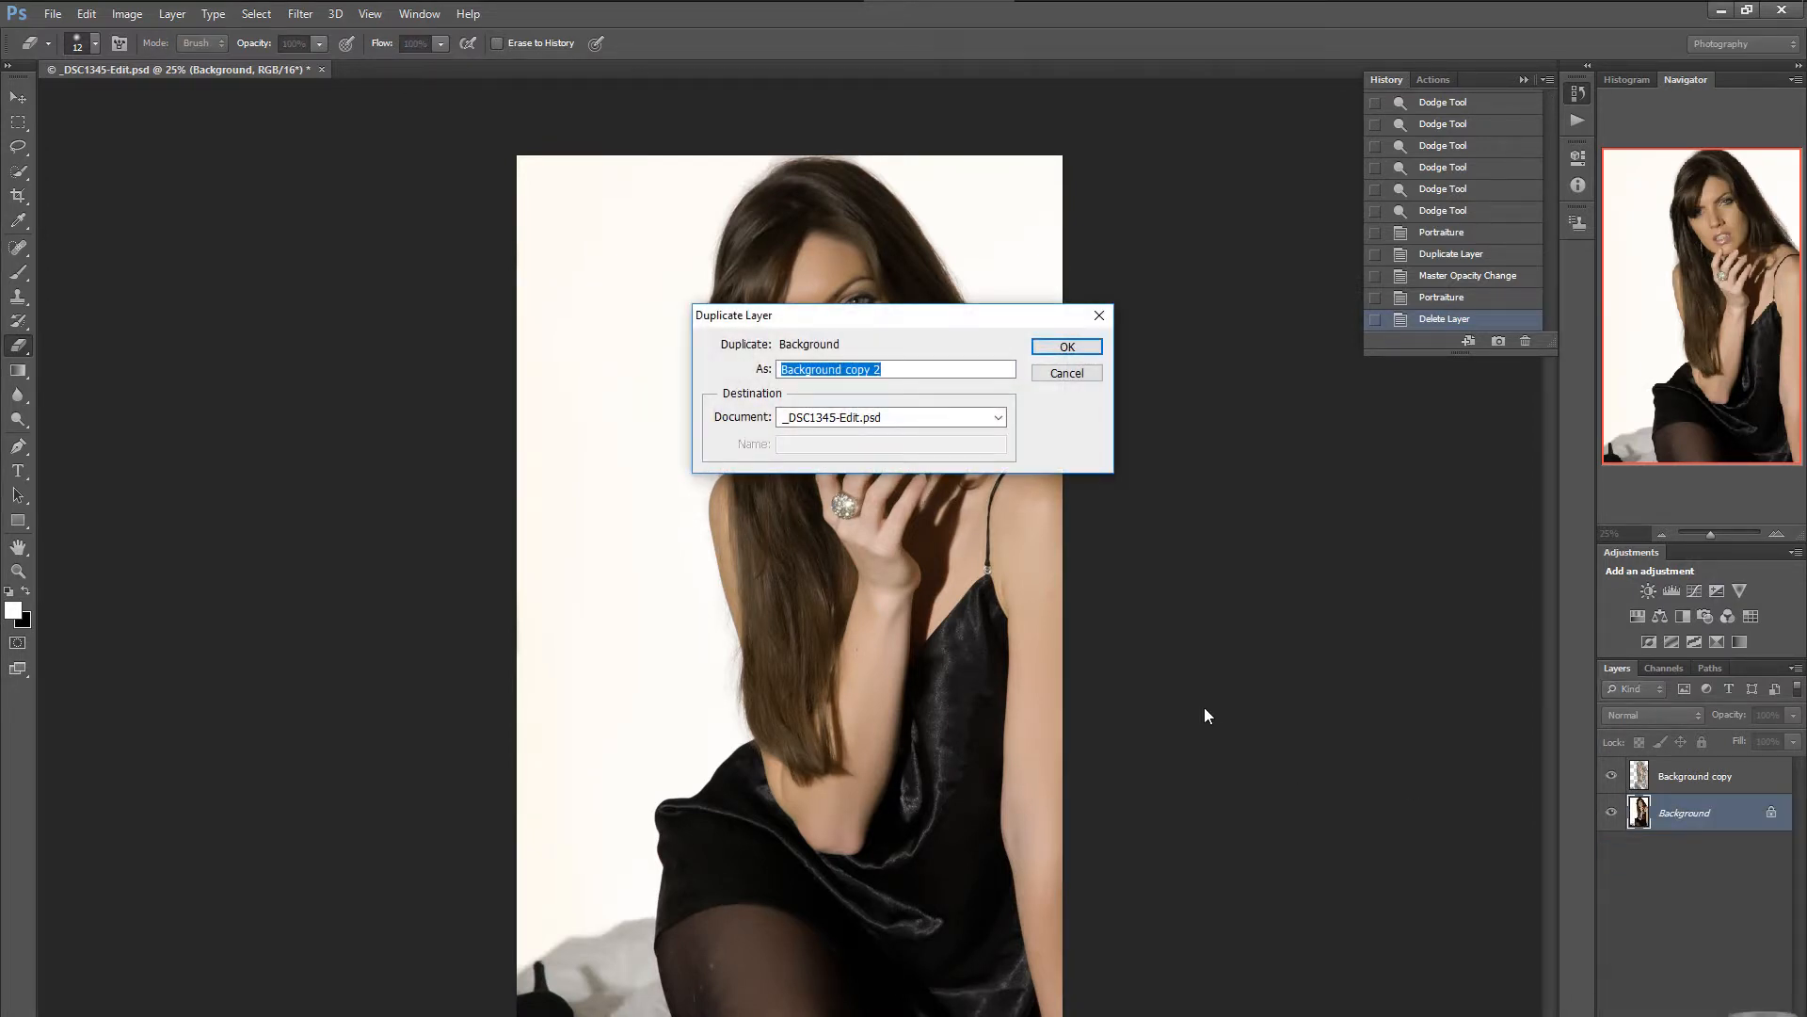
type("sharpen")
key("Return")
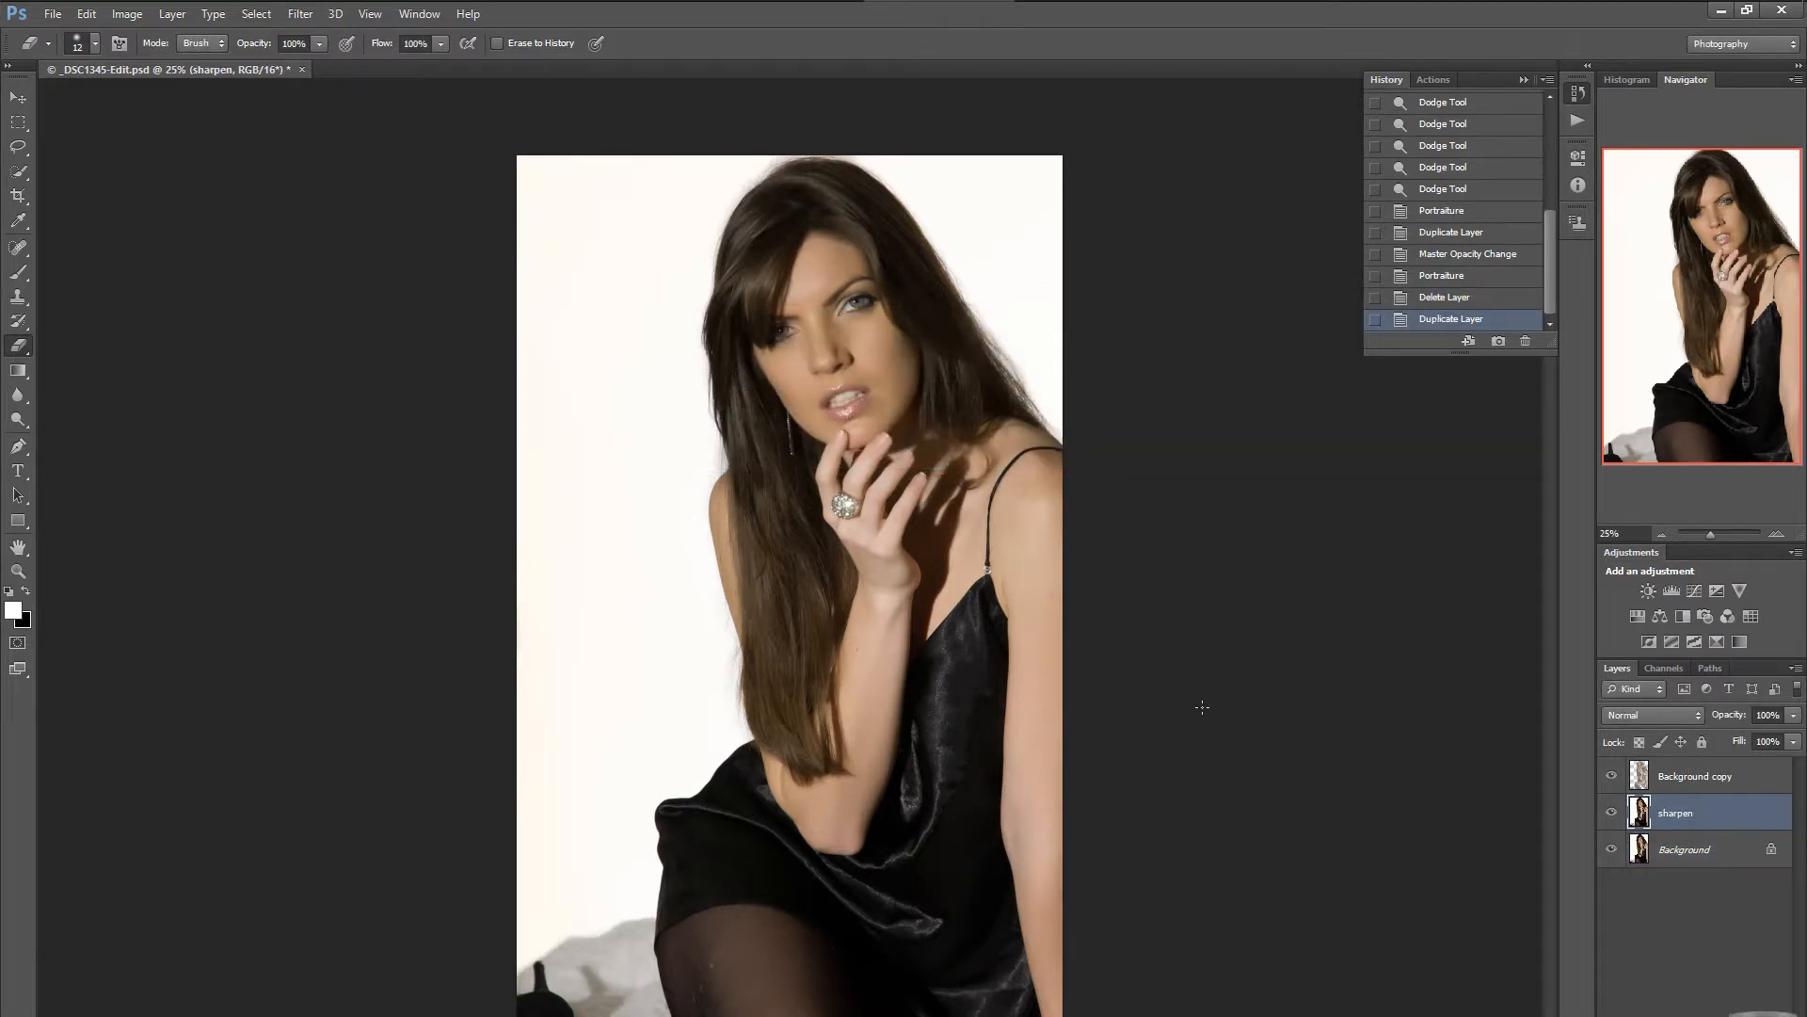
Open the High Pass filter on the sharpen layer and compare the image with the filter preview off and on.
left_click(303, 15)
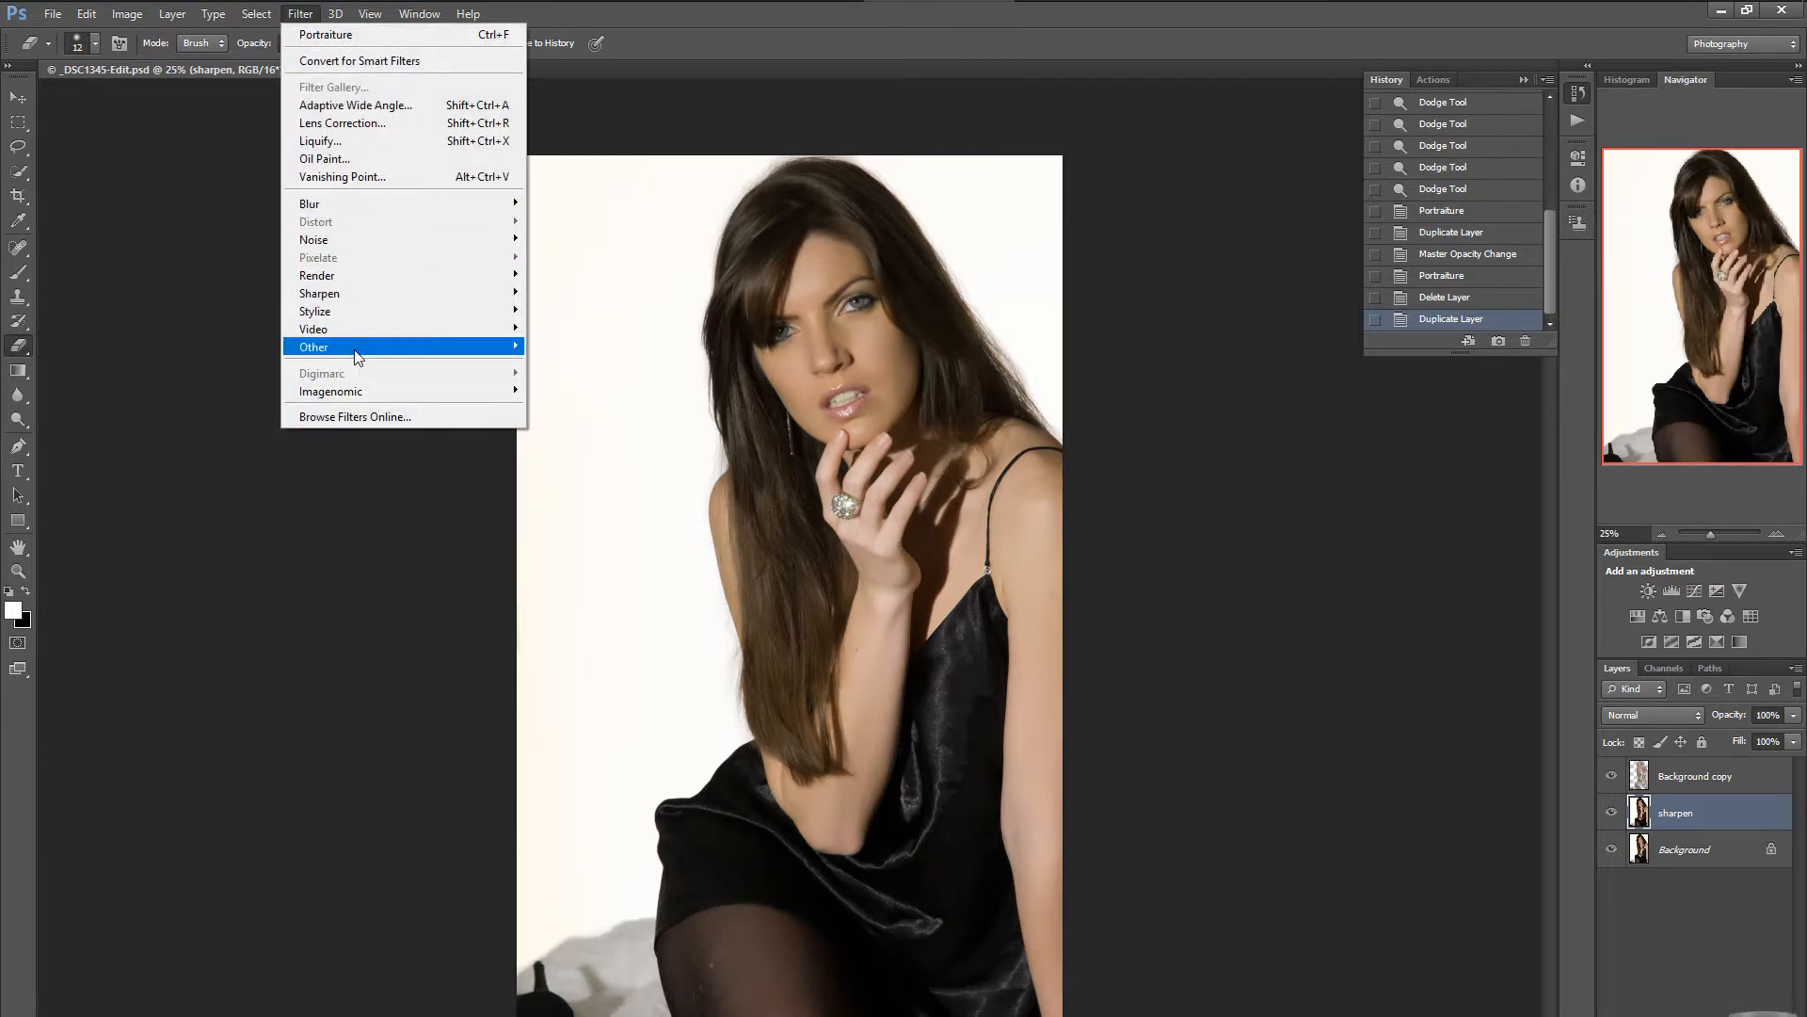
mouse_move(358, 354)
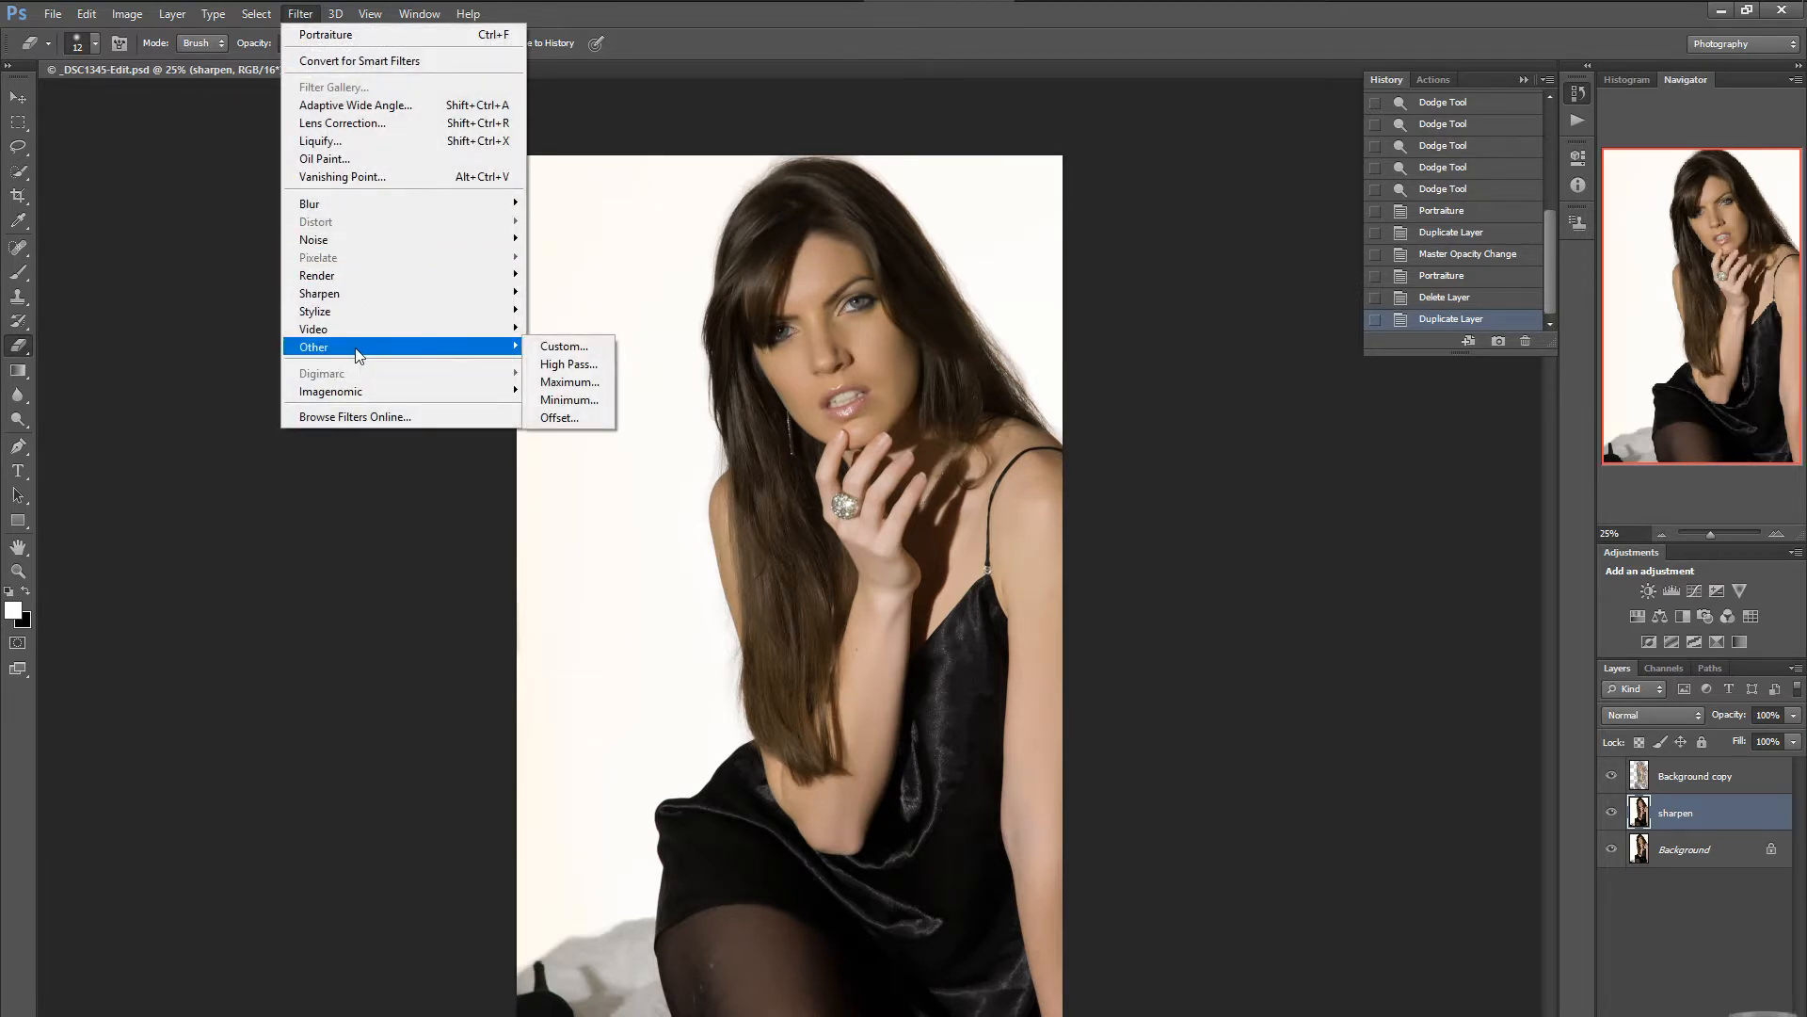
left_click(569, 364)
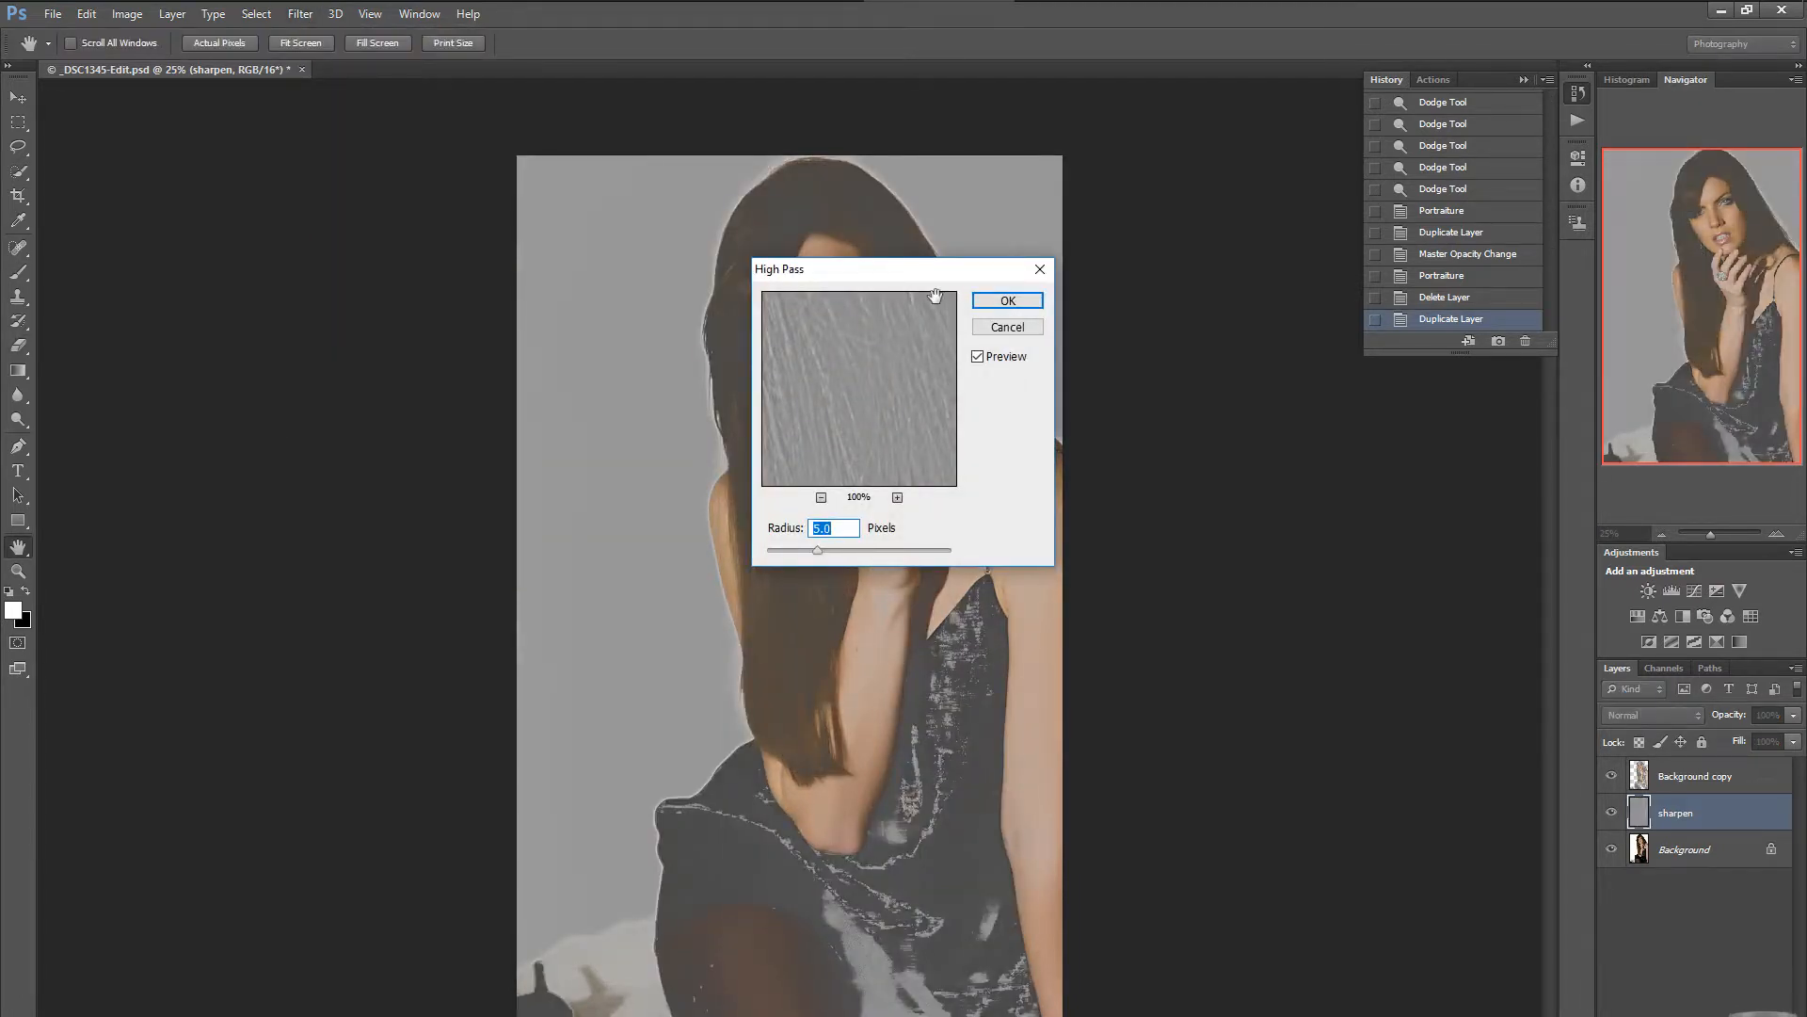
left_click_drag(923, 271, 1232, 334)
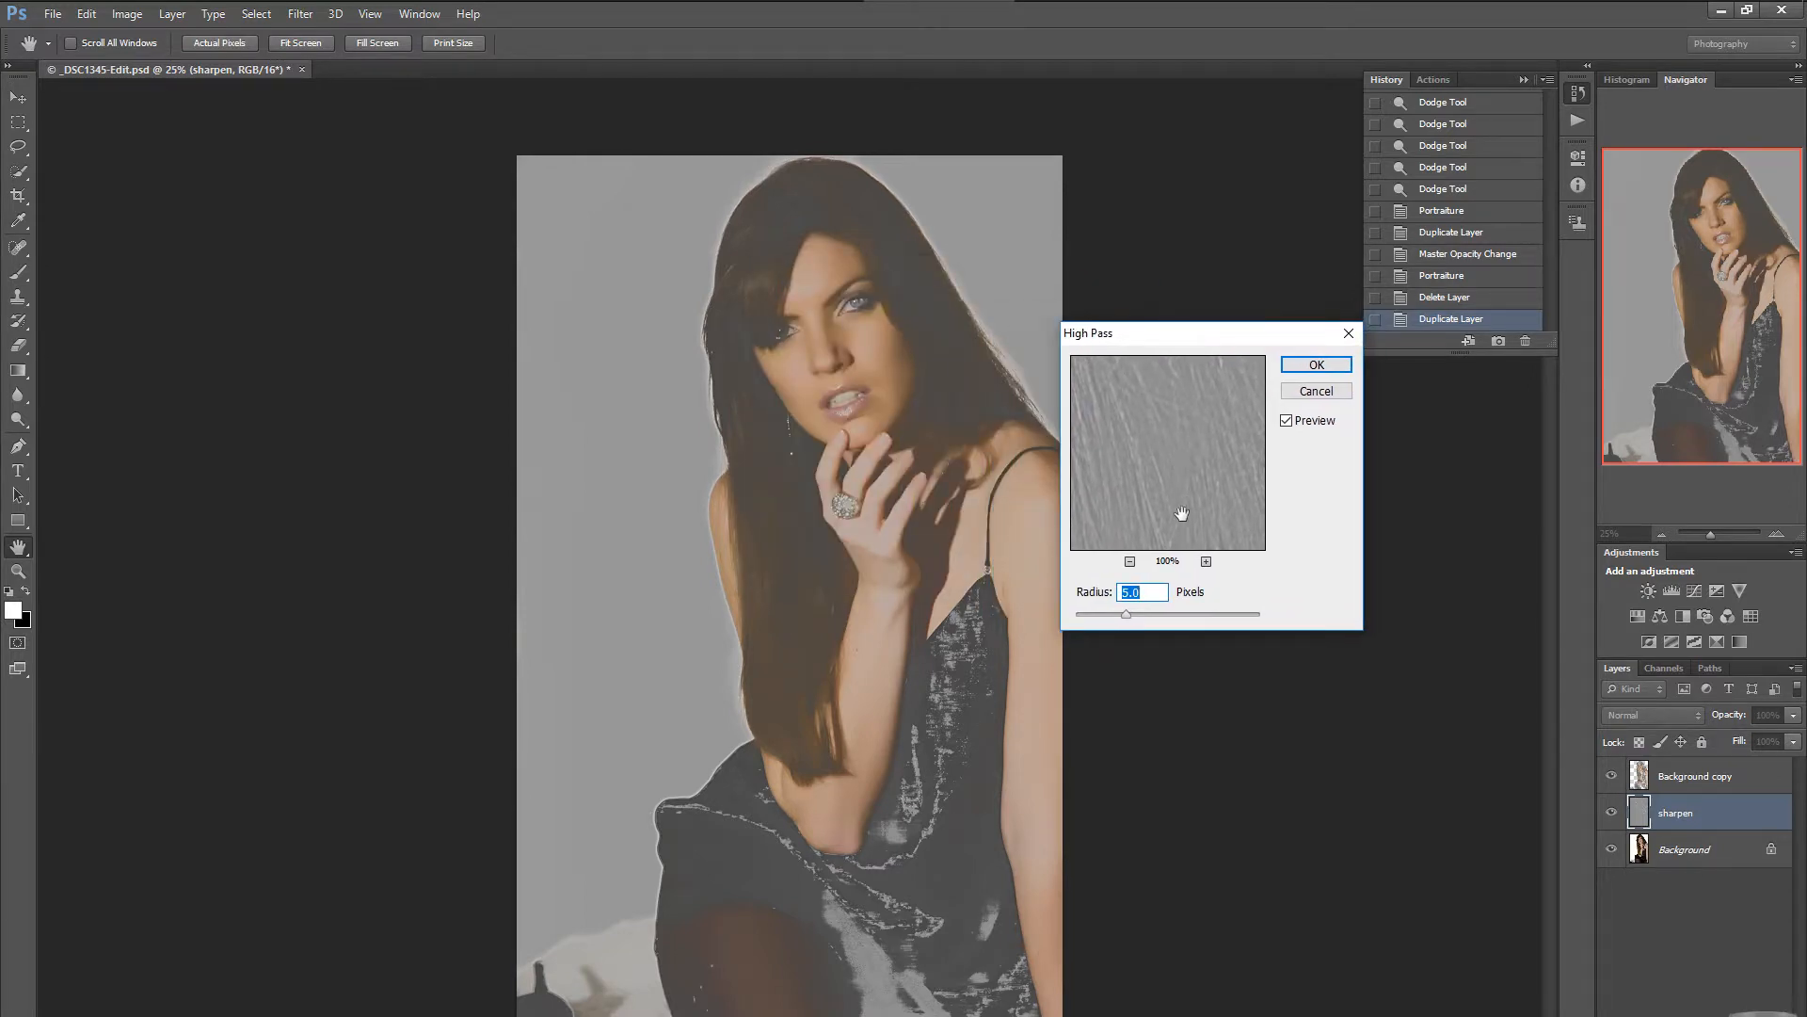
left_click(1286, 419)
left_click(1286, 420)
Apply High Pass with a radius of about 15 pixels and set the sharpen layer's blend mode to Overlay.
left_click_drag(1142, 593, 1072, 600)
type("10")
left_click(1313, 547)
mouse_move(1149, 614)
left_mouse_down()
mouse_move(1258, 625)
mouse_move(1152, 619)
left_mouse_up()
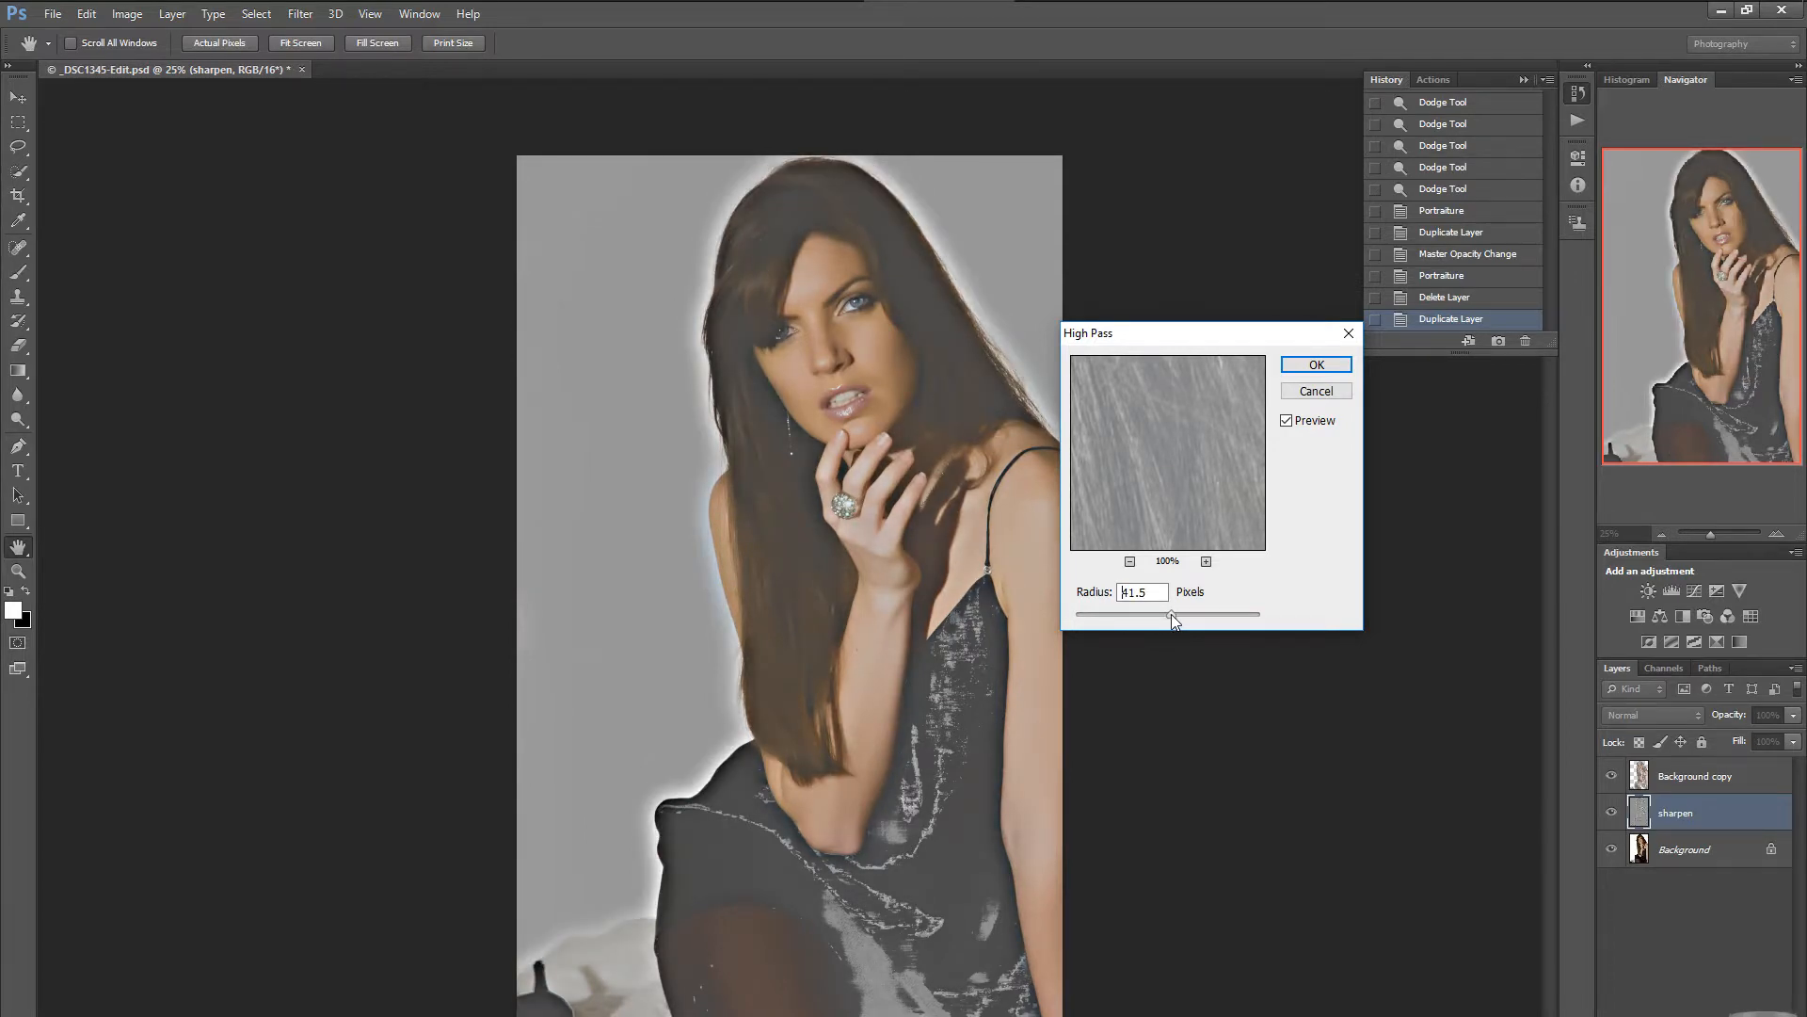
left_click_drag(1136, 622, 1140, 623)
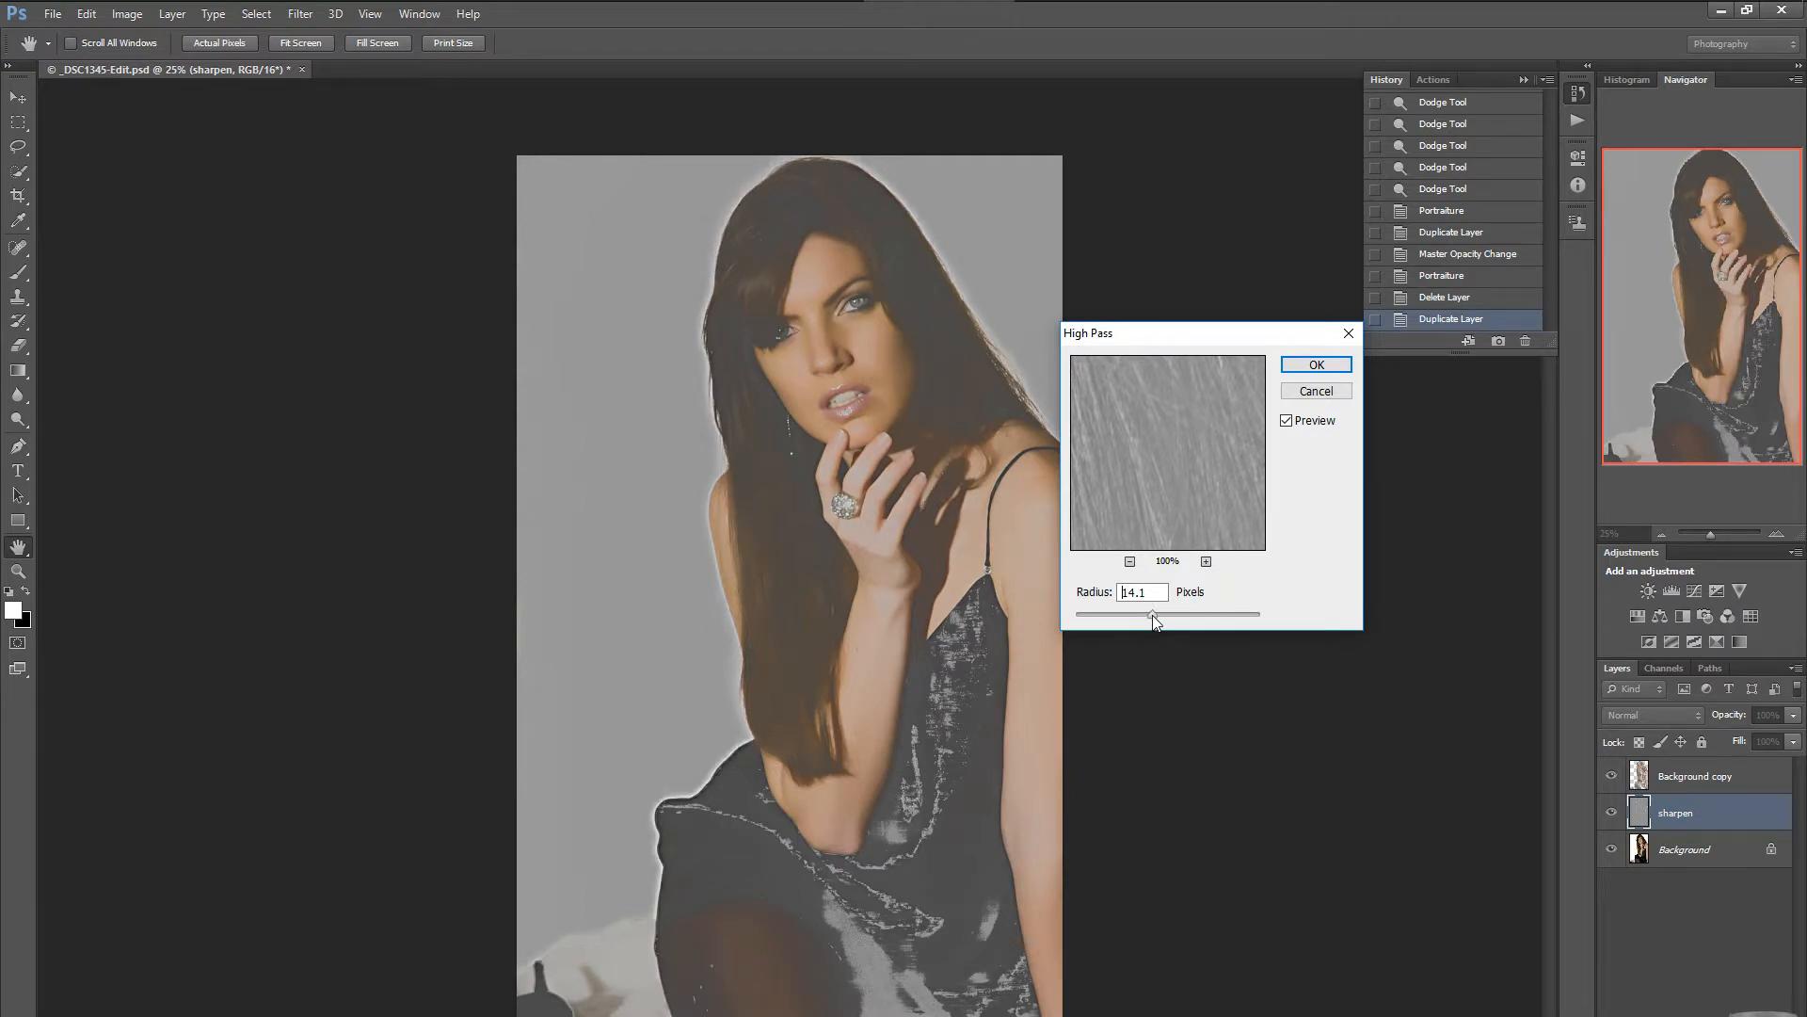
left_click_drag(1141, 612, 1150, 612)
left_click(1316, 365)
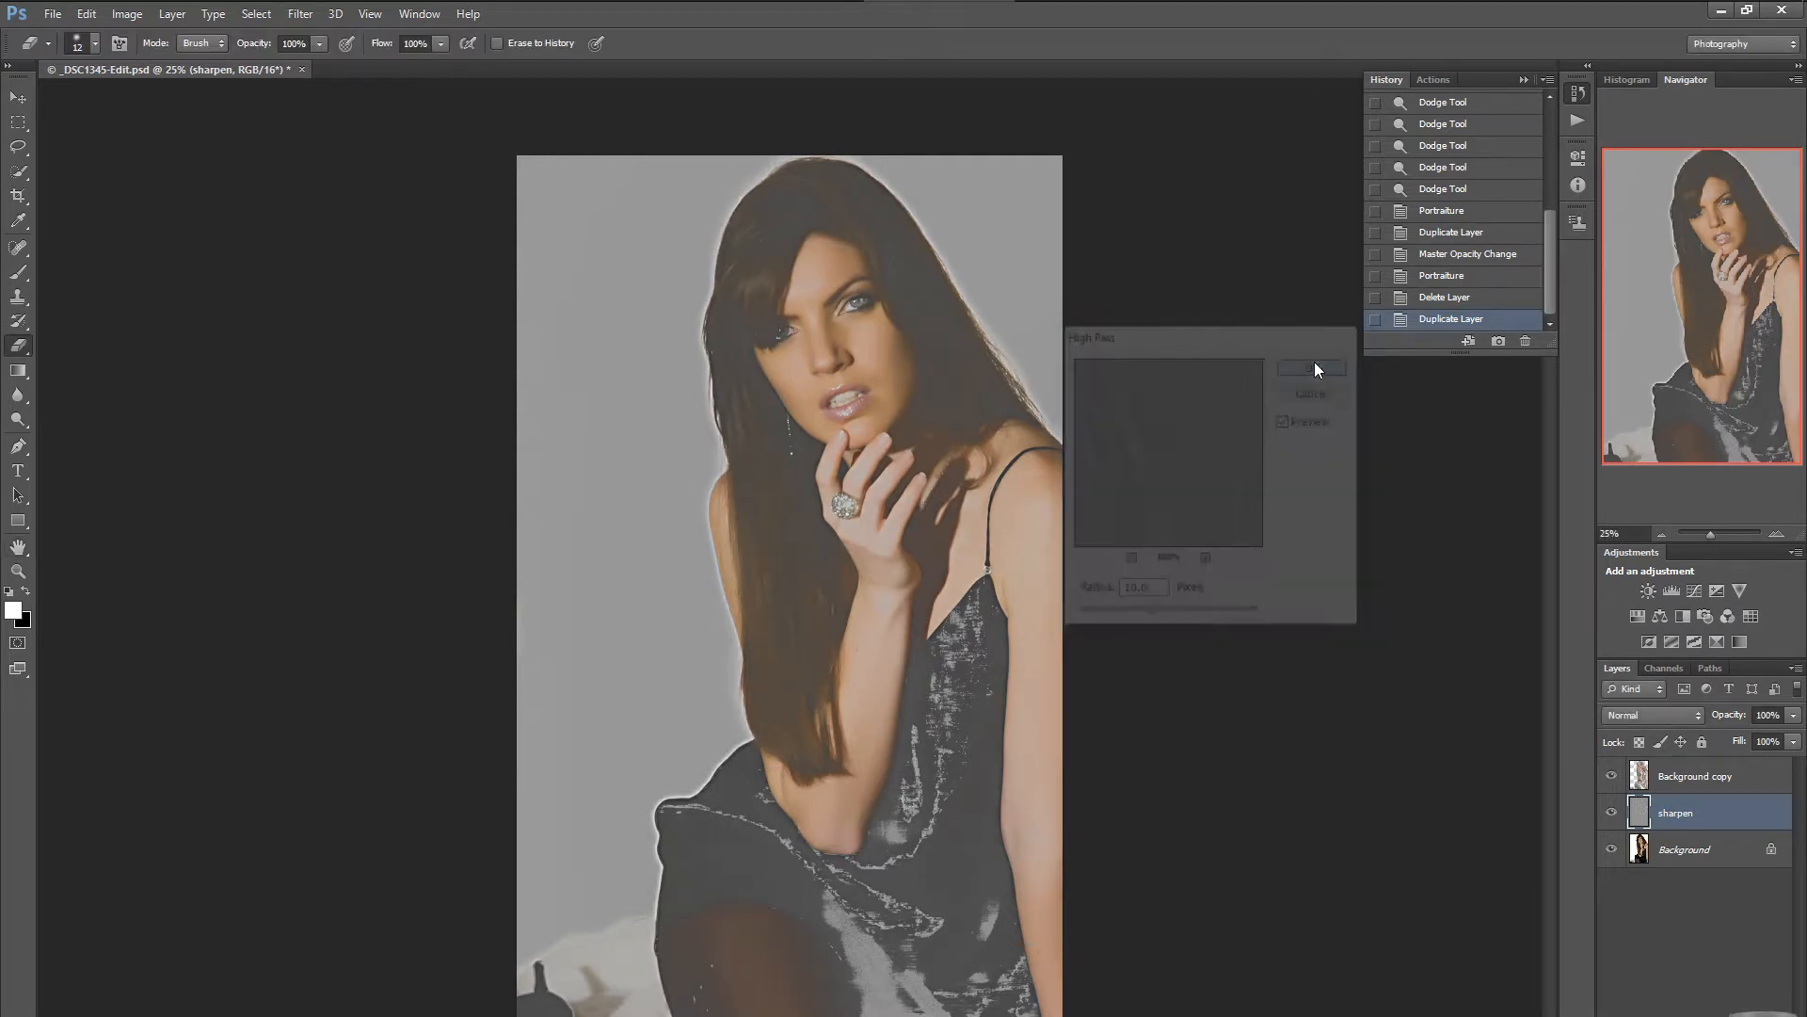
left_click(1635, 717)
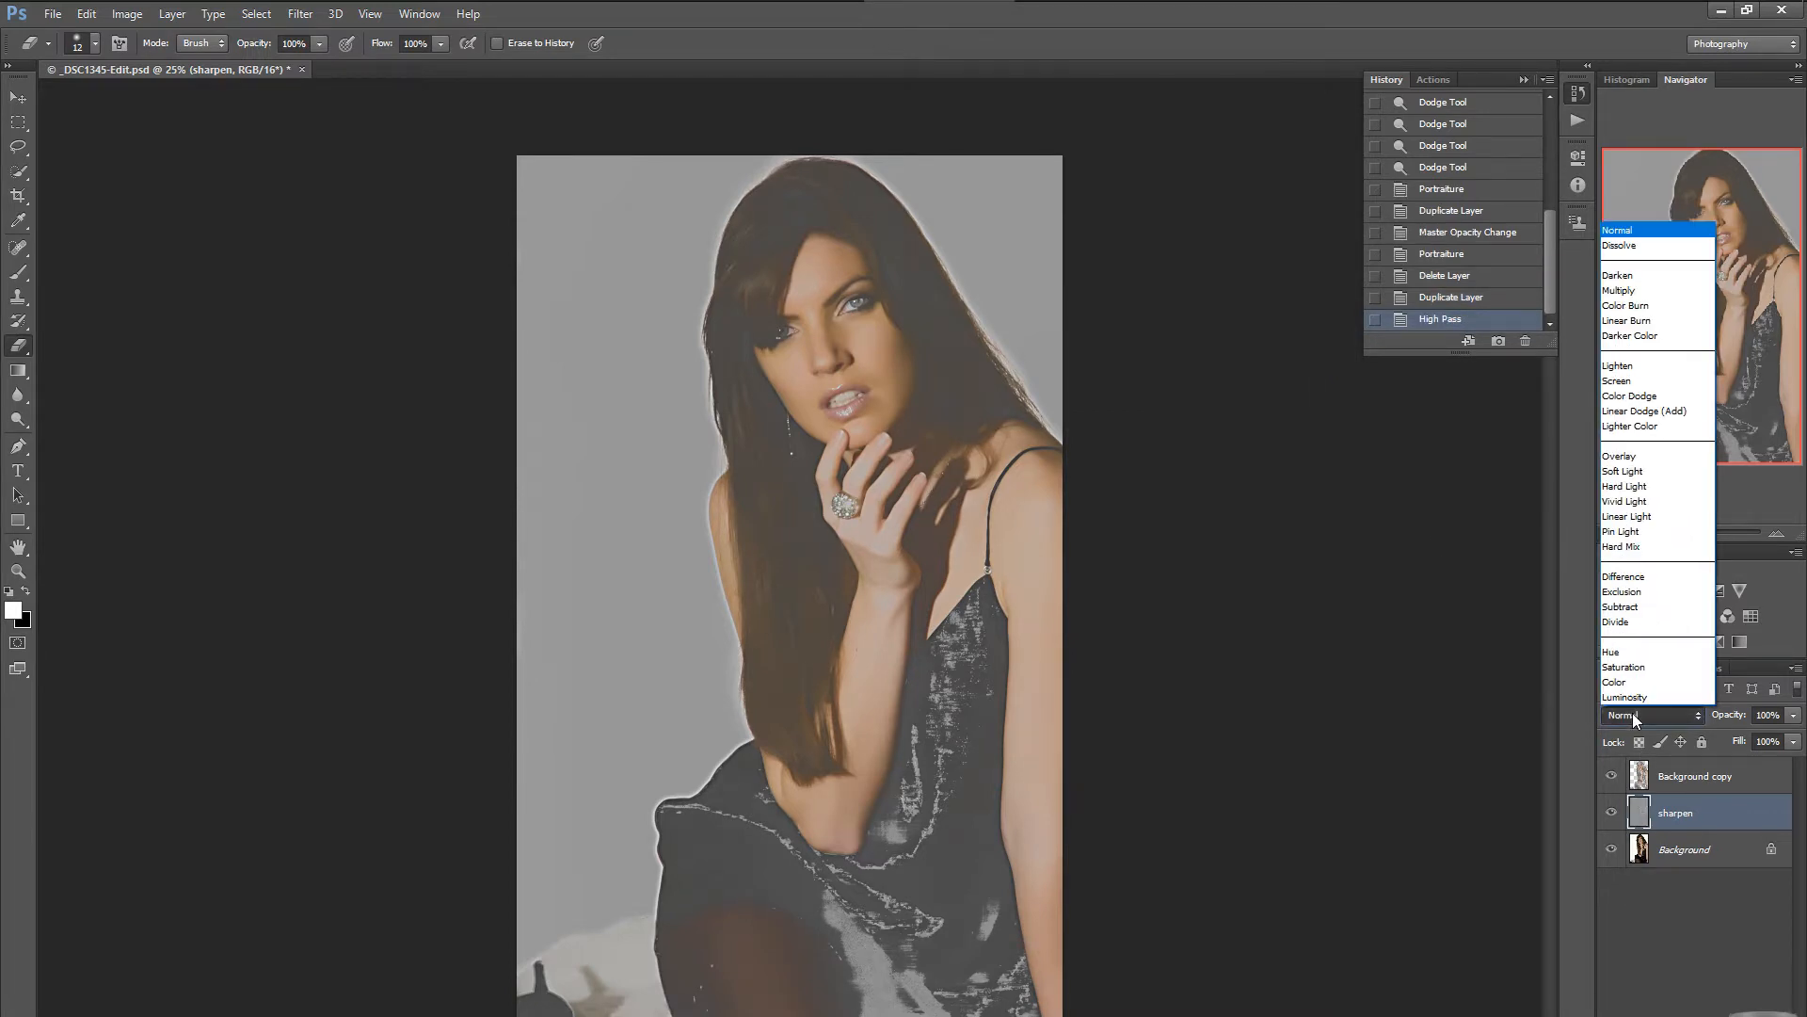
left_click(1615, 456)
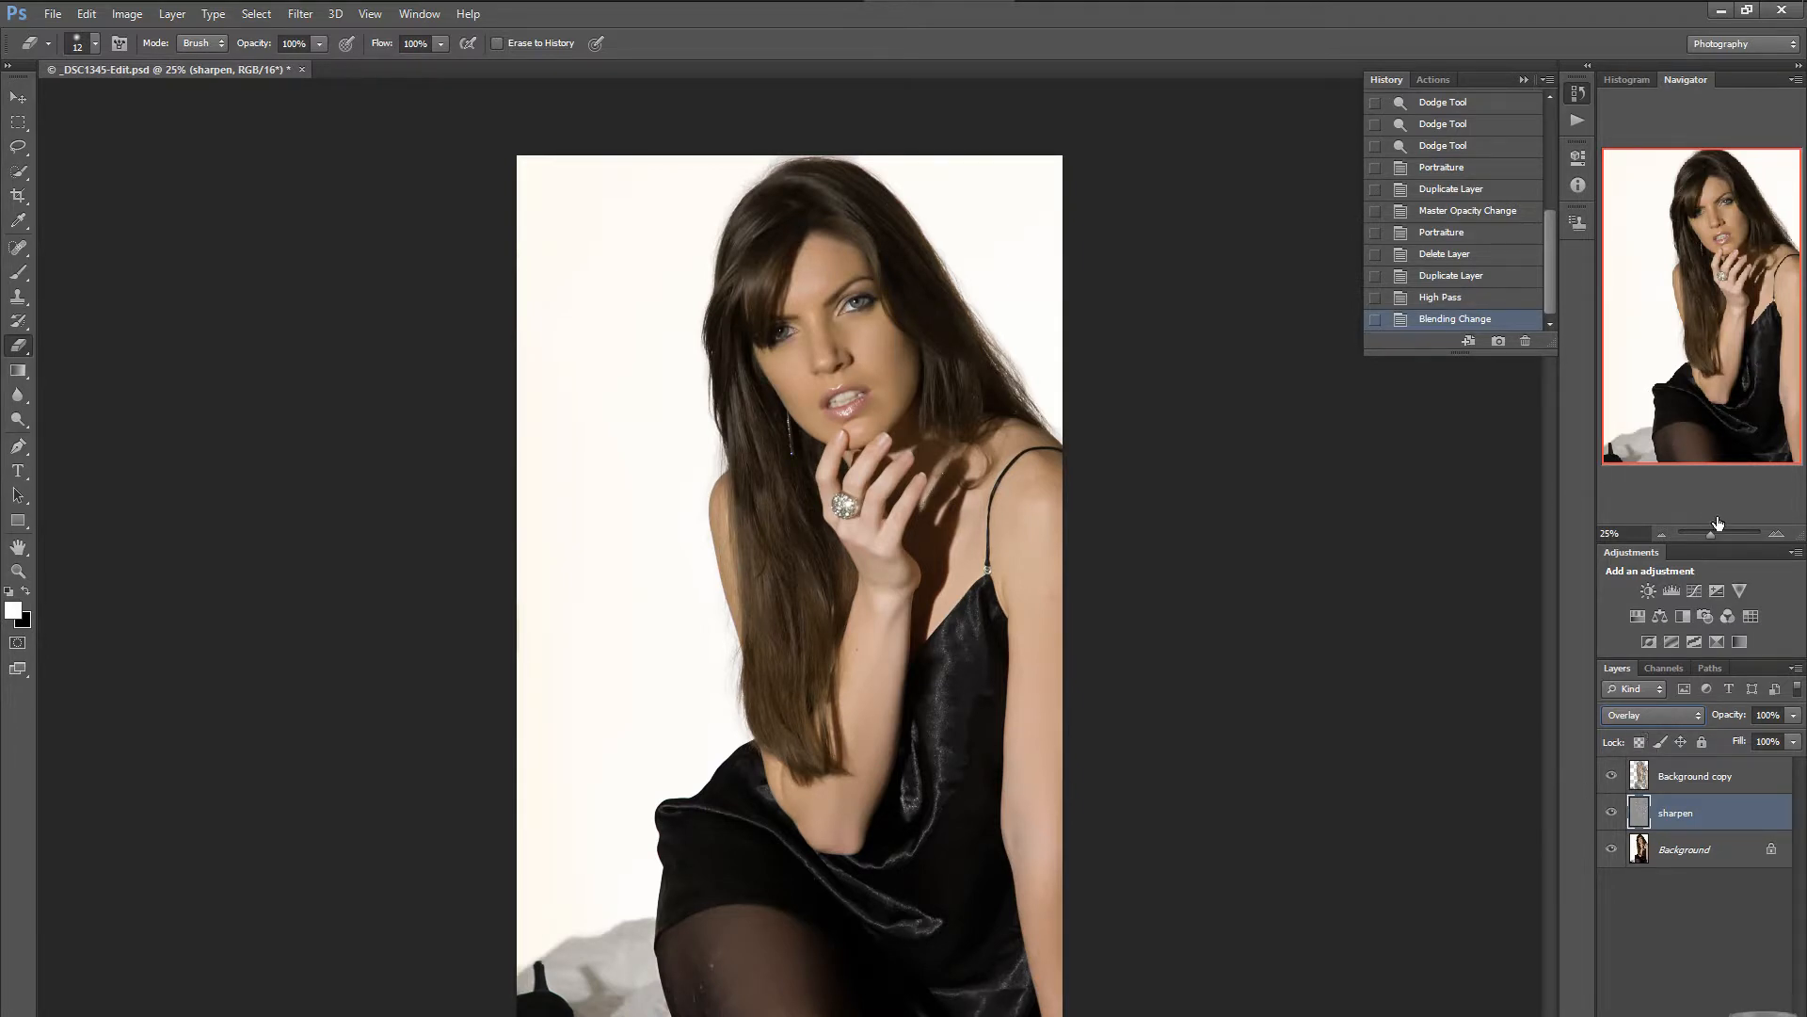
Compare the face, hair and ring at 50% zoom with the sharpen layer repeatedly hidden and shown.
left_click(1776, 534)
left_click(1776, 534)
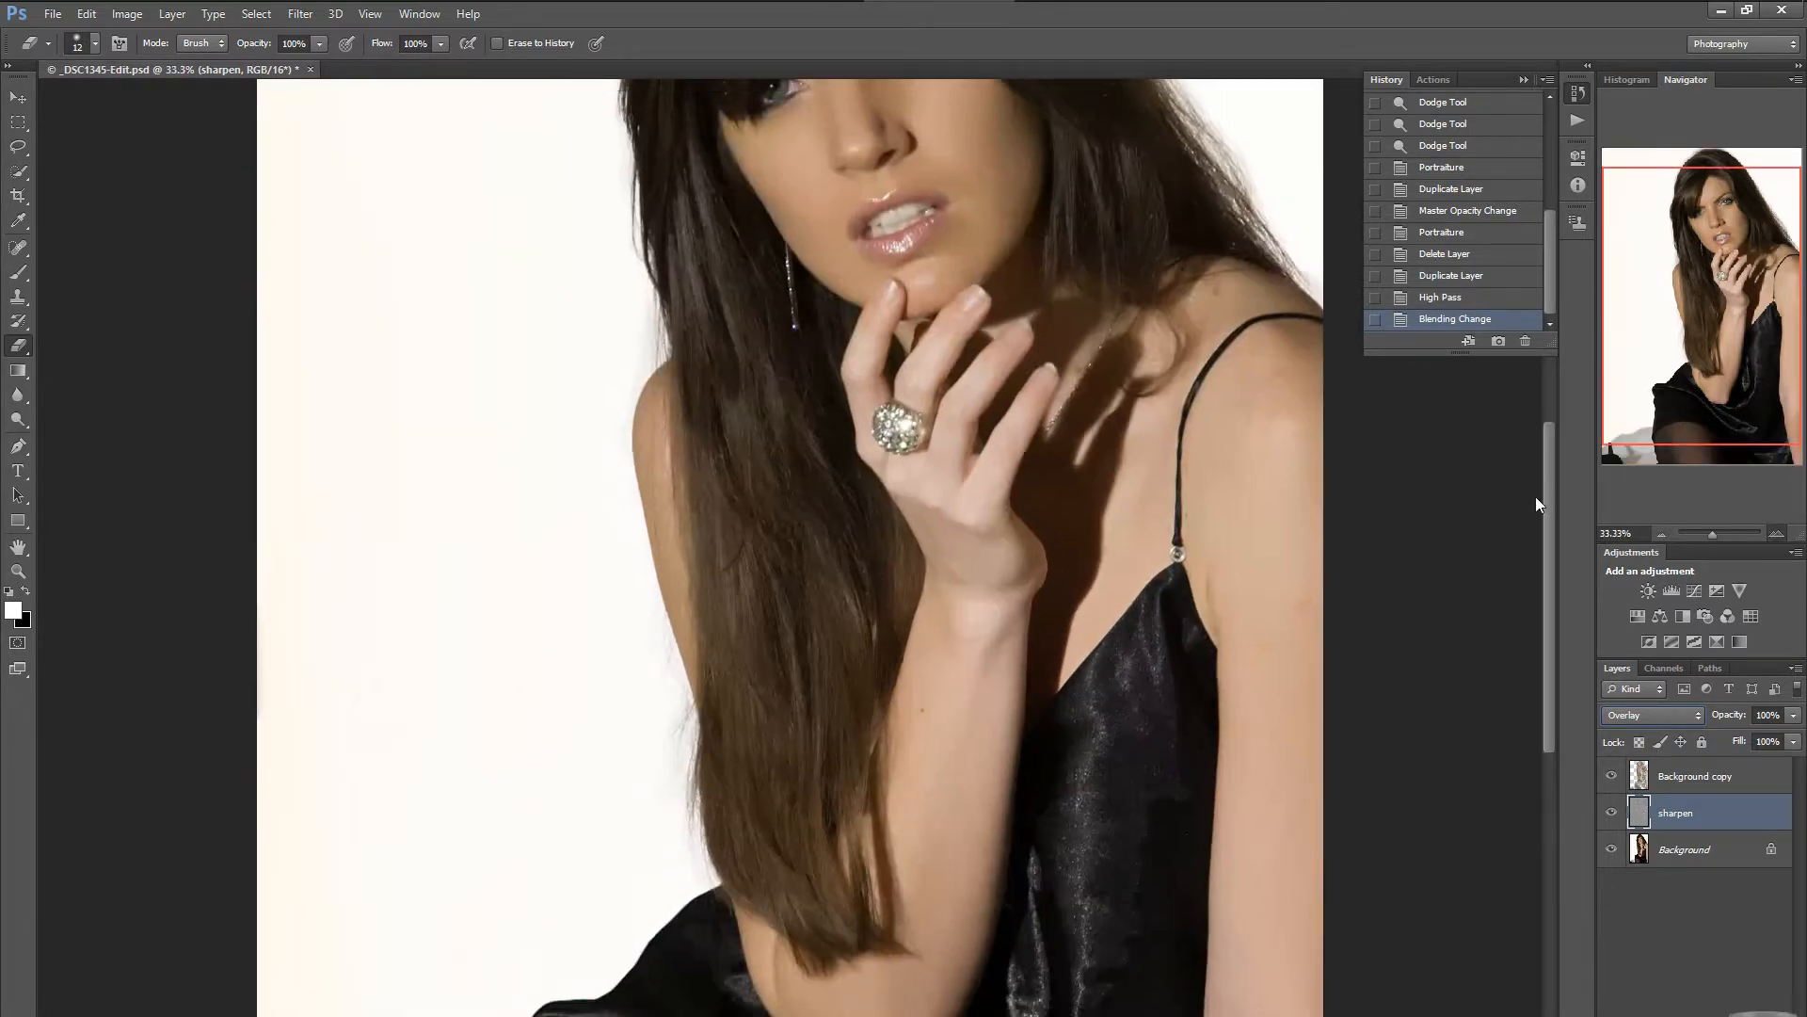
left_click_drag(1550, 461, 1547, 398)
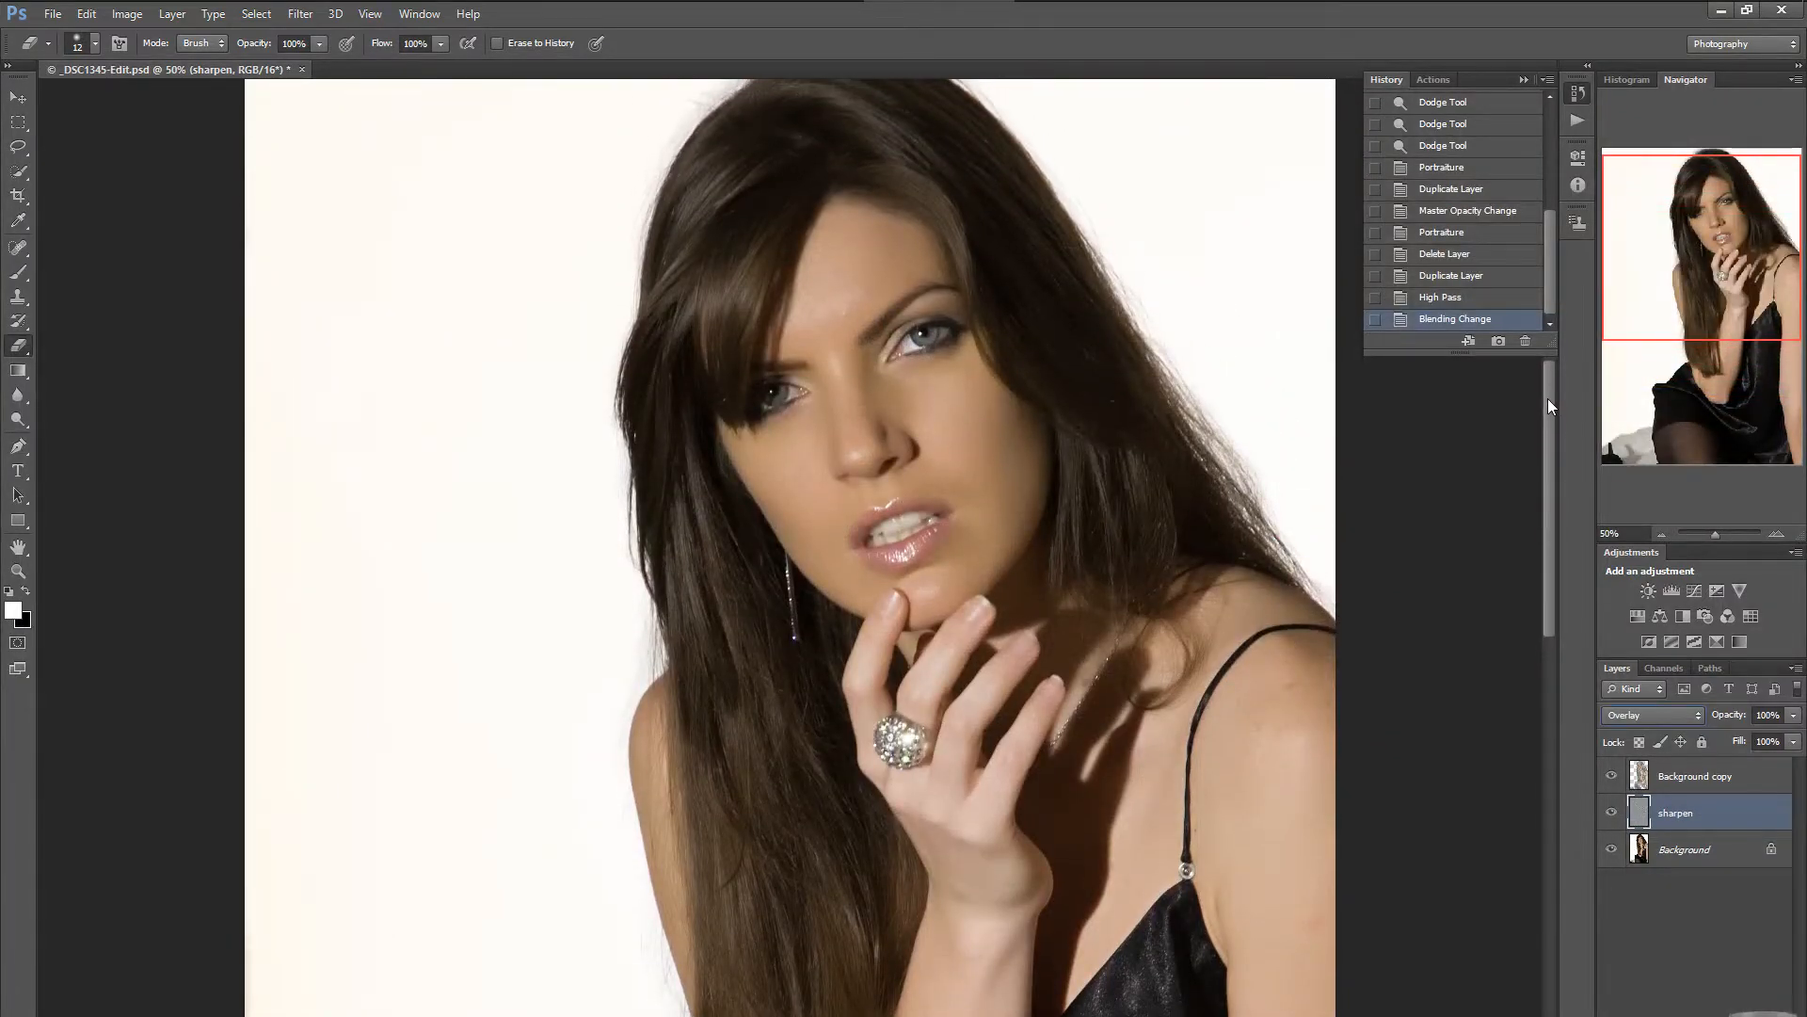
left_click(1612, 815)
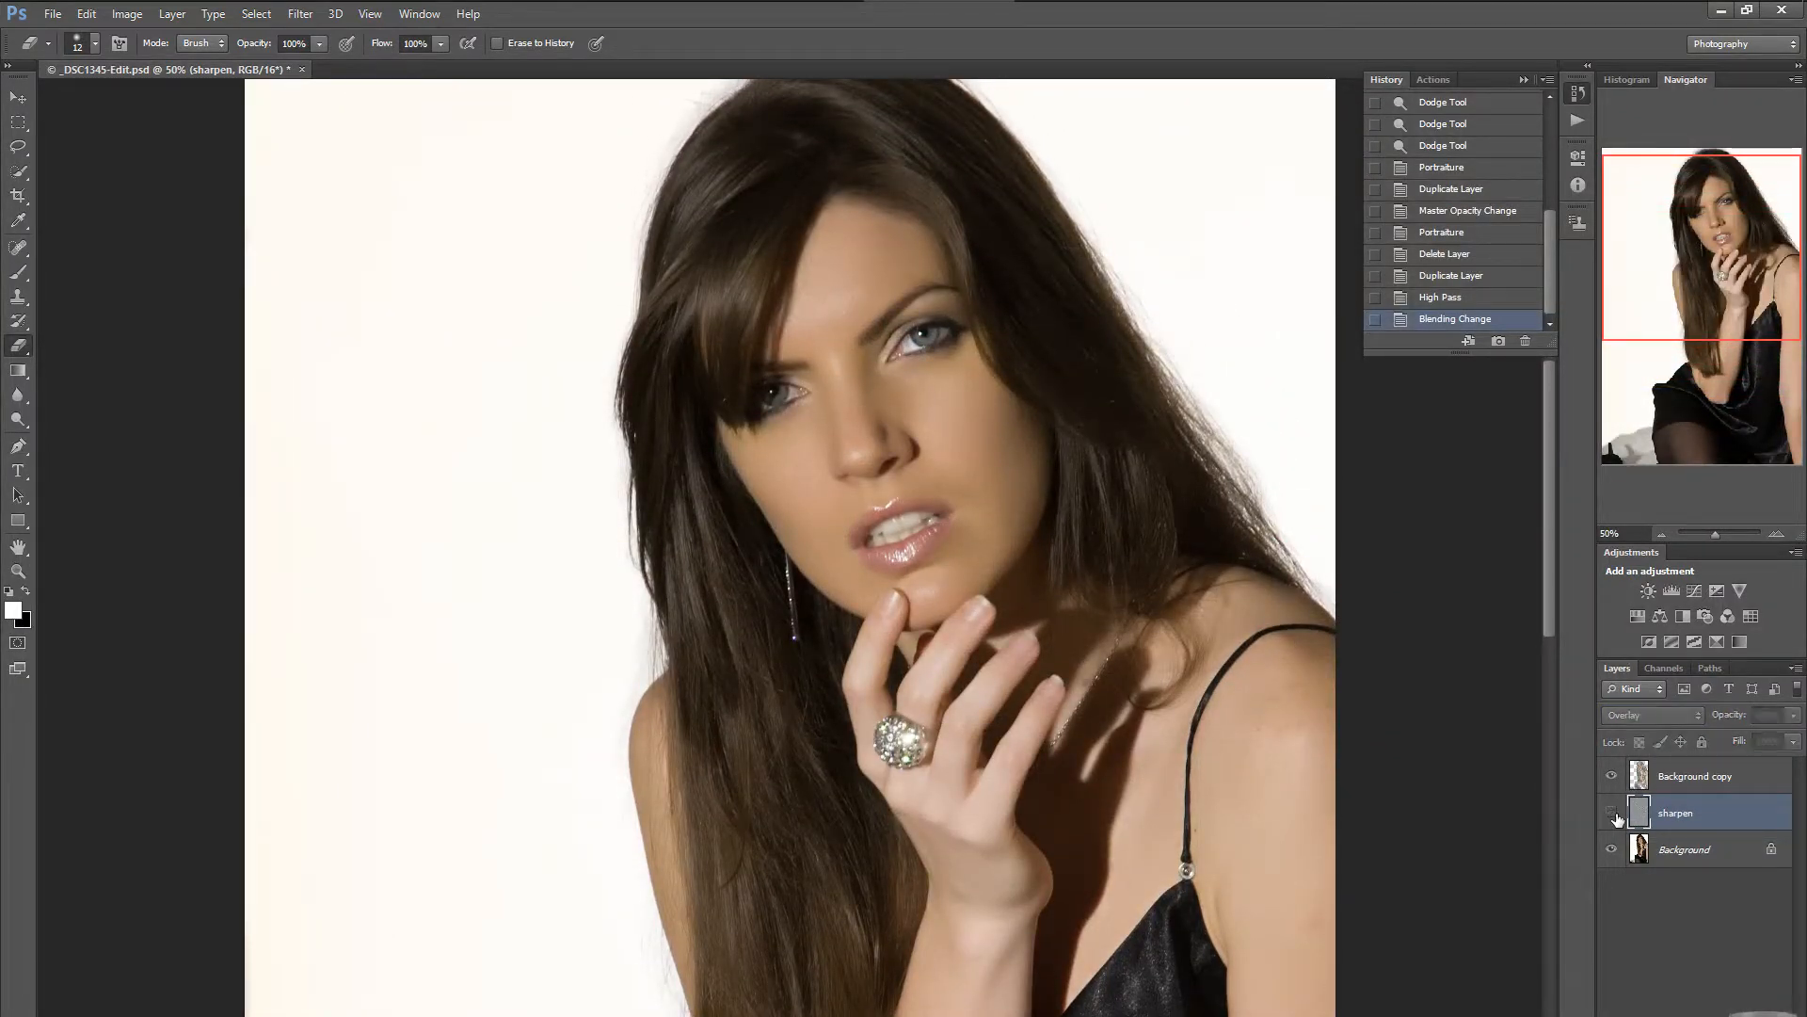
left_click(1612, 814)
left_click(1613, 814)
left_click(1612, 814)
left_click(1612, 814)
left_click(1612, 814)
left_click(1612, 814)
left_click(1612, 814)
left_click(1612, 814)
left_click(1612, 814)
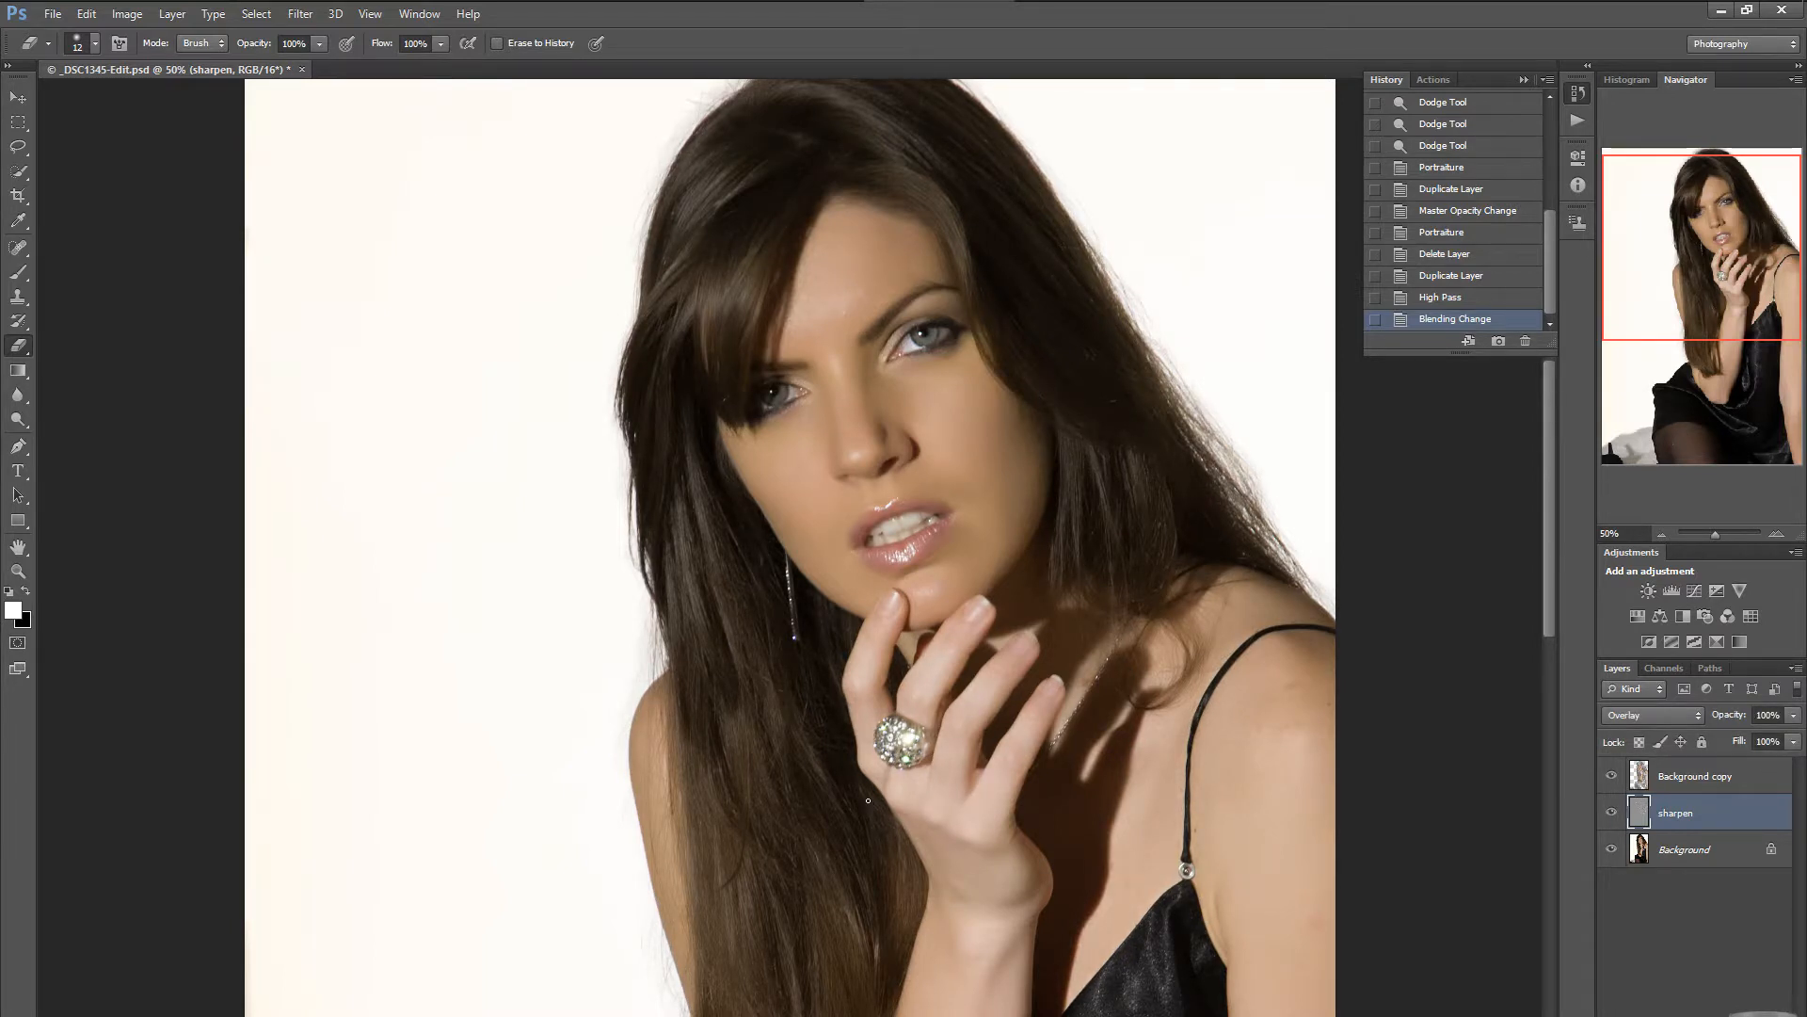
Select the Background copy layer and isolate it by hiding the sharpen and Background layers.
left_click(1644, 781)
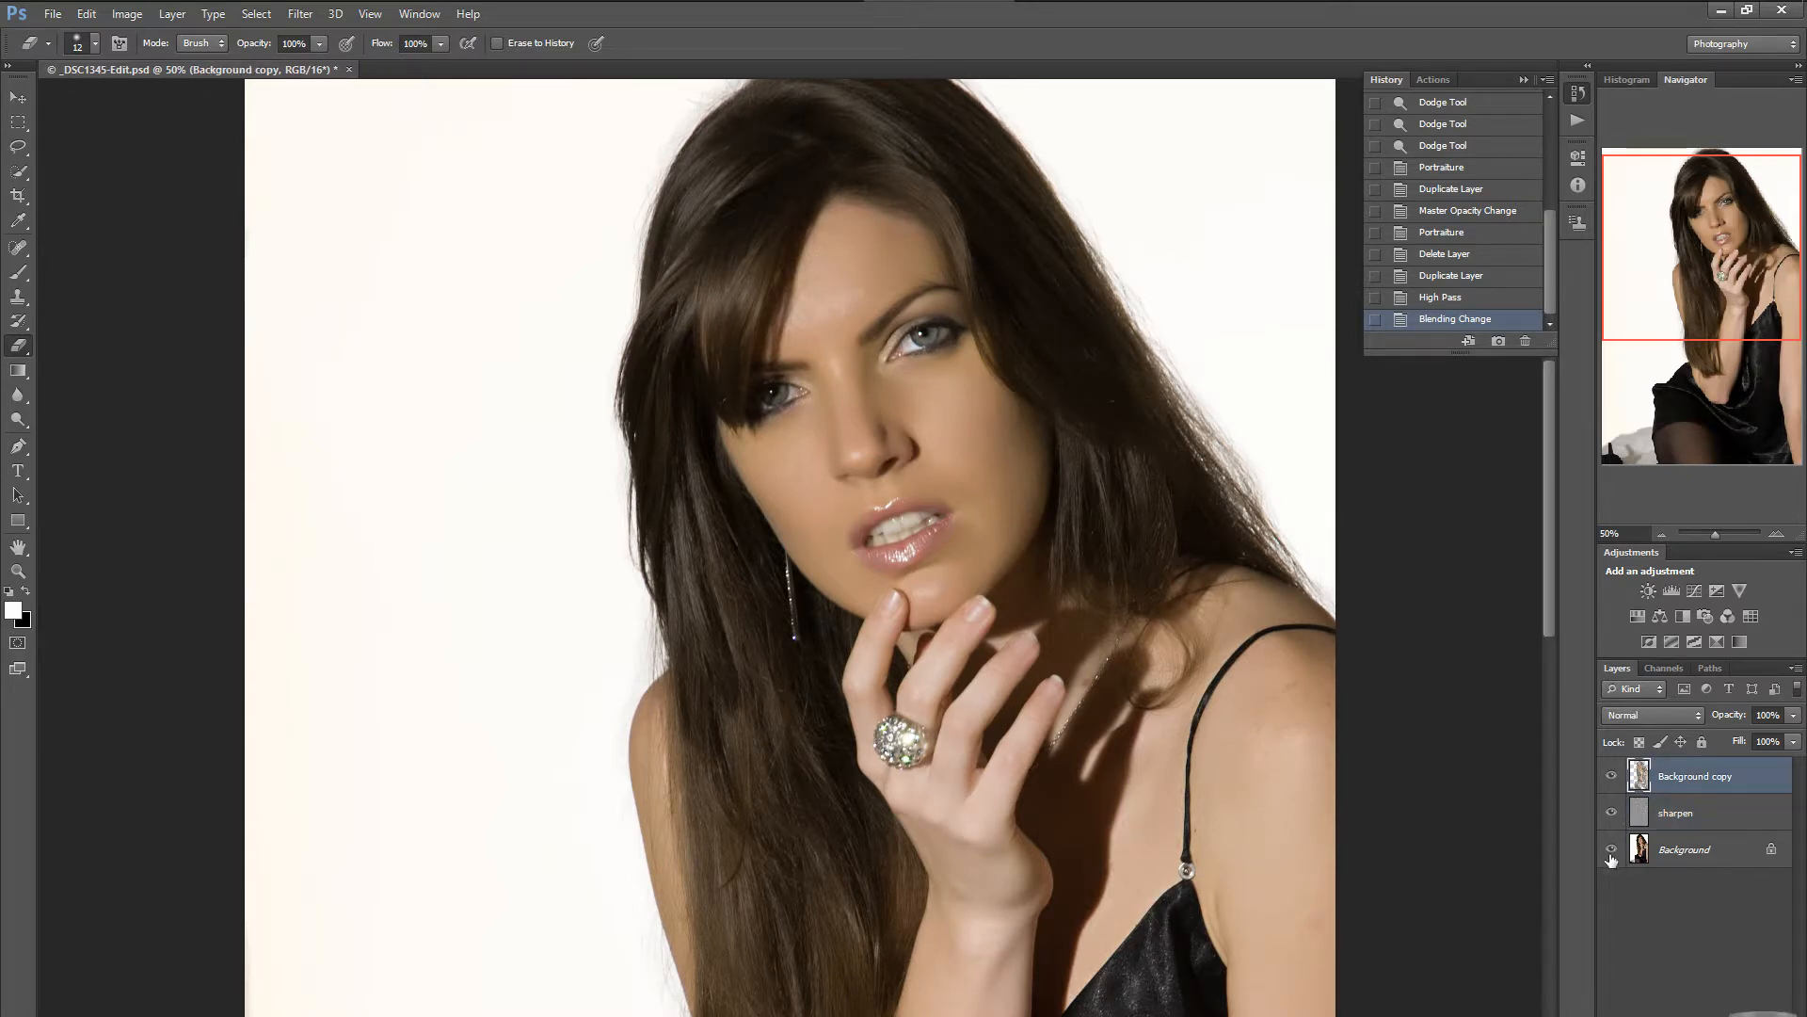
left_click(1611, 850)
left_click(1611, 815)
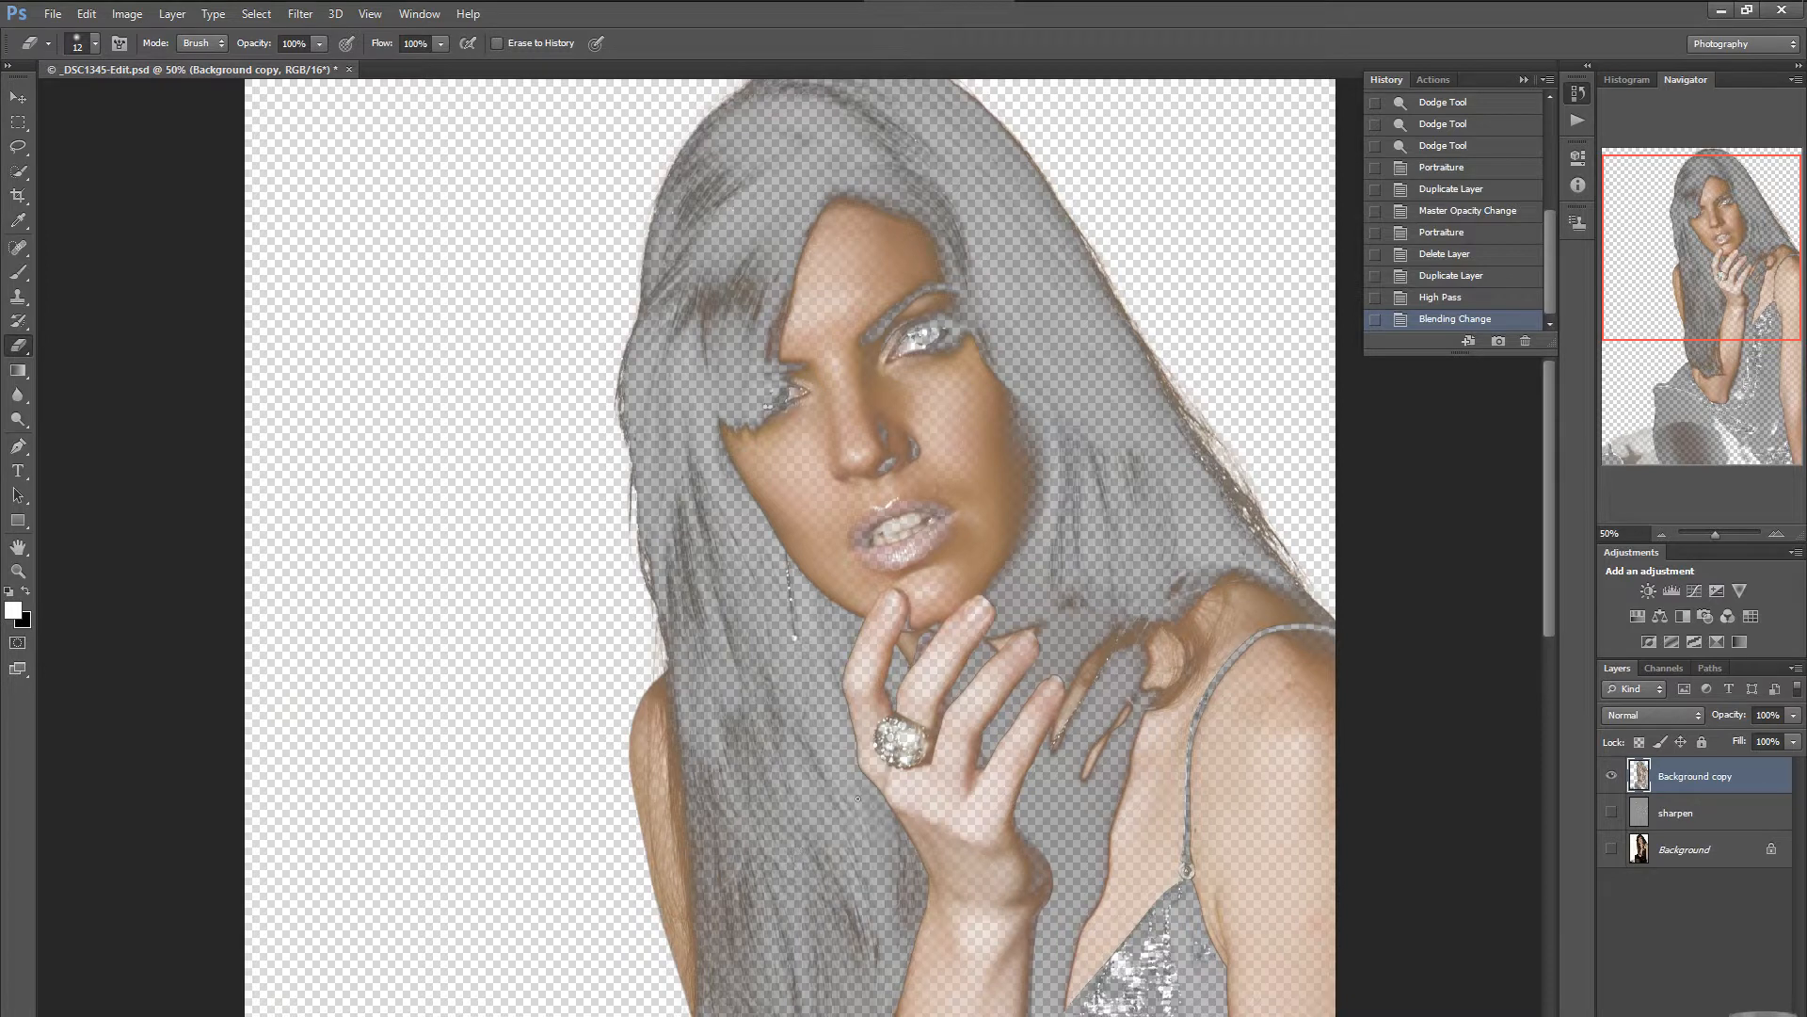
Erase the ring area from the Background copy layer using a soft 41 px eraser.
right_click(853, 746)
left_click(916, 791)
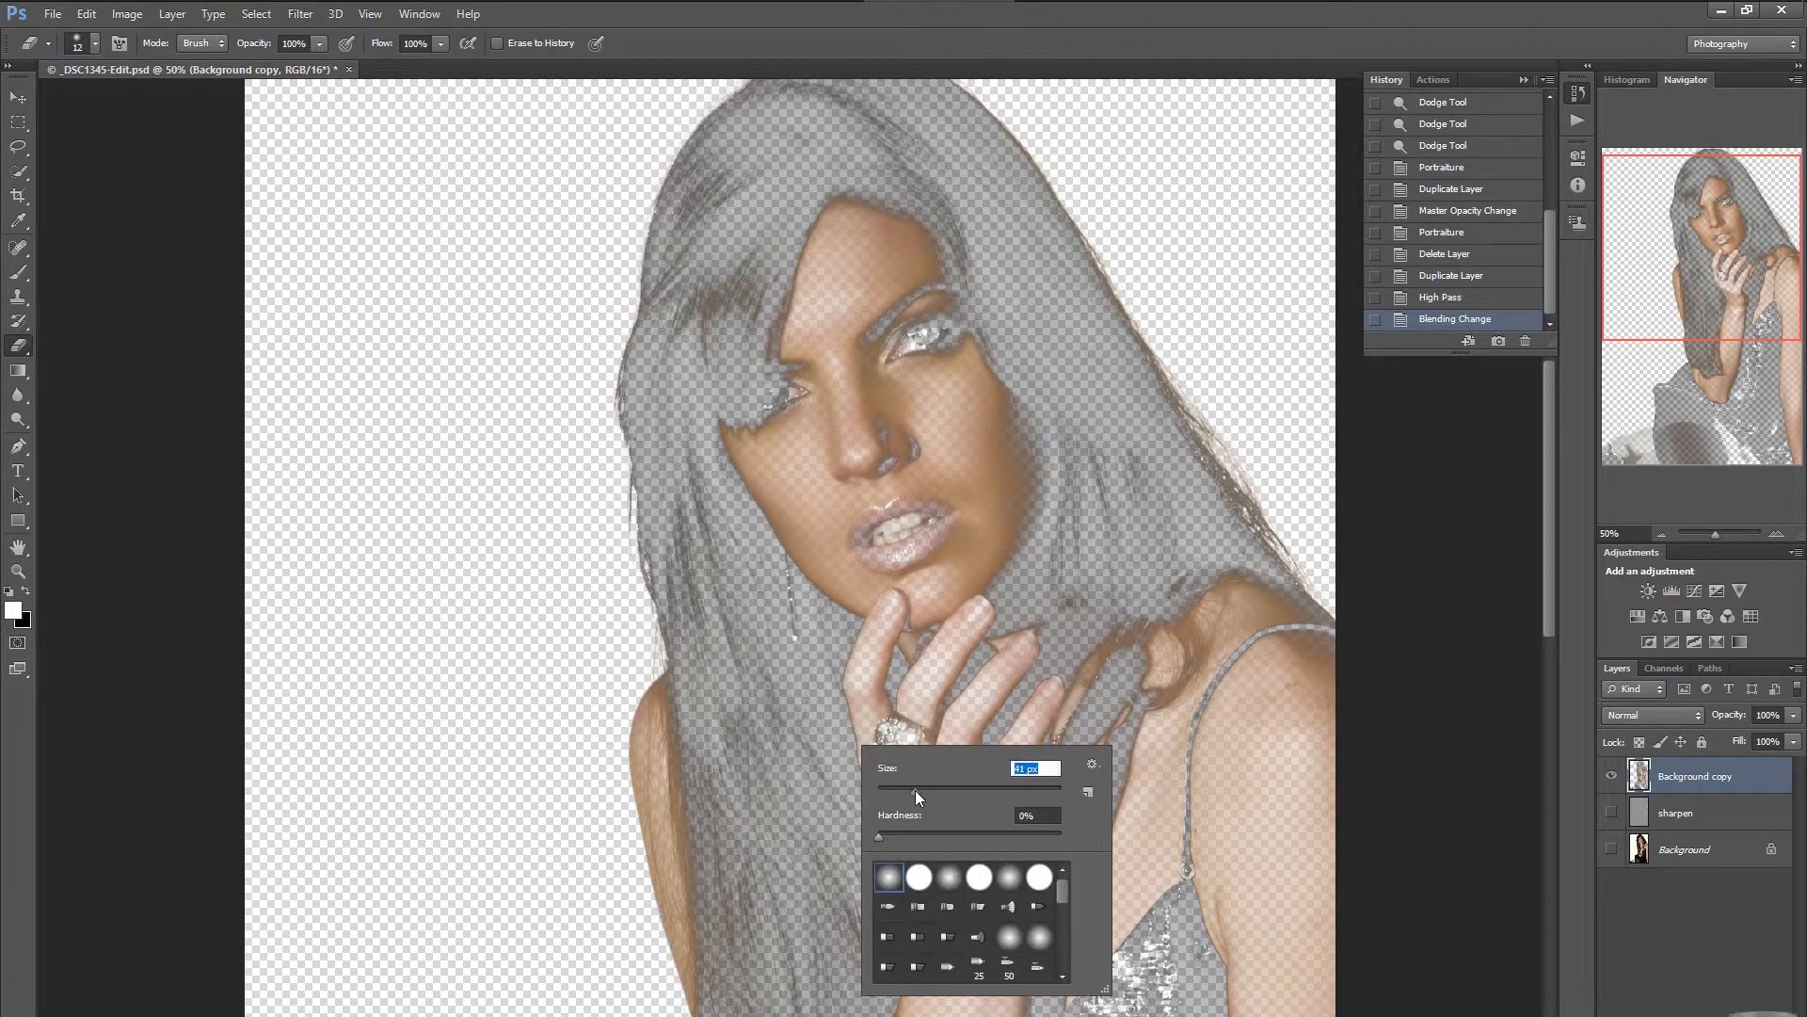
left_click(899, 732)
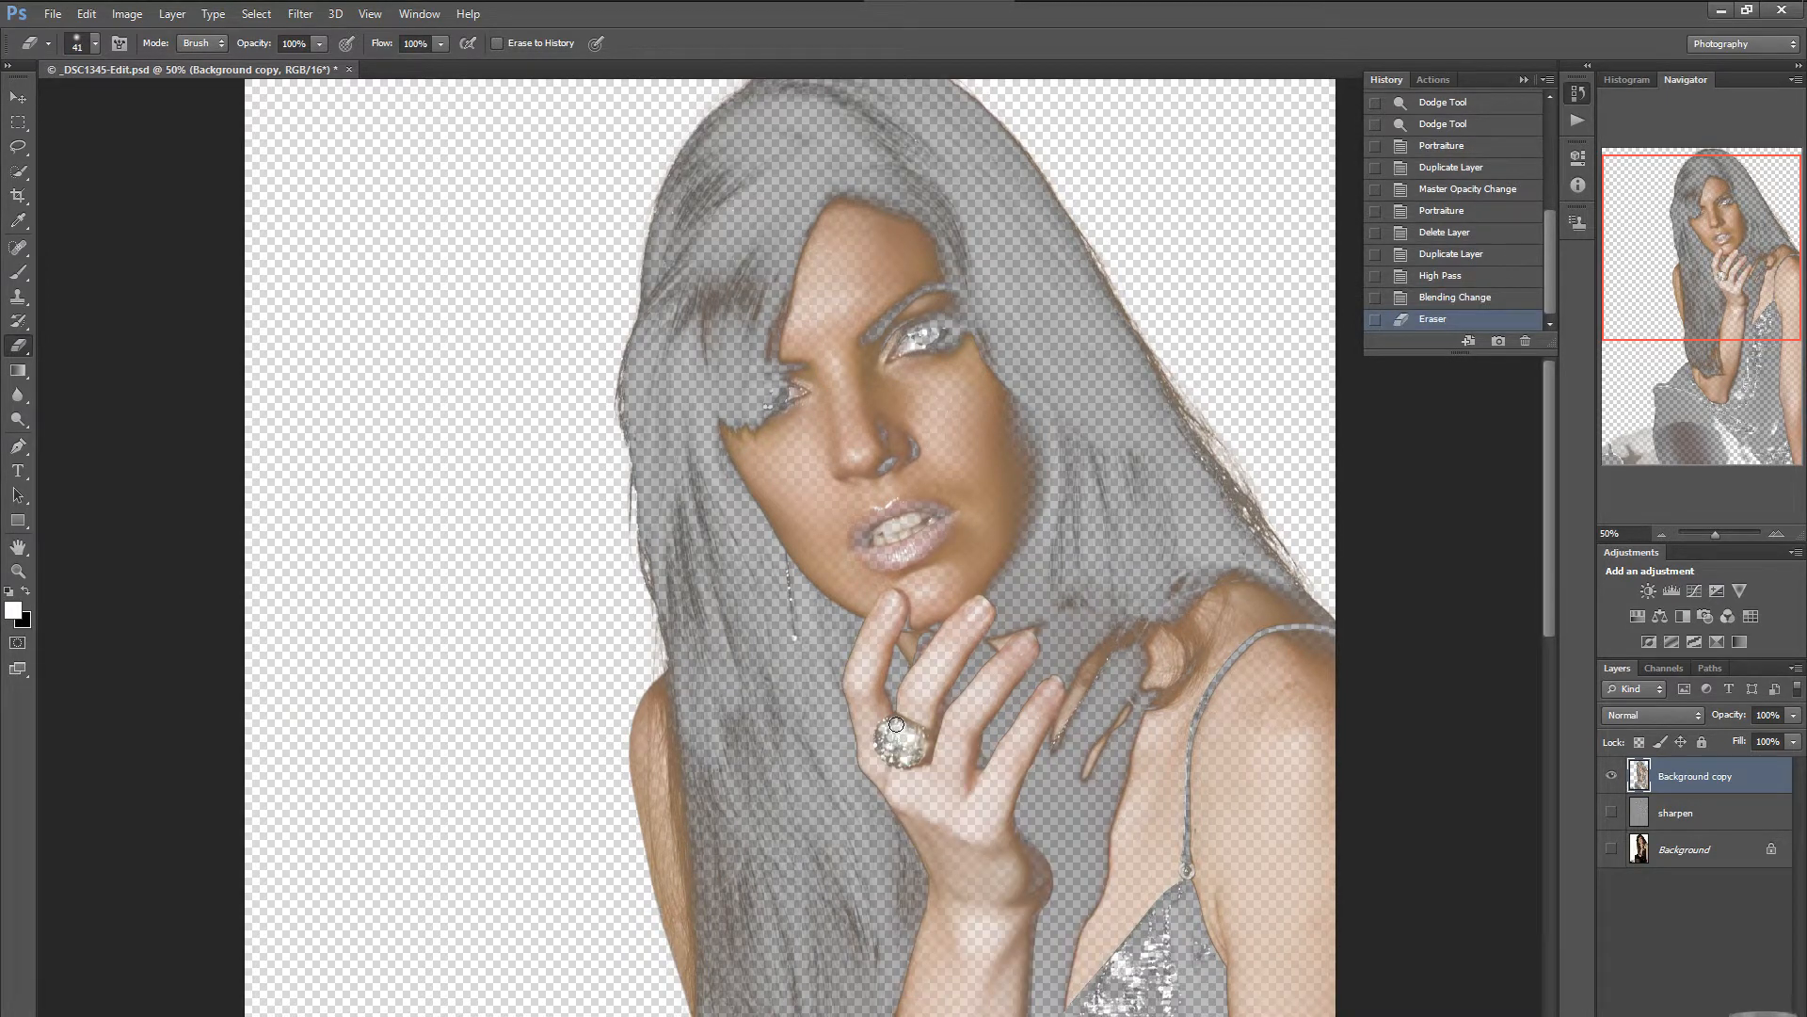
left_click_drag(897, 730, 909, 737)
left_click(909, 737)
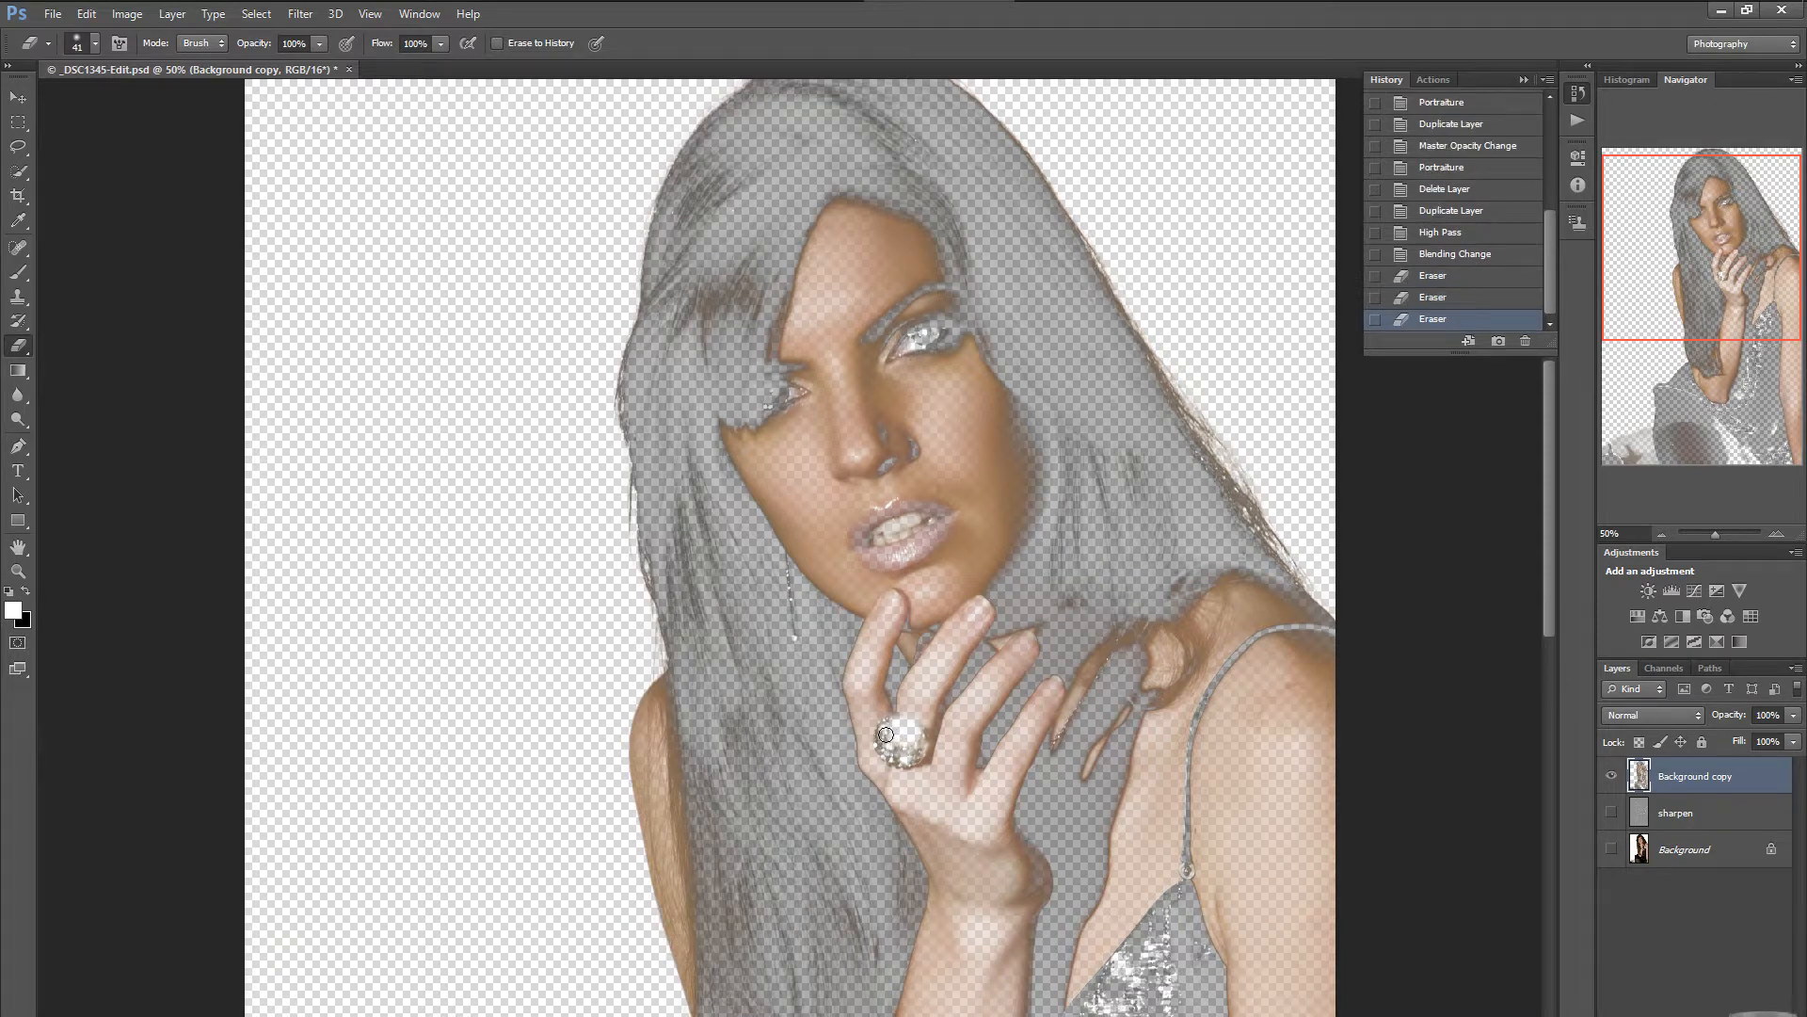
left_click(884, 739)
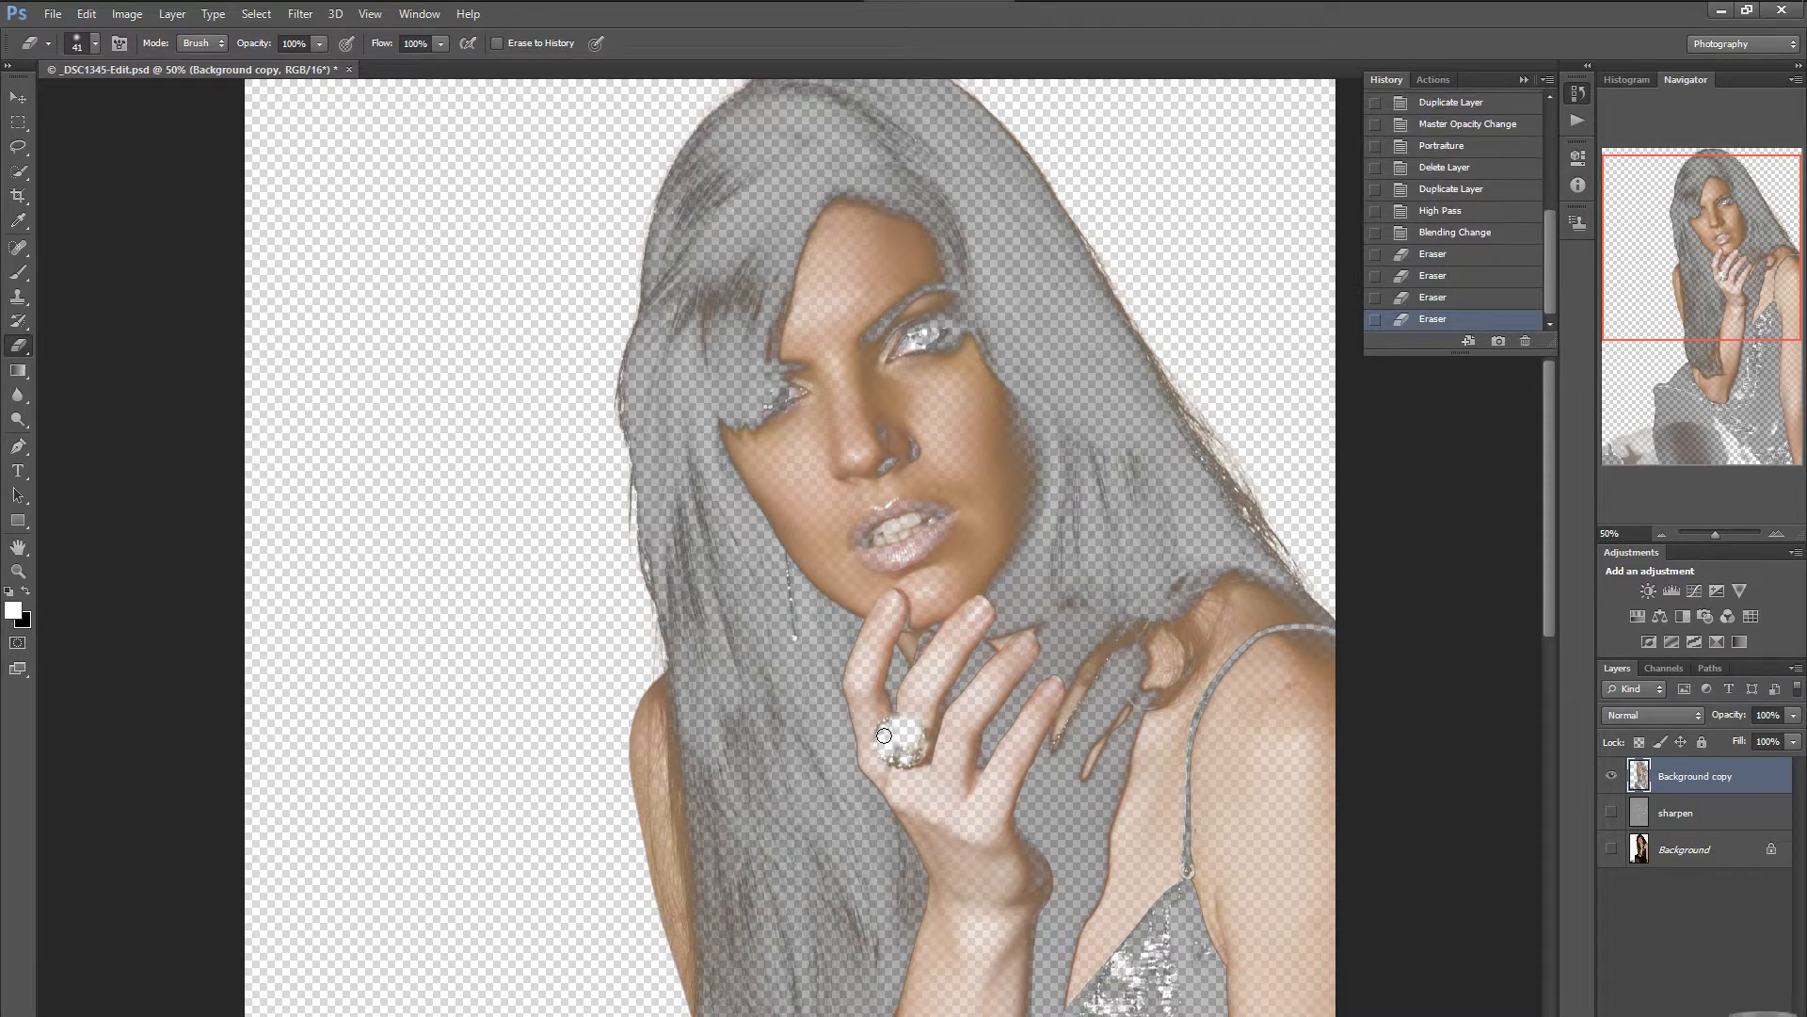
left_click_drag(880, 733, 910, 754)
left_click_drag(912, 749, 908, 753)
left_click(893, 726)
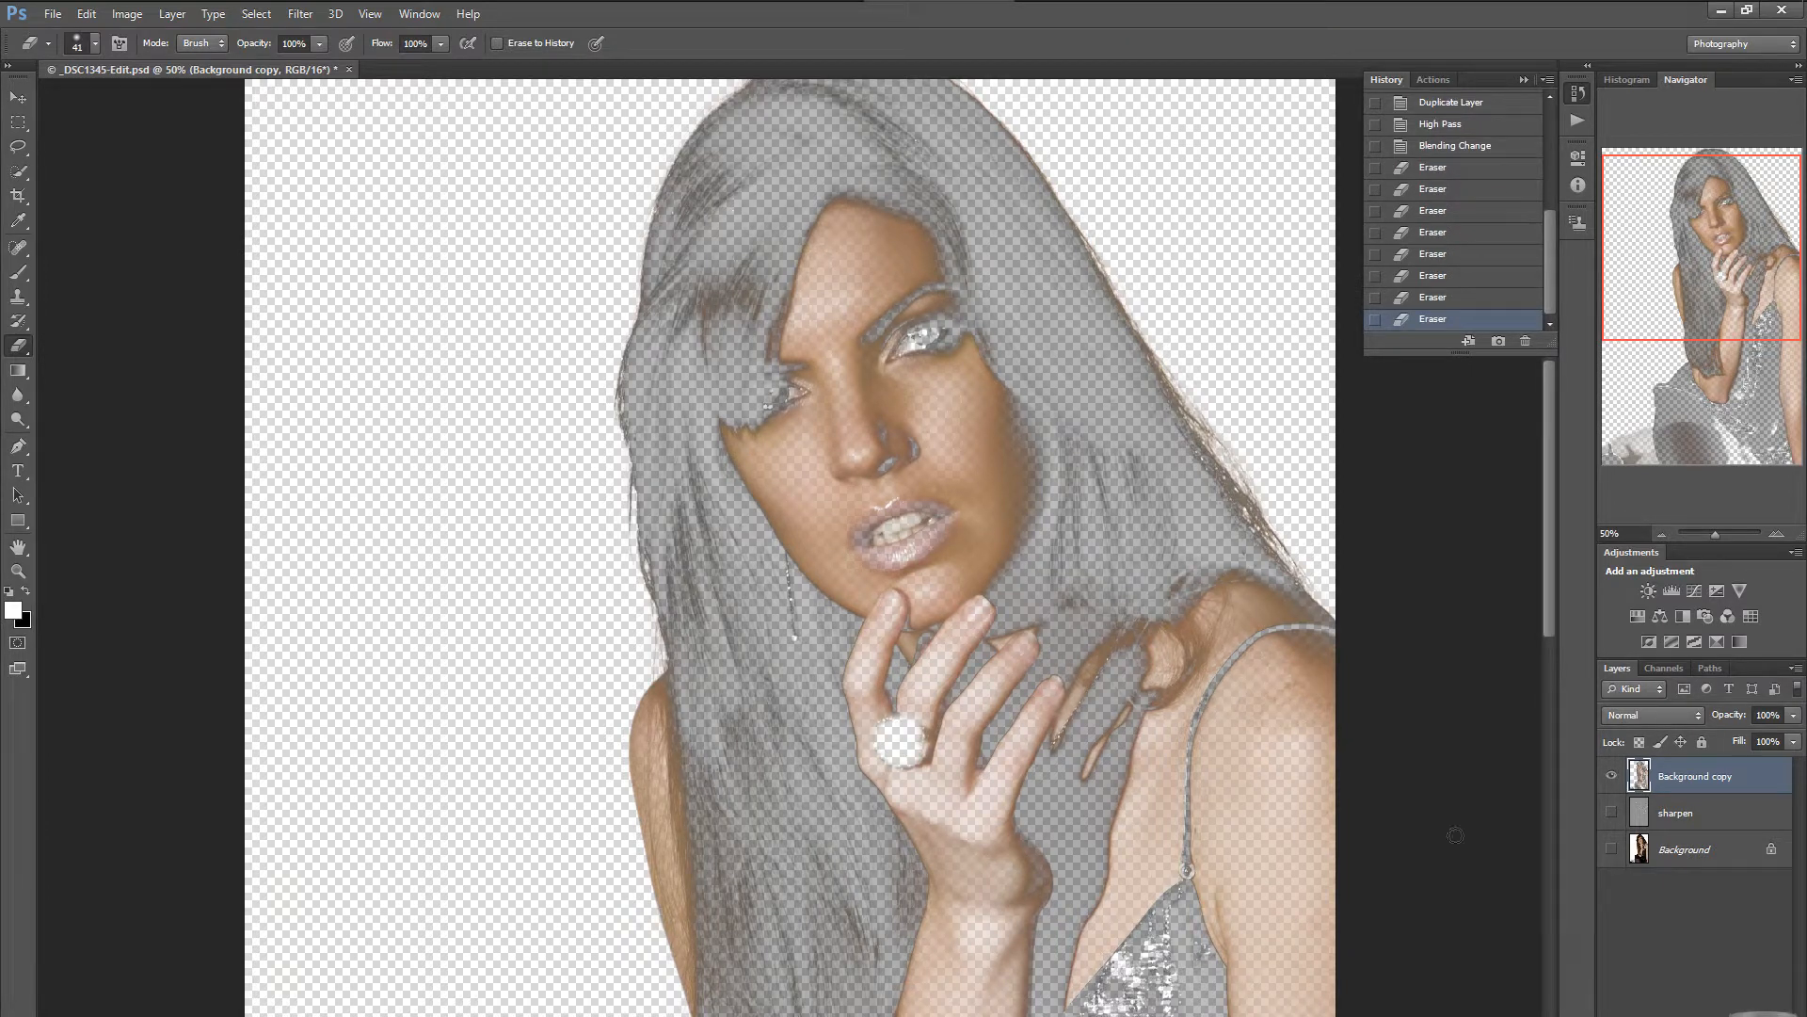
Show the sharpen and Background layers again and compare the ring with and without the sharpening.
left_click(1612, 813)
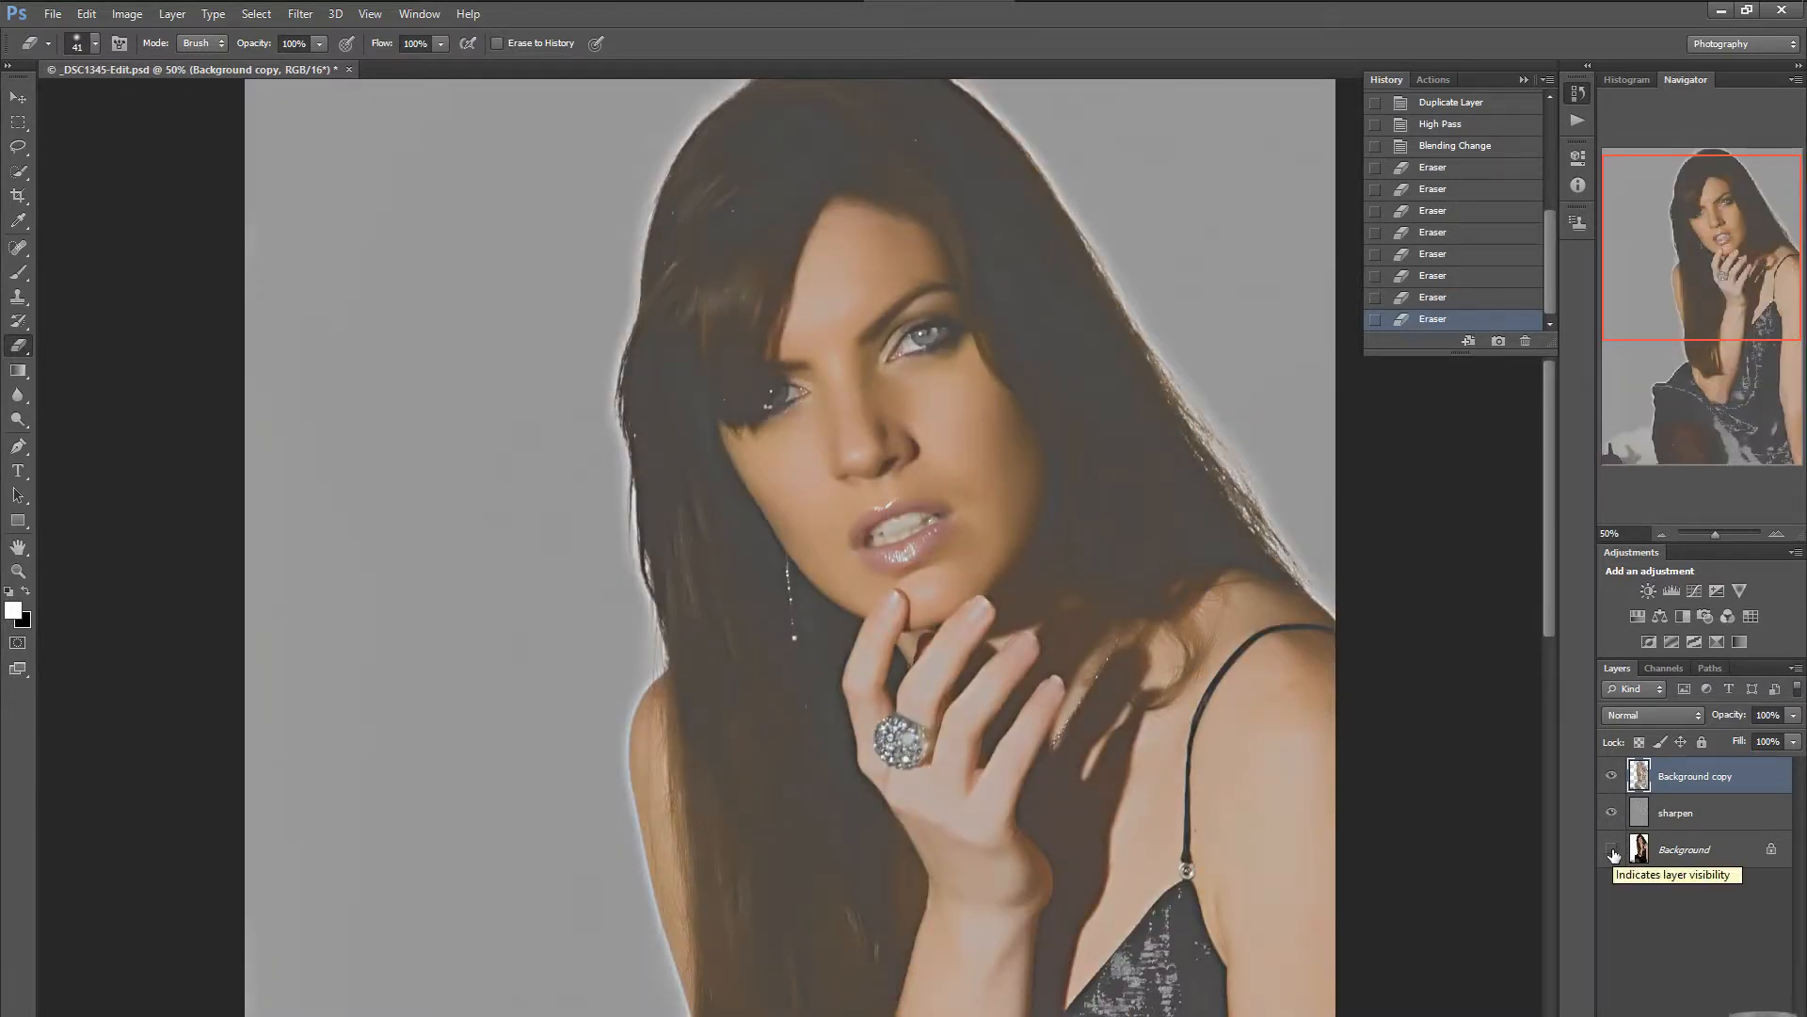
left_click(1612, 851)
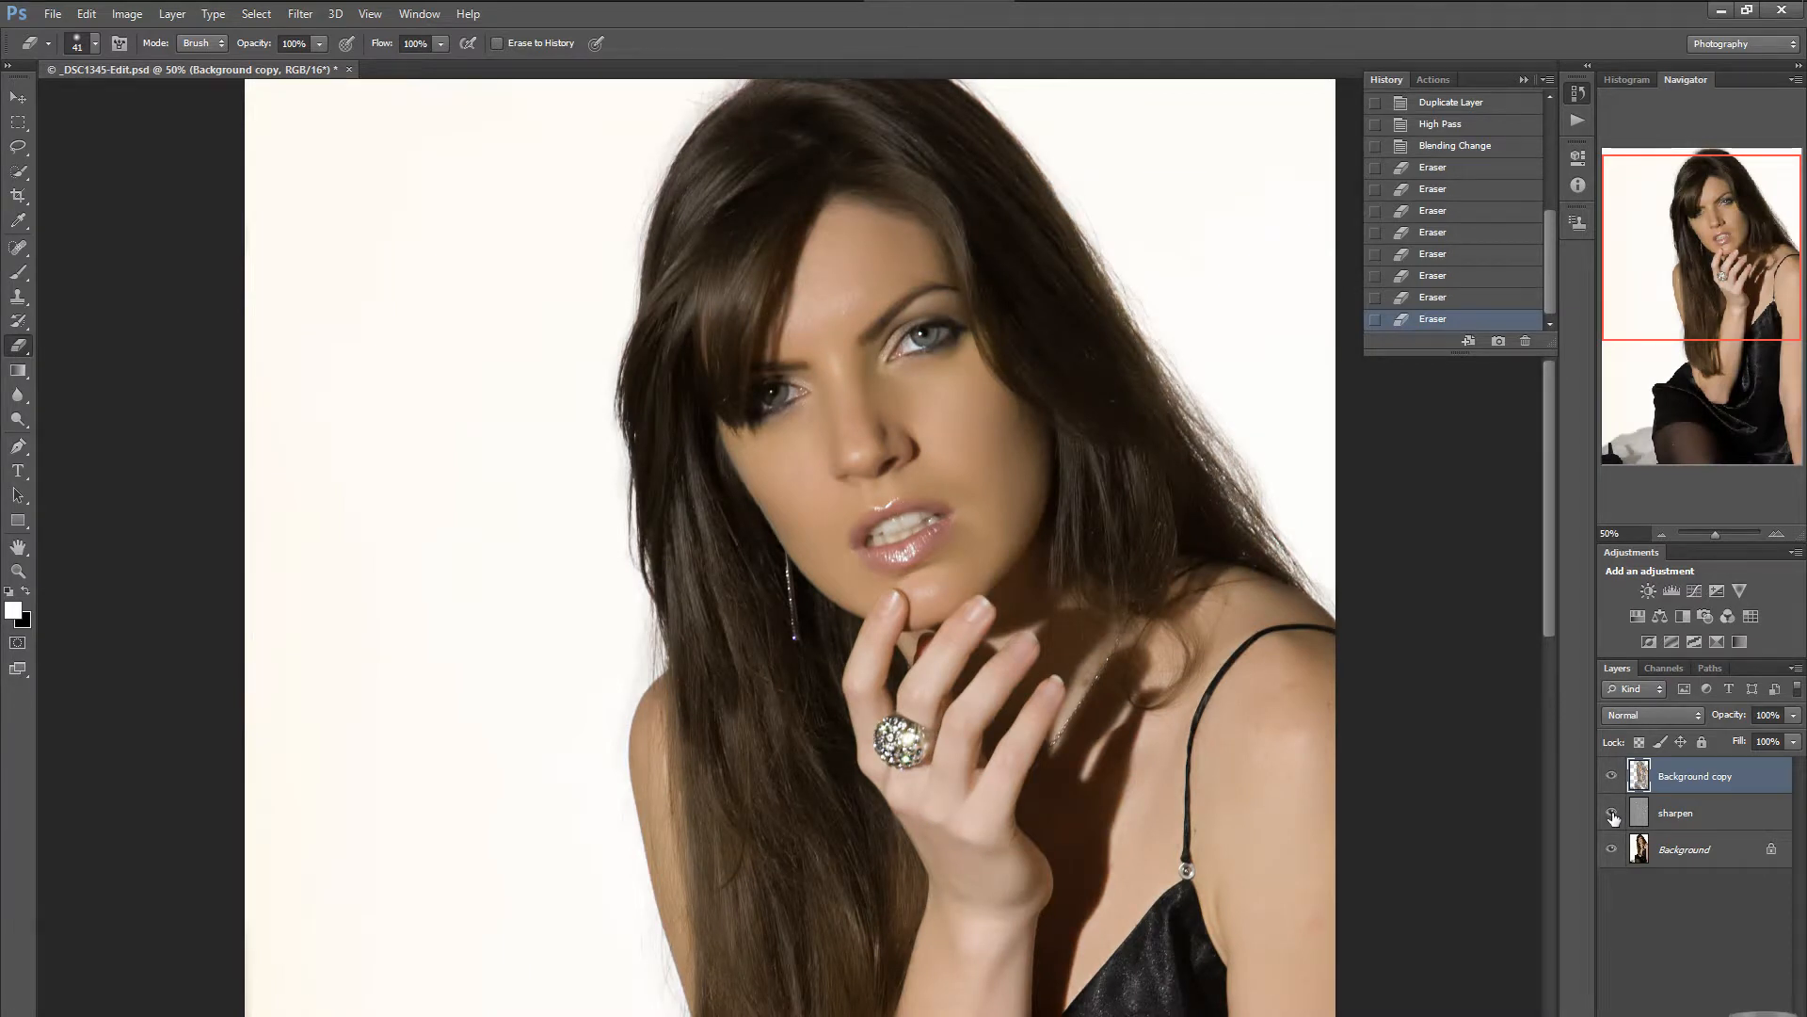
left_click(1612, 814)
left_click(1612, 815)
left_click(1612, 815)
Hide the Background layer and erase the Background copy over the dangling earring with a soft 19 px eraser.
left_click(1611, 849)
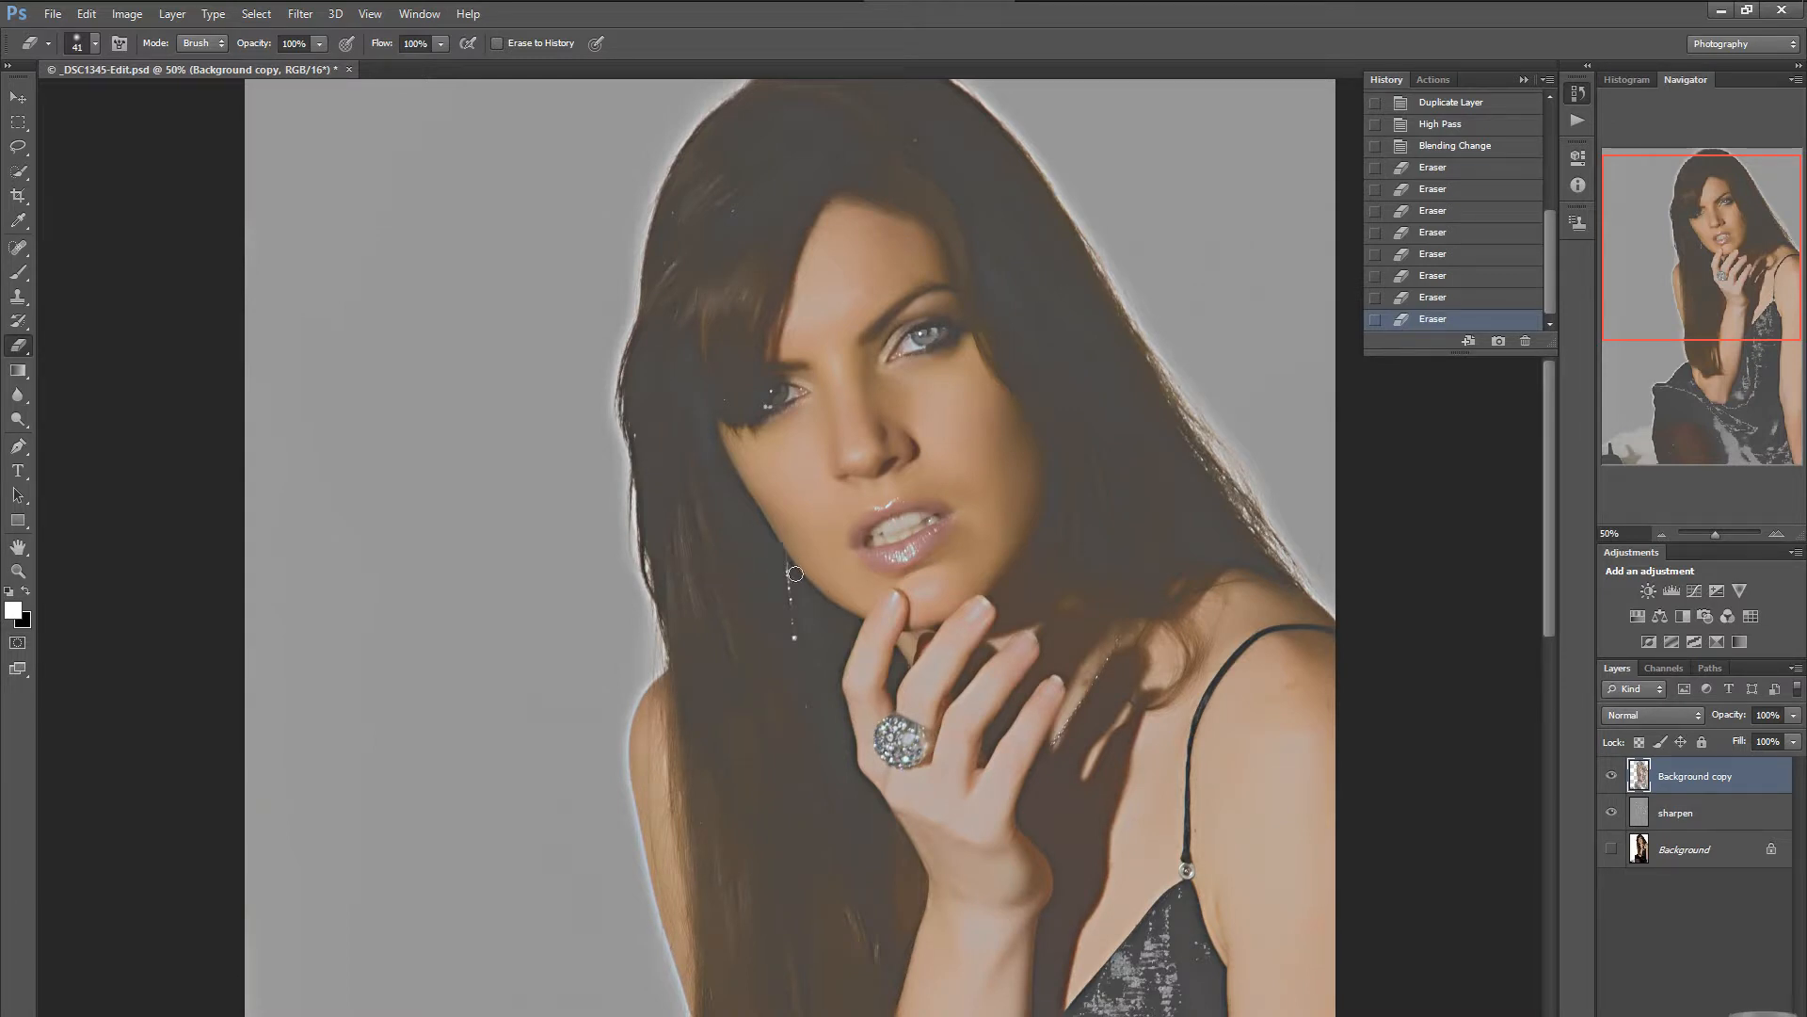
left_click(1778, 534)
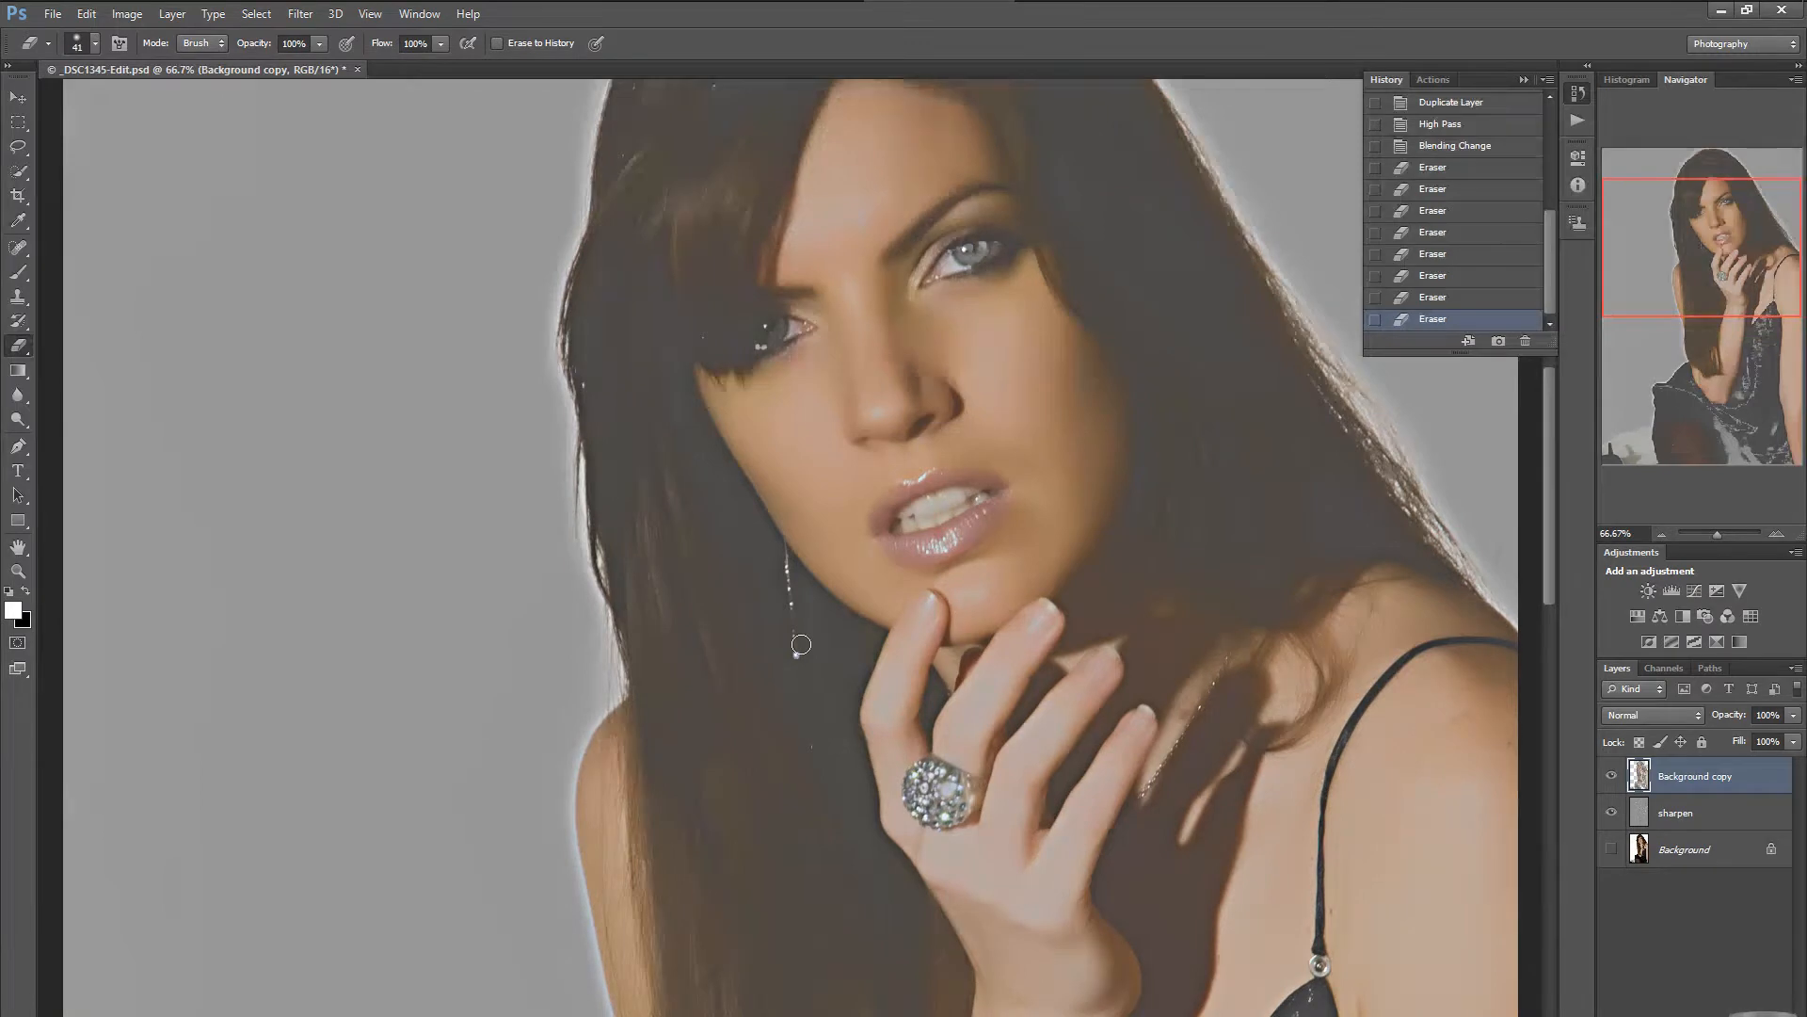
right_click(801, 645)
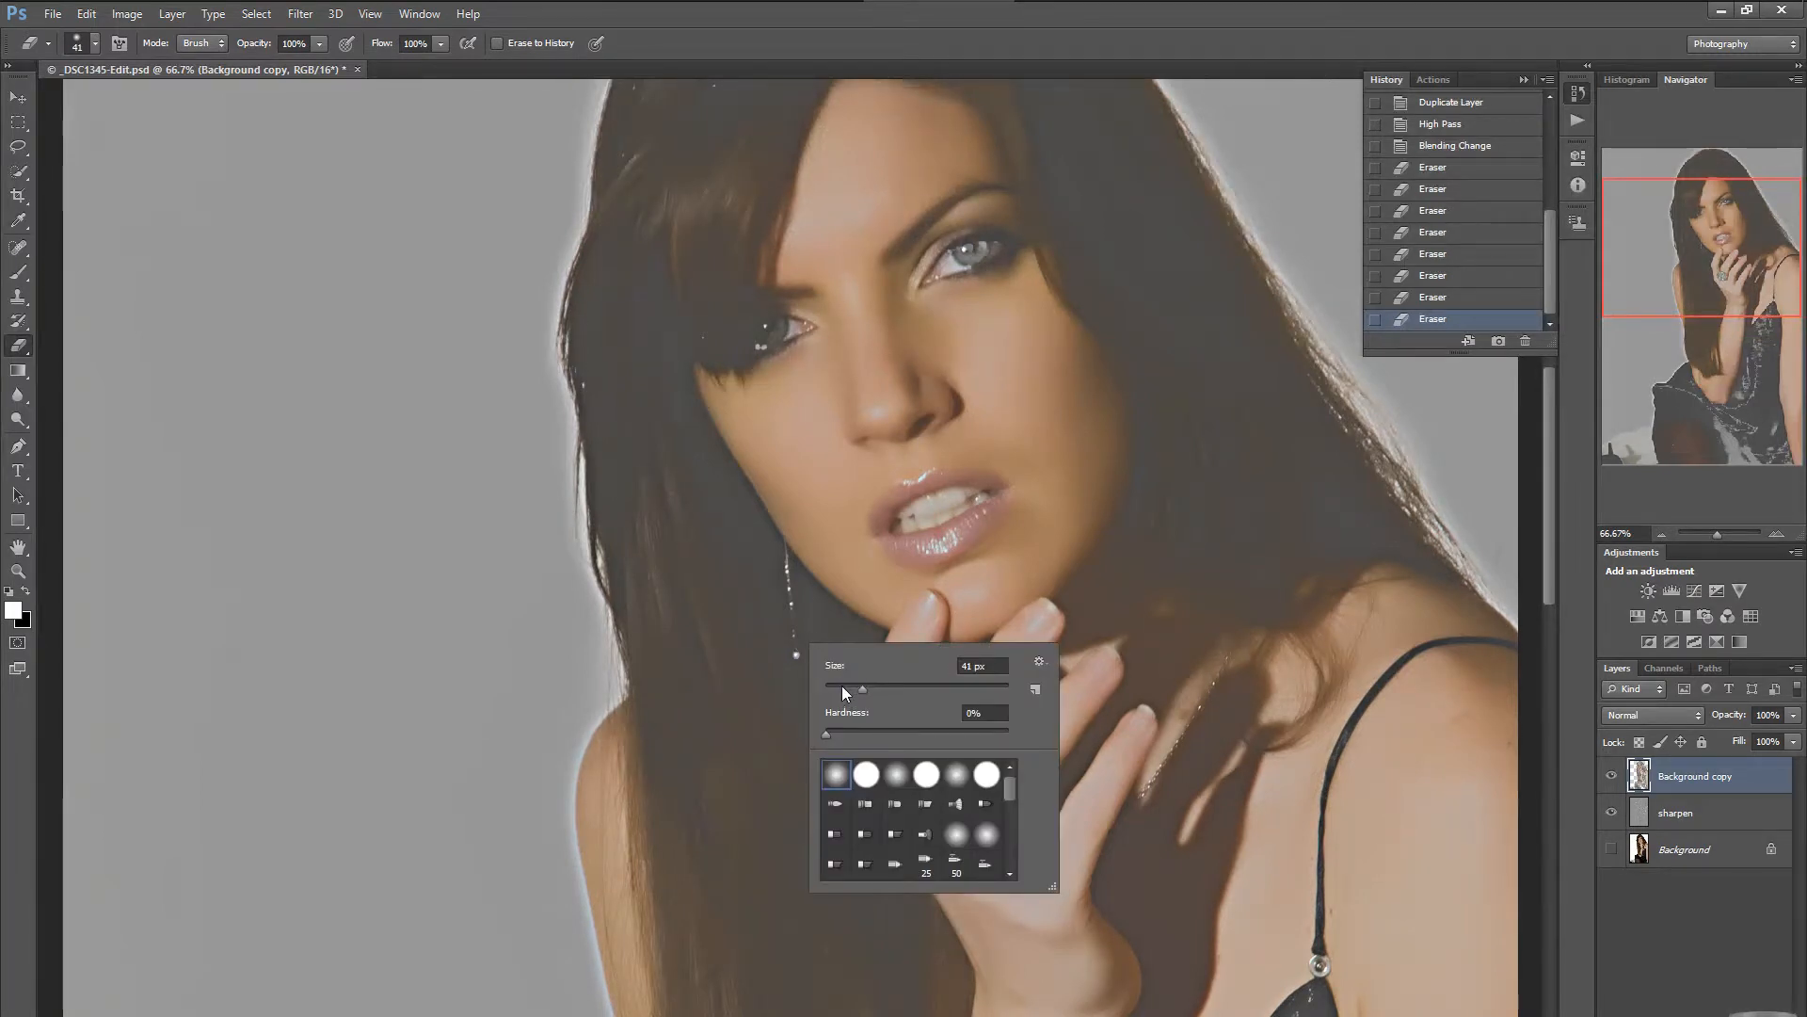
left_click(843, 688)
key("Return")
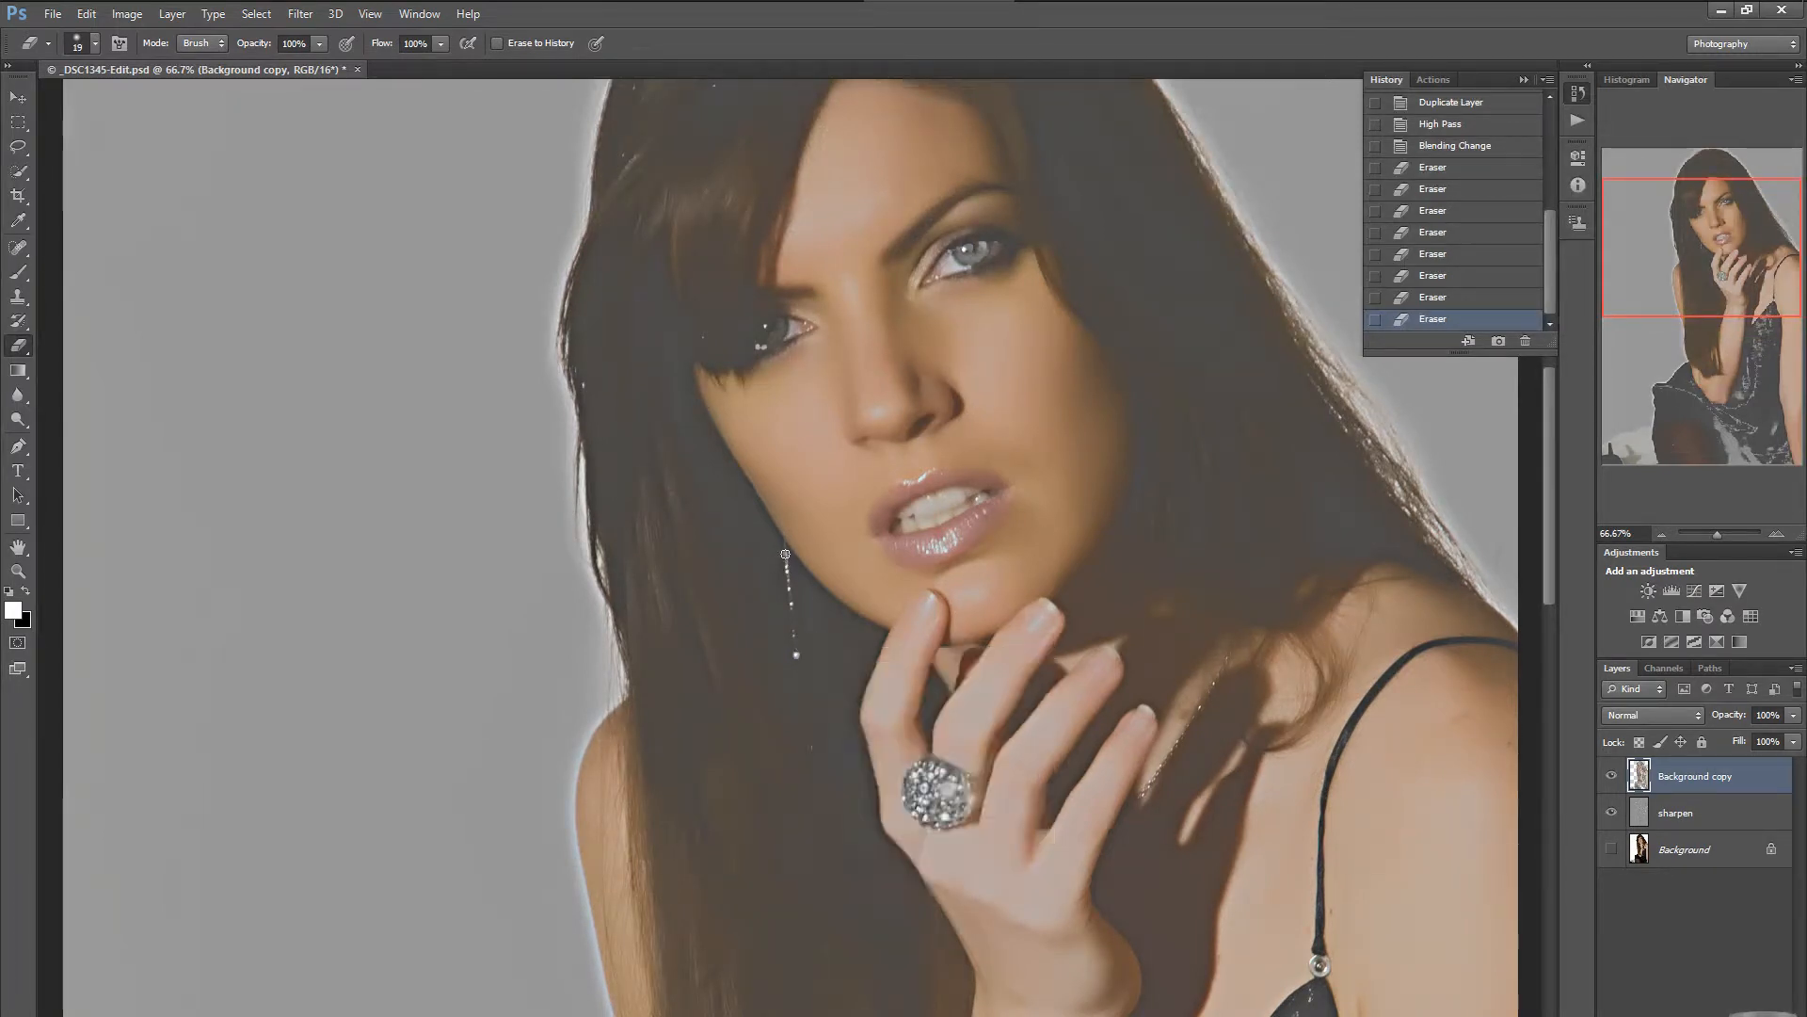
left_click(785, 554)
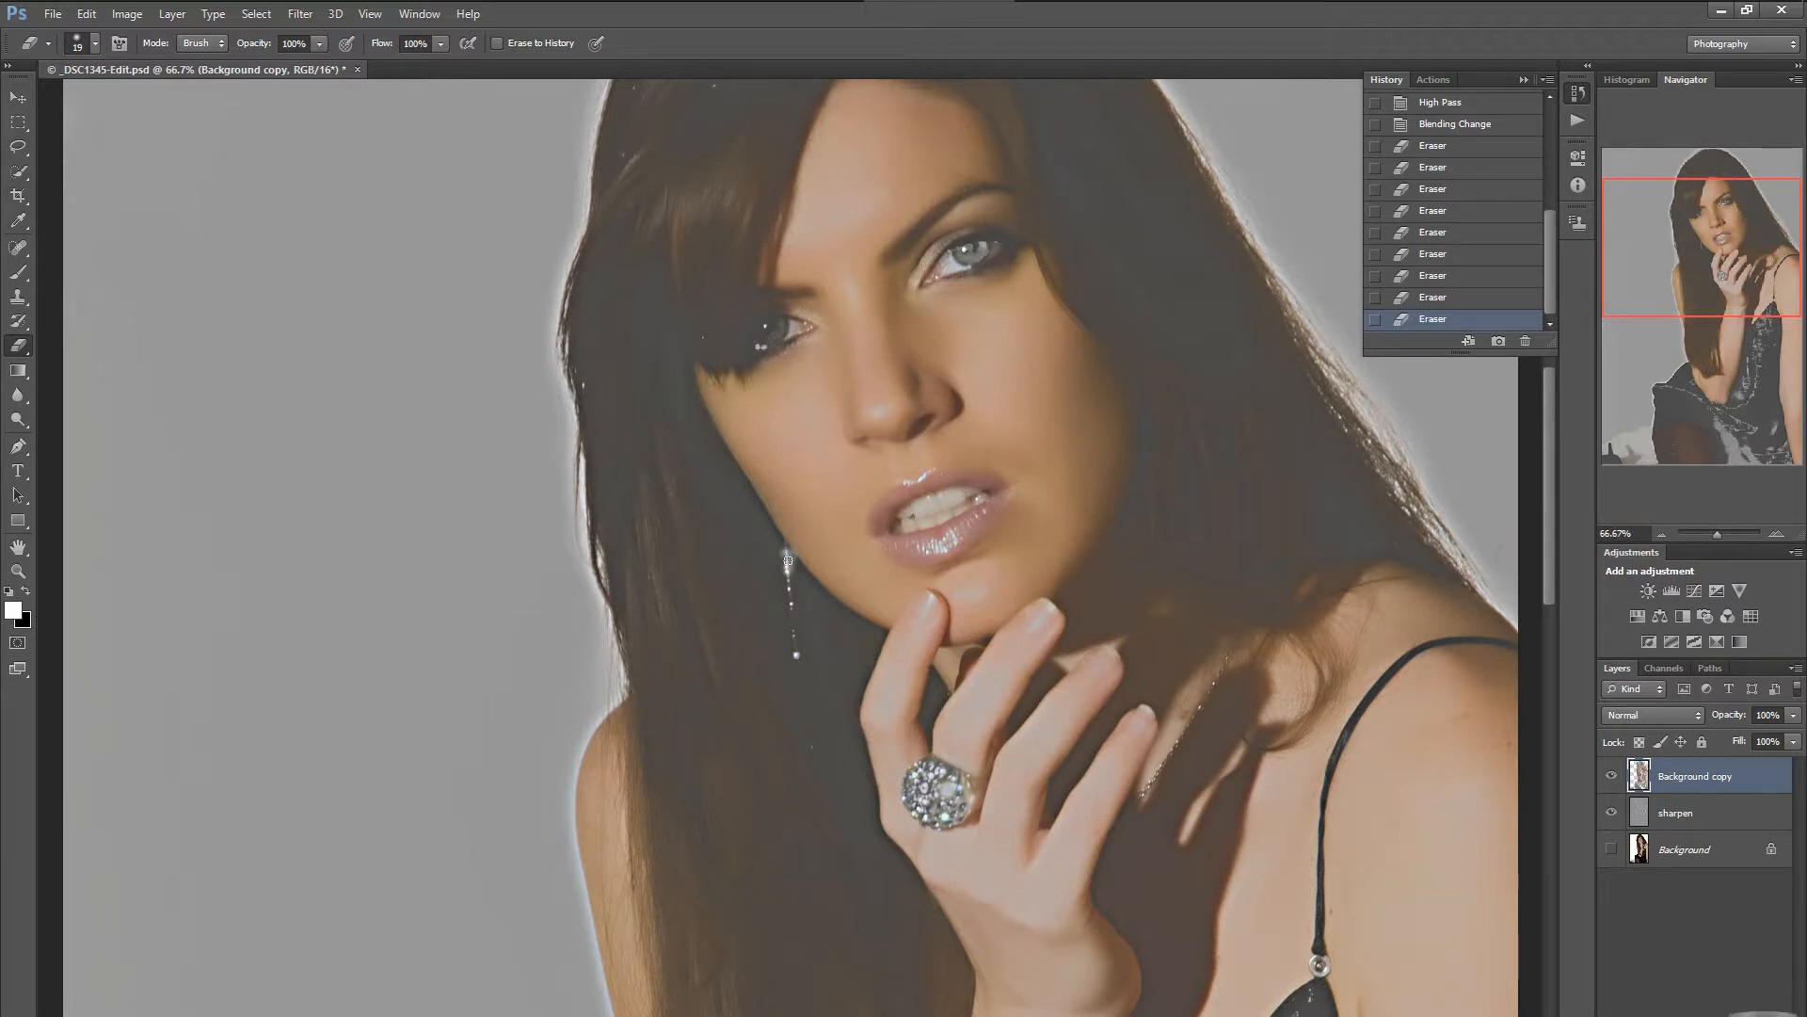
left_click(789, 561)
key("ctrl+z")
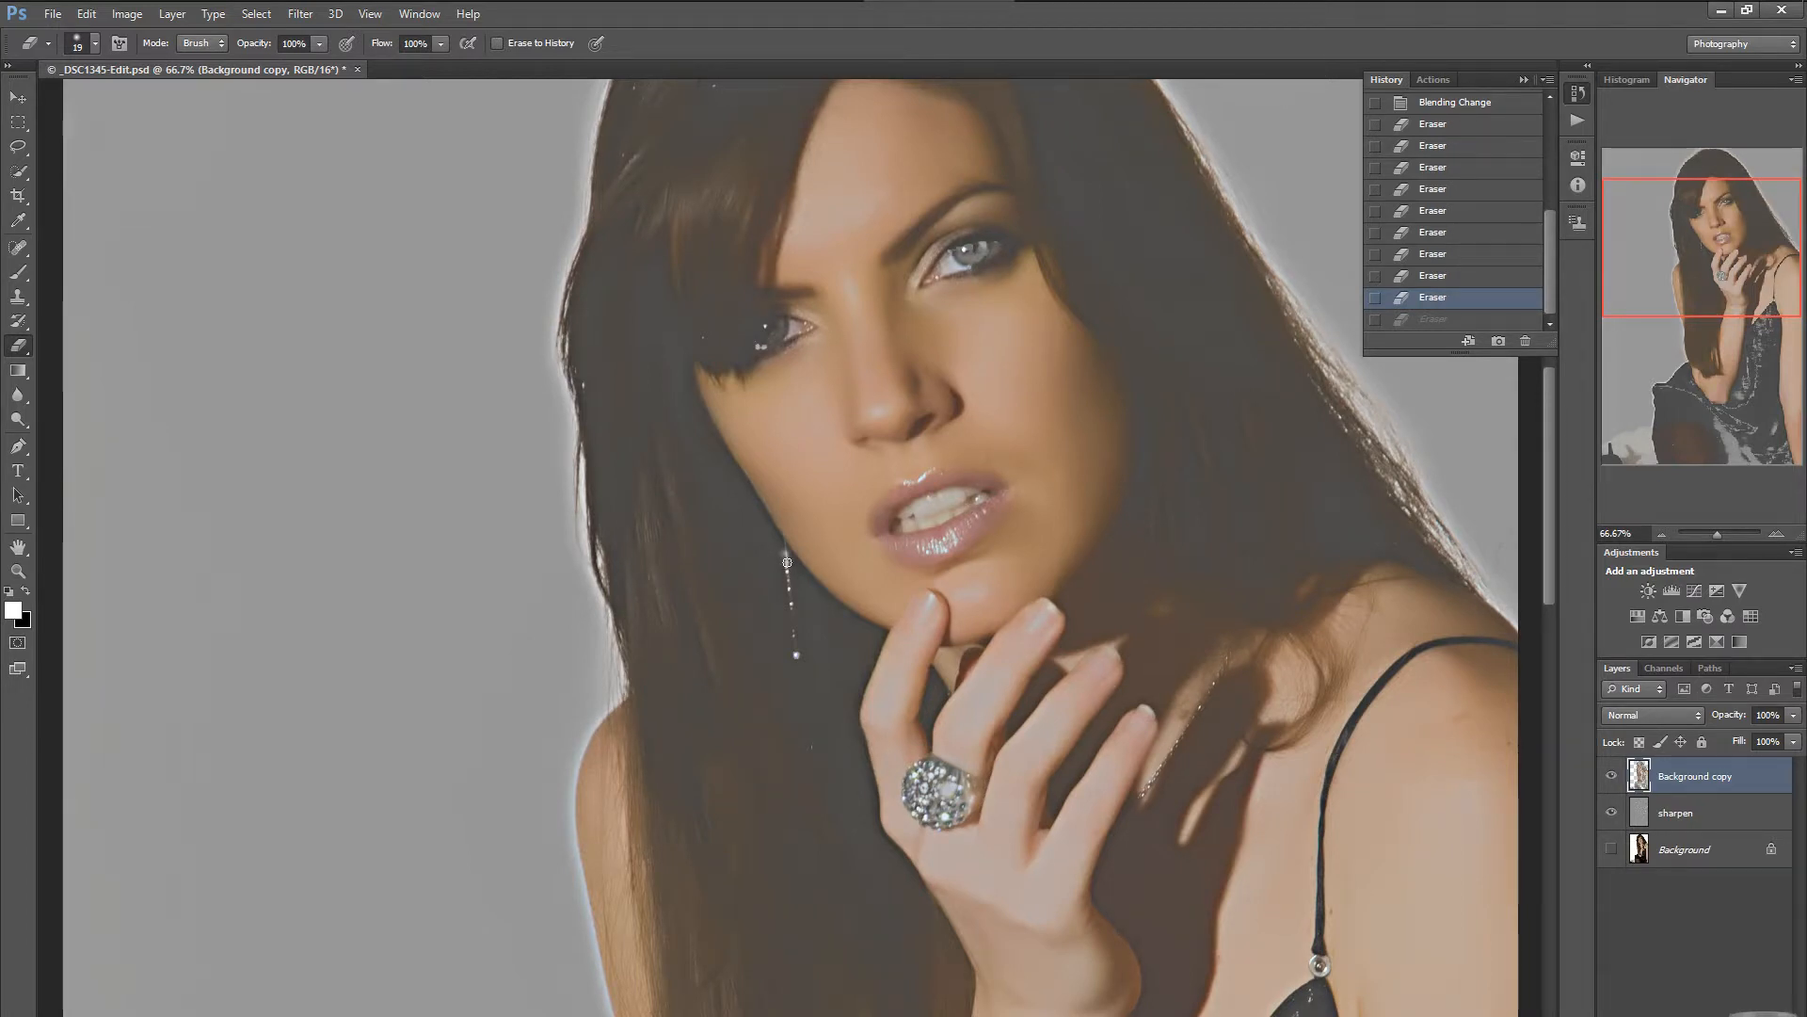
left_click_drag(790, 584, 794, 662)
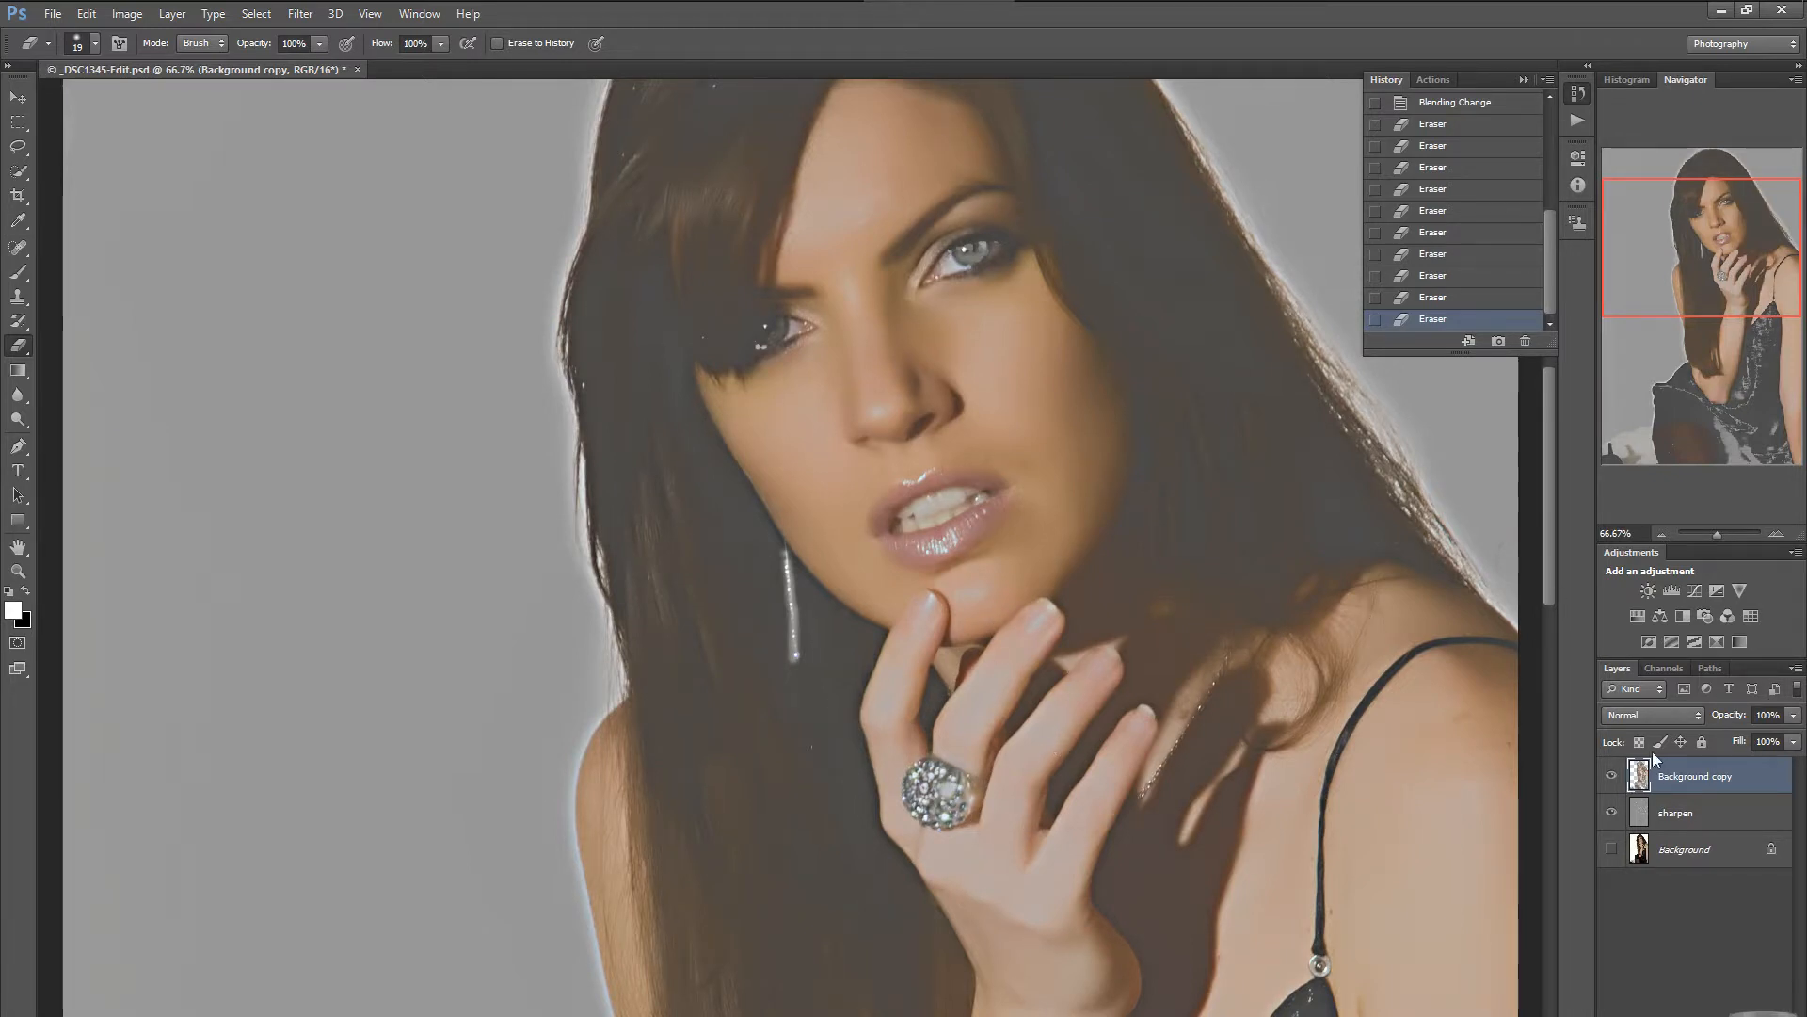
Erase the Background copy layer over both eyes and the lips with the soft 19 px eraser, keeping the Background layer hidden.
scroll(1545, 583, "up", 5)
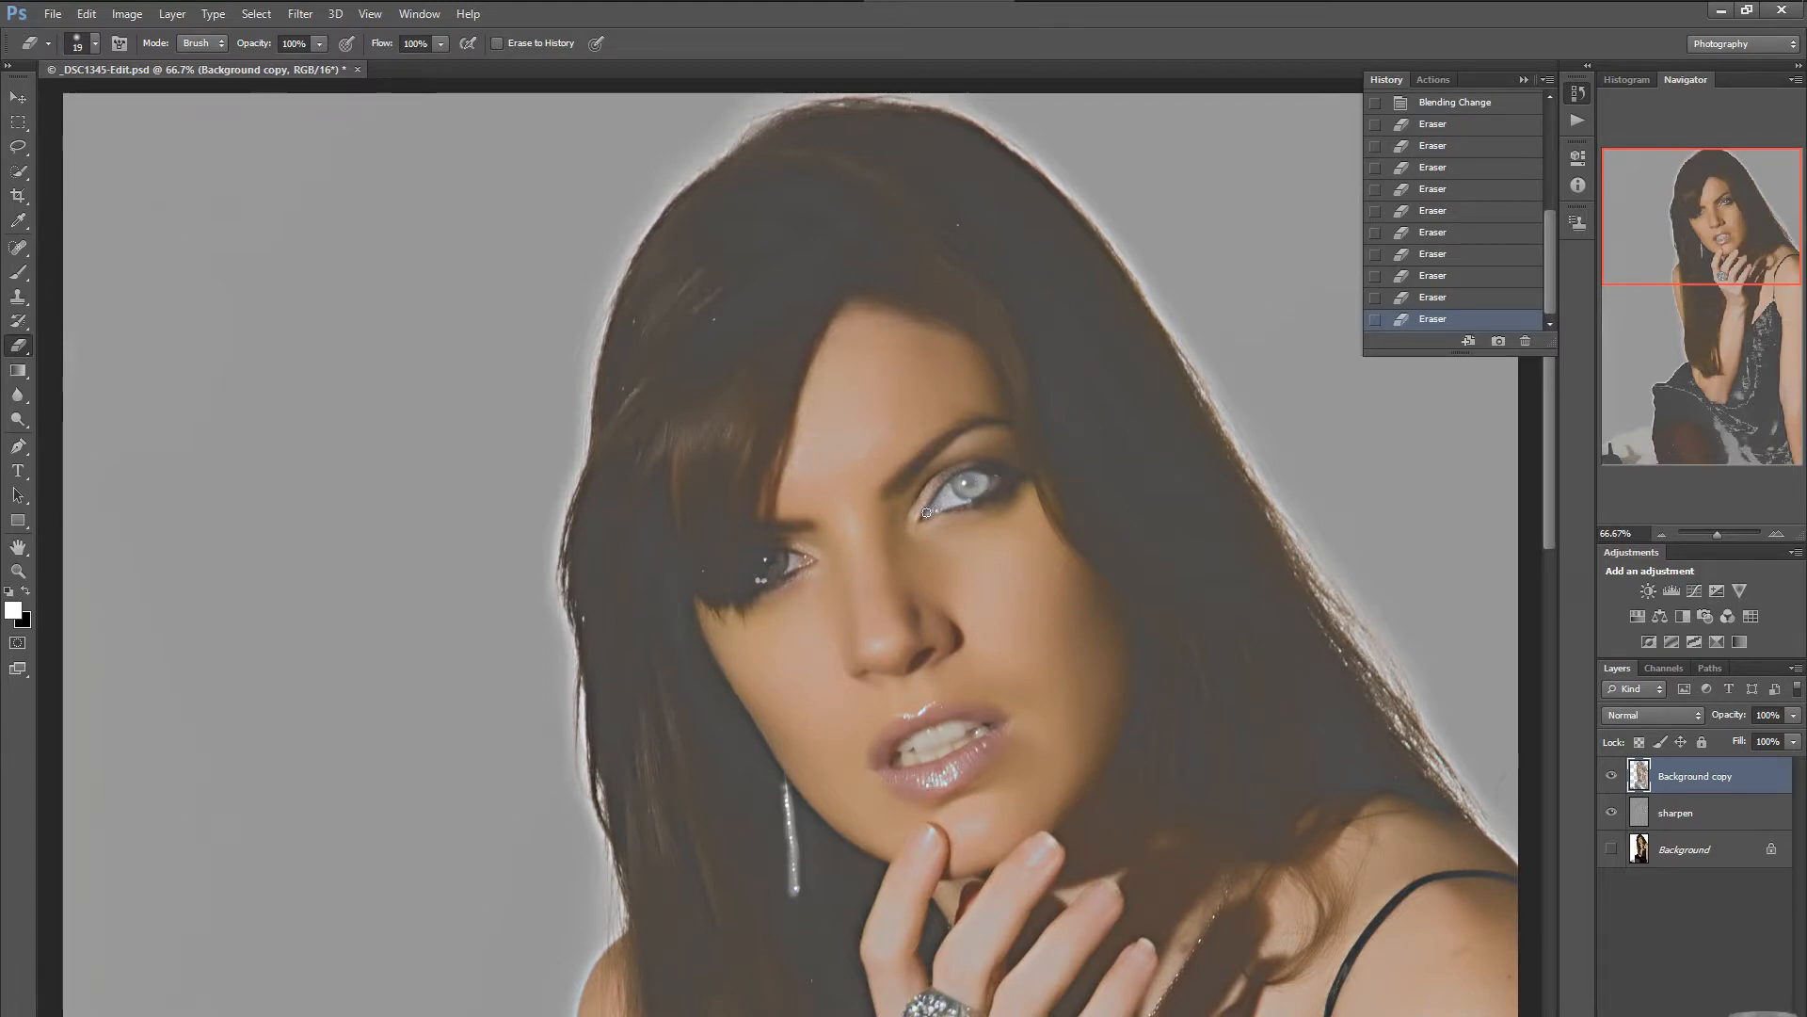
left_click(984, 486)
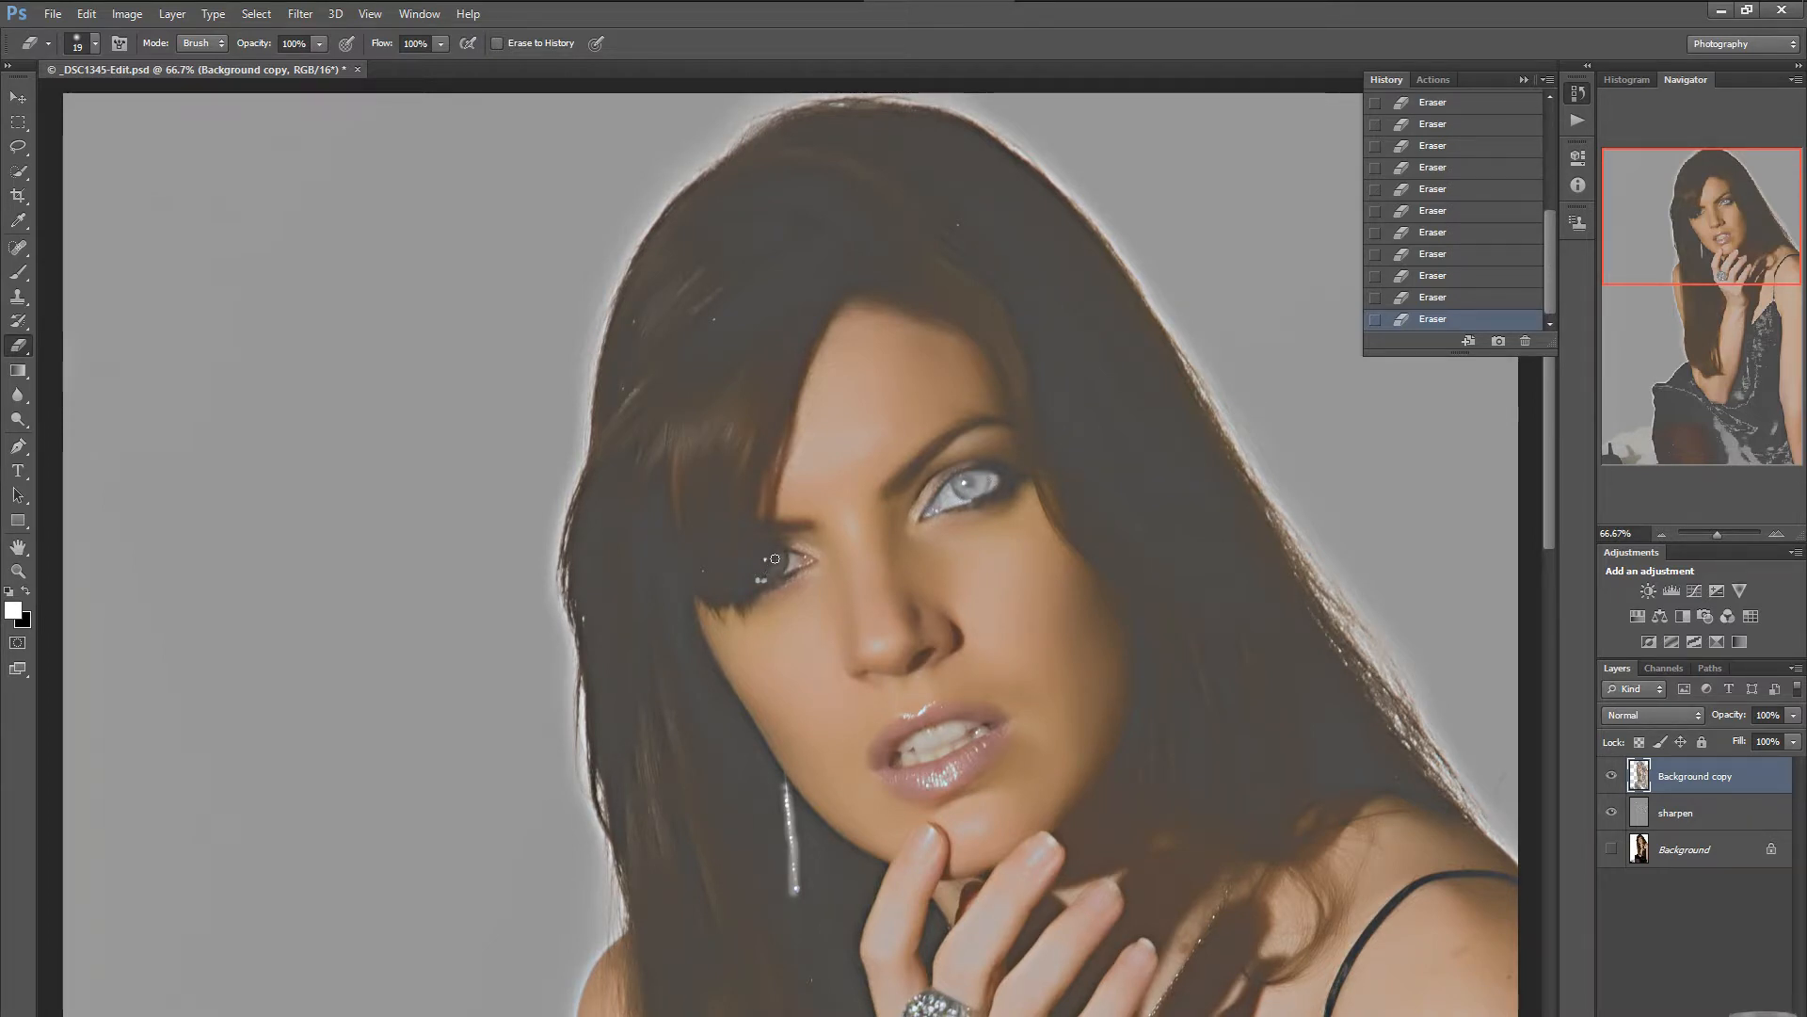
left_click(1613, 851)
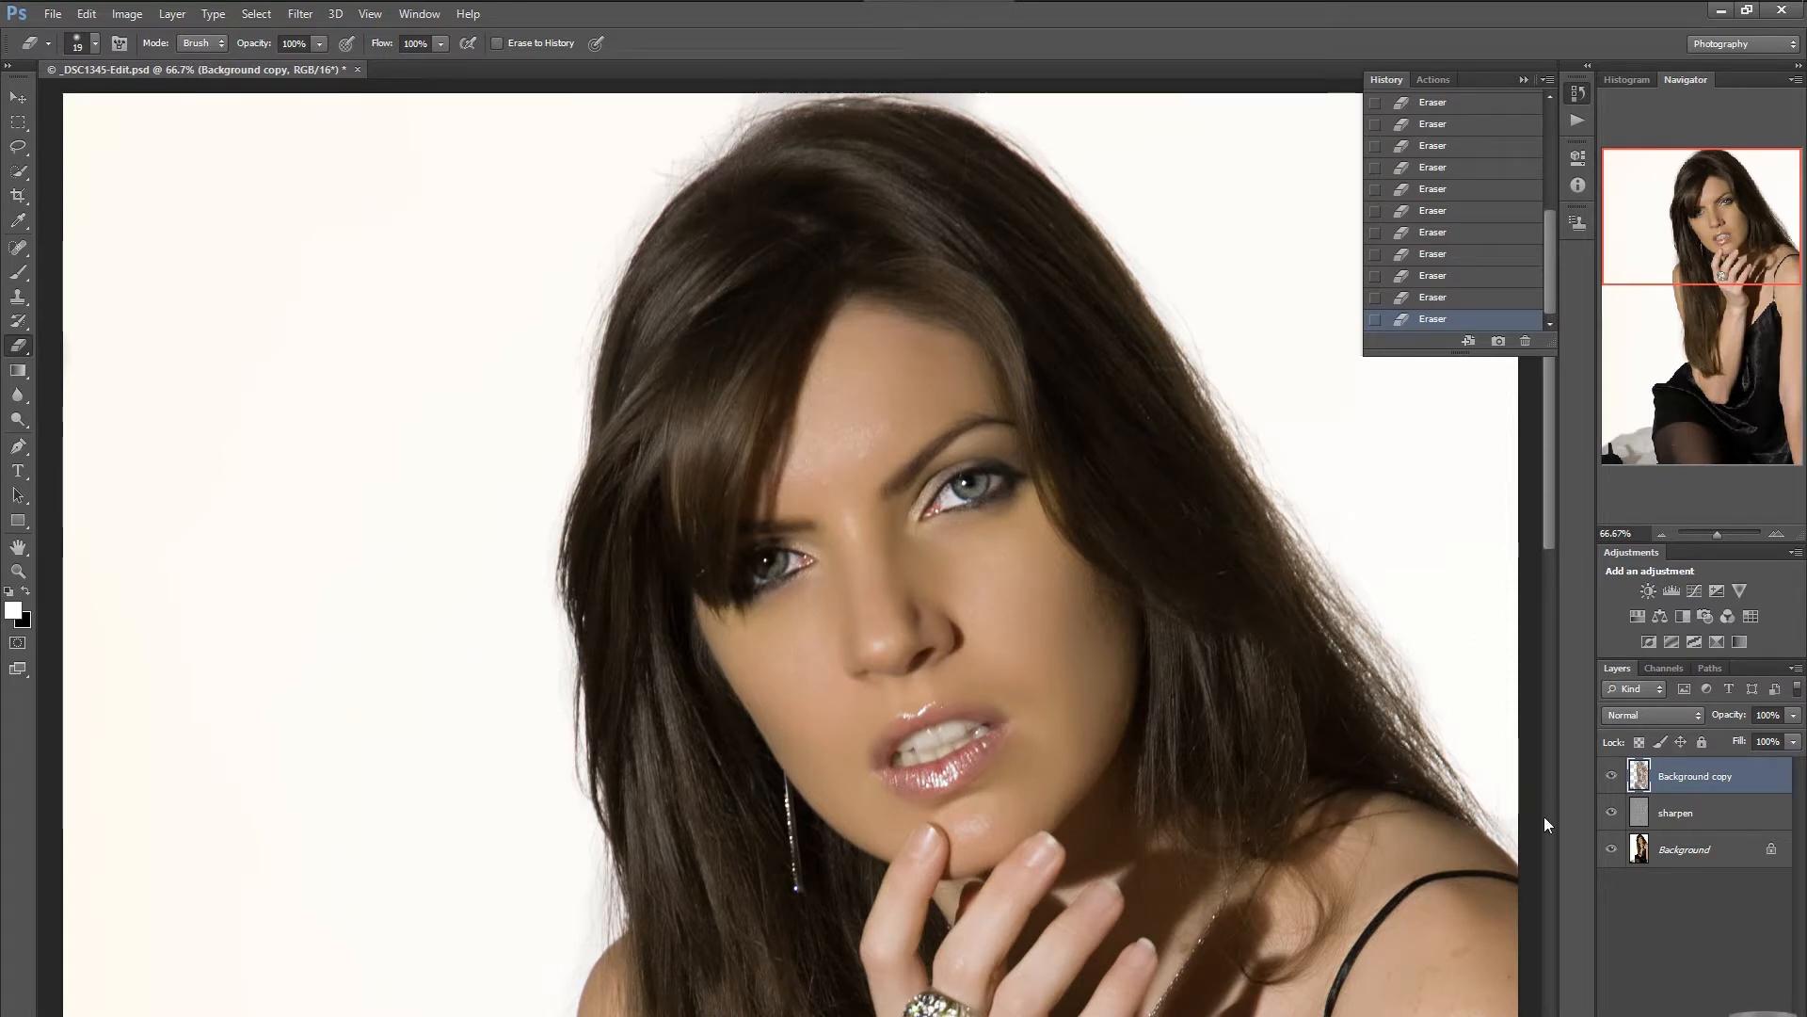
left_click(1612, 851)
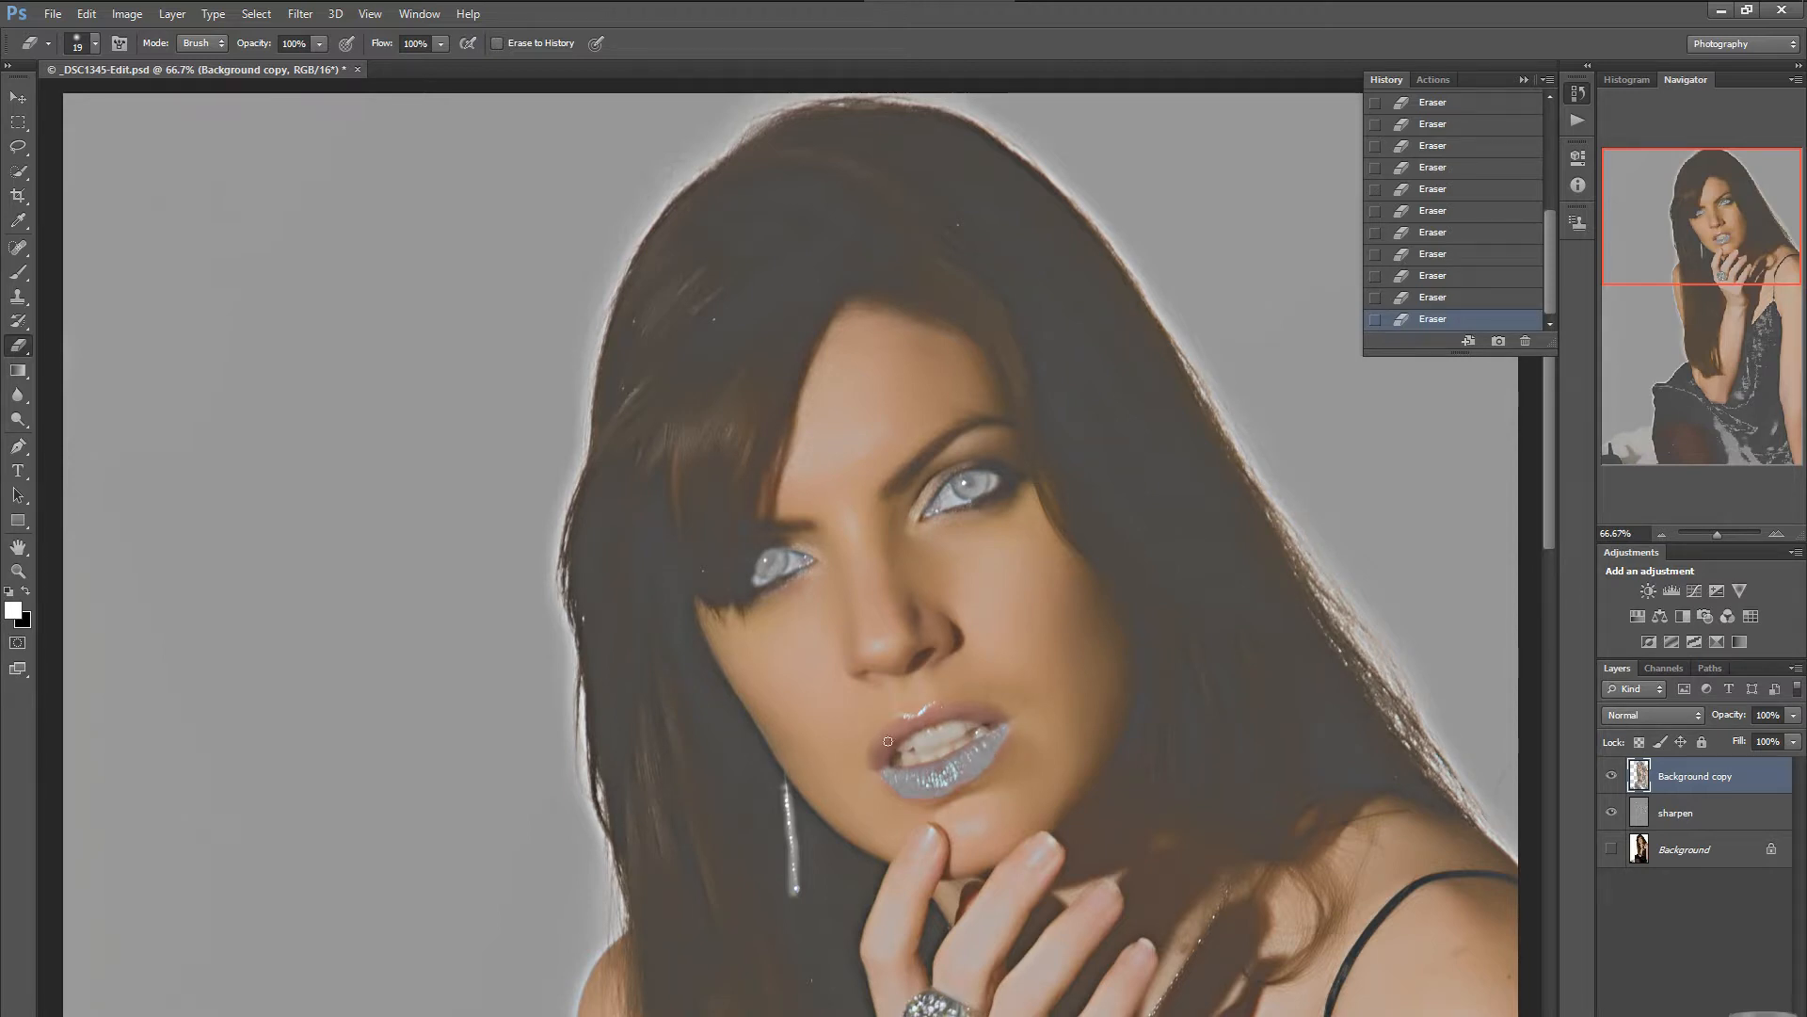
left_click_drag(874, 757, 892, 730)
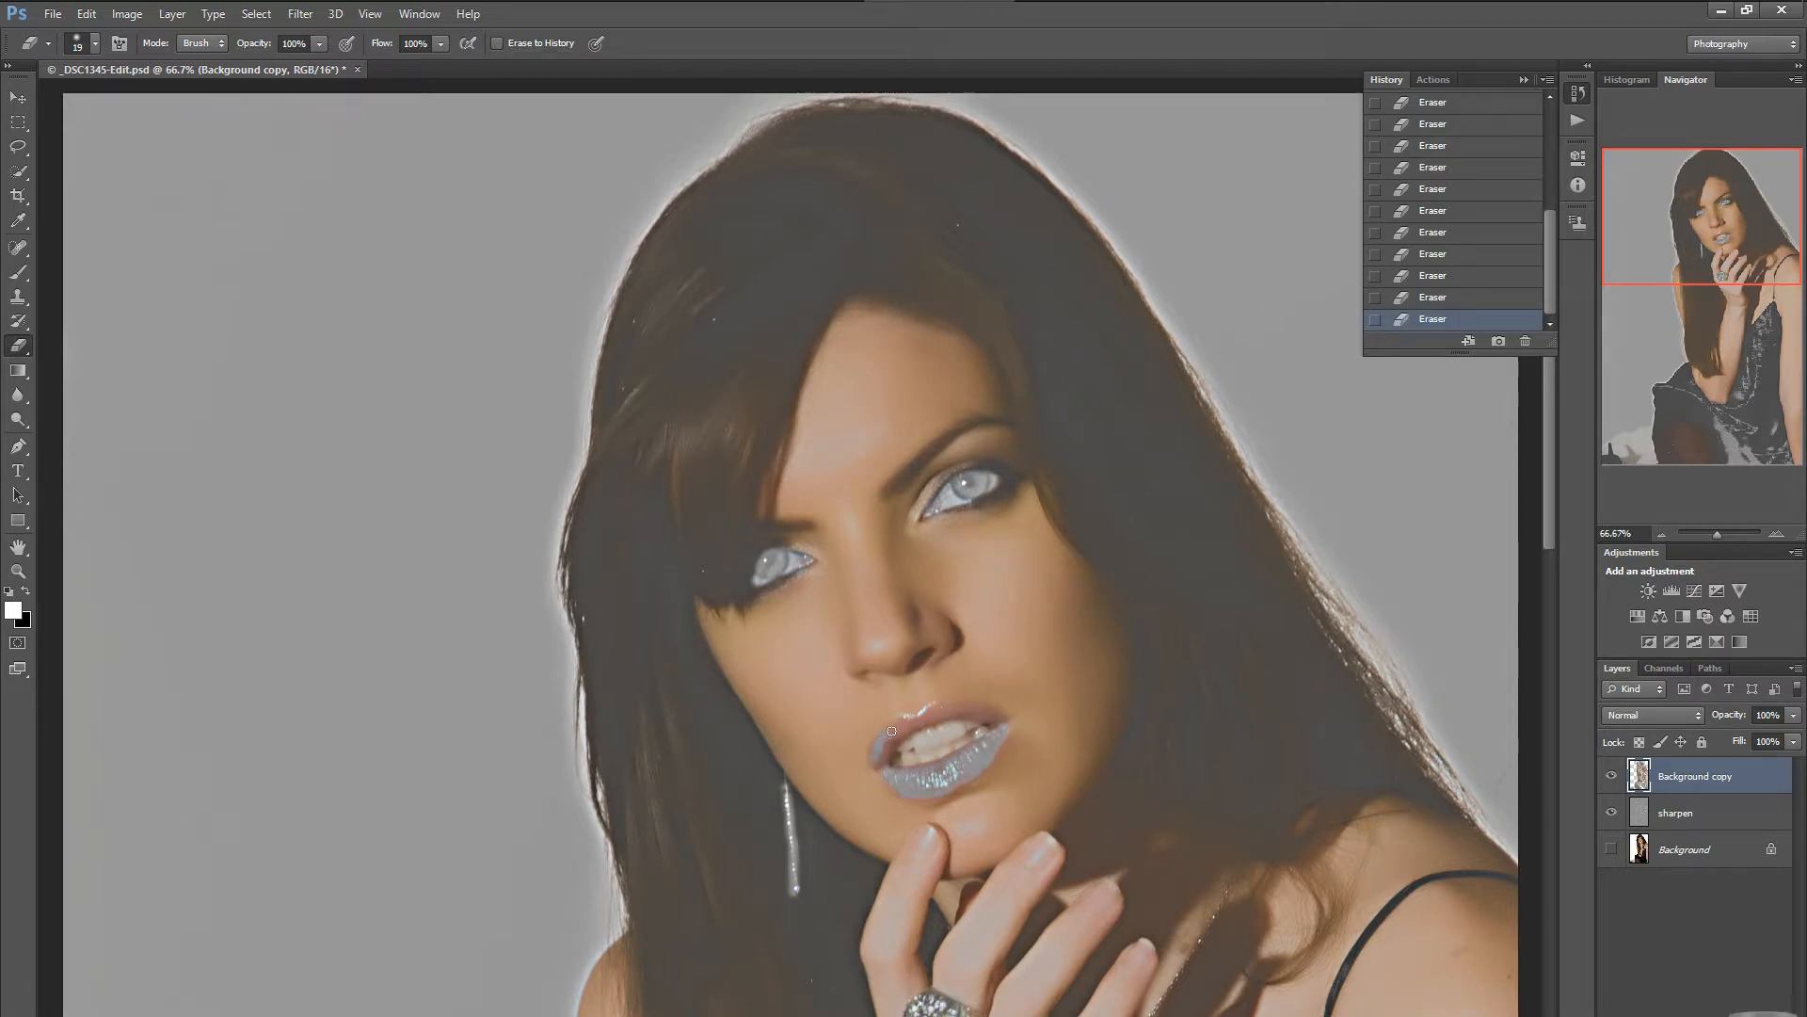
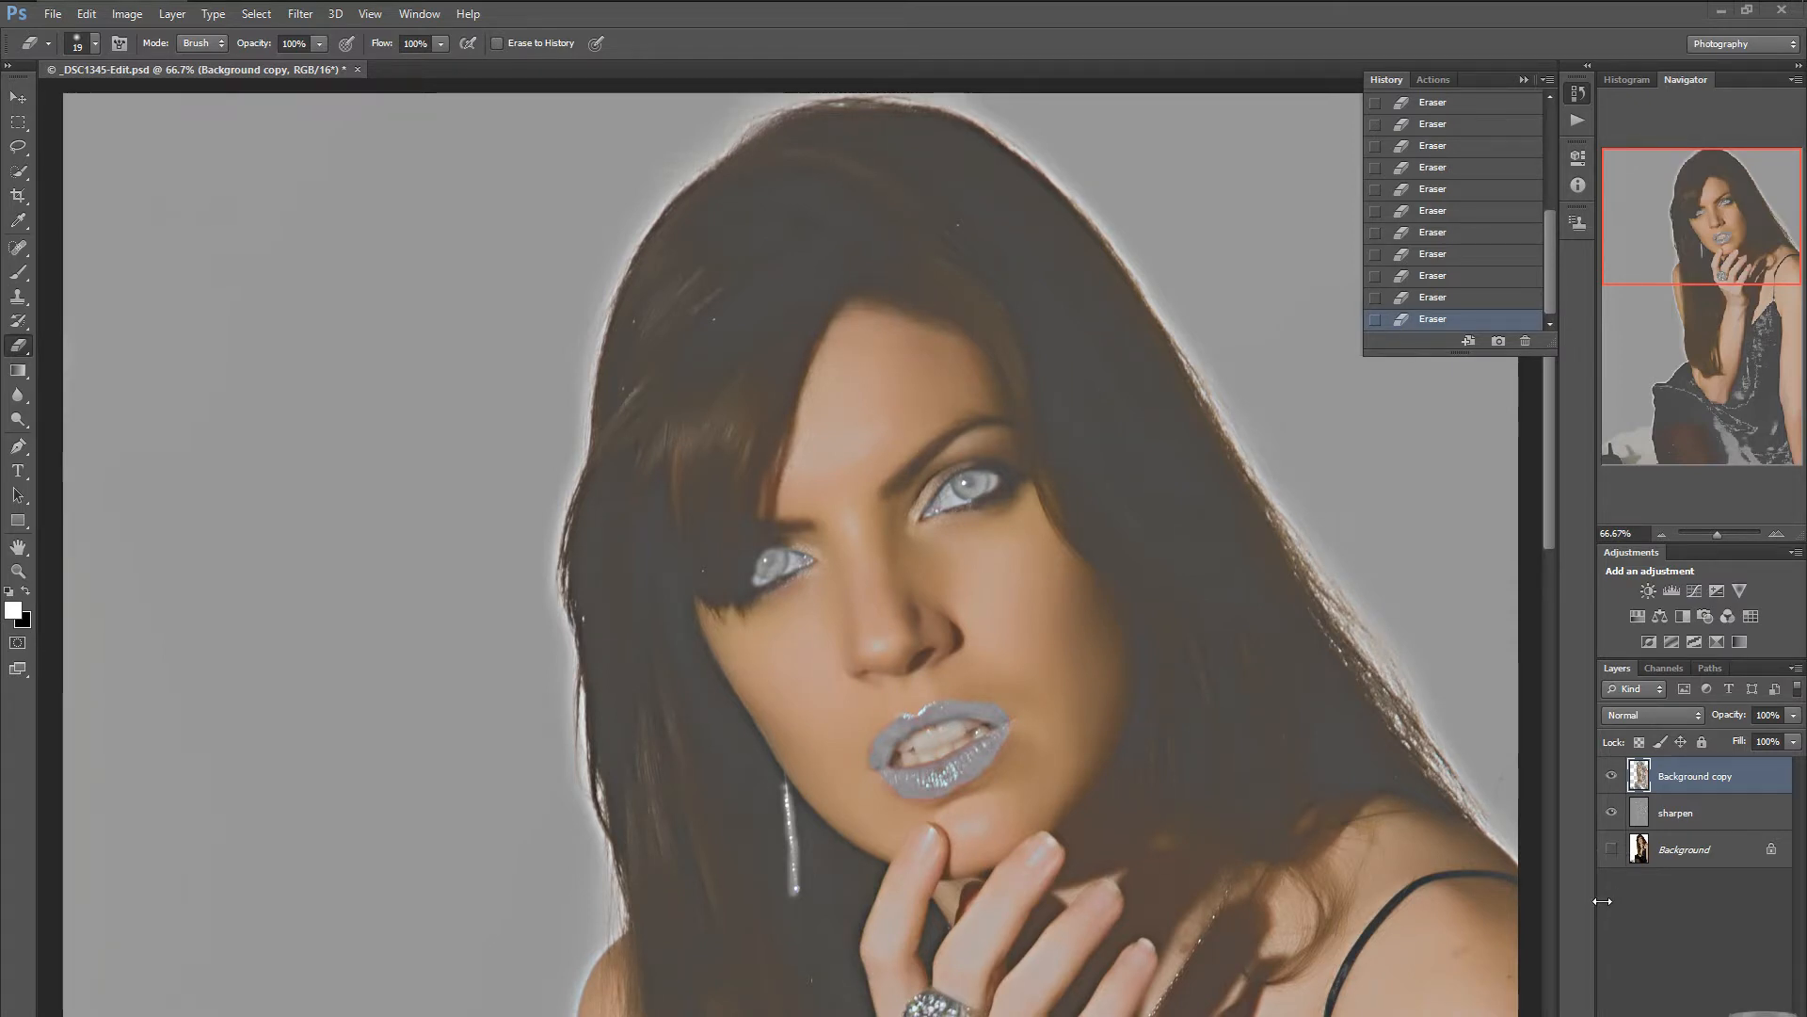
Check the running processes by CPU usage and name and the performance graphs in Task Manager, and return to Photoshop.
mouse_move(913, 5)
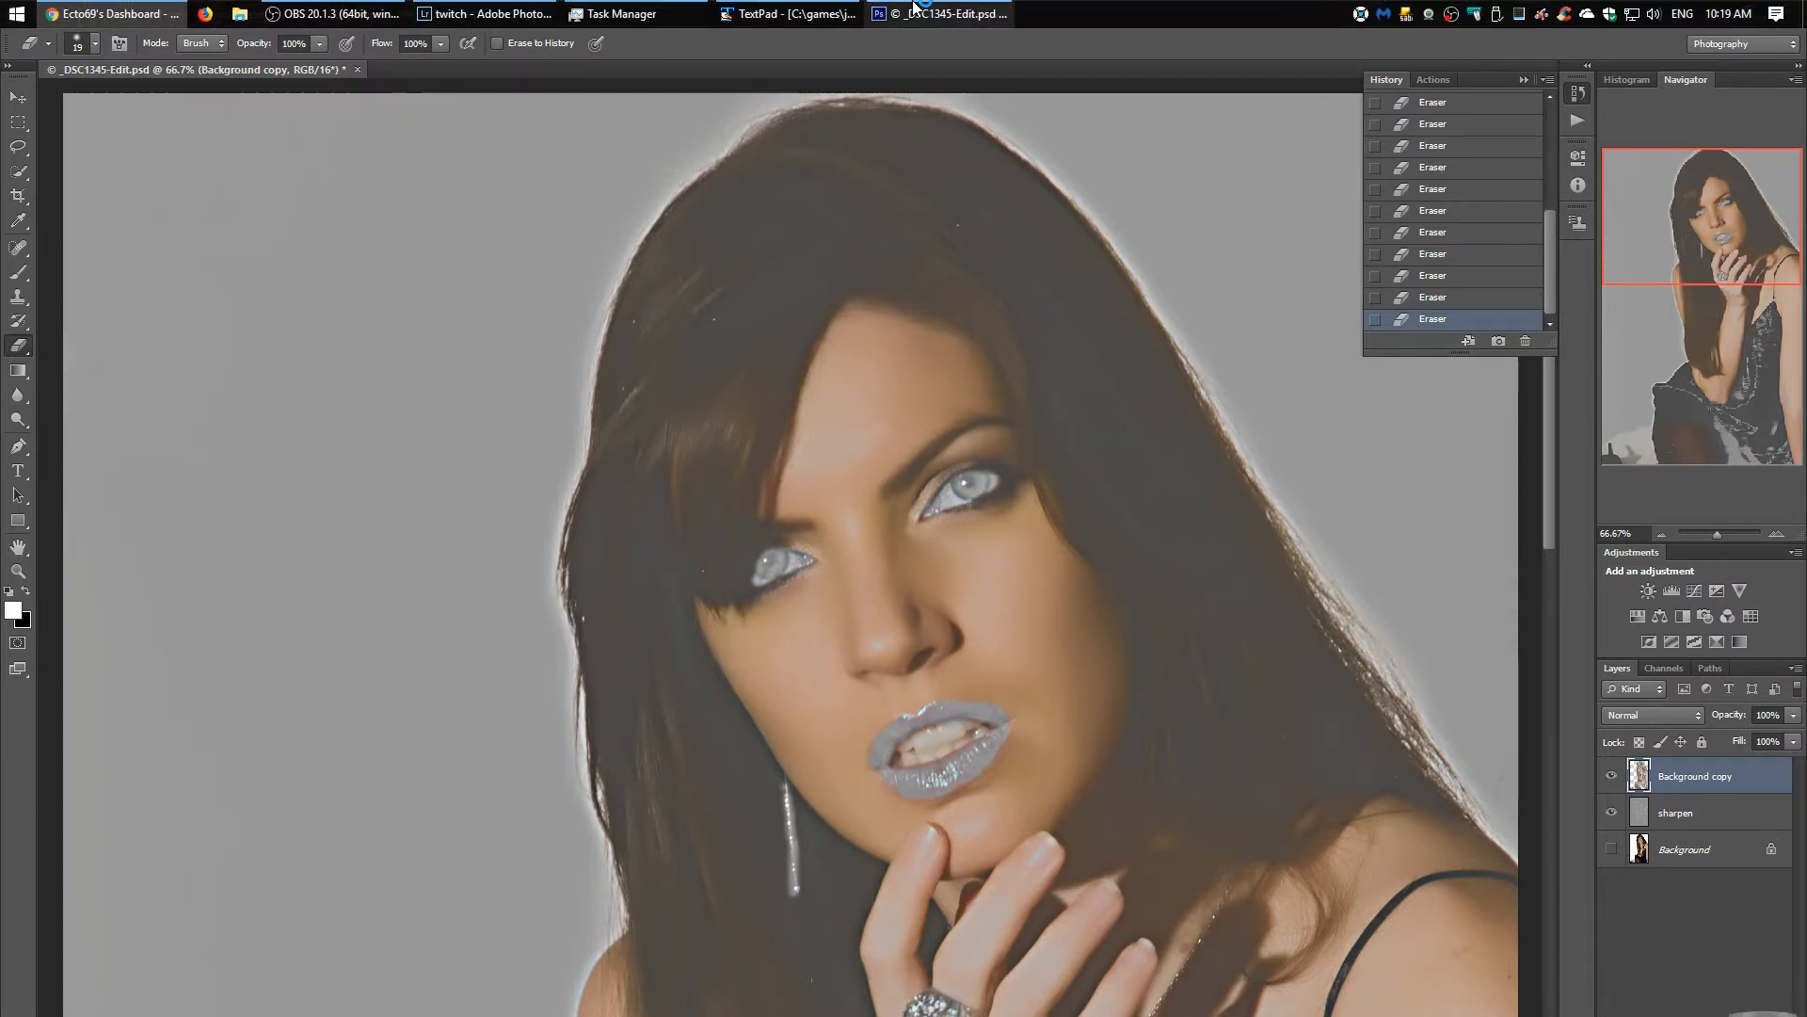
left_click(619, 19)
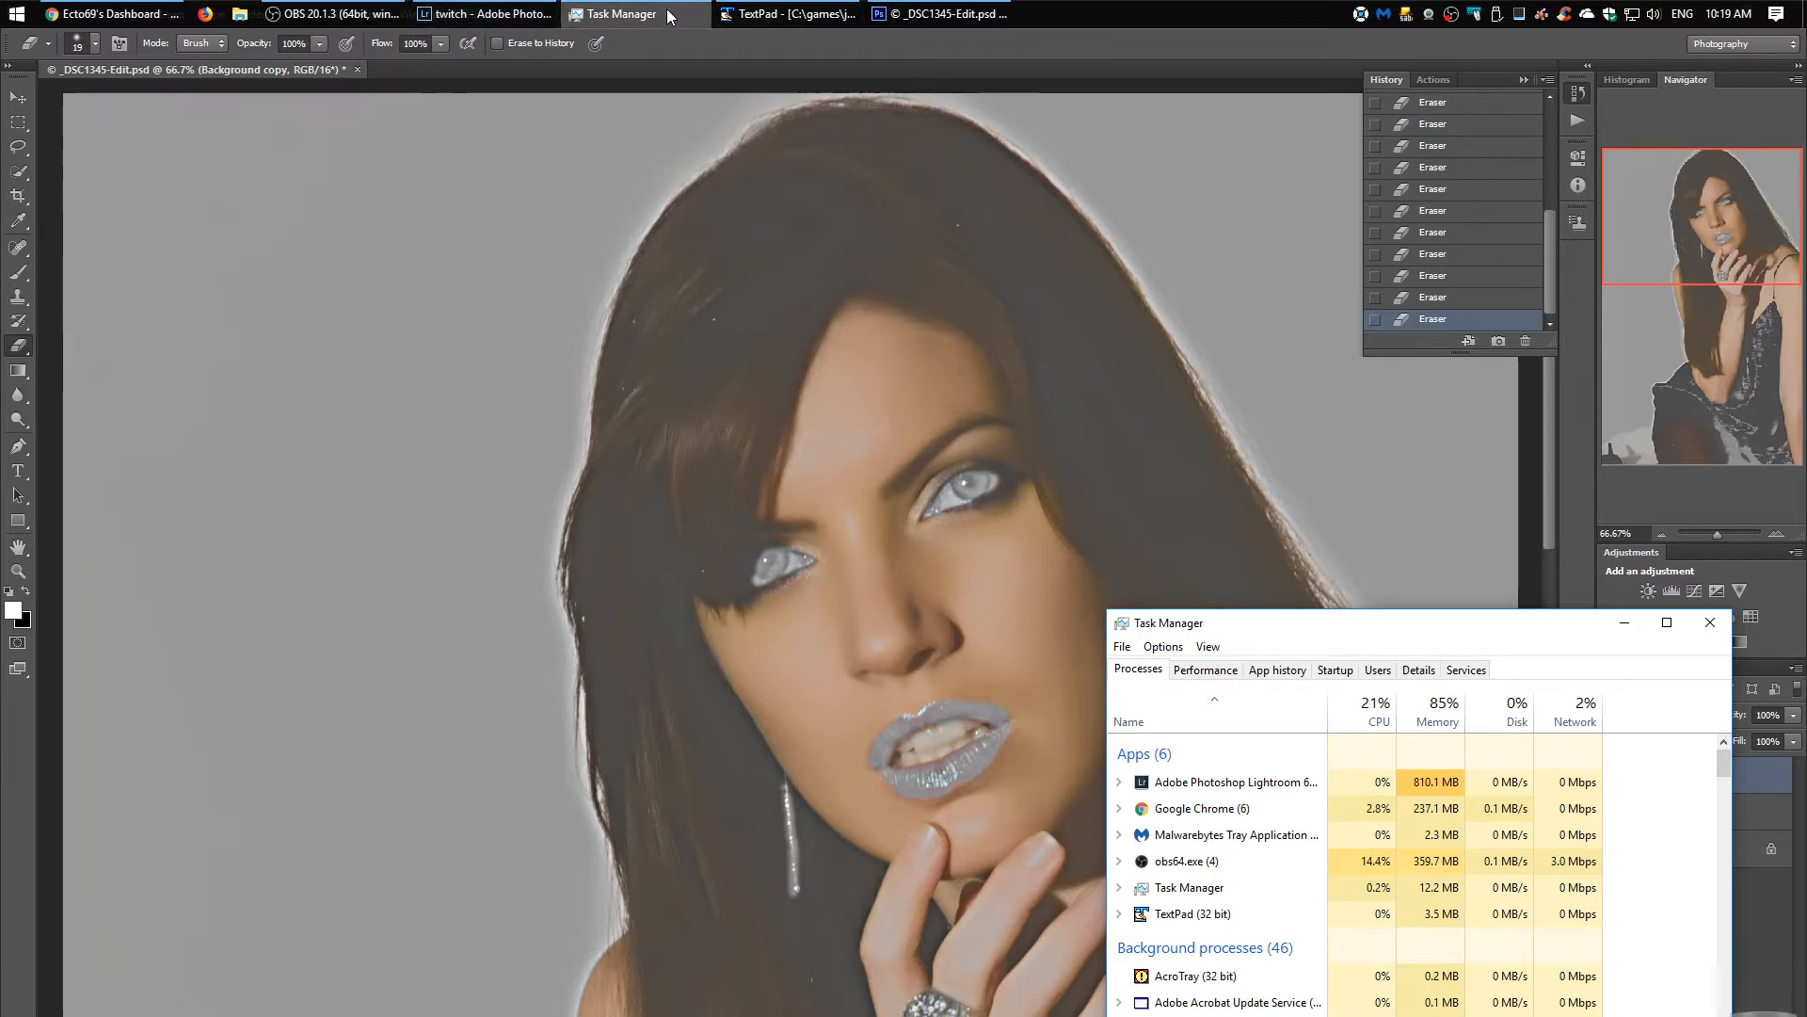
mouse_move(668, 18)
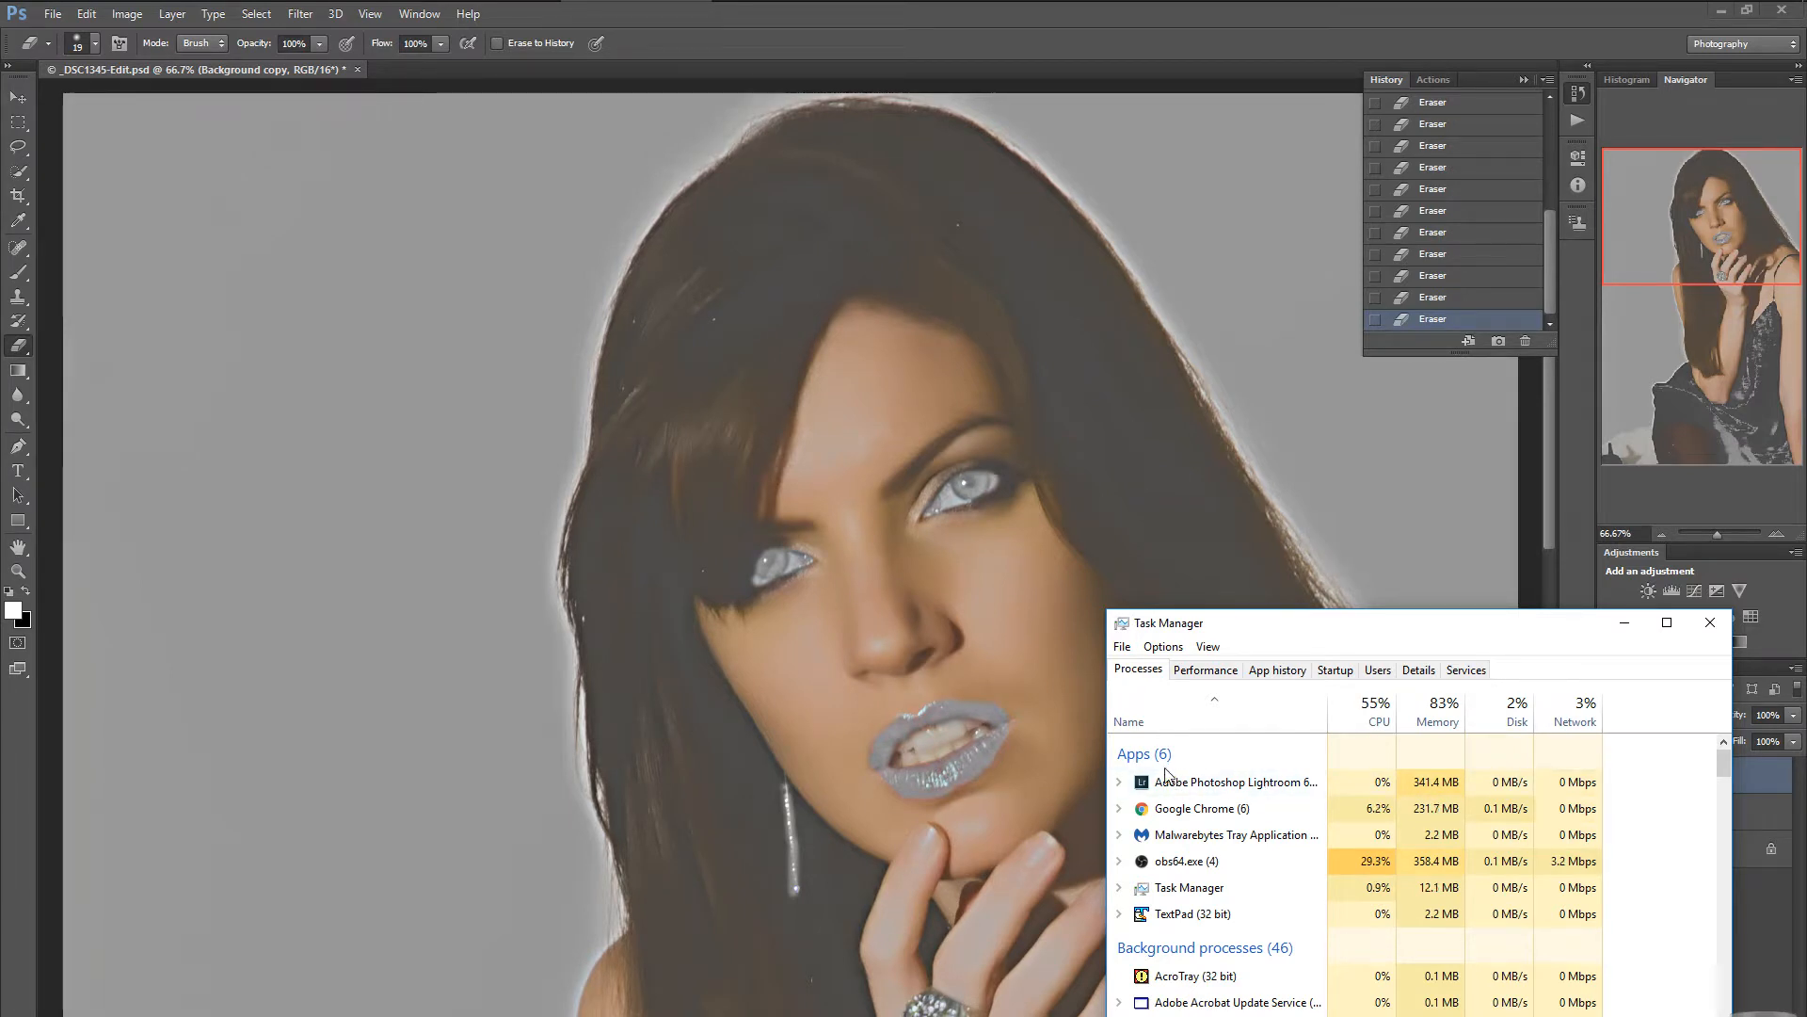
left_click(1367, 716)
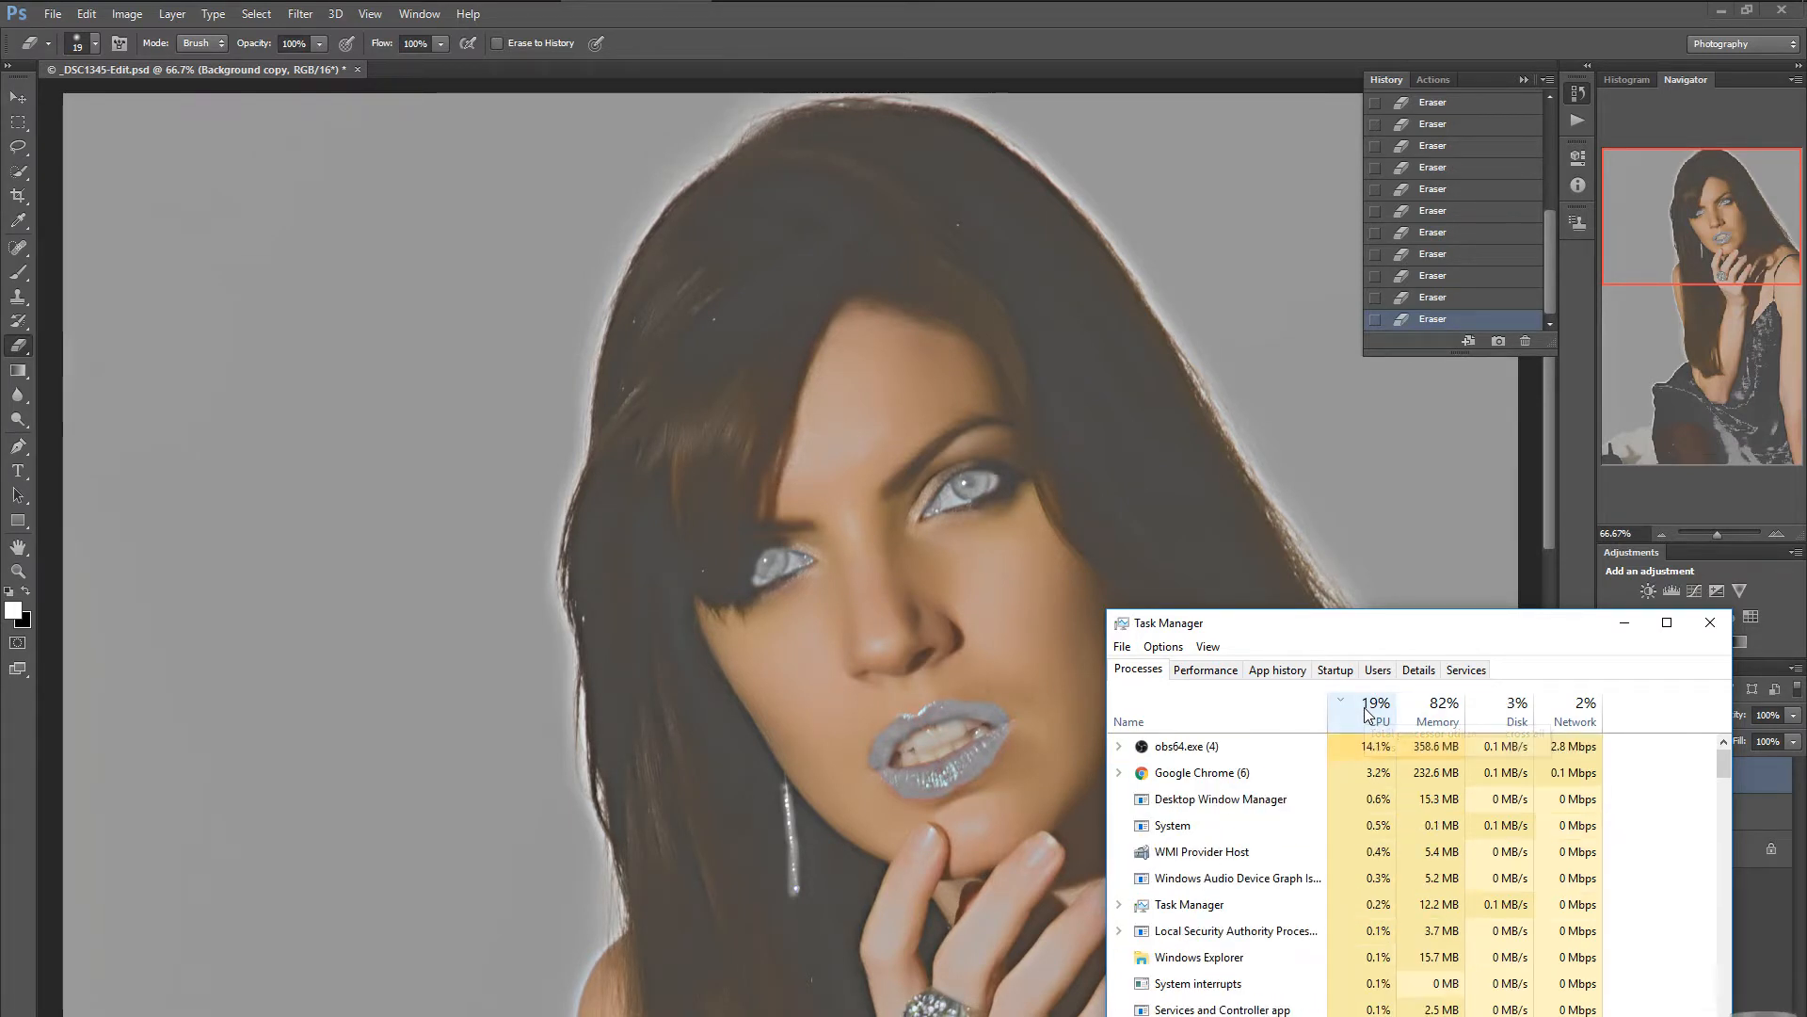
left_click(1367, 724)
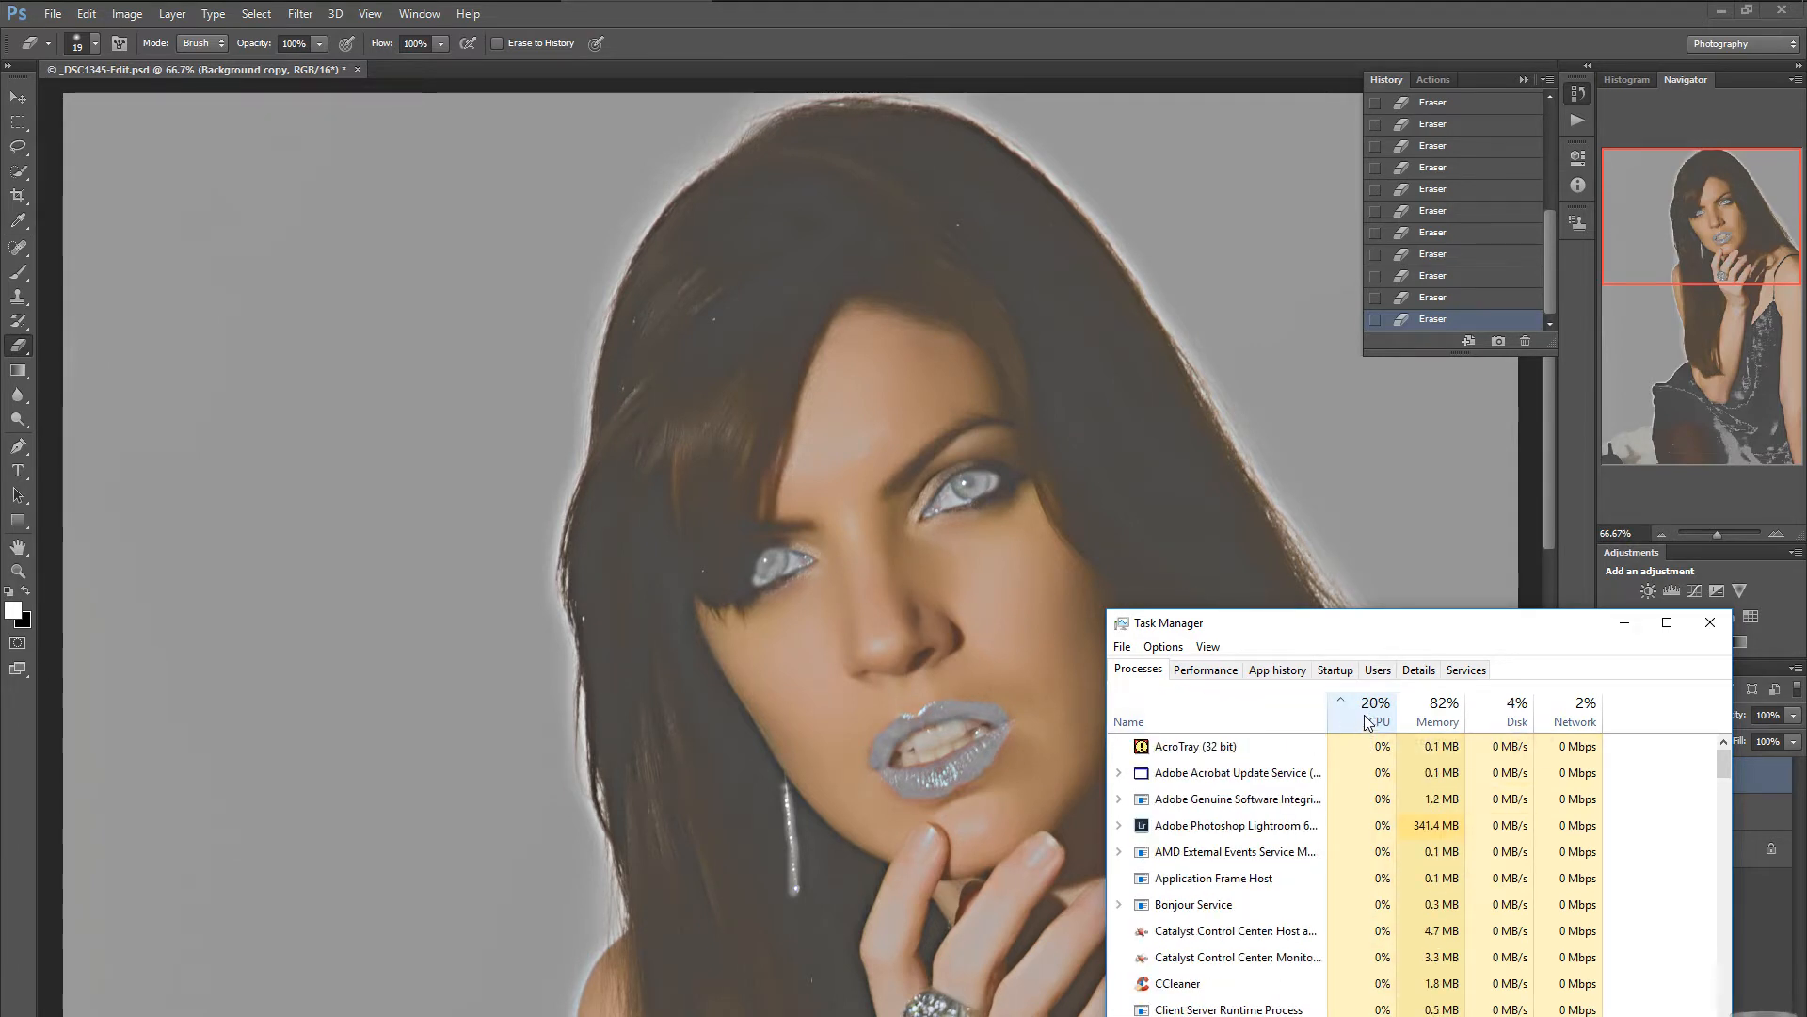
left_click(1367, 721)
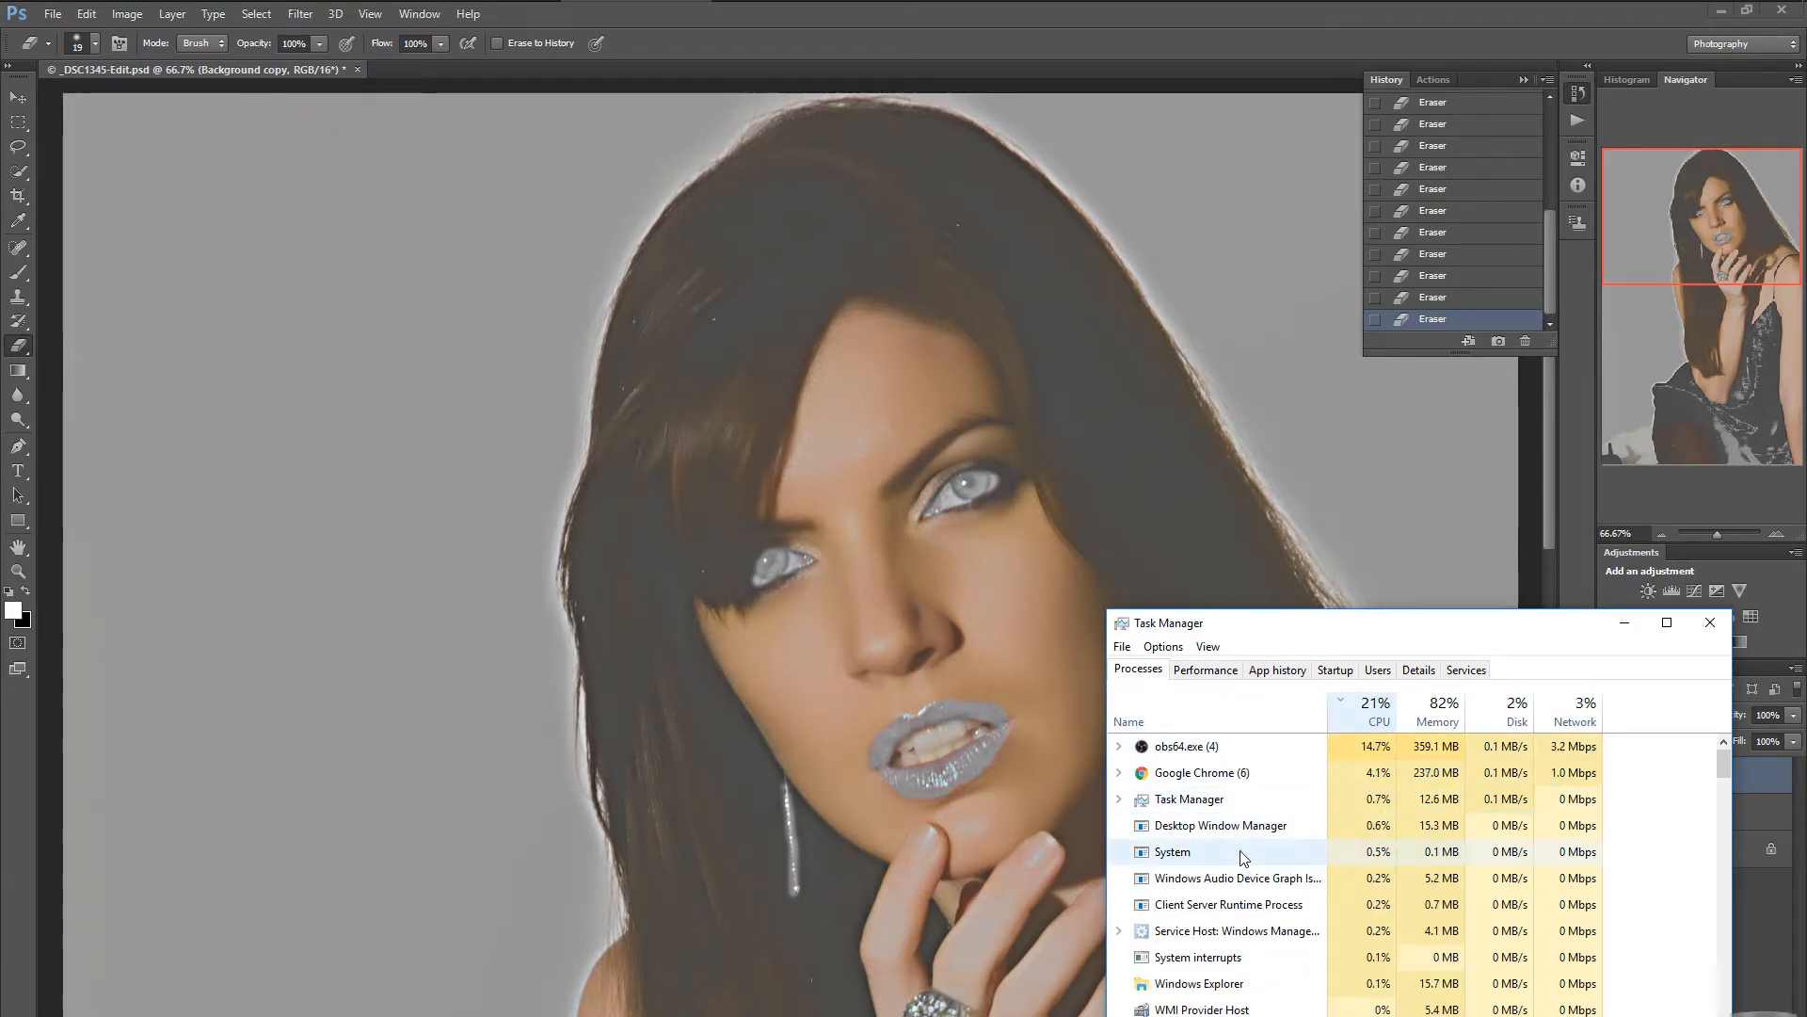
left_click(1213, 670)
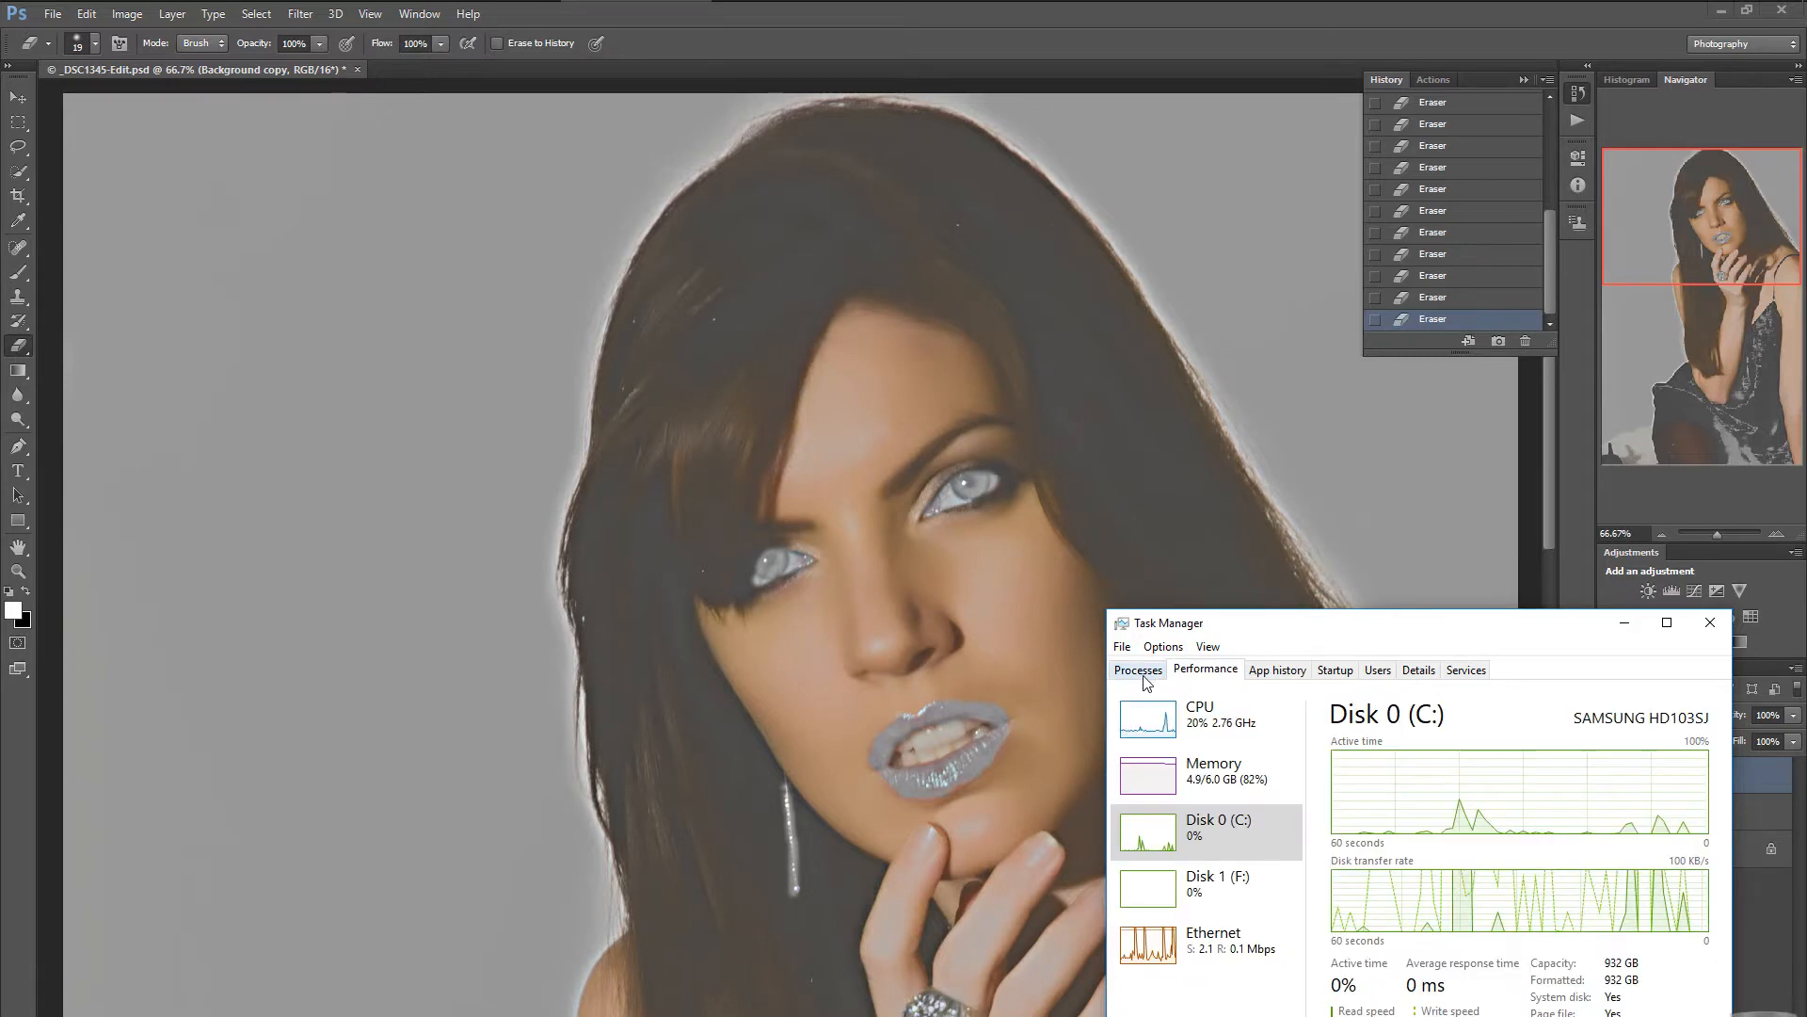
left_click(1138, 669)
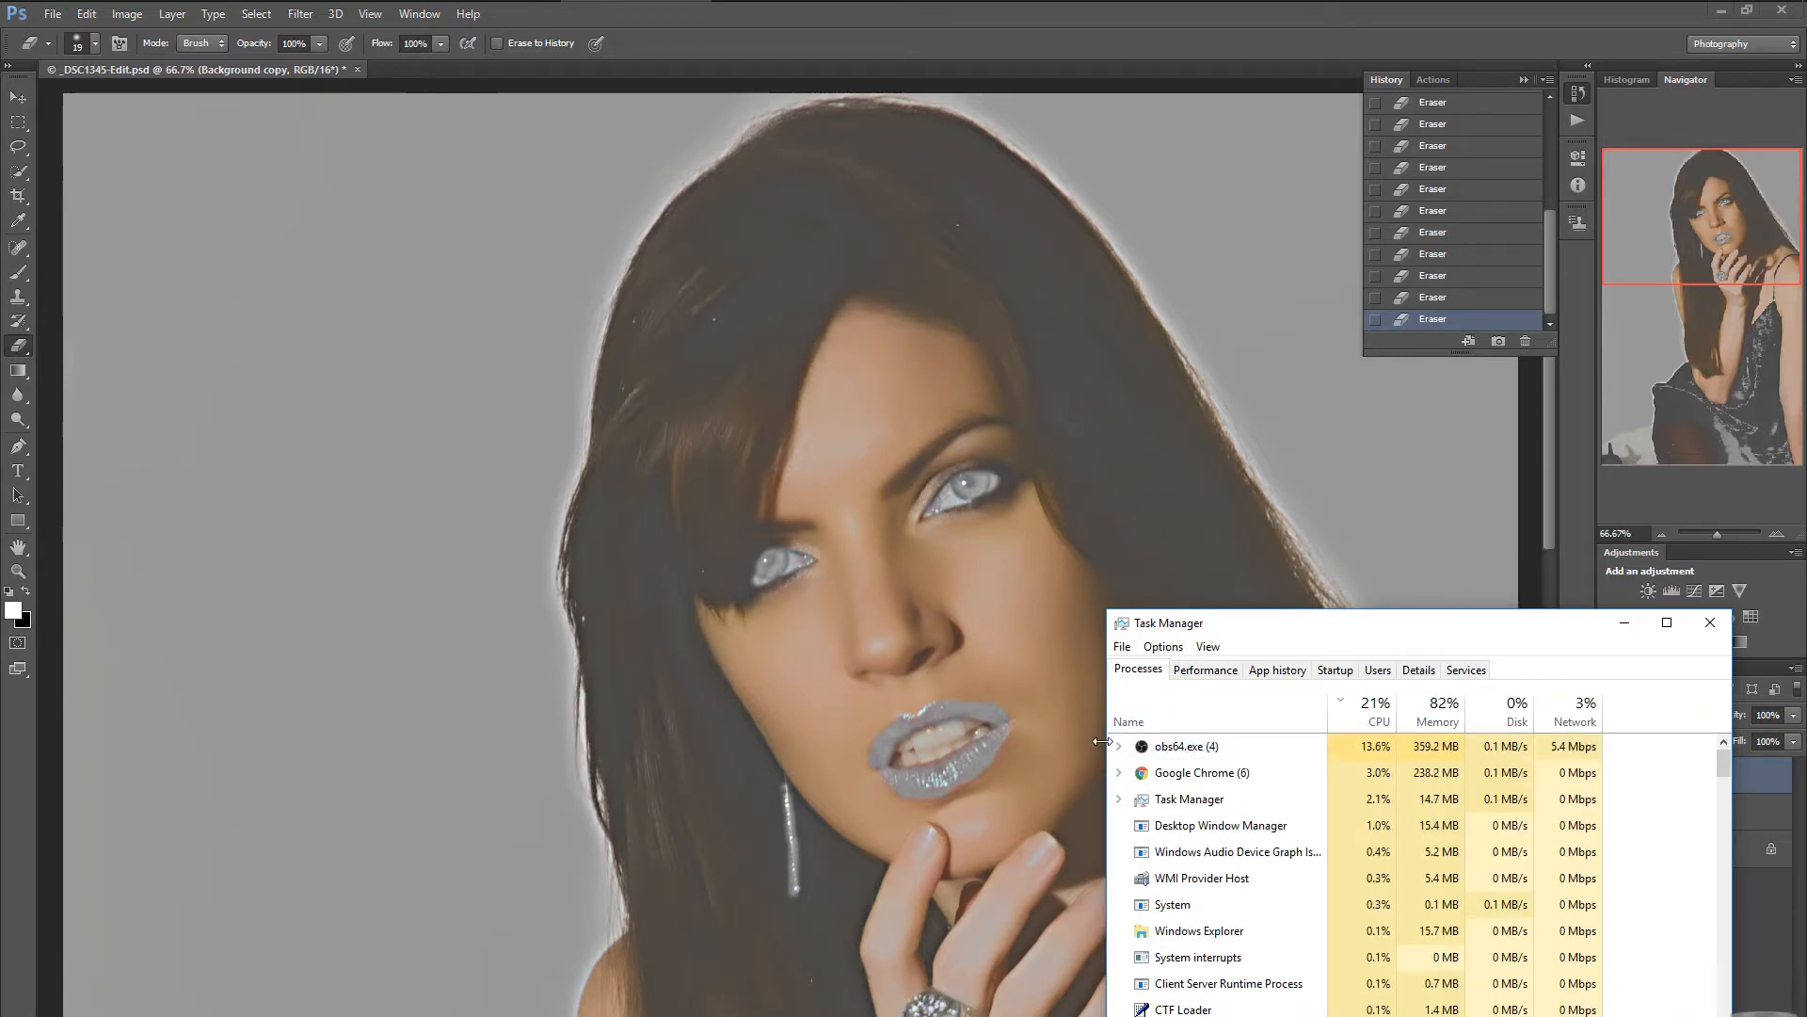
left_click(1162, 721)
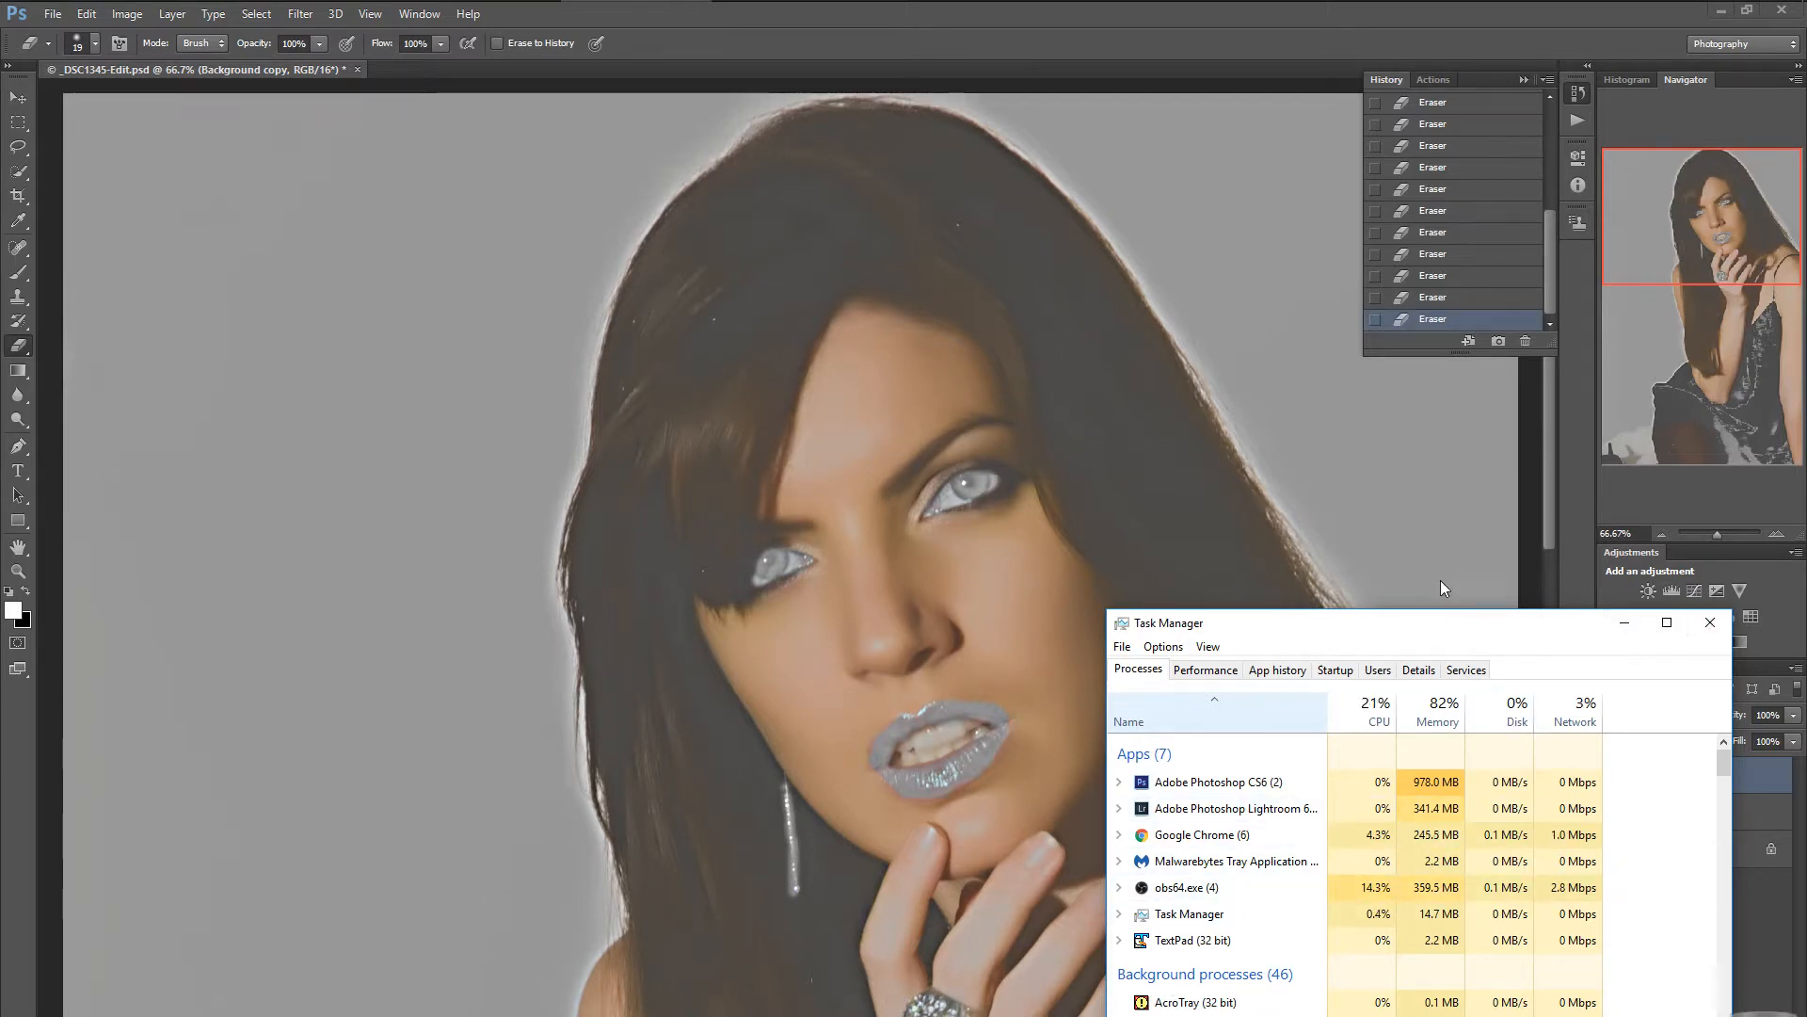
left_click(1549, 444)
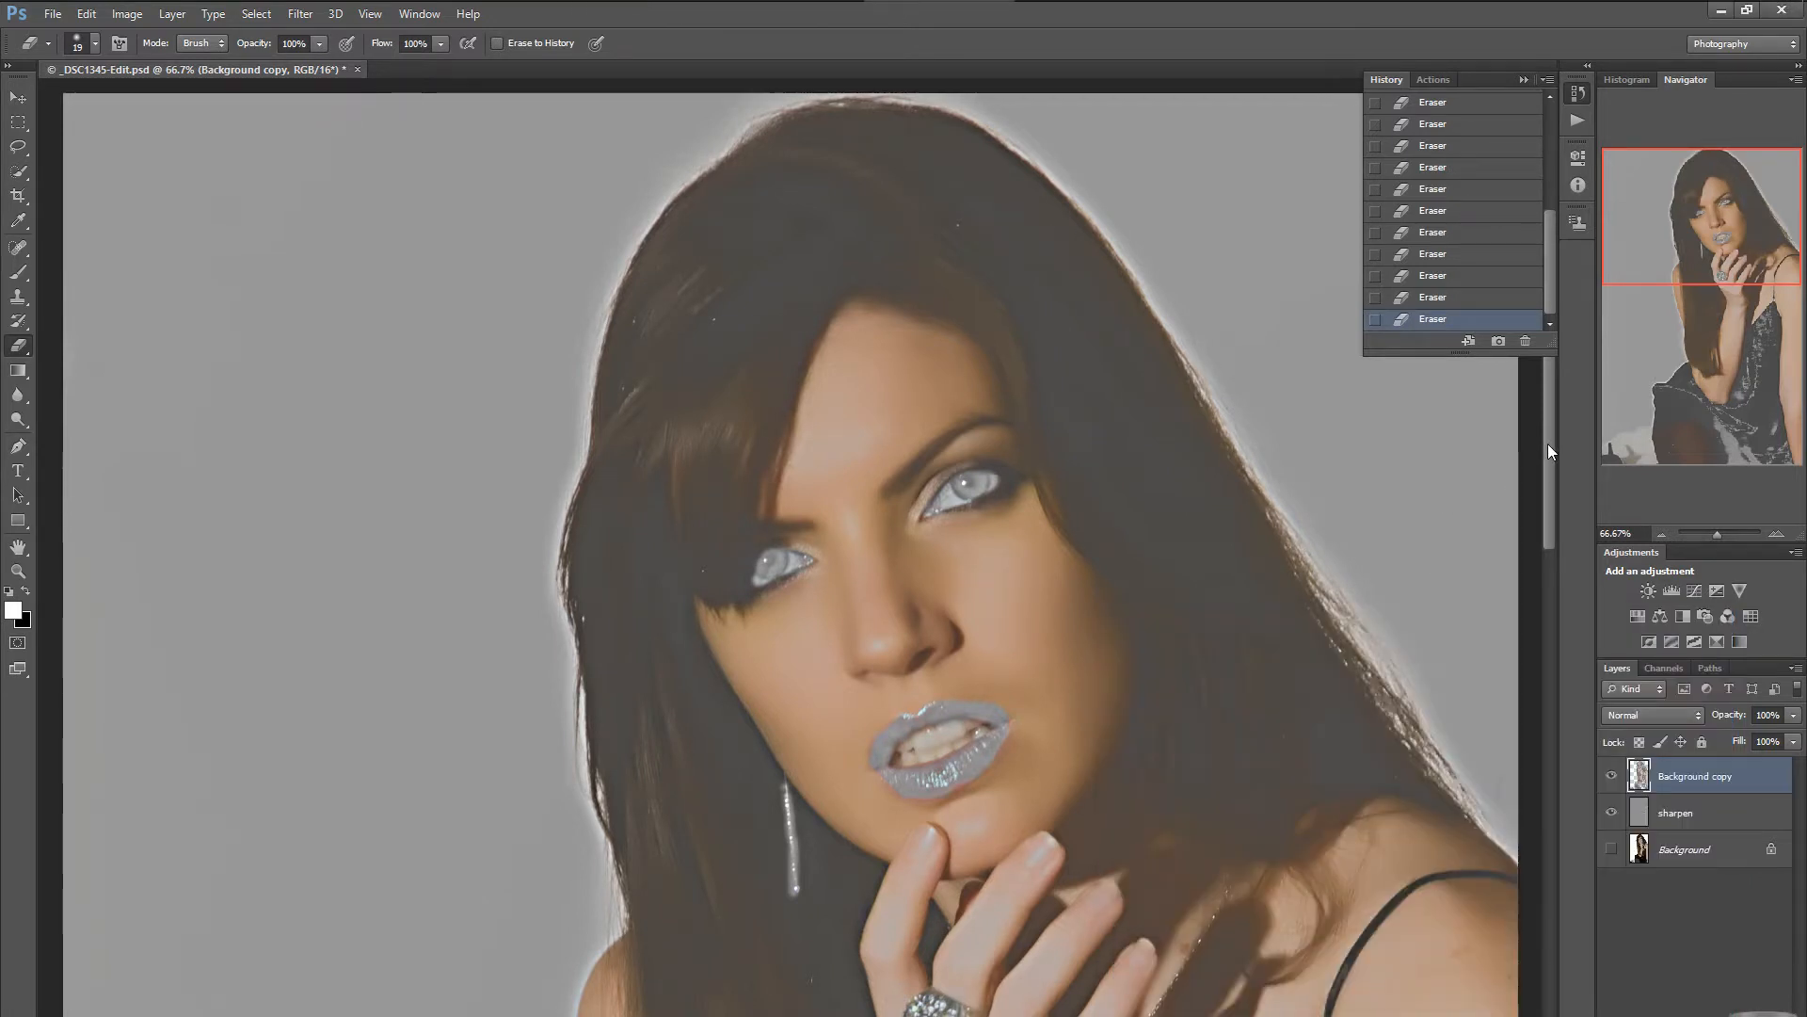
Compare the erased eyes and lips with the Background layer shown and hidden.
left_click(1611, 853)
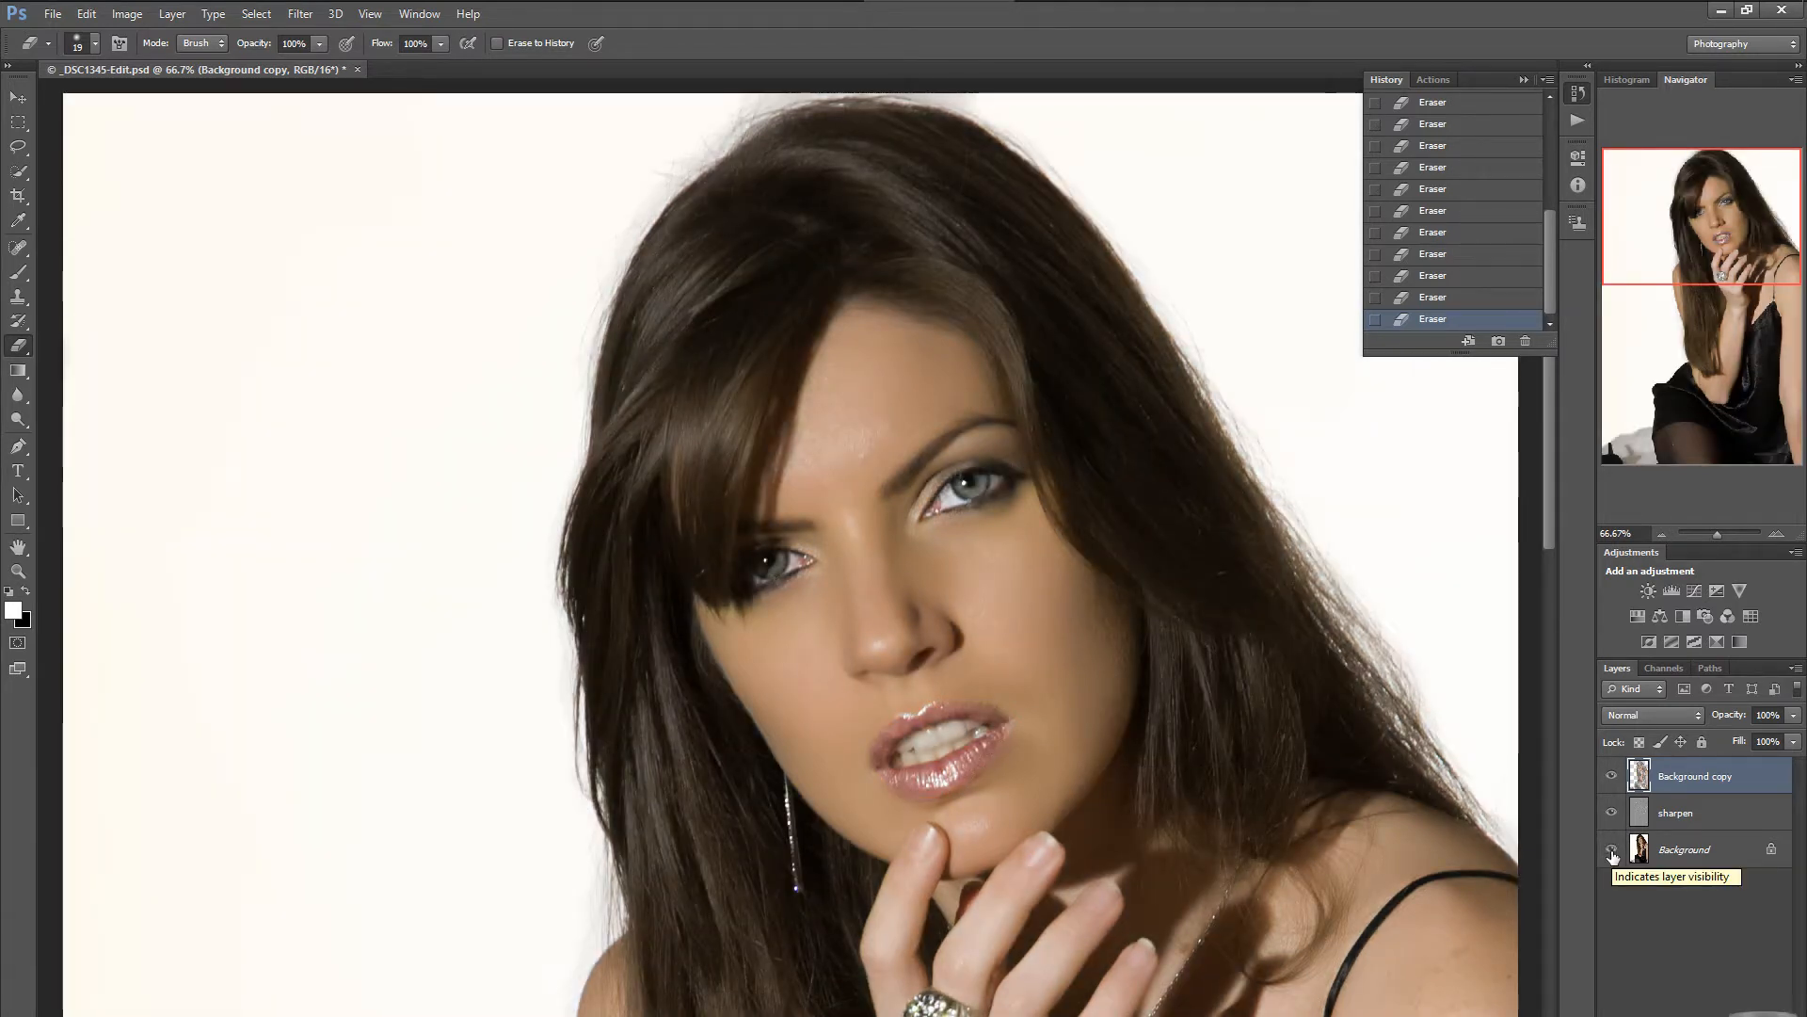
left_click(1612, 853)
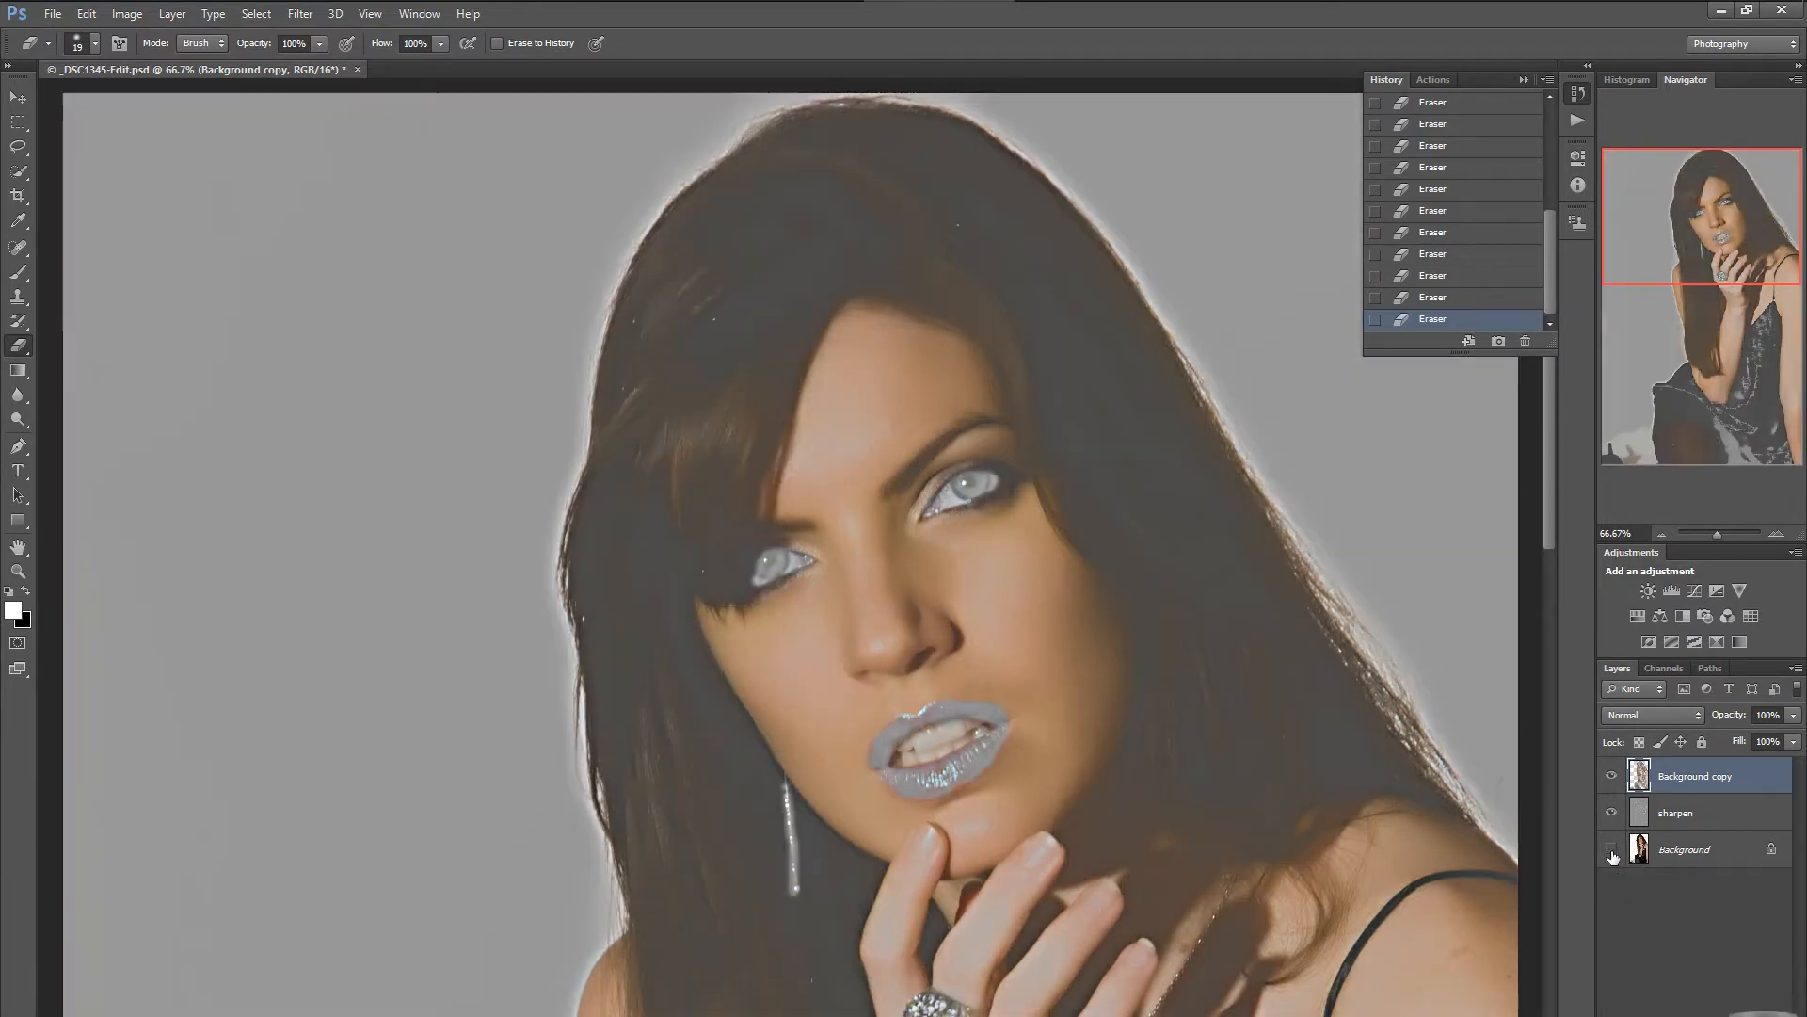
left_click(1612, 853)
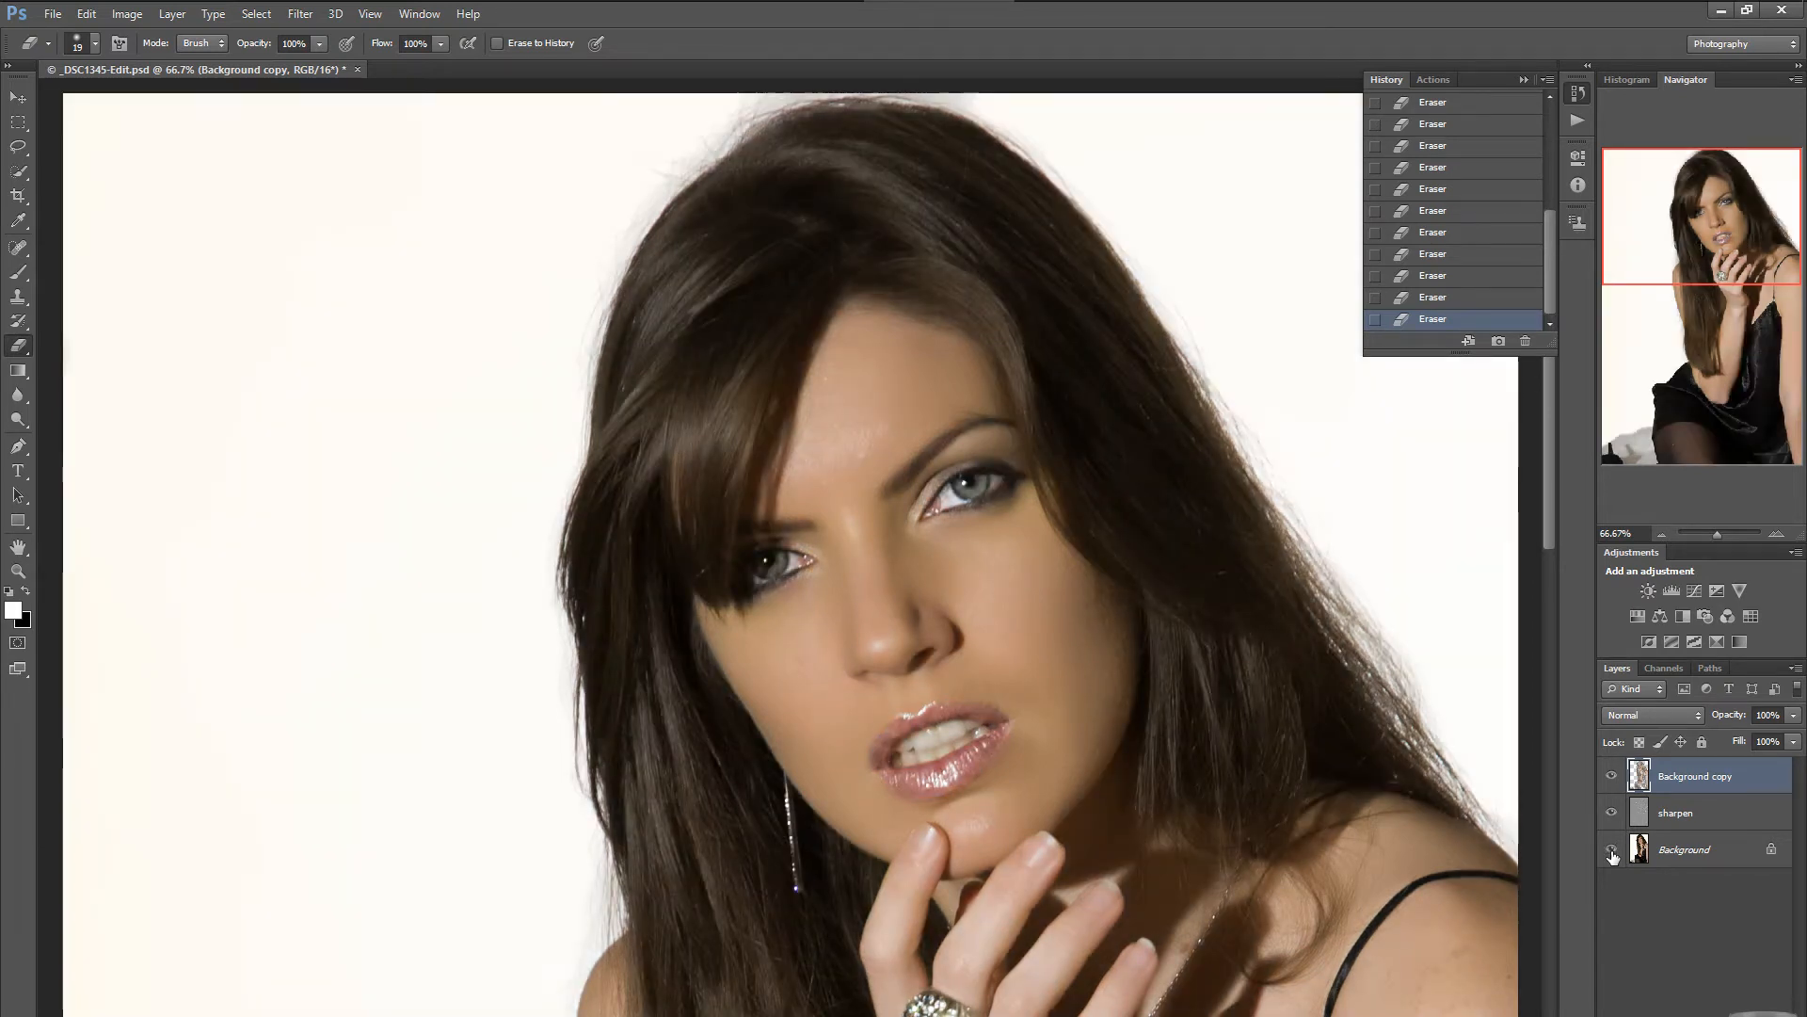
left_click(1612, 852)
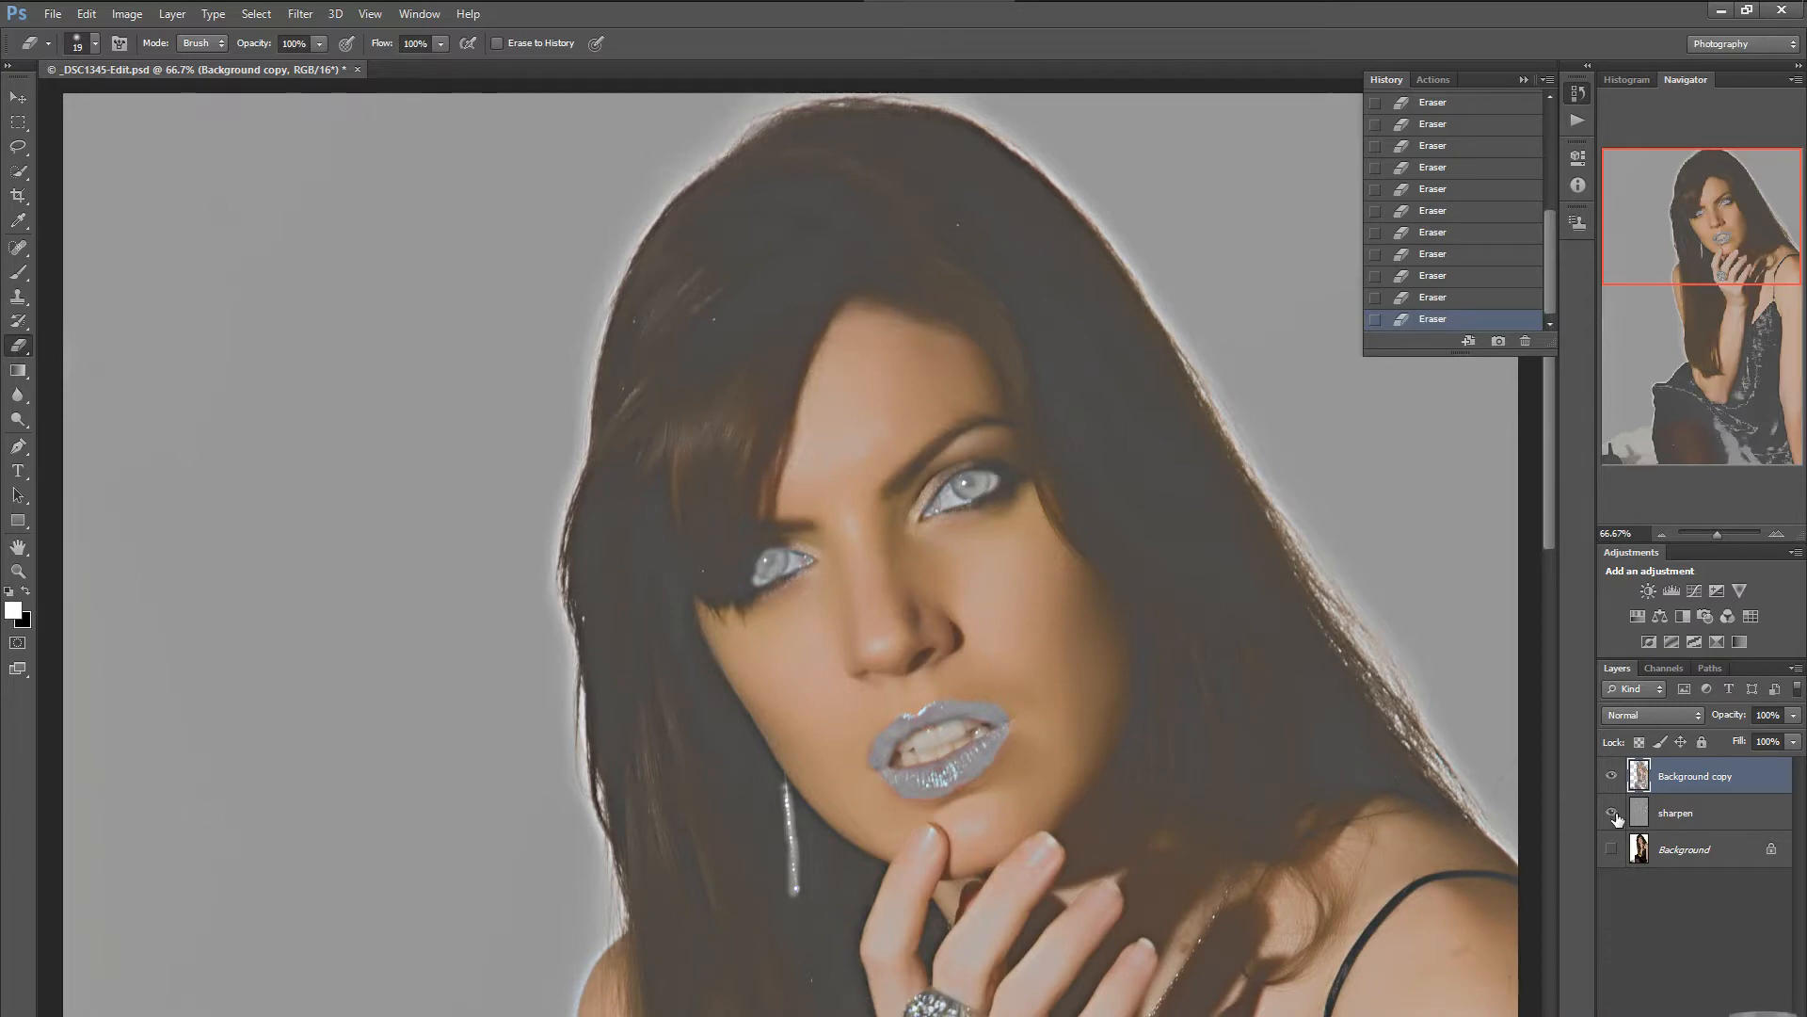
With the sharpen layer hidden, erase the Background copy over the eyebrows, eyelids and nostrils, and show the Background layer again.
left_click(1612, 813)
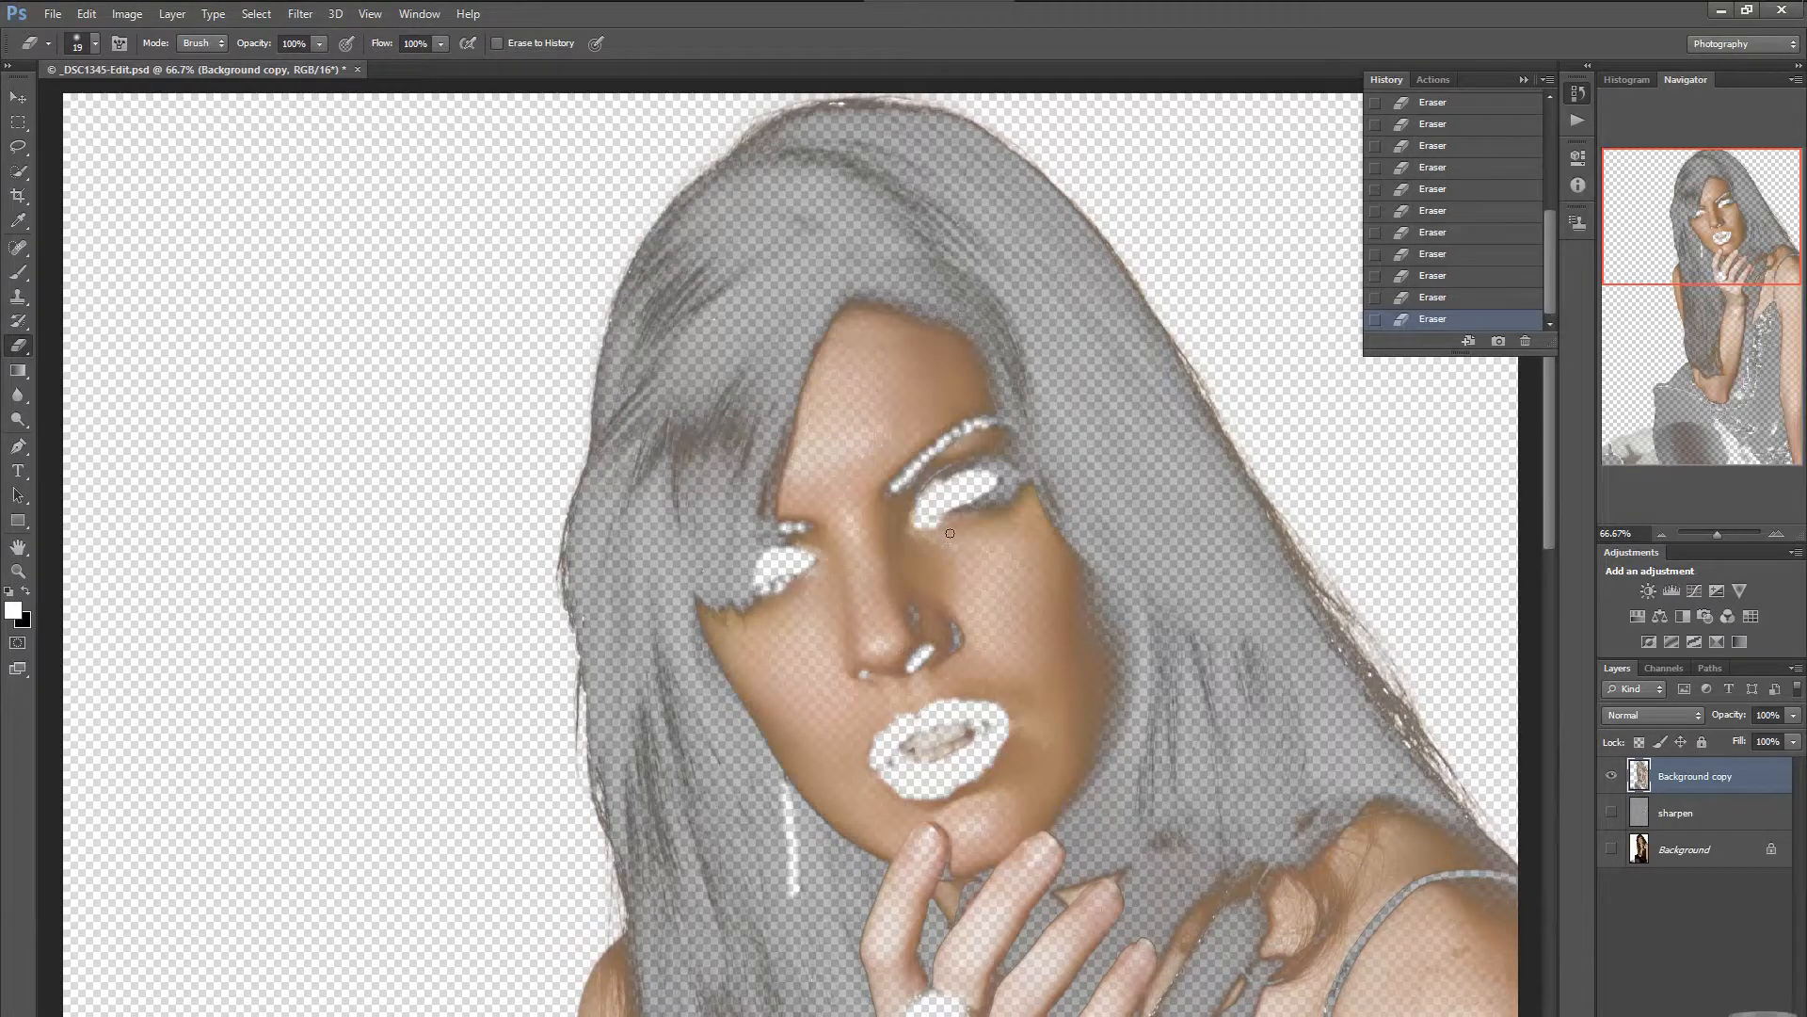
left_click_drag(962, 510, 987, 487)
left_click(1612, 849)
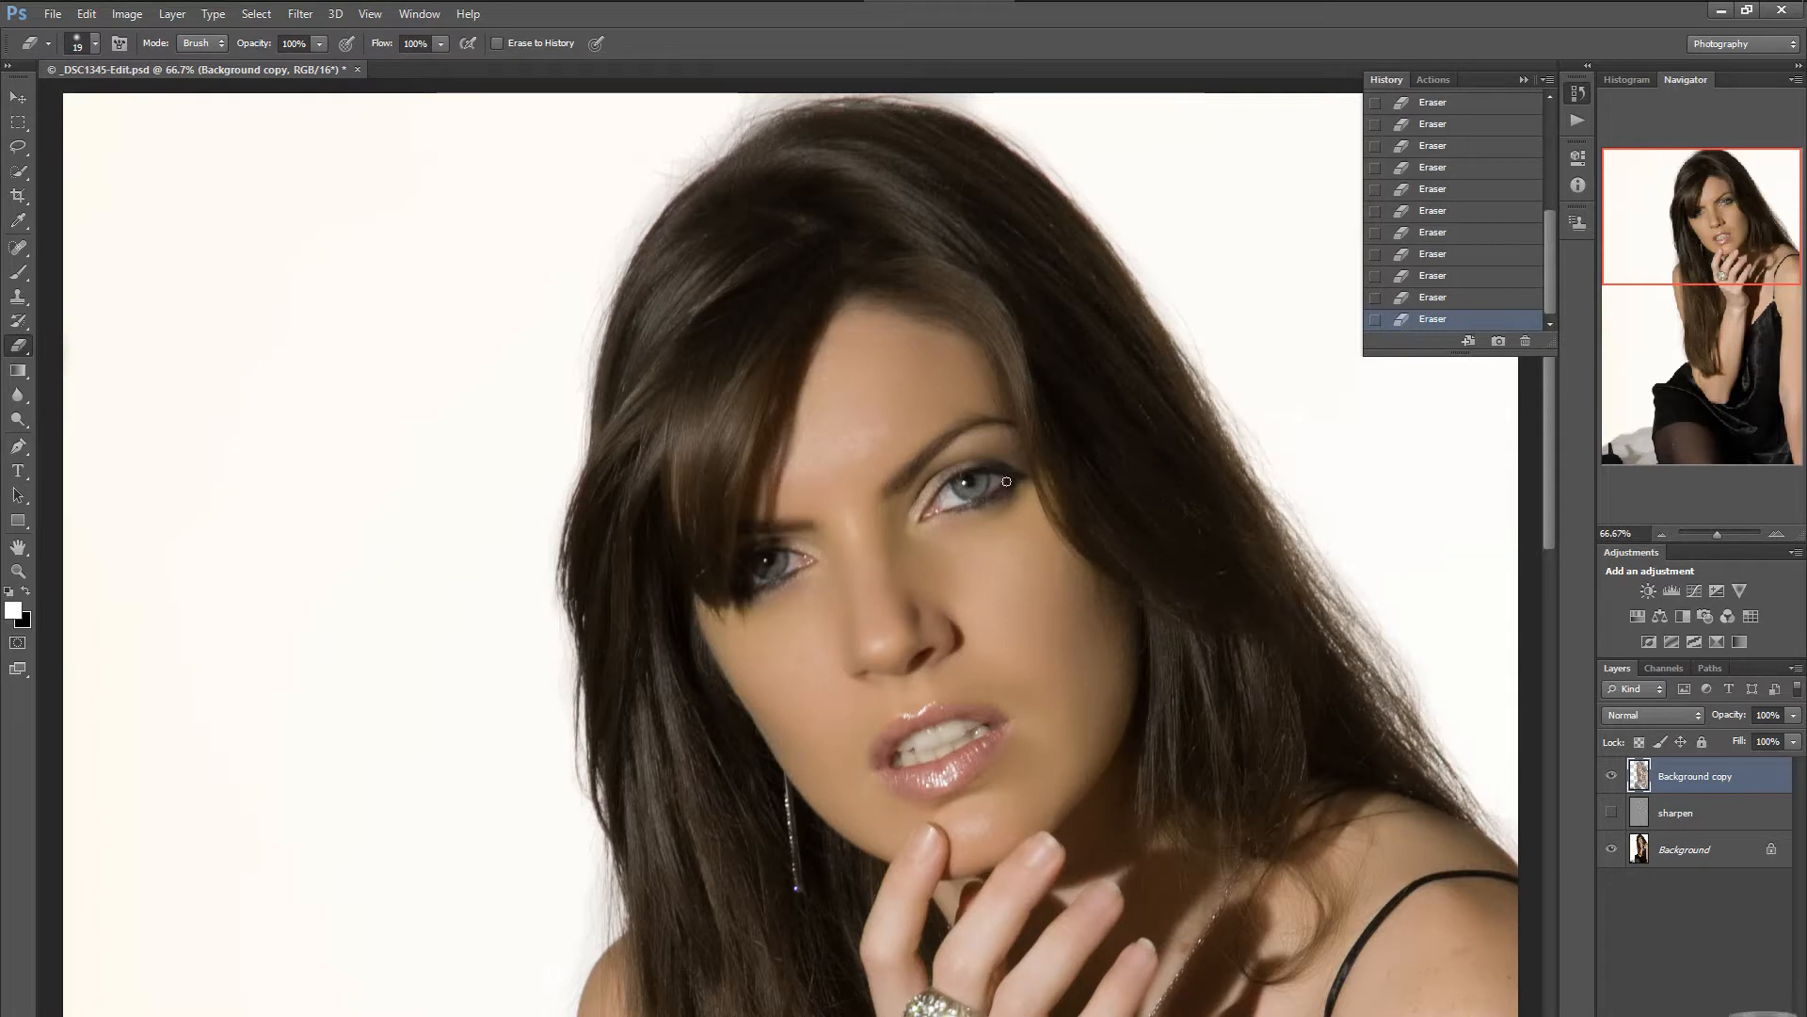
Show the sharpen layer and compare the face with and without it.
left_click(1612, 814)
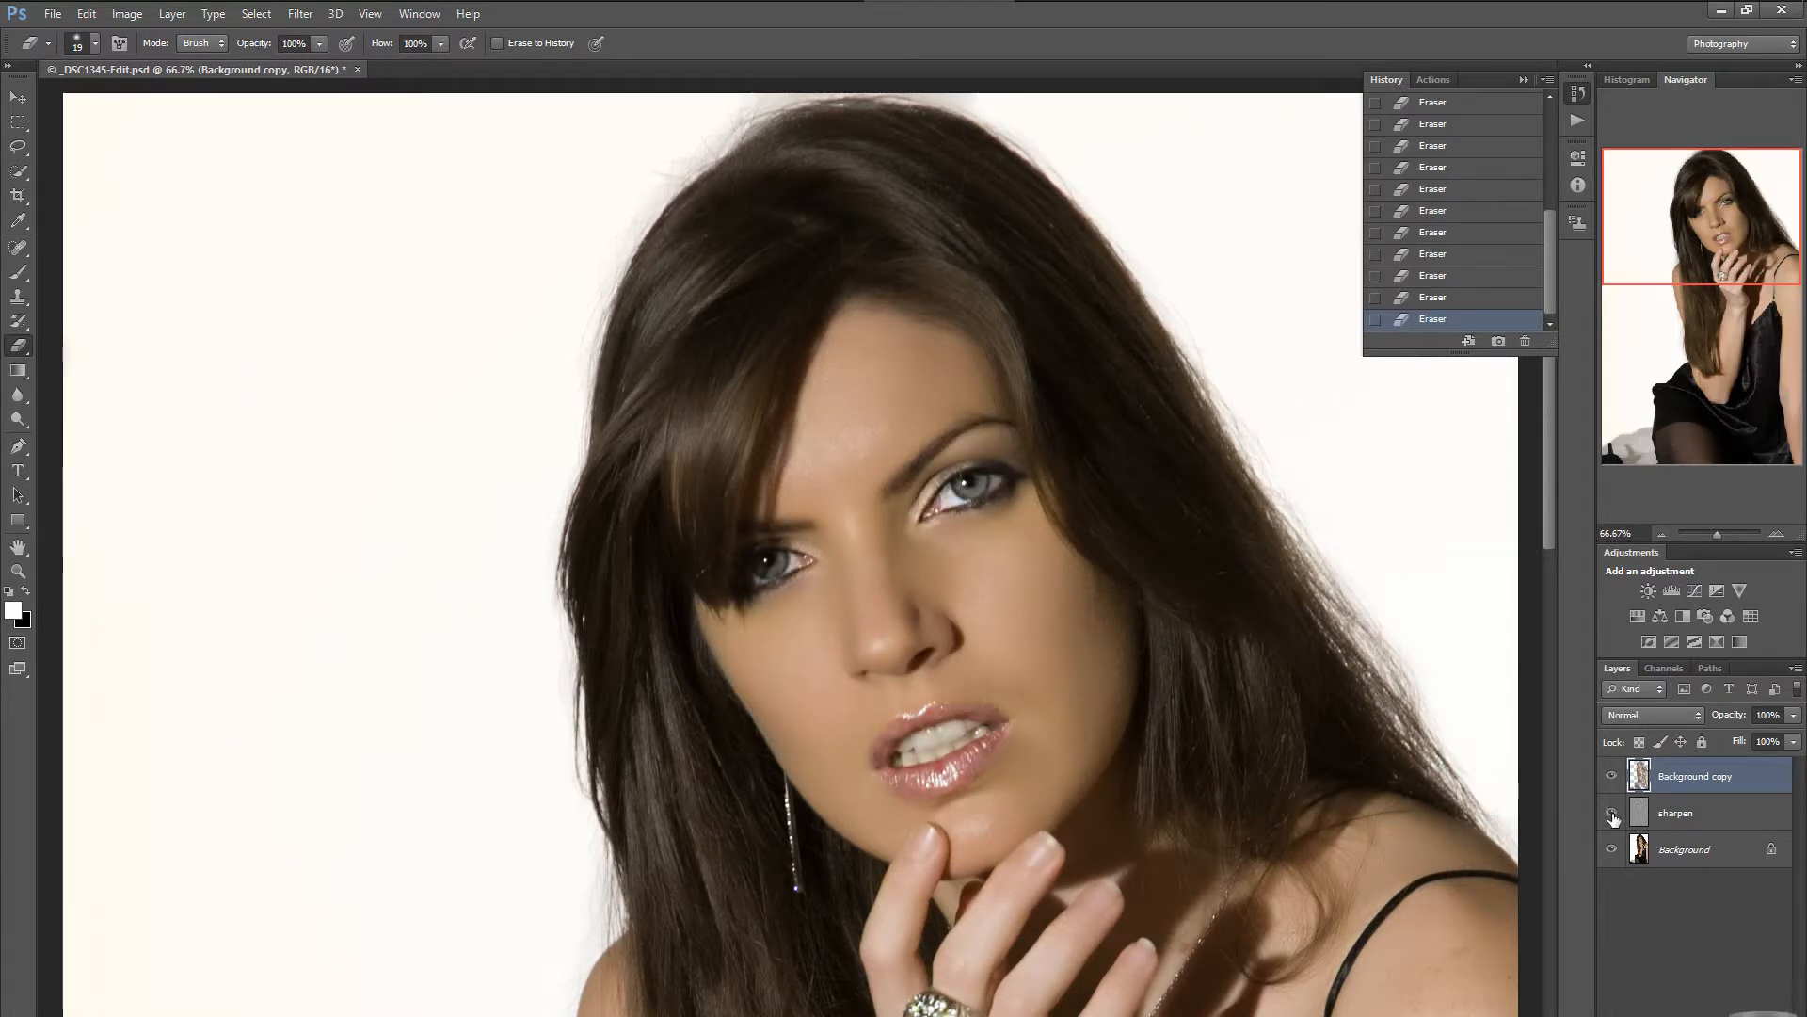
left_click(1612, 814)
left_click(1613, 814)
left_click(1613, 814)
left_click(1613, 814)
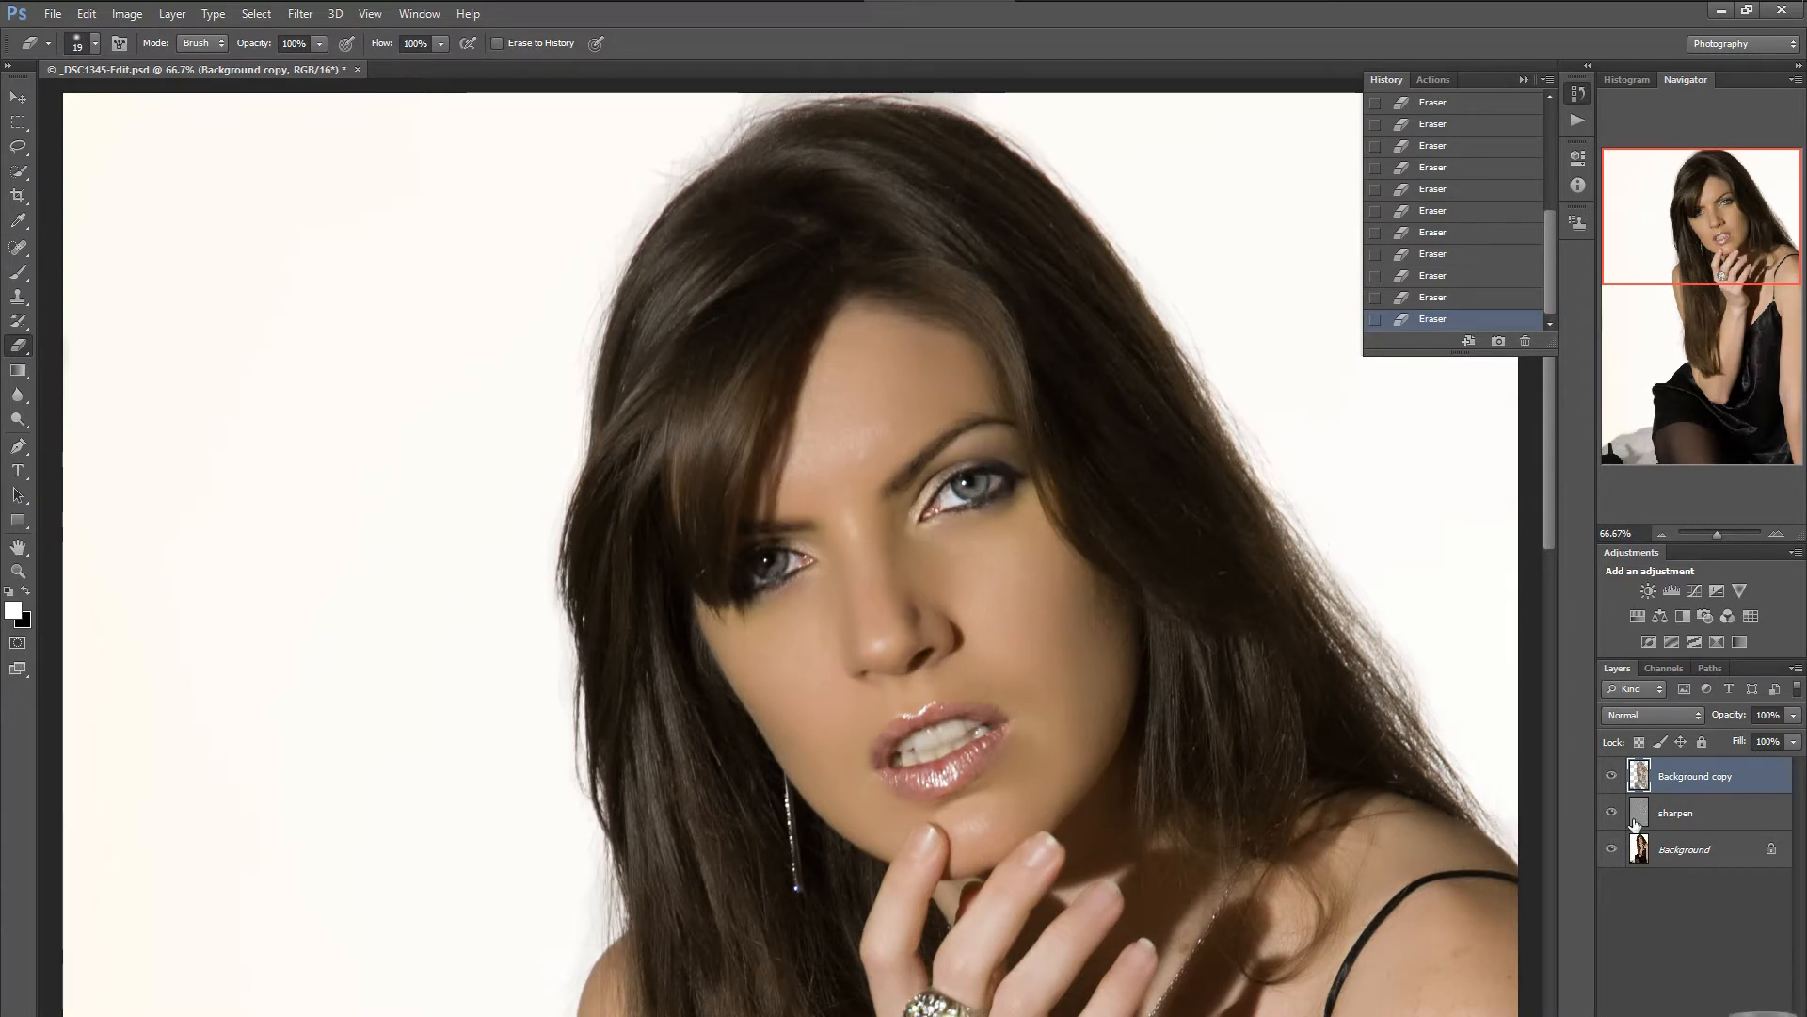
Select the sharpen layer, hide the Background layer, and erase the sharpening over both lips and the mouth corners with the 19 px eraser.
left_click(1634, 825)
left_click(1613, 850)
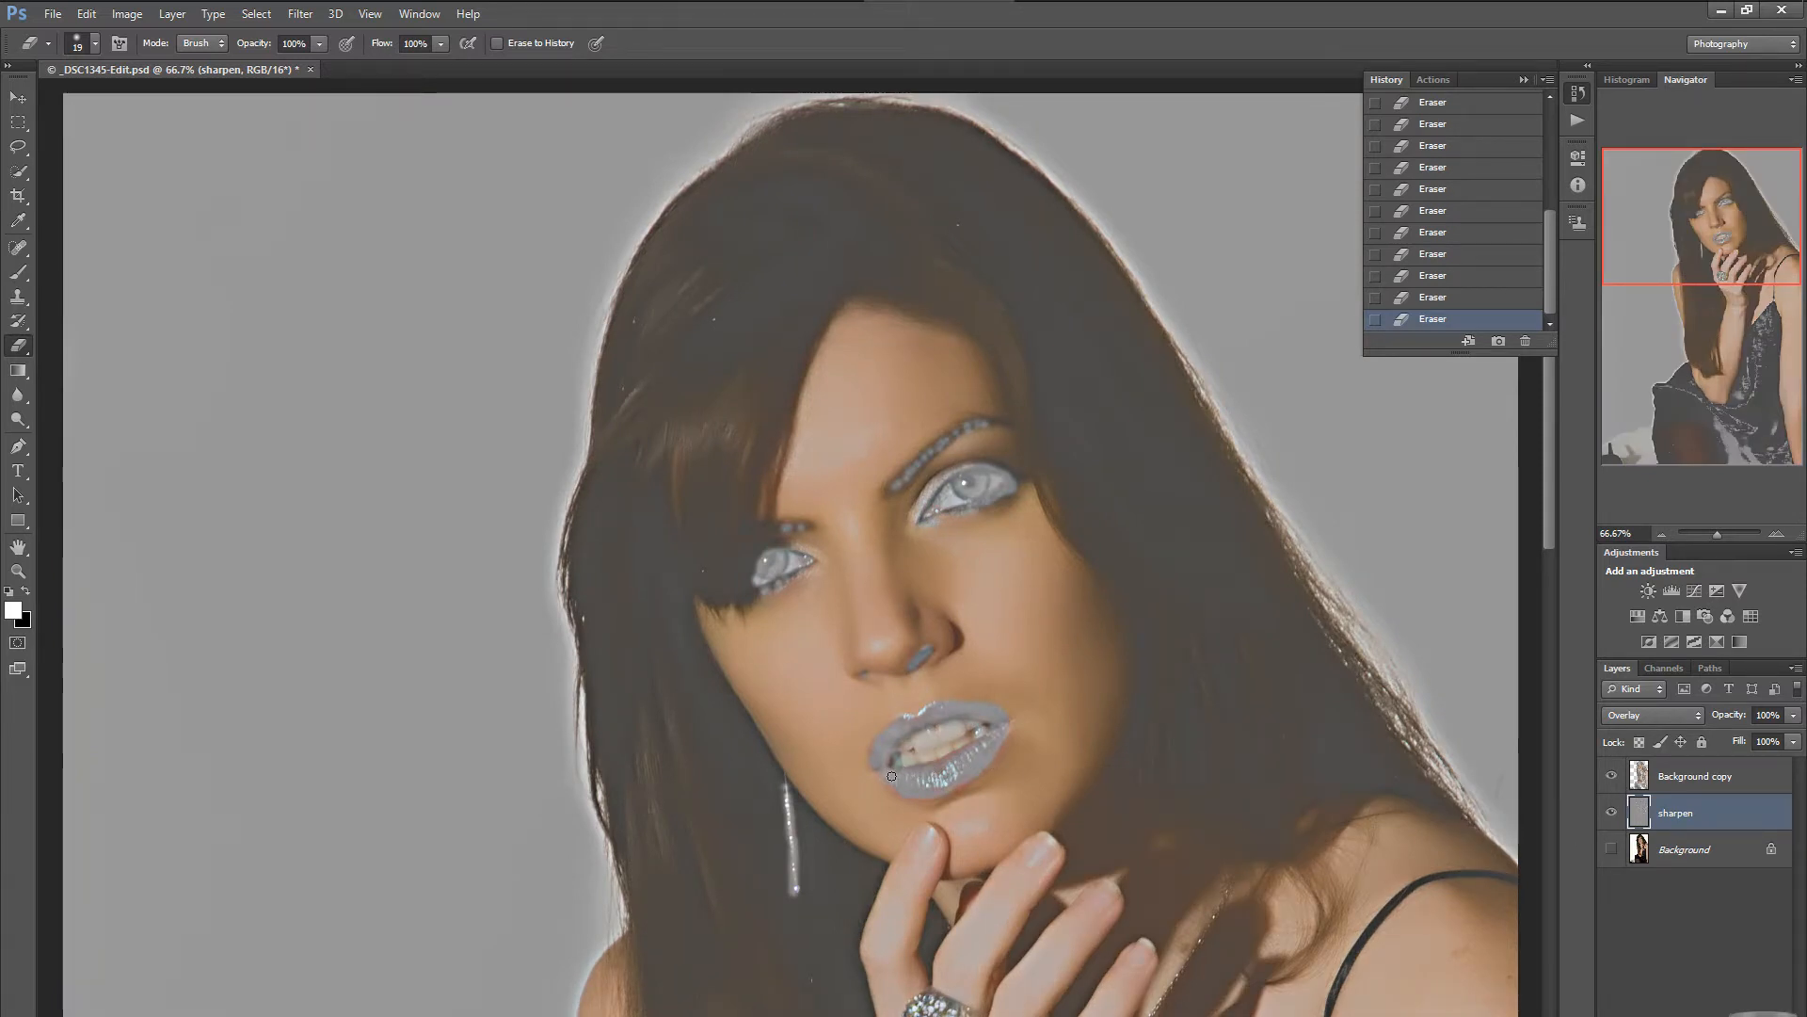
mouse_move(890, 773)
left_mouse_down()
mouse_move(1004, 732)
mouse_move(978, 767)
mouse_move(984, 752)
mouse_move(884, 775)
mouse_move(927, 792)
mouse_move(958, 772)
mouse_move(949, 785)
left_mouse_up()
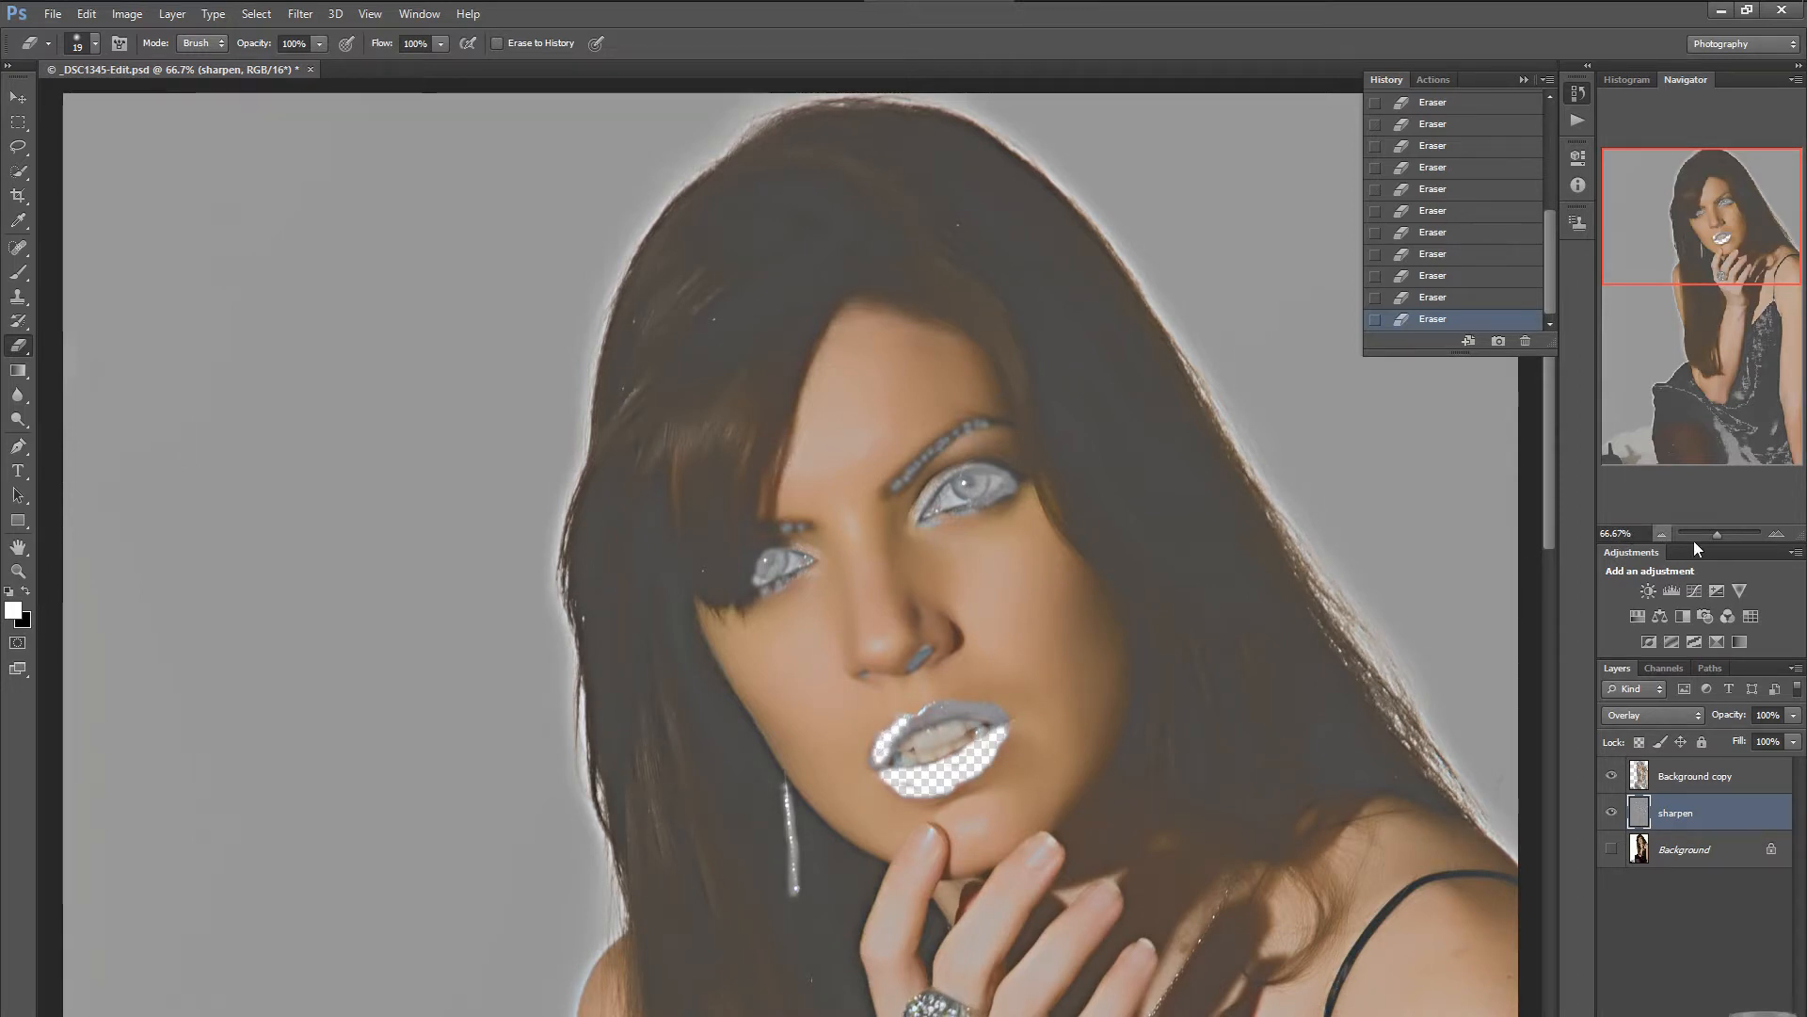
left_click(1777, 533)
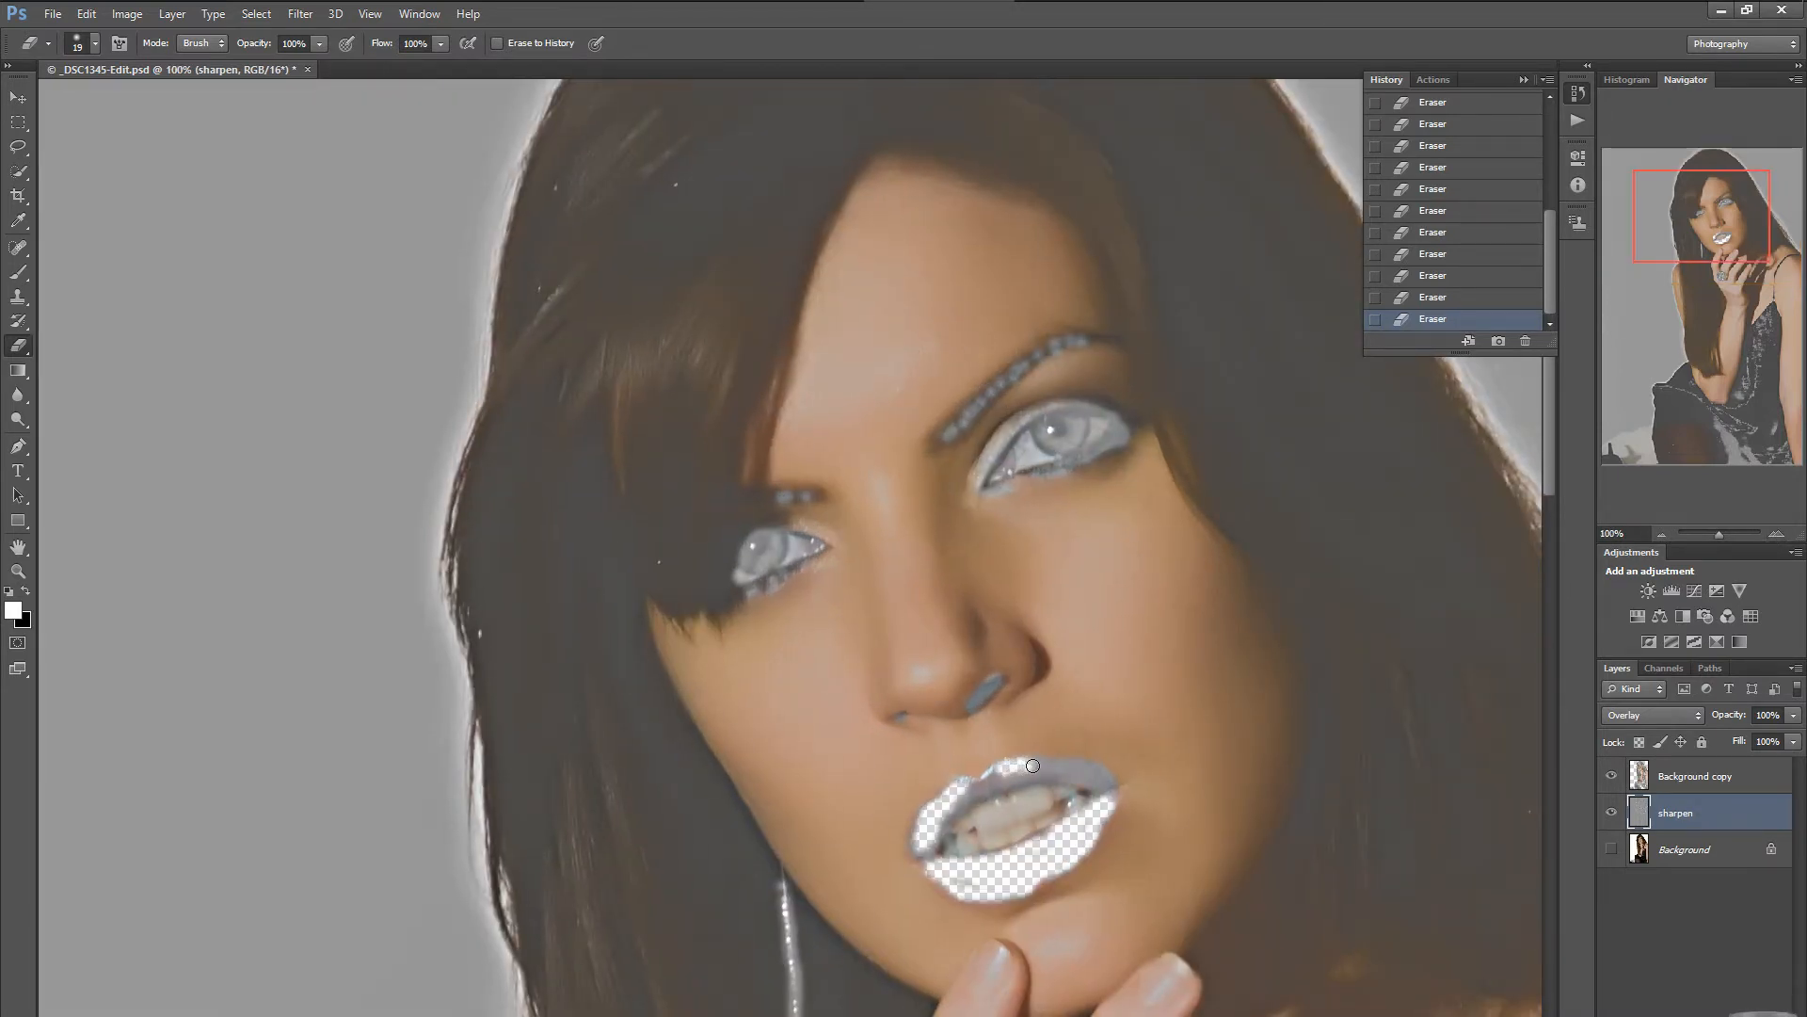
mouse_move(1032, 766)
left_mouse_down()
mouse_move(1107, 779)
mouse_move(976, 783)
left_mouse_up()
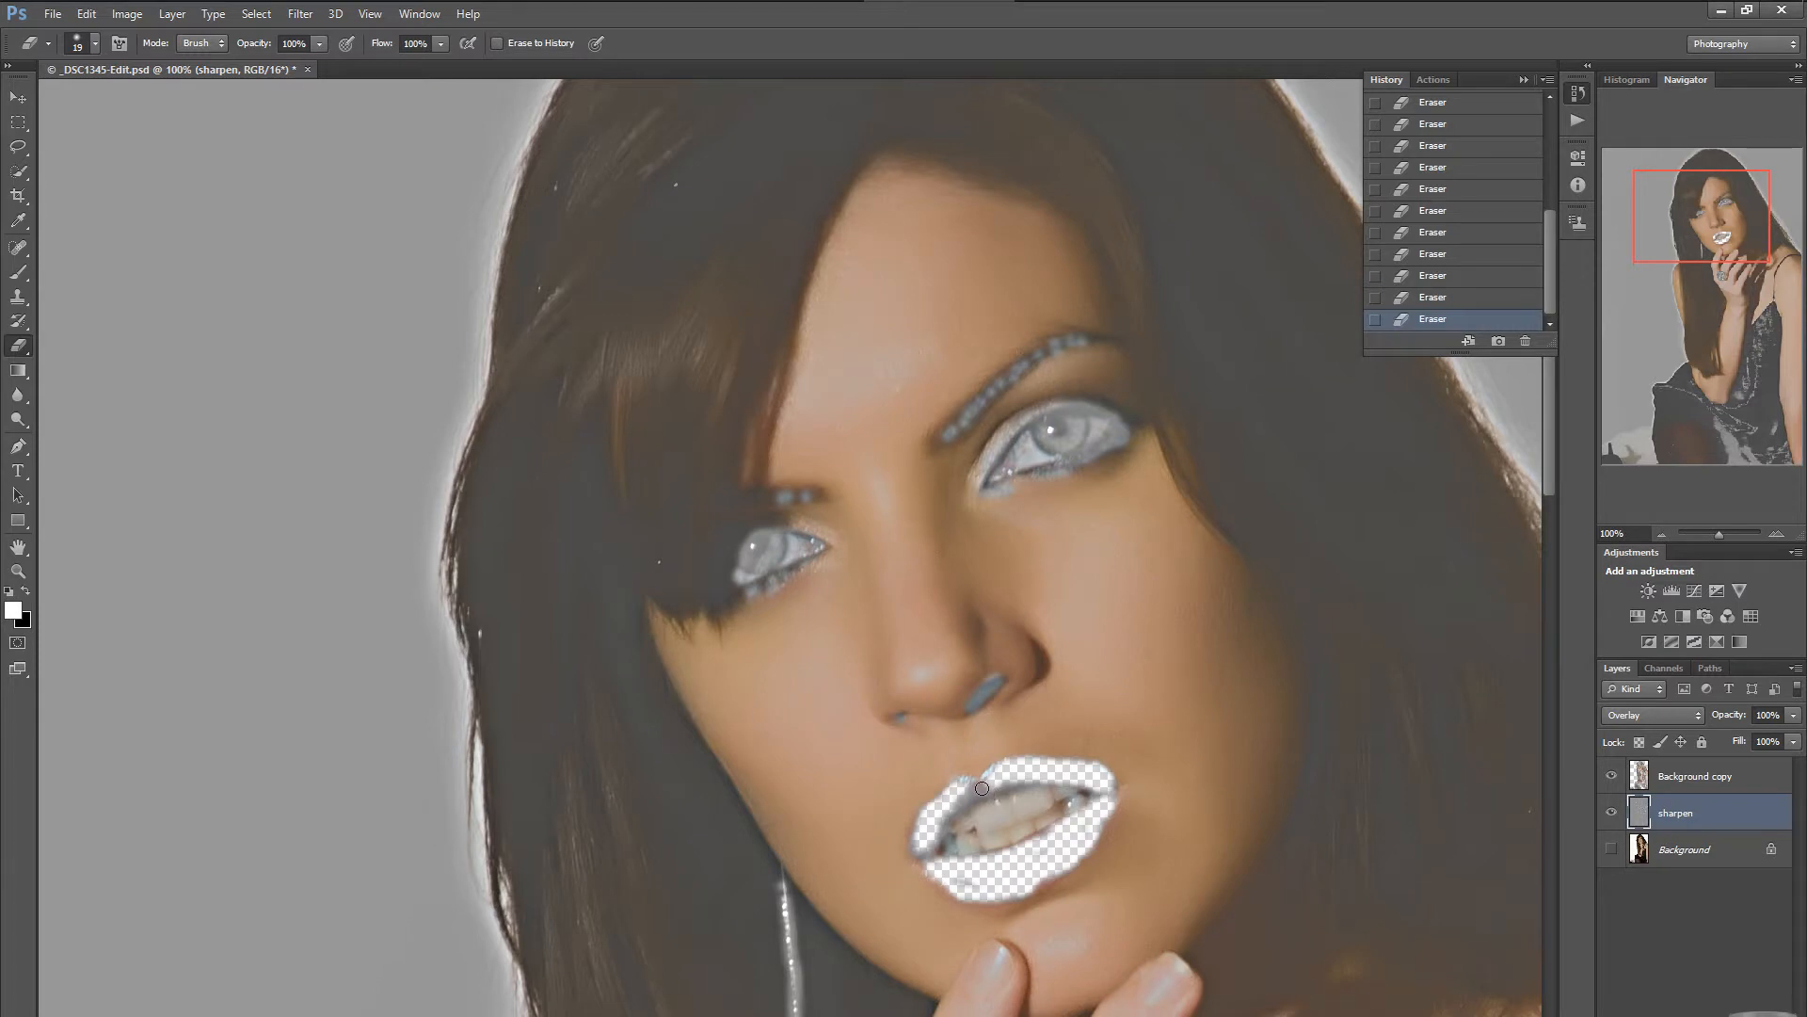
mouse_move(980, 789)
left_mouse_down()
mouse_move(968, 802)
mouse_move(937, 837)
mouse_move(910, 825)
mouse_move(928, 863)
left_mouse_up()
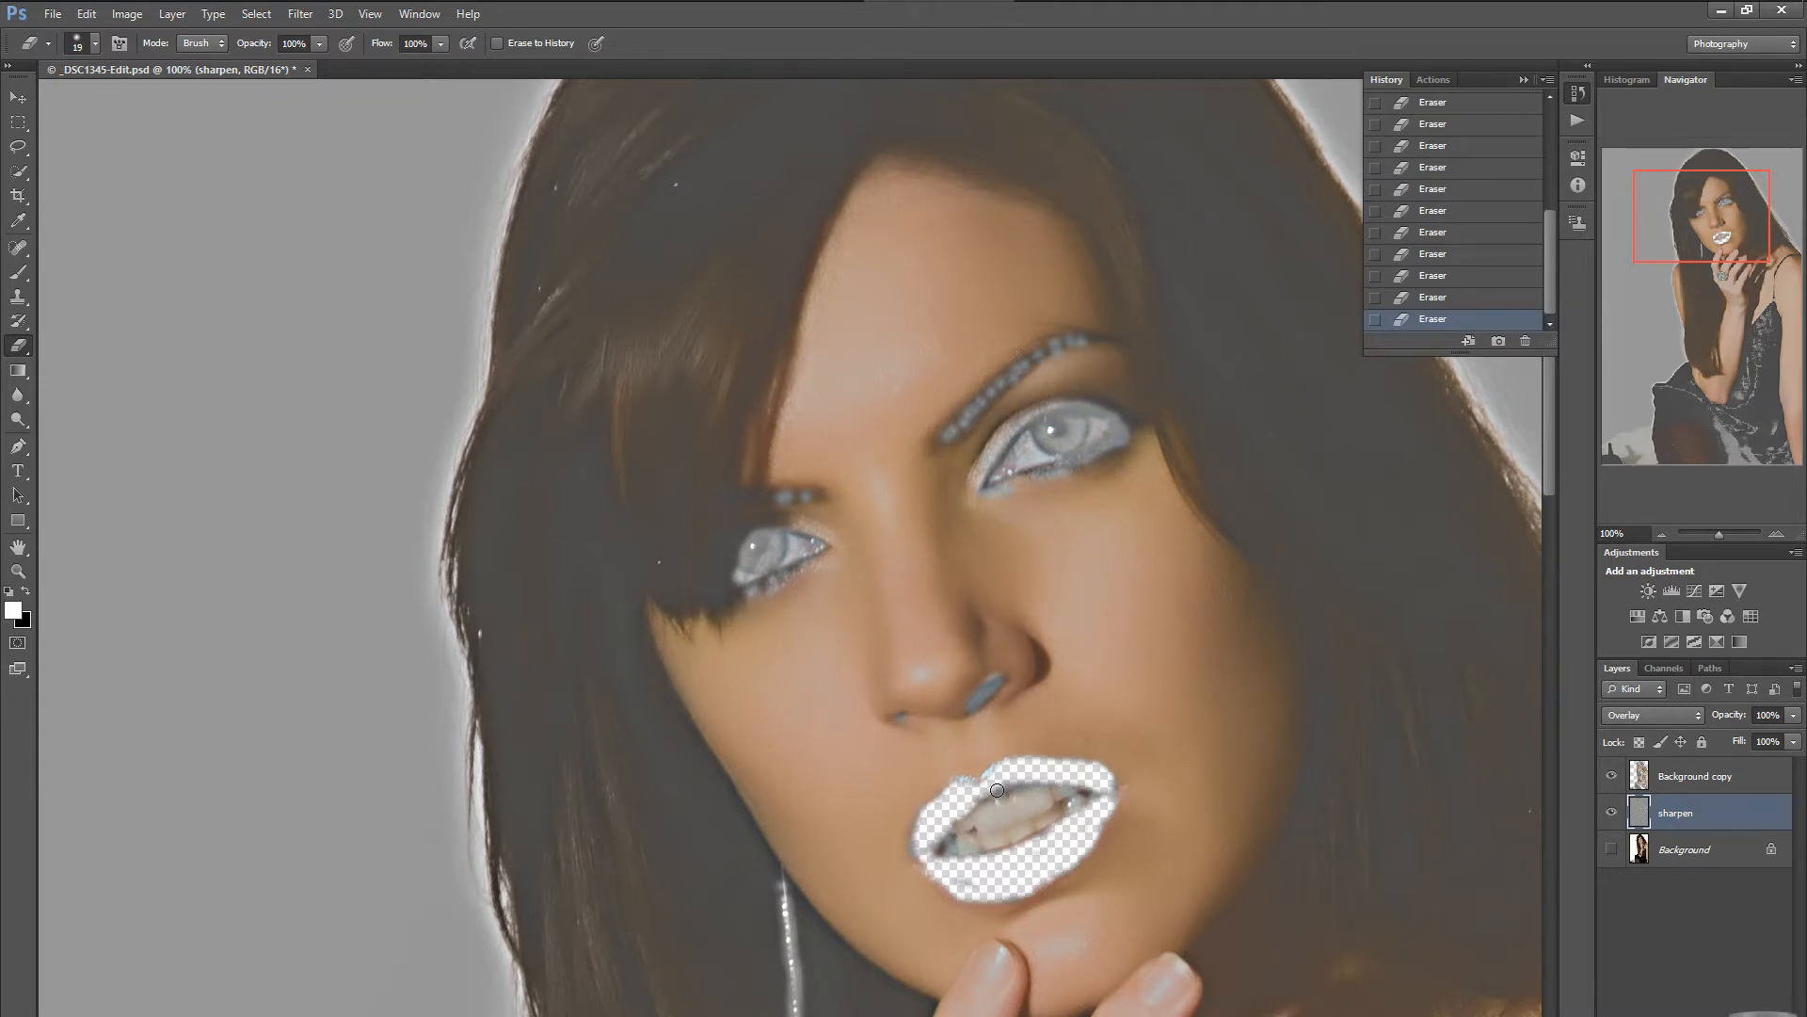
left_click_drag(997, 789, 1084, 787)
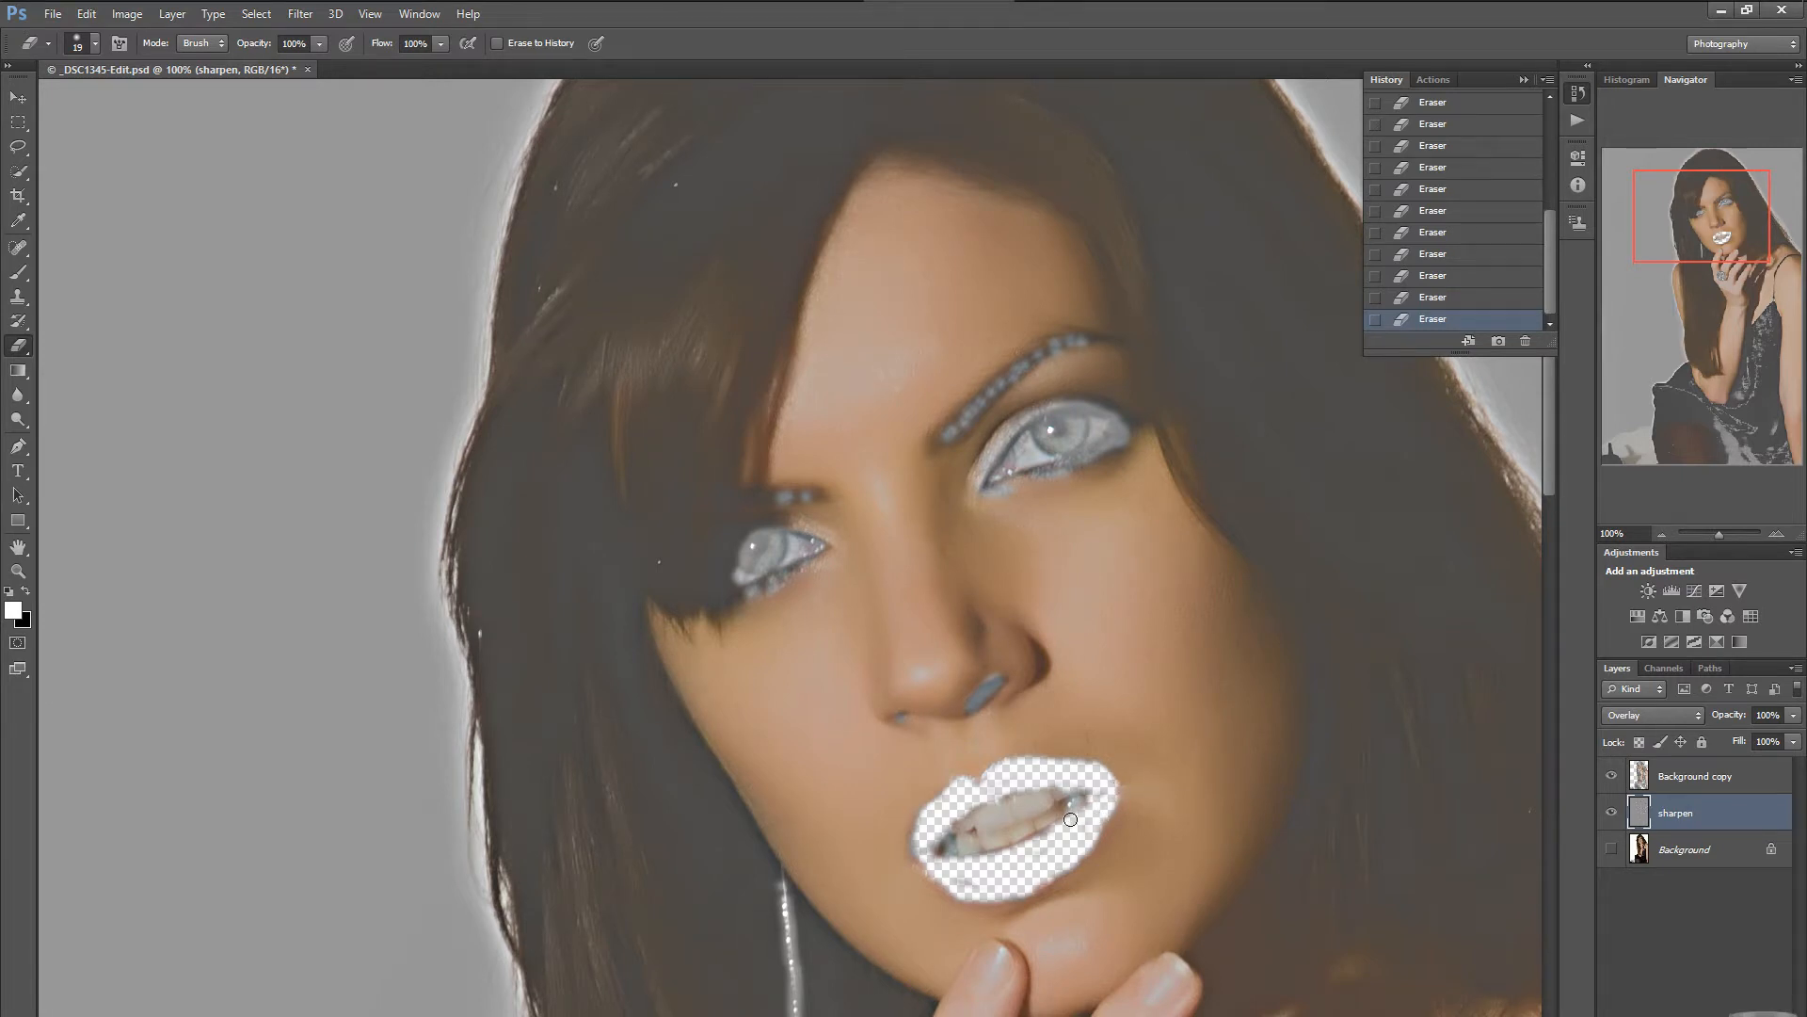
mouse_move(958, 845)
left_mouse_down()
mouse_move(934, 851)
mouse_move(937, 836)
mouse_move(945, 854)
left_mouse_up()
mouse_move(1050, 818)
left_mouse_down()
mouse_move(1077, 796)
mouse_move(1080, 823)
left_mouse_up()
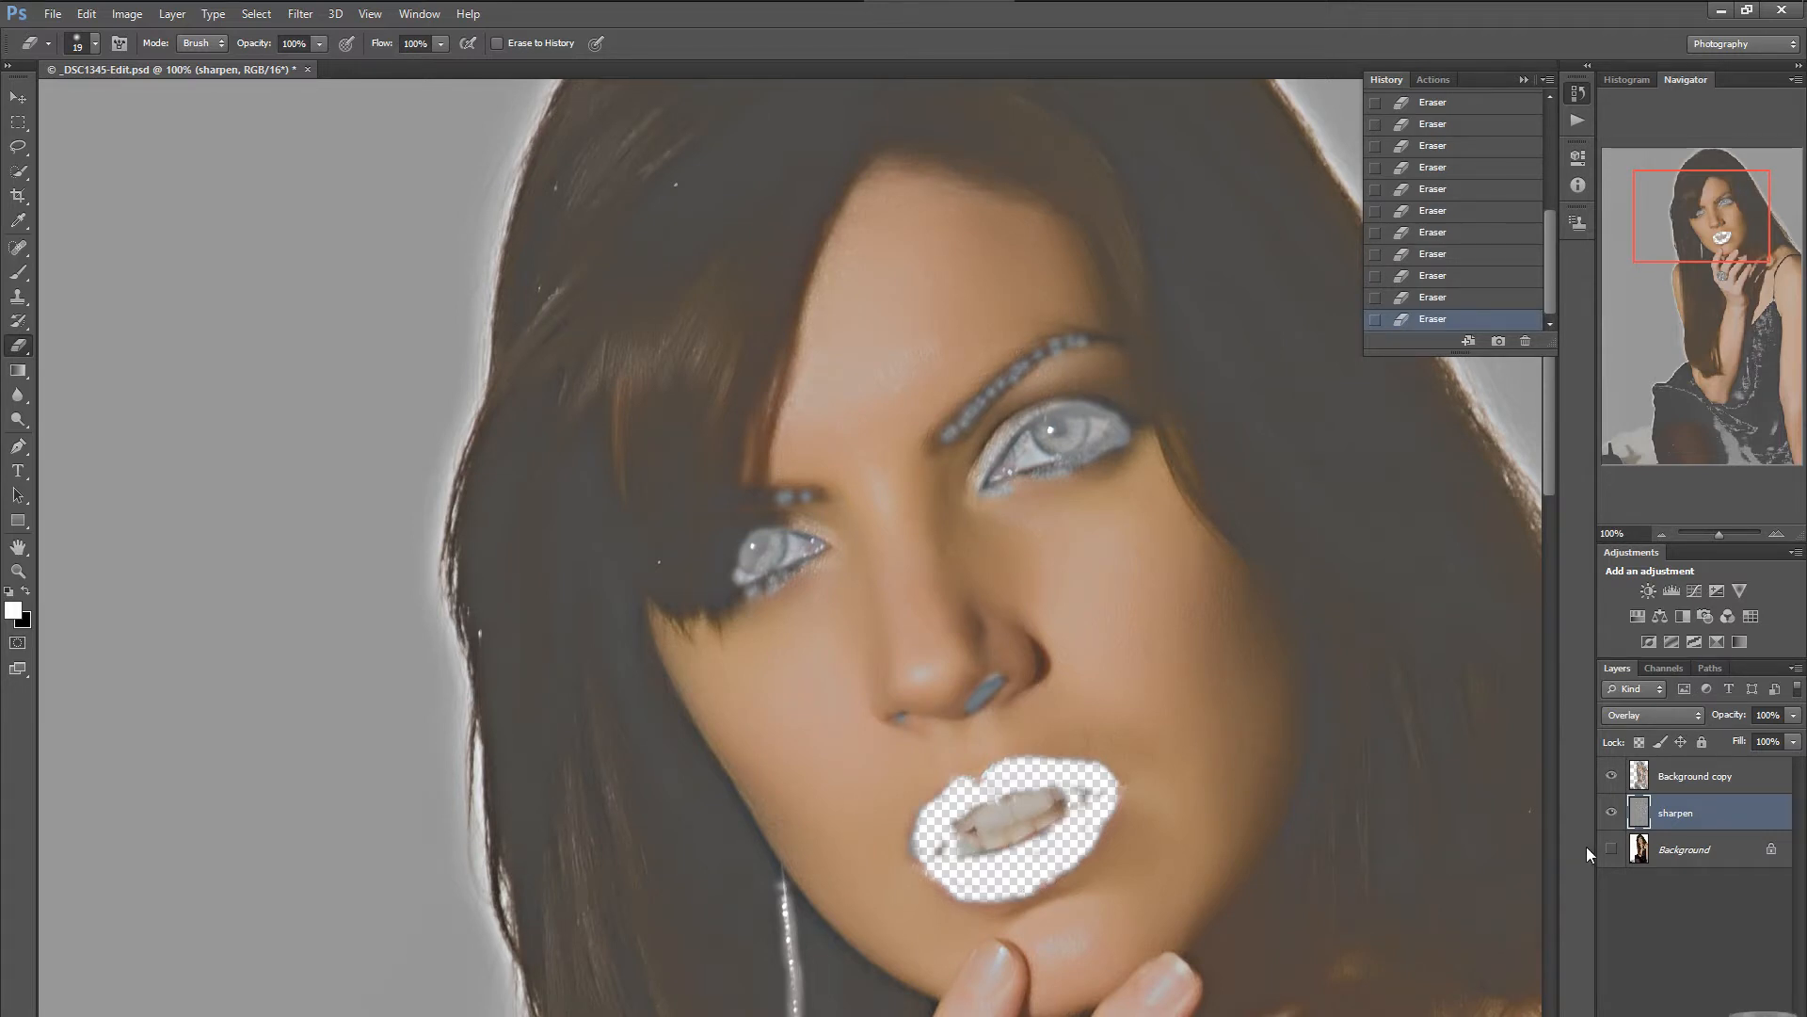
Show the Background layer and compare the face at 100% with the lip-erased sharpen layer on and off.
left_click(1612, 848)
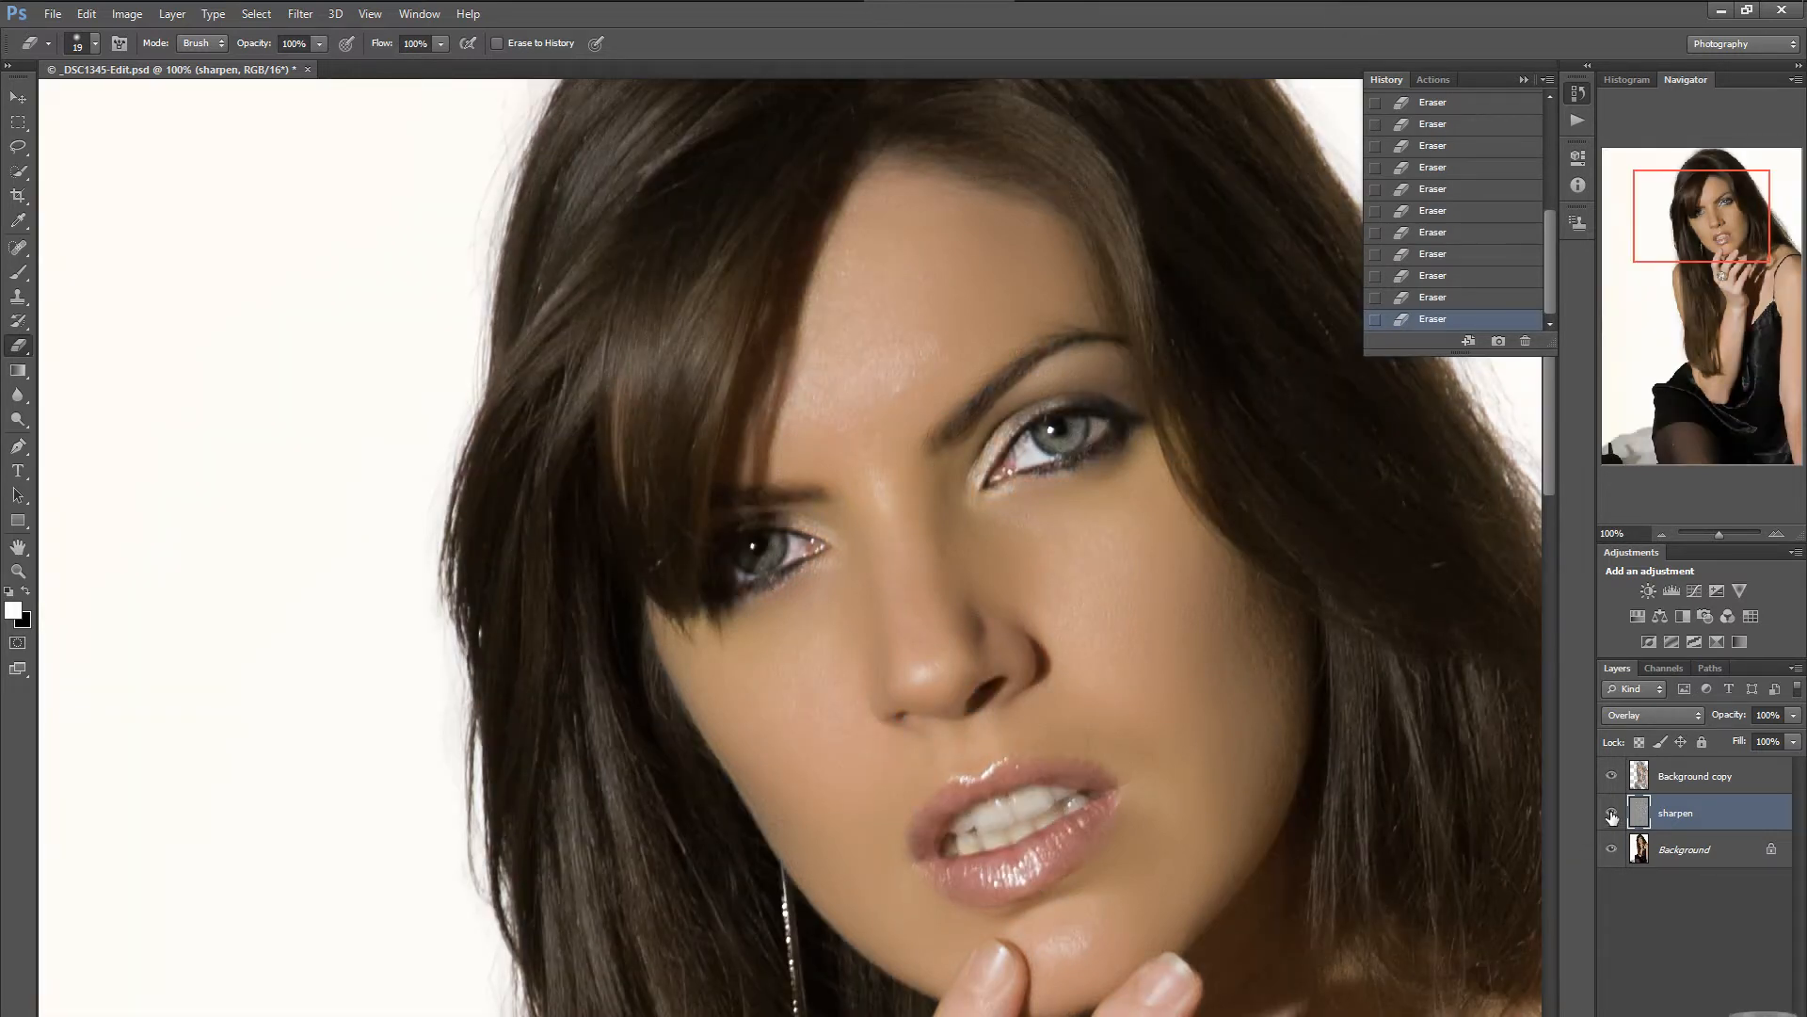
left_click(1610, 813)
left_click(1610, 817)
left_click(1610, 816)
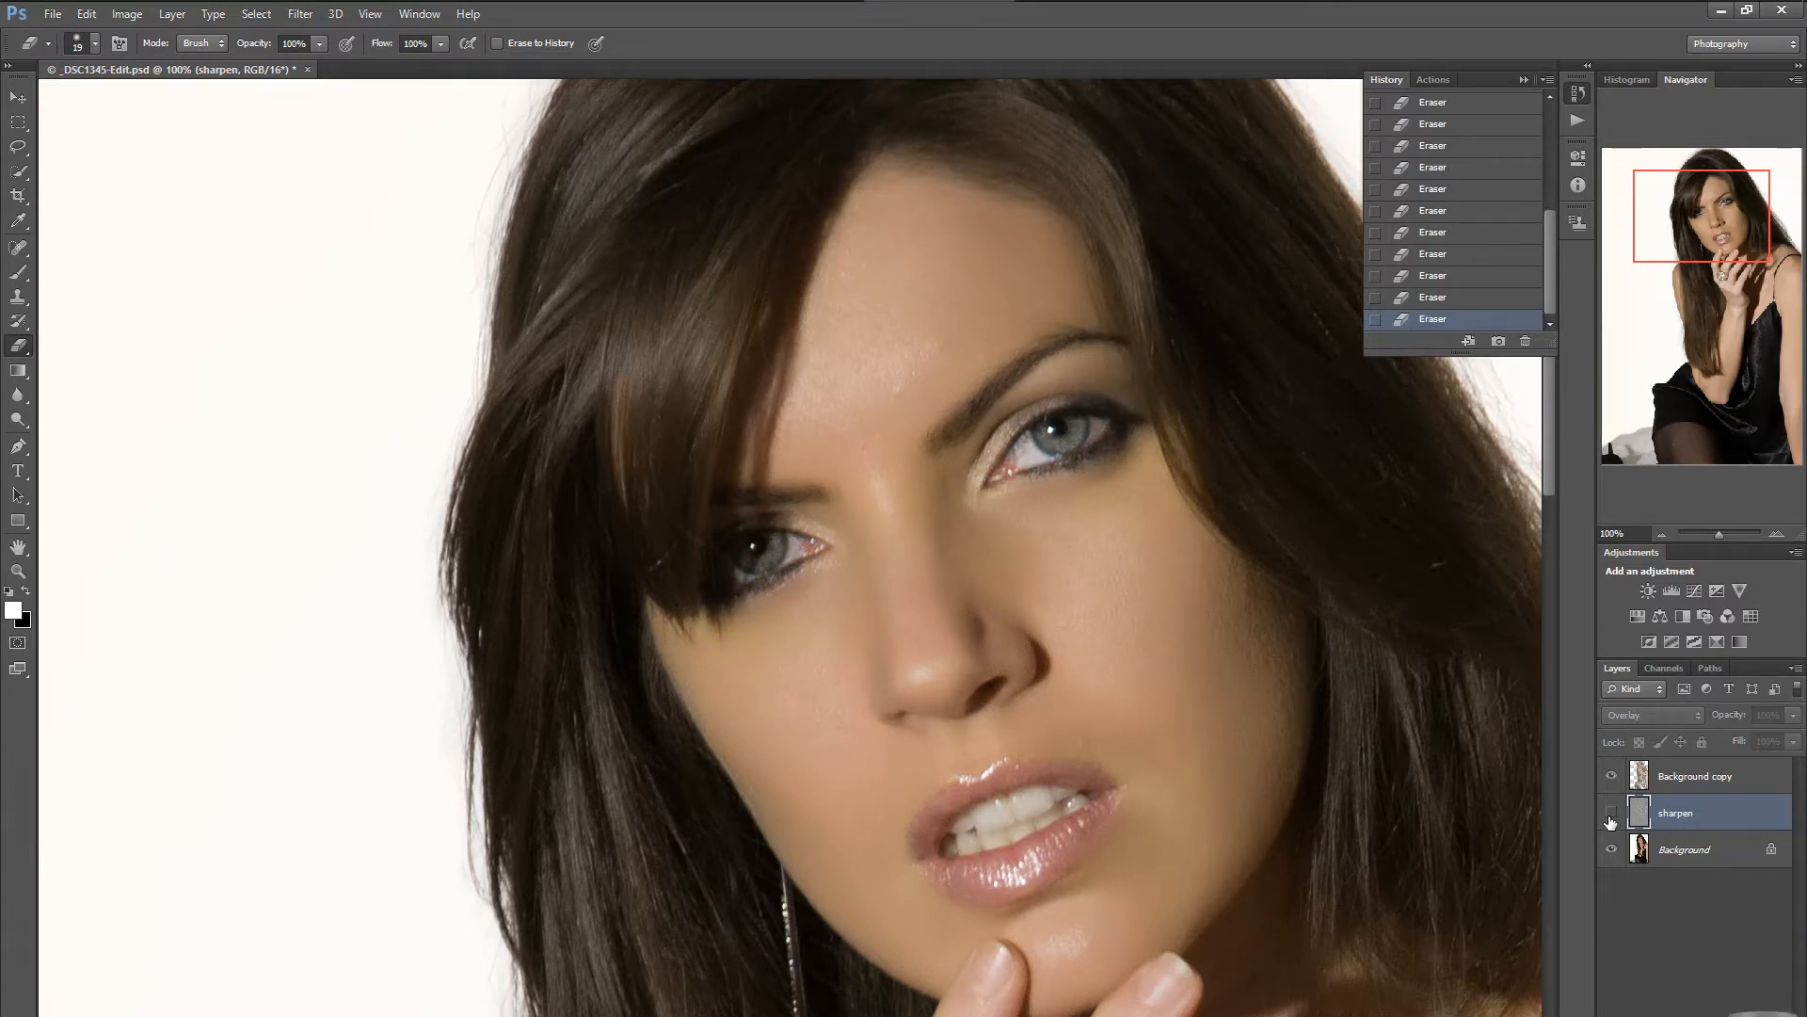
left_click(1611, 815)
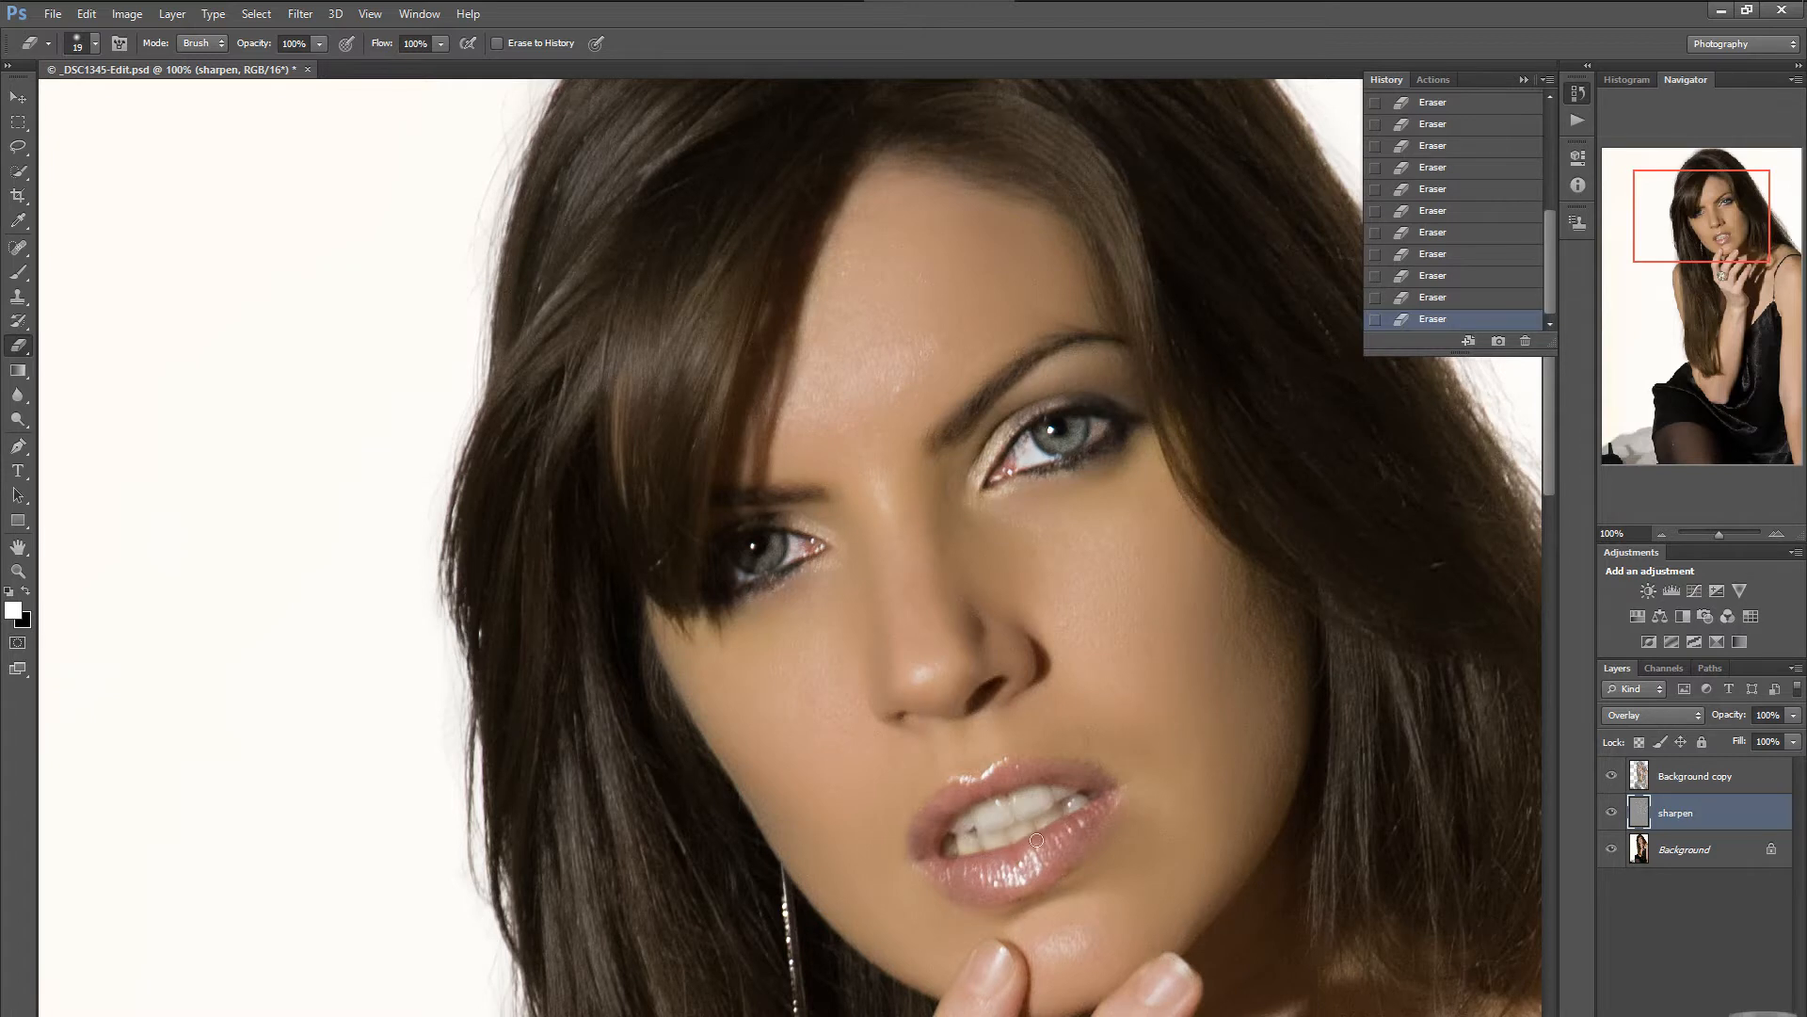
left_click(1611, 812)
left_click(1611, 813)
left_click(1611, 812)
left_click(1612, 812)
left_click(1612, 813)
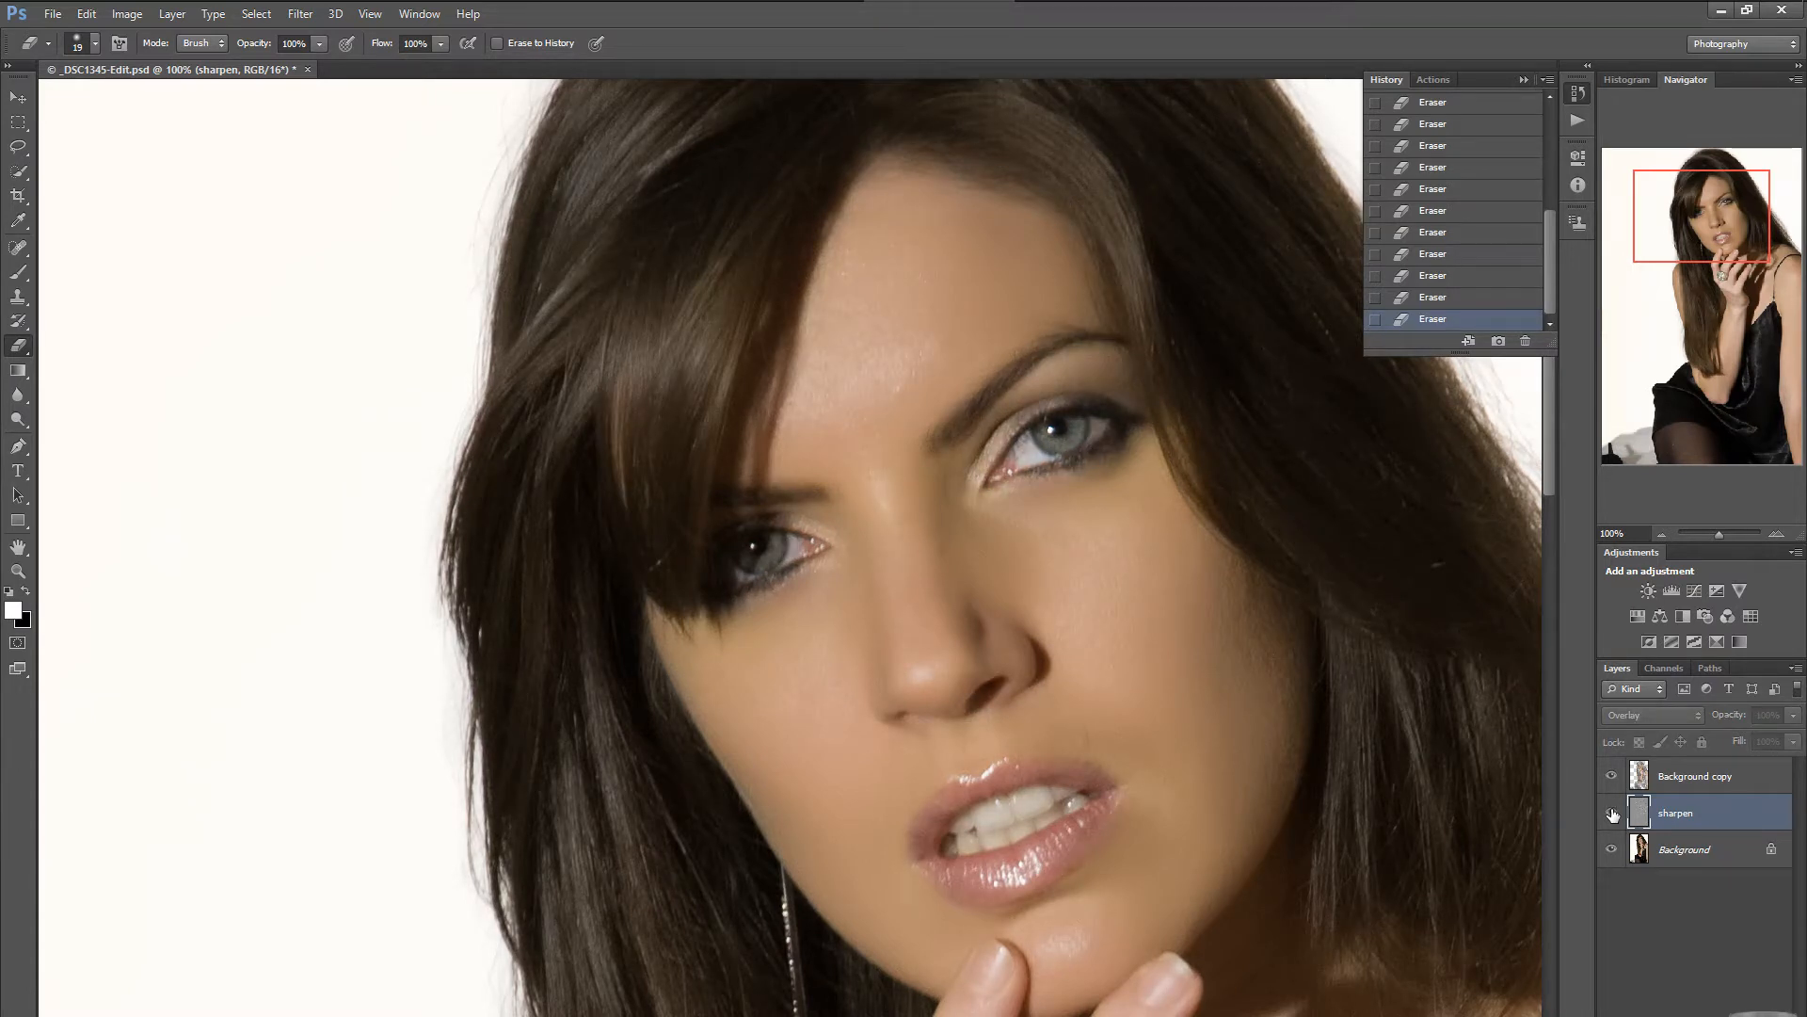
Toggle the sharpen layer to check its effect on the face, and inspect the erased mouth area with the Background and Background copy hidden in turn.
left_click(1611, 812)
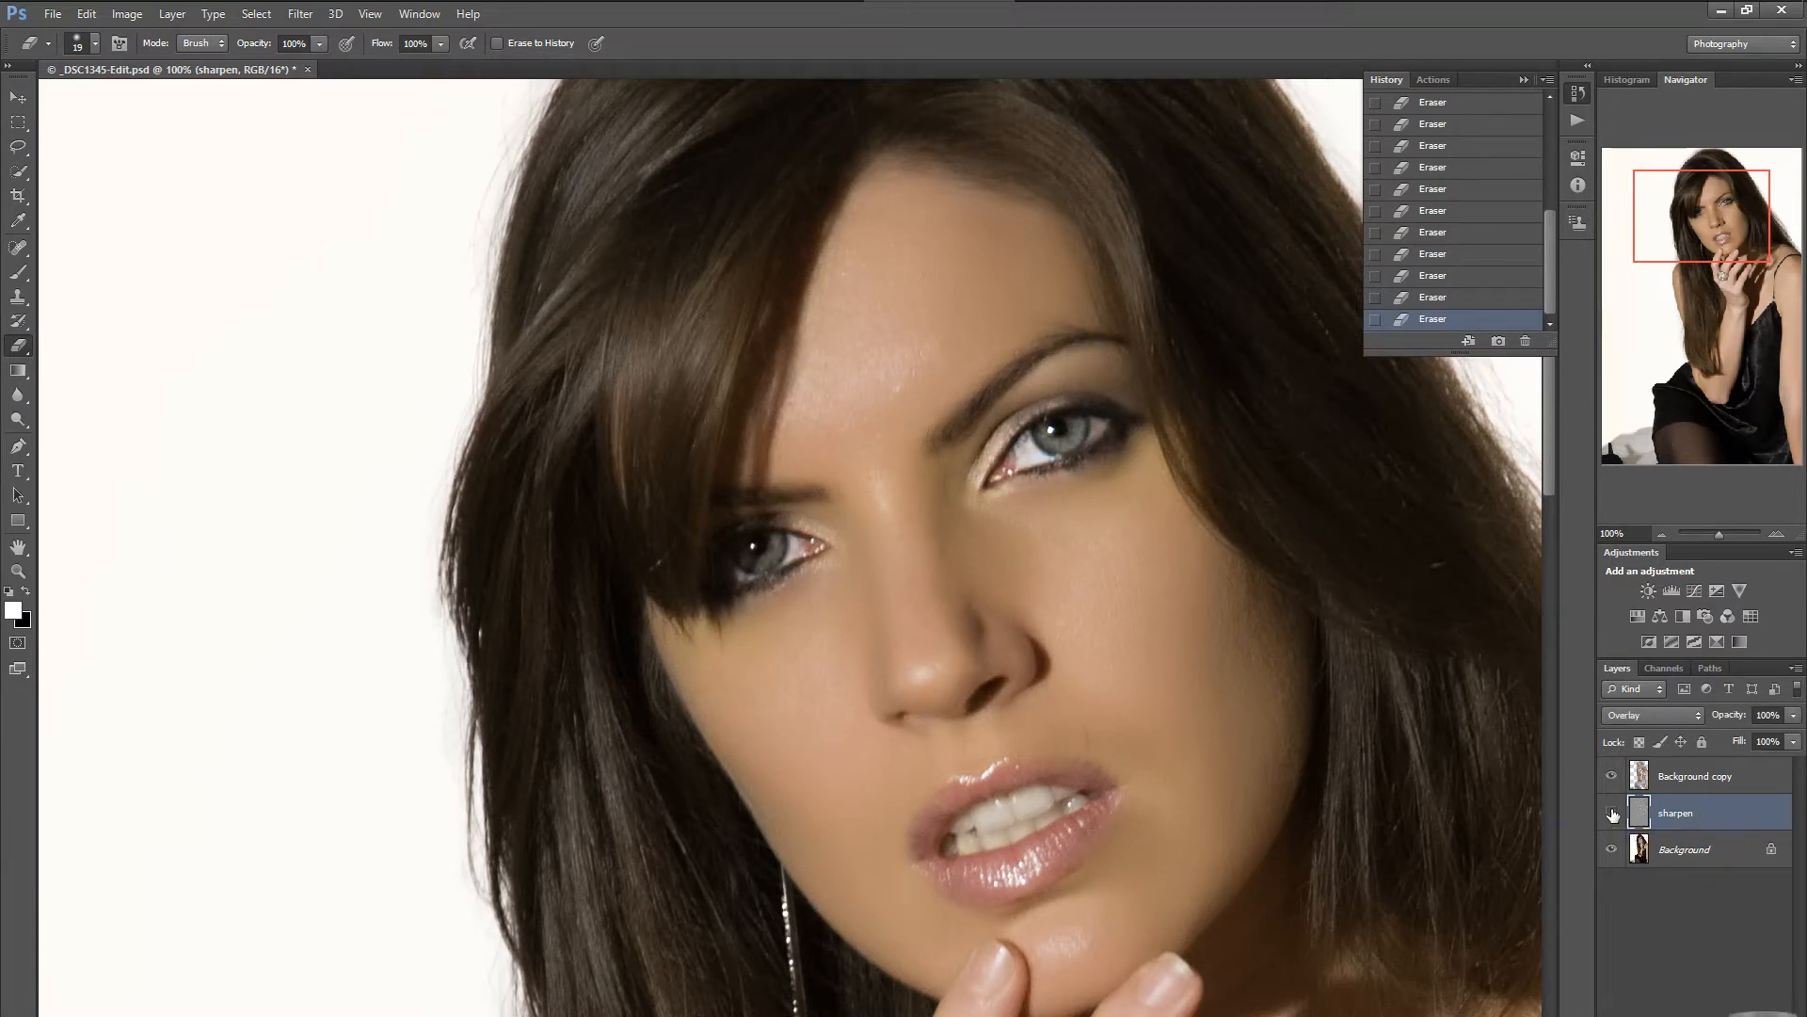
left_click(1611, 812)
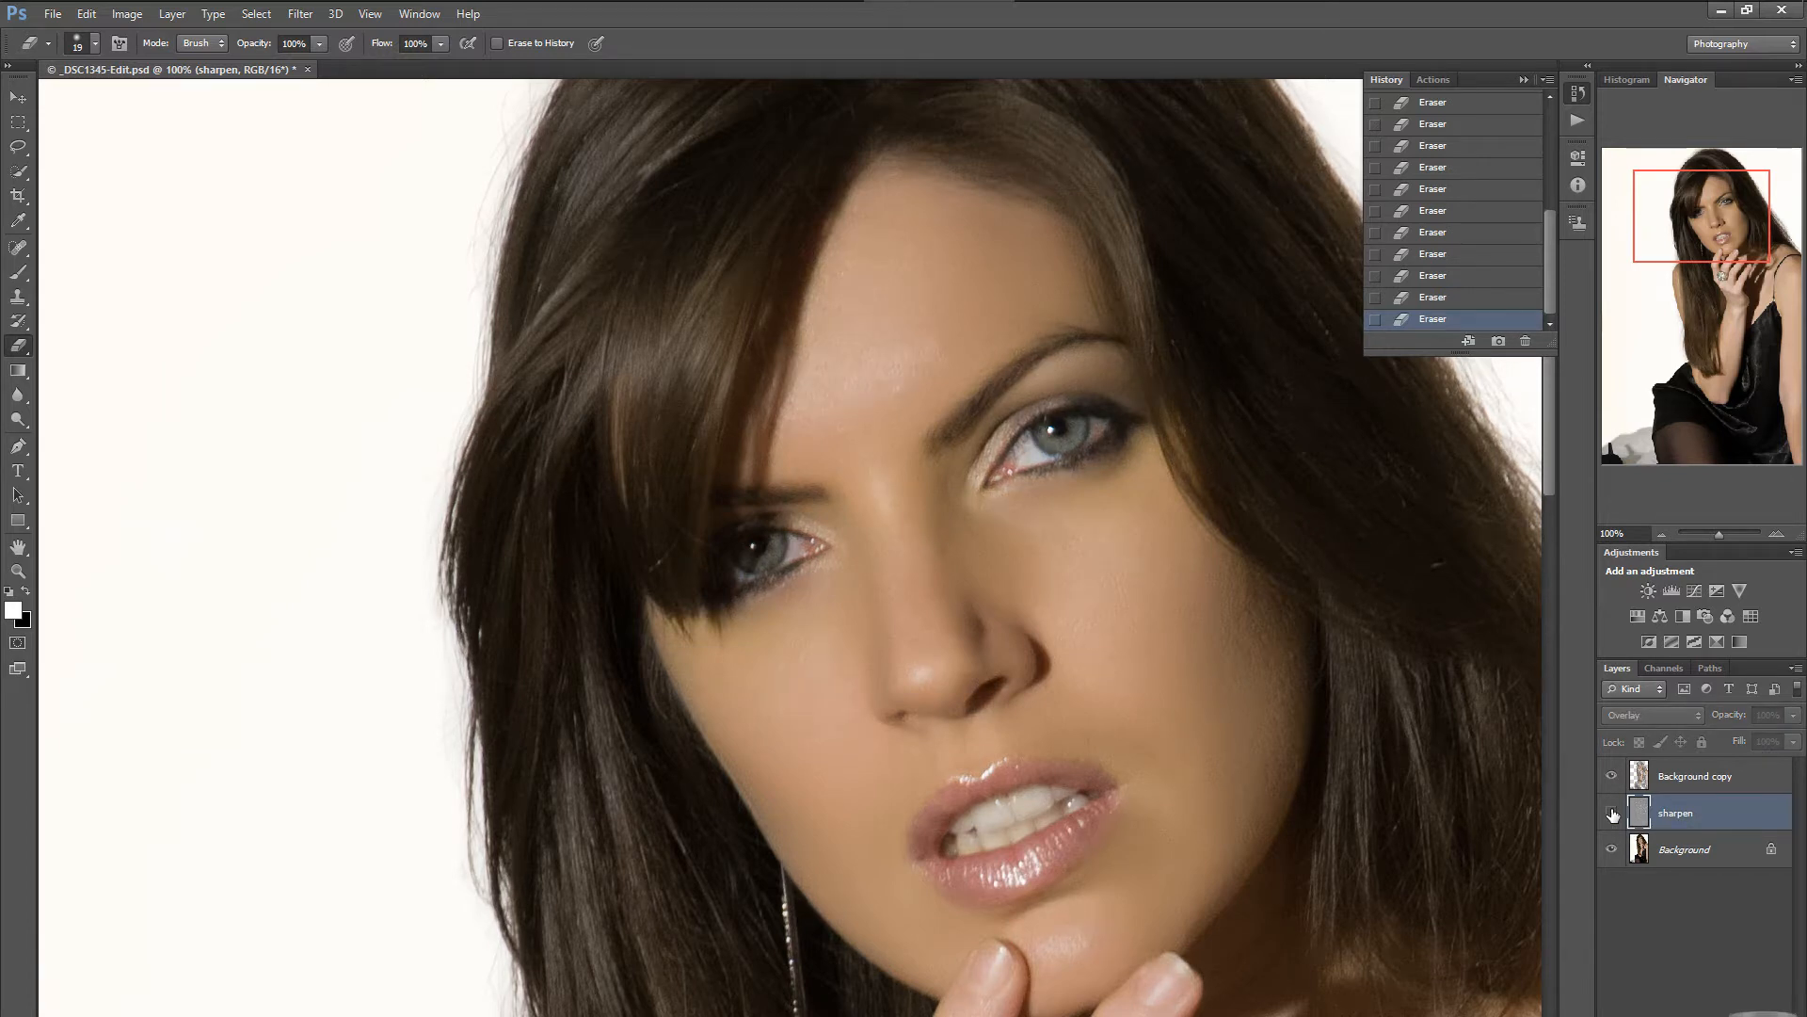
left_click(1611, 813)
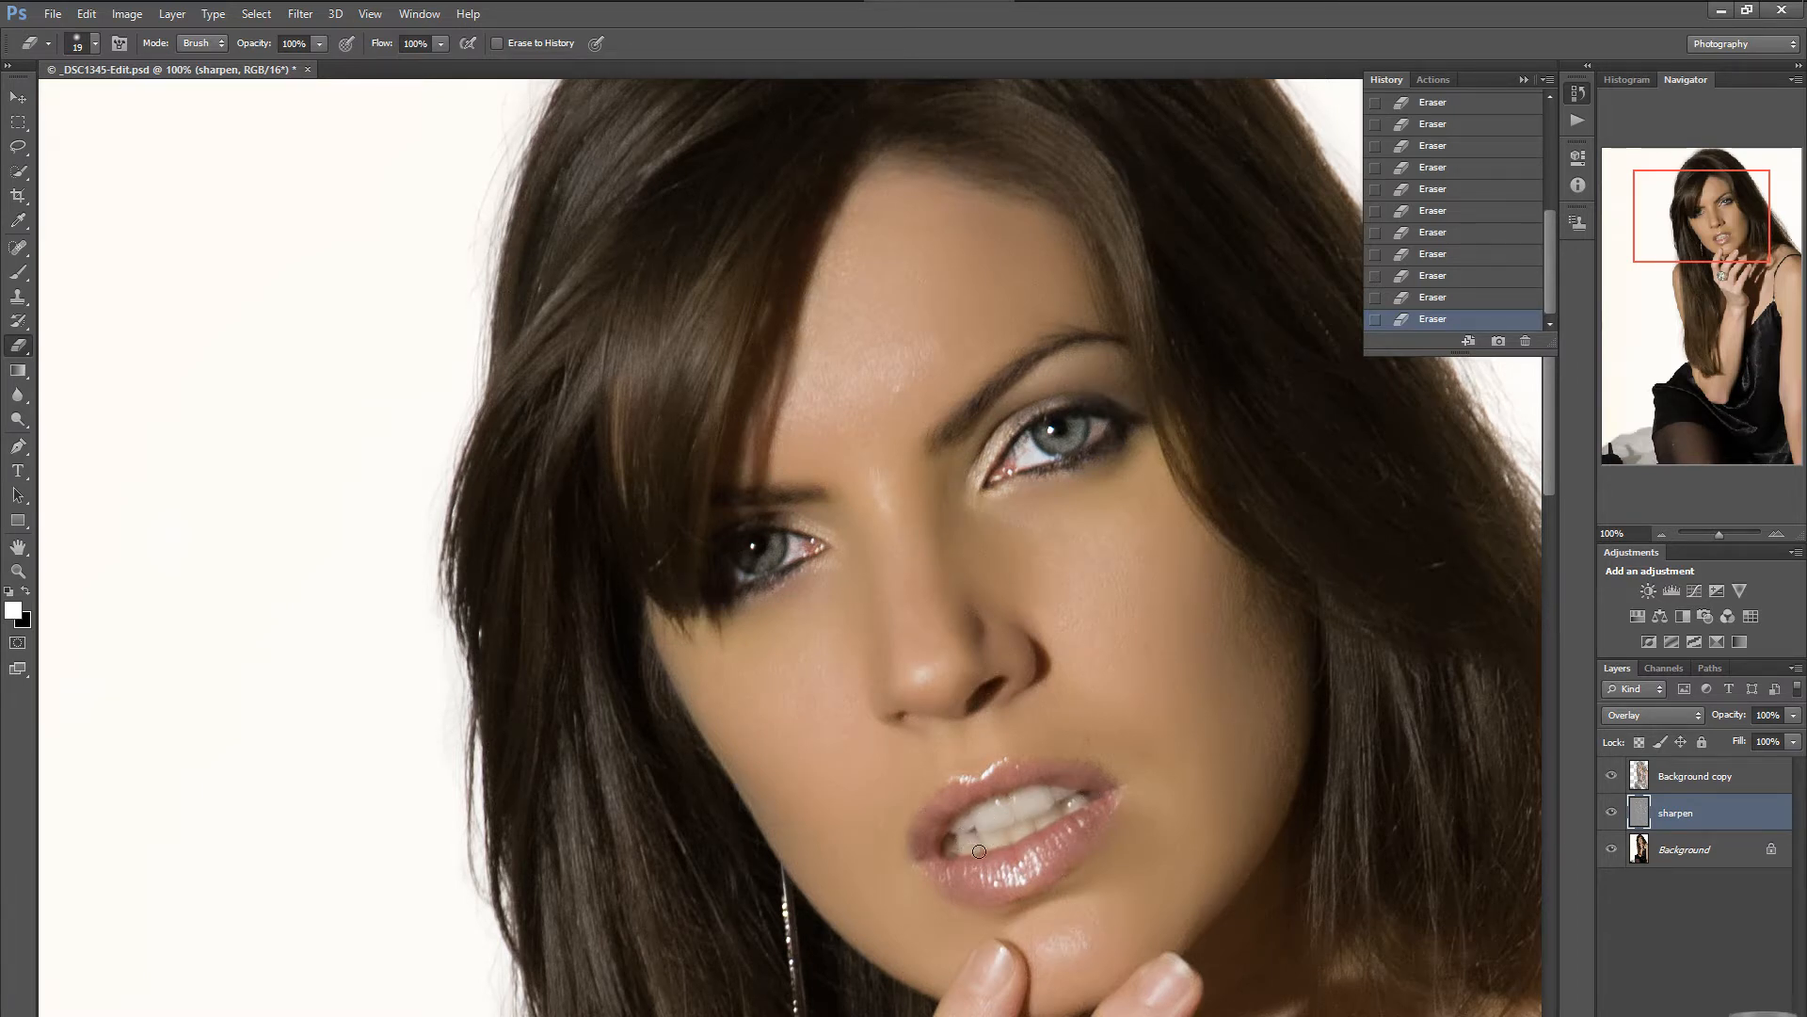
left_click(1612, 850)
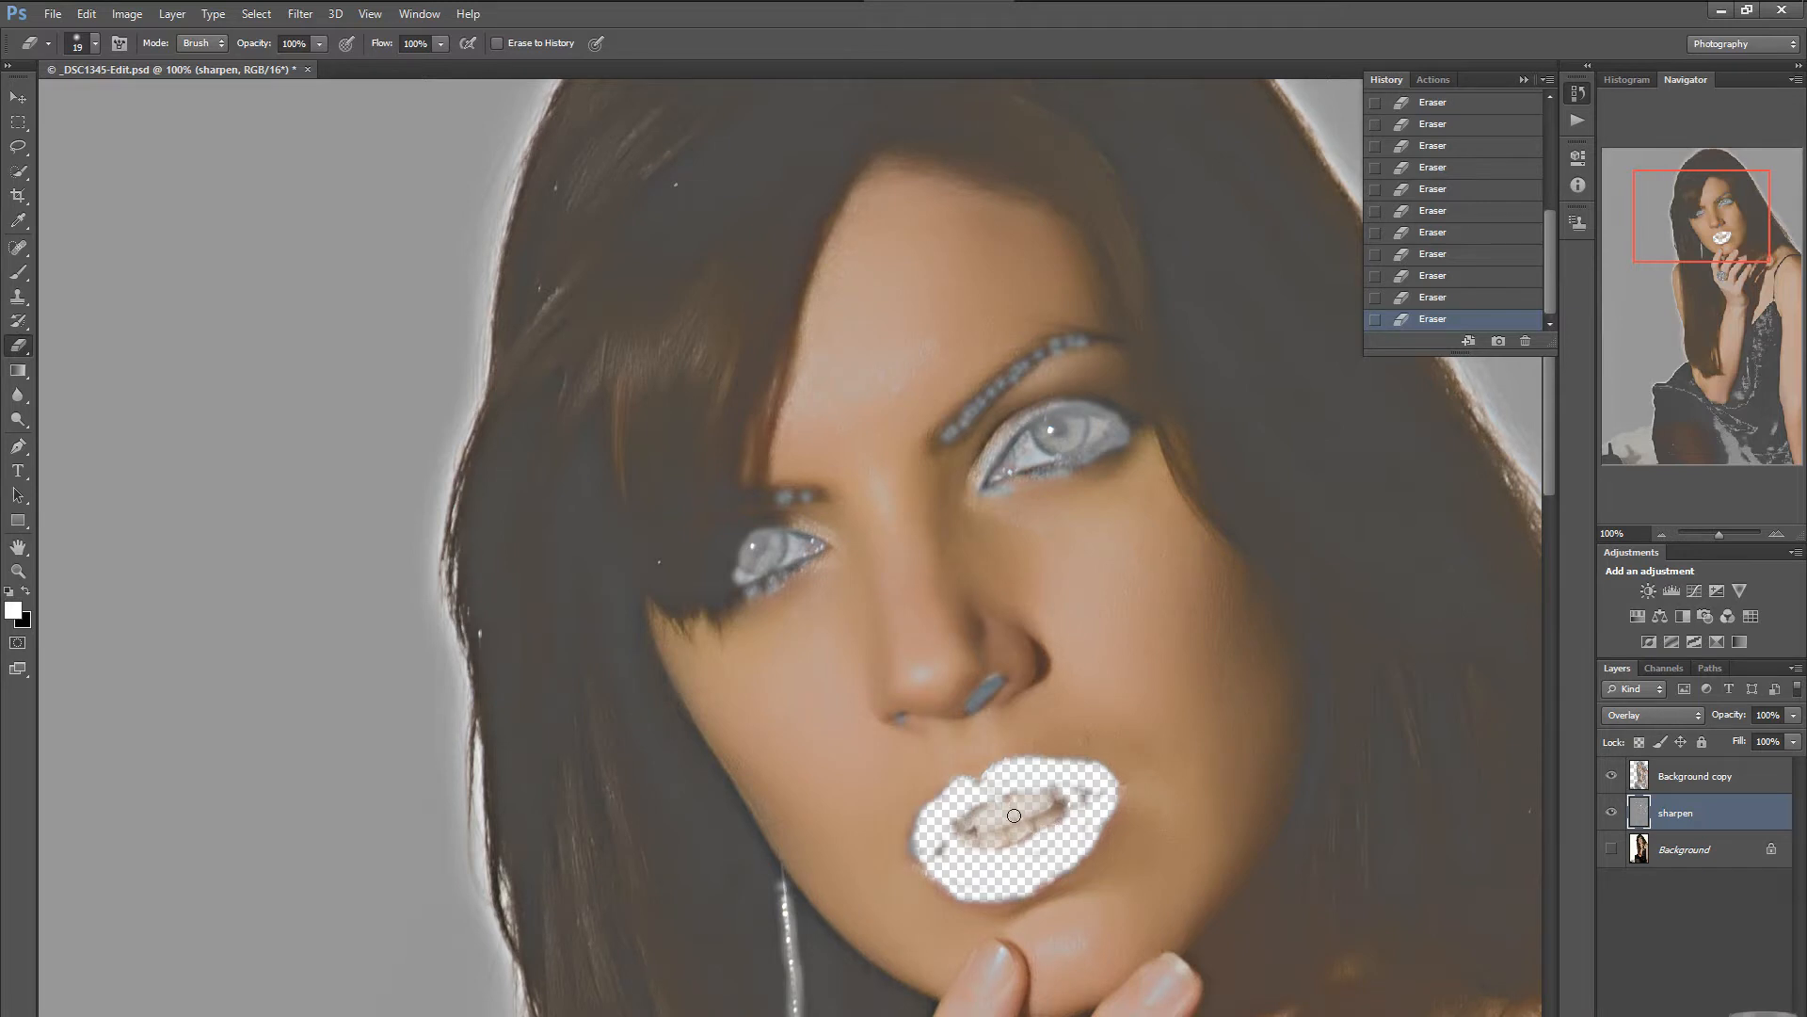
left_click(1612, 776)
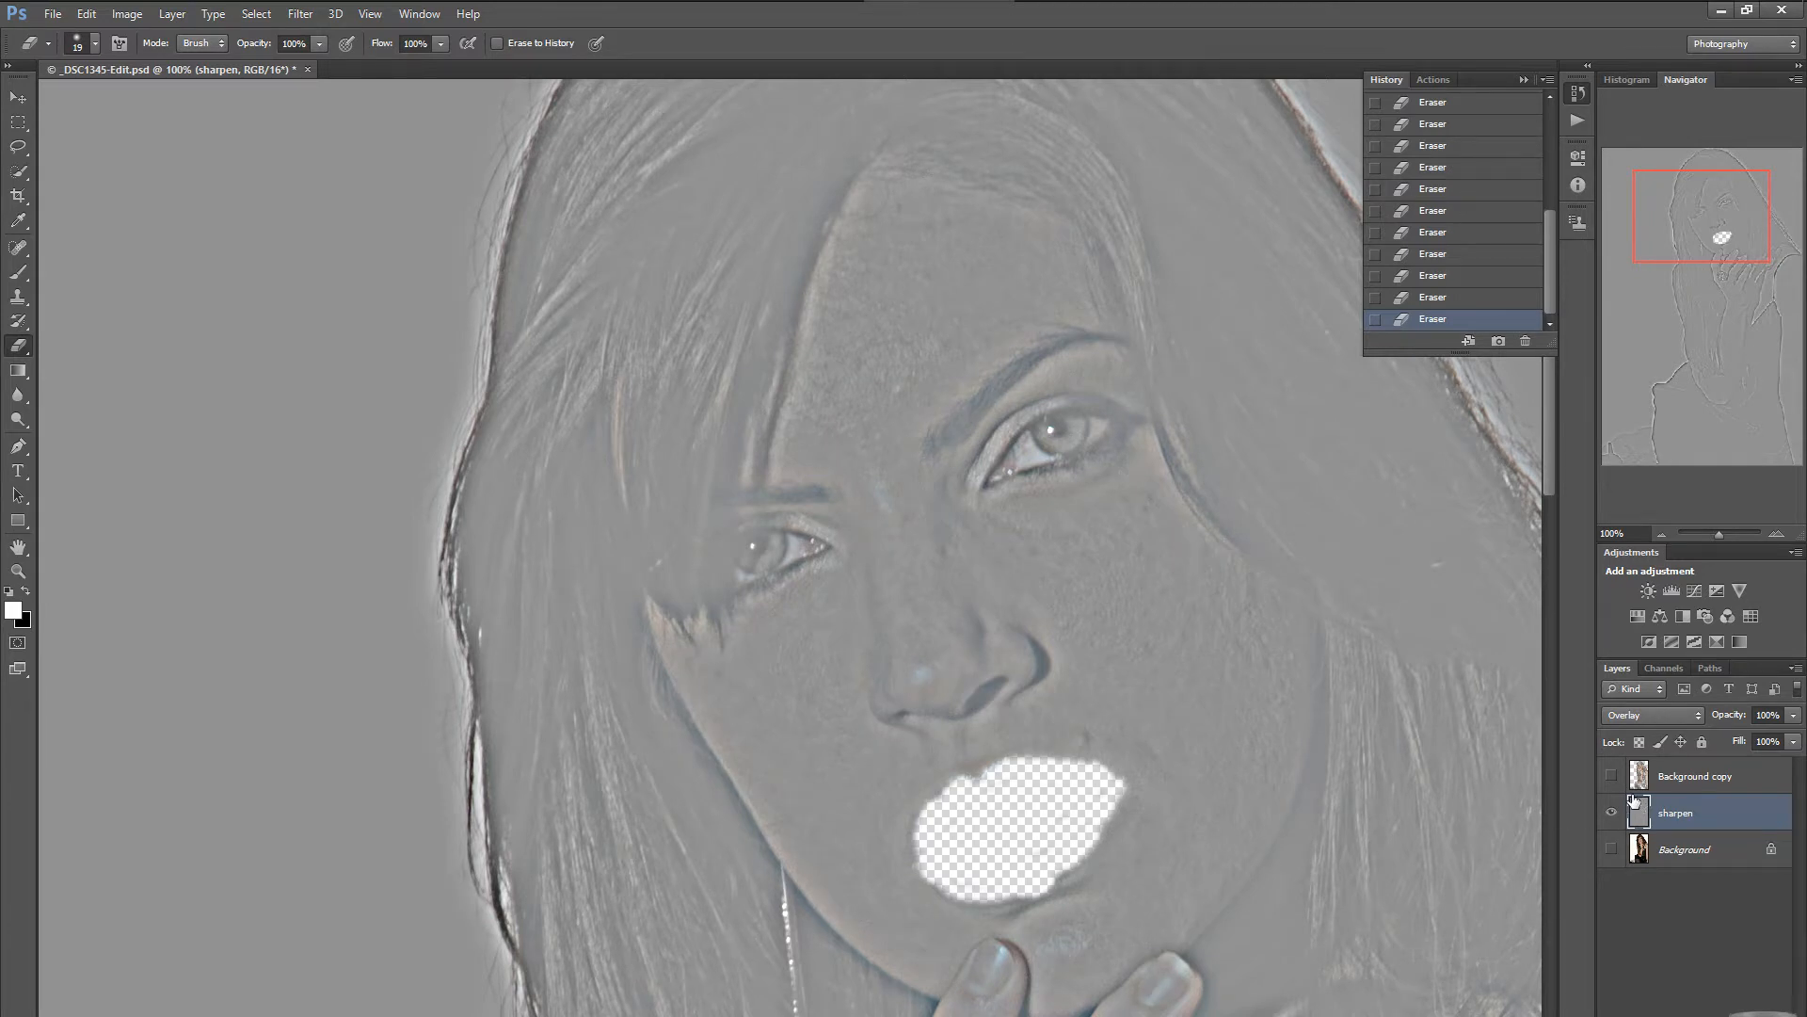
left_click(1612, 776)
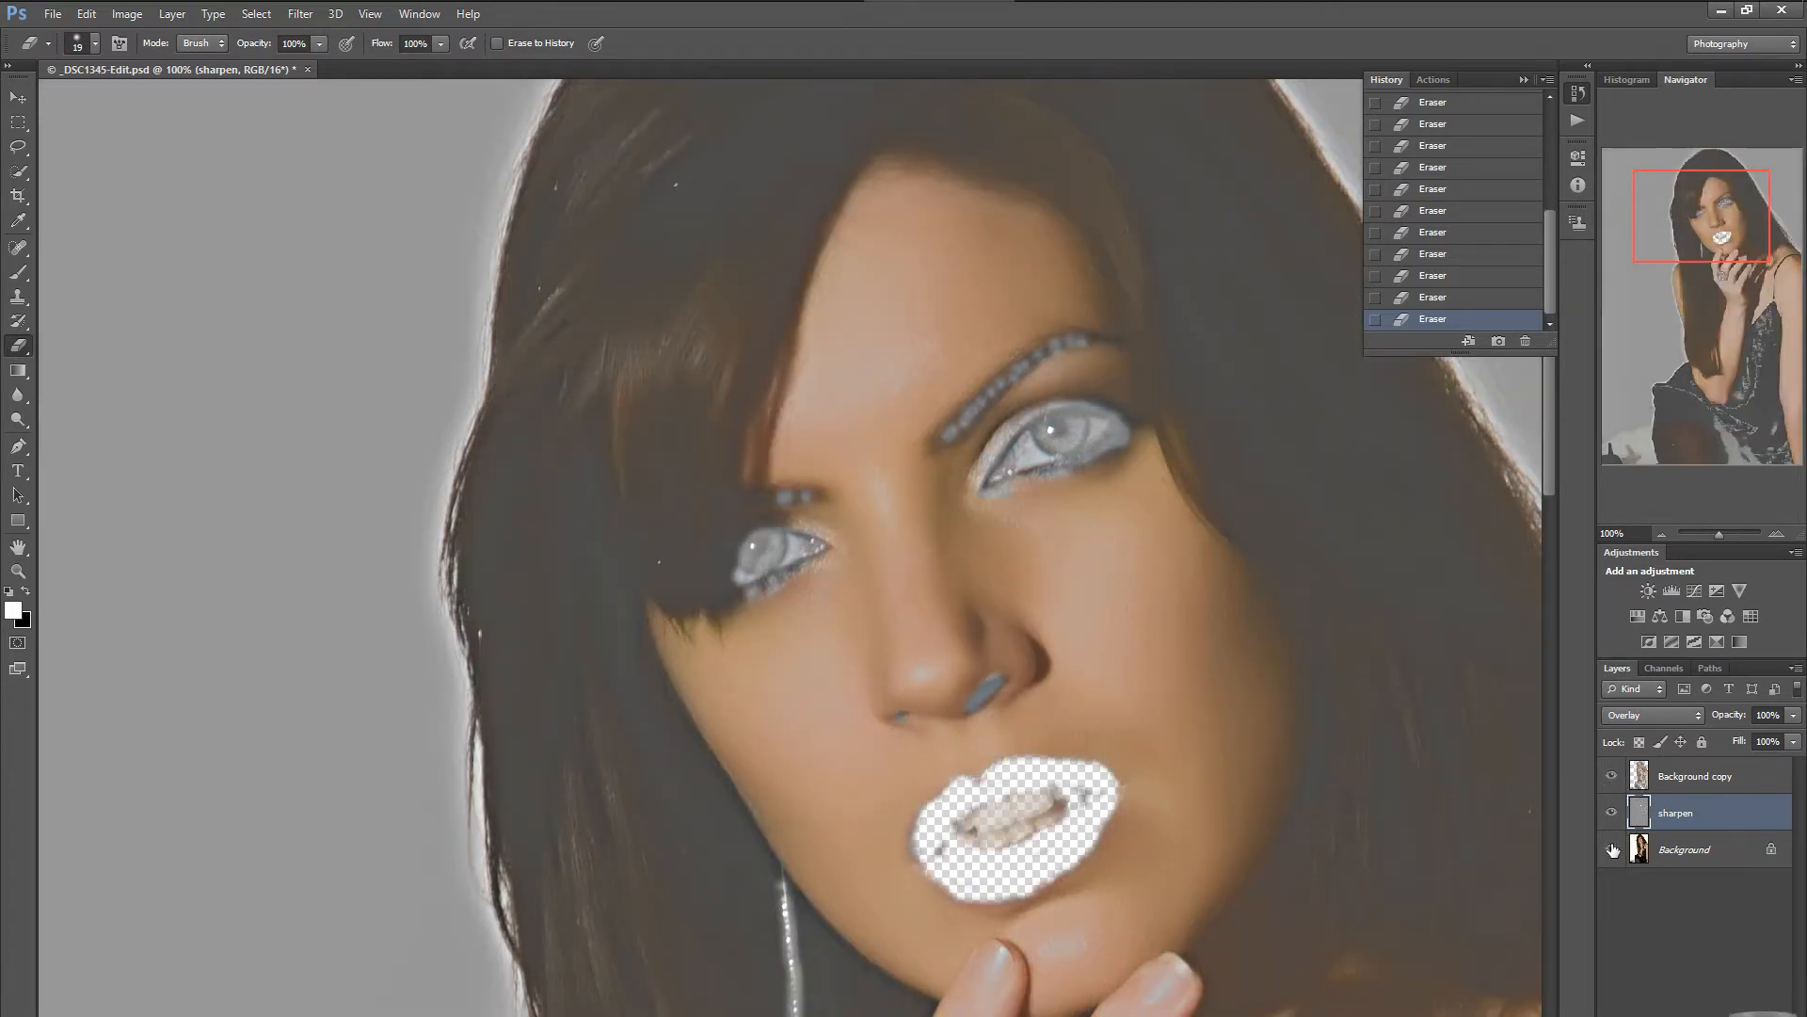
left_click(1612, 850)
Hide the sharpen and Background layers, erase the Background copy over the teeth with the 19 px eraser, and show both layers again.
left_click(1613, 813)
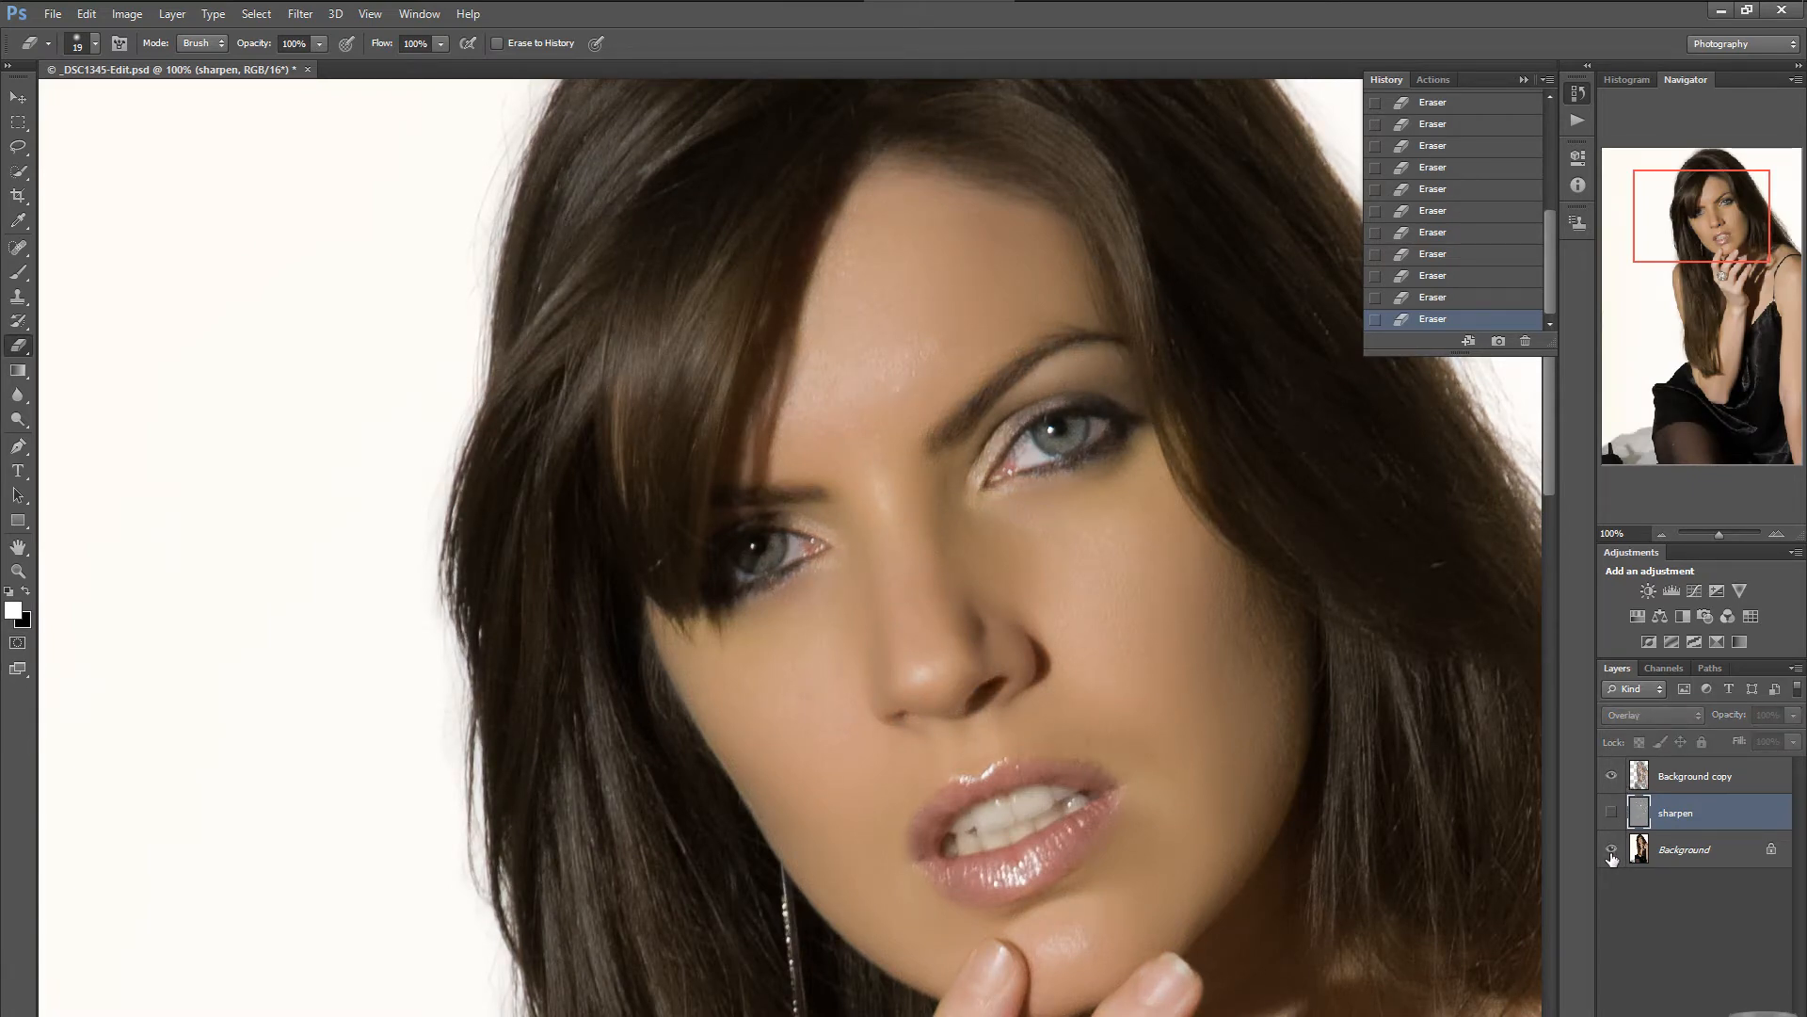
left_click(1613, 851)
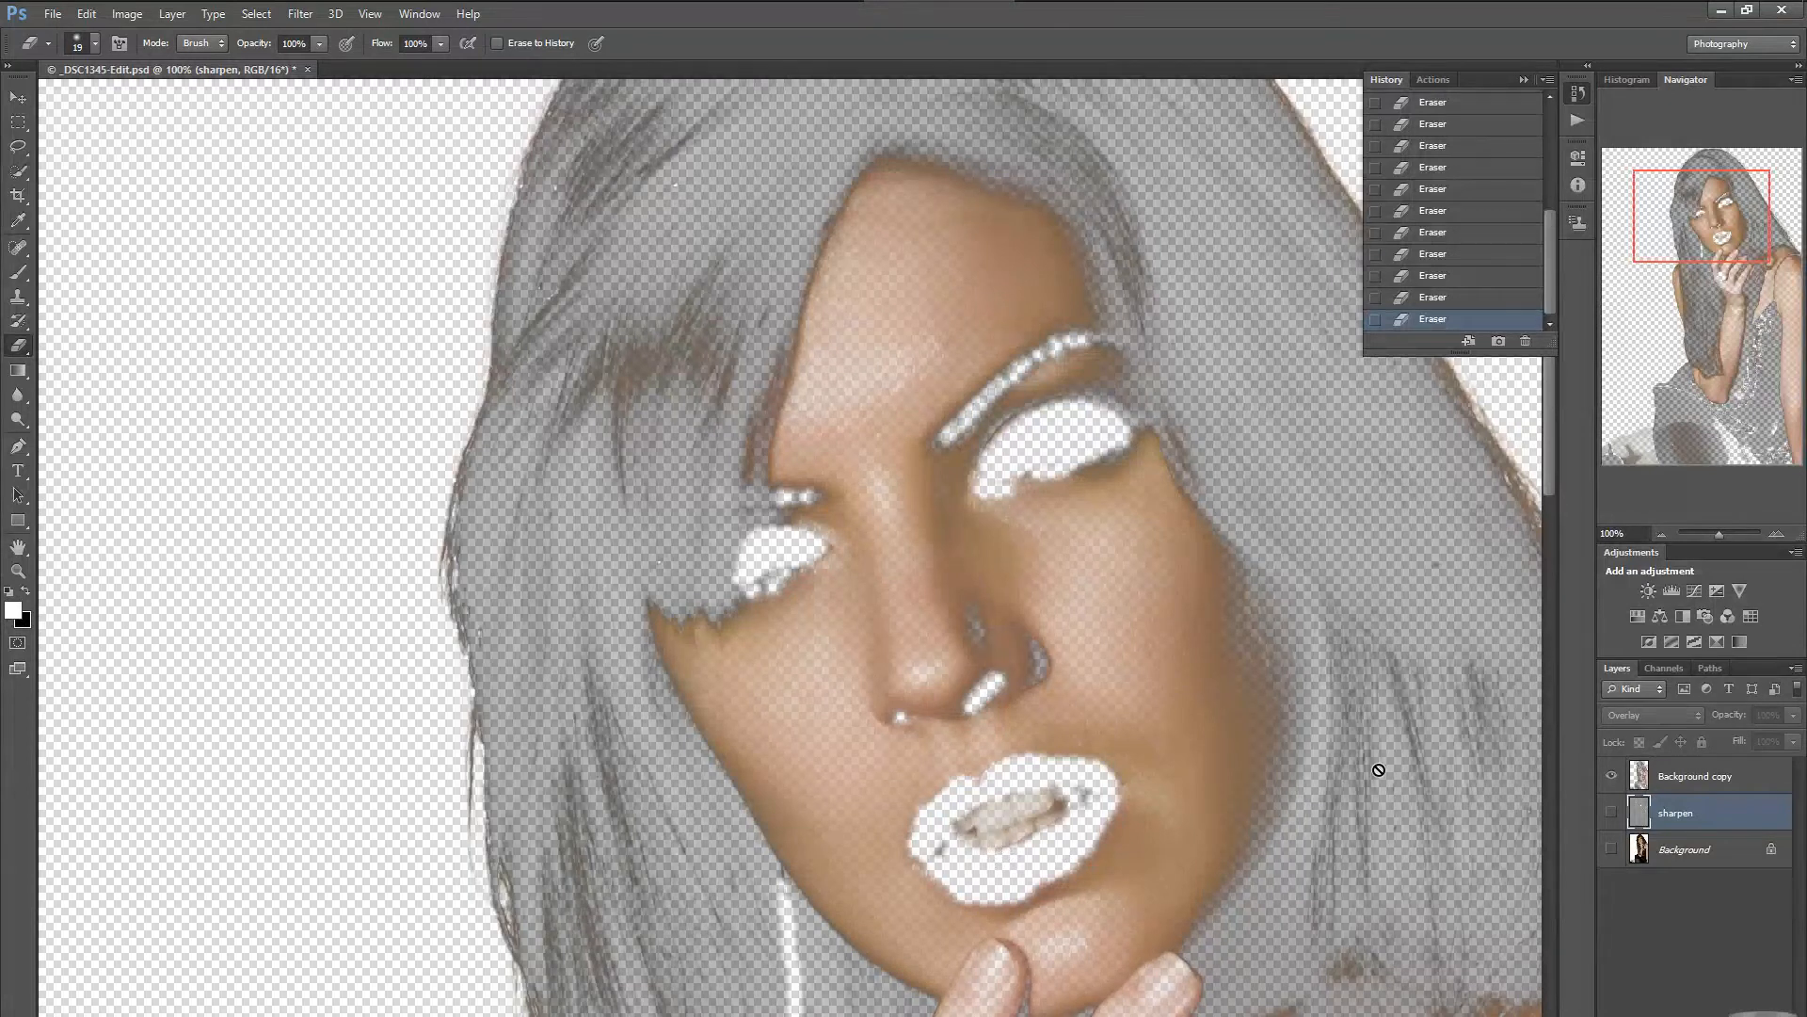
left_click(1722, 787)
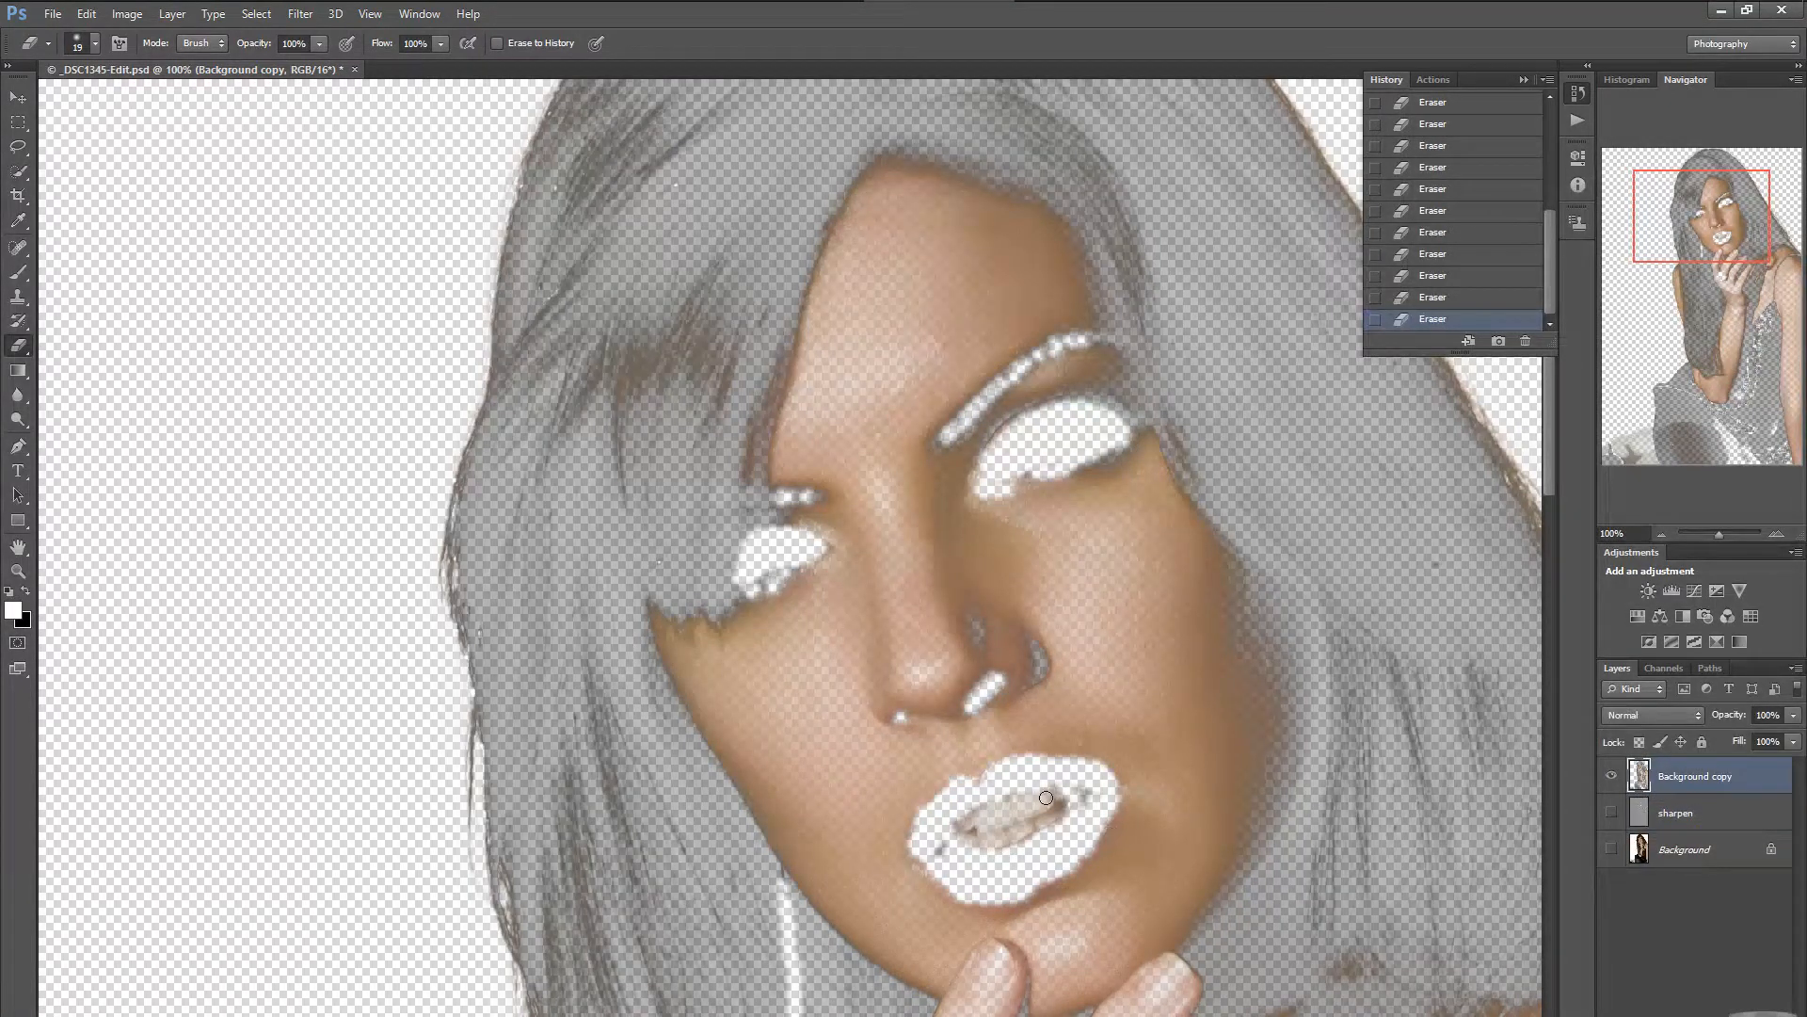
mouse_move(961, 827)
left_mouse_down()
mouse_move(1031, 799)
mouse_move(976, 812)
mouse_move(943, 856)
mouse_move(1062, 789)
mouse_move(1025, 818)
mouse_move(1073, 797)
mouse_move(1049, 825)
mouse_move(1084, 793)
mouse_move(971, 819)
left_mouse_up()
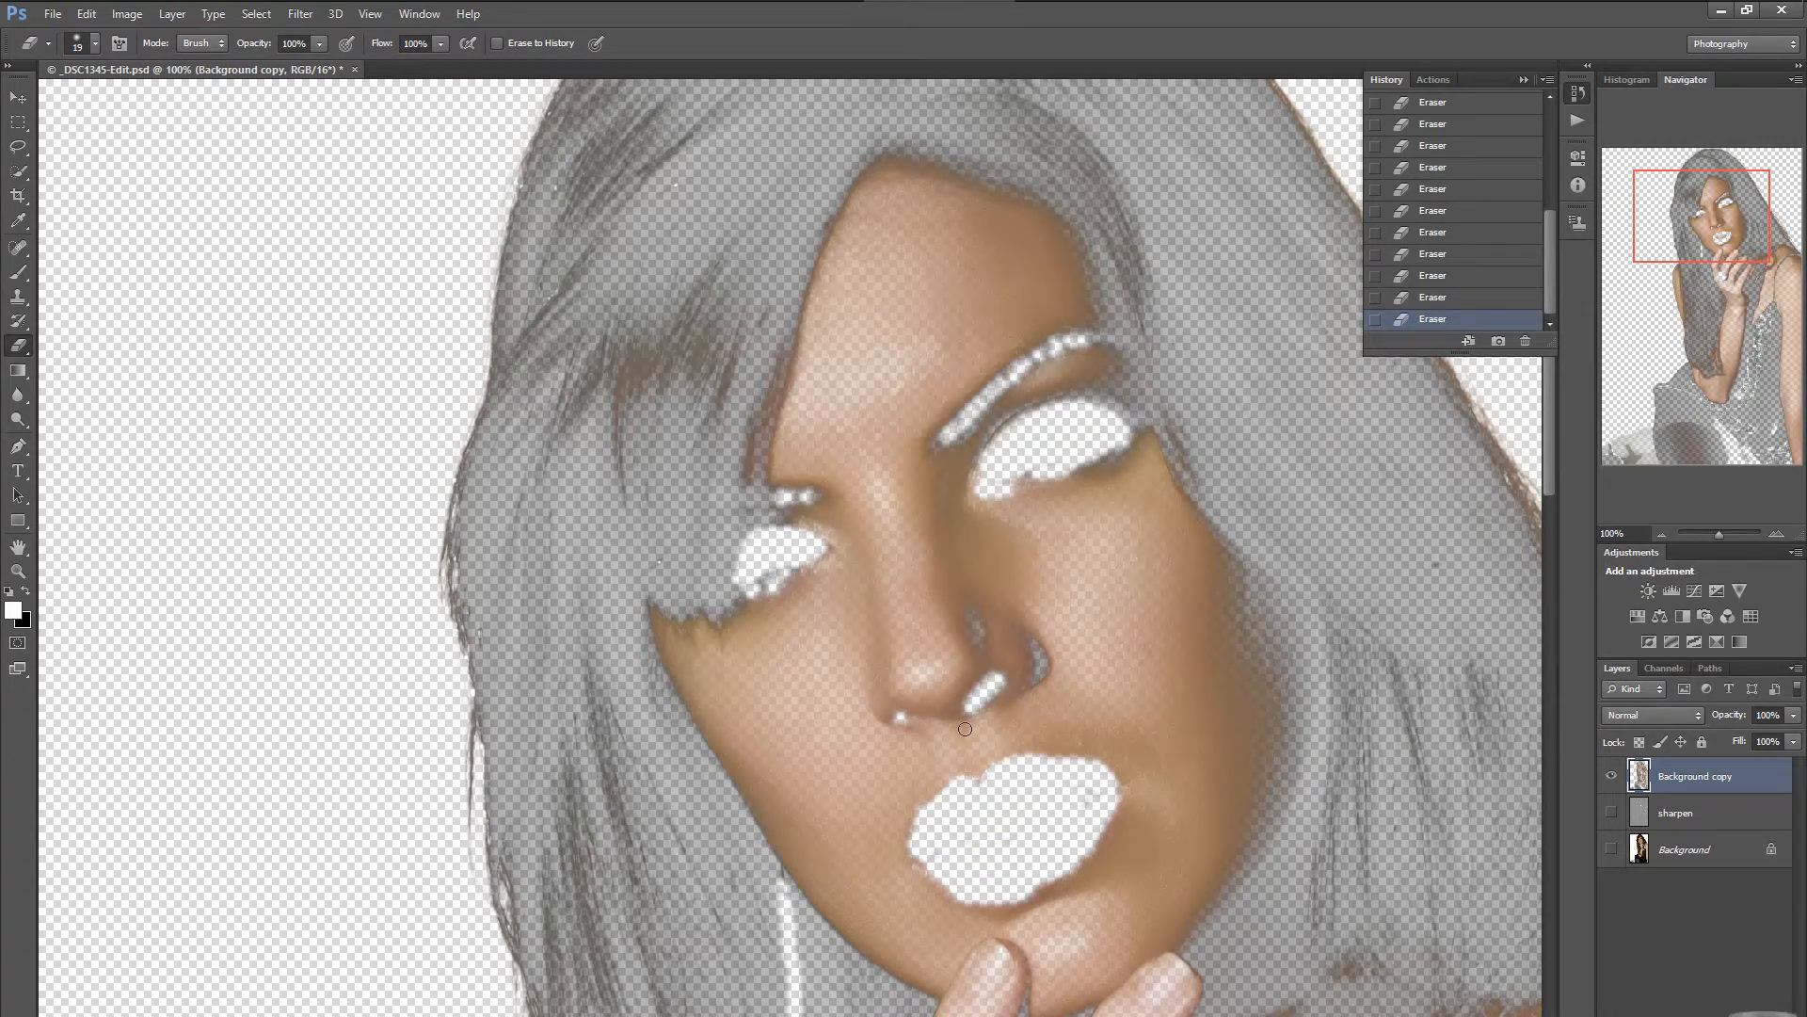
left_click(1612, 813)
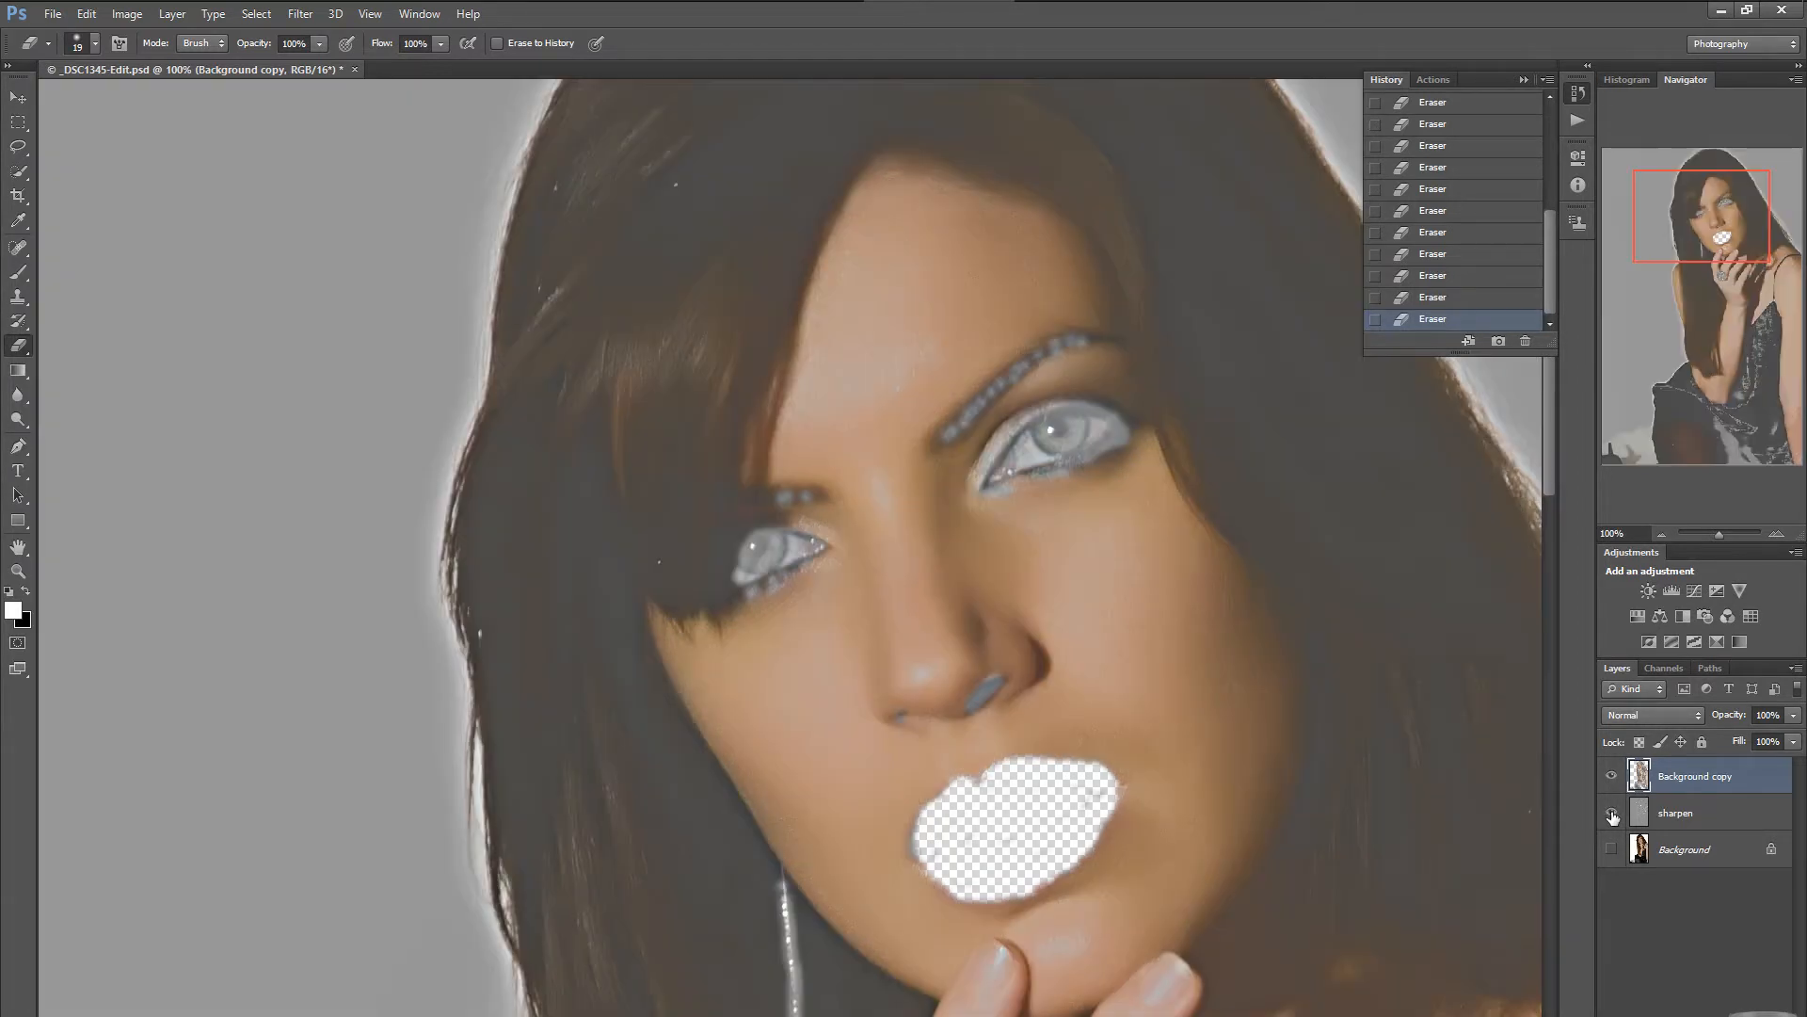
left_click(1612, 850)
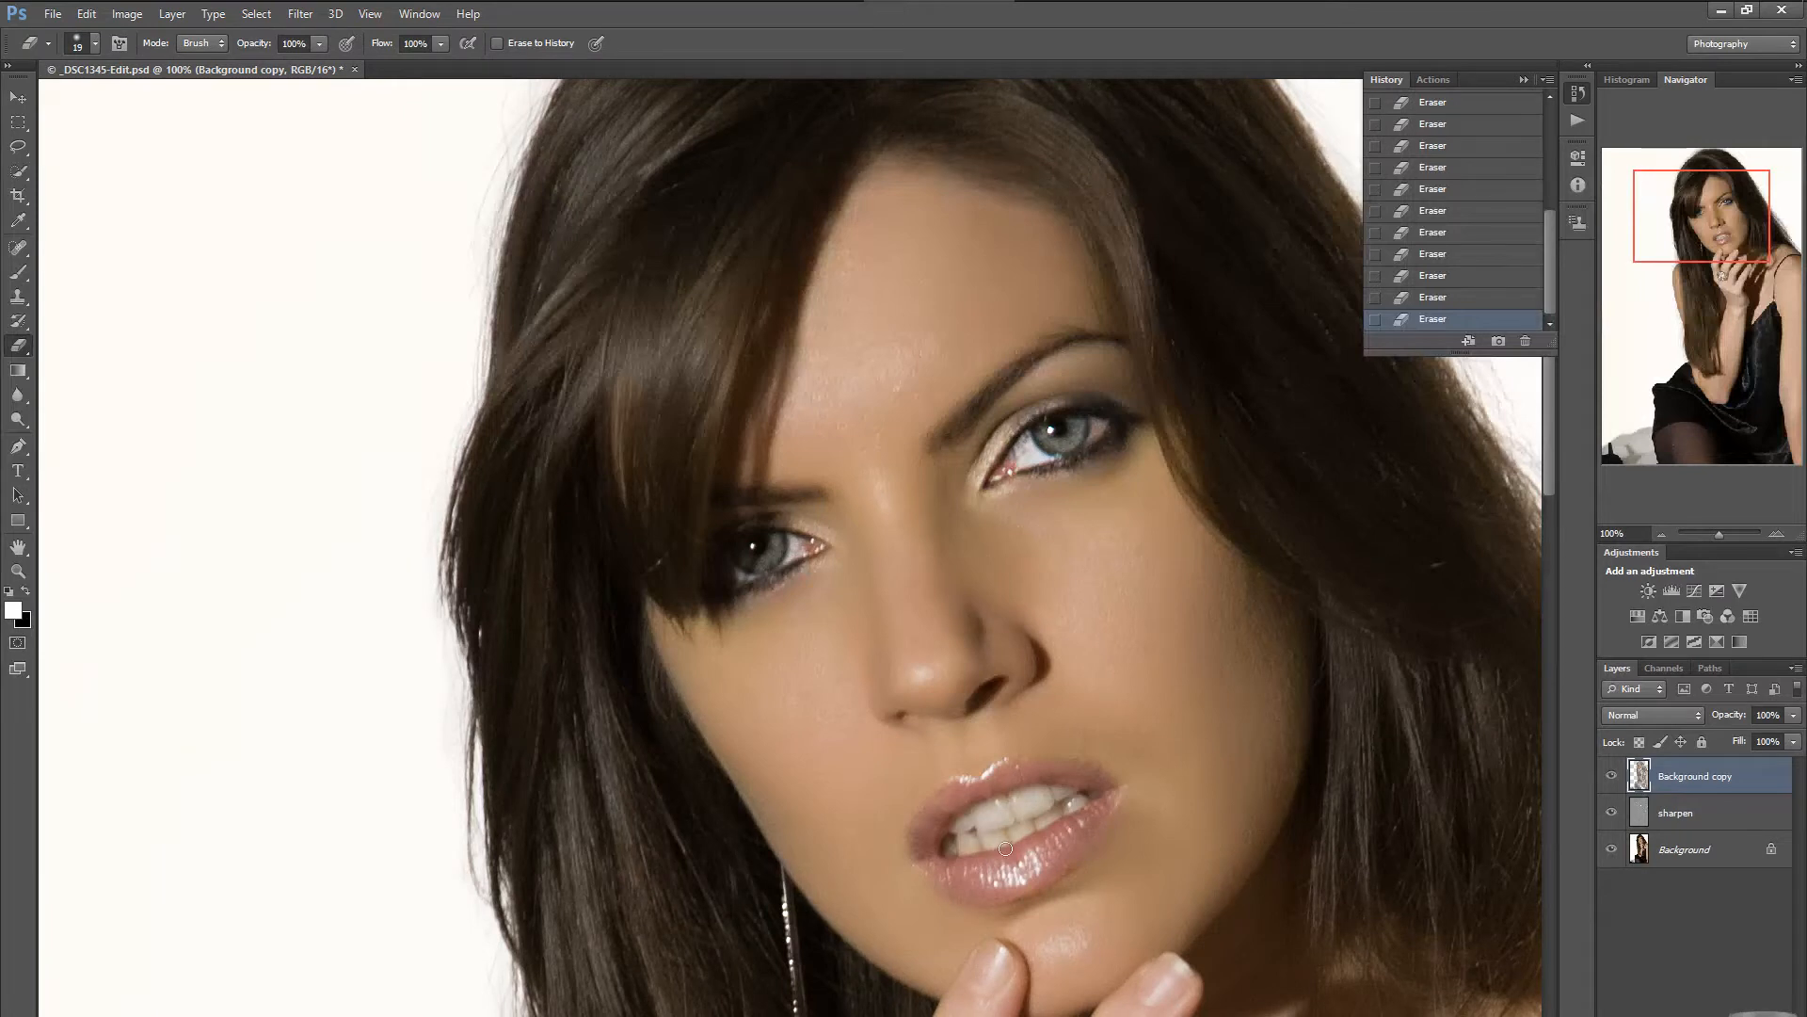
Compare the face with and without the smoothed Background copy layer.
left_click(1611, 776)
left_click(1612, 777)
left_click(1612, 777)
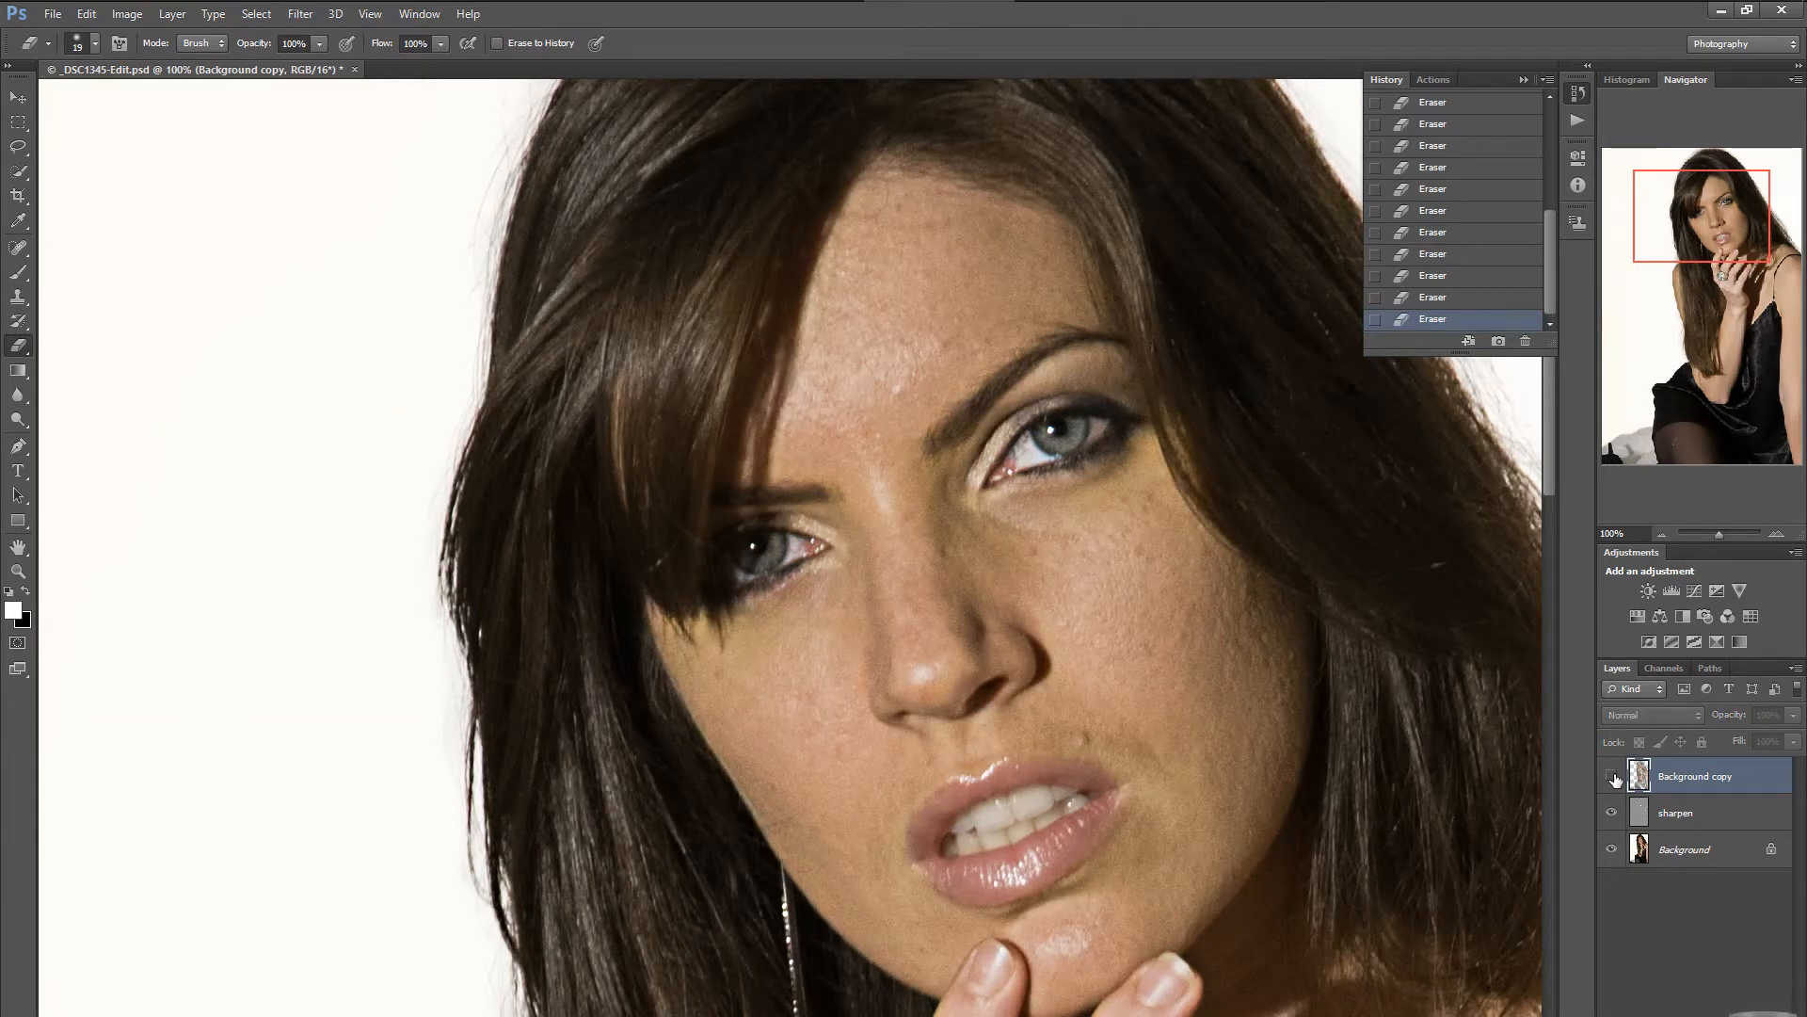
left_click(1612, 777)
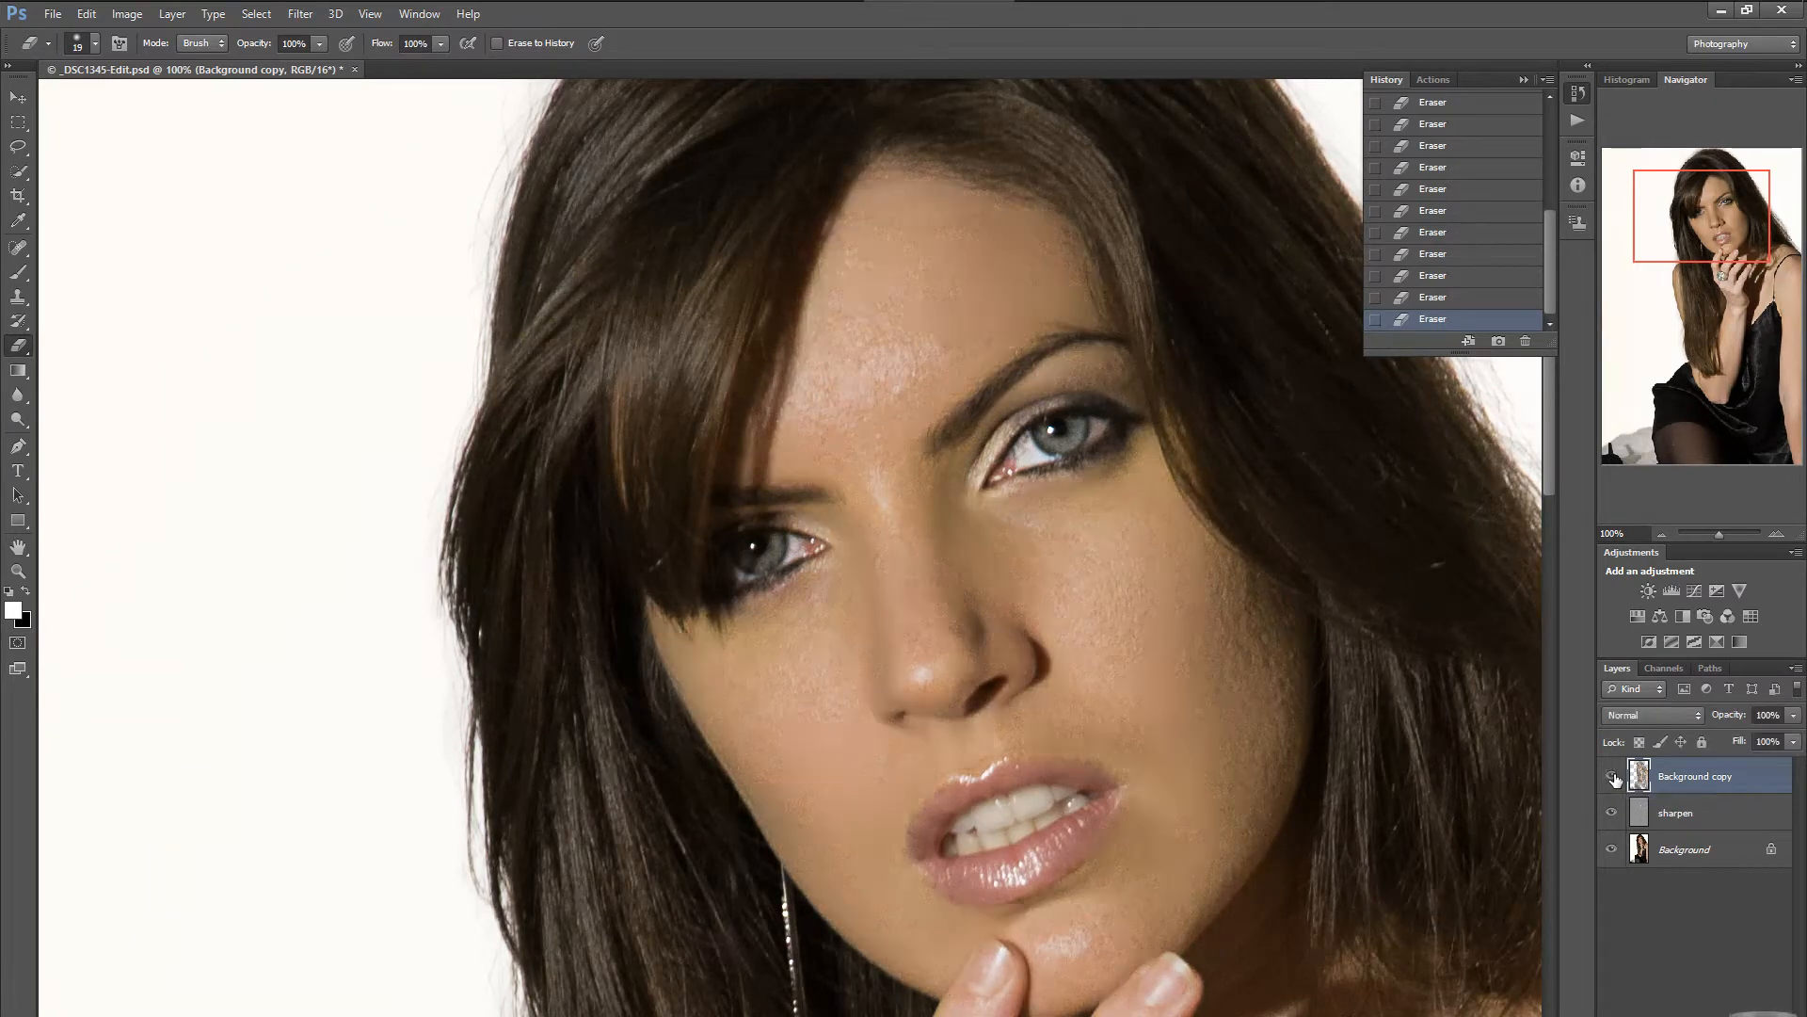
Set the sharpen layer's opacity to 50% and compare the face with the sharpen and Background copy layers on and off.
left_click(1677, 817)
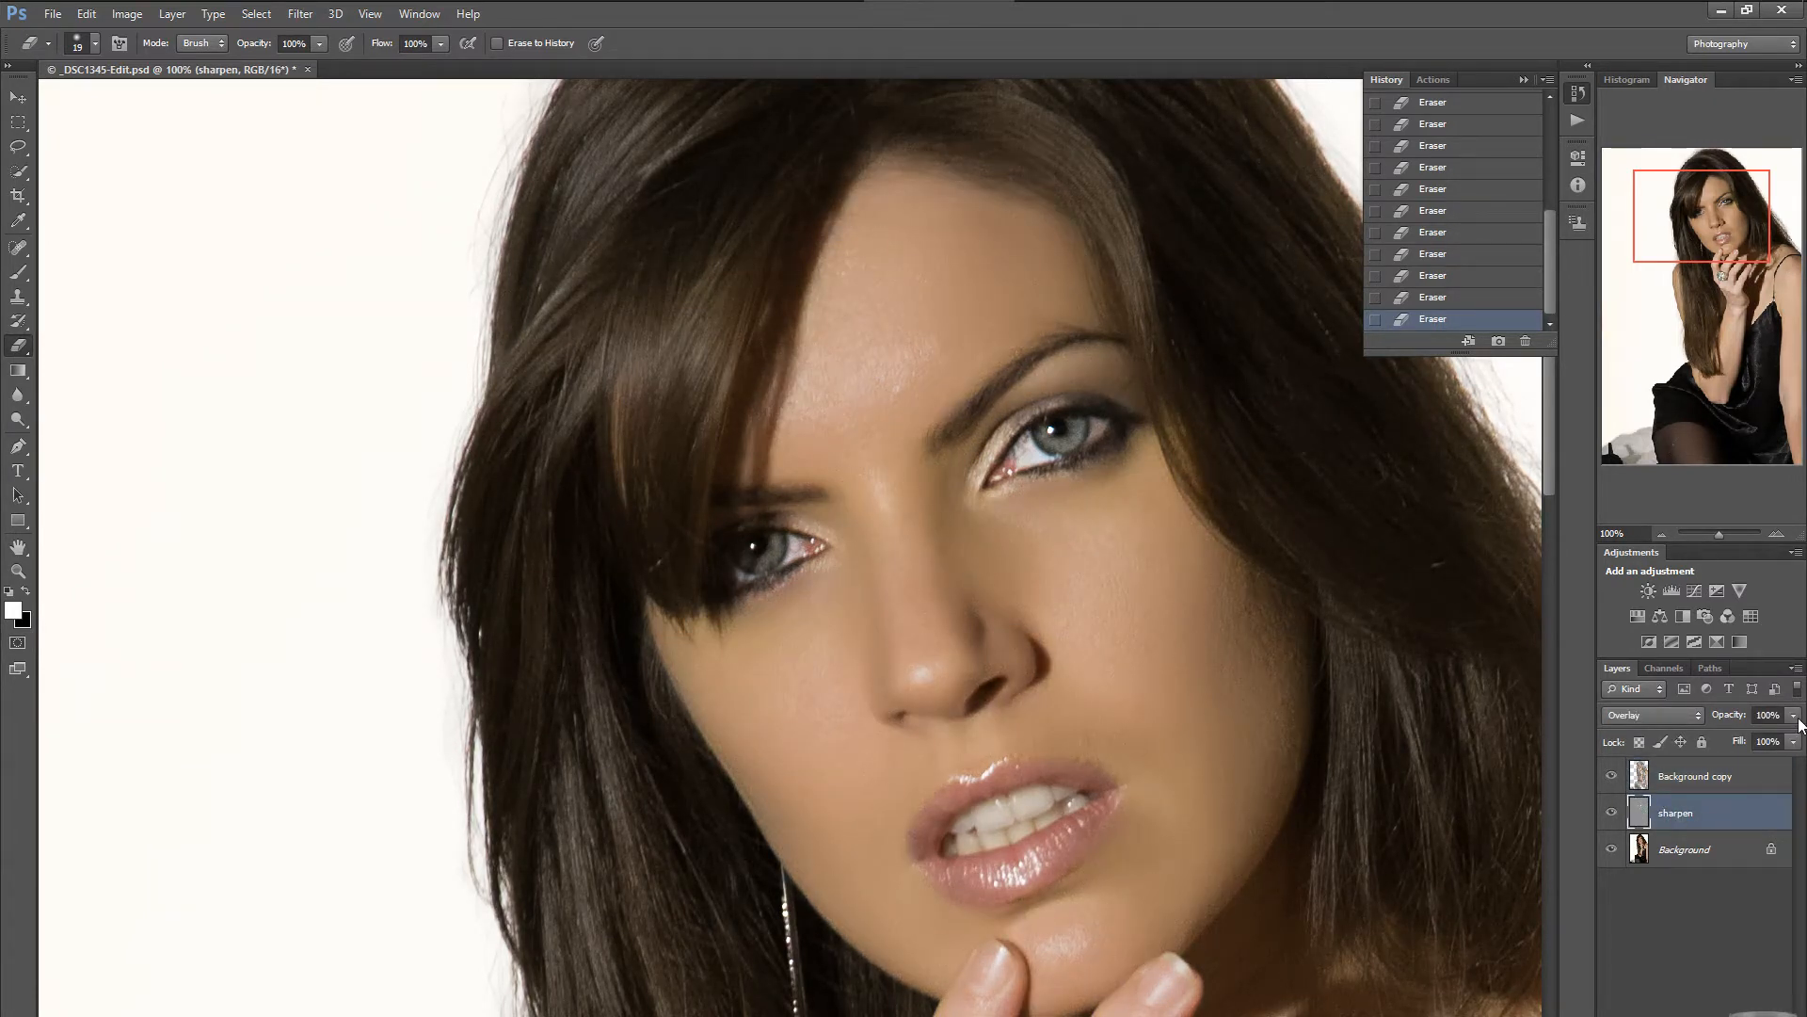
left_click_drag(1795, 721, 1745, 742)
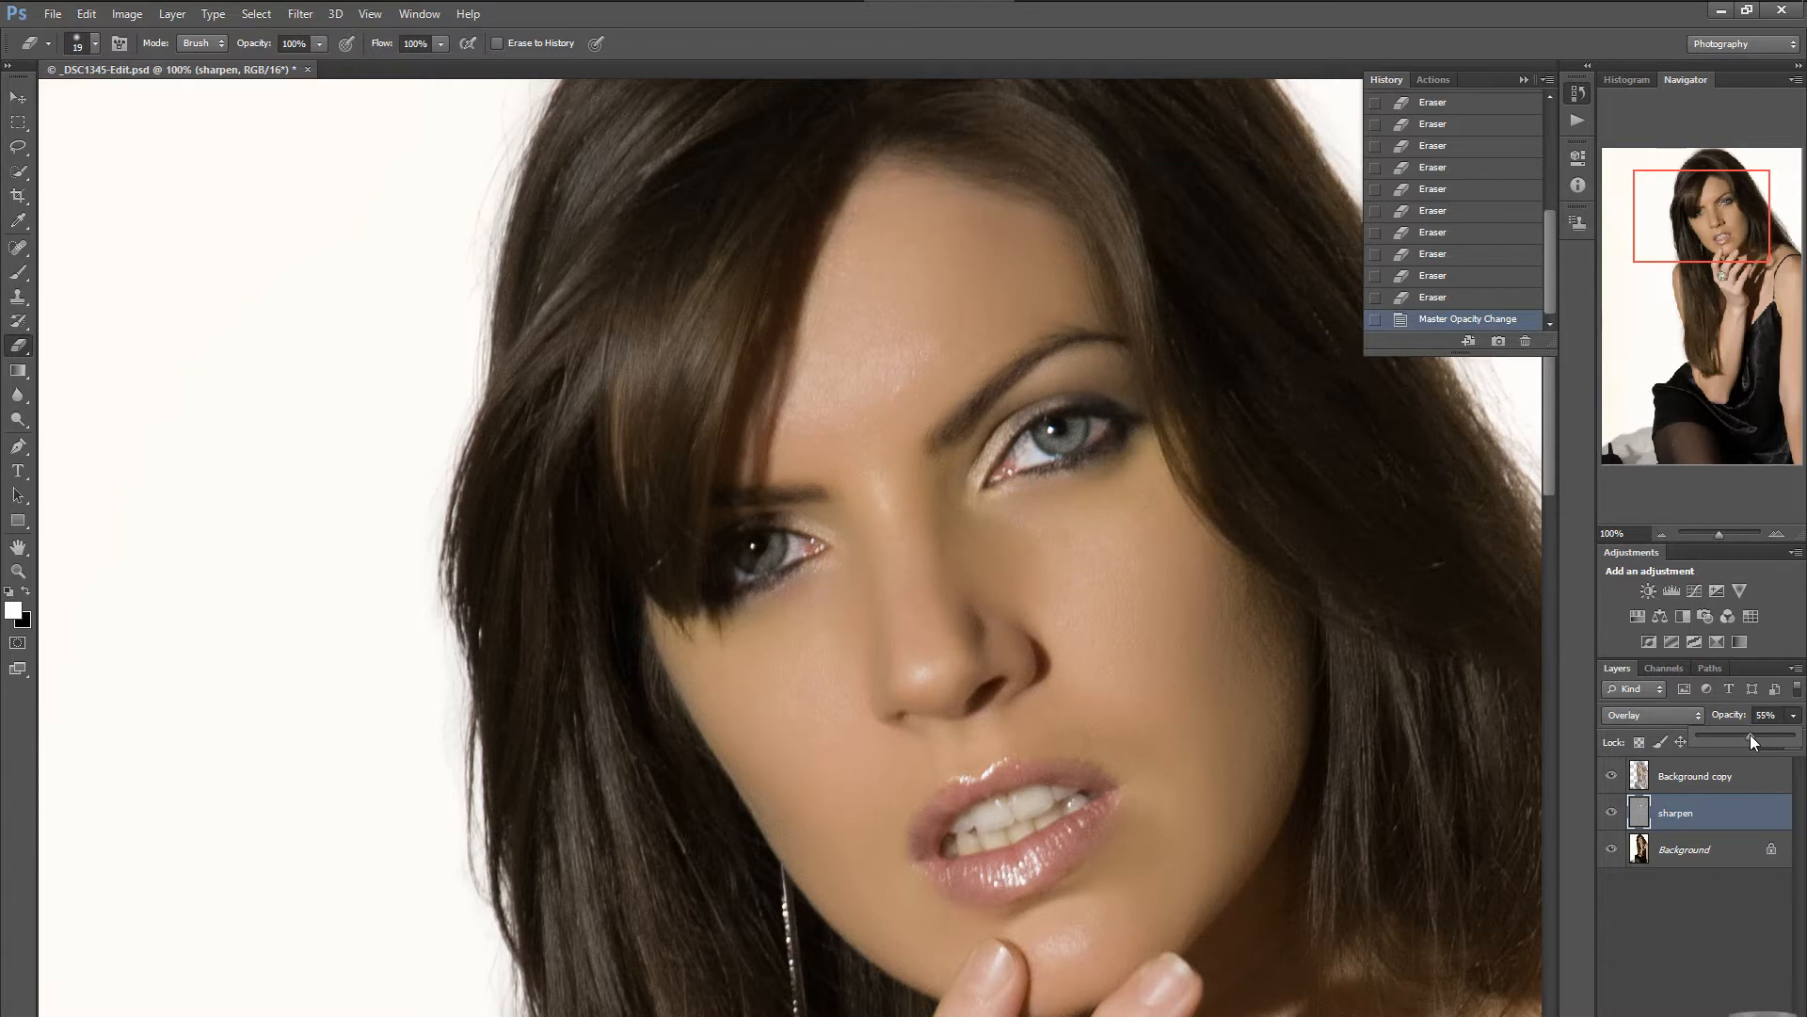
left_click(1611, 813)
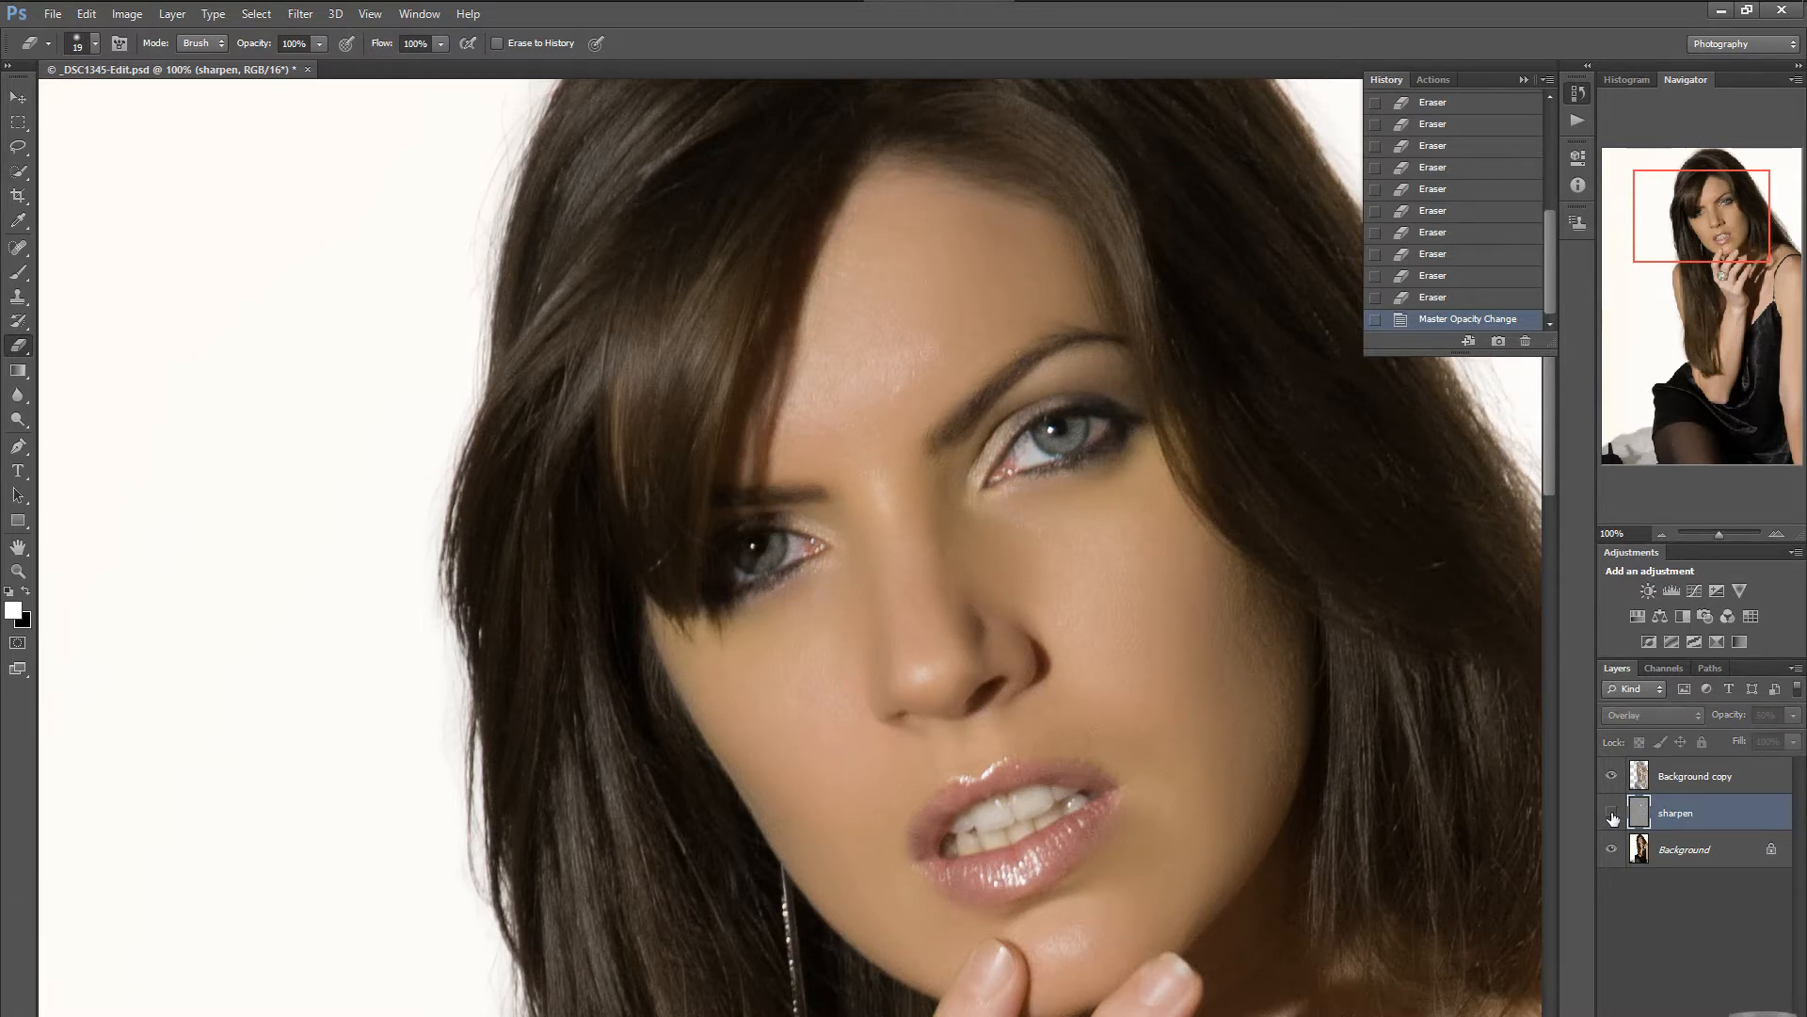
left_click(1612, 813)
left_click(1612, 775)
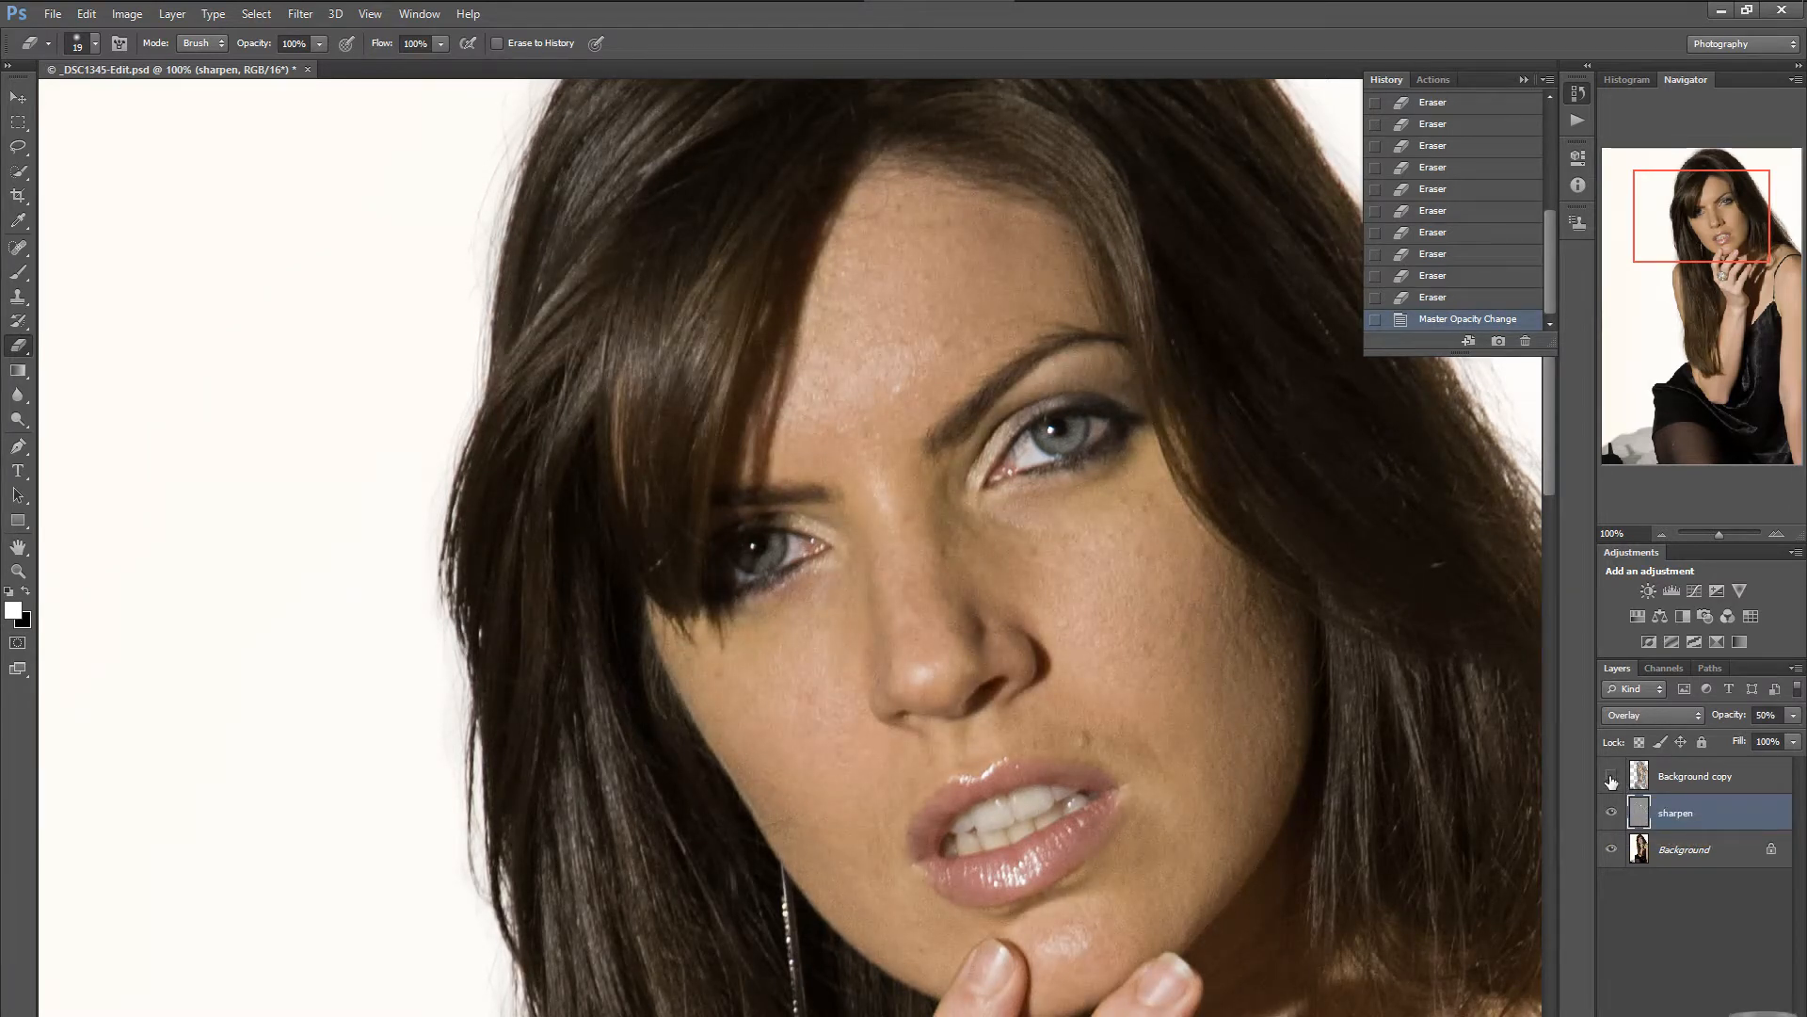
left_click(1611, 778)
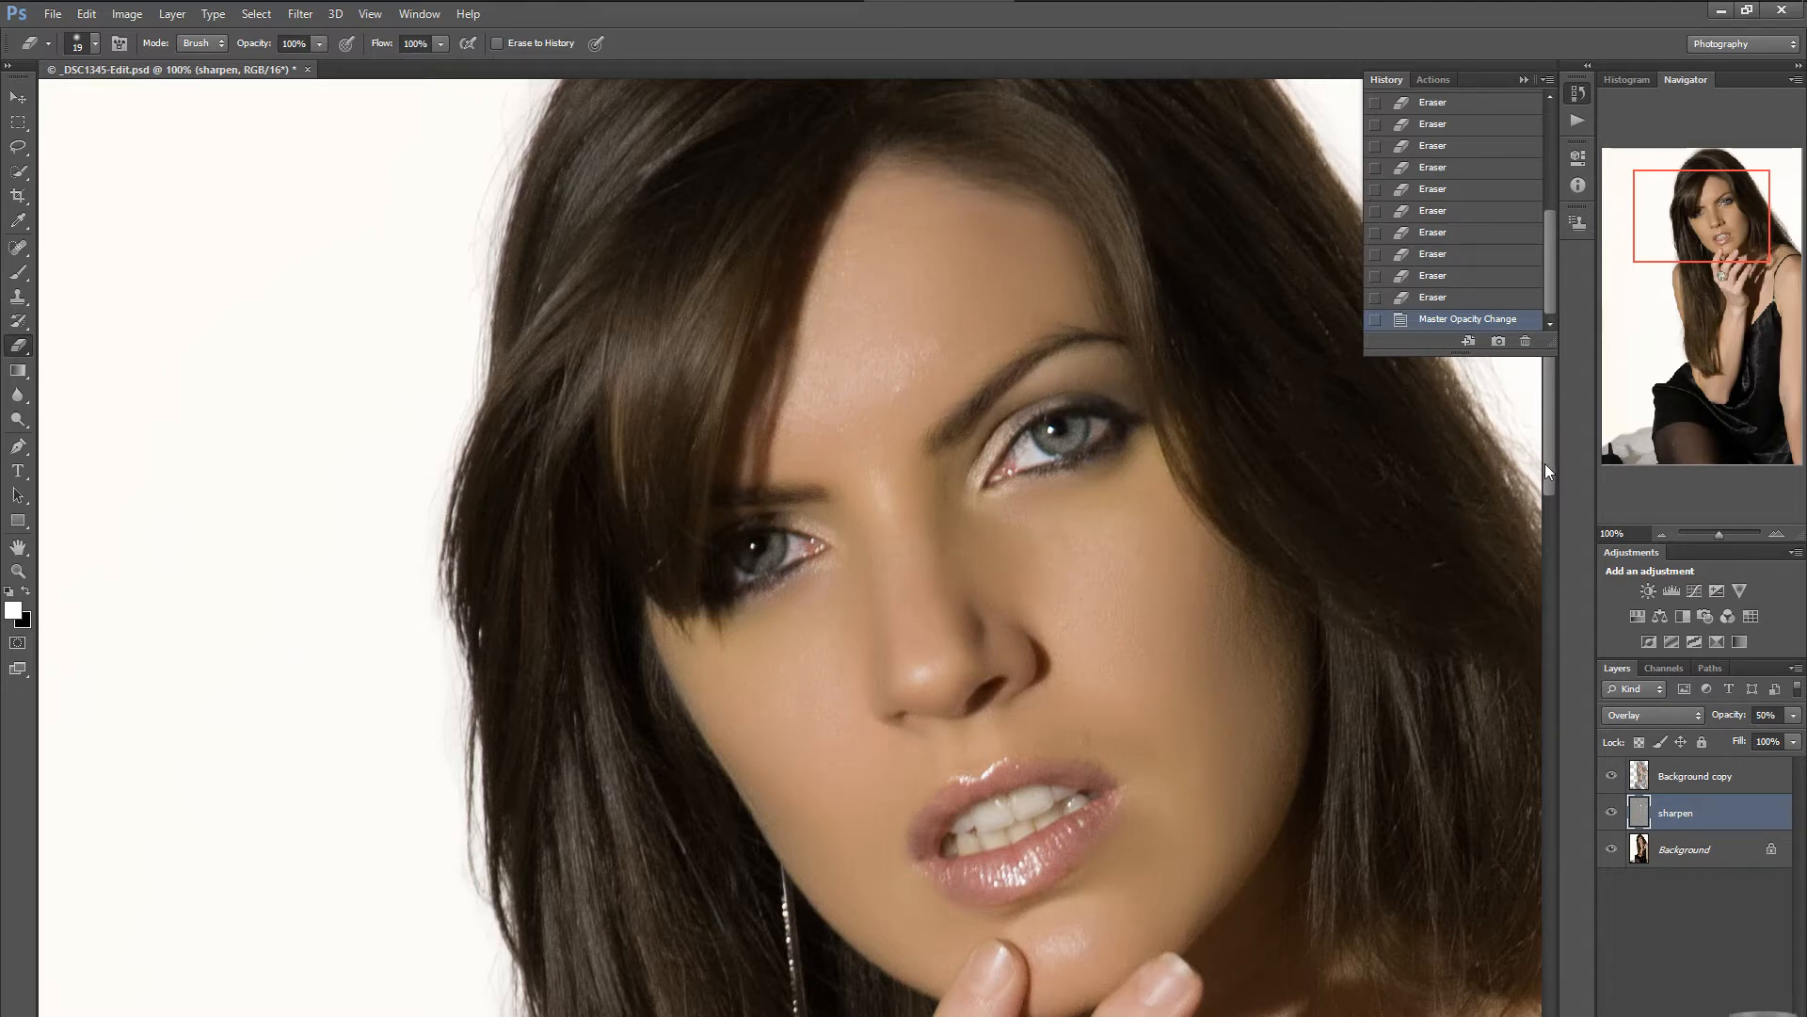
Inspect the whole figure on the Background copy with the other two layers hidden, select that layer, and show the hidden layers again.
left_click_drag(1548, 461, 1553, 419)
left_click(1611, 811)
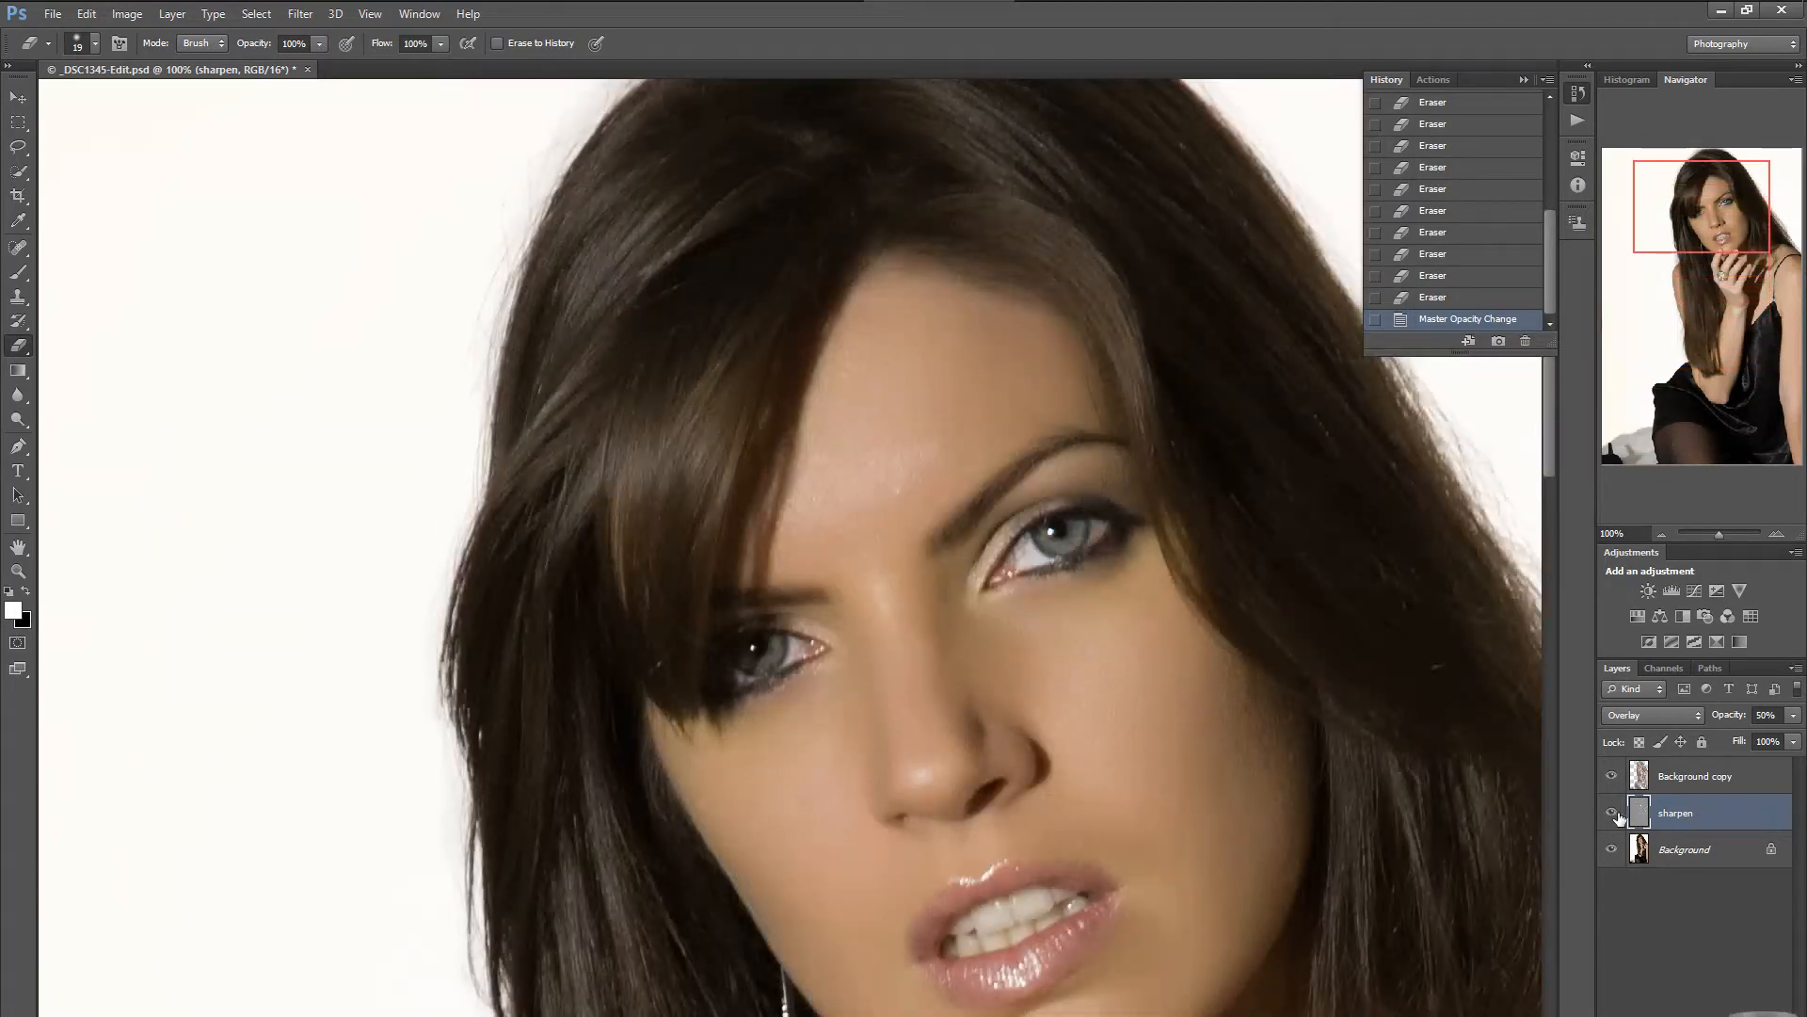
left_click(1611, 850)
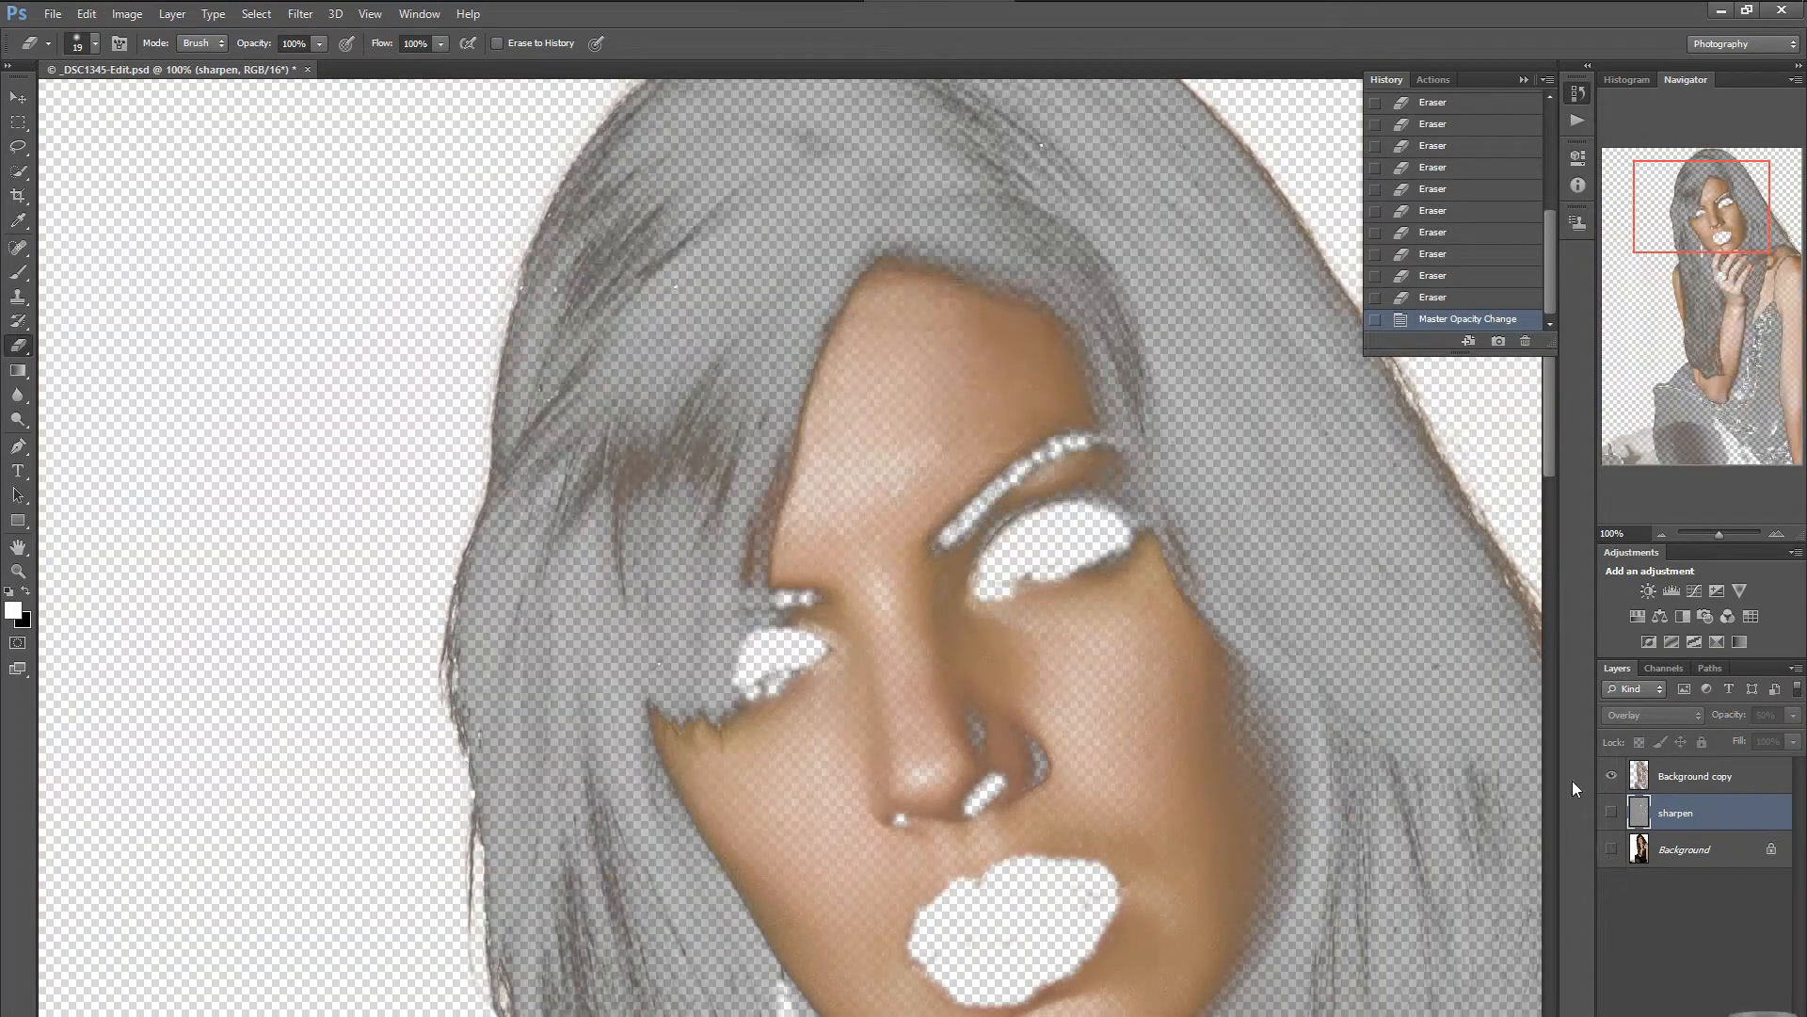
left_click(1662, 533)
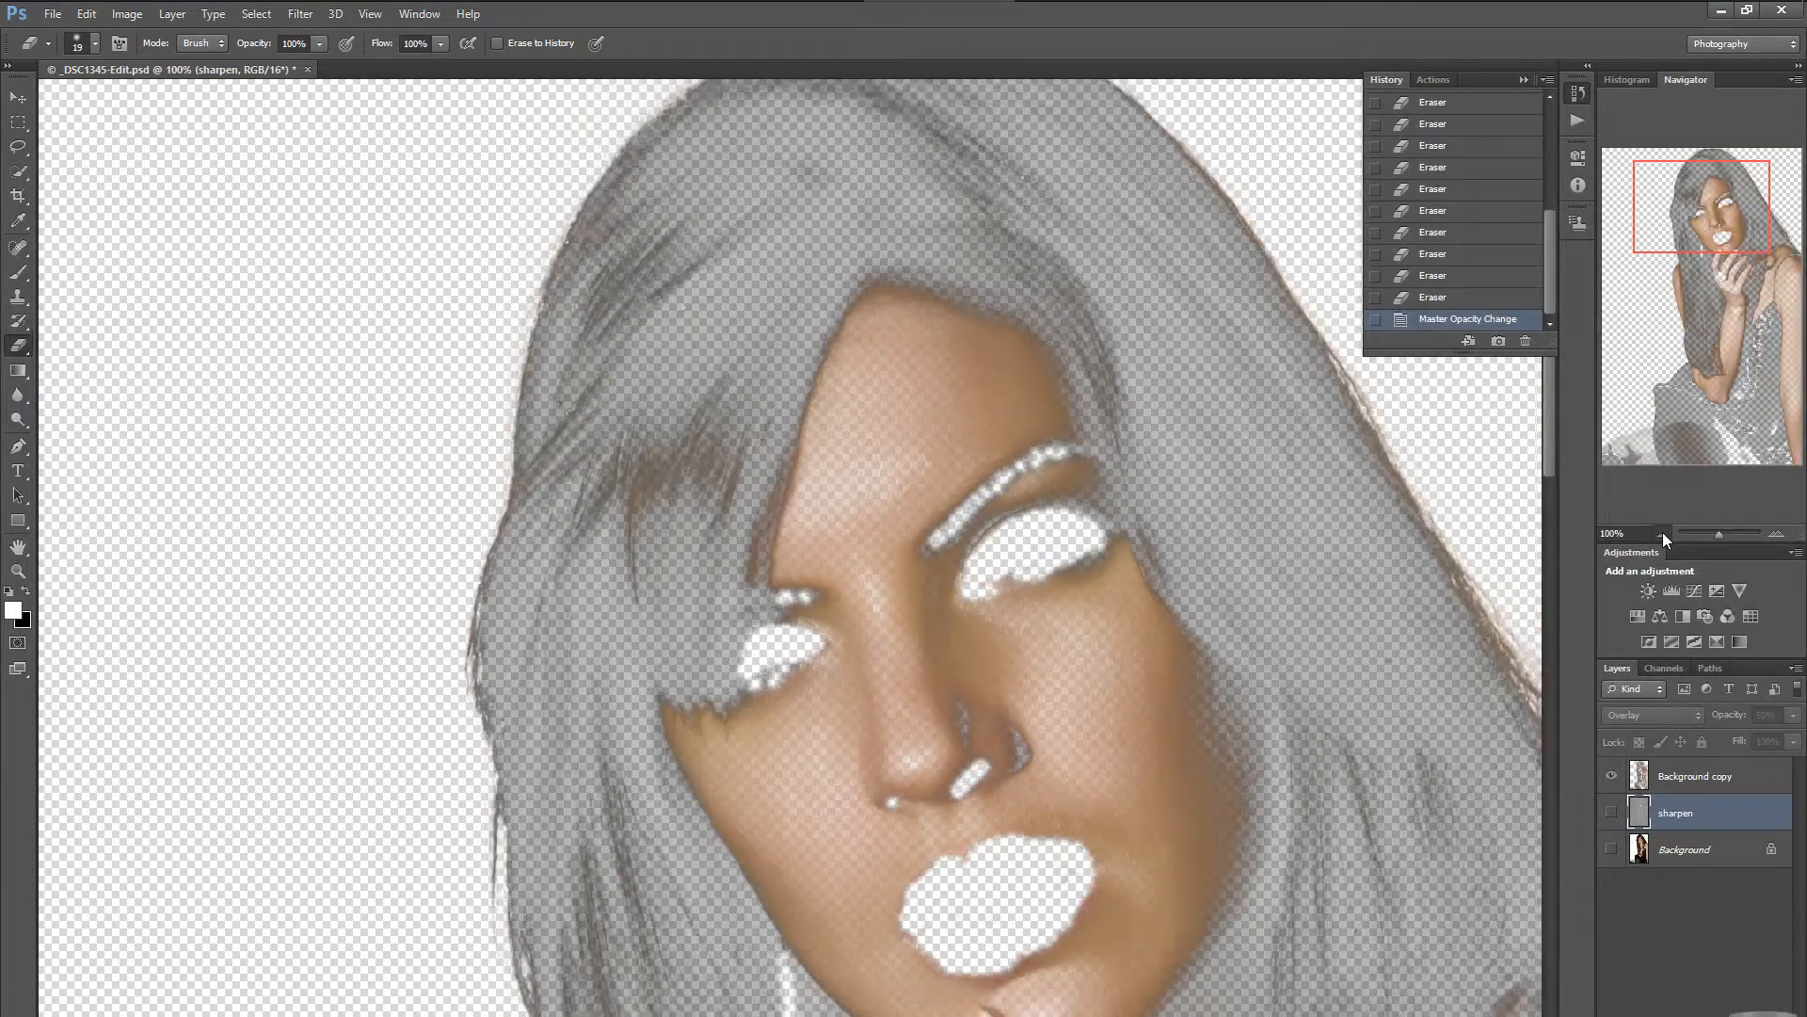
left_click(1663, 533)
left_click(1663, 532)
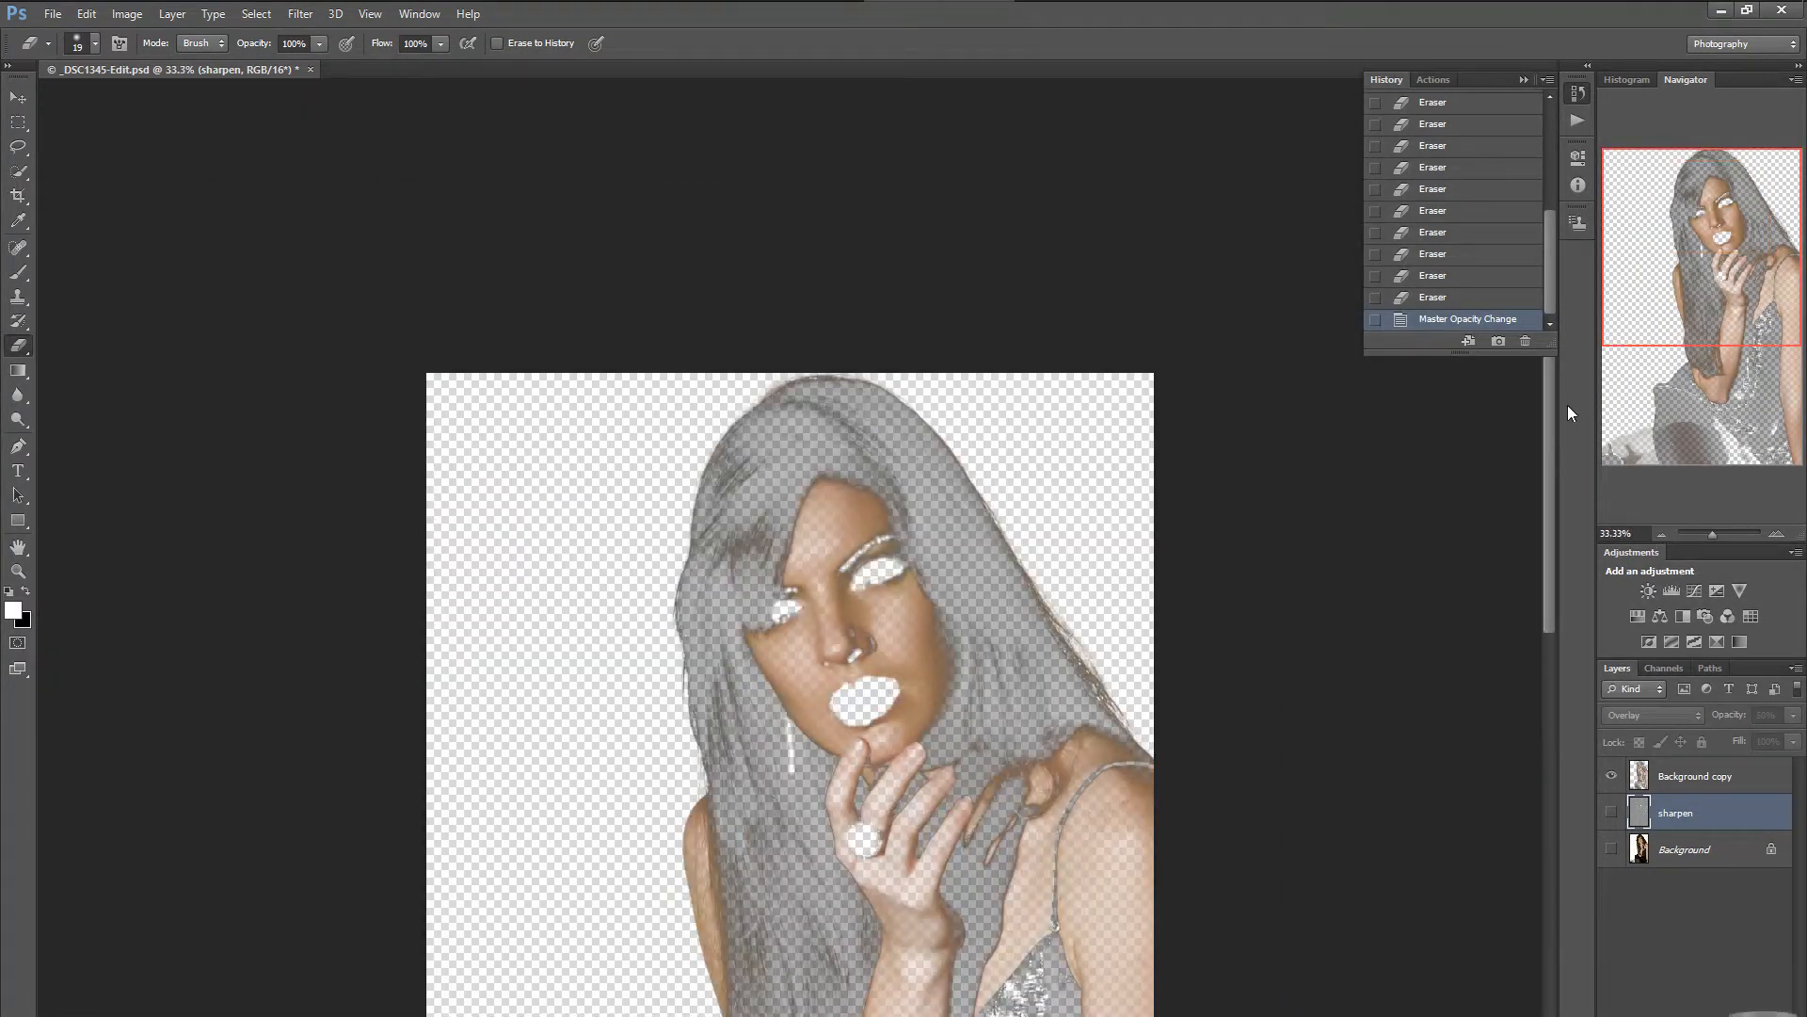
left_click_drag(1553, 431, 1553, 584)
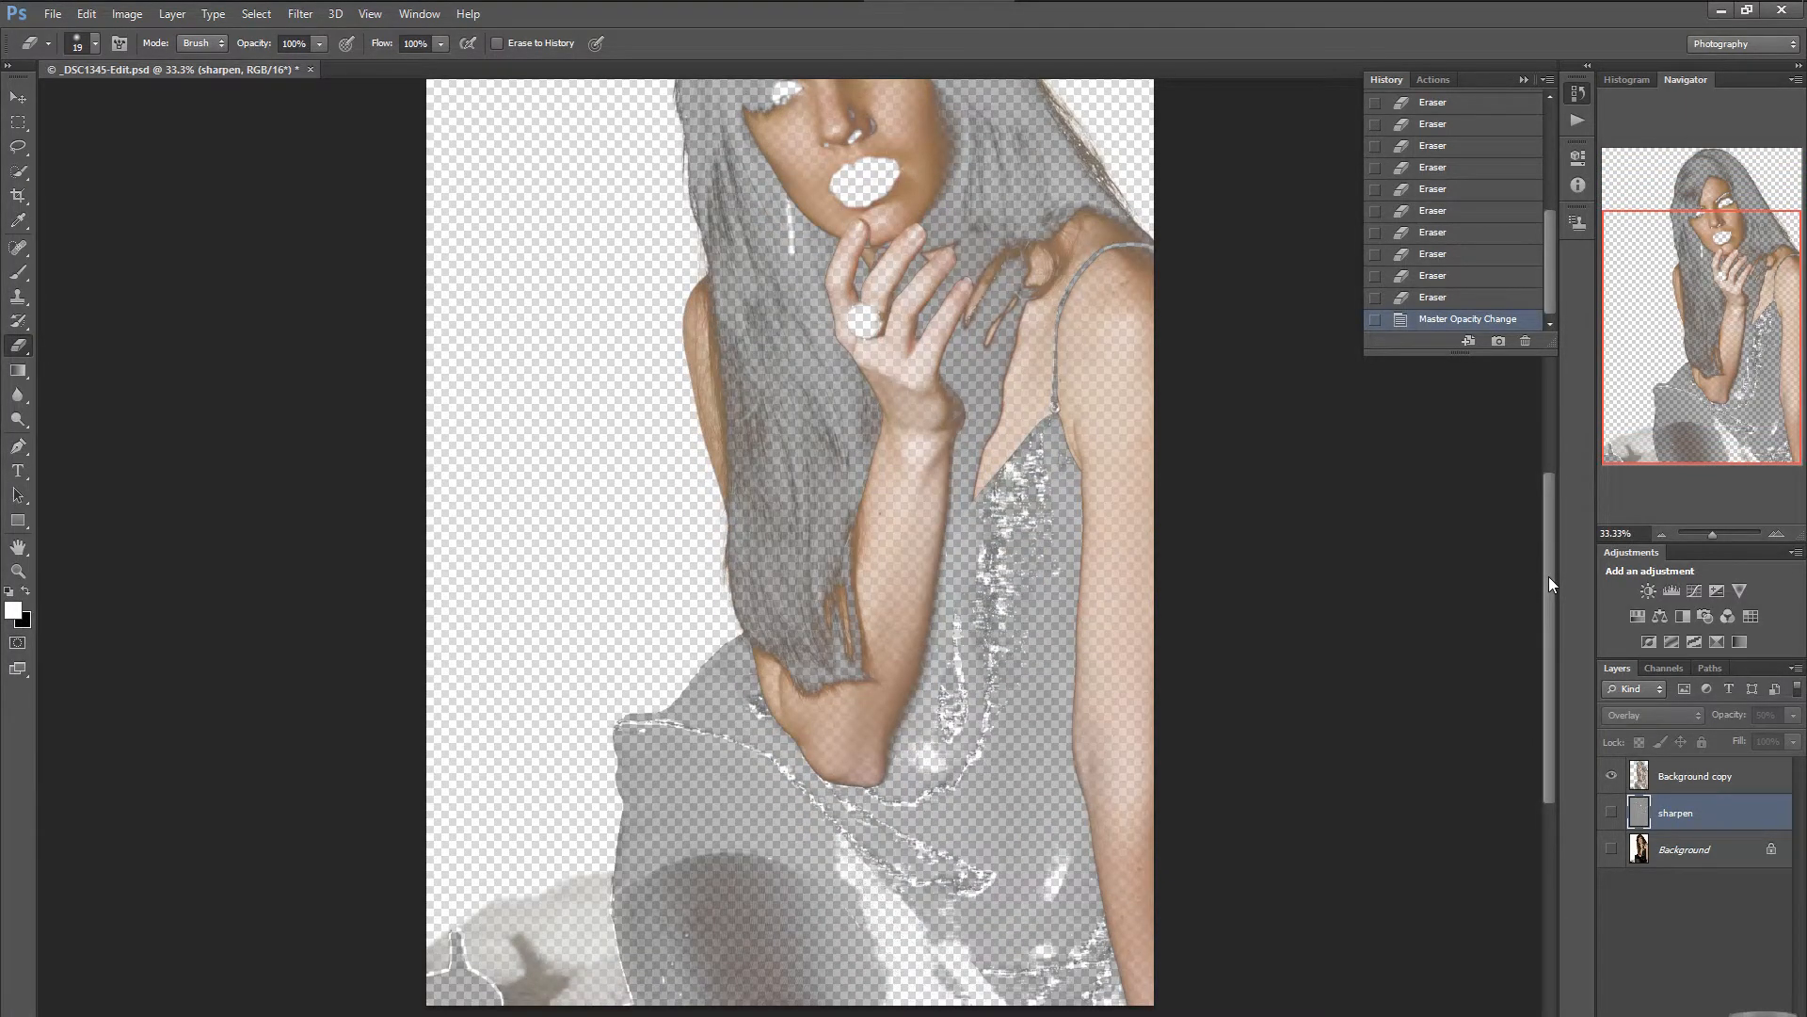
left_click_drag(1550, 576, 1547, 467)
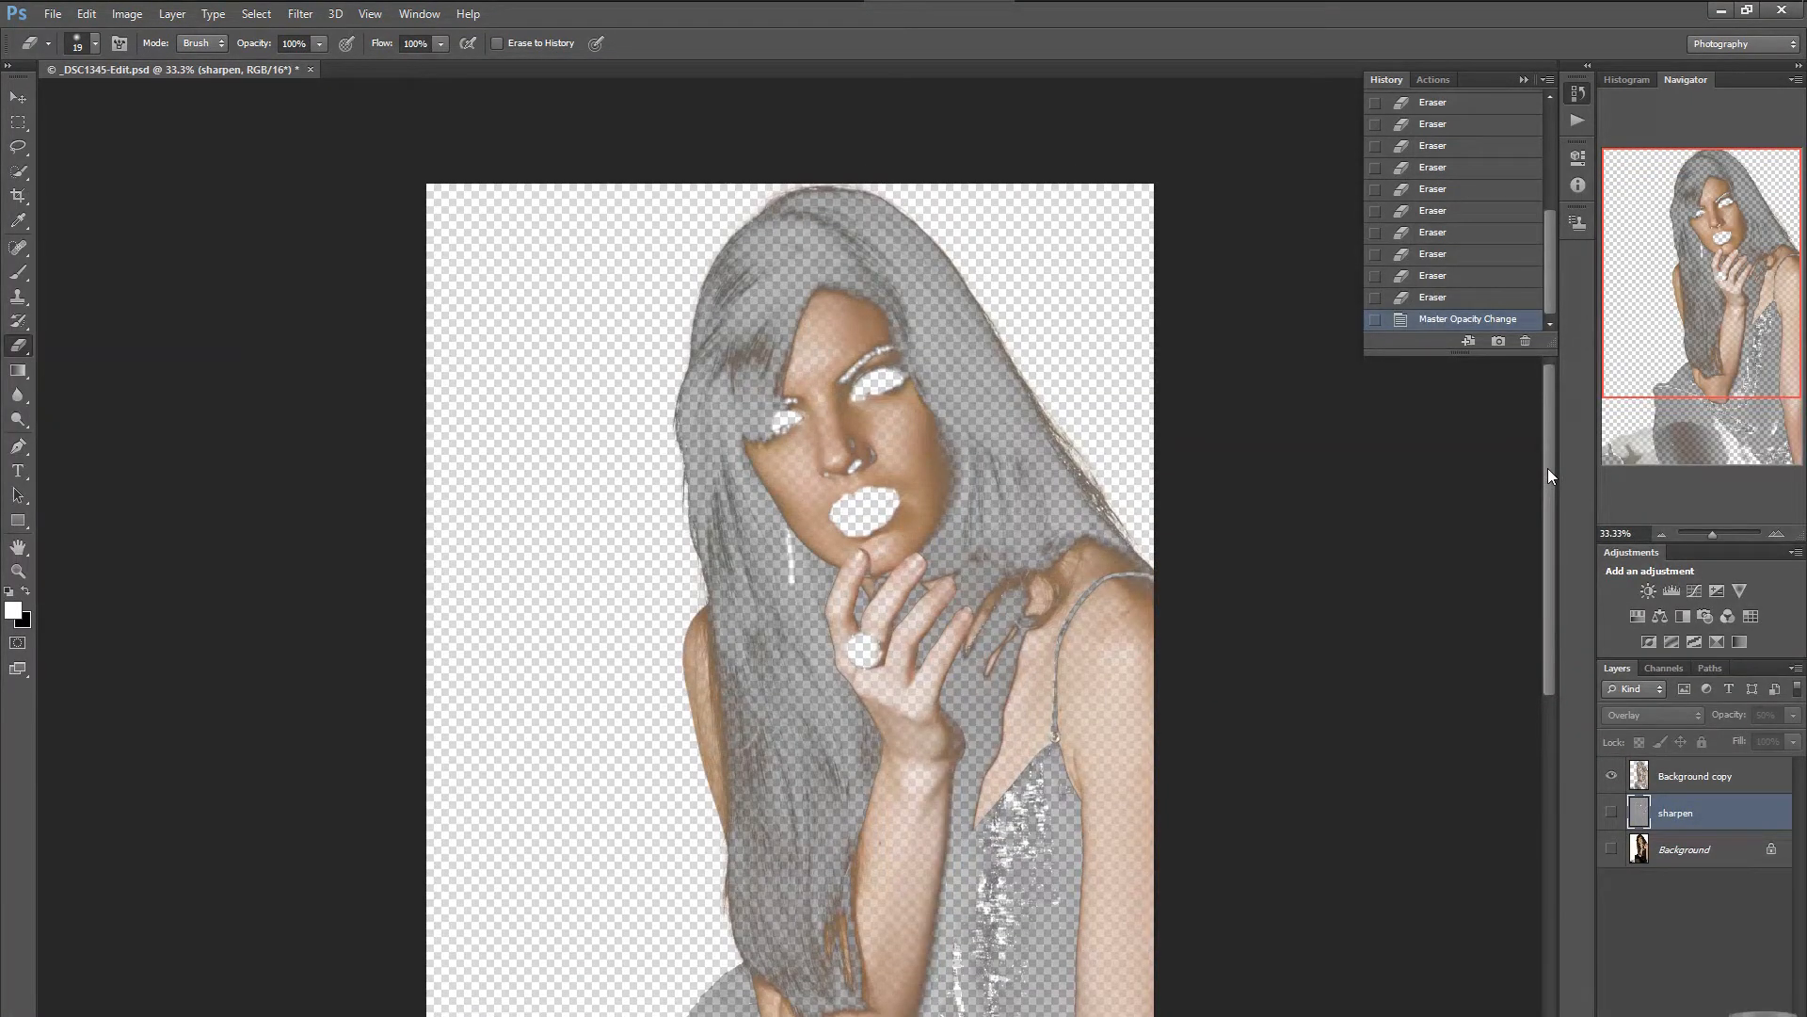
left_click(1695, 781)
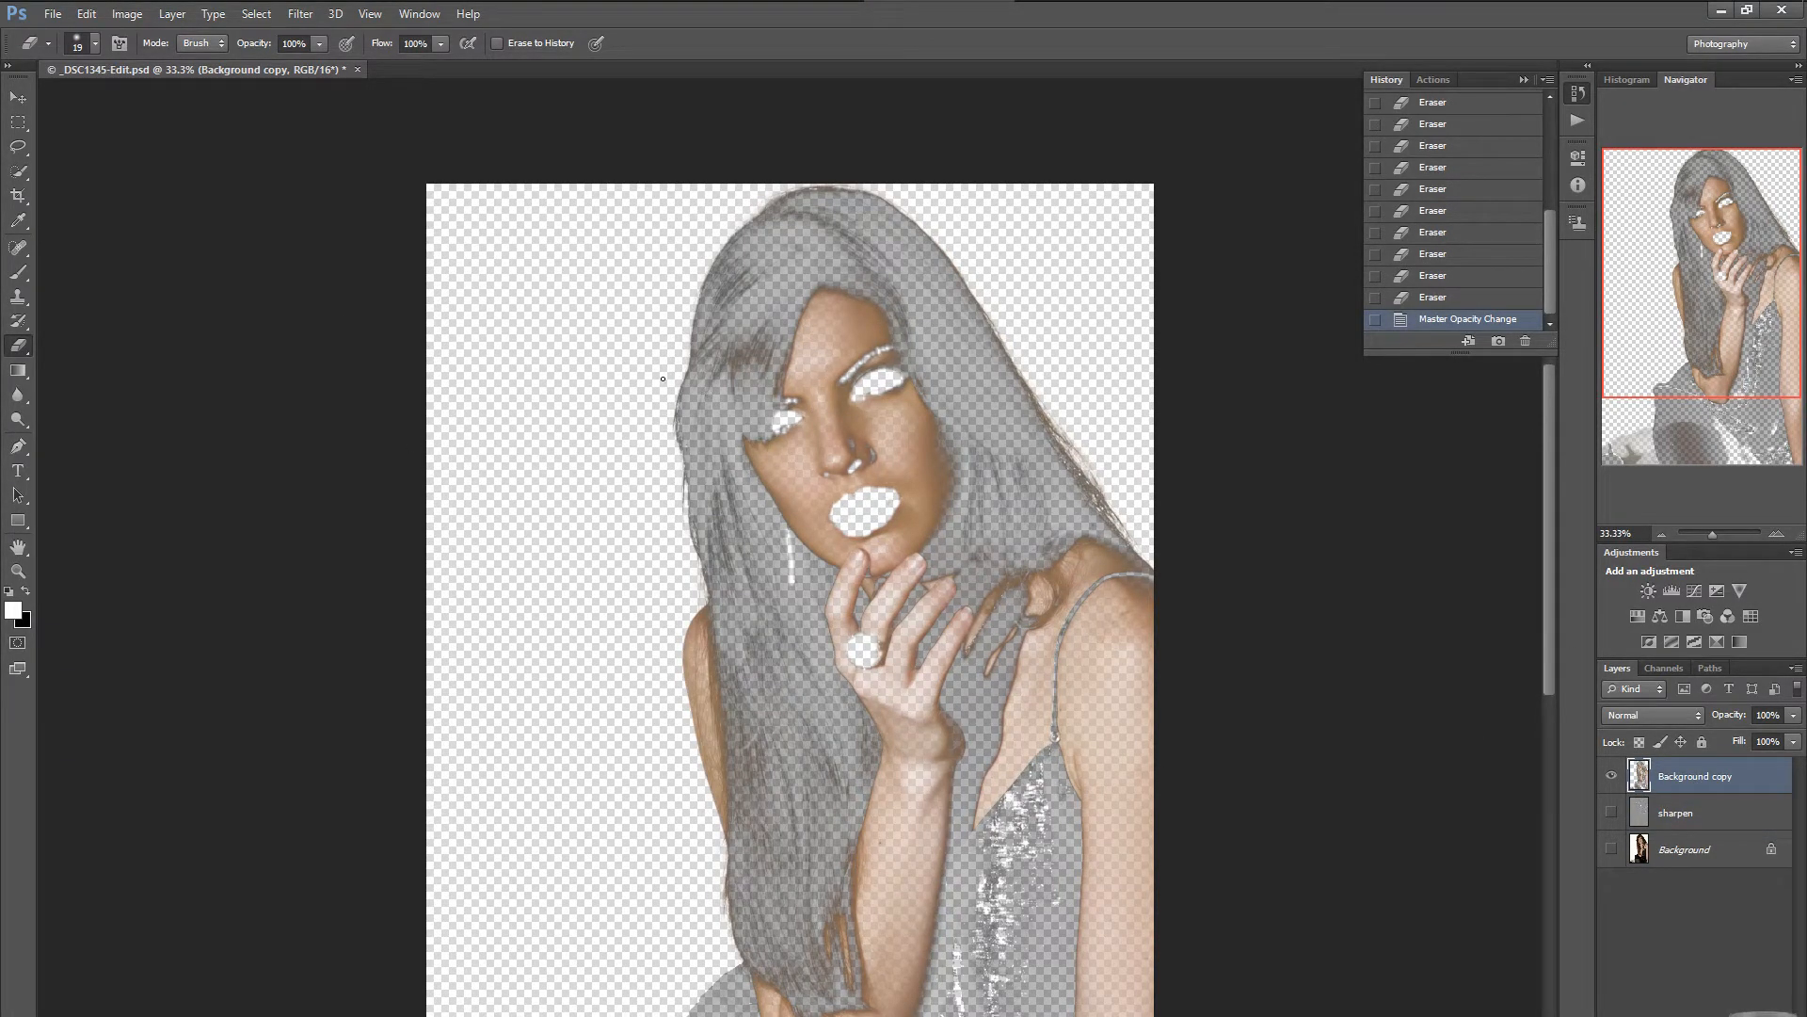
left_click(1611, 813)
left_click(1611, 850)
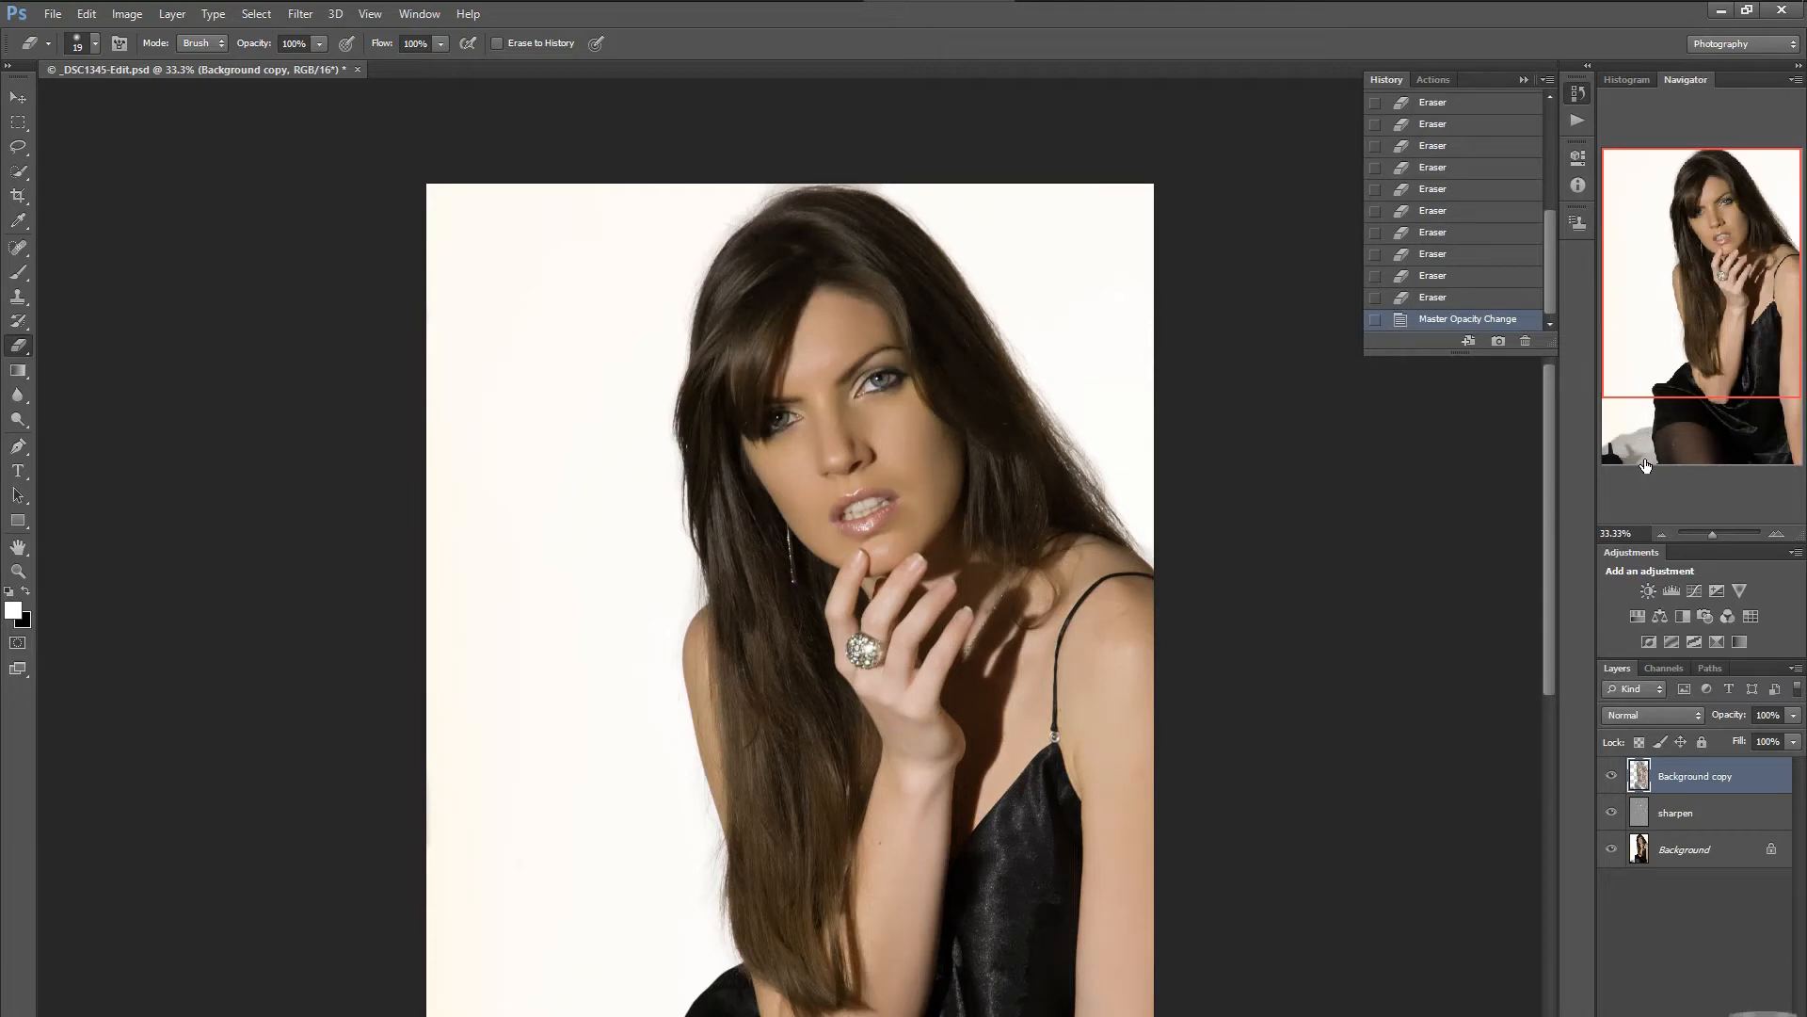
Hide the sharpen and Background layers, erase the Background copy over the black shoe and its heel beside the leg, and show both layers again.
left_click(1776, 533)
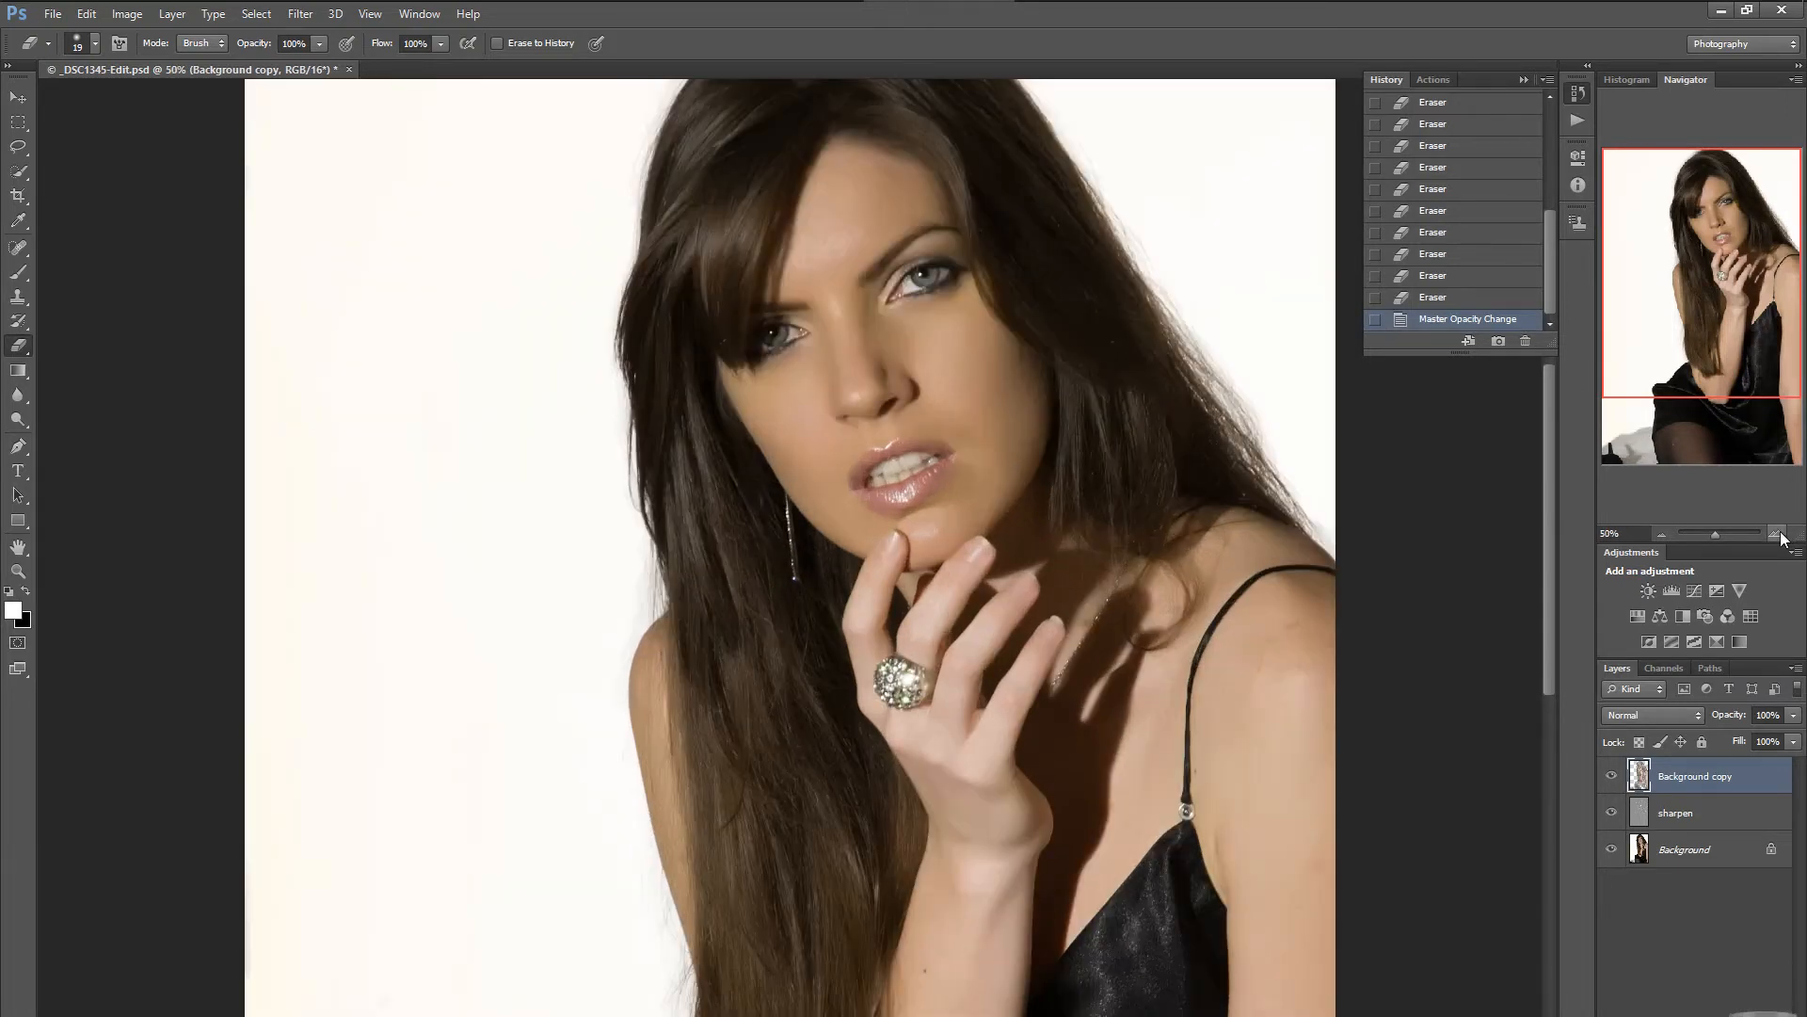
left_click(1776, 533)
left_click_drag(1550, 490, 1592, 779)
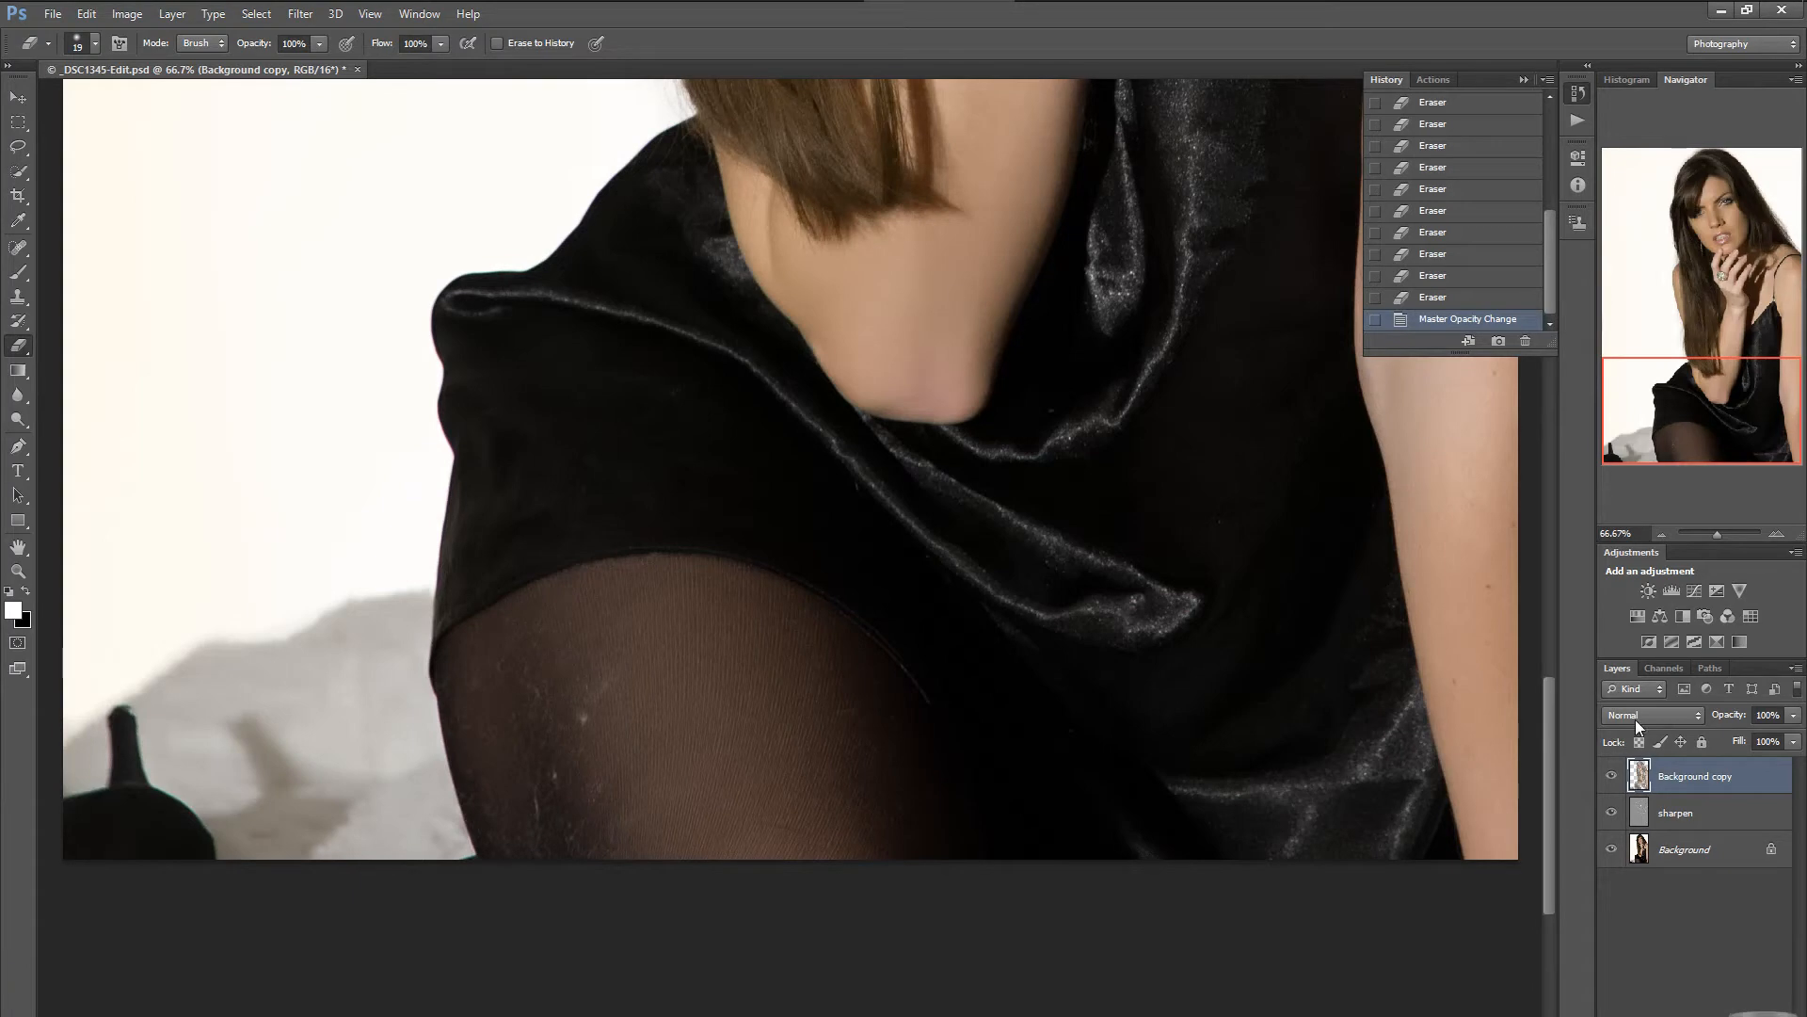
left_click(1611, 813)
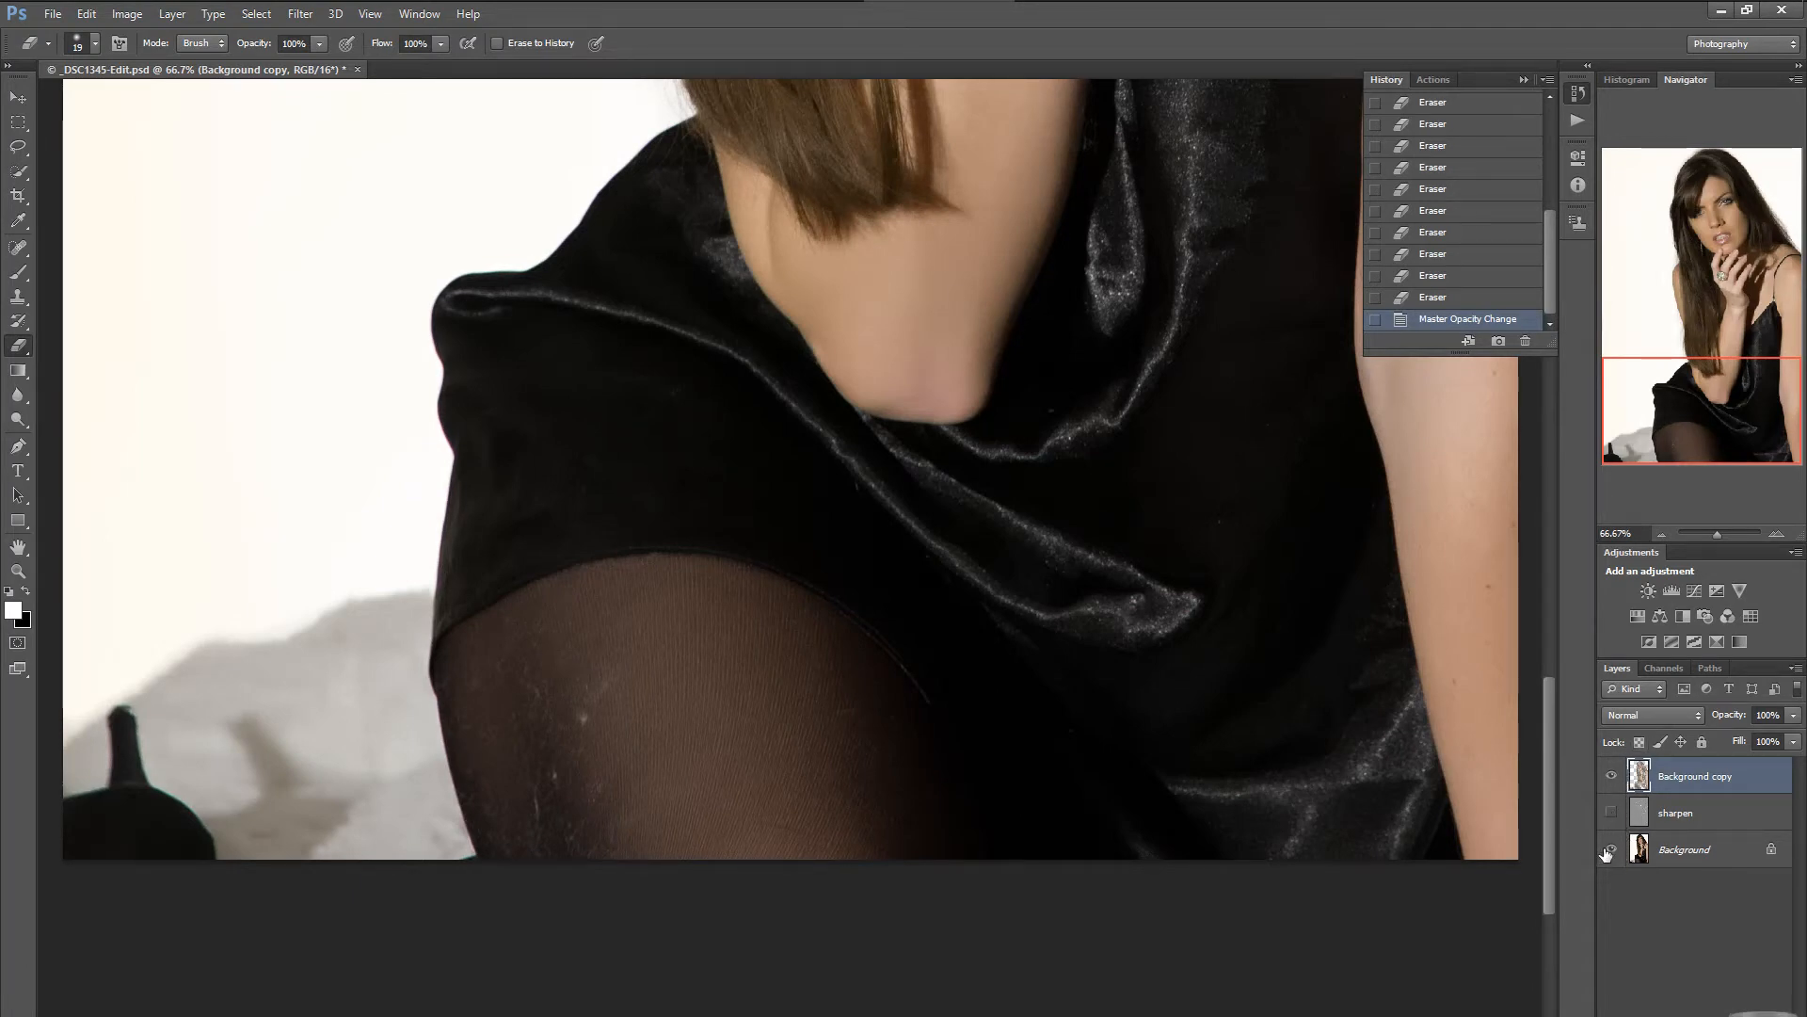
left_click(1610, 850)
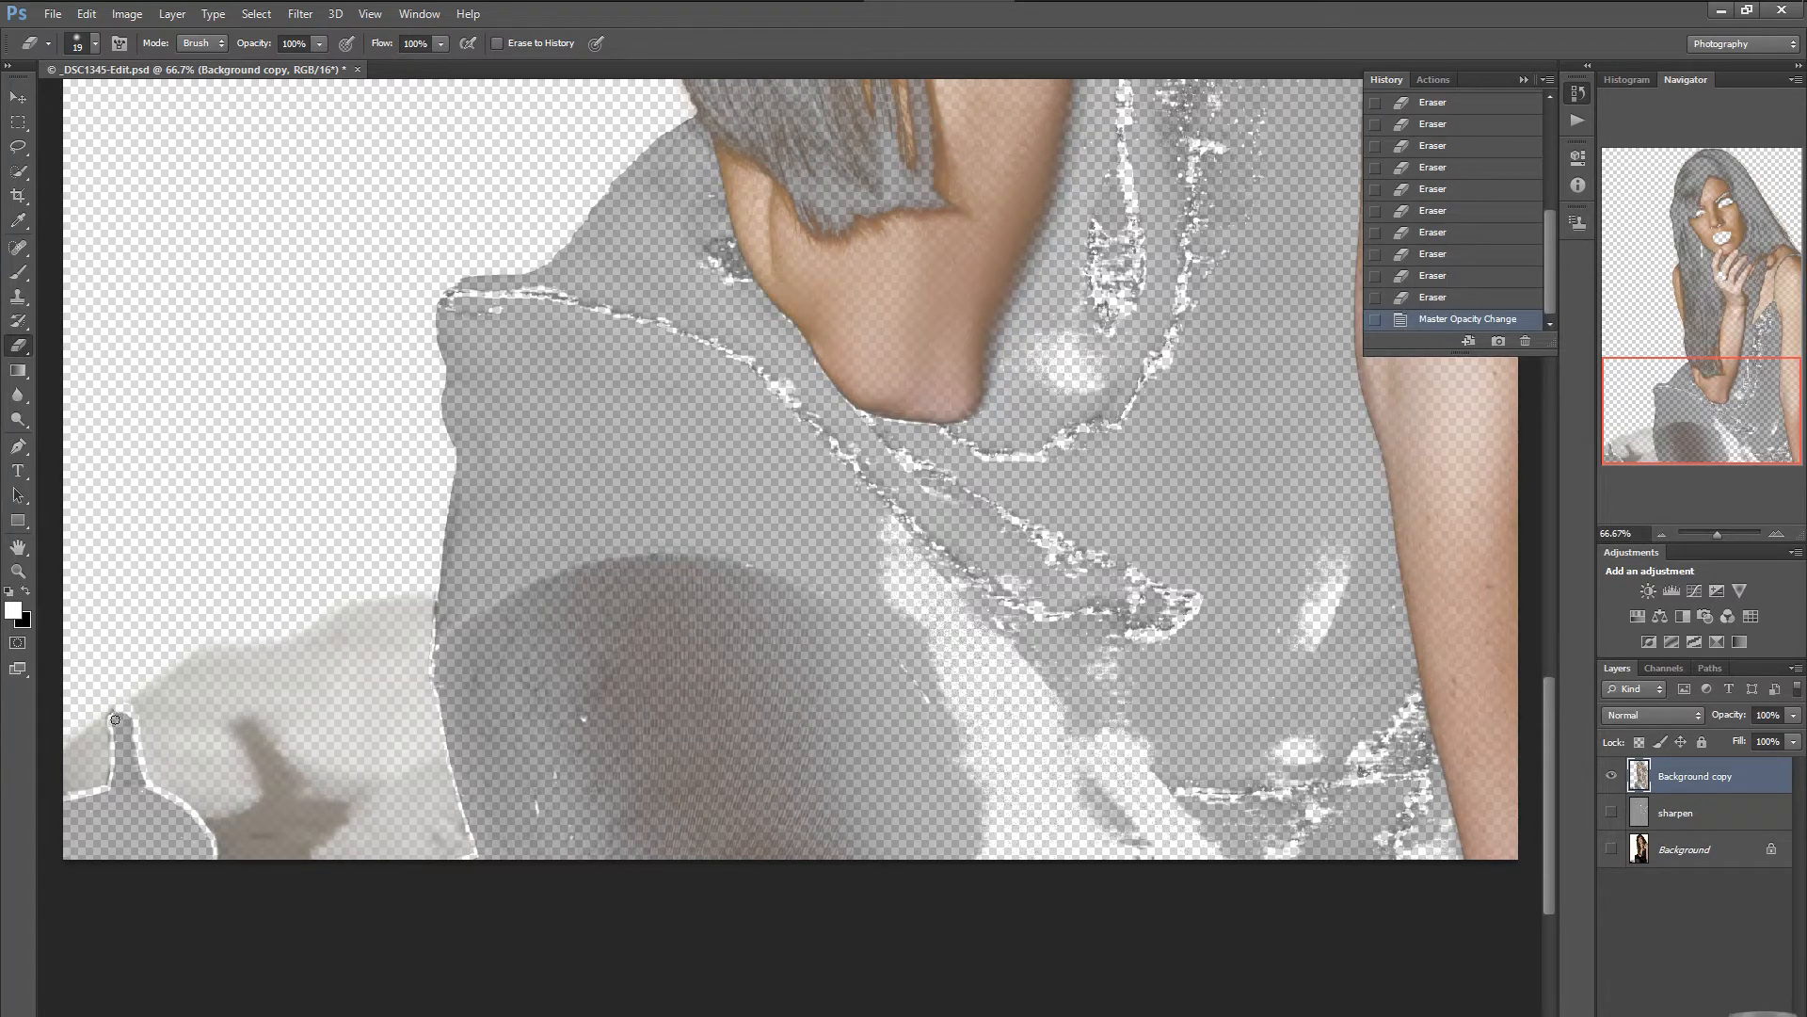
mouse_move(120, 734)
left_mouse_down()
mouse_move(112, 782)
mouse_move(136, 783)
mouse_move(59, 811)
mouse_move(138, 792)
mouse_move(61, 828)
mouse_move(126, 795)
mouse_move(90, 834)
mouse_move(156, 810)
mouse_move(138, 795)
mouse_move(172, 843)
mouse_move(100, 836)
mouse_move(113, 828)
mouse_move(162, 829)
mouse_move(86, 832)
mouse_move(92, 856)
mouse_move(59, 860)
mouse_move(164, 848)
mouse_move(89, 851)
mouse_move(170, 837)
mouse_move(160, 802)
mouse_move(201, 840)
mouse_move(152, 847)
mouse_move(199, 852)
mouse_move(106, 852)
mouse_move(158, 846)
mouse_move(107, 843)
mouse_move(89, 820)
mouse_move(81, 847)
mouse_move(45, 850)
mouse_move(119, 809)
left_mouse_up()
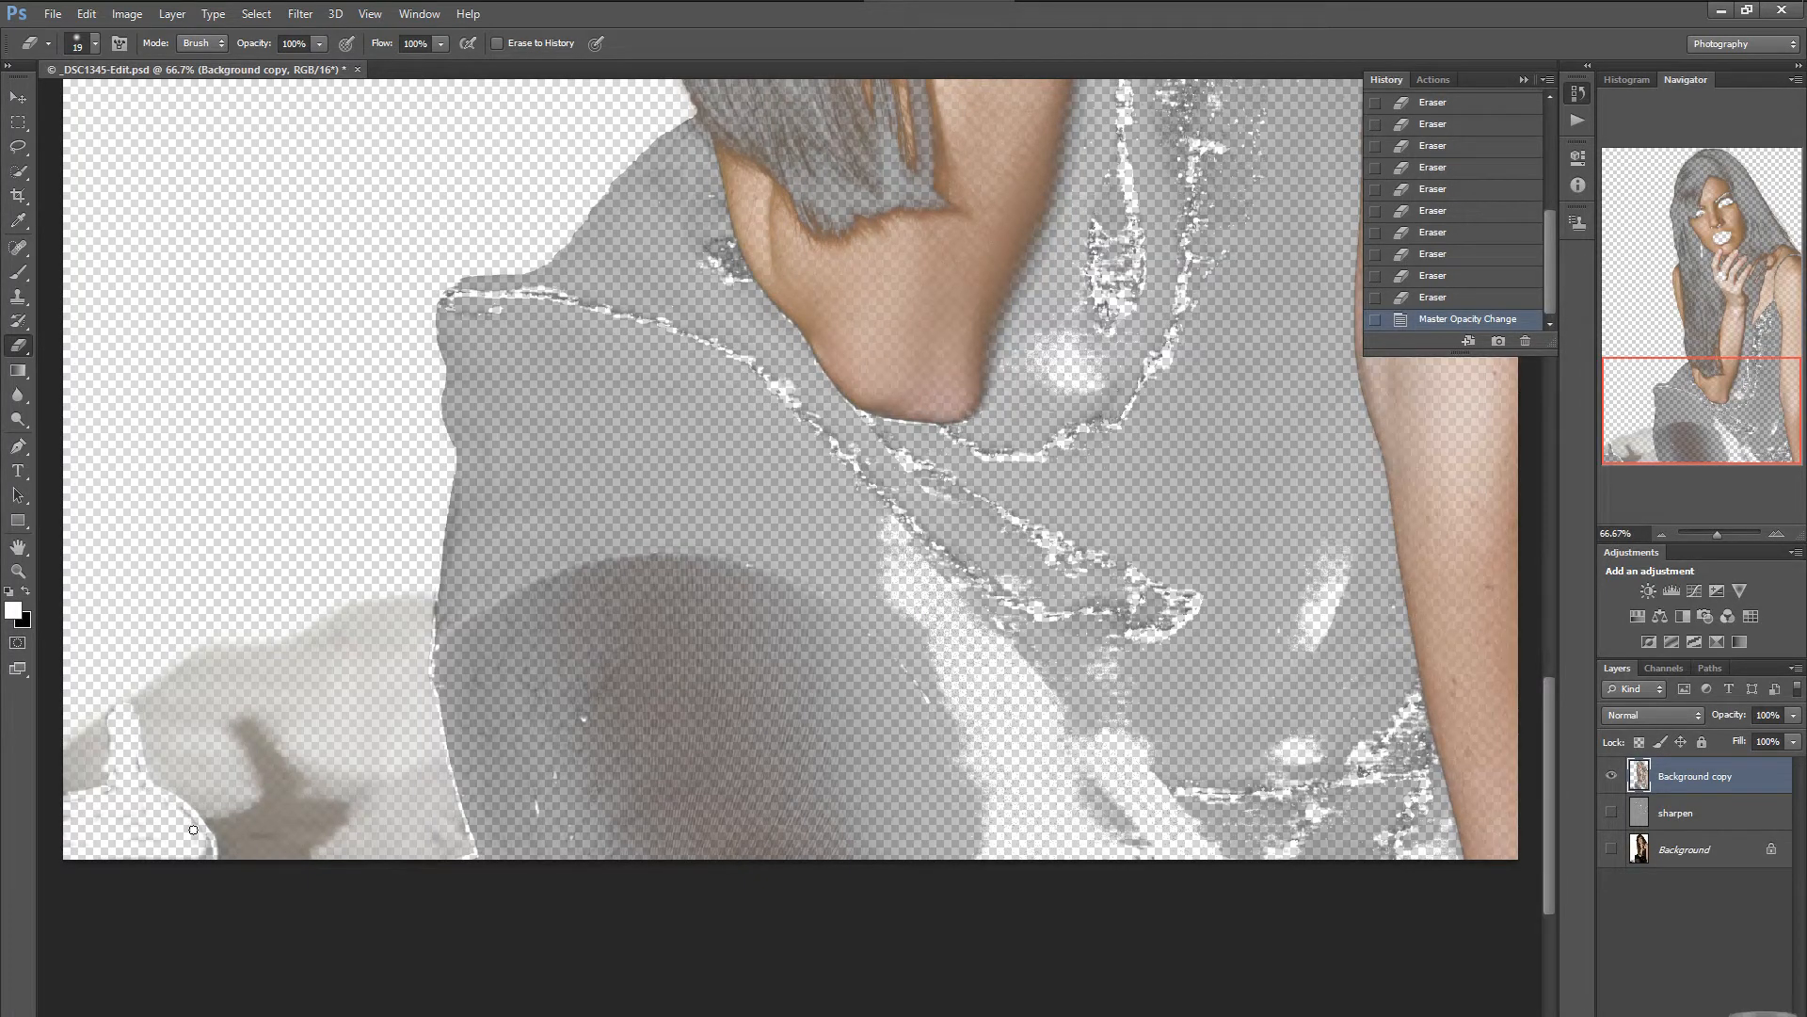
left_click_drag(208, 844, 134, 771)
mouse_move(113, 724)
left_mouse_down()
mouse_move(117, 784)
mouse_move(103, 799)
mouse_move(87, 779)
mouse_move(86, 808)
mouse_move(61, 804)
mouse_move(98, 805)
left_mouse_up()
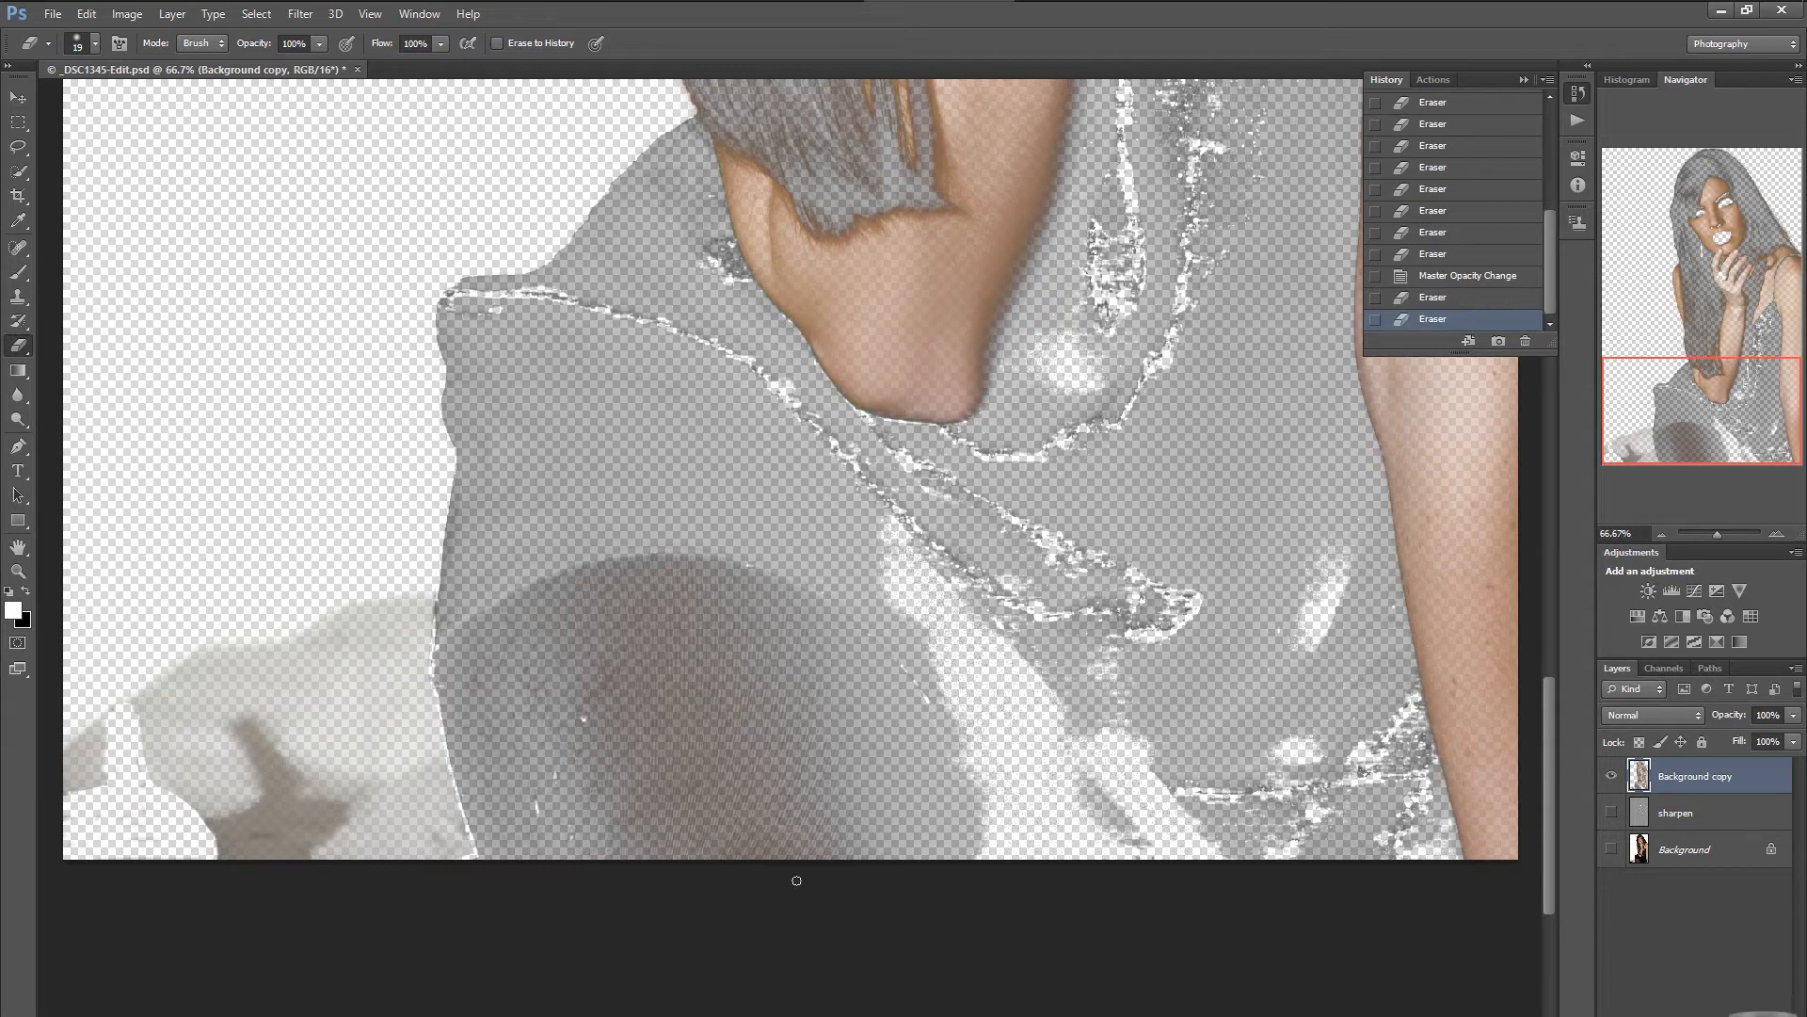
left_click(1612, 813)
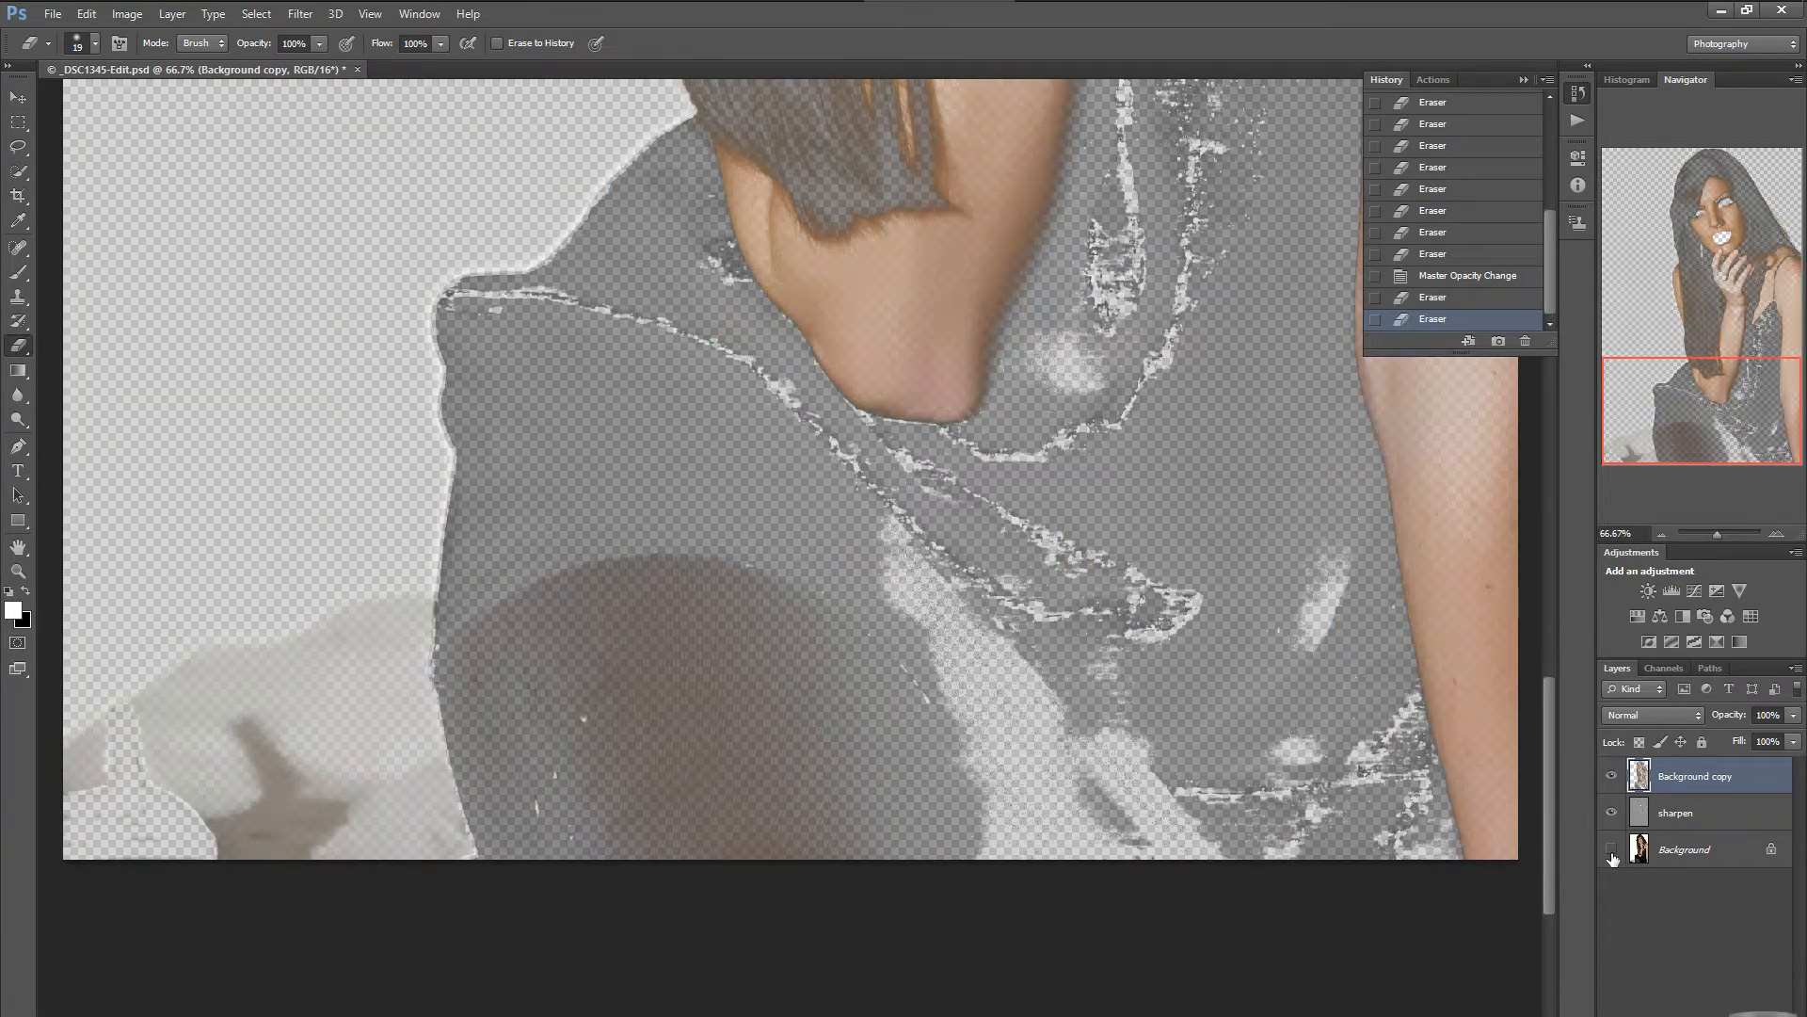
left_click(1612, 851)
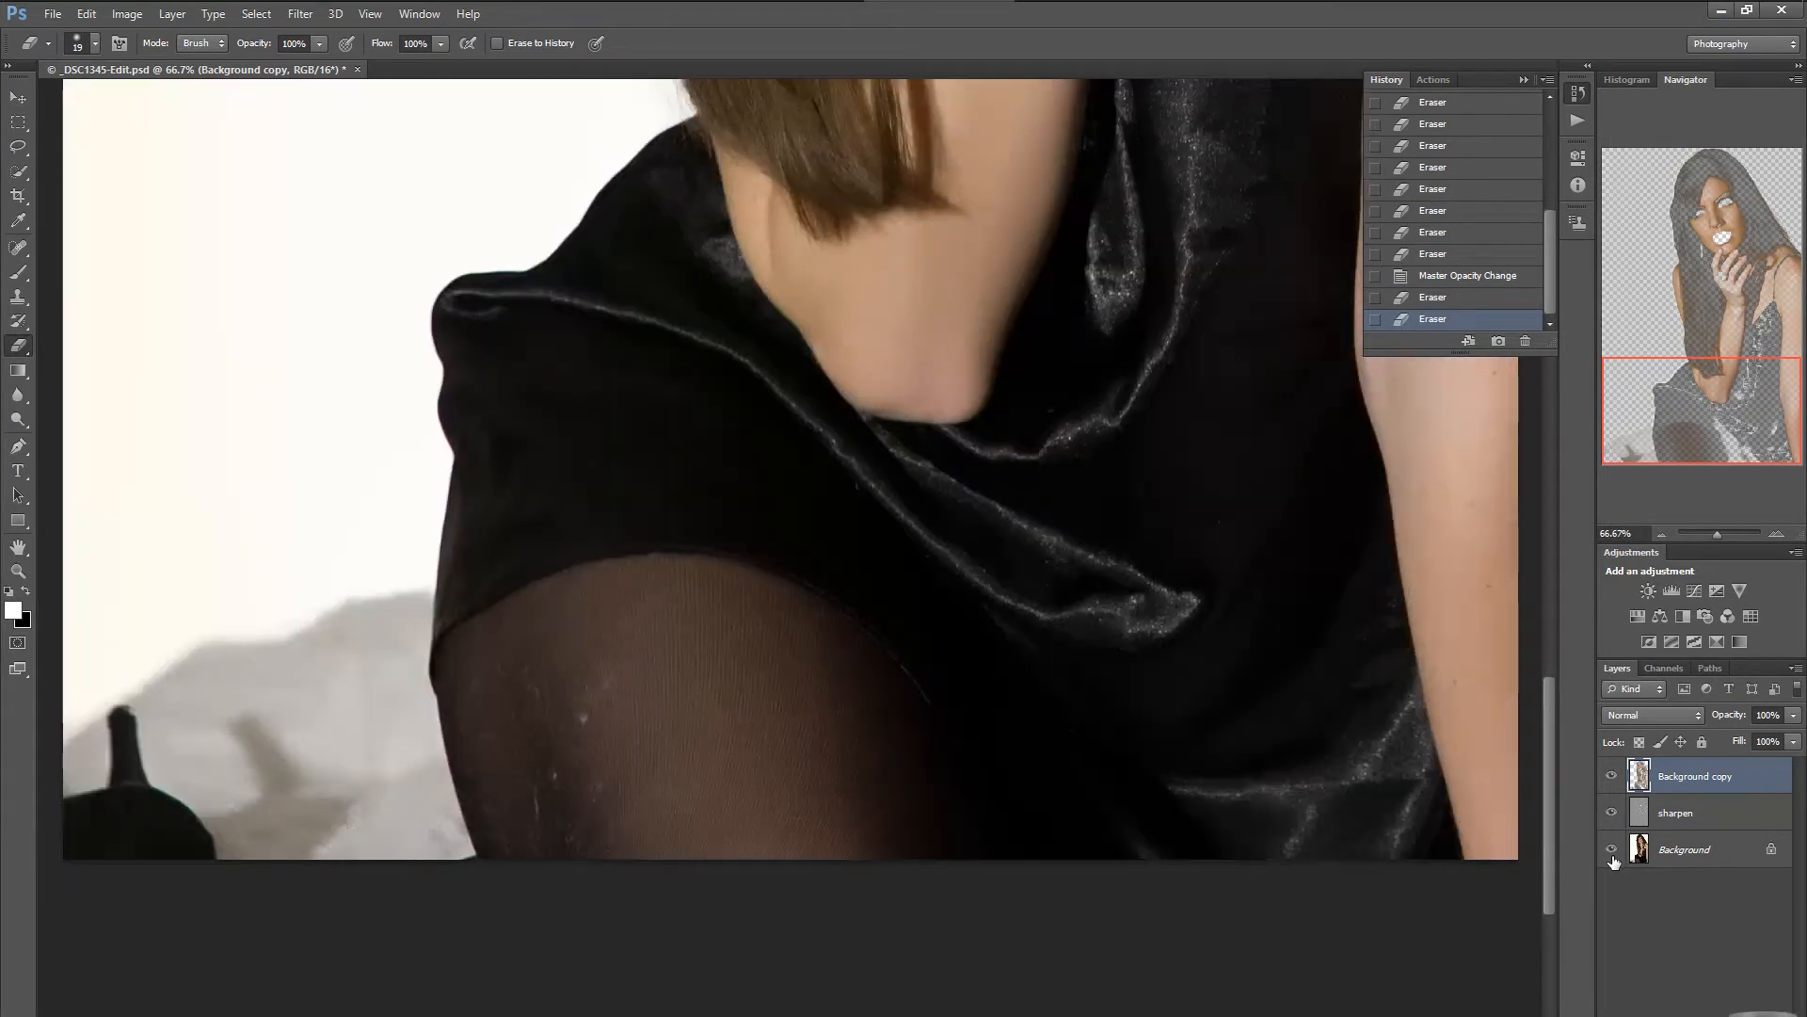
Compare the dress and stockings with the sharpen layer on and off, and review the whole retouched portrait at 25% zoom.
left_click(1613, 814)
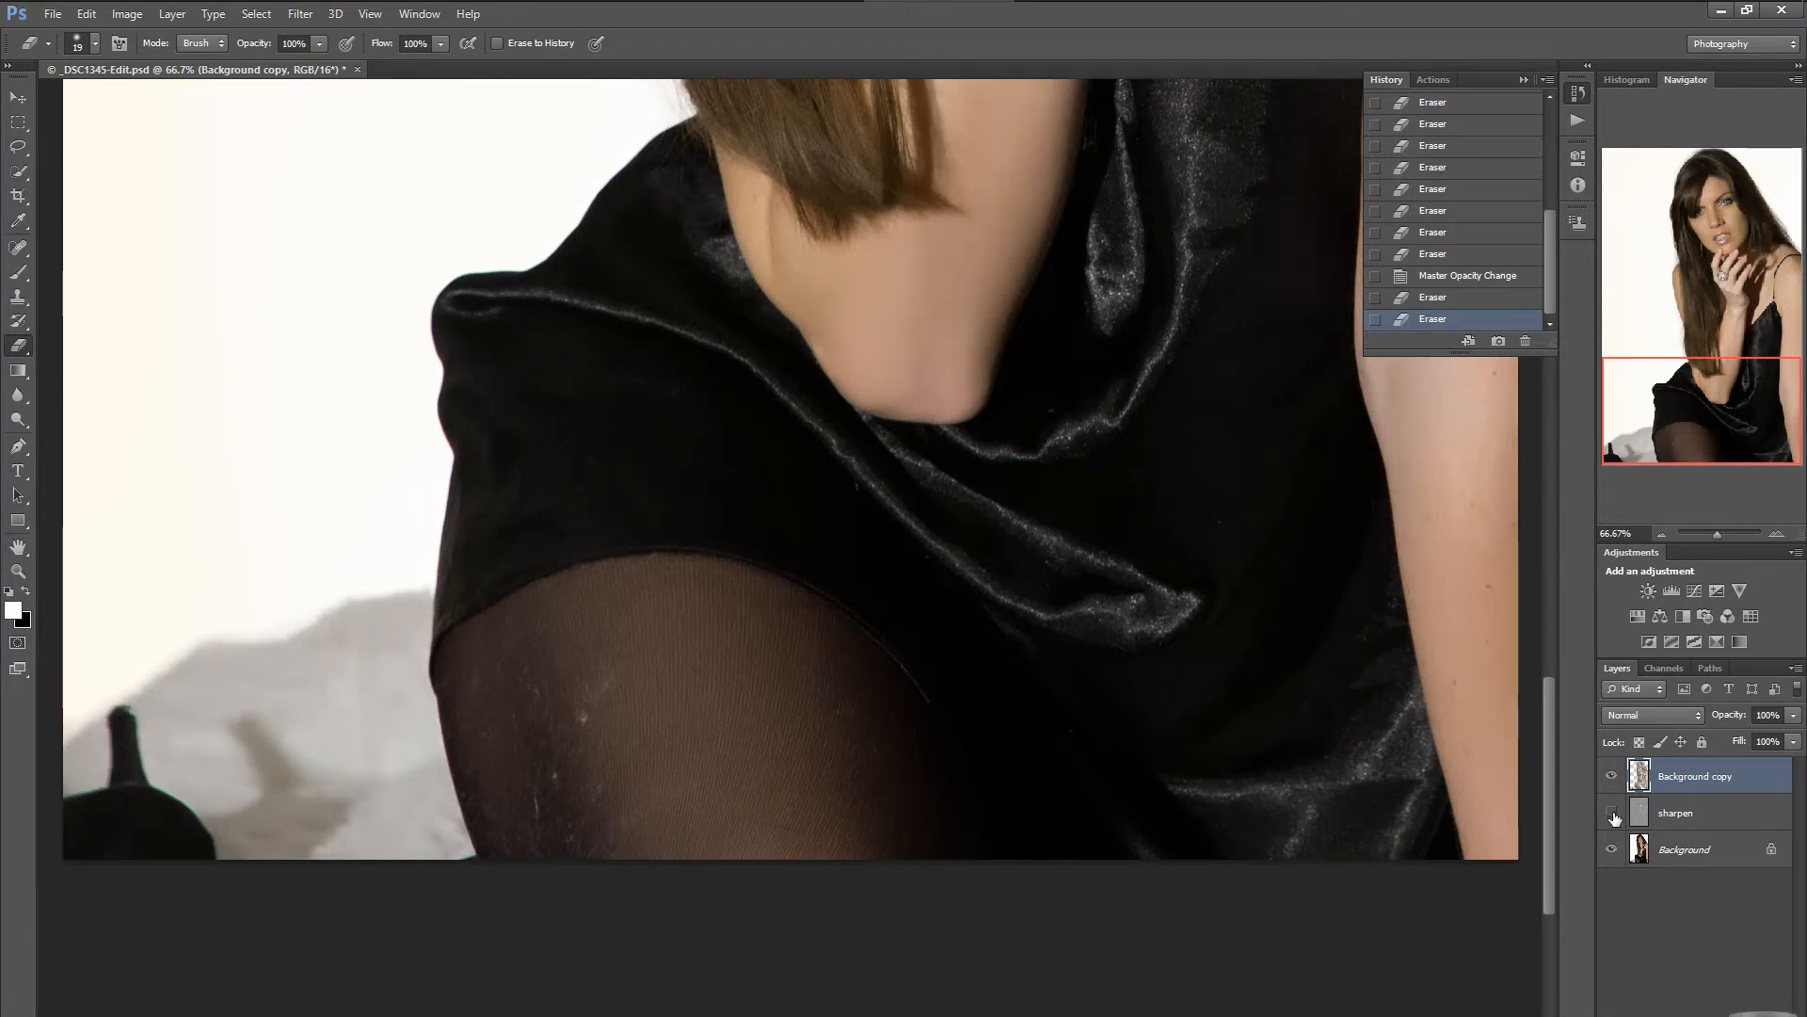
left_click(1612, 815)
left_click(1613, 814)
left_click(1612, 814)
left_click_drag(1547, 770, 1558, 329)
left_click(1662, 533)
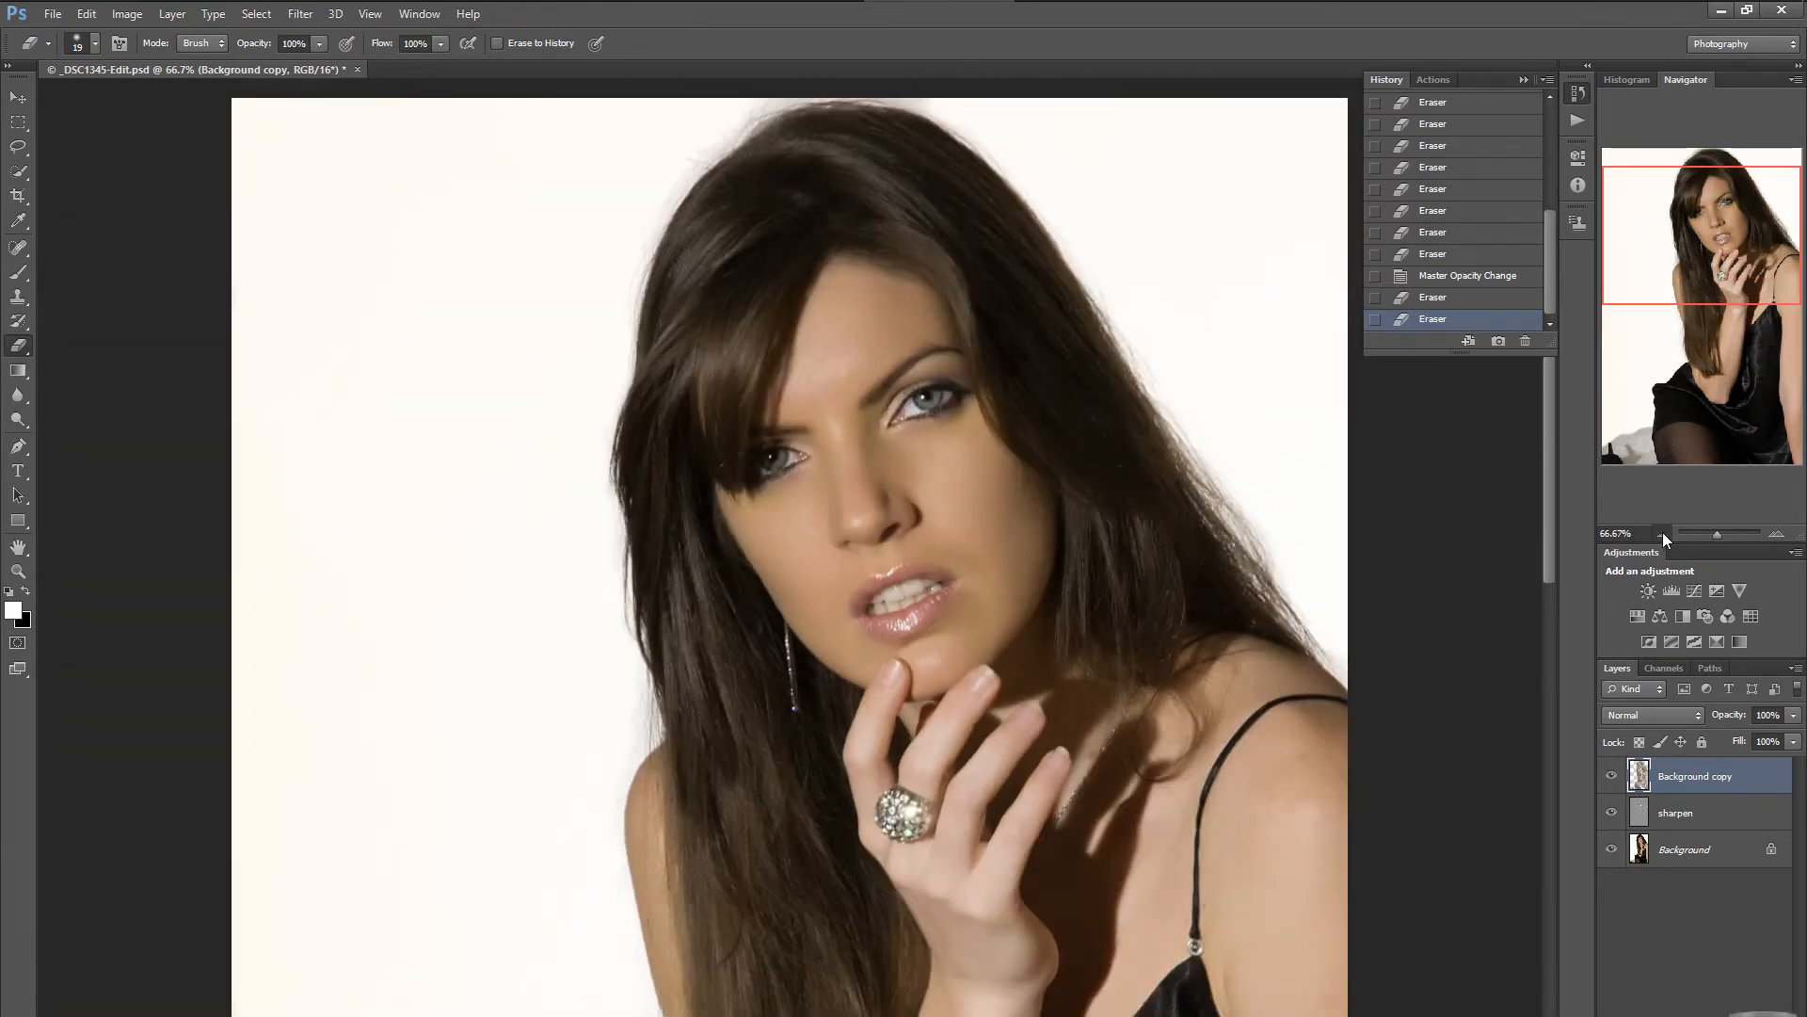
left_click(1662, 533)
left_click_drag(1550, 518, 1551, 619)
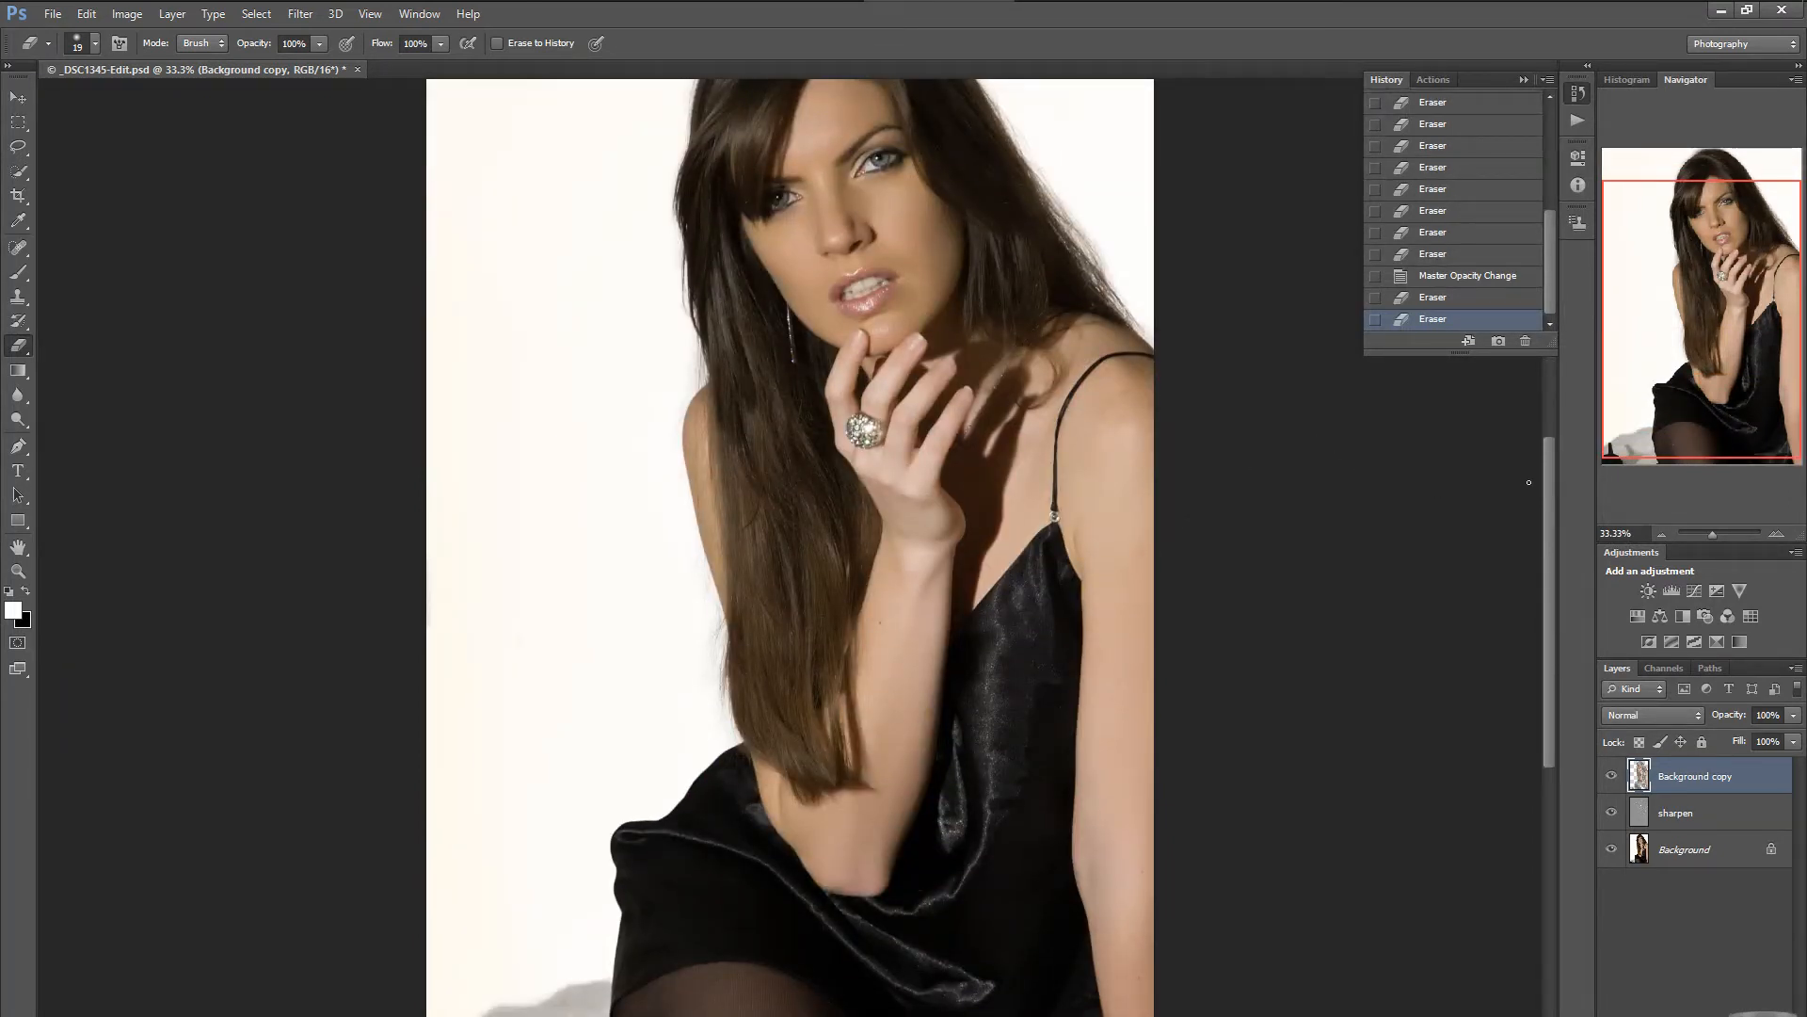
mouse_move(1555, 479)
left_mouse_down()
mouse_move(1521, 450)
mouse_move(1538, 388)
mouse_move(1538, 449)
left_mouse_up()
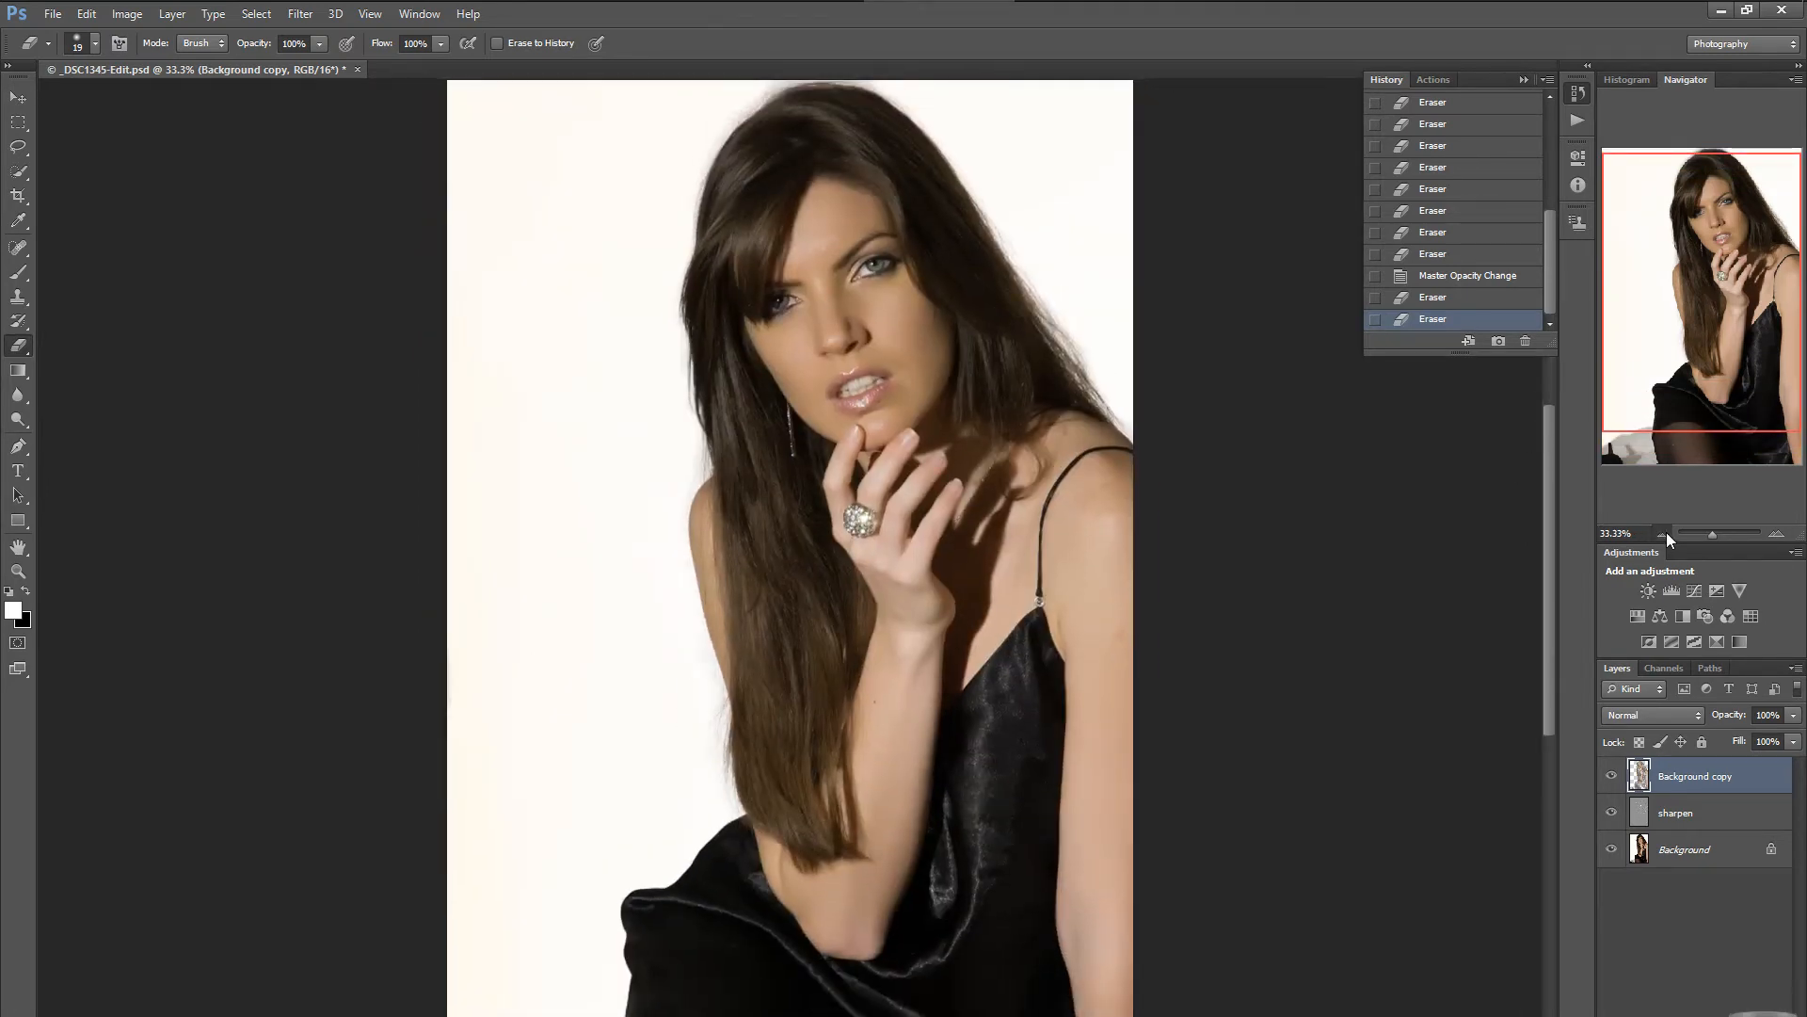
left_click(1663, 533)
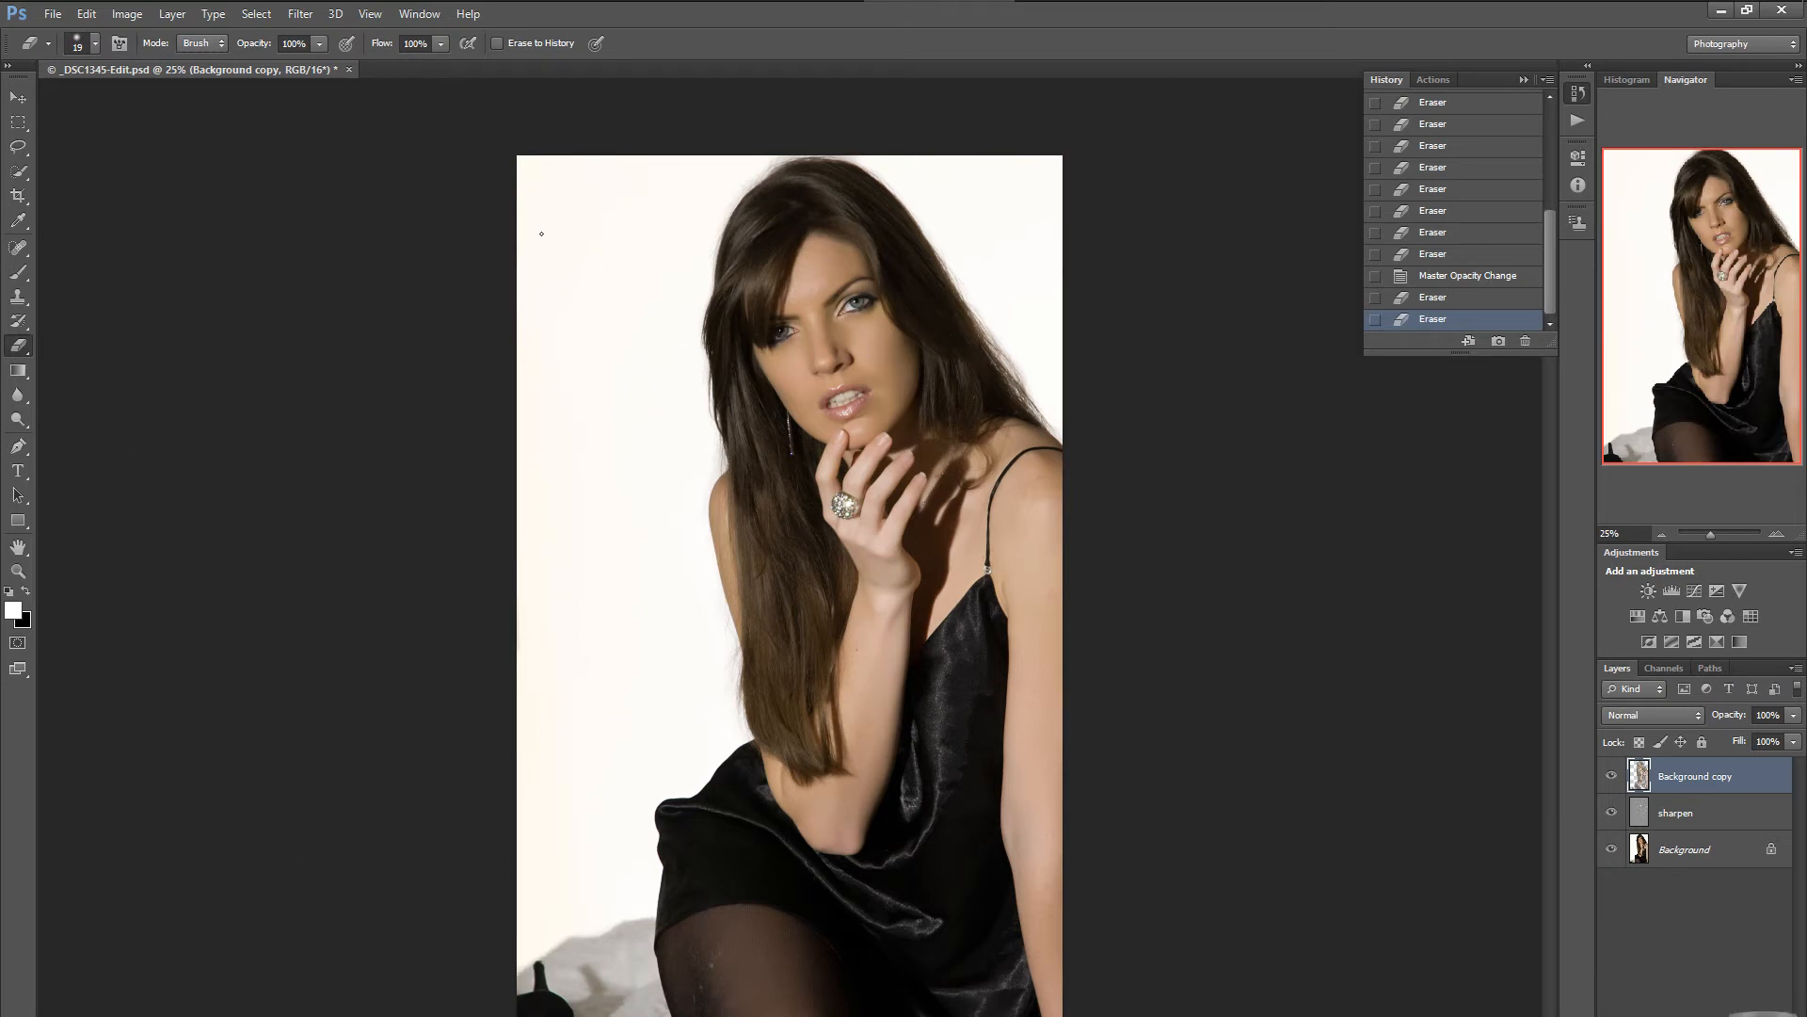
Rename the Background copy layer as enhance.
double_click(1681, 777)
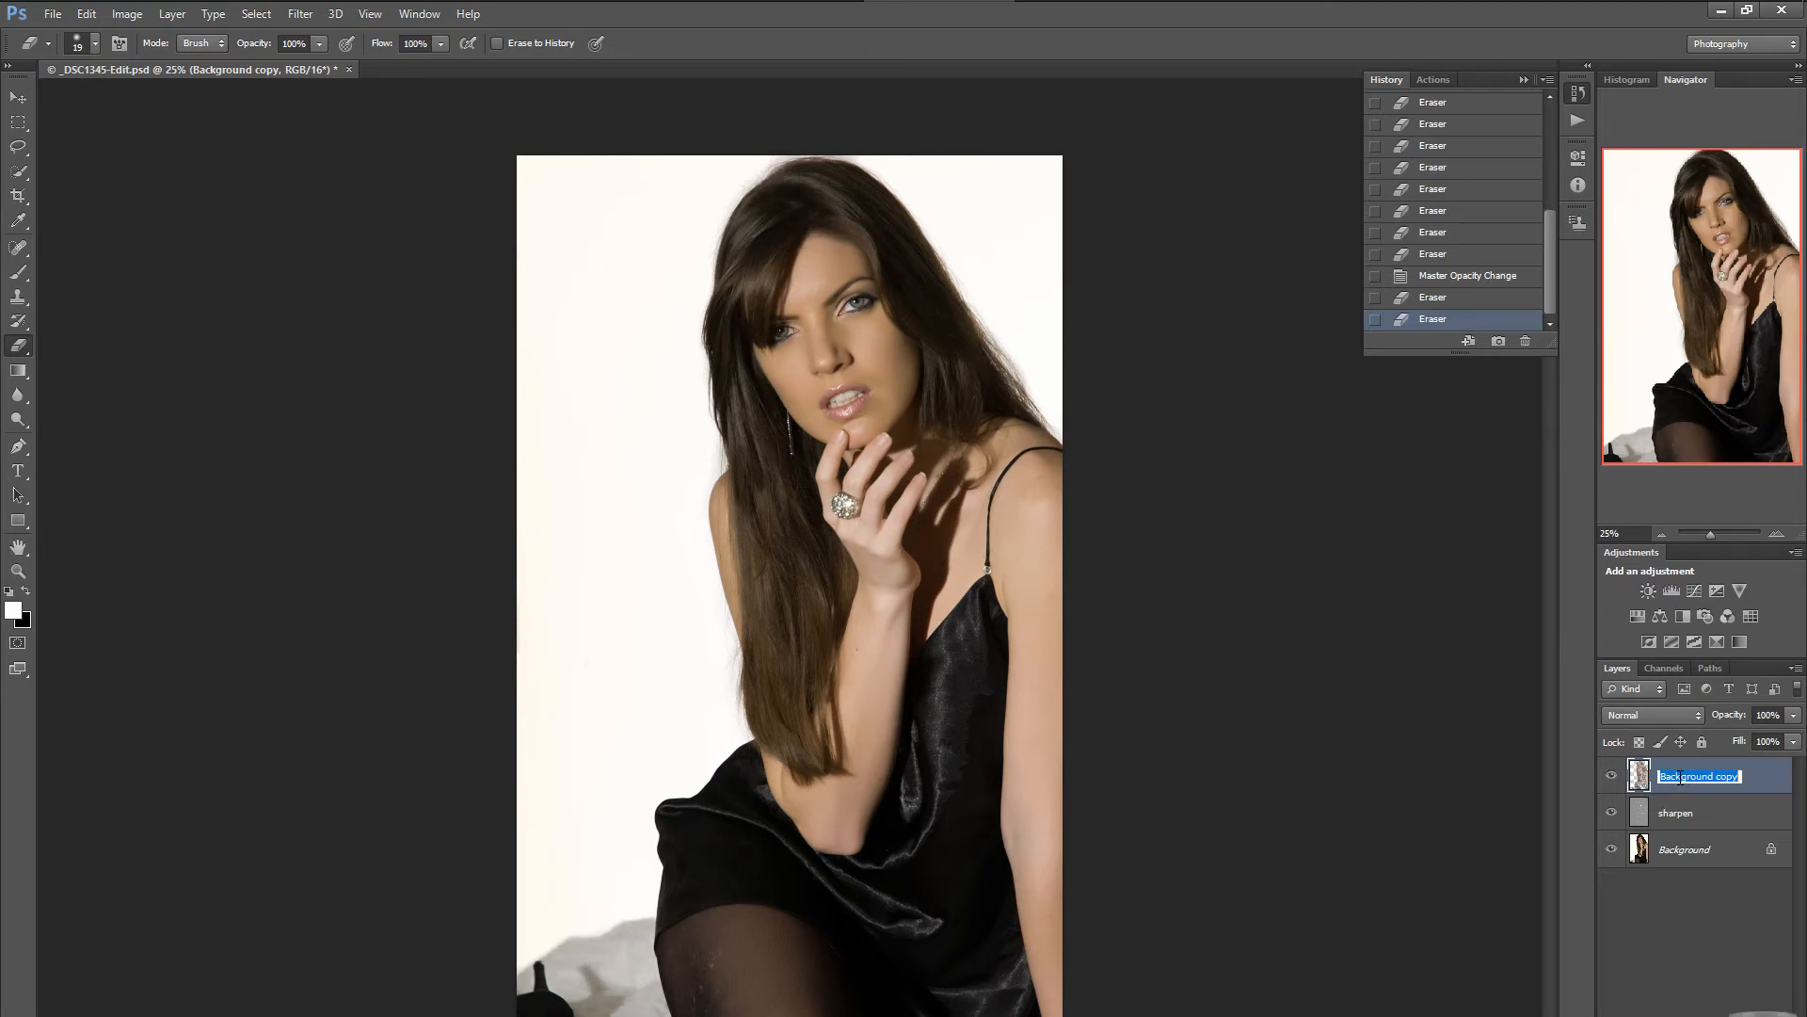
type("enhance")
key("Return")
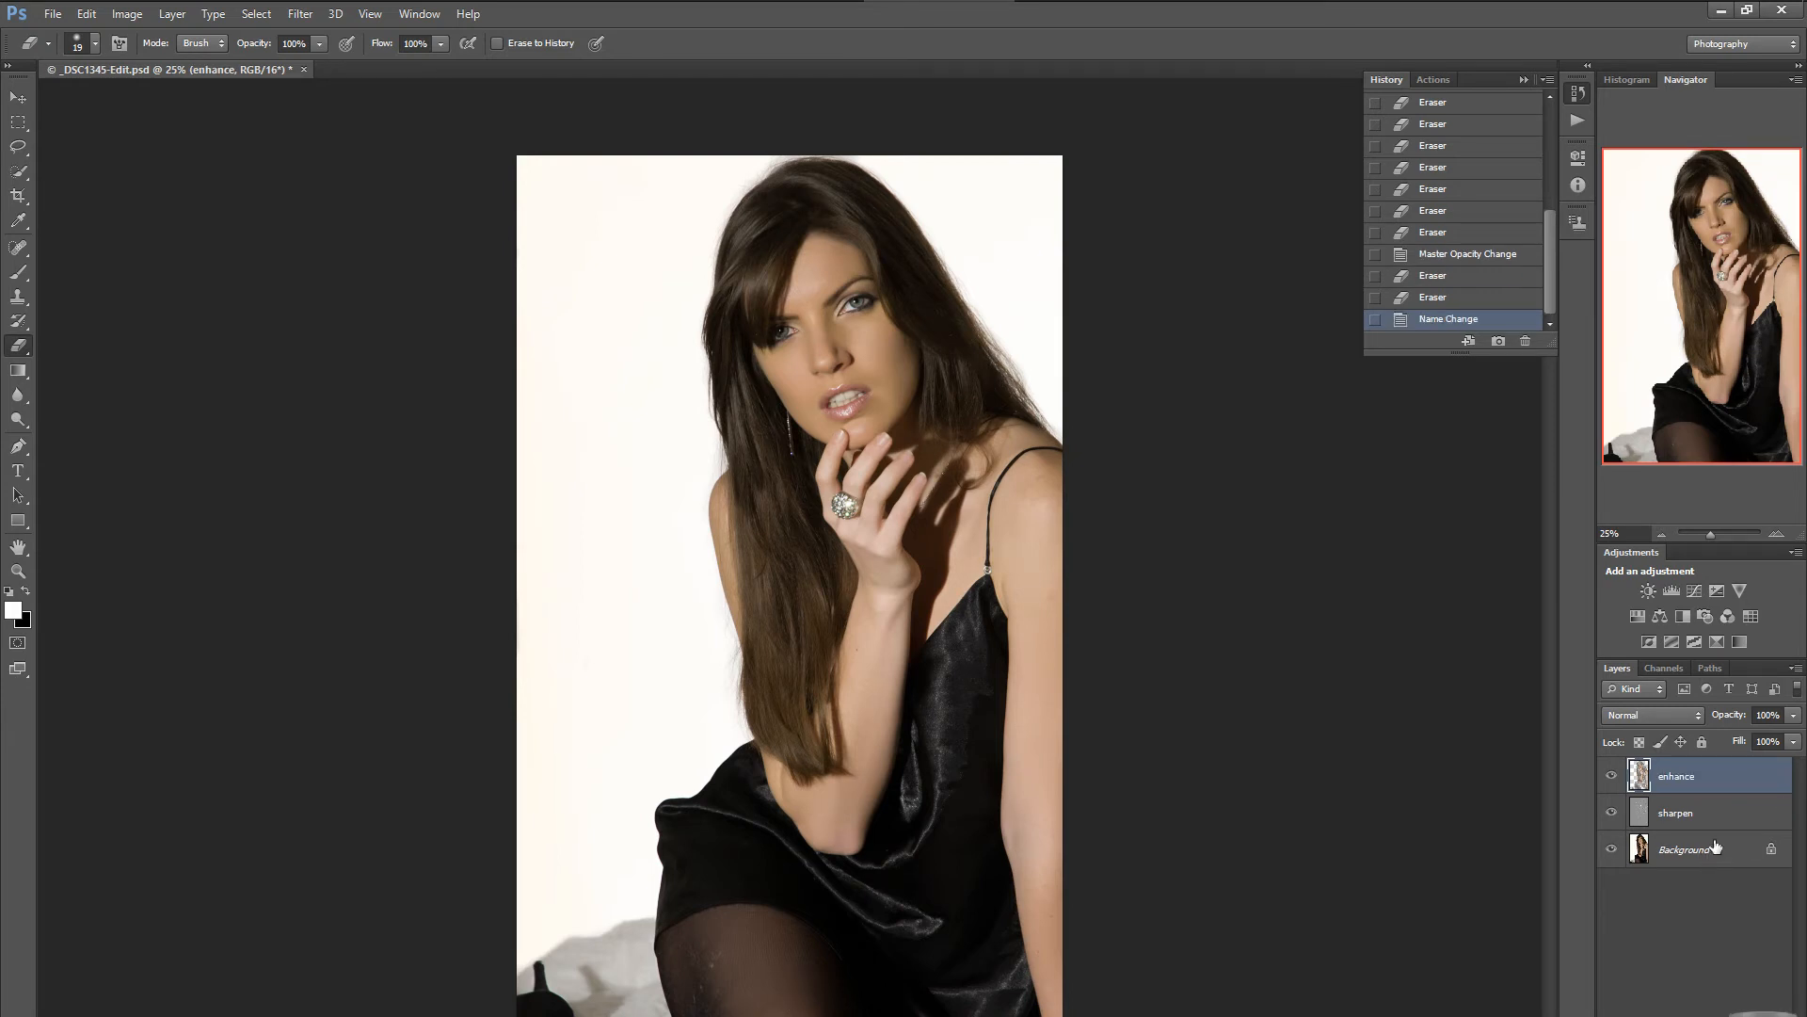
Inspect the enhance layer on its own with the sharpen and Background layers hidden, and show both layers again.
left_click(1612, 812)
left_click(1611, 850)
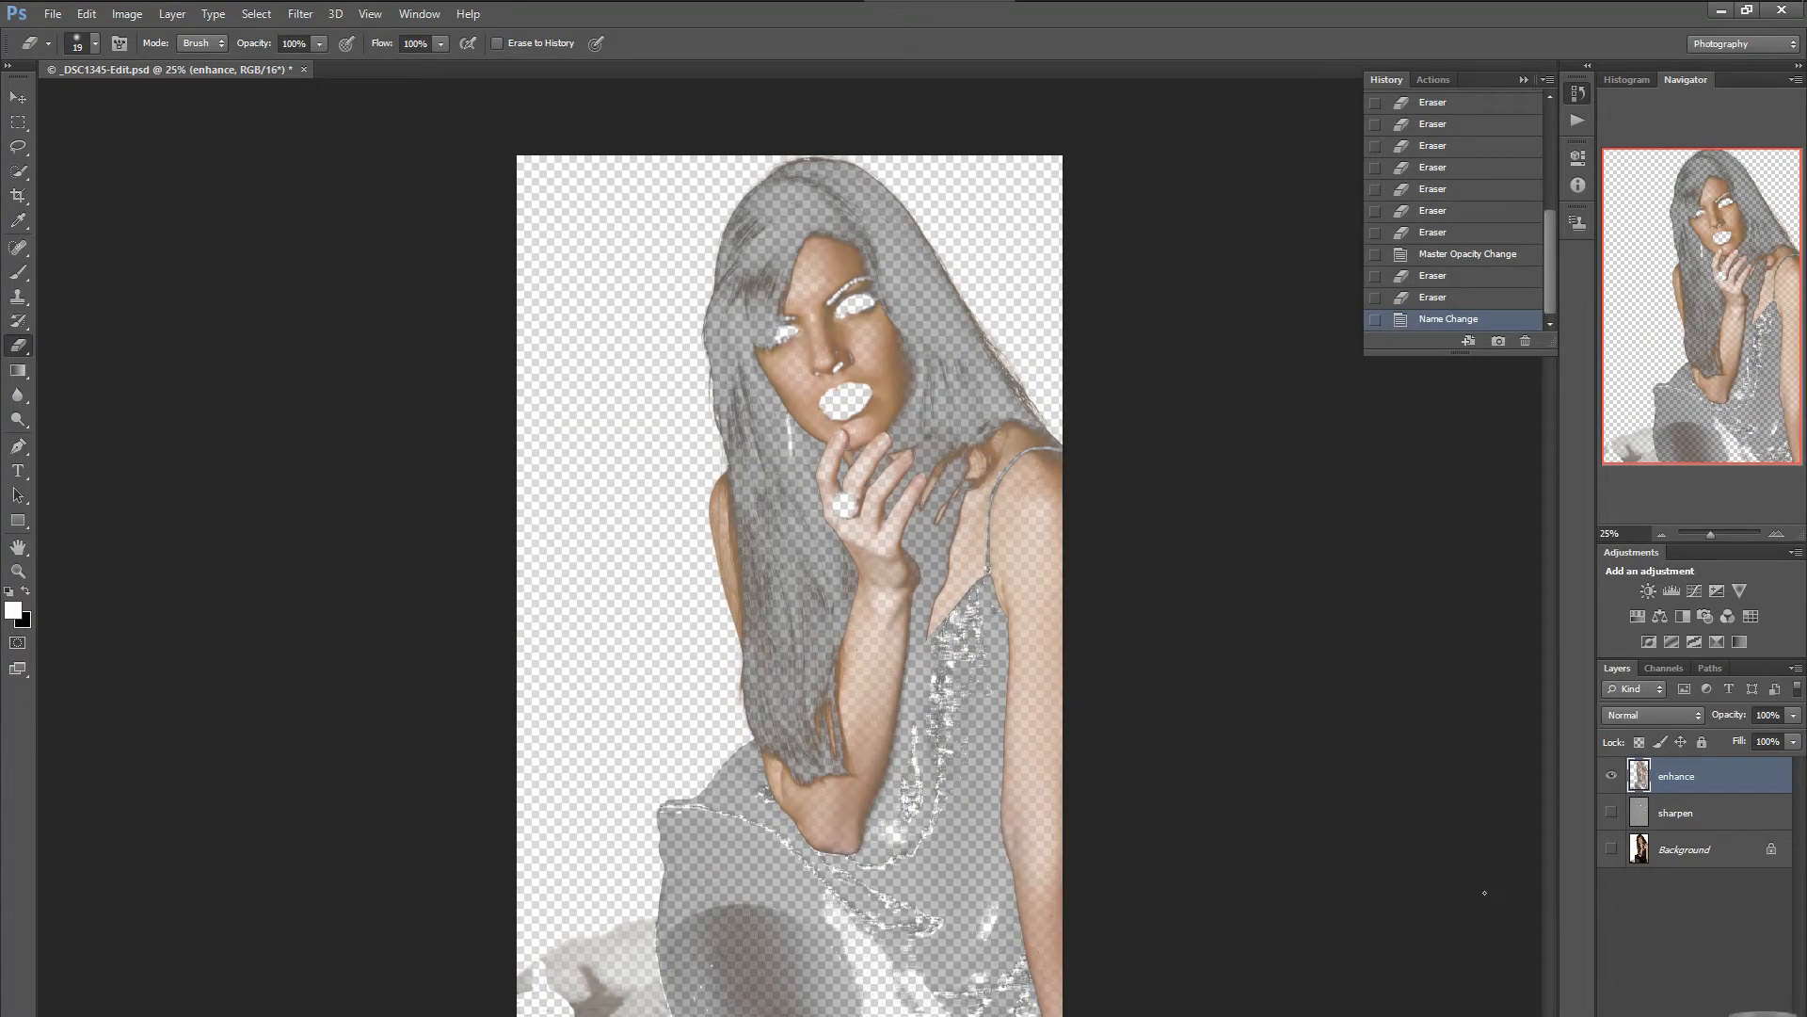
left_click(1611, 811)
left_click(1610, 850)
Select the Background layer, review the latest history entries, and compare the portrait with the enhance layer off and on, leaving it visible.
left_click(1611, 776)
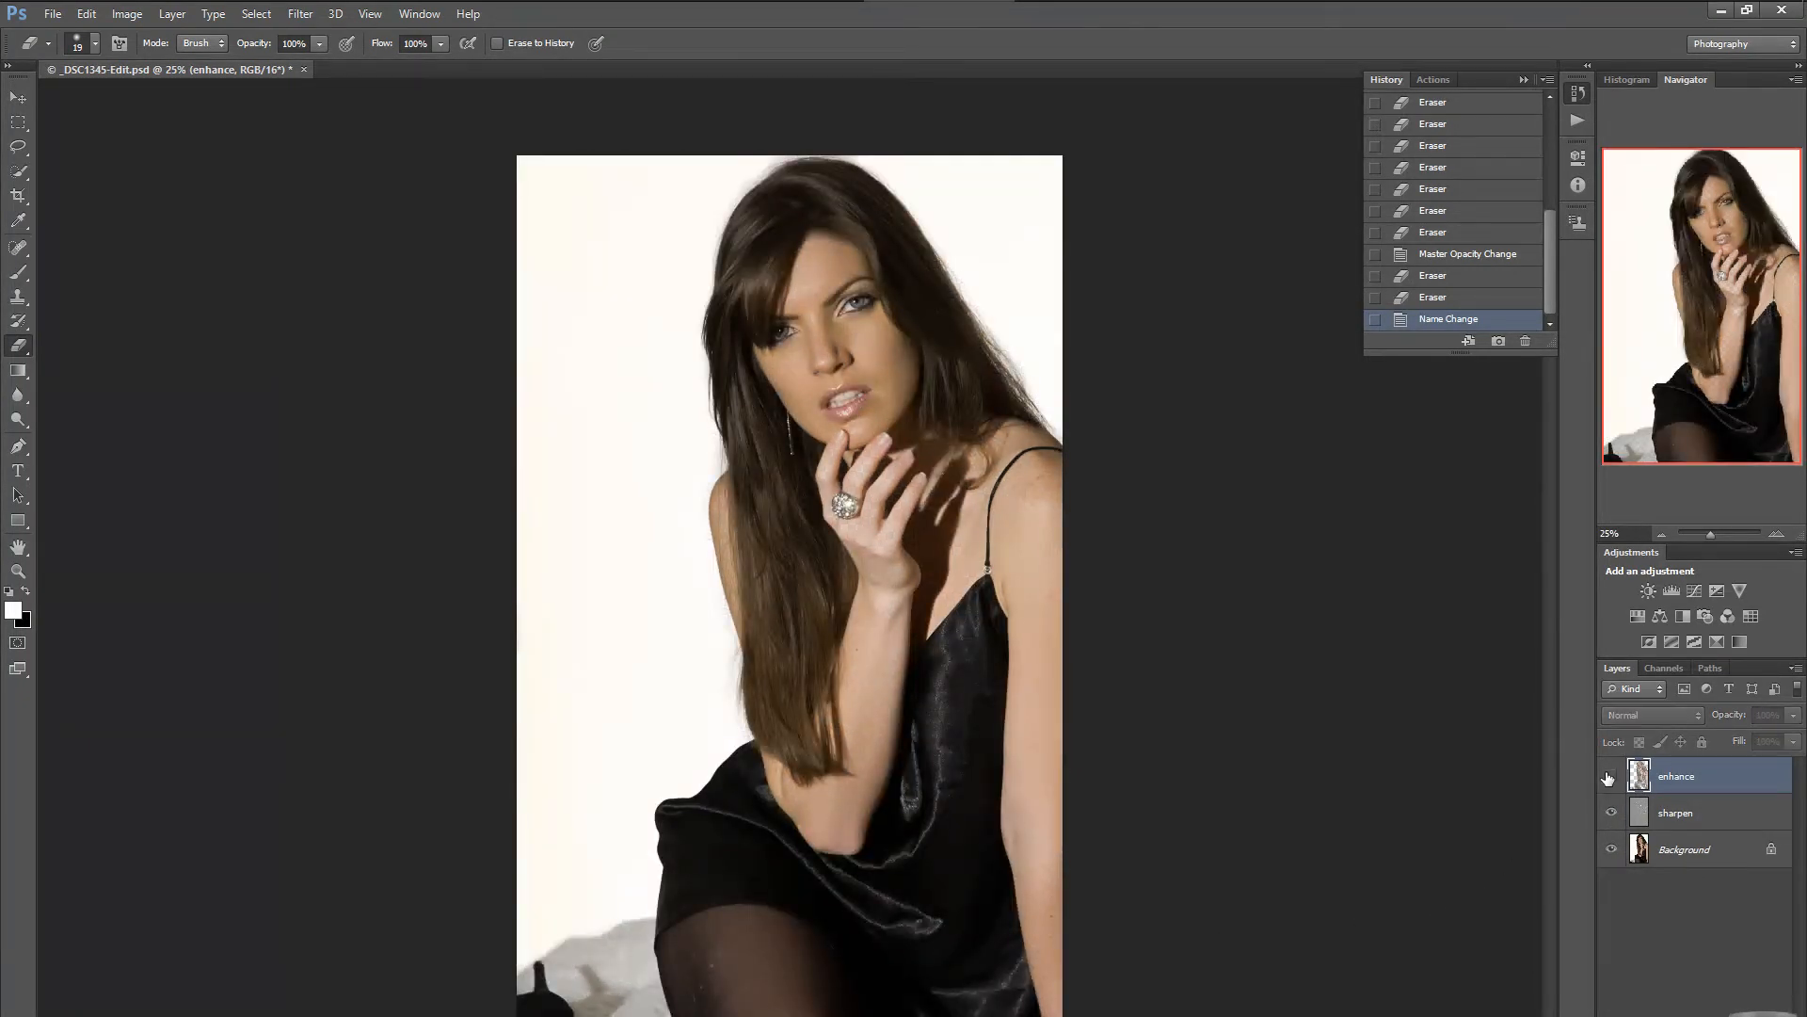
left_click(1640, 852)
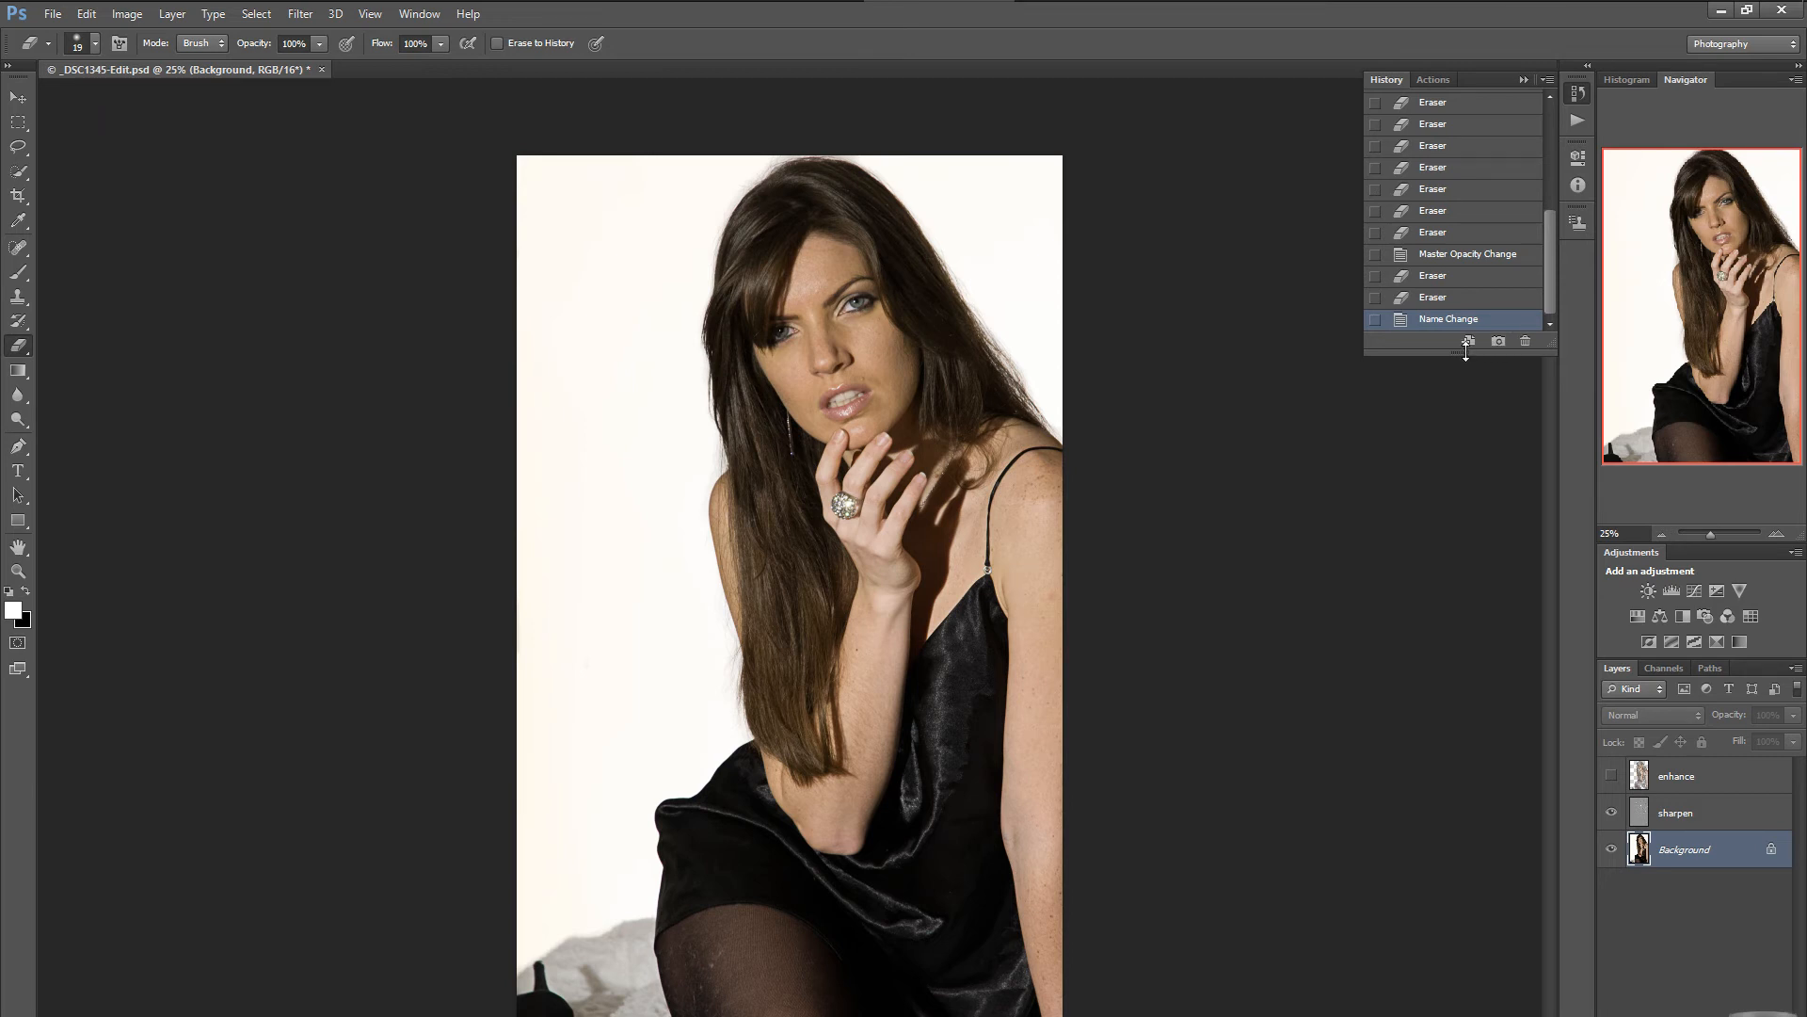
mouse_move(1466, 350)
left_mouse_down()
mouse_move(1466, 448)
mouse_move(1469, 369)
left_mouse_up()
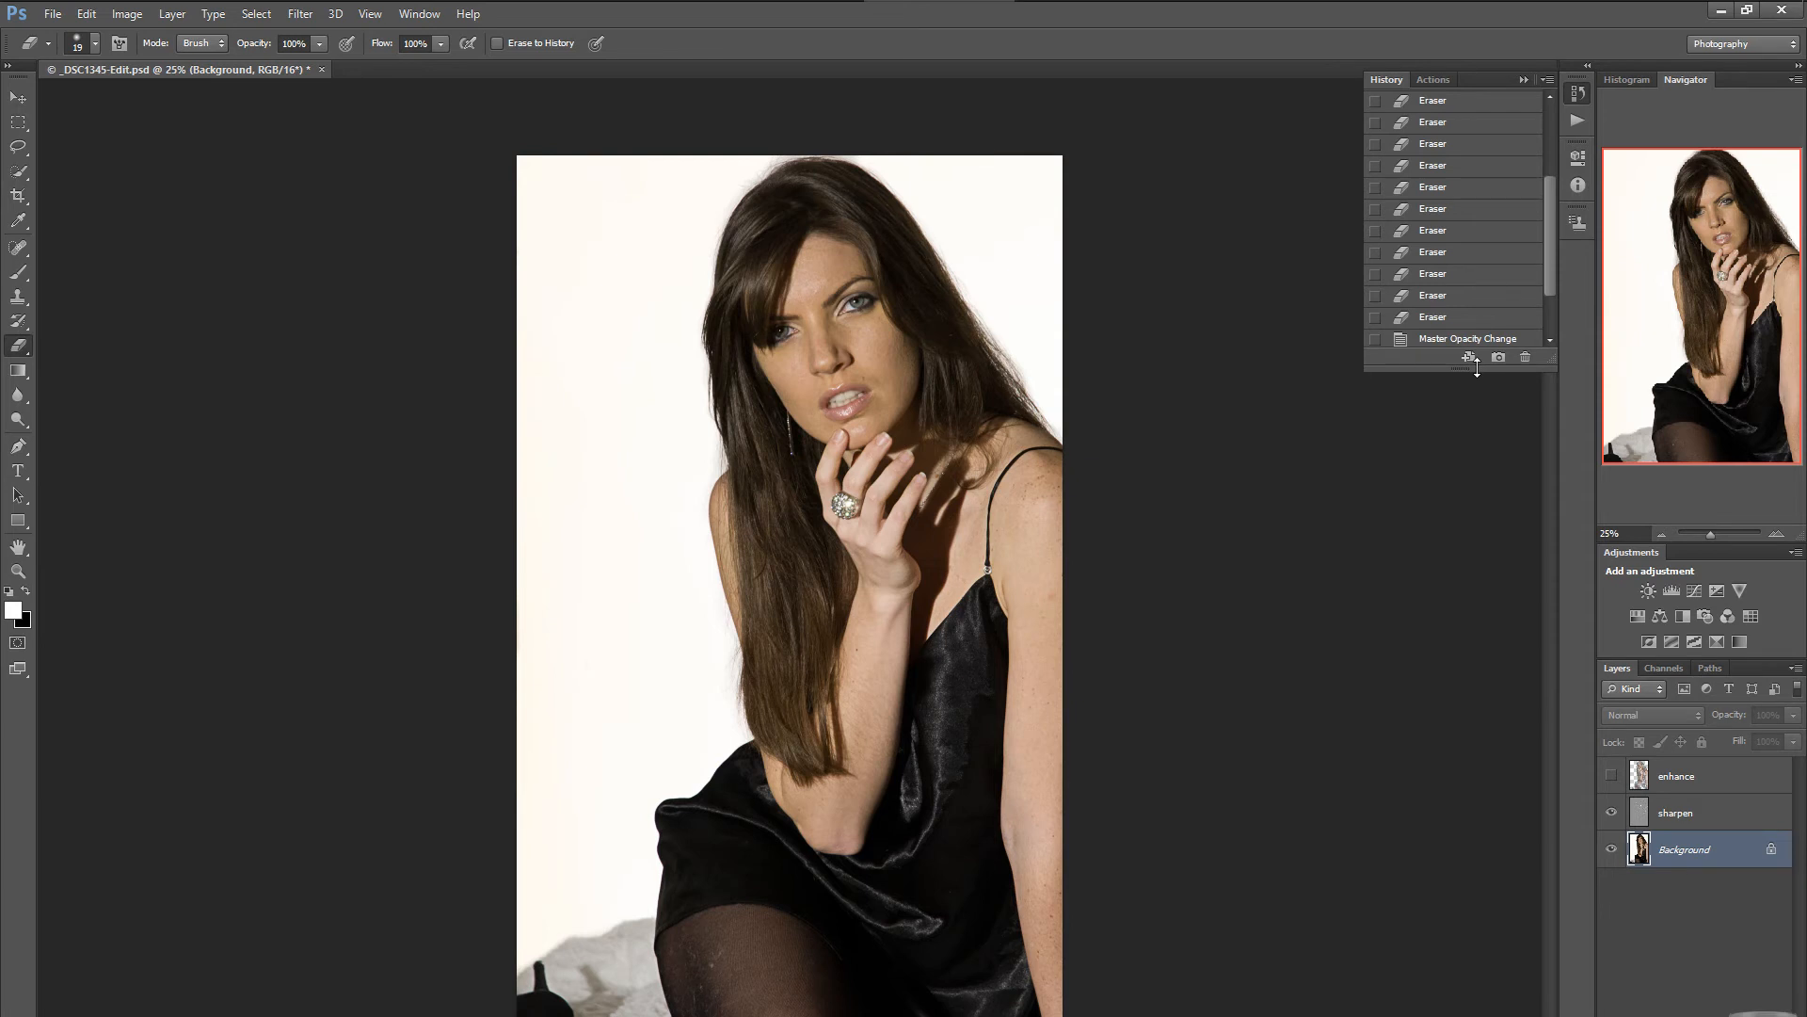
left_click_drag(1545, 258, 1542, 330)
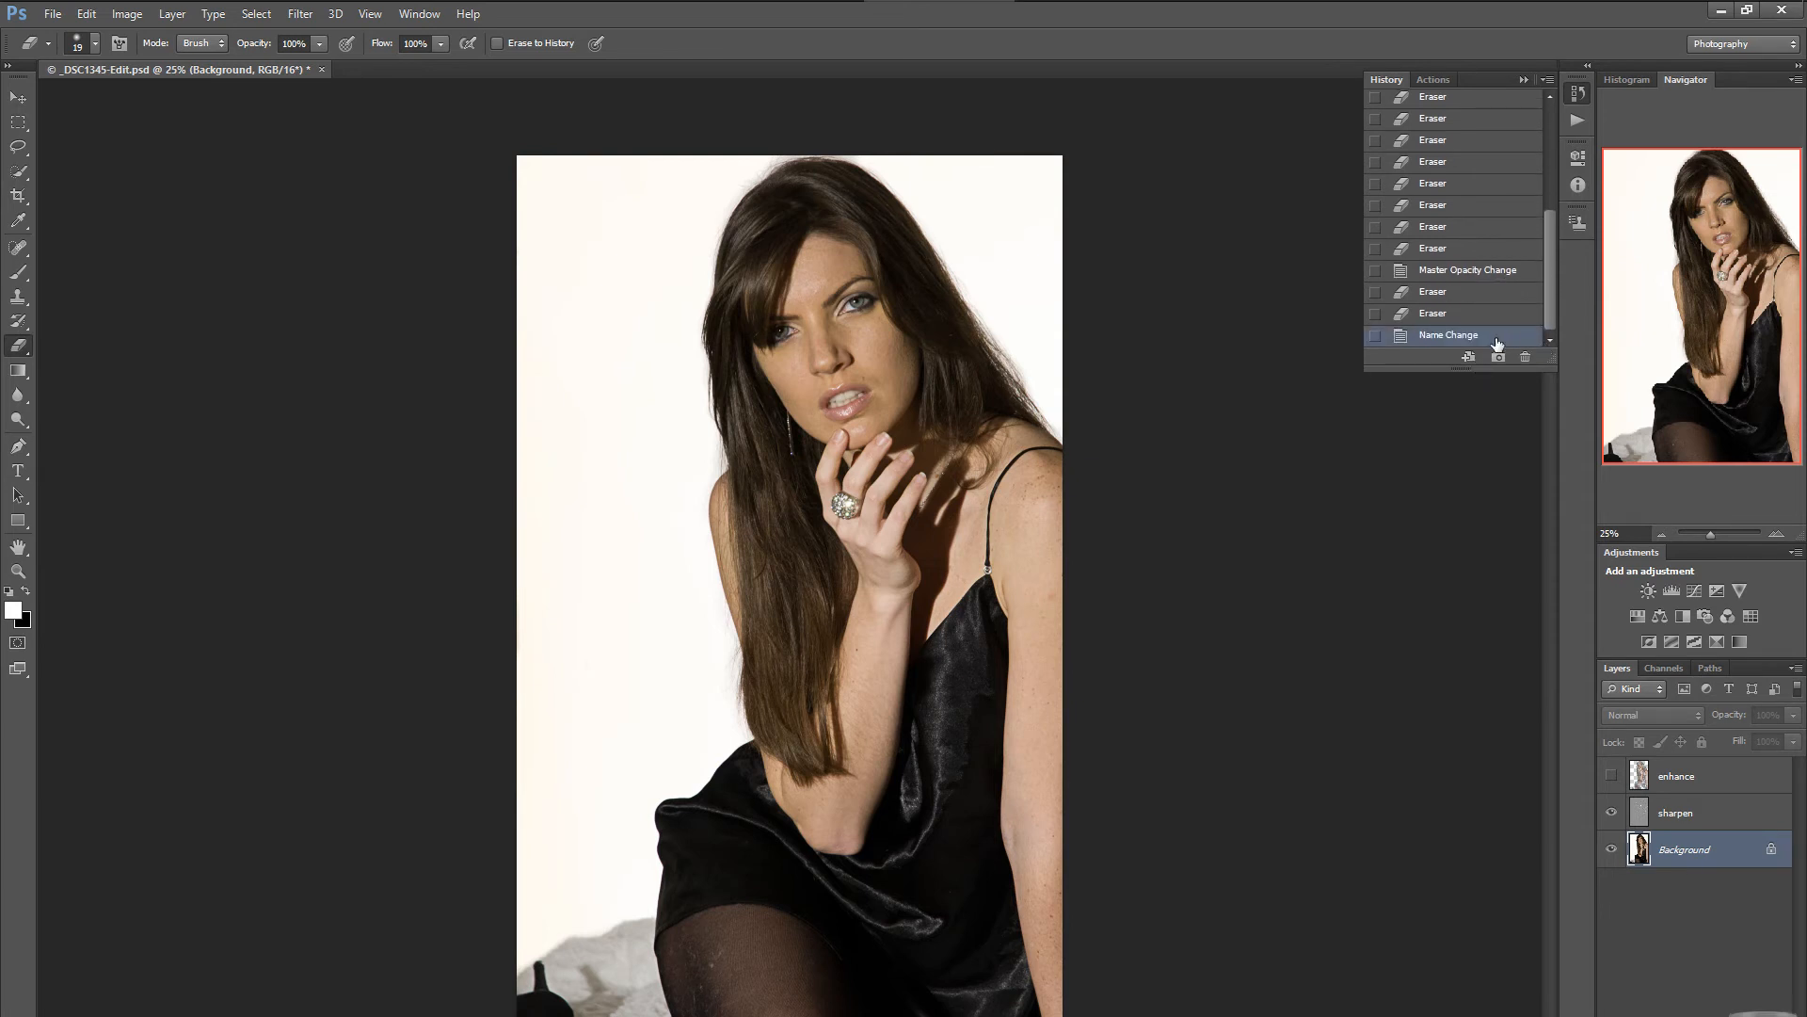
left_click(1610, 777)
left_click(1611, 777)
left_click(1610, 777)
Close _DSC1345-Edit.psd with its changes saved and quit Photoshop.
left_click(322, 69)
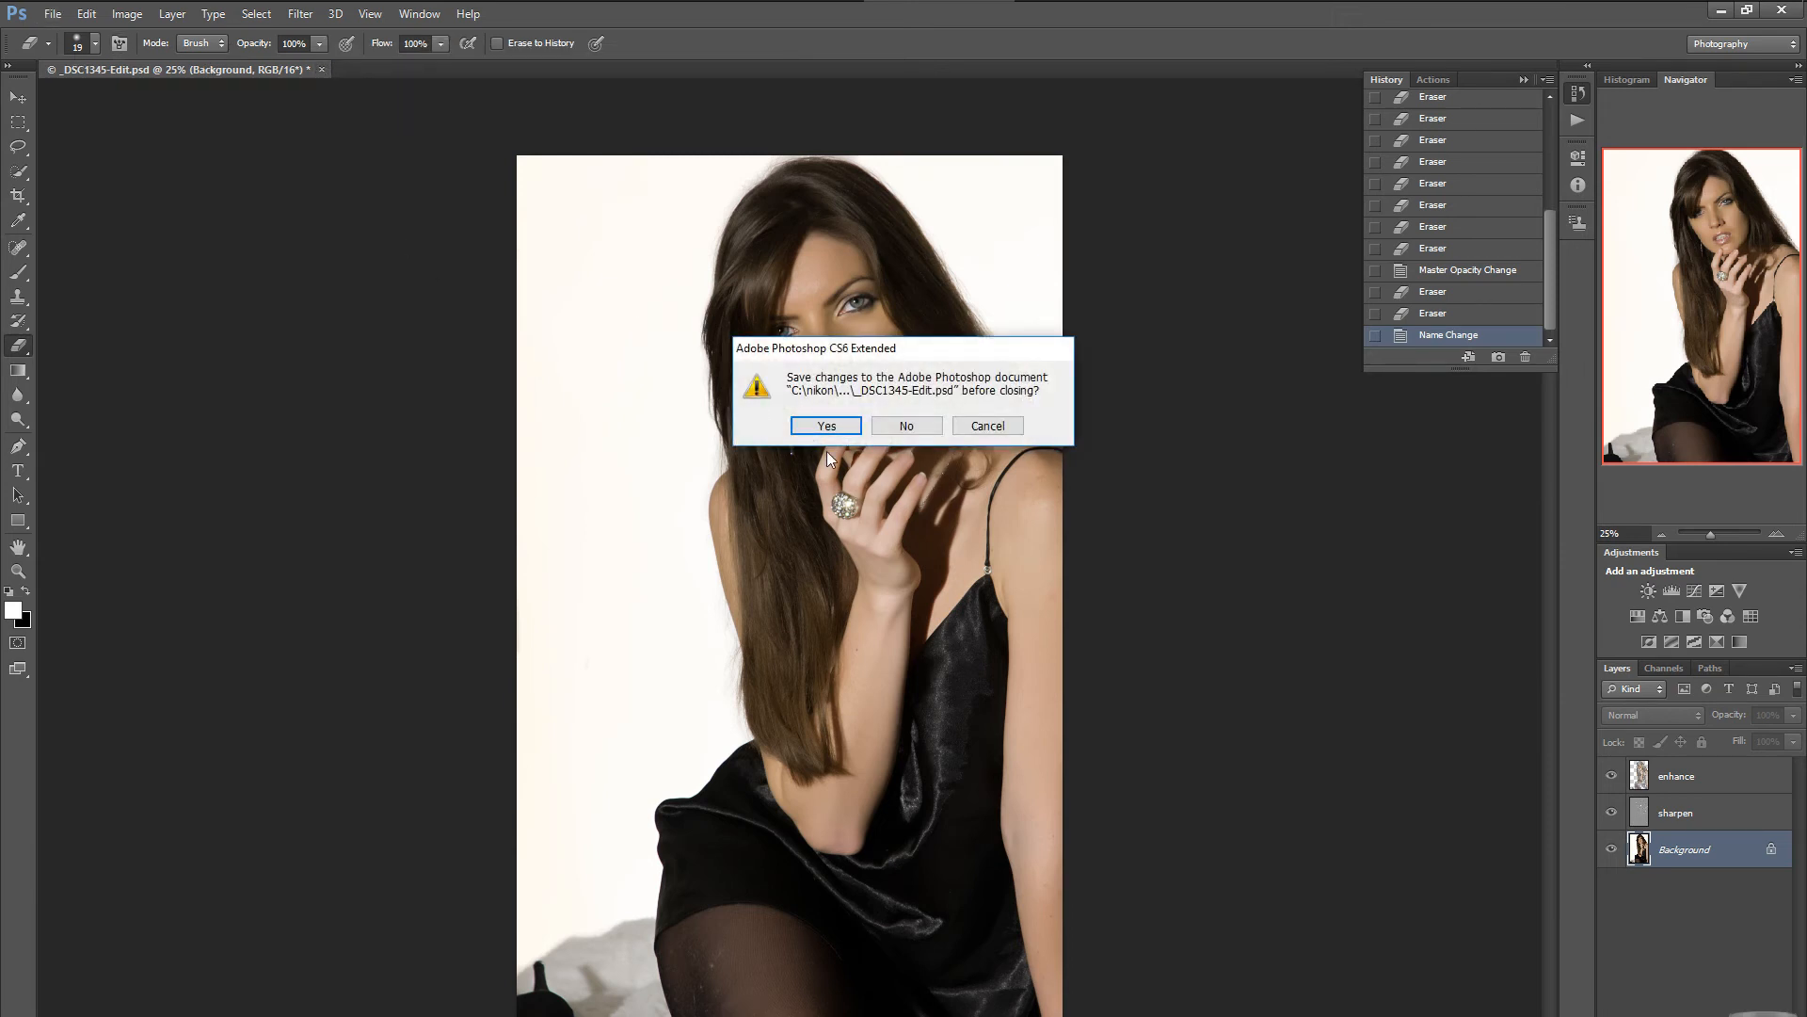
left_click(826, 425)
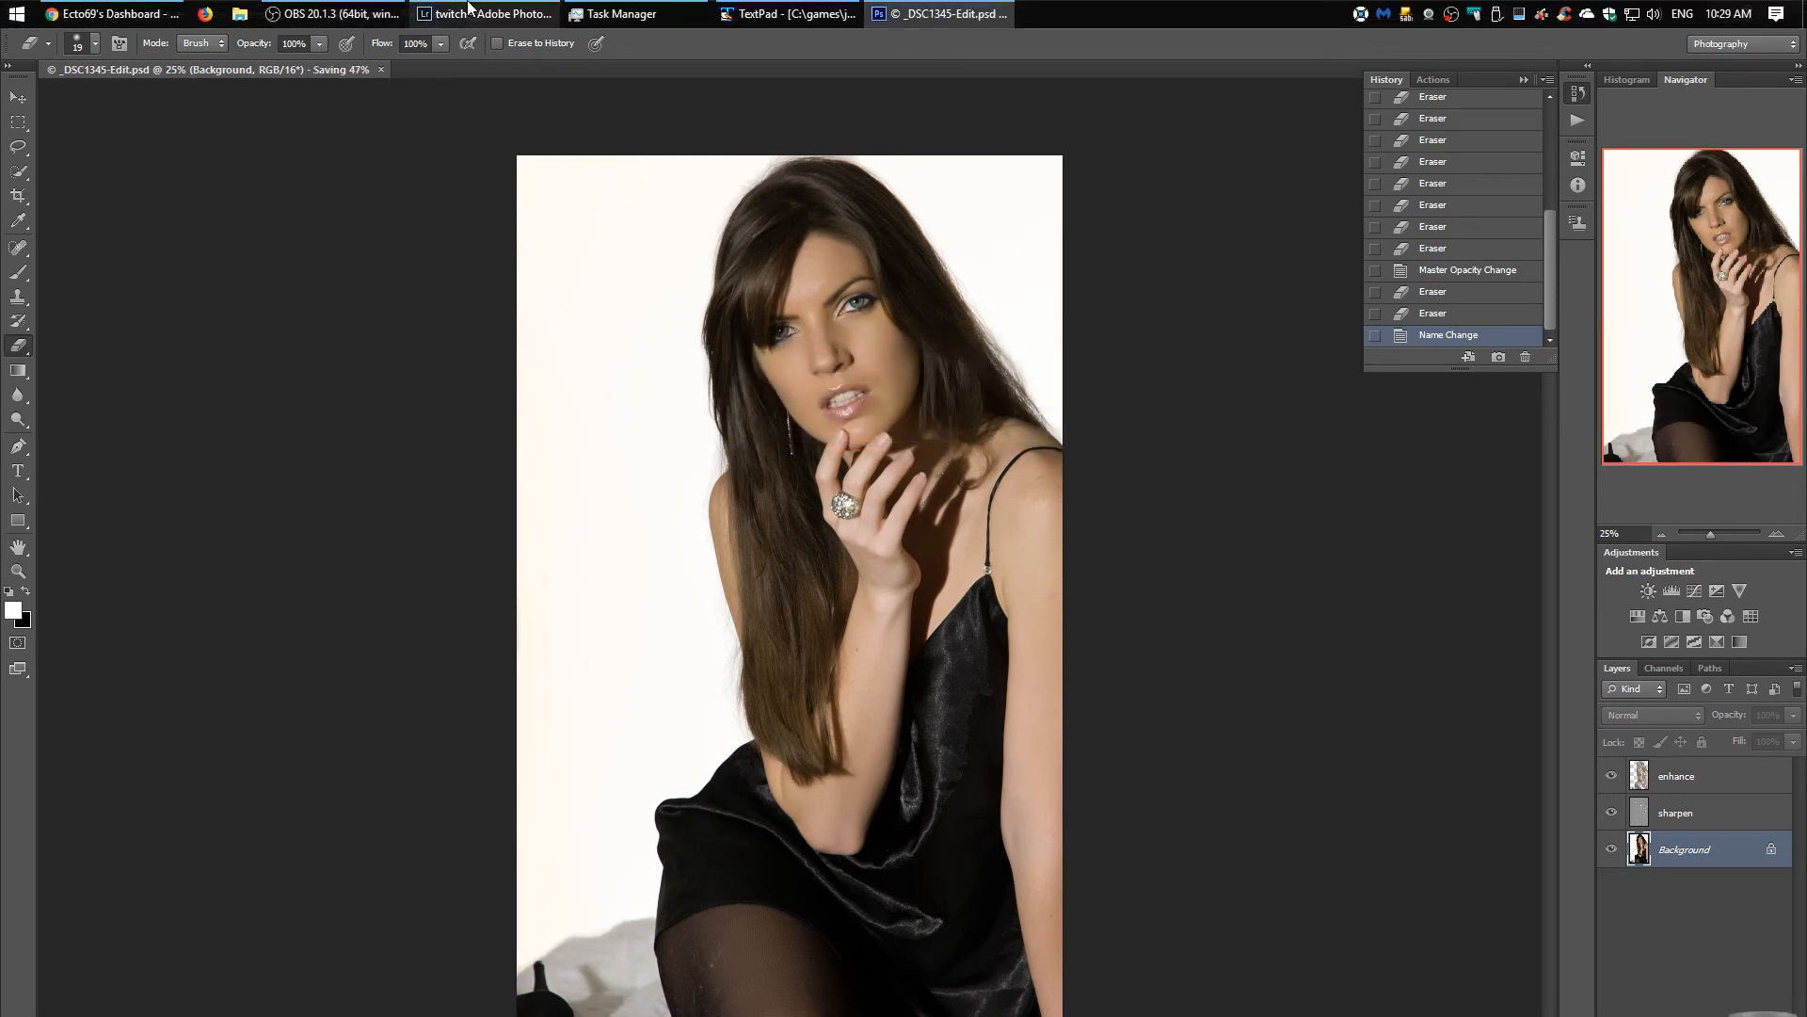
mouse_move(743, 17)
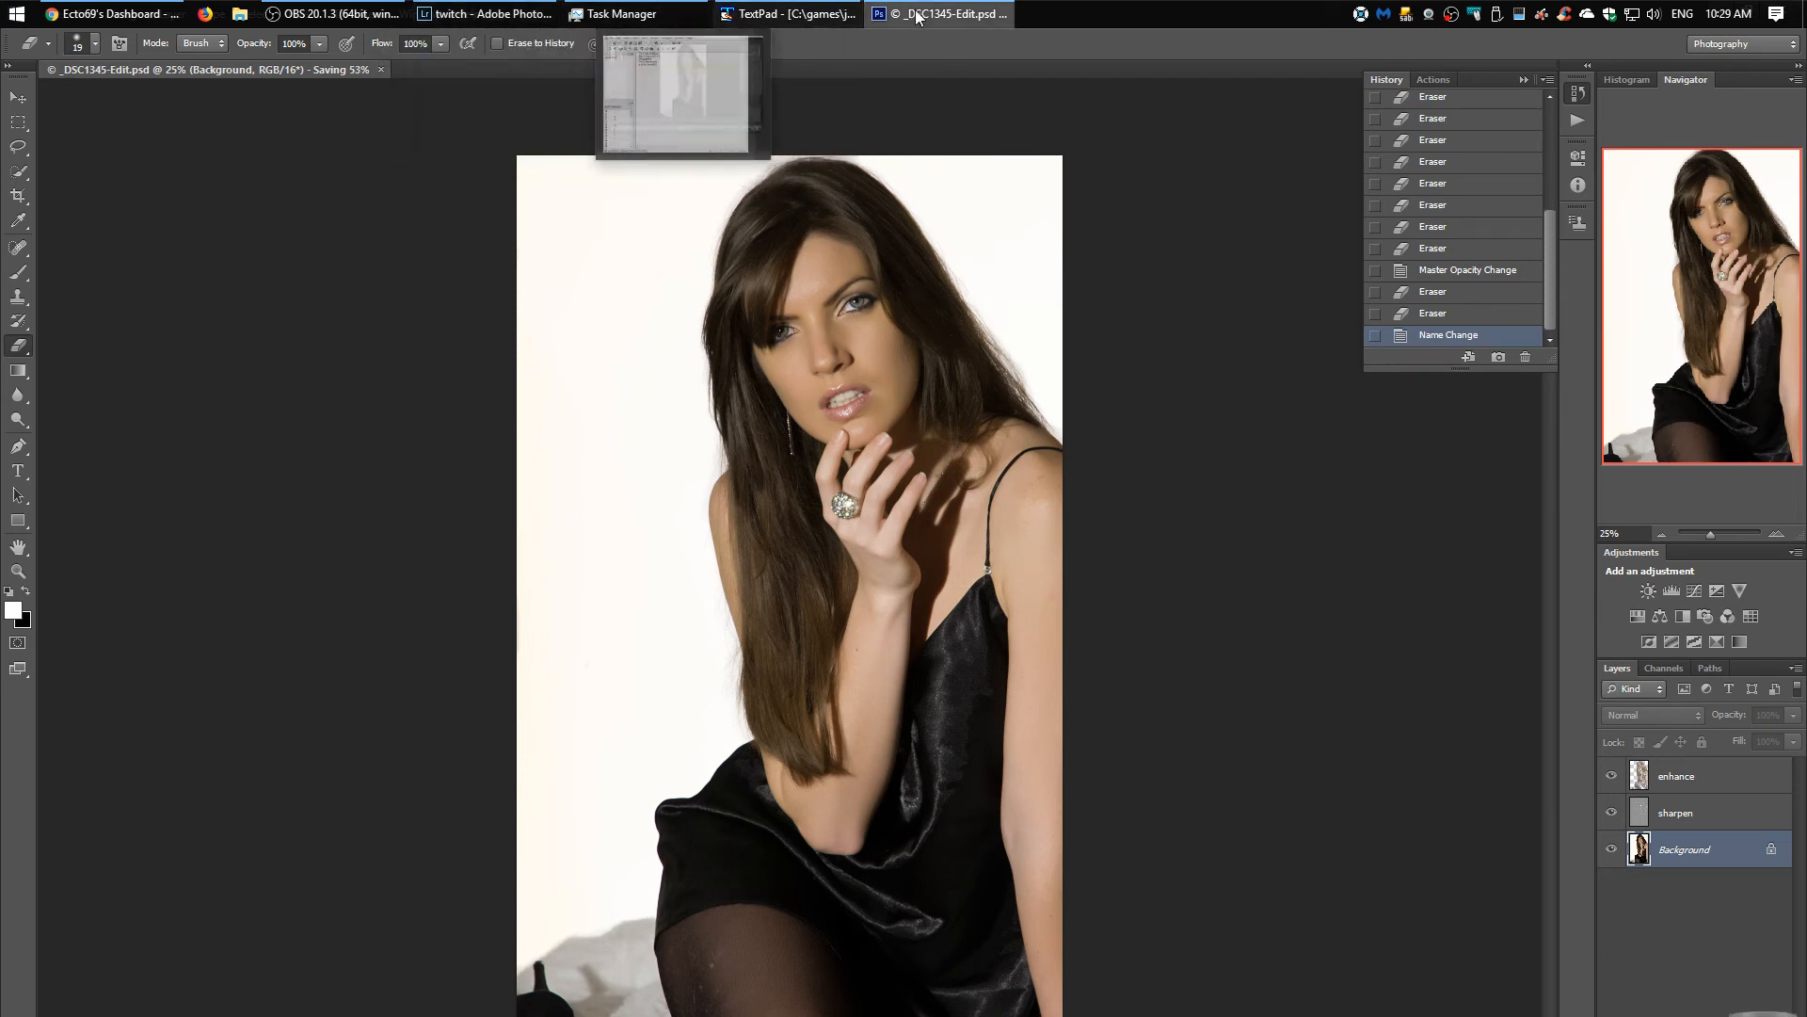
mouse_move(917, 17)
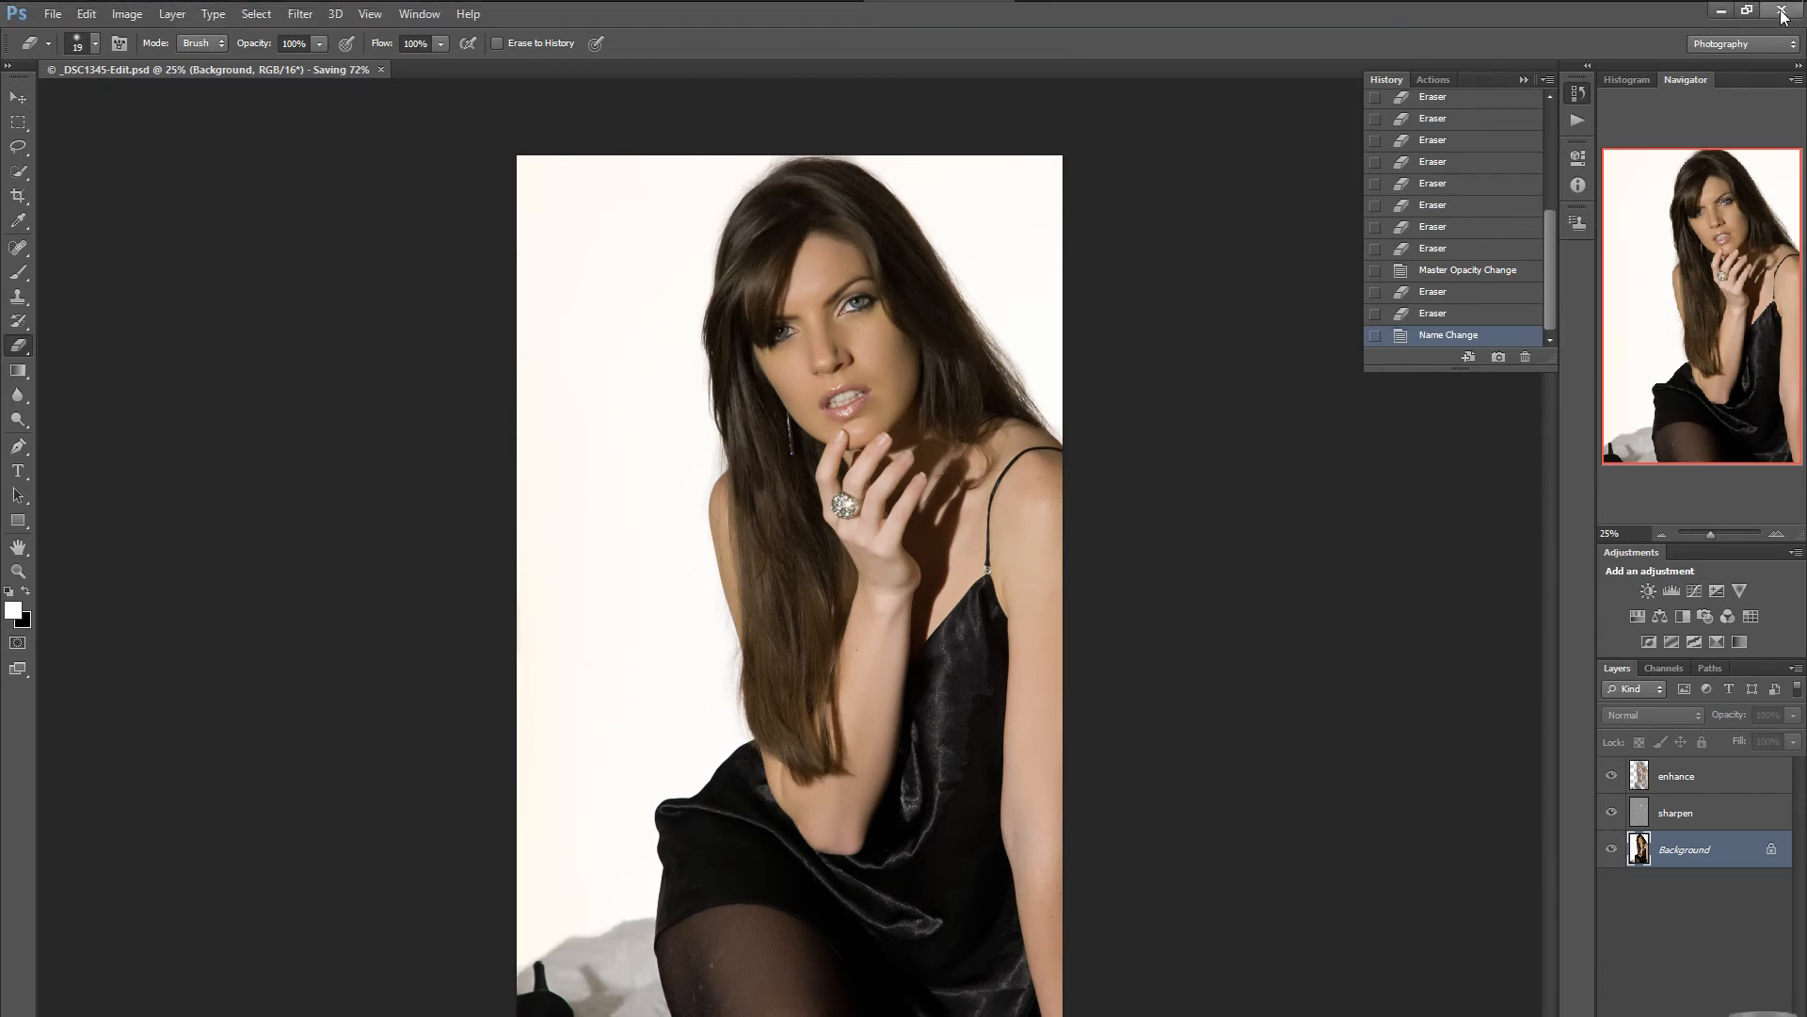
left_click(1781, 12)
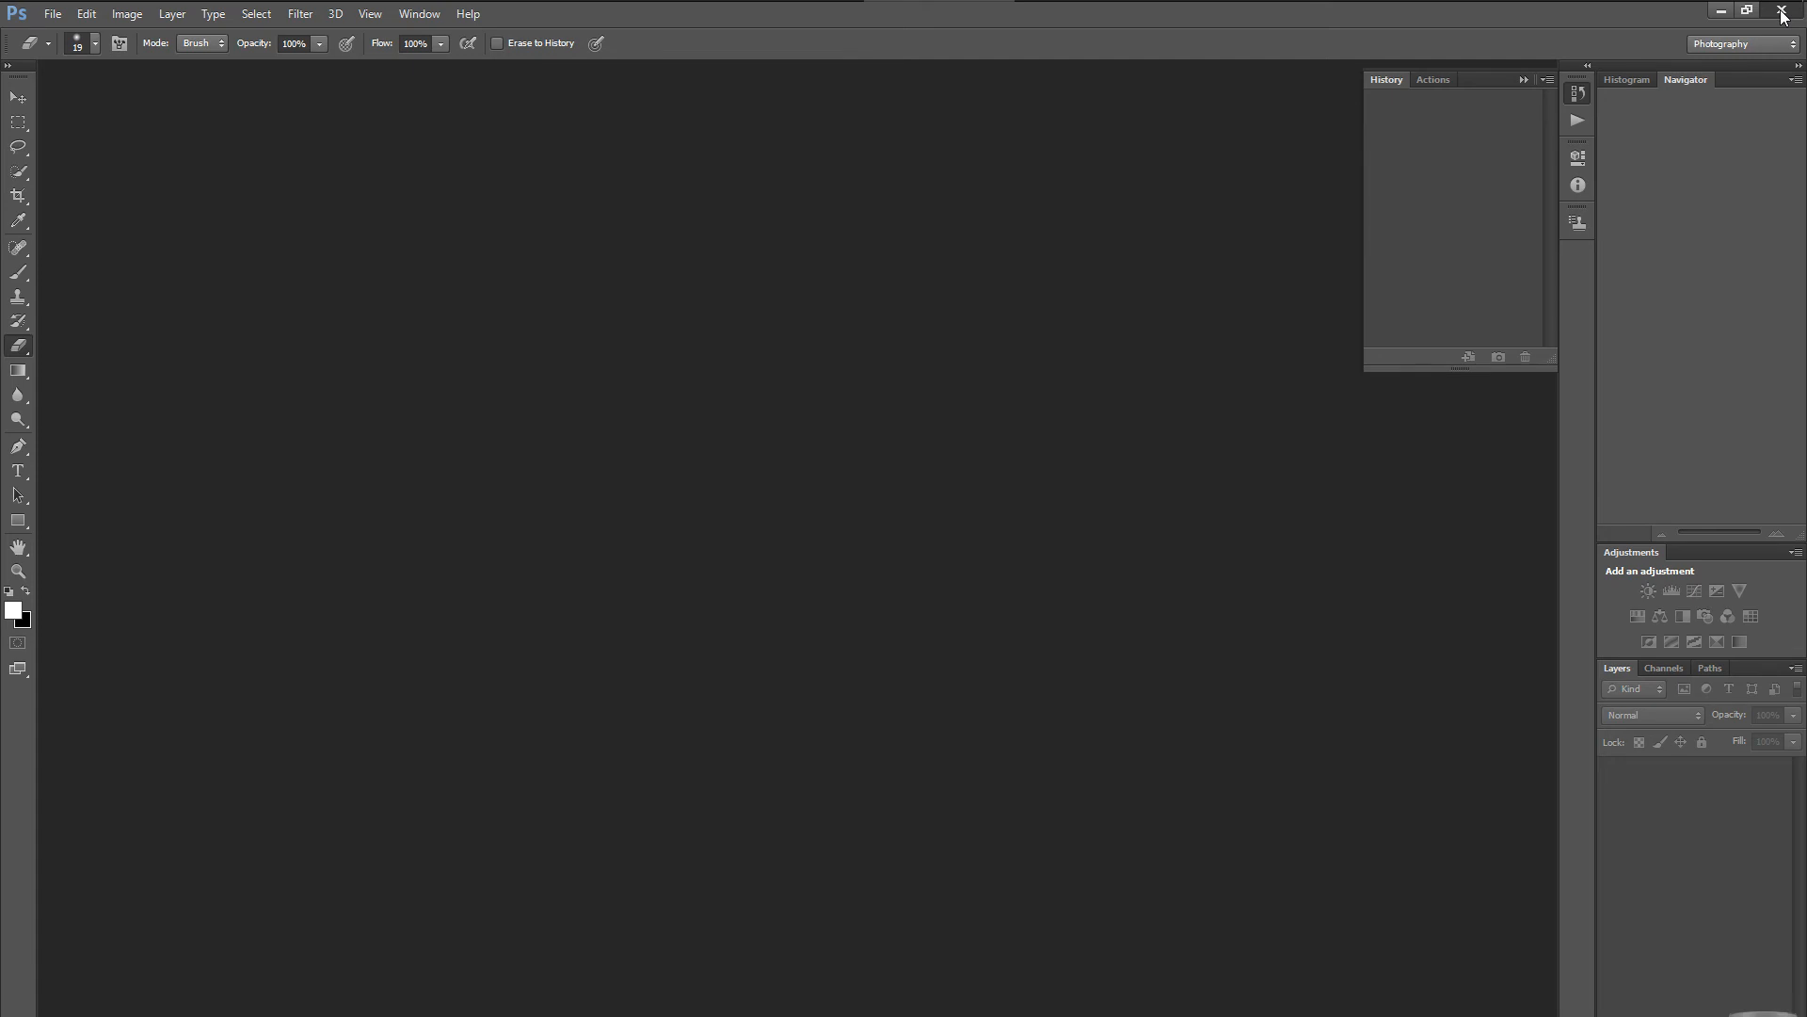
left_click(1782, 11)
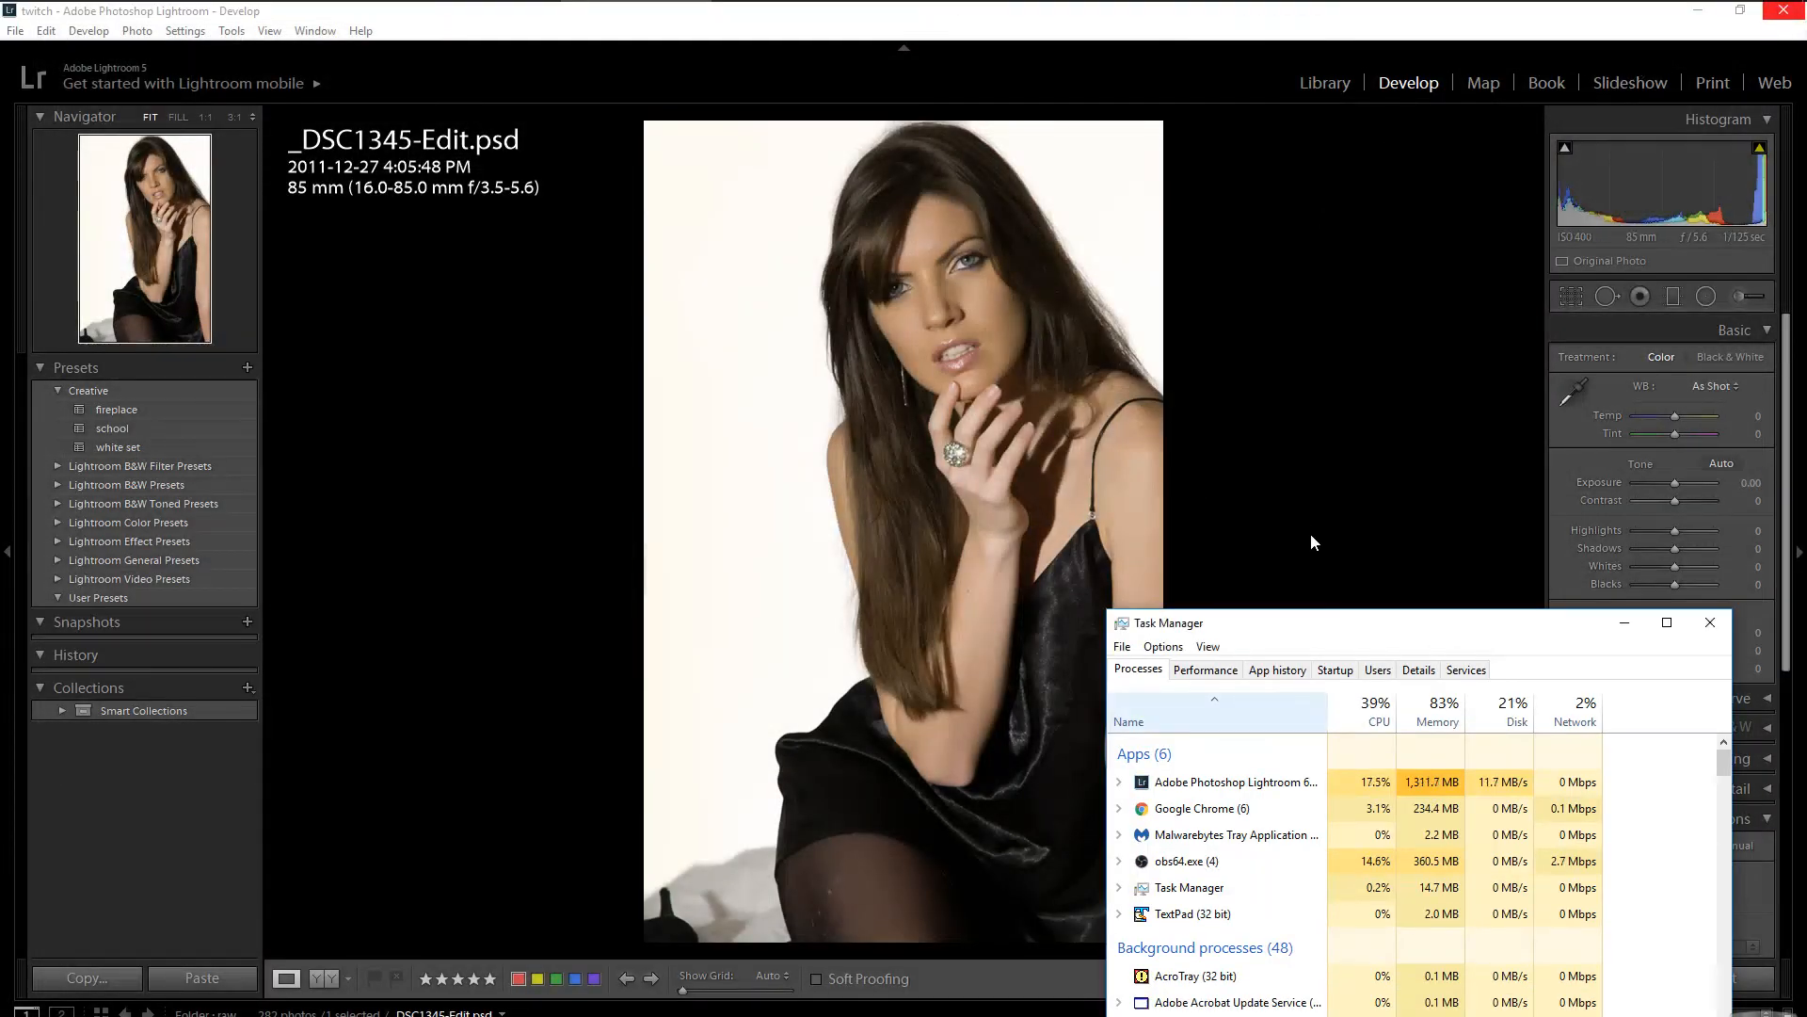
Switch to Lightroom, review _DSC1345.NEF at its Crop Constrain Aspect Ratio and Import history states, and return it to the white set preset state.
left_click(1315, 542)
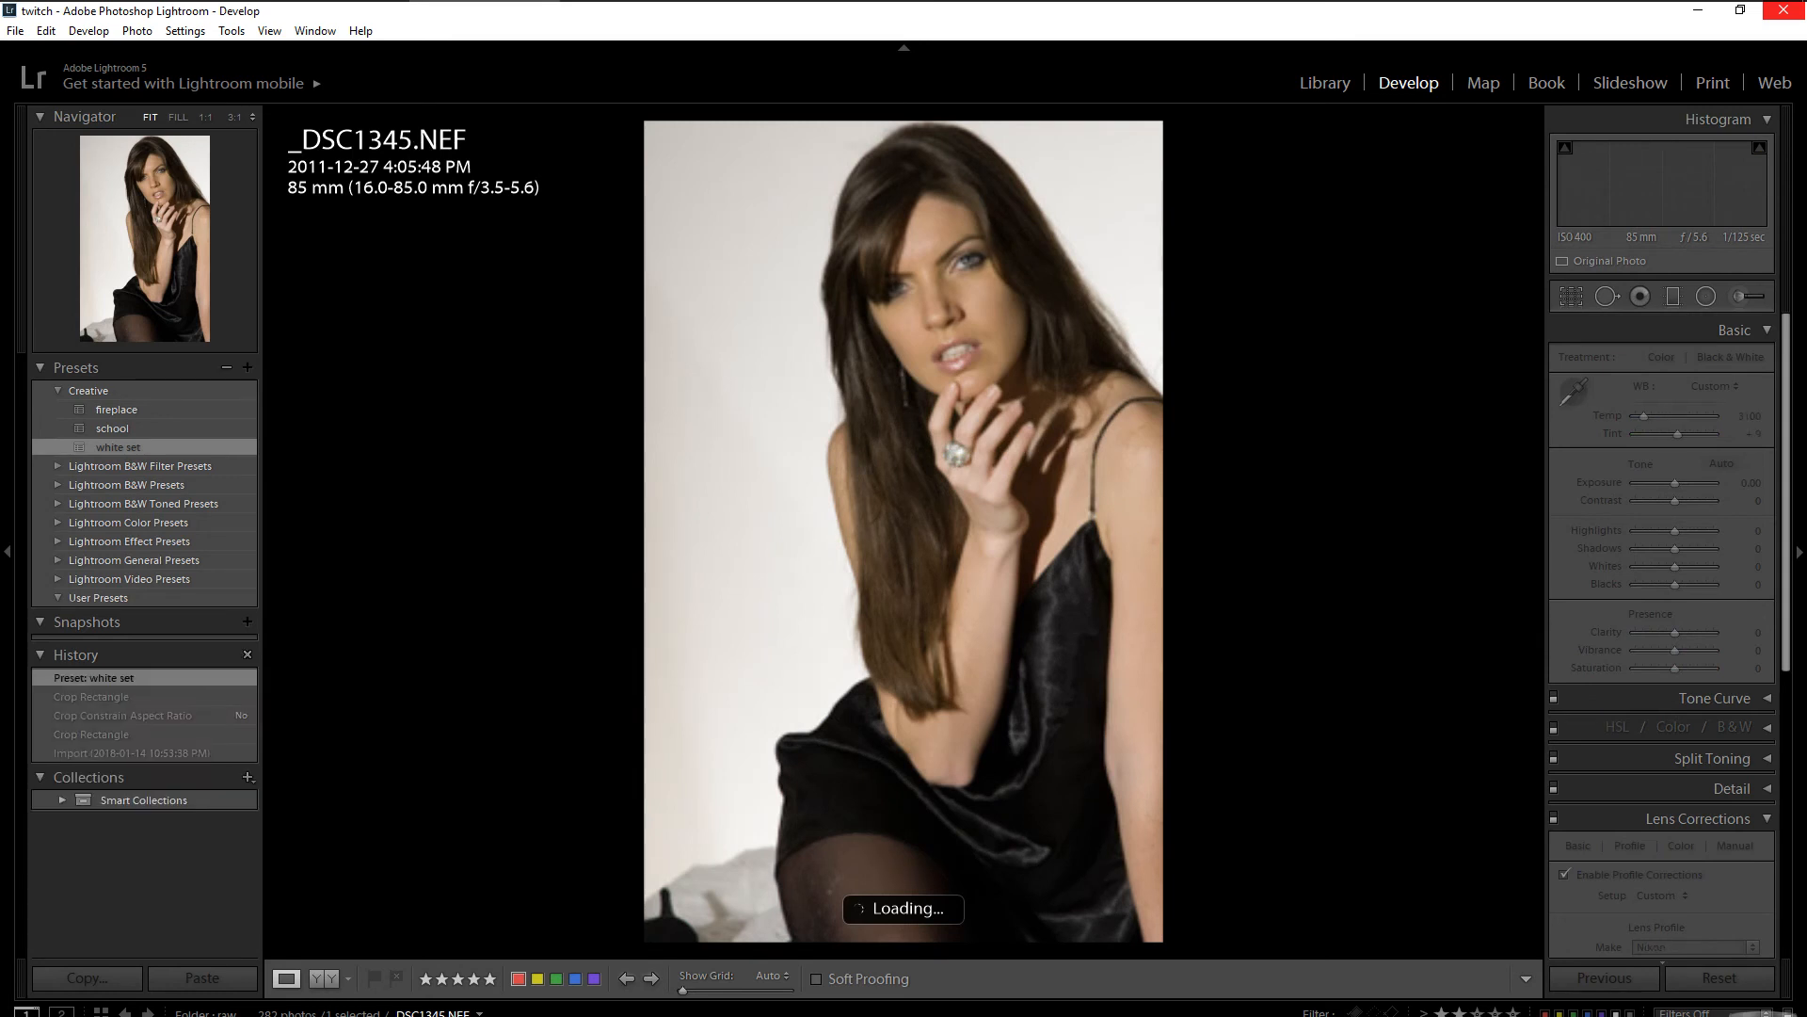
left_click(169, 715)
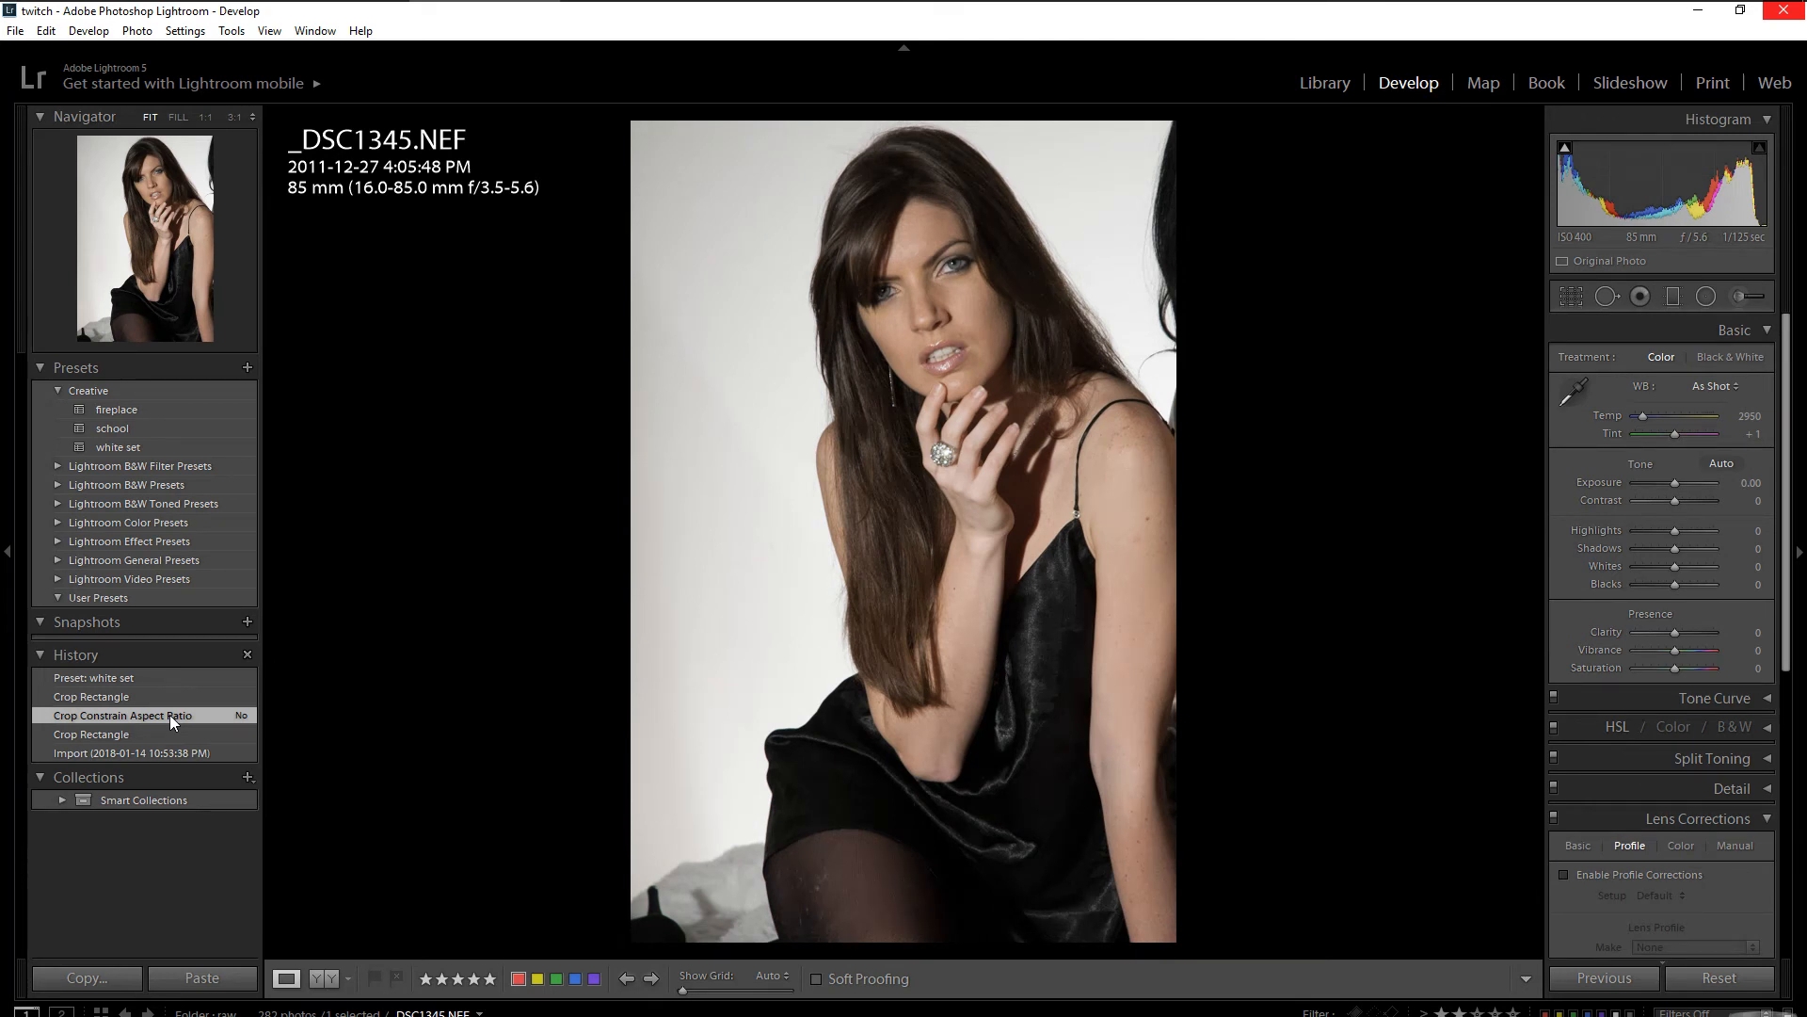
left_click(147, 753)
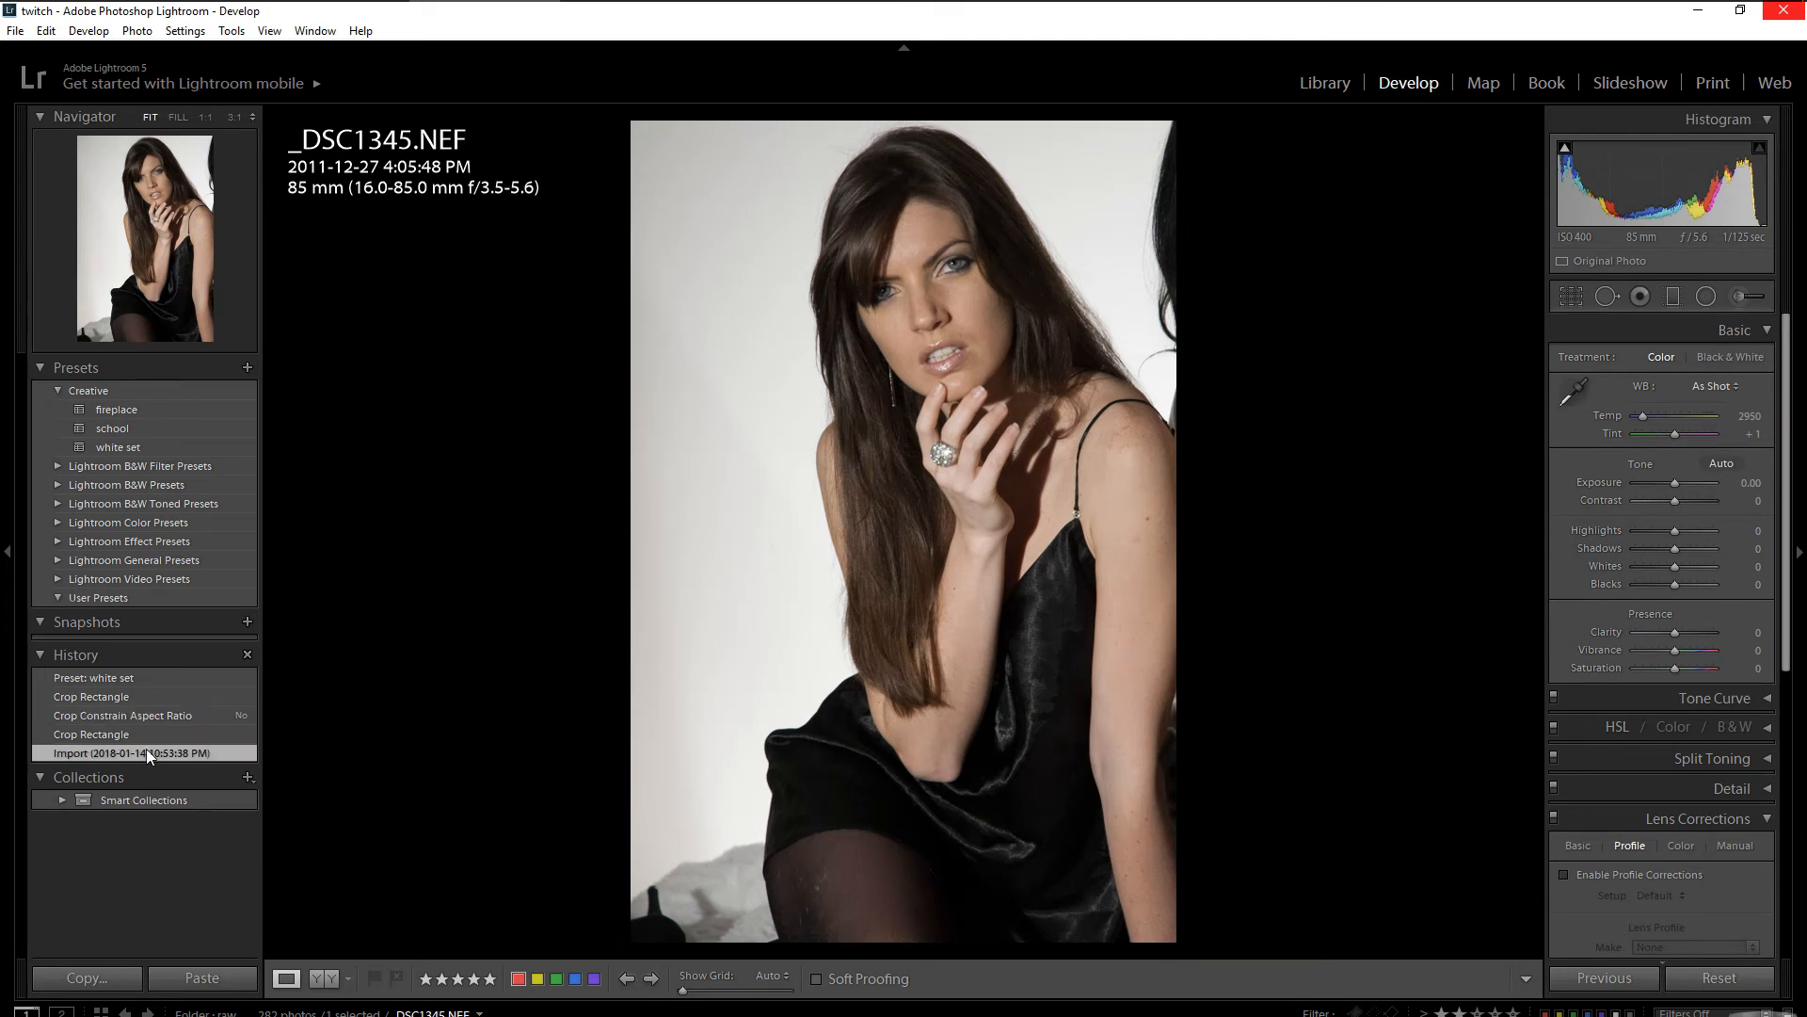
left_click(134, 679)
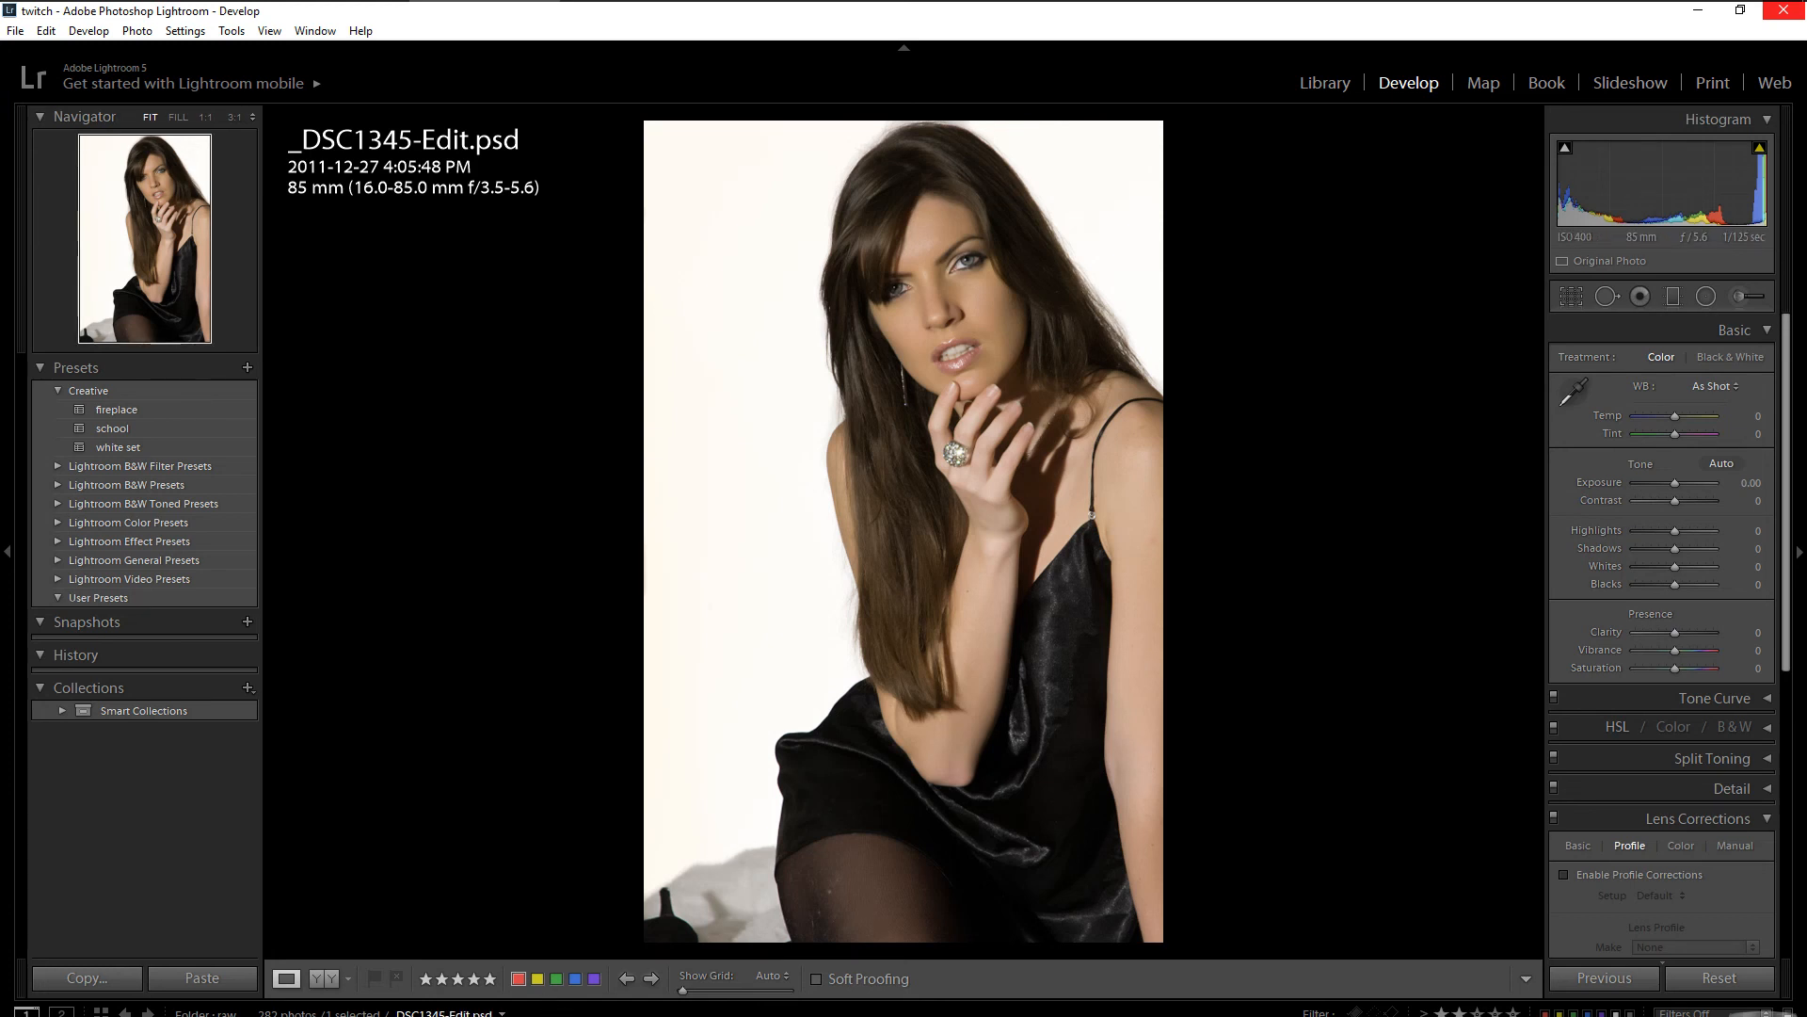
Open the export options for the edited photo _DSC1345-Edit.psd.
right_click(902, 558)
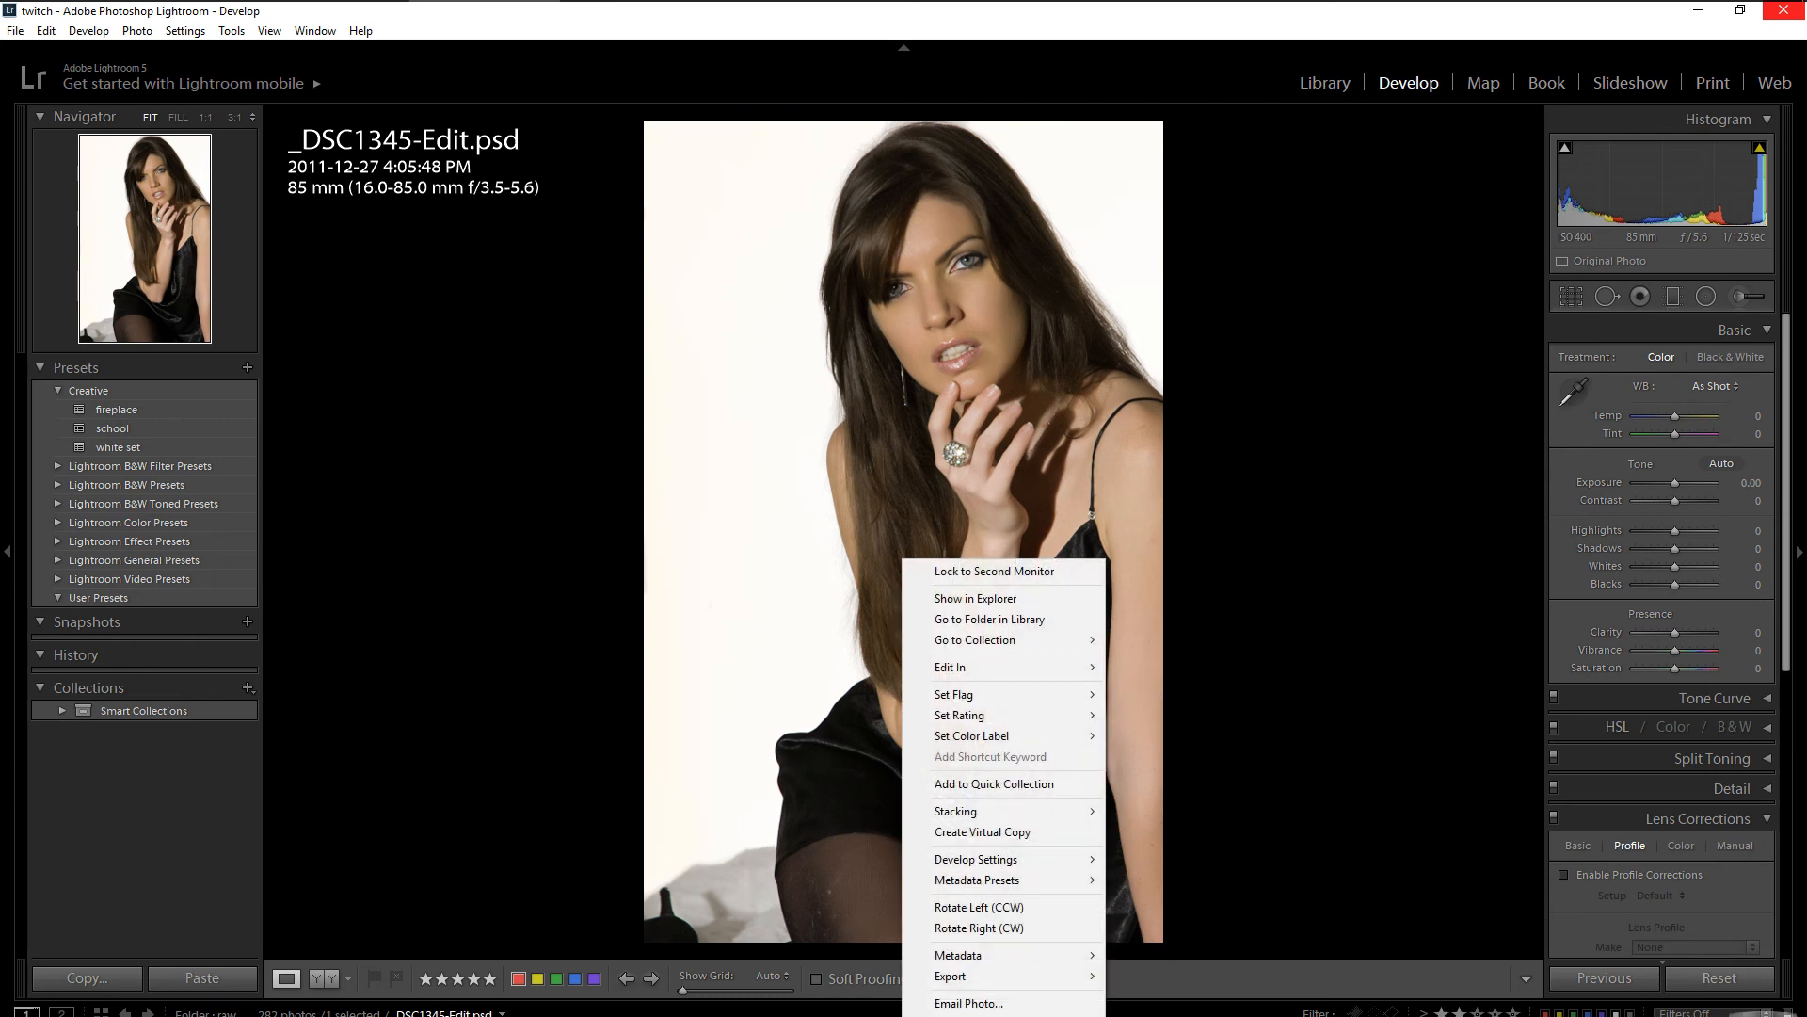
mouse_move(965, 977)
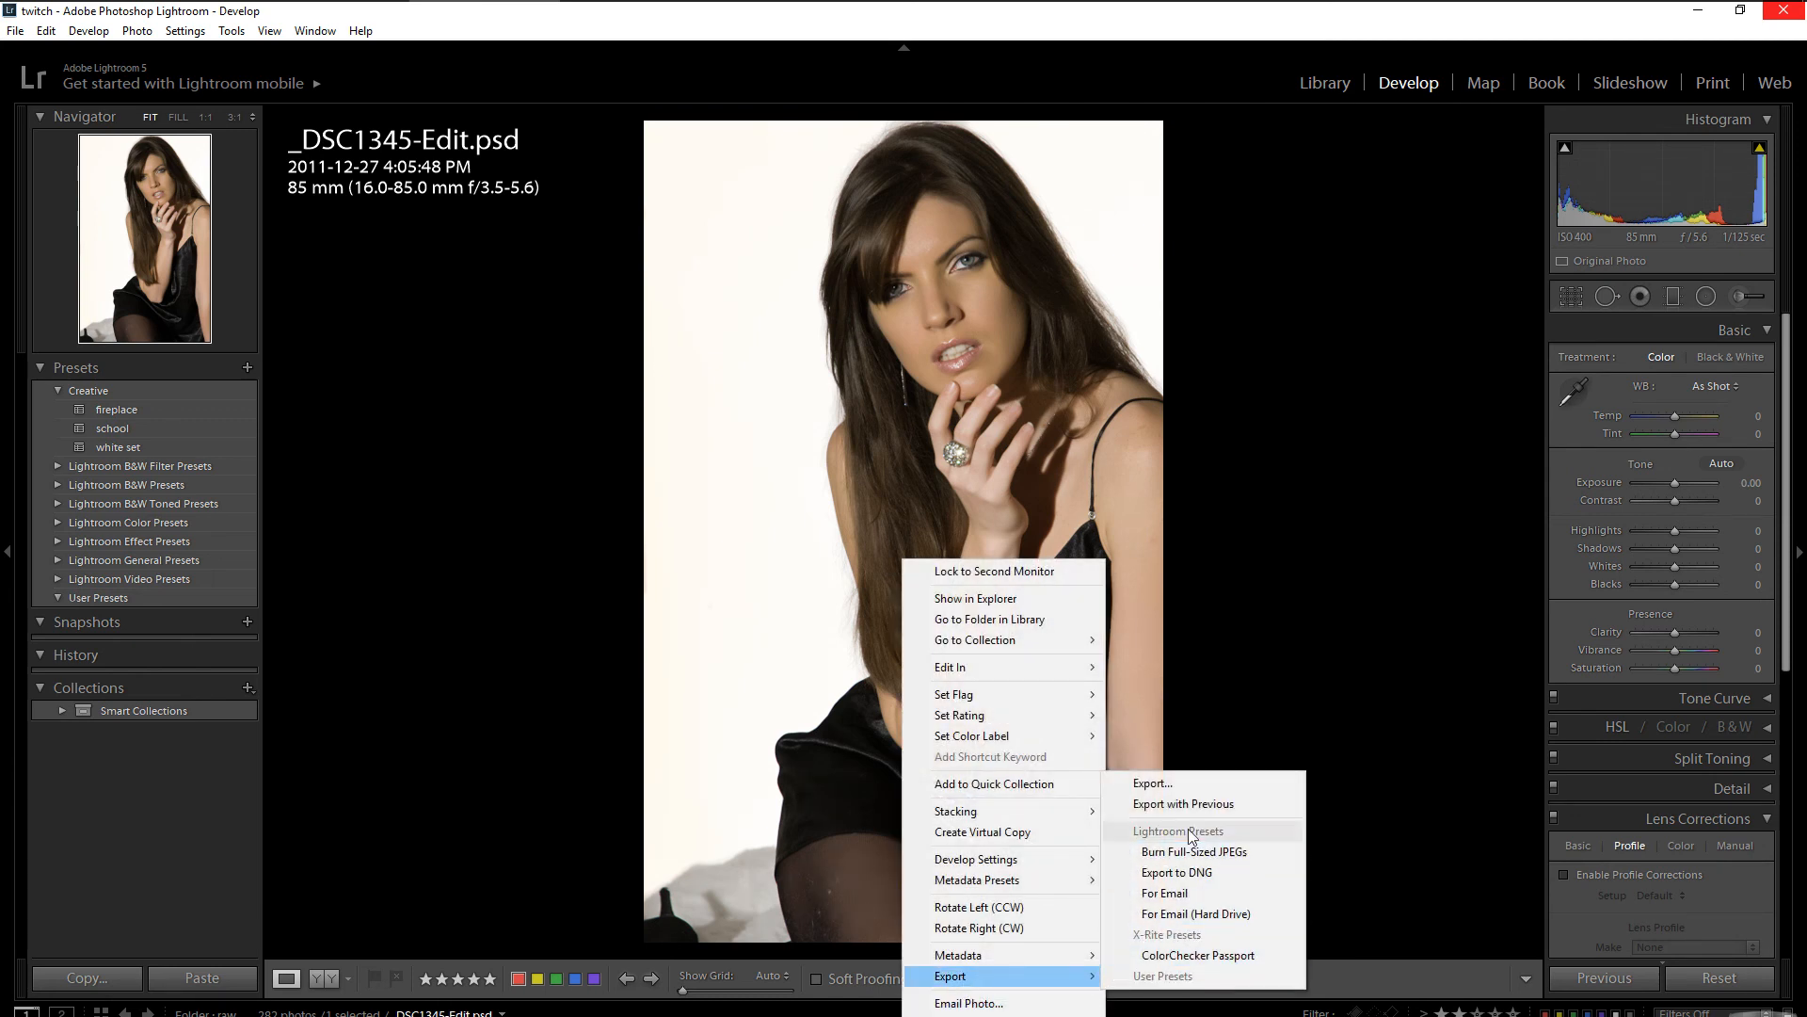